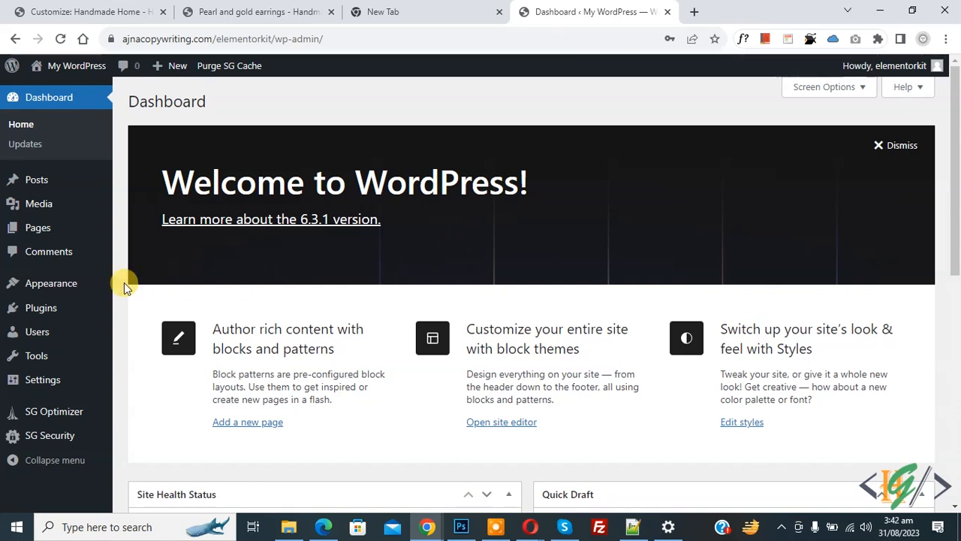
- Install the Hello Elementor theme from Appearance > Themes and activate it
mouse_move(70, 287)
click(148, 291)
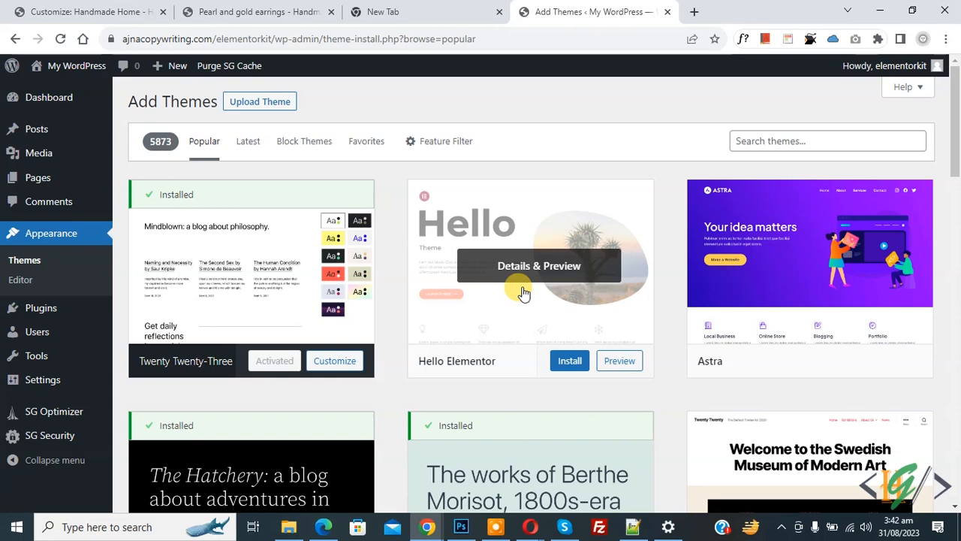
click(570, 360)
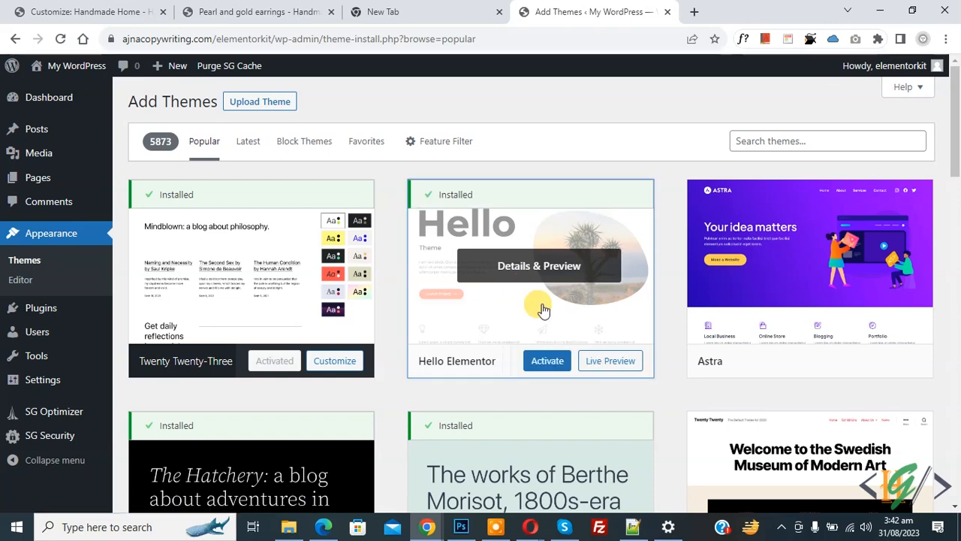
click(547, 362)
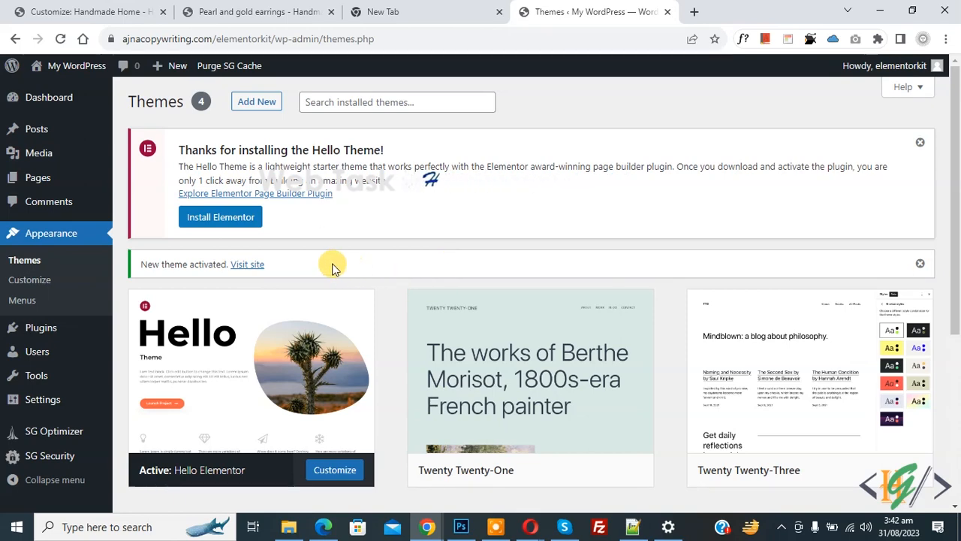
- Install and activate the Elementor plugin from the Hello theme notice, then view the onboarding page
click(220, 219)
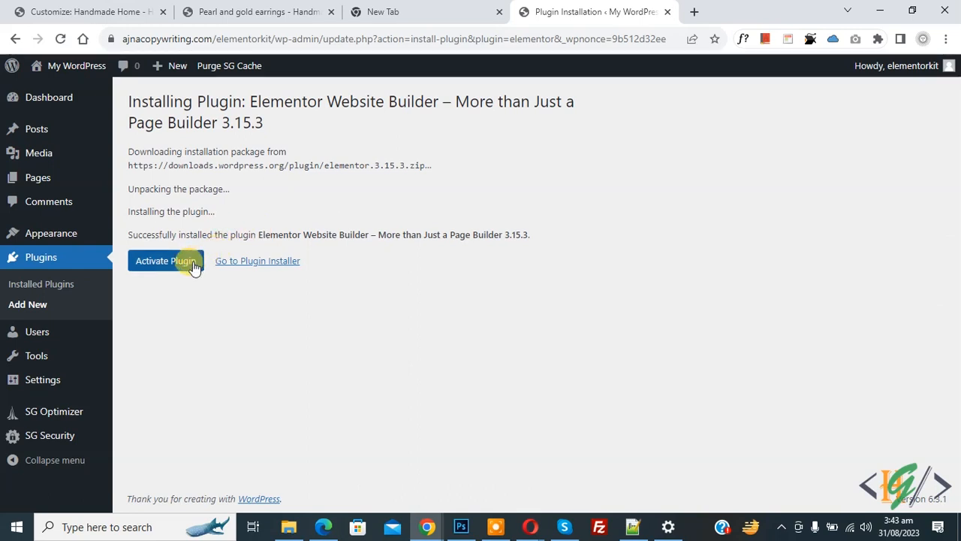
click(193, 262)
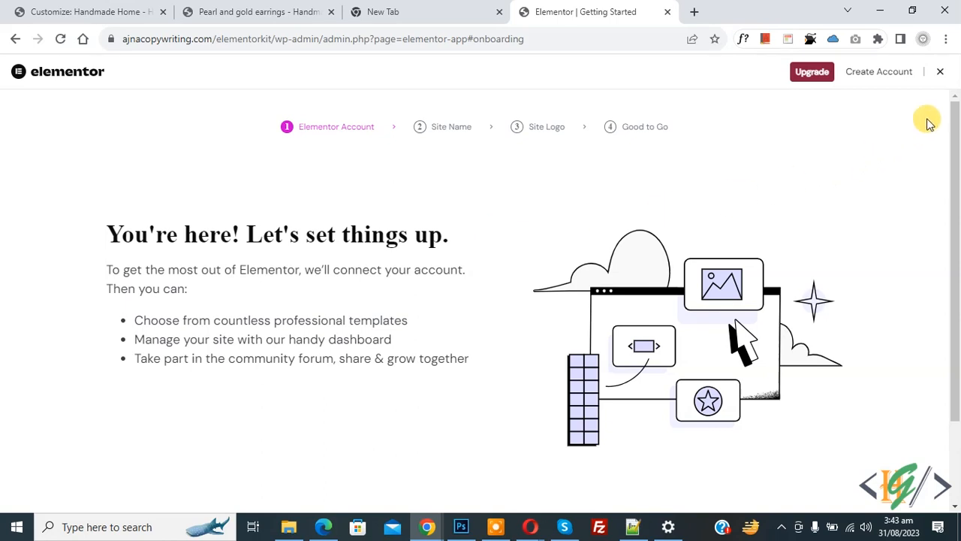
scroll(526, 196, down, 2)
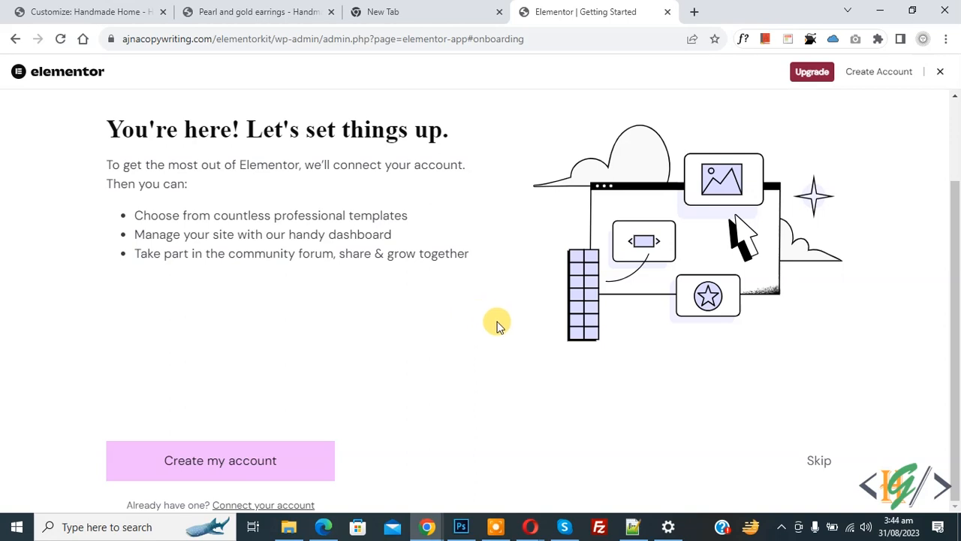
- Skip the account connection and rename the site to 'Elementor'
click(820, 460)
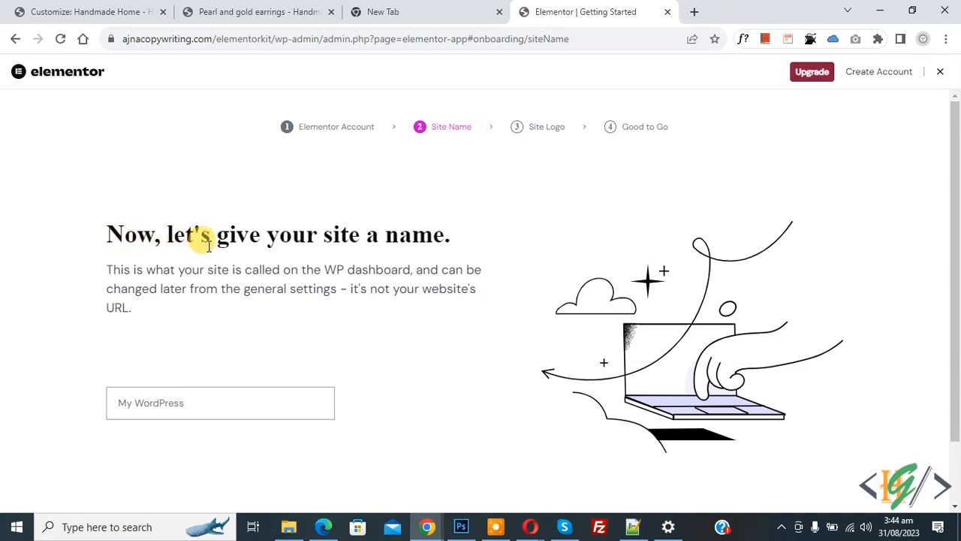
double_click(225, 406)
text(Elementor)
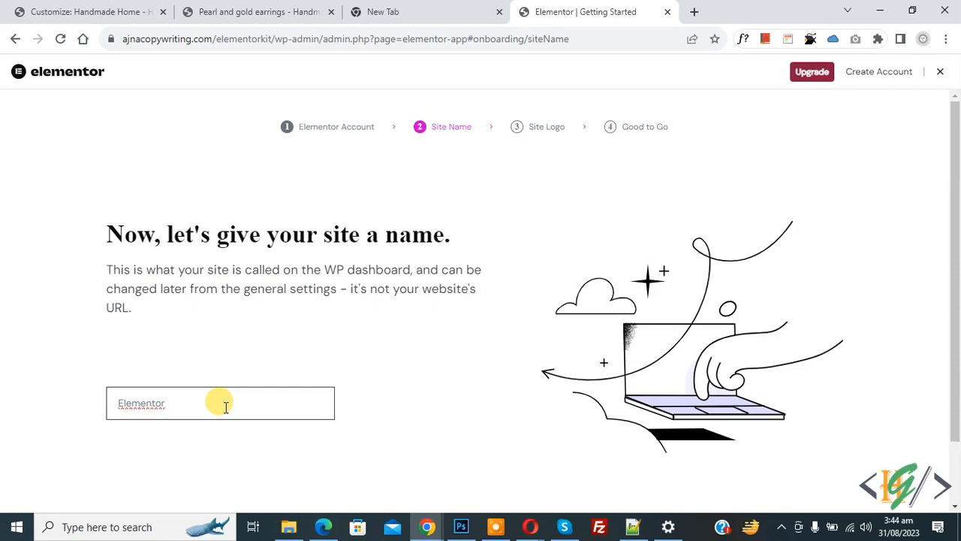
scroll(690, 370, down, 1)
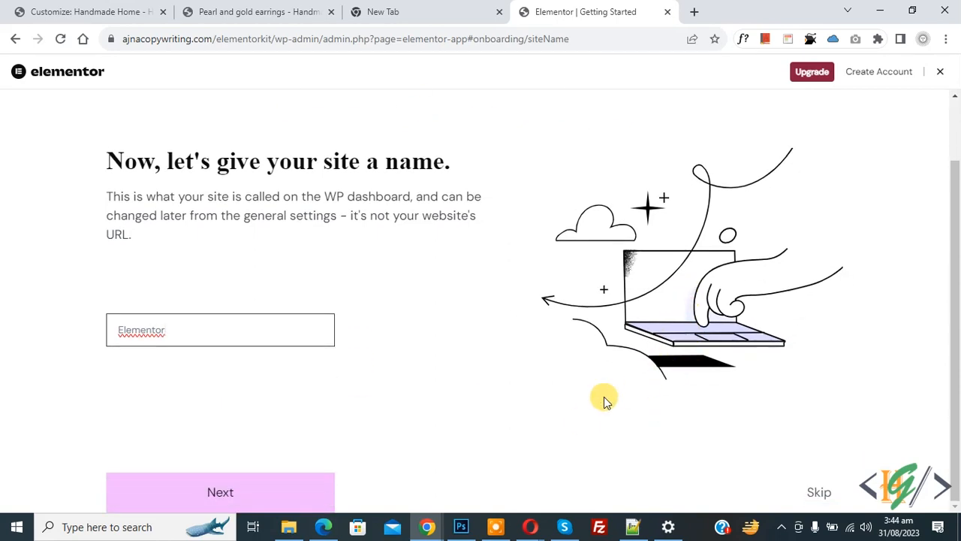
click(232, 495)
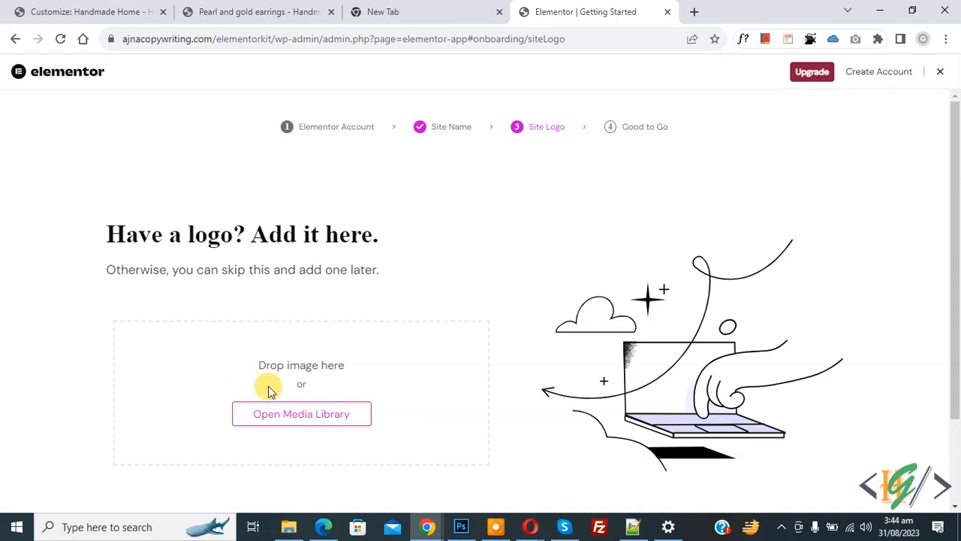
- Upload webtask.png through the Media Library as the site logo and continue
click(314, 423)
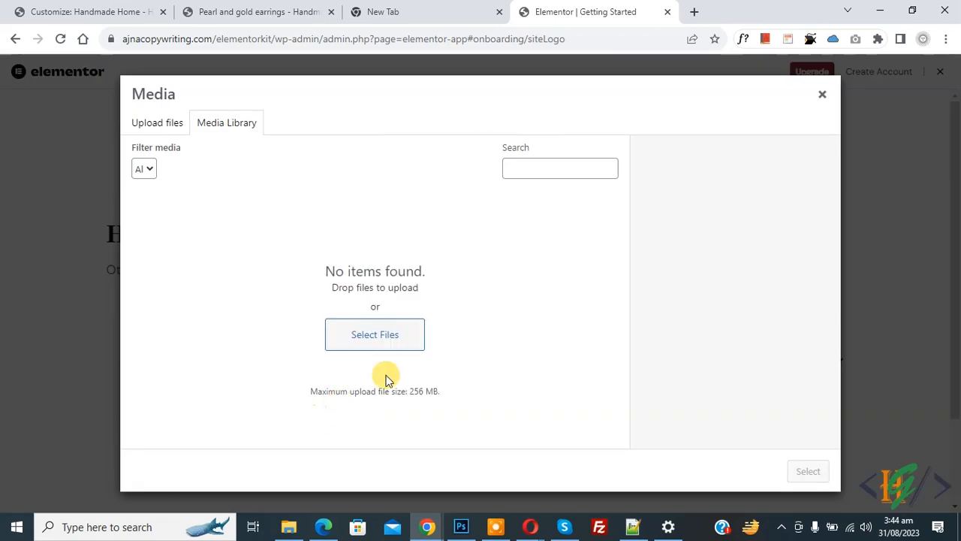
click(384, 337)
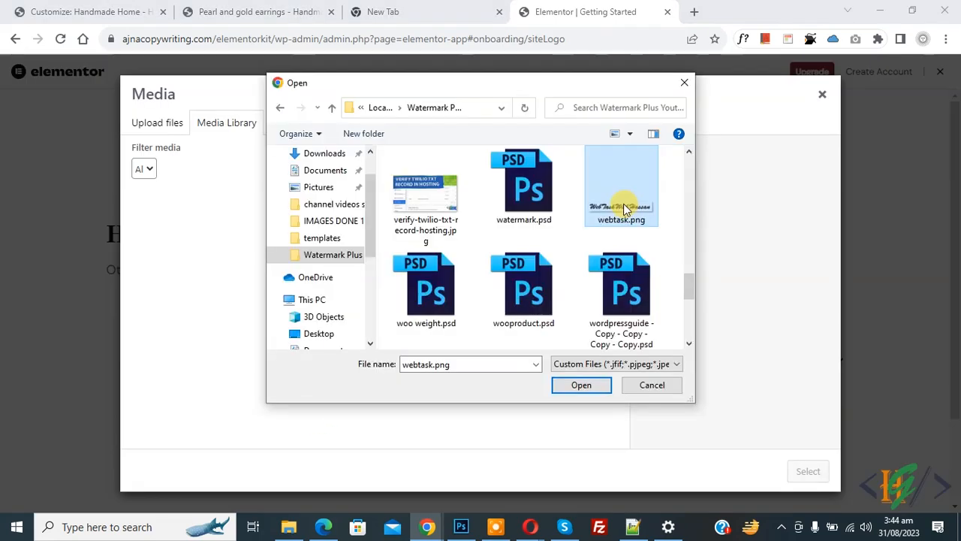
click(625, 209)
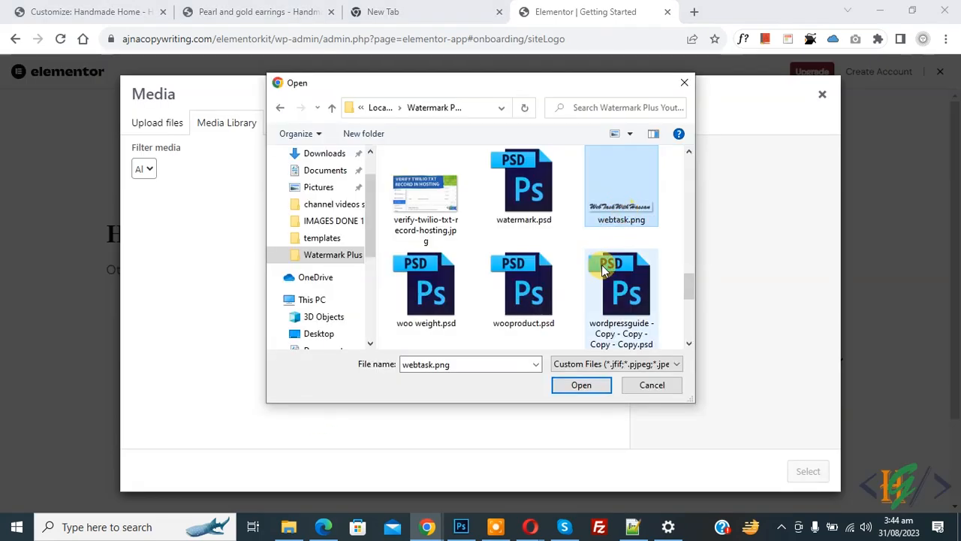
click(583, 383)
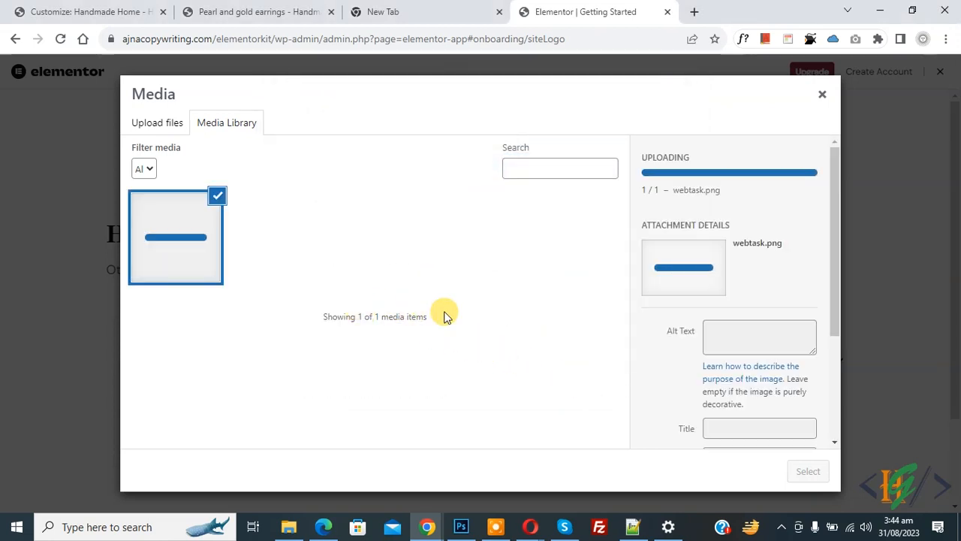
click(808, 470)
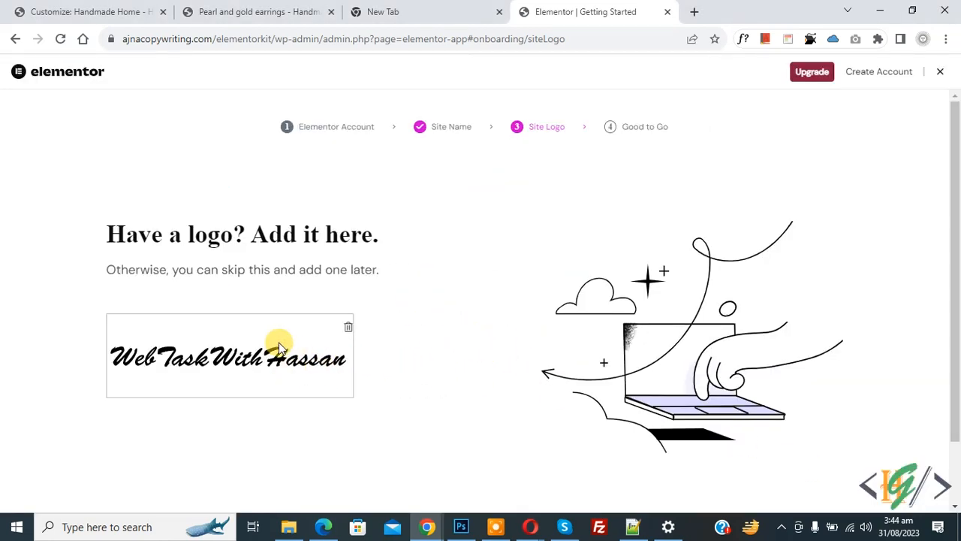
scroll(279, 343, down, 2)
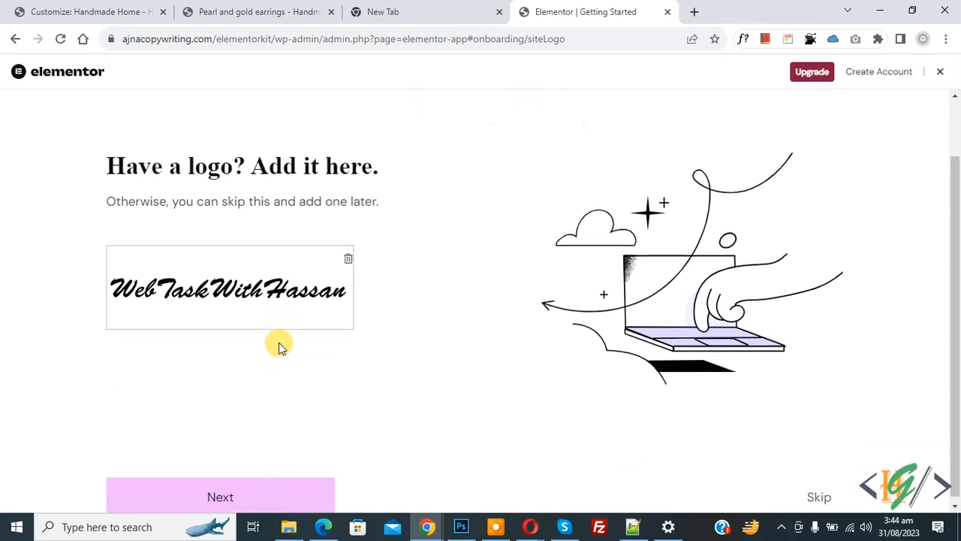
click(230, 494)
scroll(451, 217, down, 2)
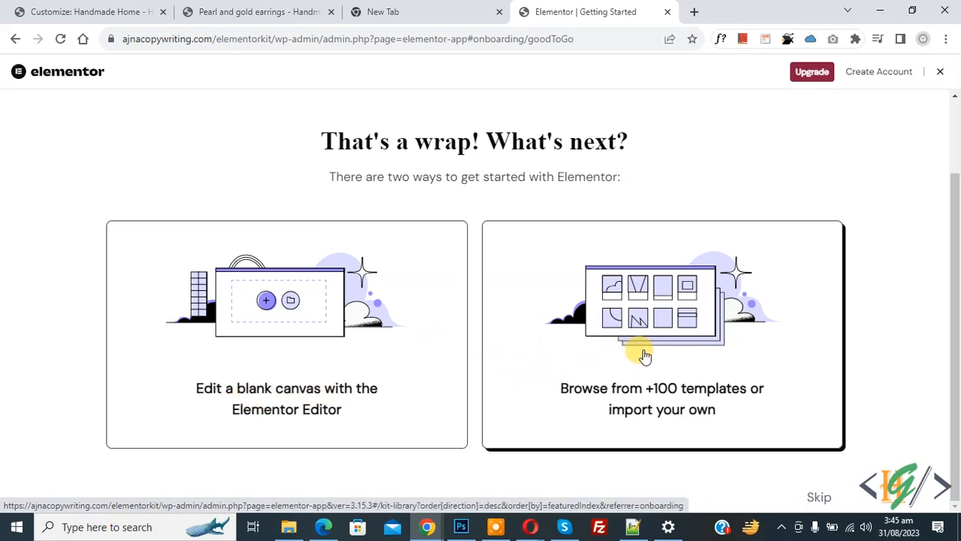
- Start a blank Elementor page and dismiss the AI image and containers announcements
click(820, 496)
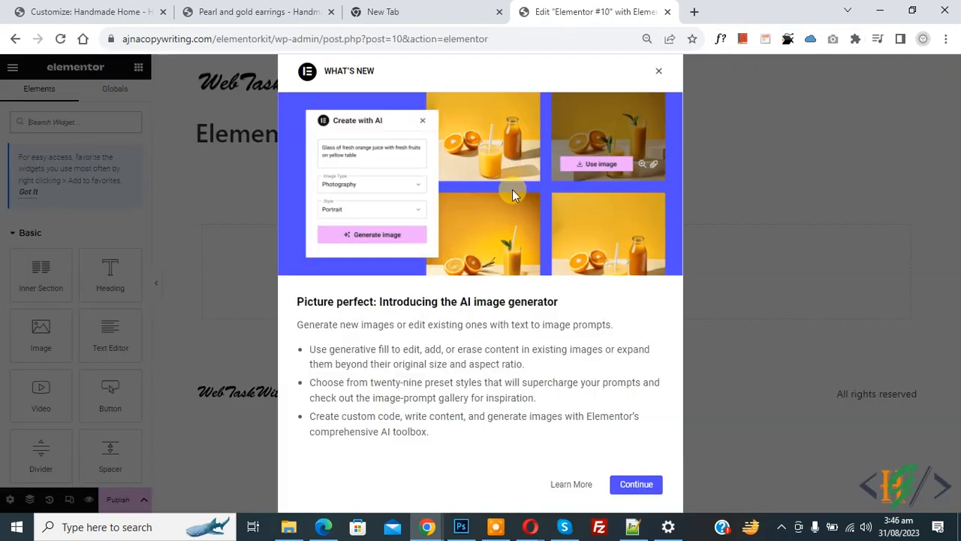
click(659, 72)
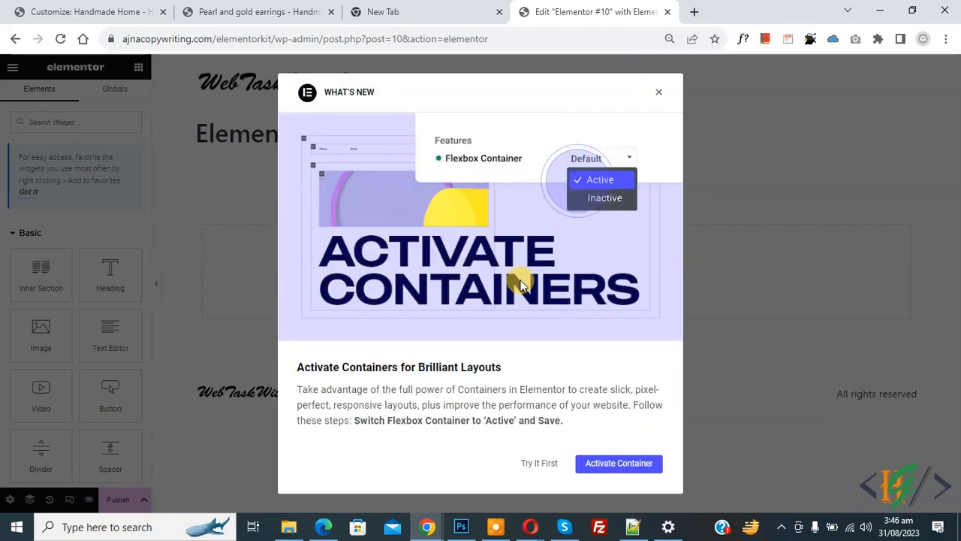
click(659, 95)
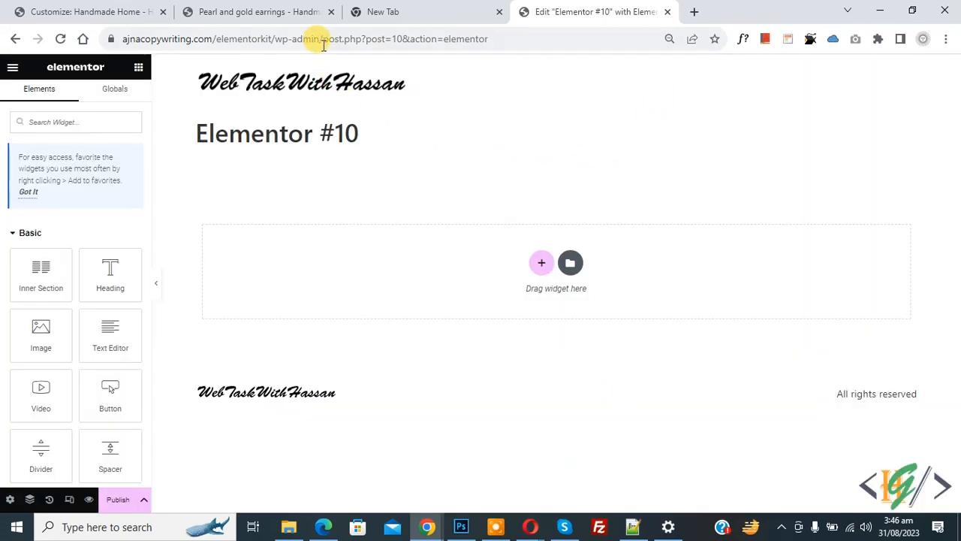
- Change the address to wp-admin/ to return to the dashboard
drag(323, 39, 536, 37)
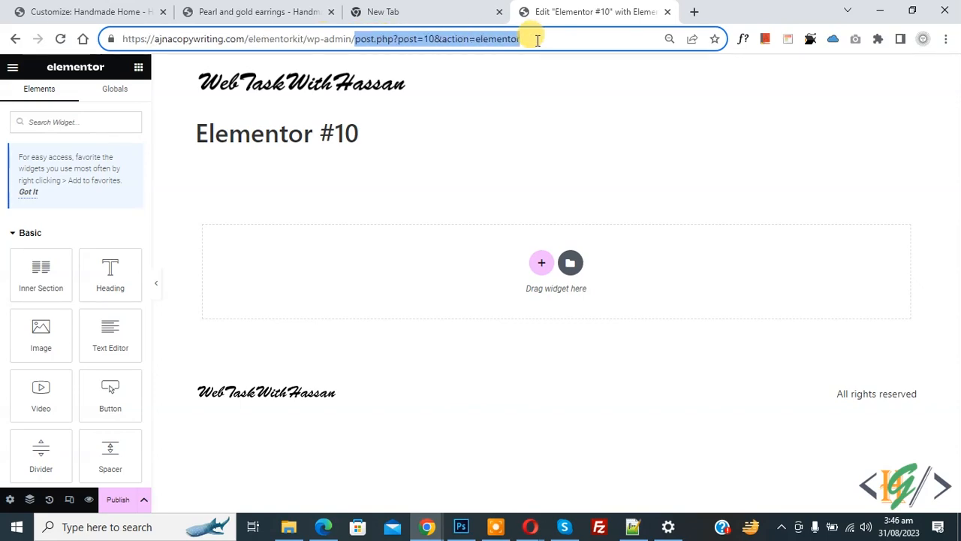
key(BackSpace)
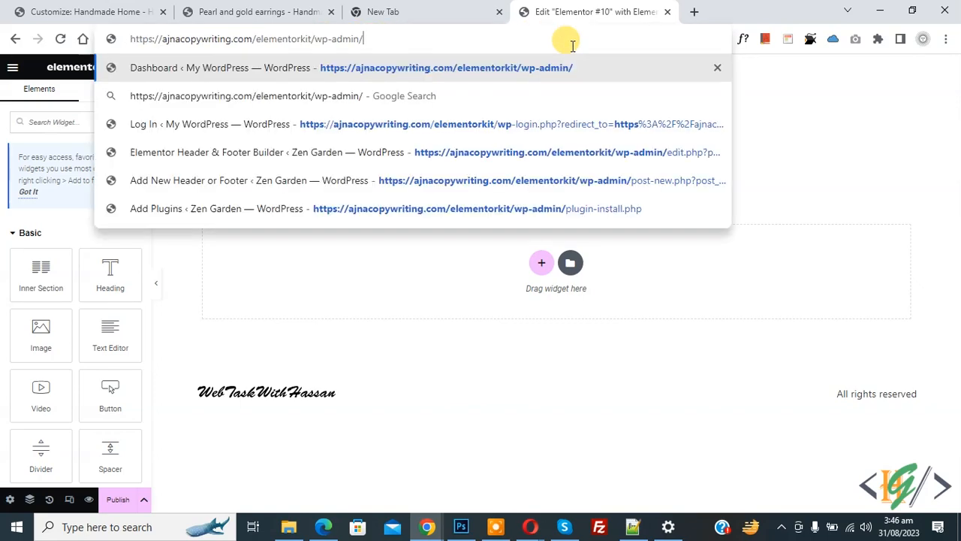
key(Return)
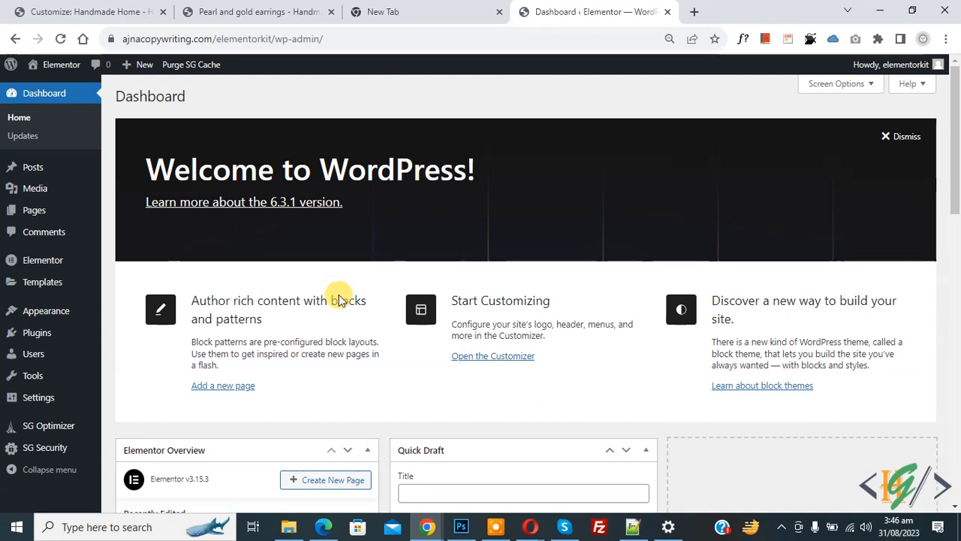
- Install and activate the Classic Editor plugin
mouse_move(43, 331)
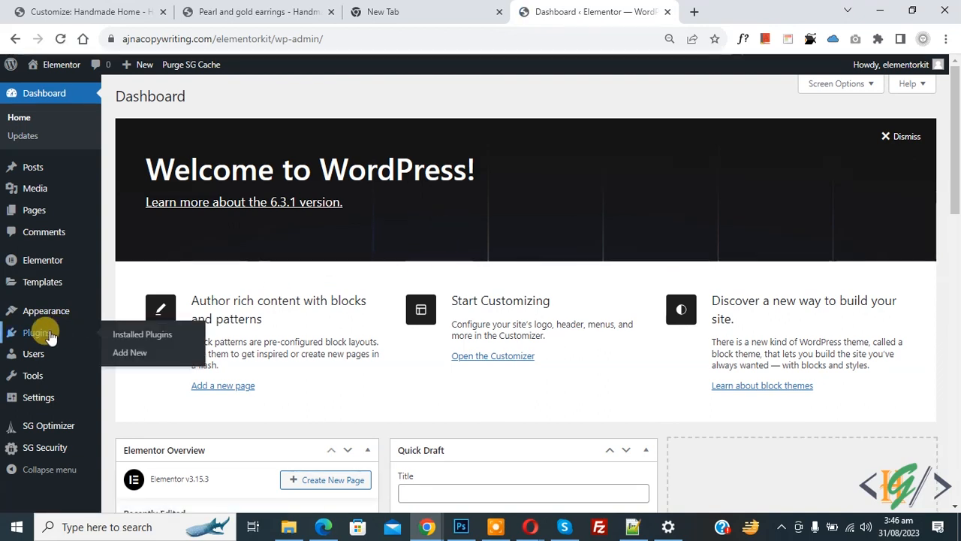
click(133, 352)
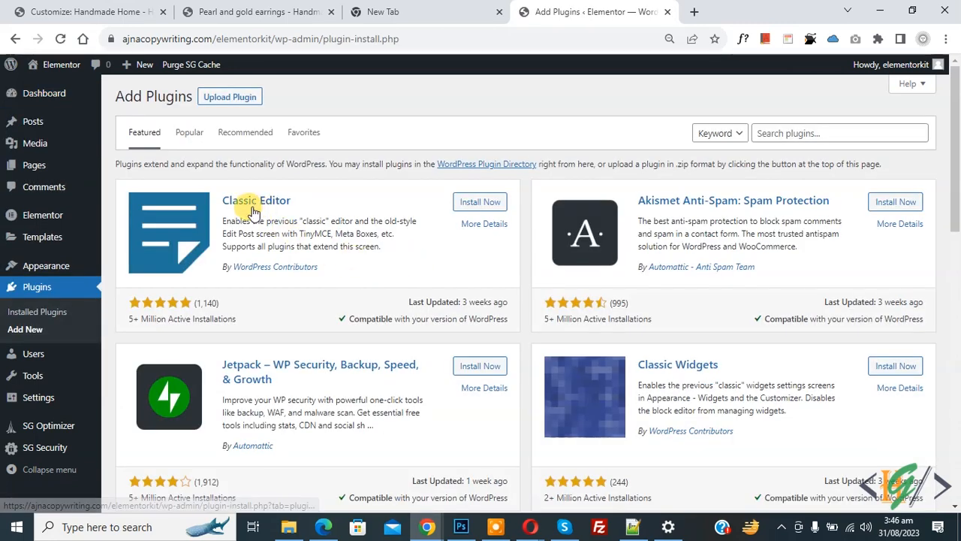
click(479, 203)
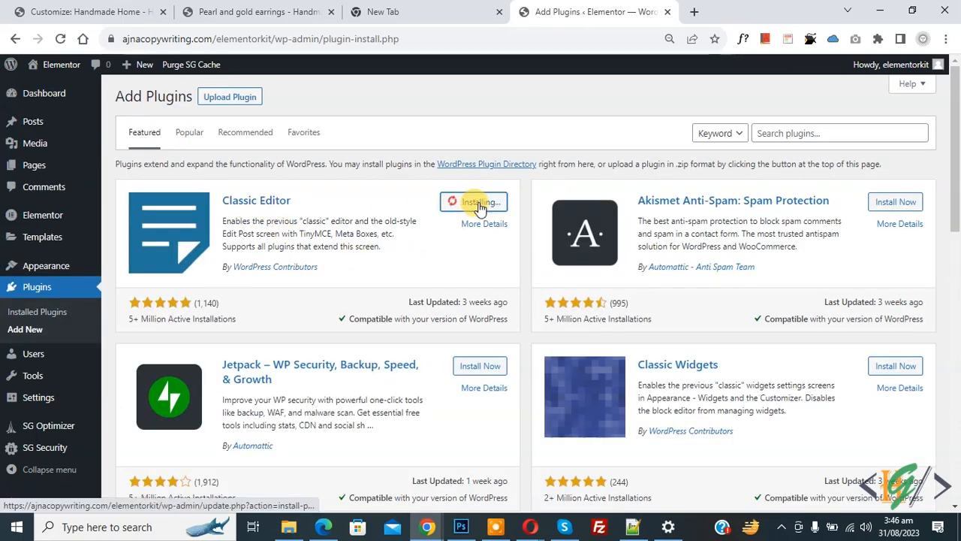
click(485, 202)
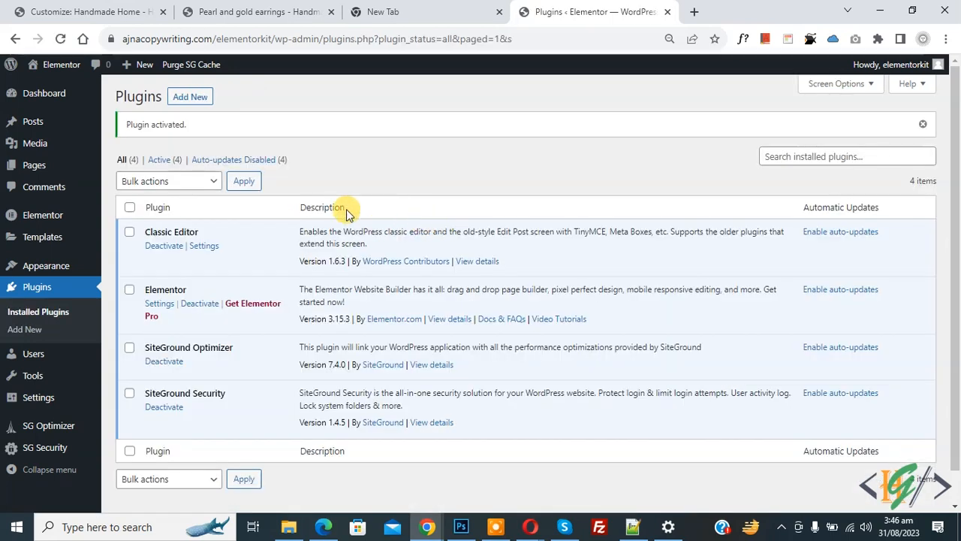
- Search for Elementor Header & Footer Builder, then install and activate it
click(188, 97)
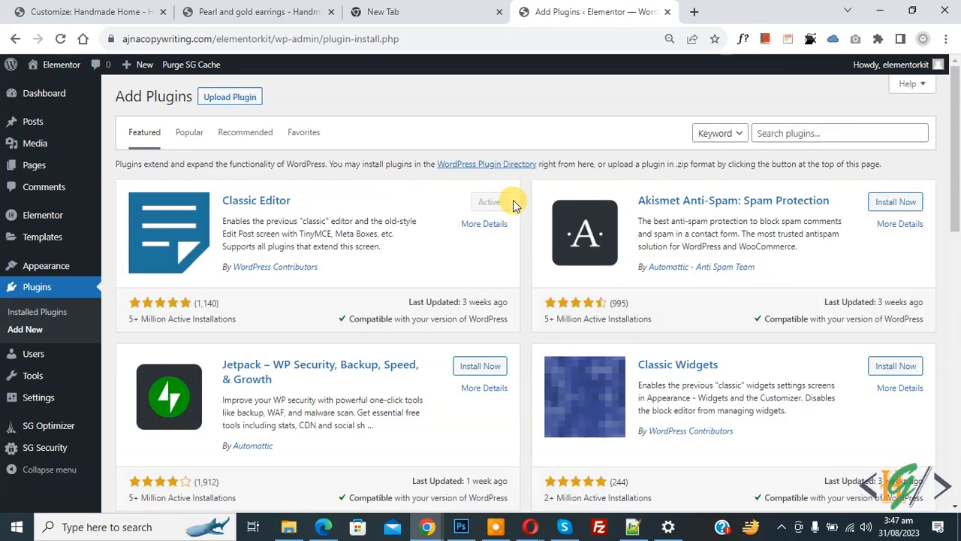
click(791, 134)
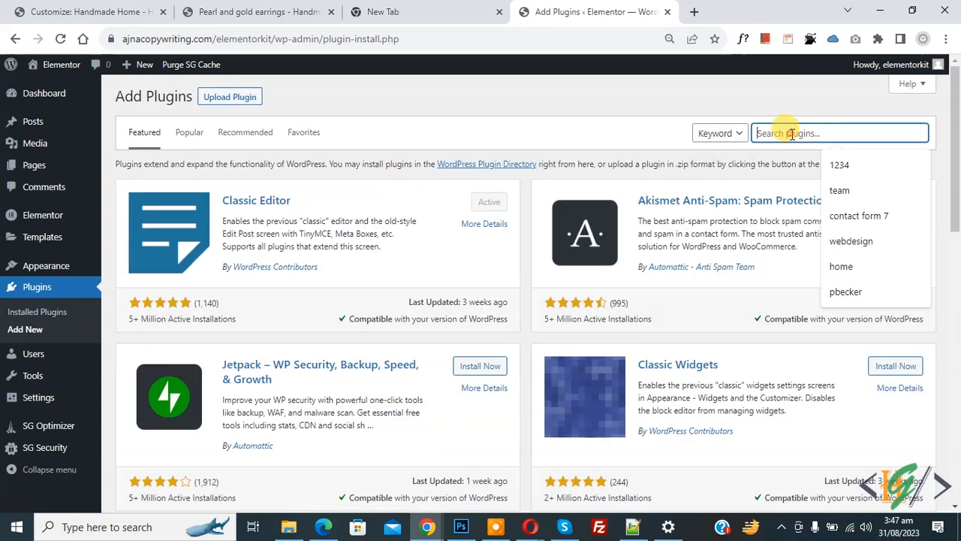
text(elementor header & footer builder)
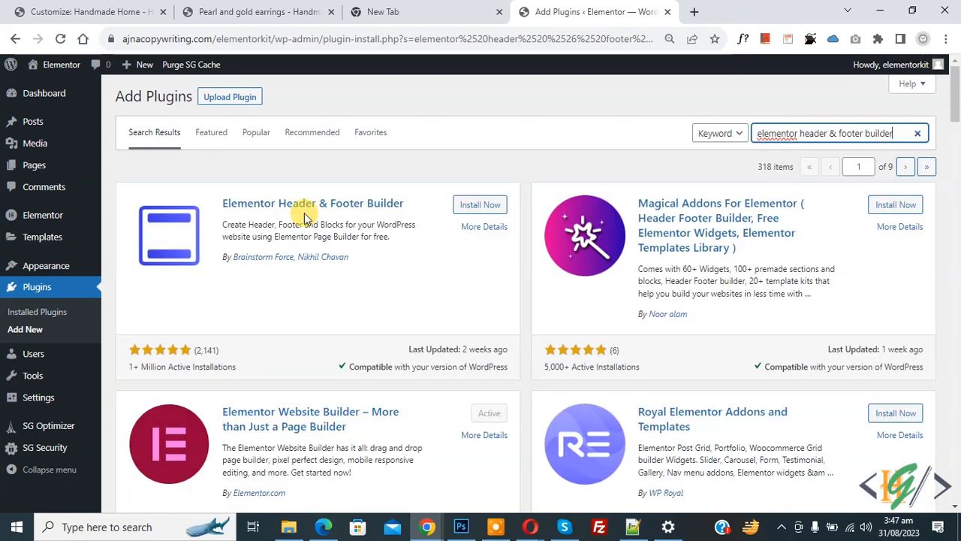
click(480, 212)
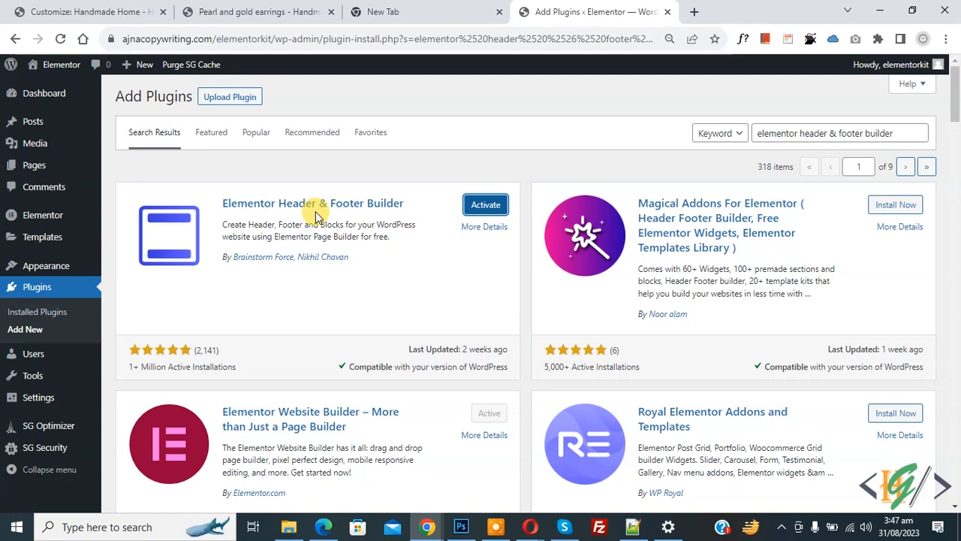
click(470, 206)
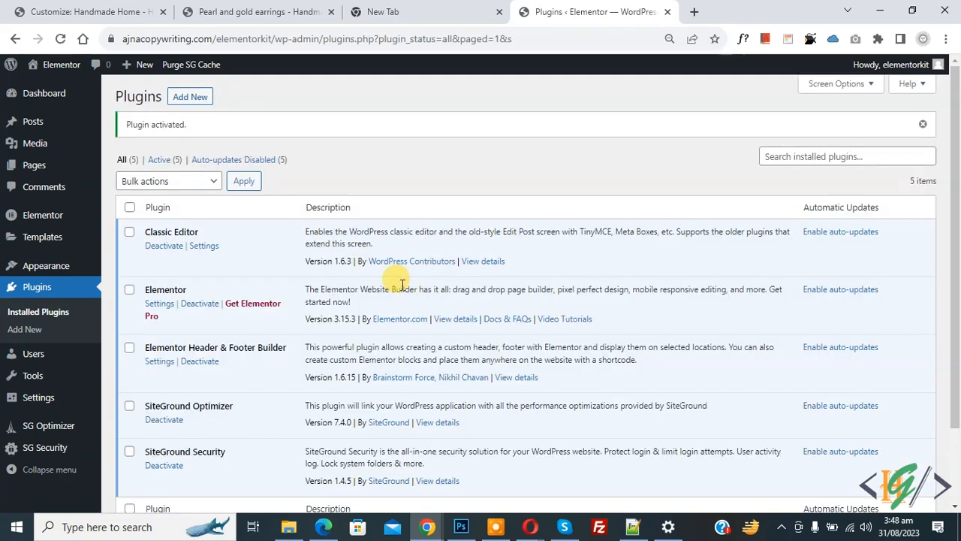
- Search the plugin directory for Premium Addons for Elementor and install it
click(193, 97)
click(787, 132)
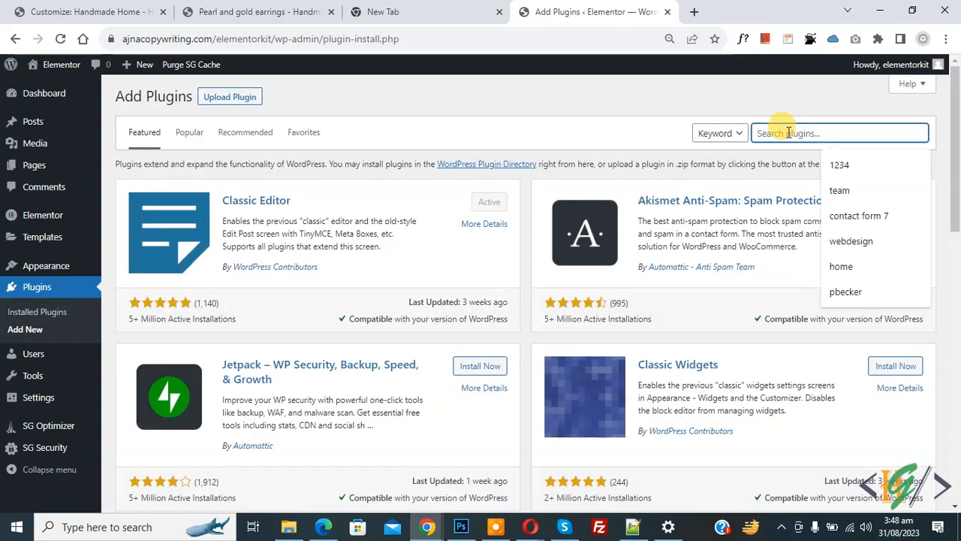
text(premium addons for elementor)
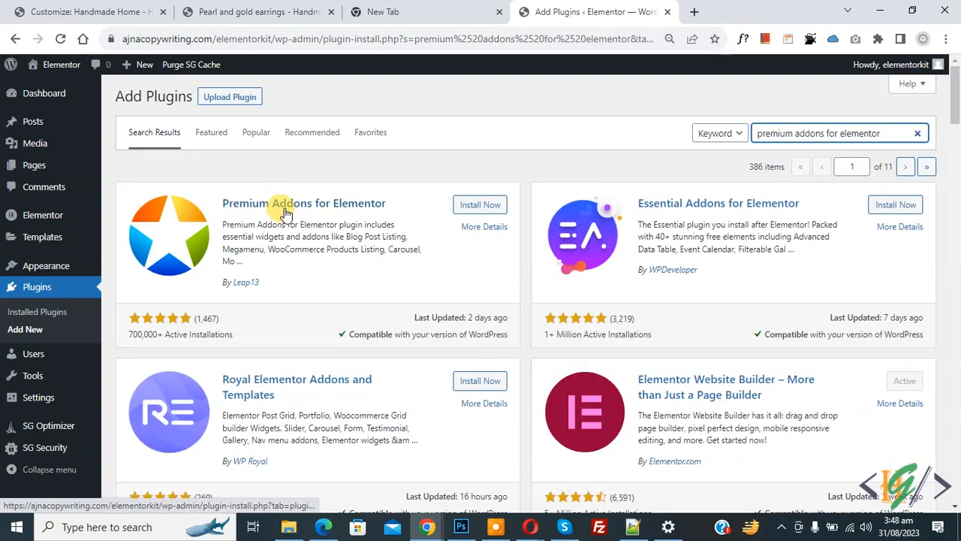
click(480, 206)
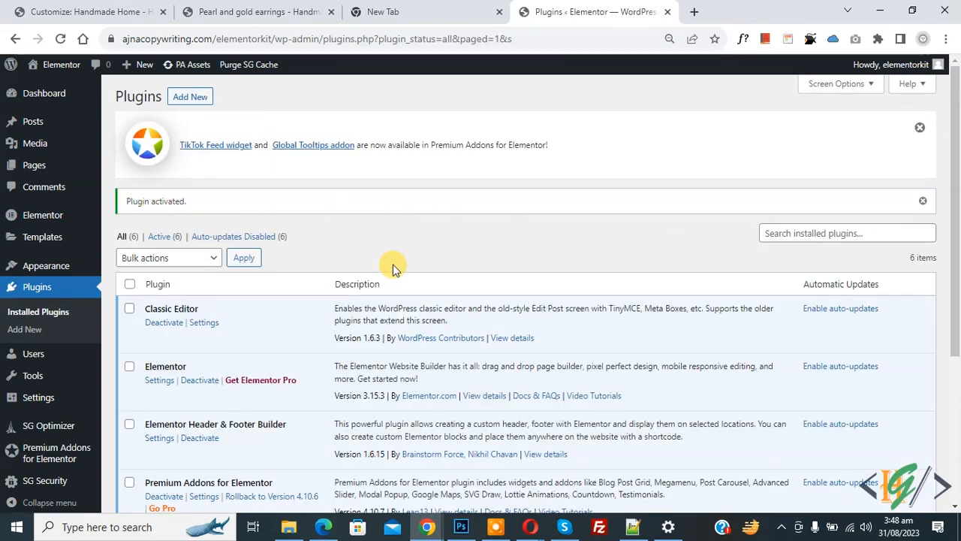
mouse_move(34, 398)
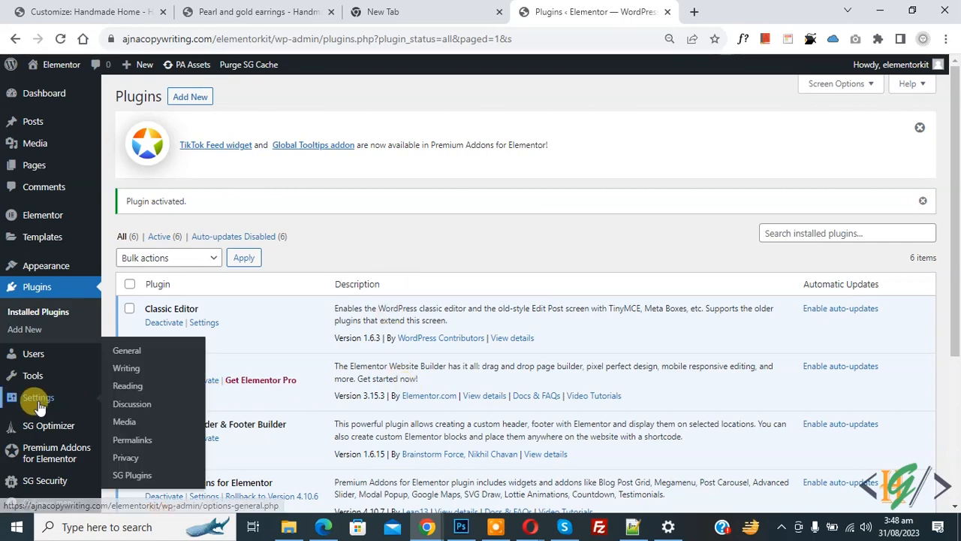
- Review General settings, save the Post name permalink structure, and show the Pages list
click(127, 351)
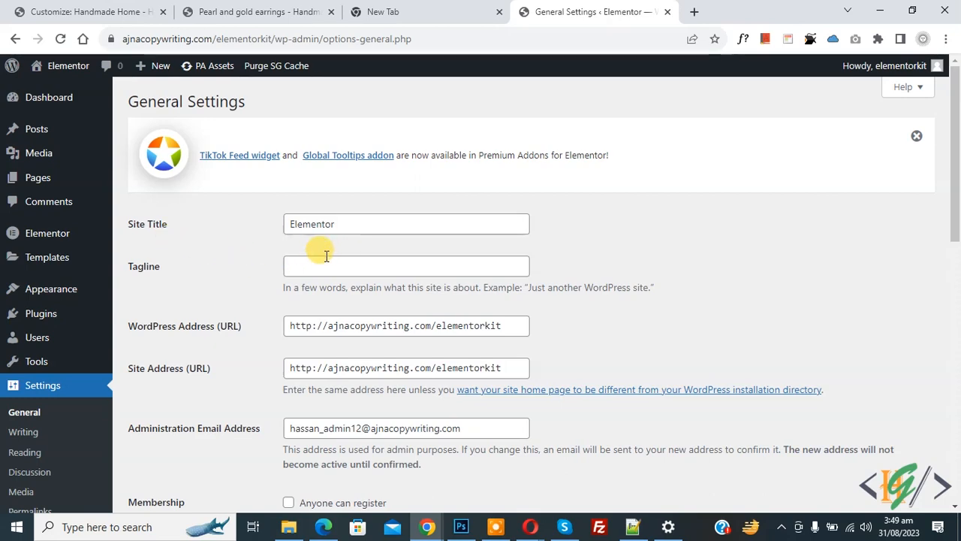
scroll(214, 274, down, 9)
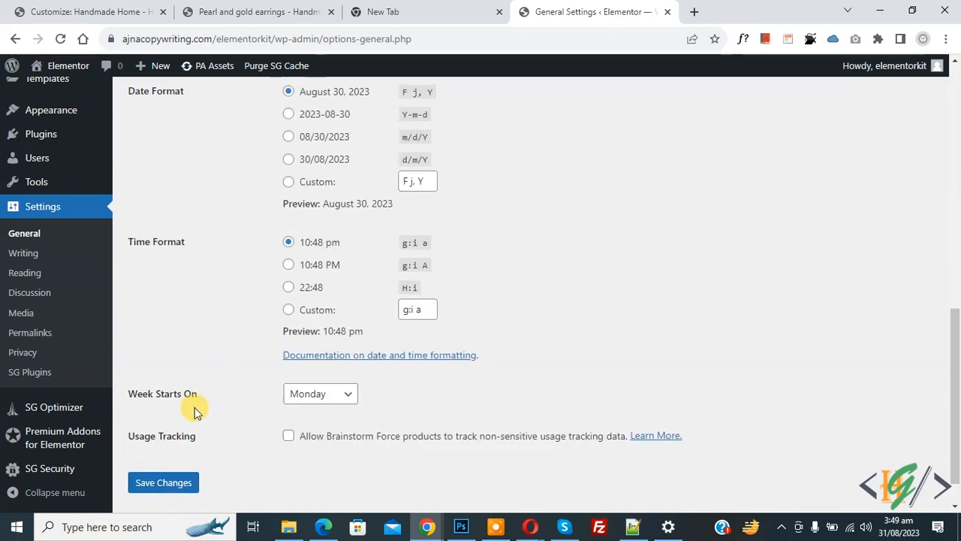
click(18, 336)
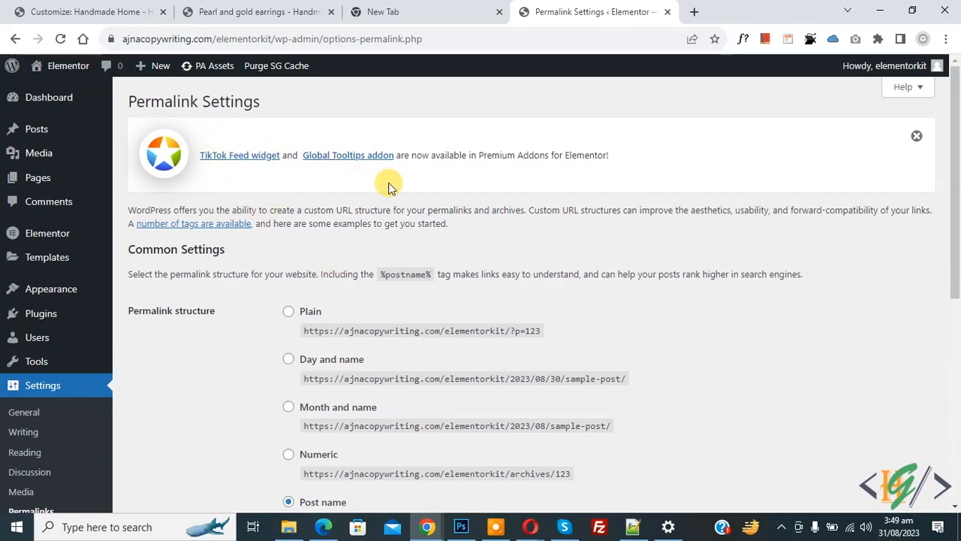
scroll(377, 203, down, 2)
scroll(377, 203, down, 3)
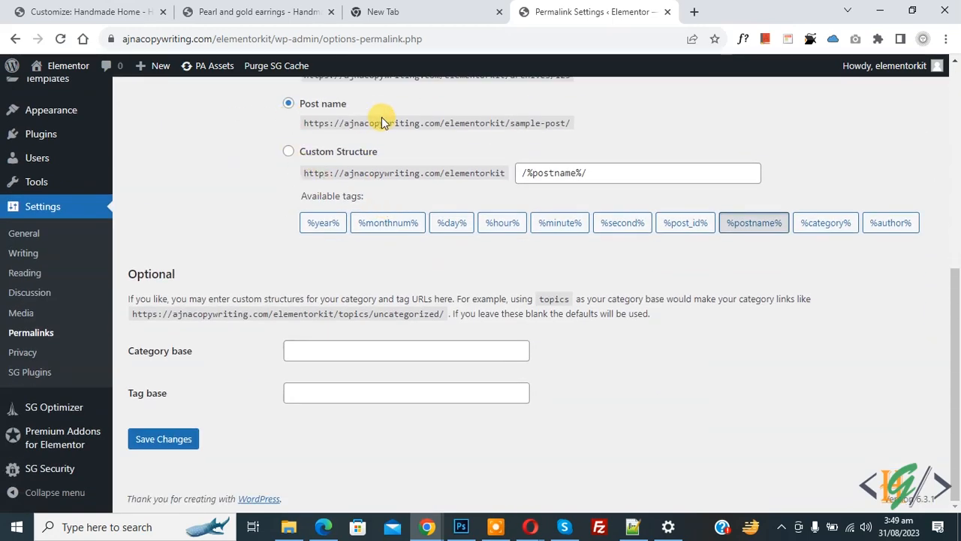
click(172, 437)
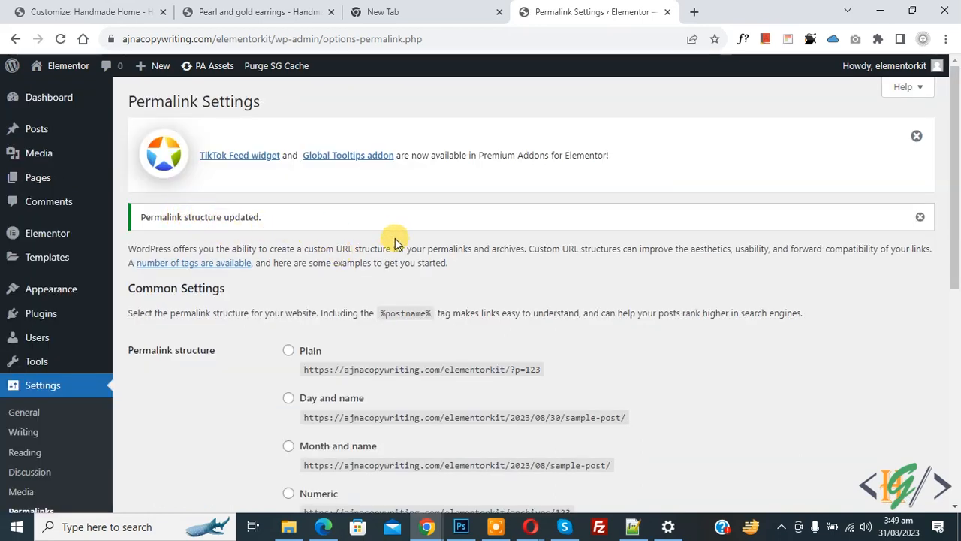
click(51, 180)
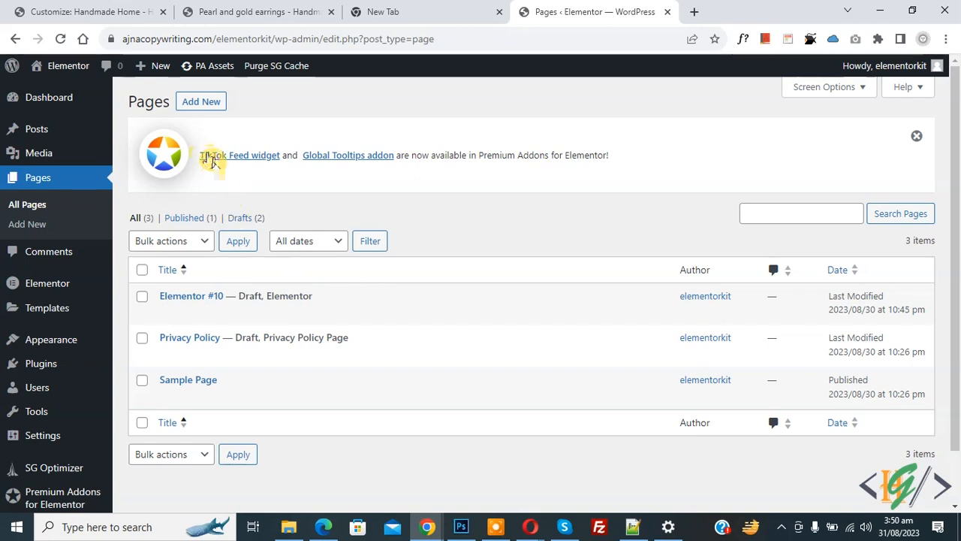
- Publish a new page titled 'Home' using the Elementor Full Width template
click(195, 101)
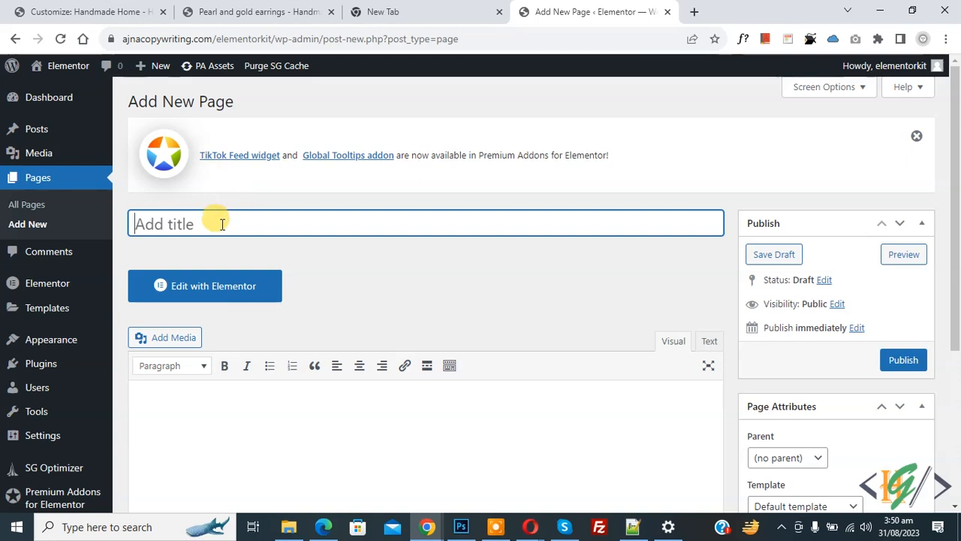
text(Home)
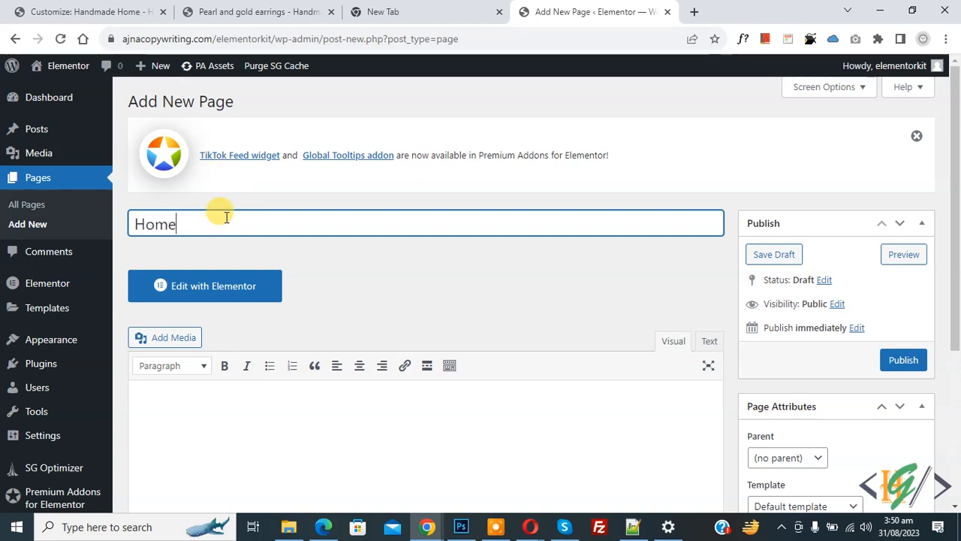
scroll(847, 189, down, 2)
click(808, 368)
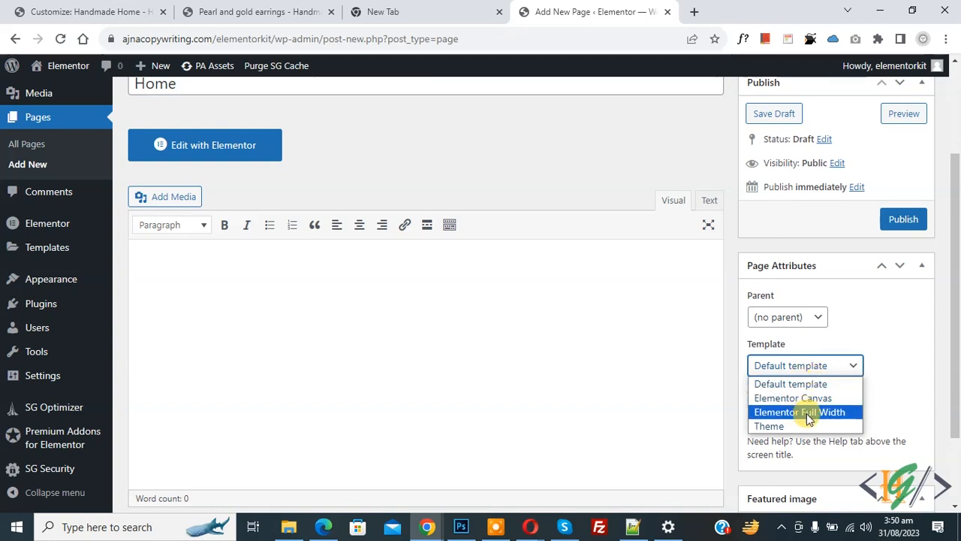
click(807, 413)
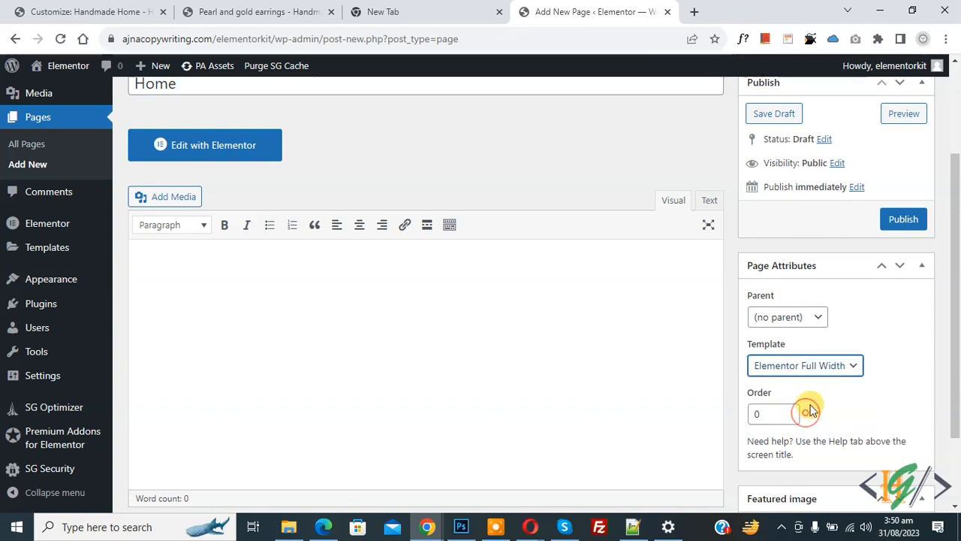
click(902, 219)
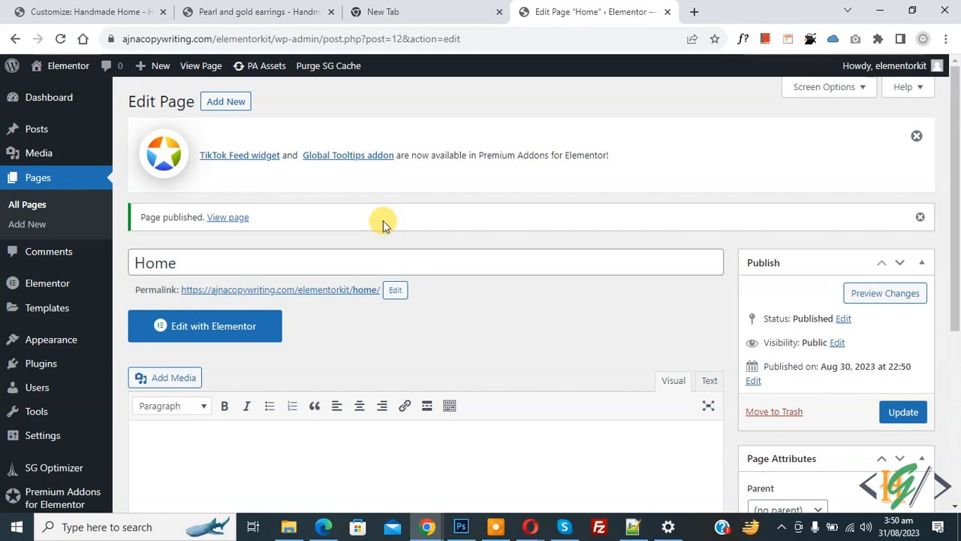
mouse_move(65, 338)
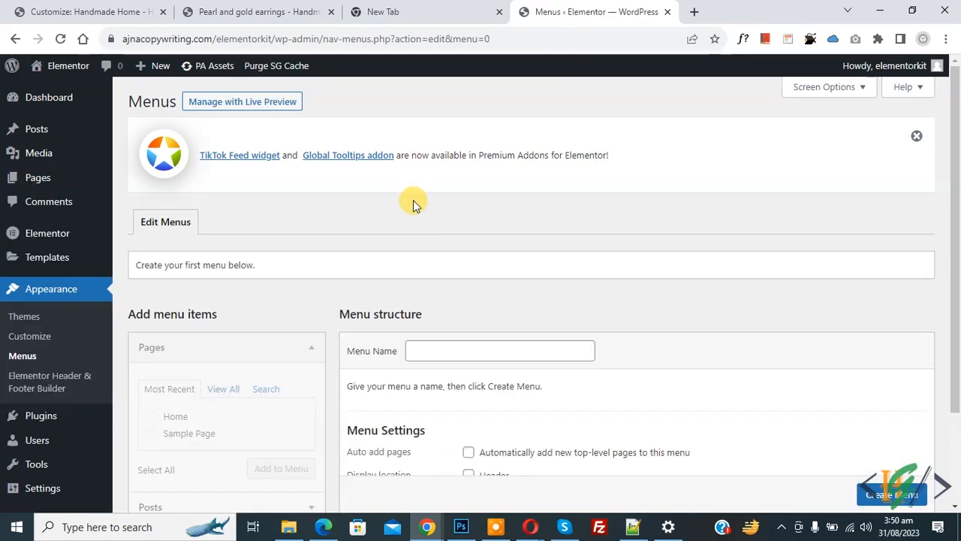
- Create a navigation menu with the name 'main menu'
scroll(406, 194, down, 2)
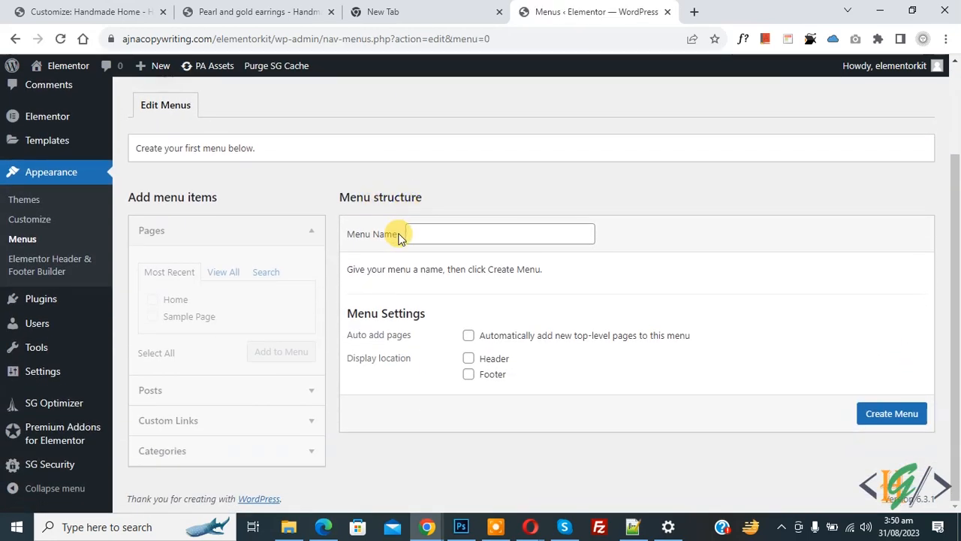
click(427, 233)
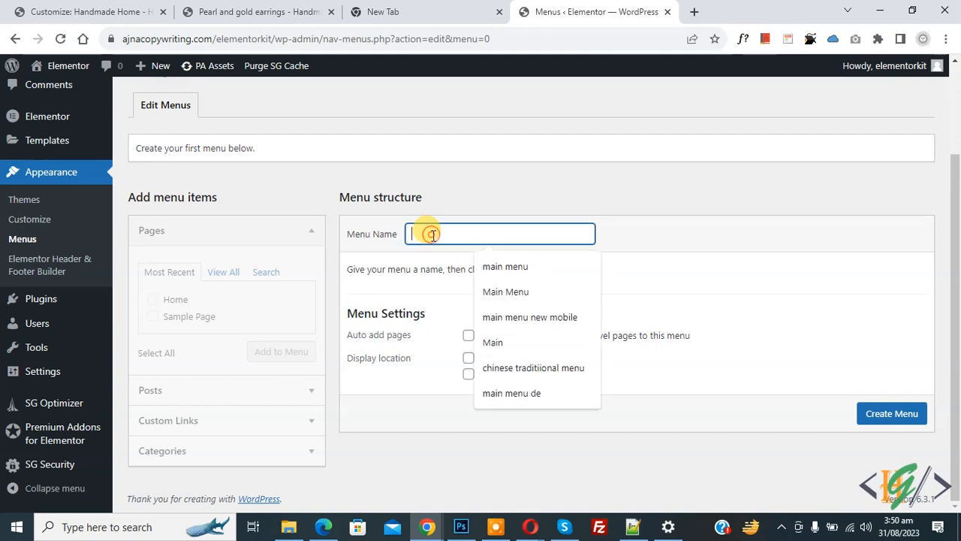
click(493, 269)
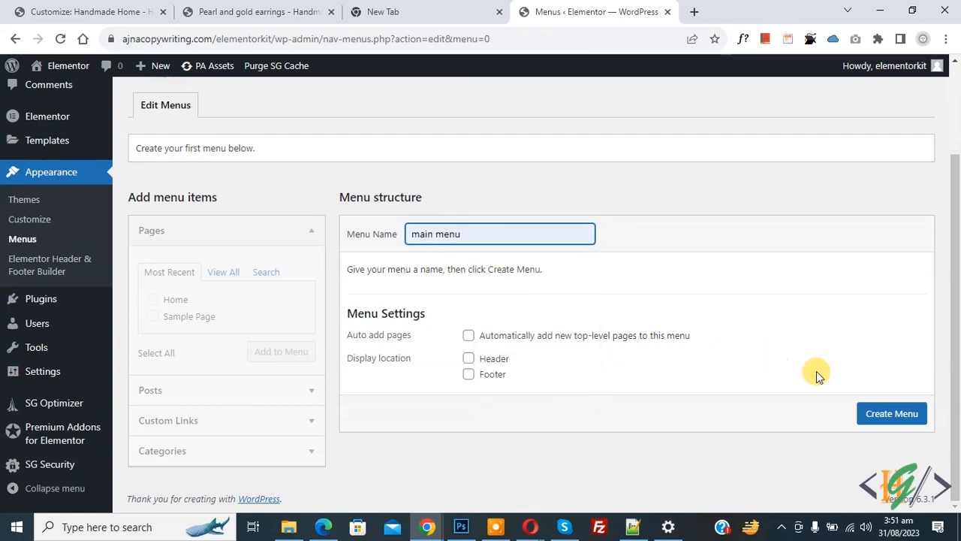
click(895, 413)
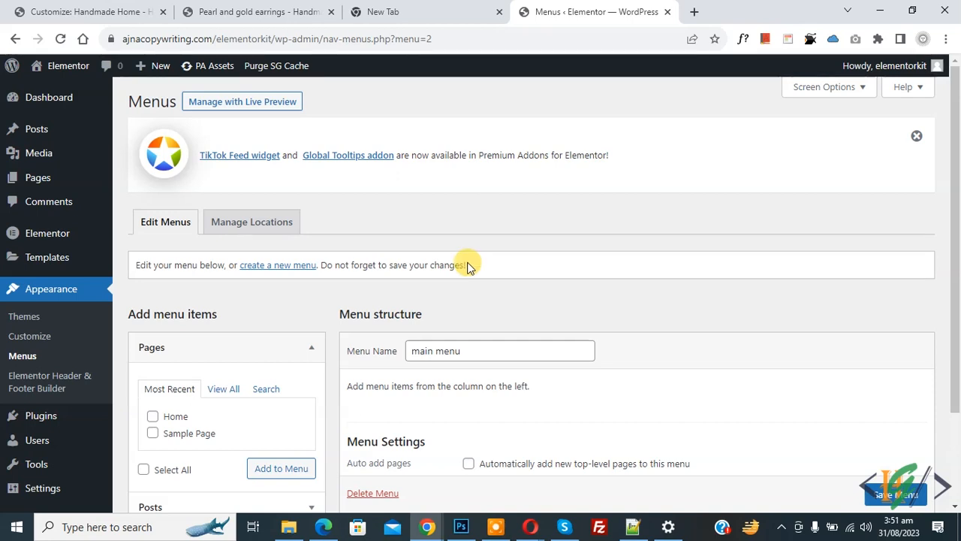
scroll(467, 266, down, 2)
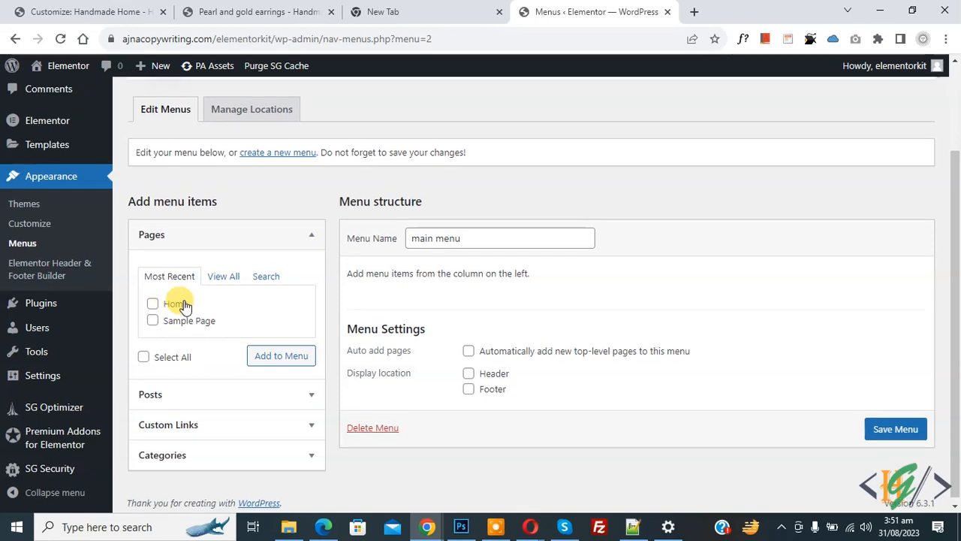
- Add a 'Home' custom link pointing to #home to the main menu
click(184, 422)
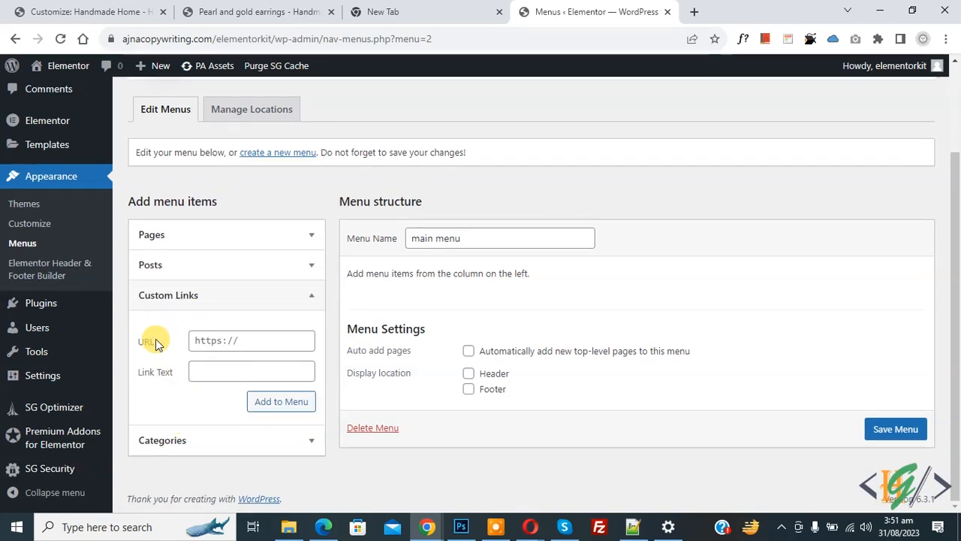
click(229, 346)
text(#home)
drag(225, 341, 204, 341)
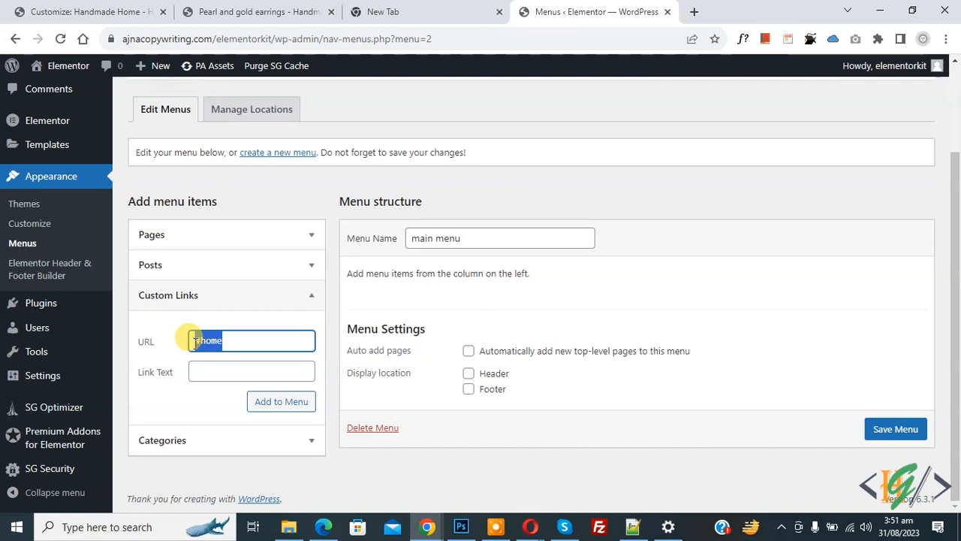
click(219, 374)
text(Home)
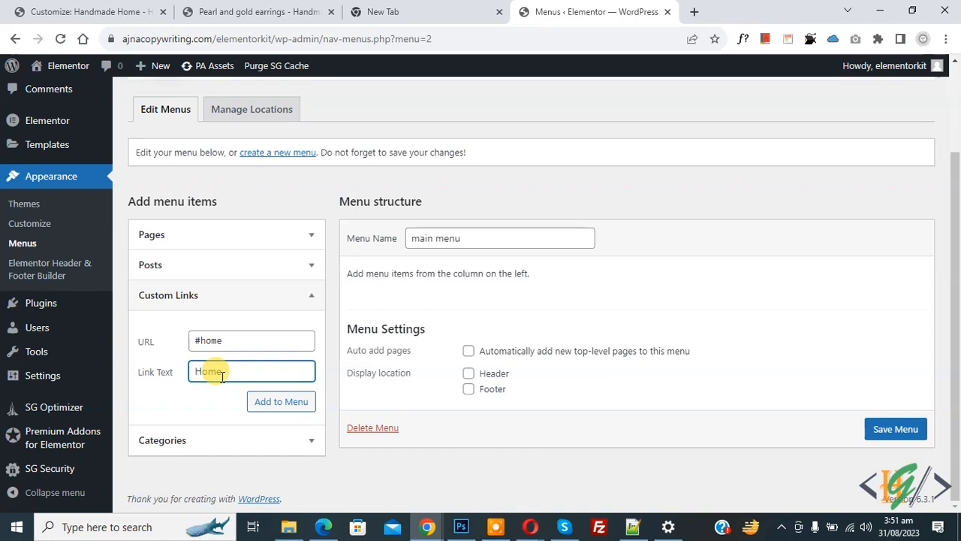
click(279, 401)
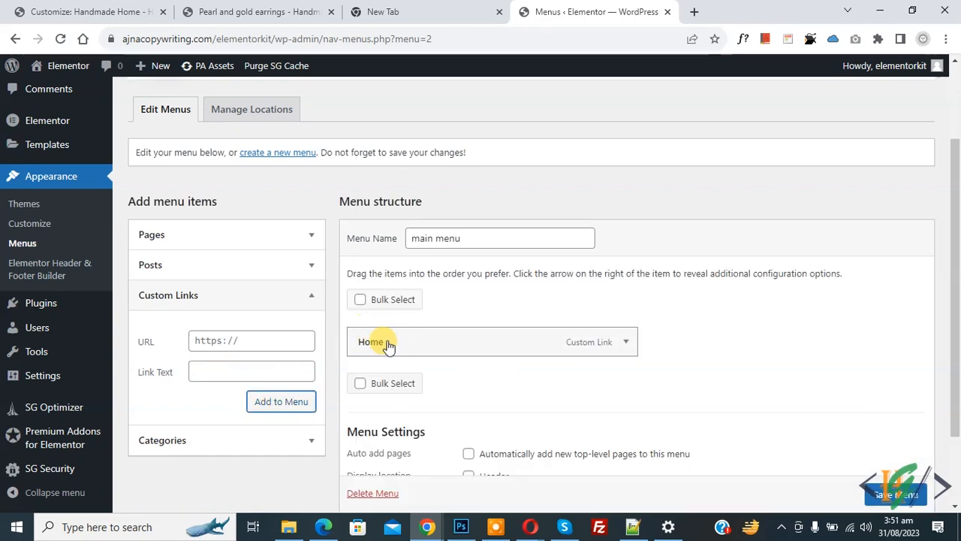
- Add an 'About' custom link pointing to #about
click(246, 339)
text(#)
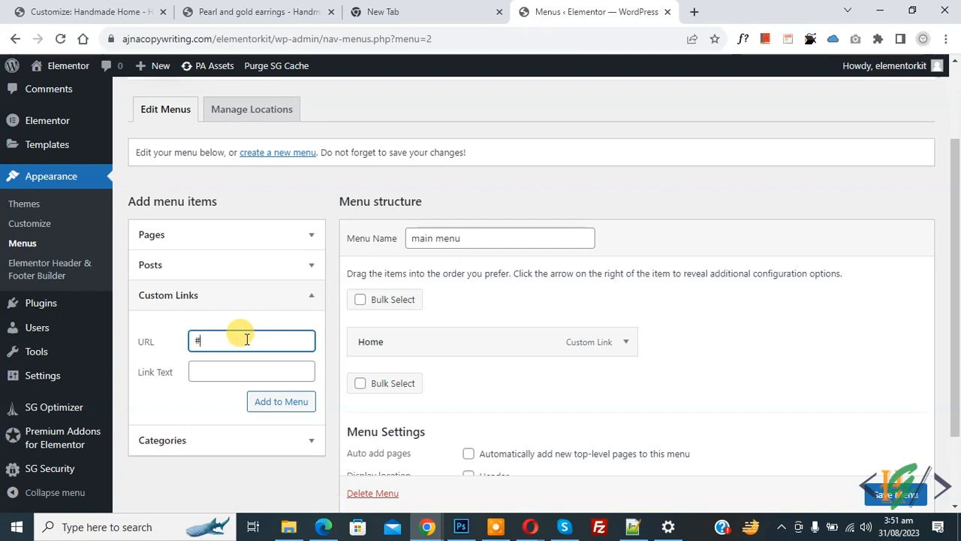
text(about)
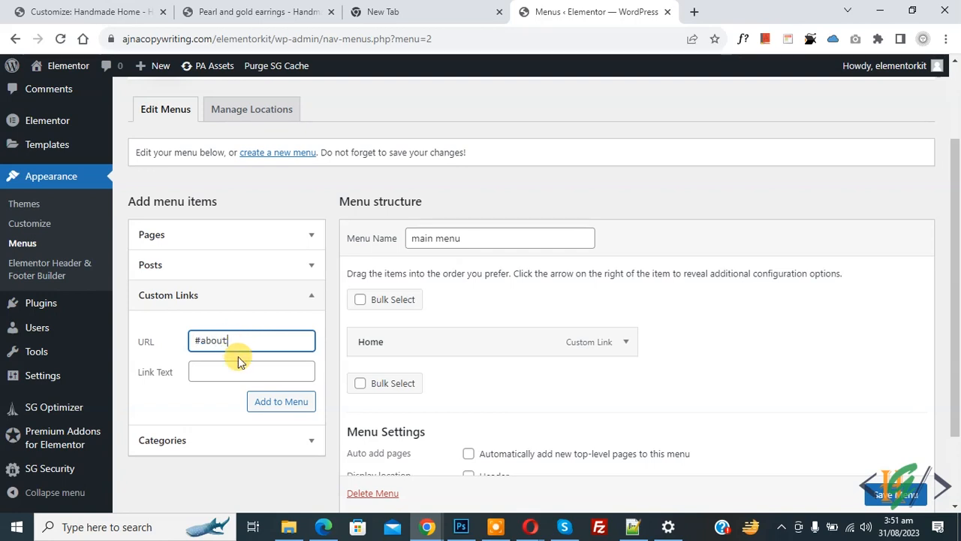
click(238, 368)
text(About)
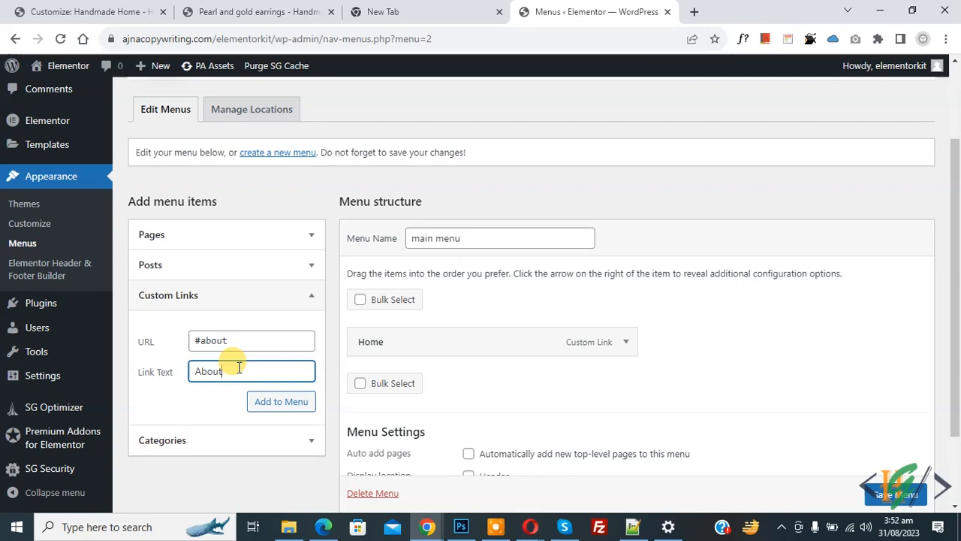
click(273, 407)
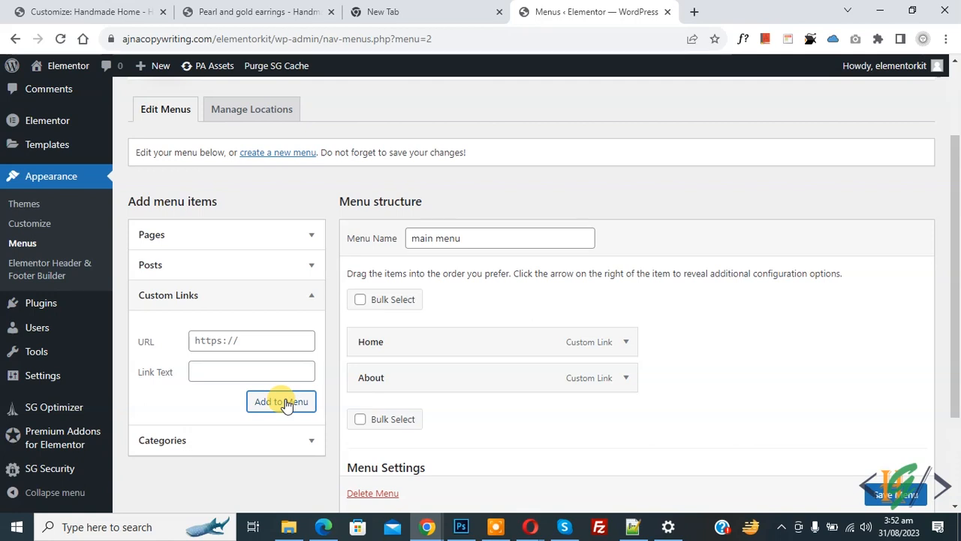
- Add a 'Service' custom link with its own service anchor to the menu
click(221, 375)
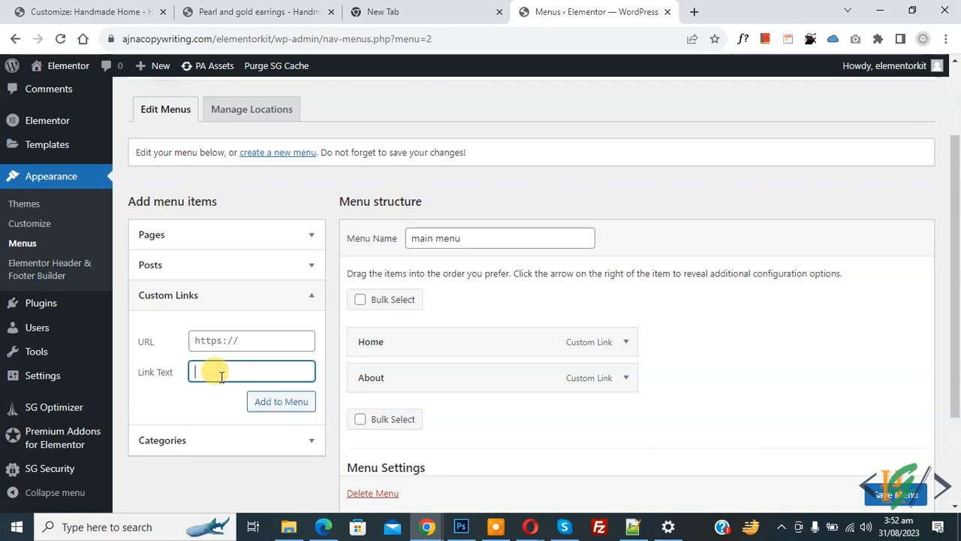
triple_click(209, 340)
text(#service)
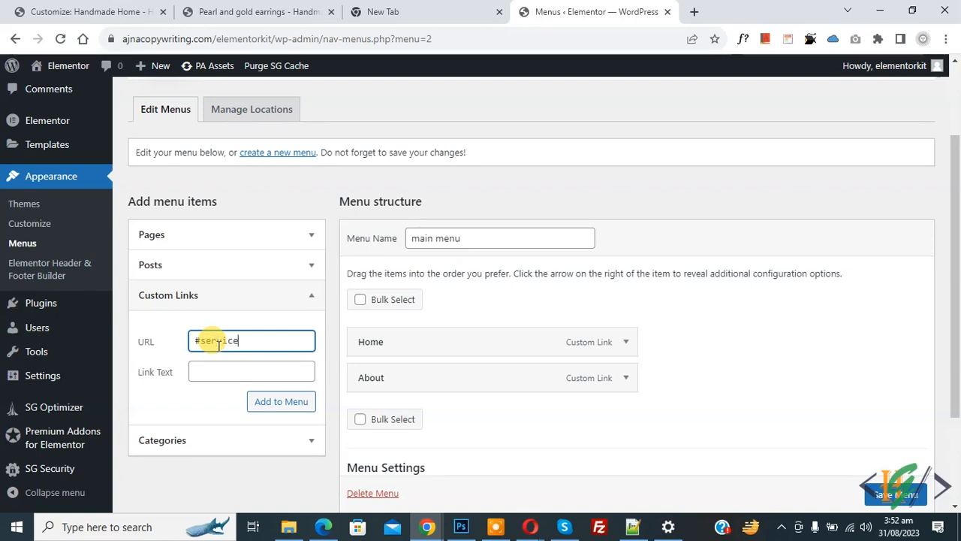
click(219, 365)
text(Service)
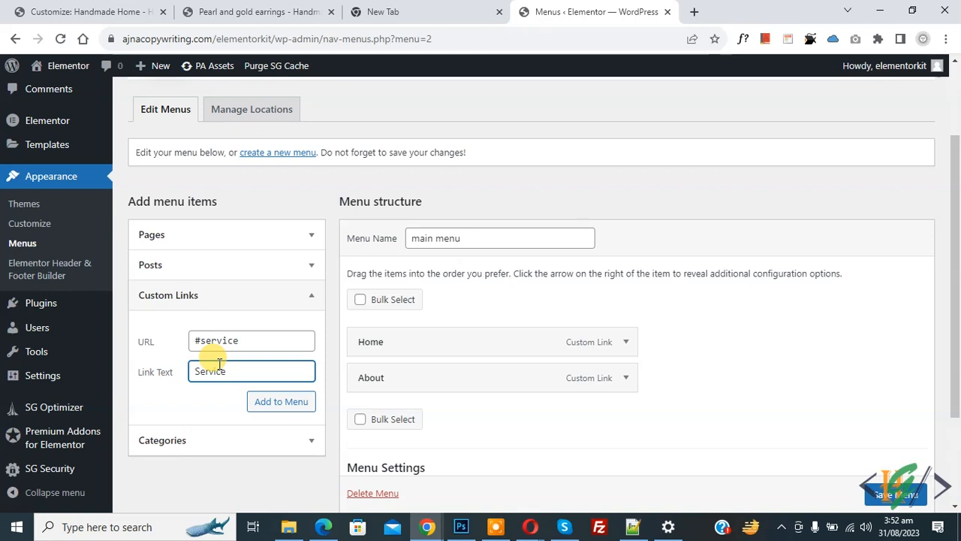
click(256, 404)
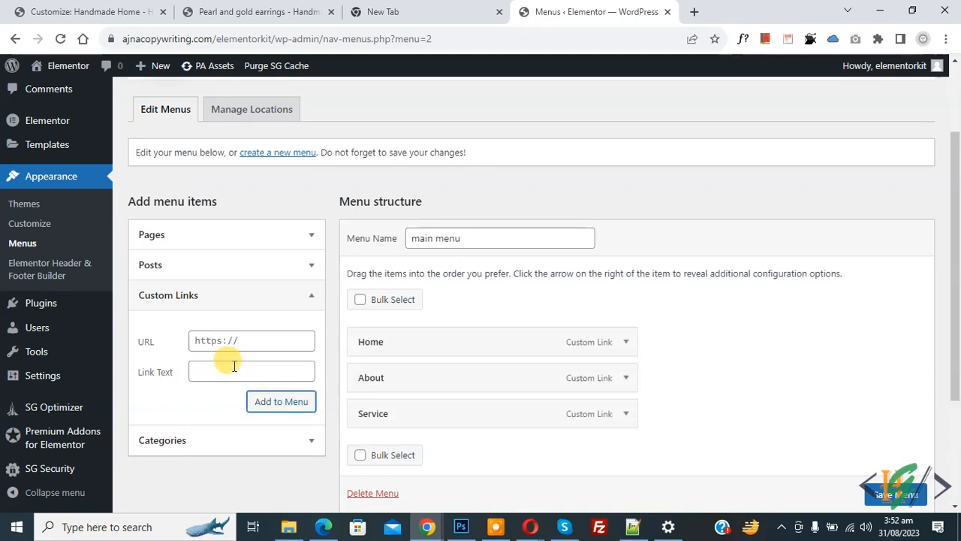
- Add the Gallery custom link and the Contact link pointing to #contact
click(232, 340)
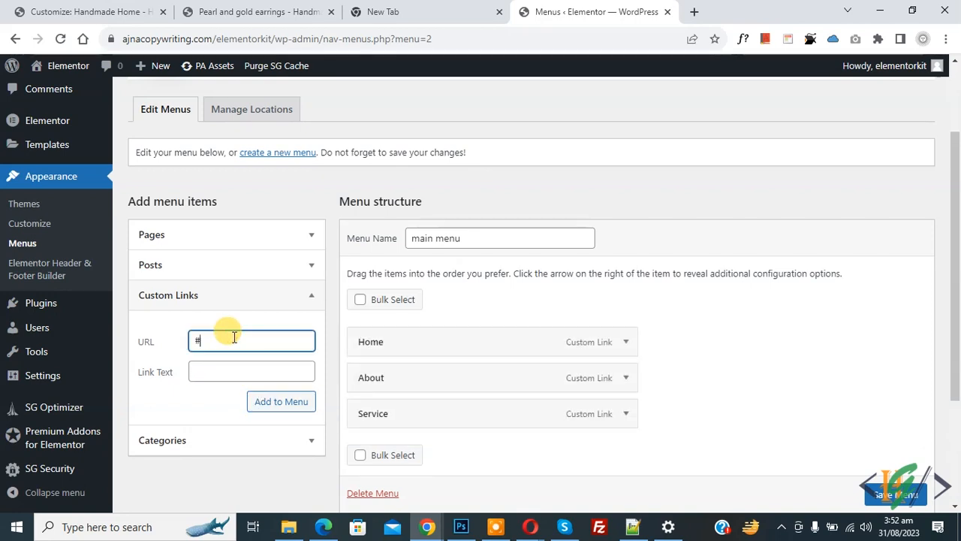
click(230, 371)
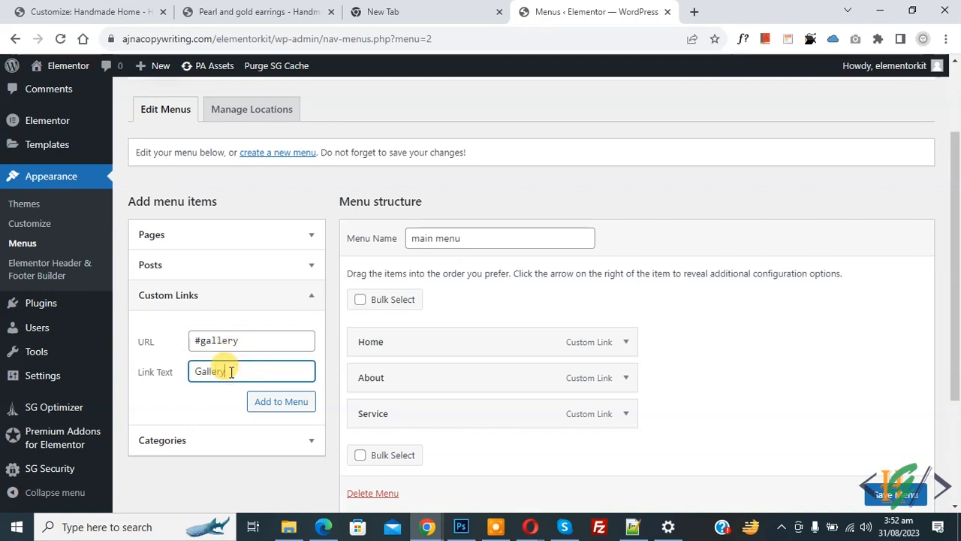
click(275, 404)
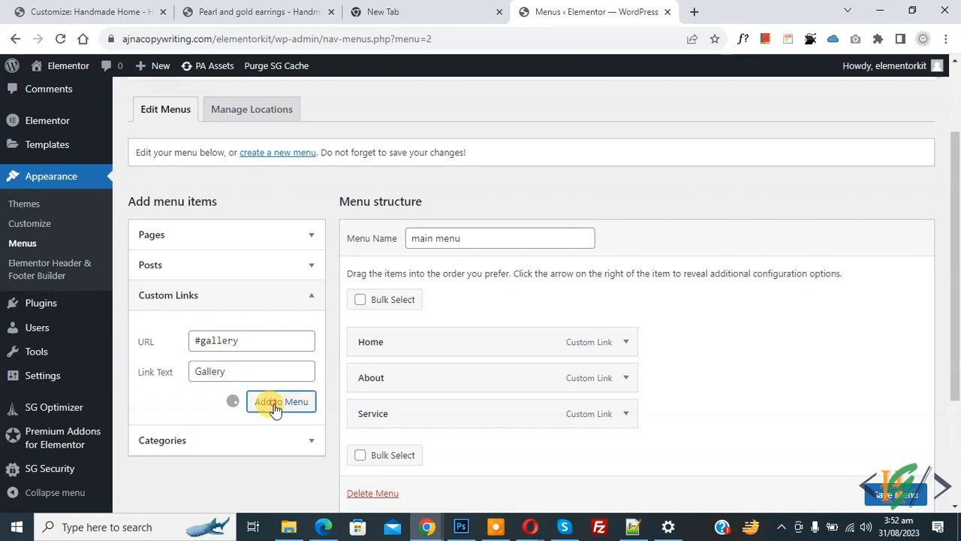
click(237, 341)
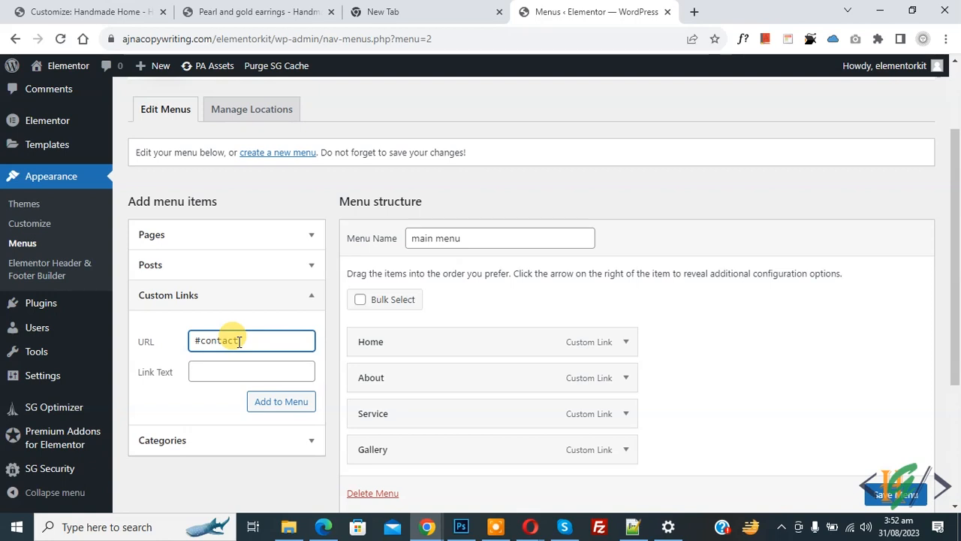
click(237, 366)
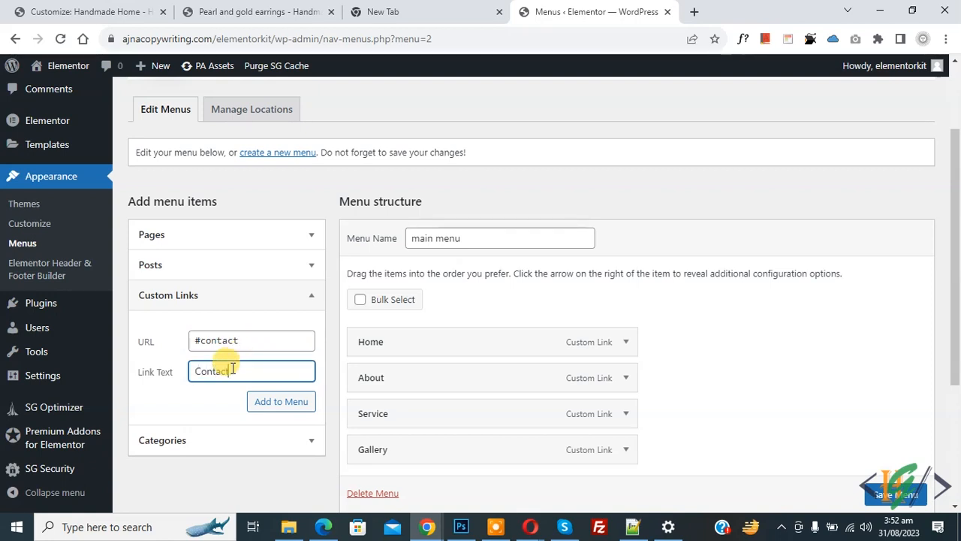
click(274, 401)
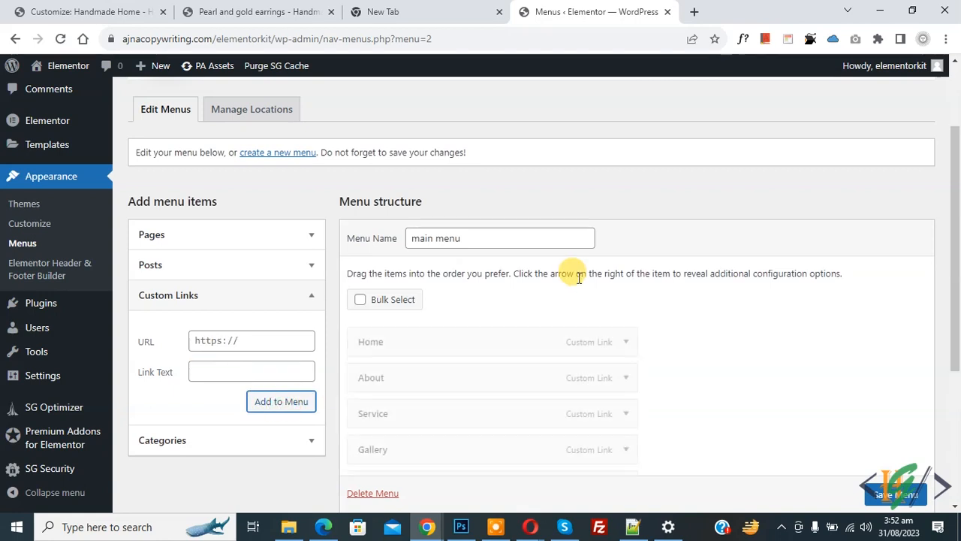
- Confirm the Contact menu item points to #contact and save the main menu
scroll(553, 271, down, 1)
scroll(540, 263, down, 2)
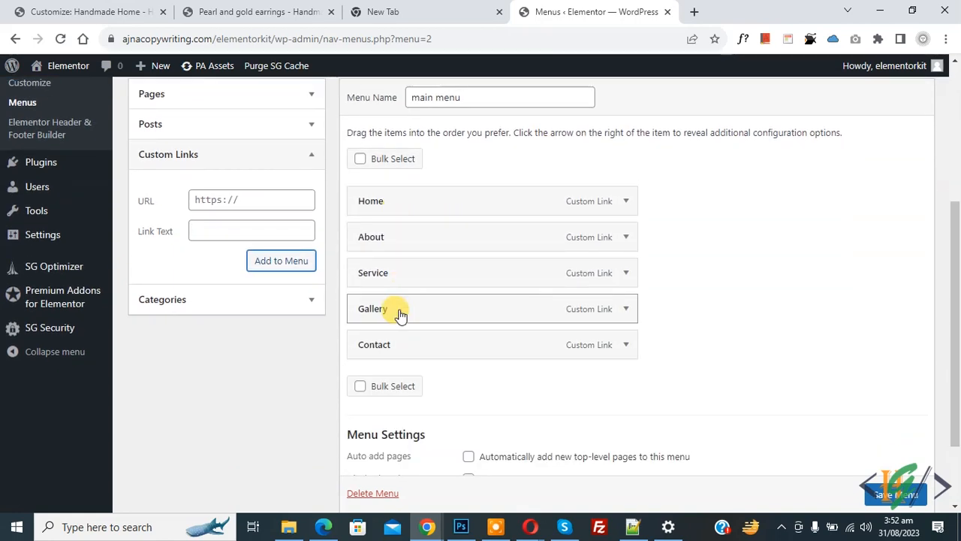
click(627, 344)
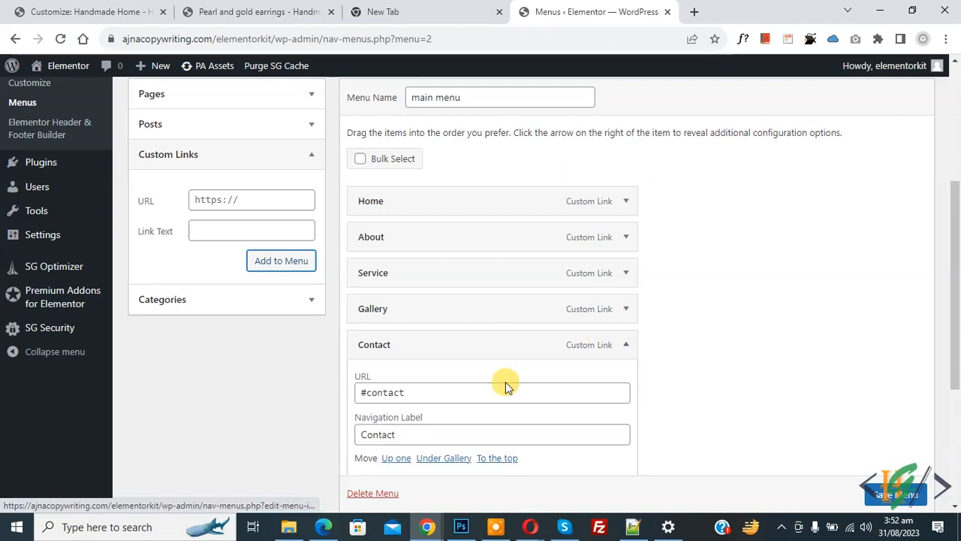
scroll(383, 342, down, 2)
click(365, 321)
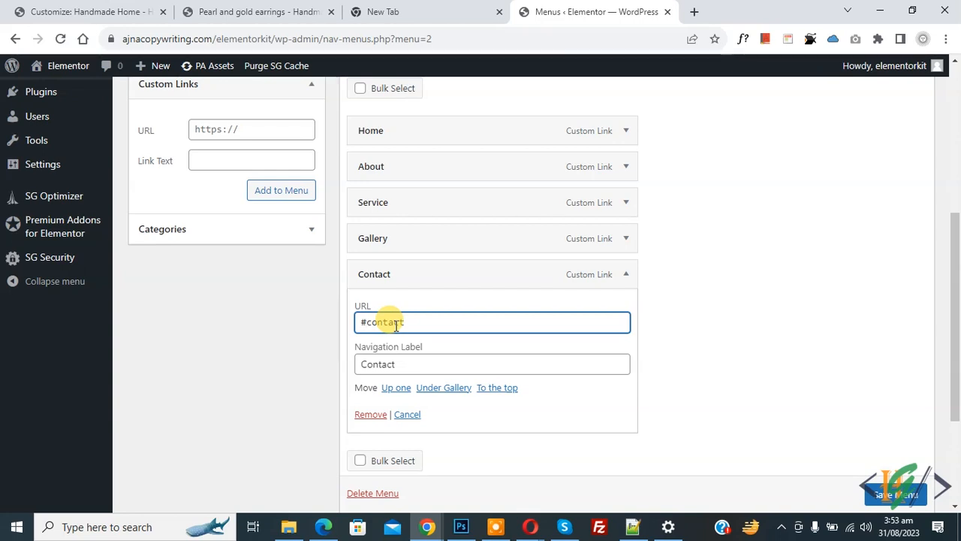
click(894, 494)
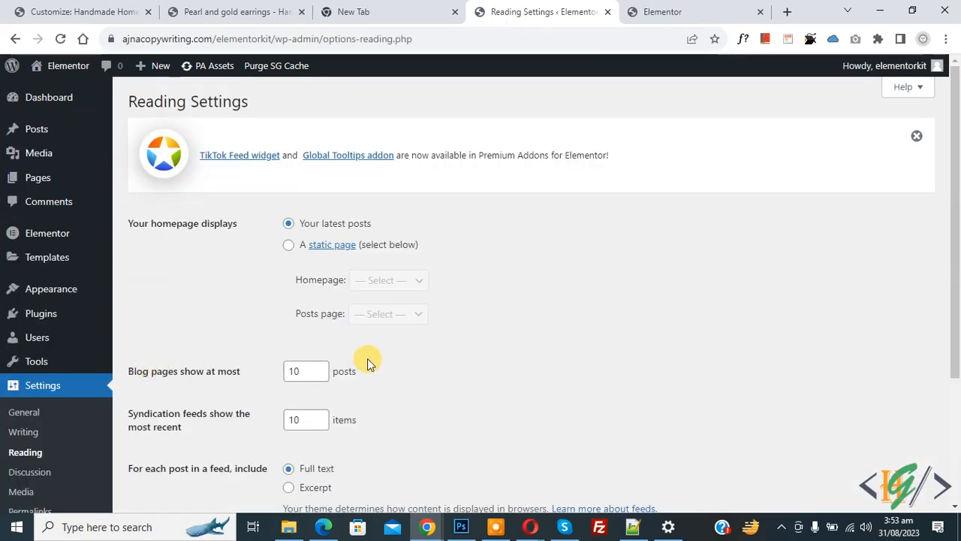
- Set the homepage to a static page showing Home and save the reading settings
drag(139, 101, 300, 98)
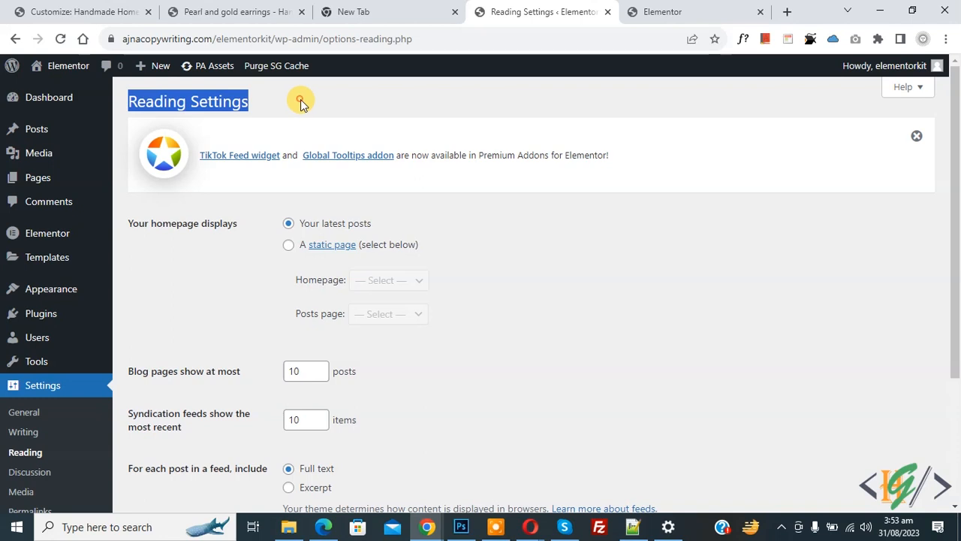
click(300, 107)
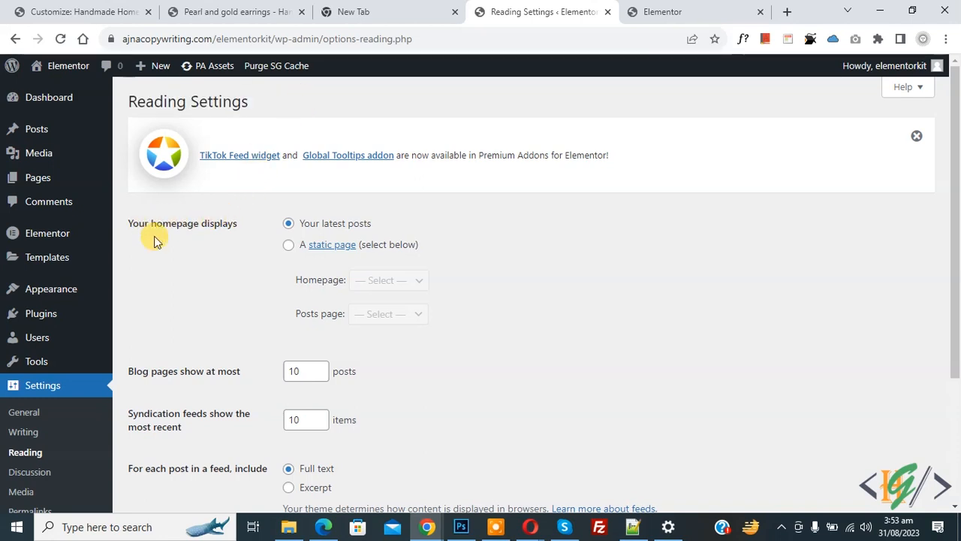
click(288, 248)
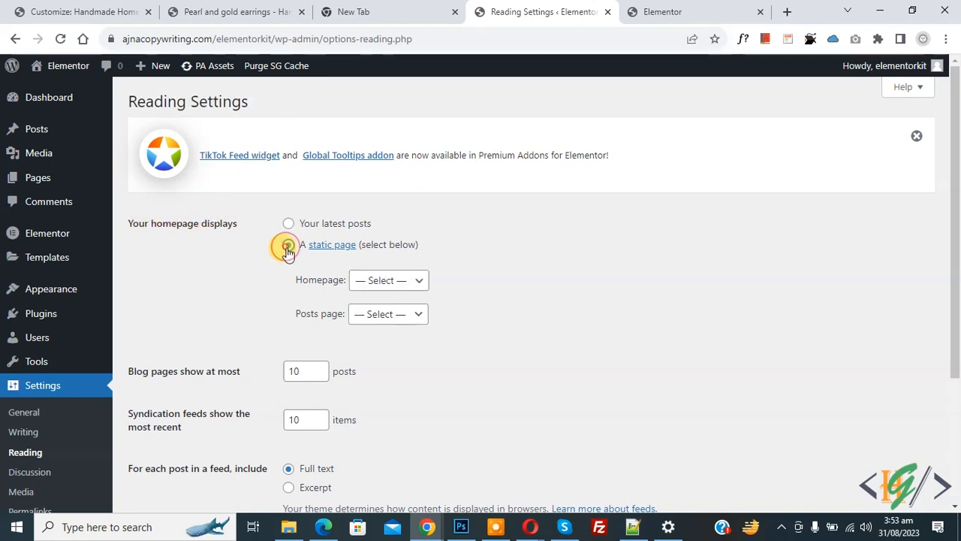
click(375, 284)
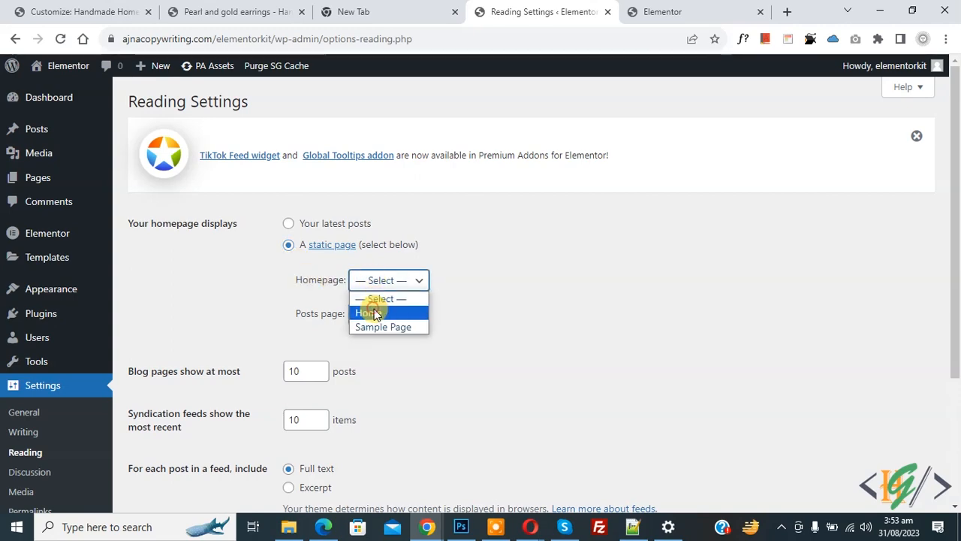
click(376, 313)
scroll(236, 272, down, 3)
click(174, 434)
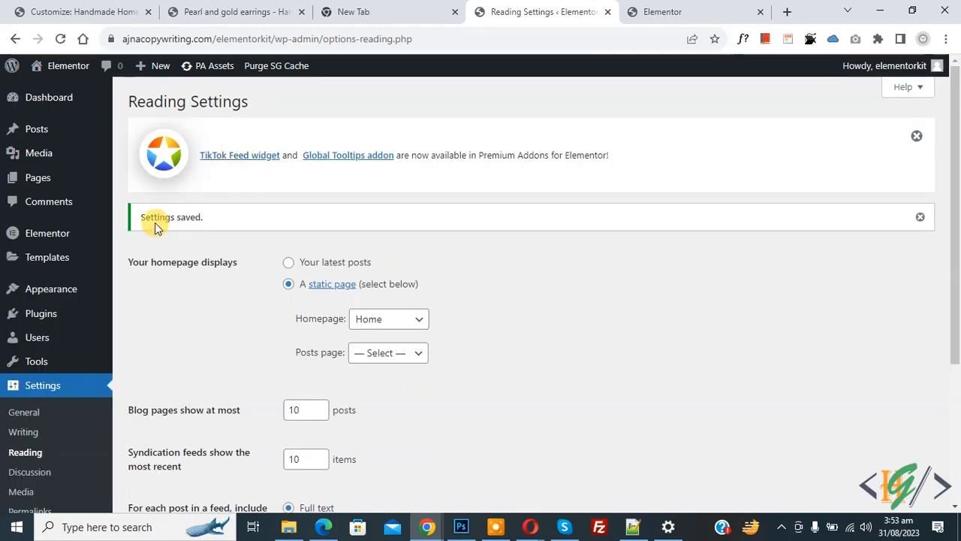
- Preview the site's front page, then return to Reading Settings
click(676, 9)
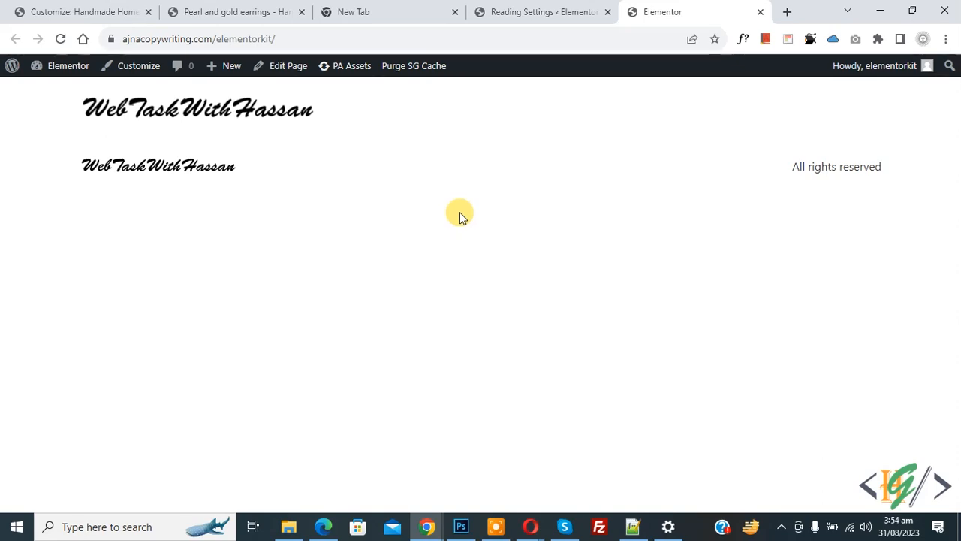
click(526, 9)
scroll(495, 240, down, 1)
scroll(485, 274, down, 2)
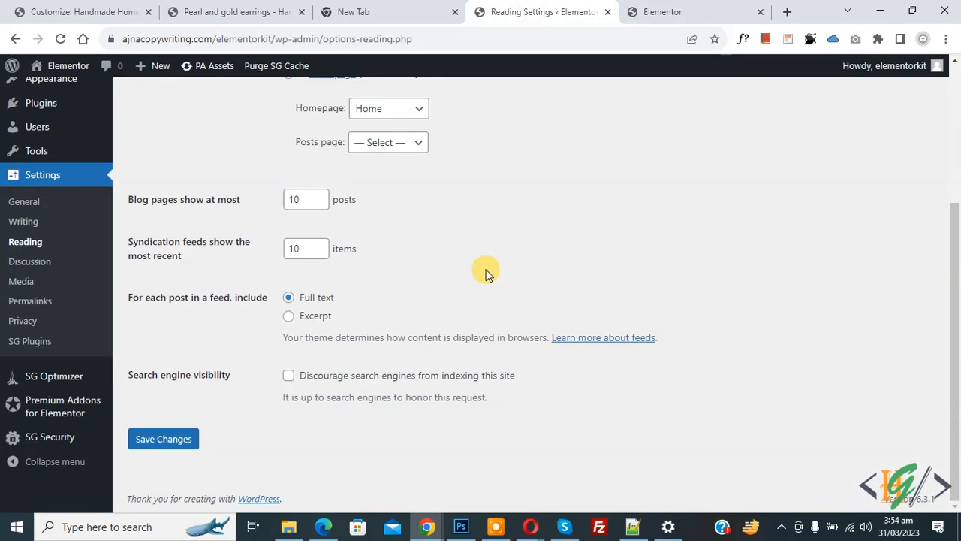
- Open Premium Addons for Elementor's Widgets & Add-ons tab and scroll through All Widgets
mouse_move(76, 412)
click(73, 409)
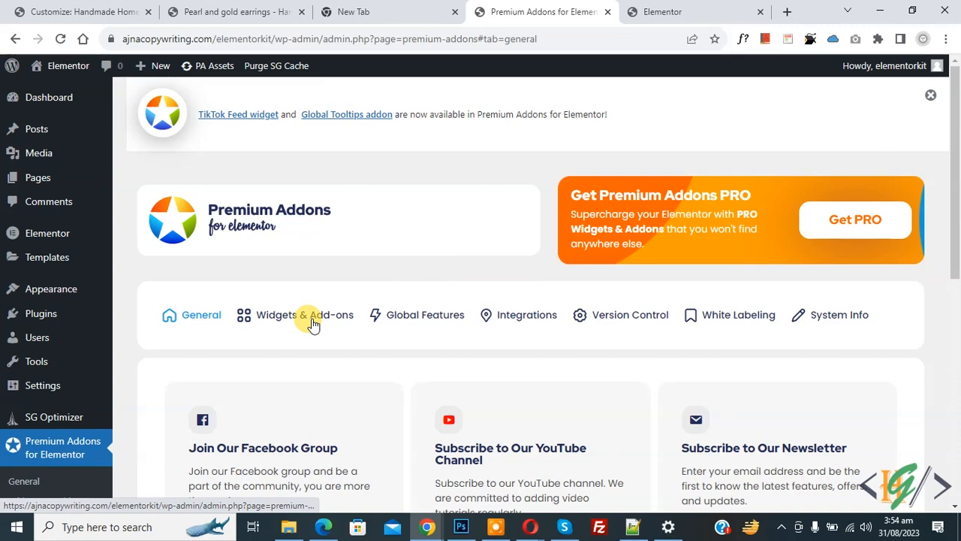
click(344, 313)
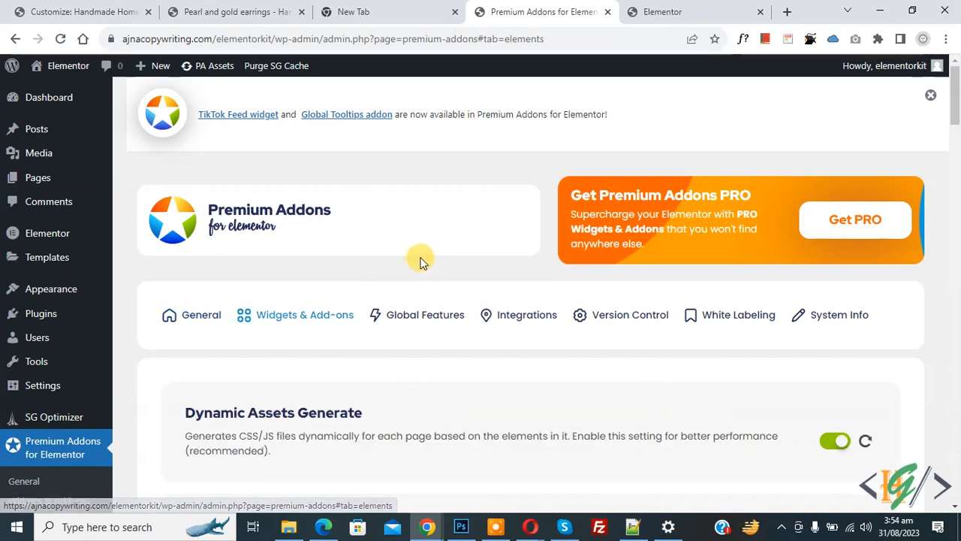
scroll(417, 255, down, 6)
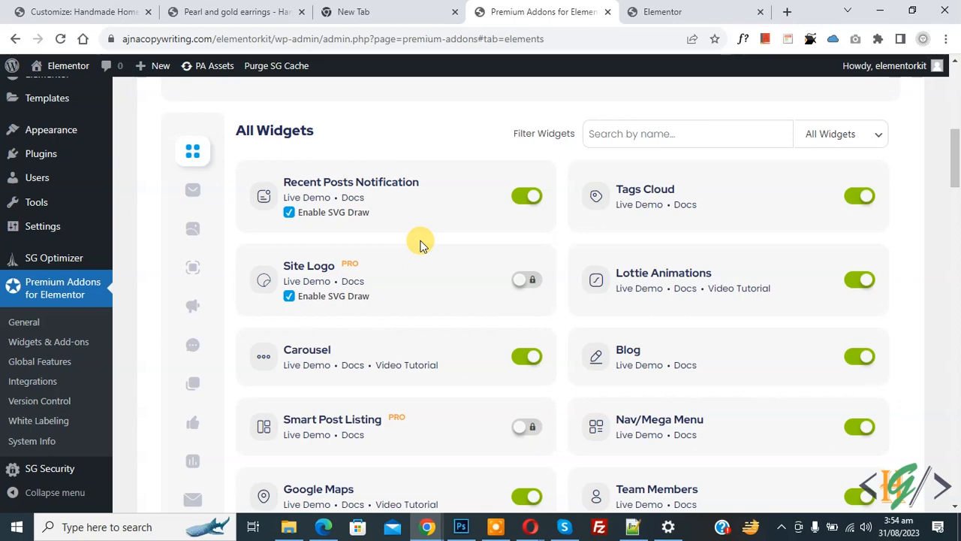
scroll(421, 244, down, 10)
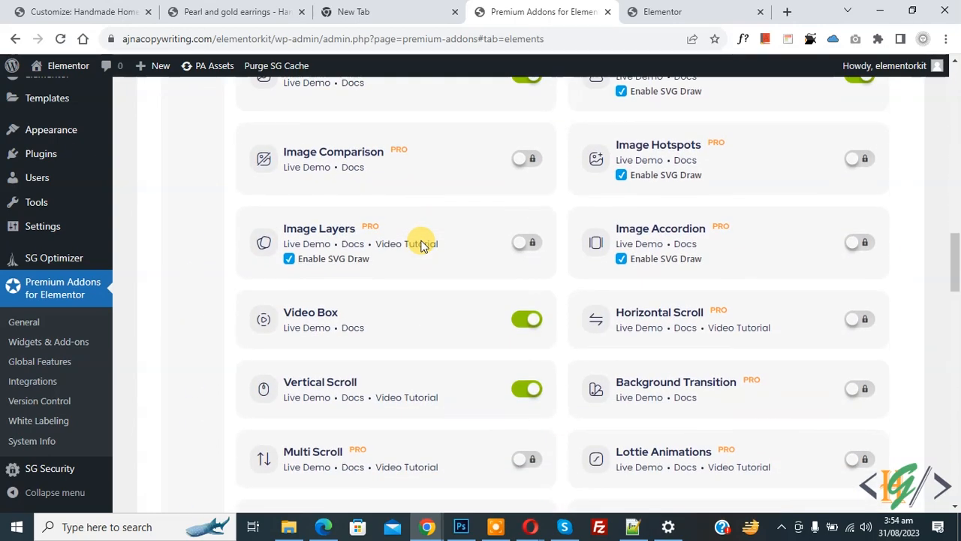
scroll(423, 246, down, 1)
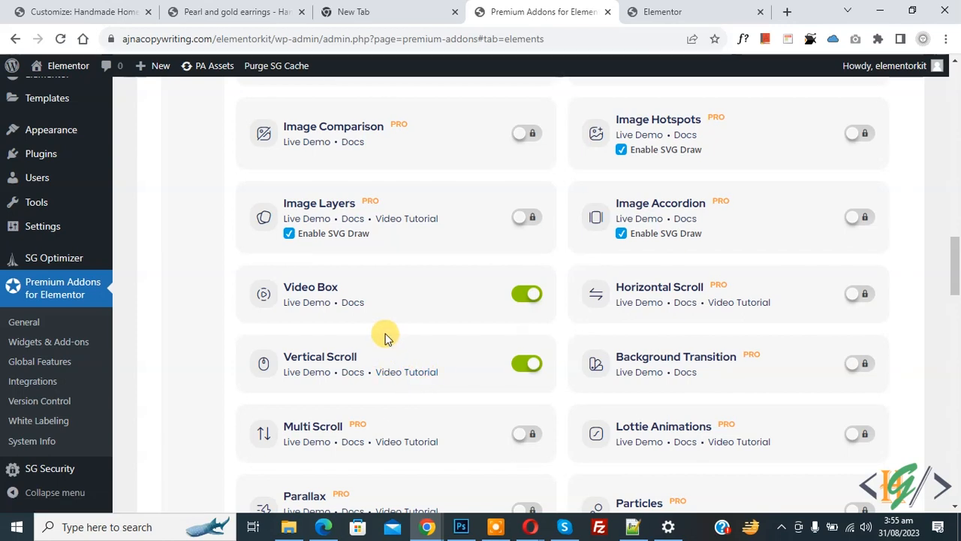
- Open the Pages list, view the site front page, then switch back to the Pages list
scroll(389, 342, up, 1)
scroll(389, 342, up, 1)
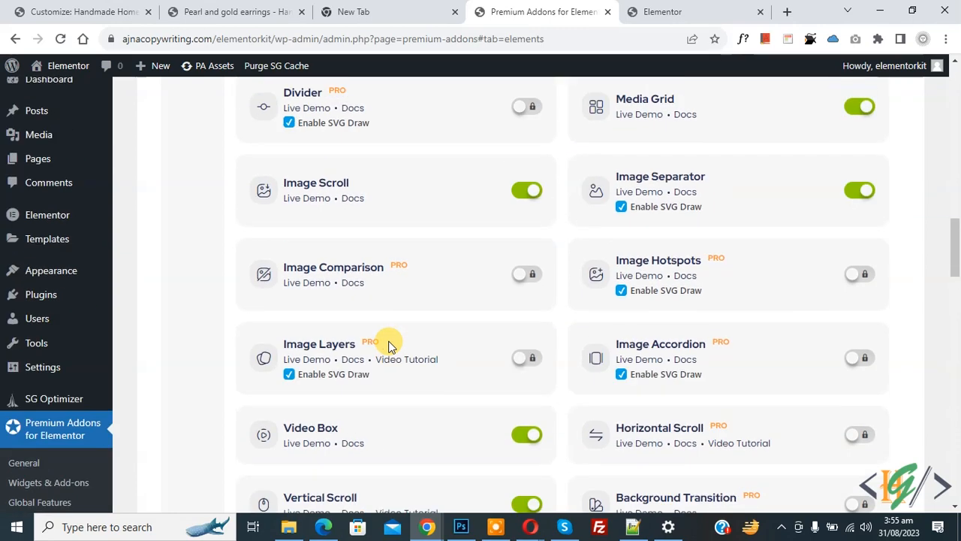
mouse_move(43, 156)
click(207, 194)
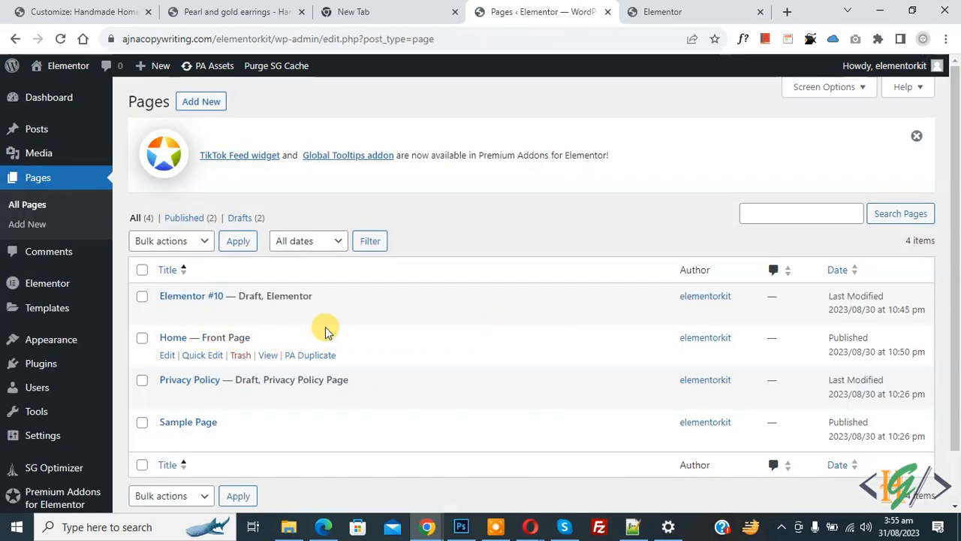
click(691, 9)
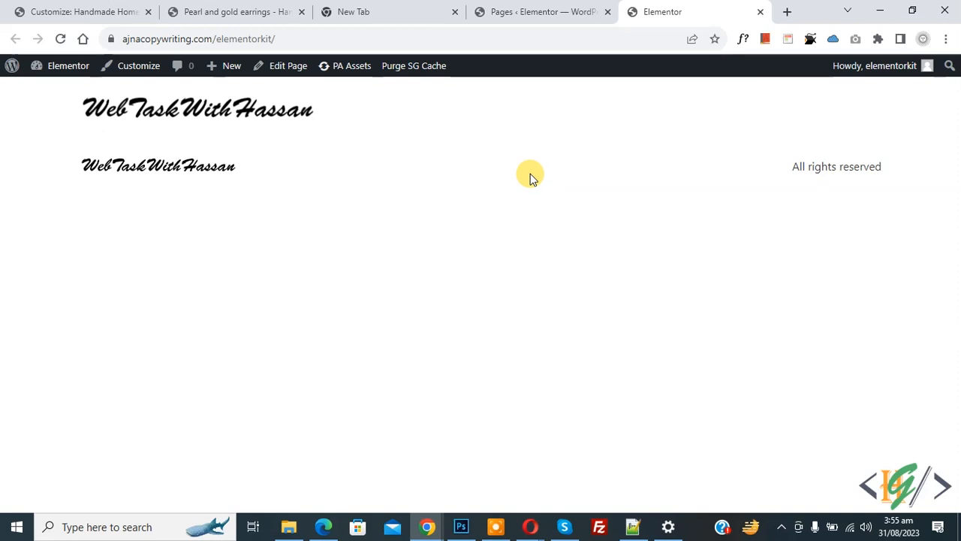
click(534, 9)
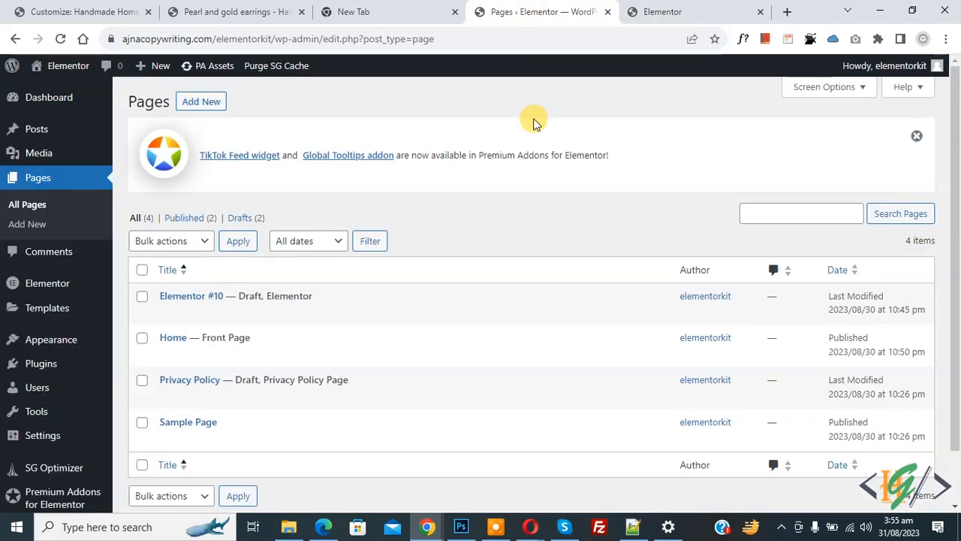
mouse_move(77, 335)
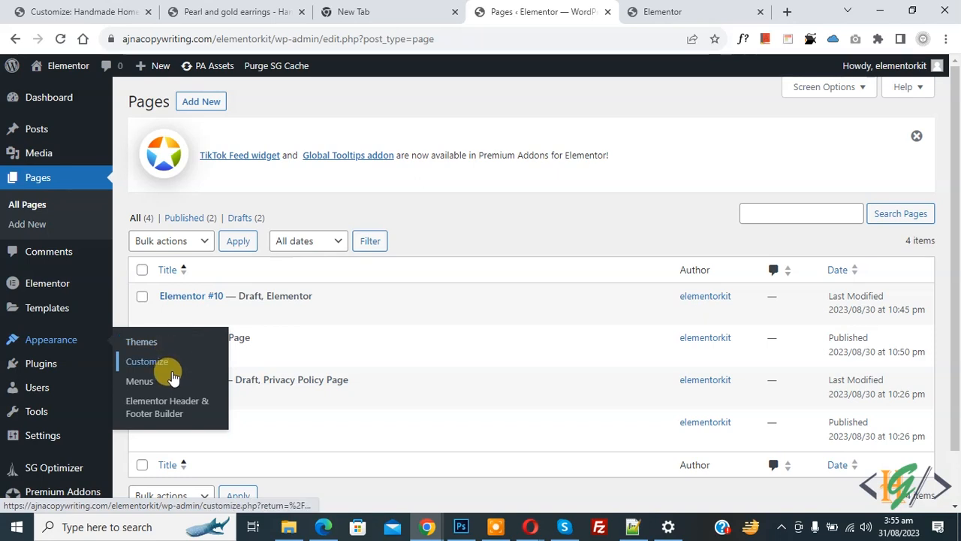
- Add a new Elementor Header & Footer Builder template, skipping the onboarding questions
click(172, 416)
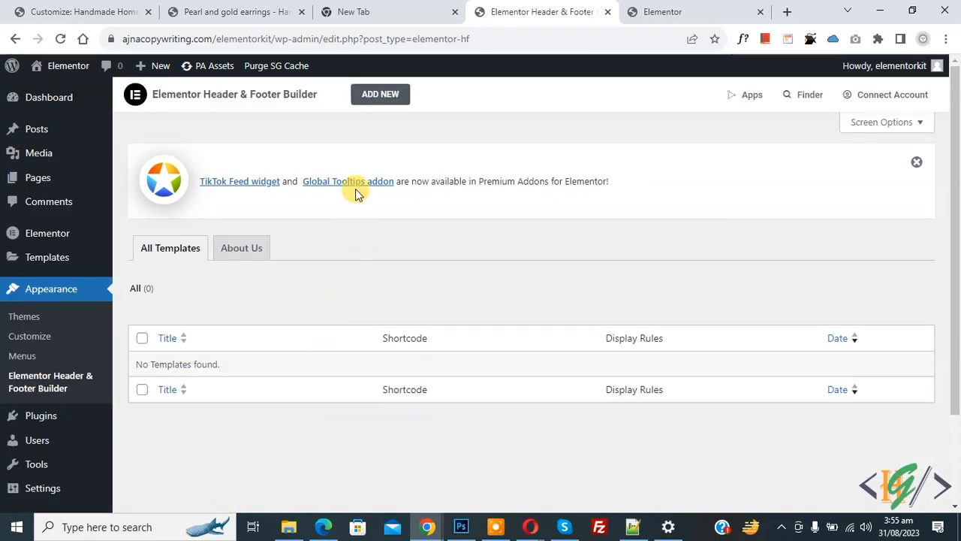
click(380, 95)
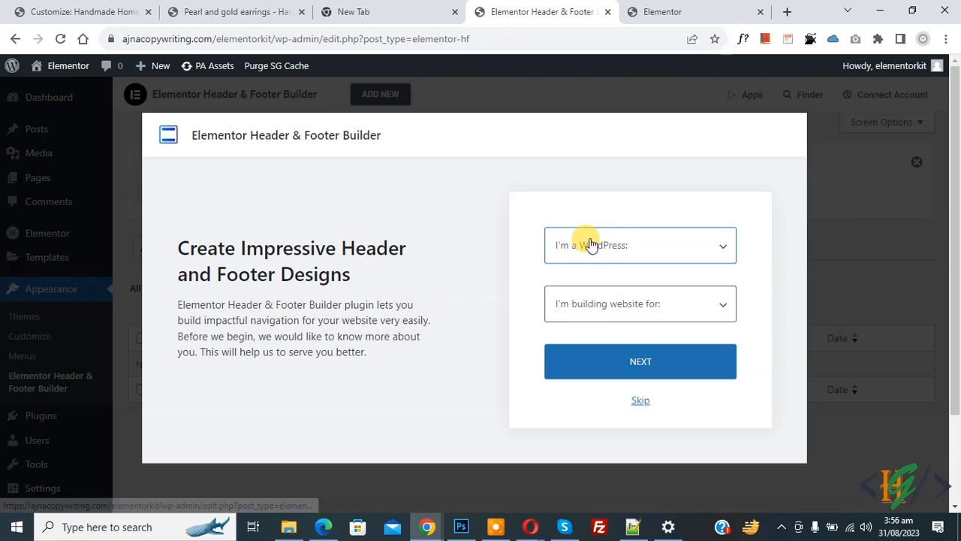
click(638, 404)
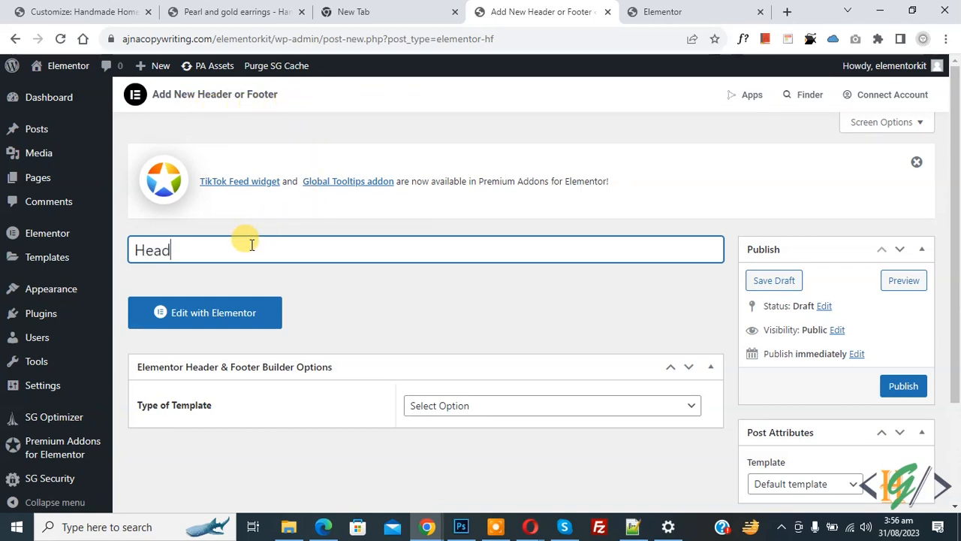
scroll(244, 223, down, 1)
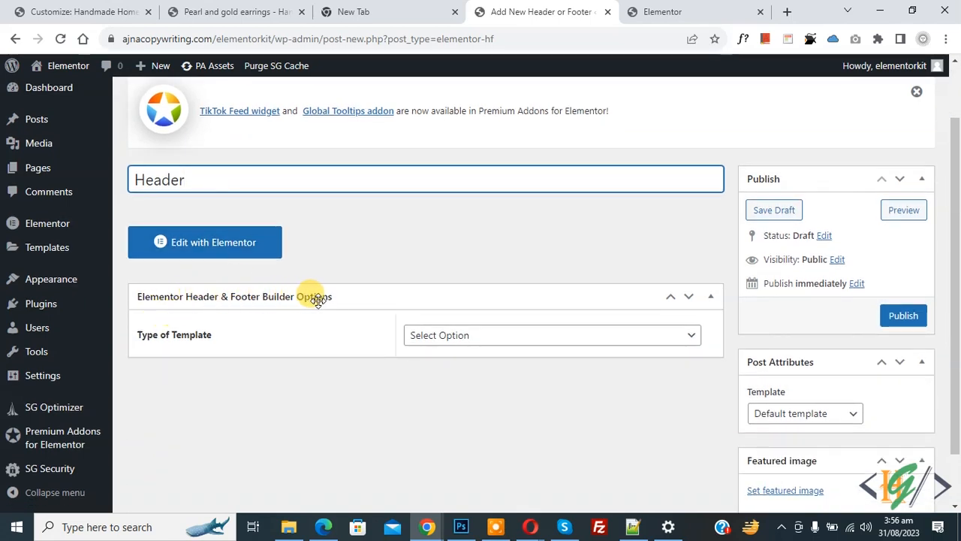
- Make the template a Header shown on the Entire Website for All user roles, and publish
click(545, 339)
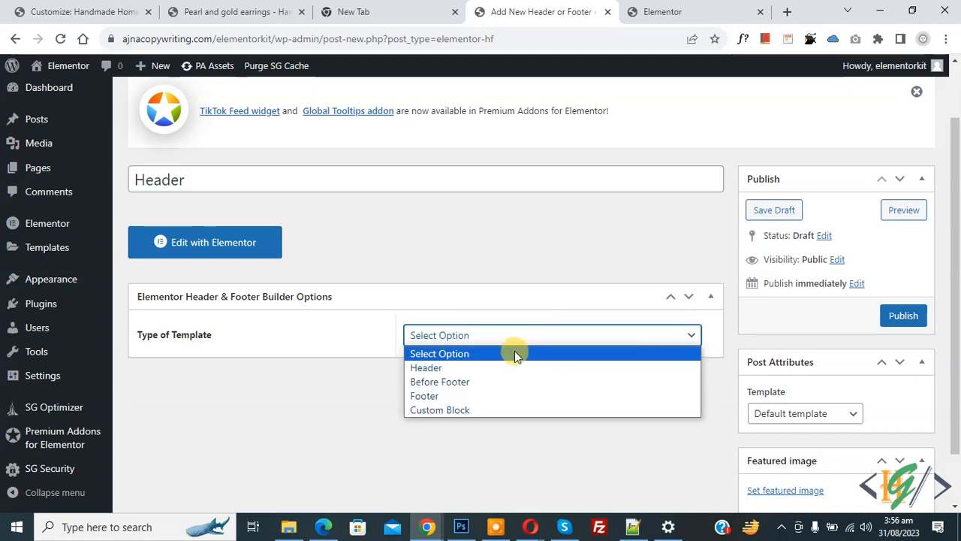
click(505, 368)
scroll(354, 296, down, 3)
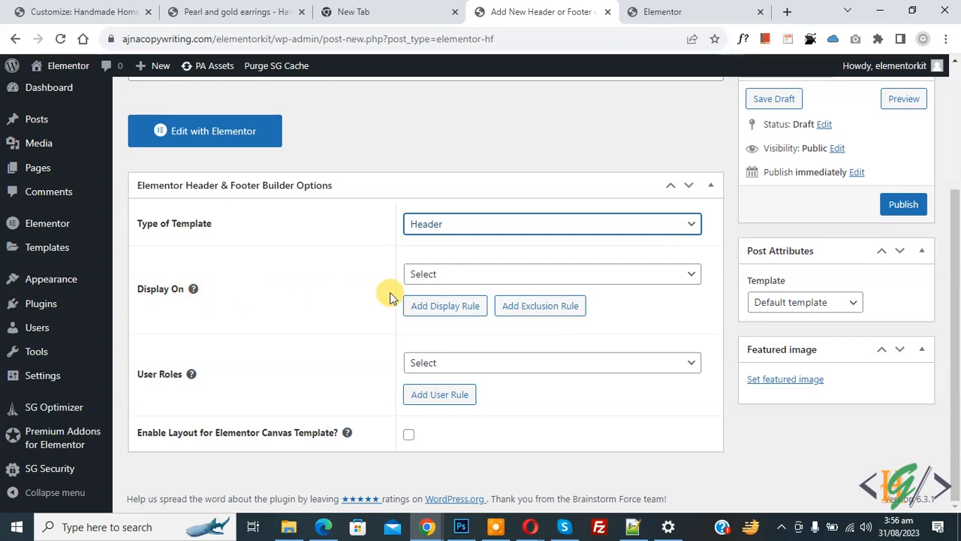
click(483, 279)
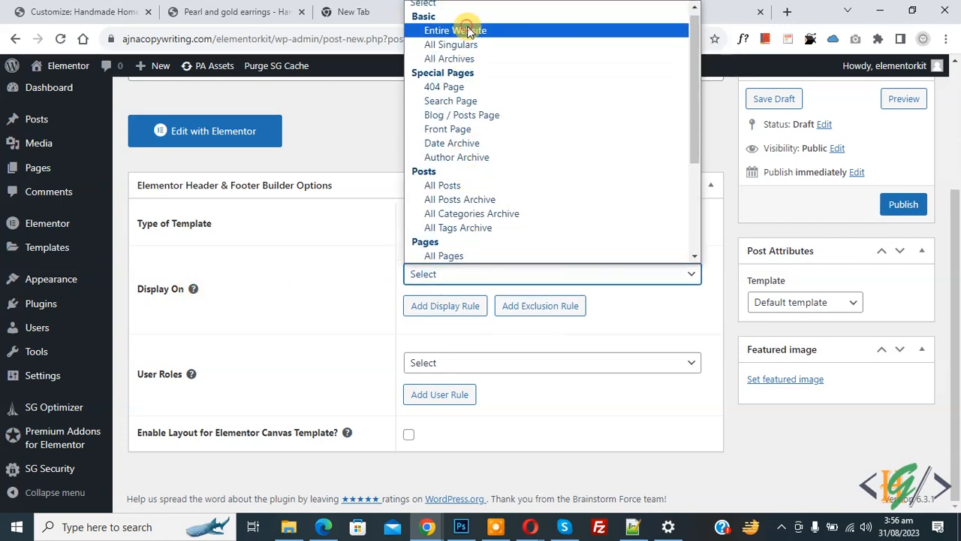
click(465, 30)
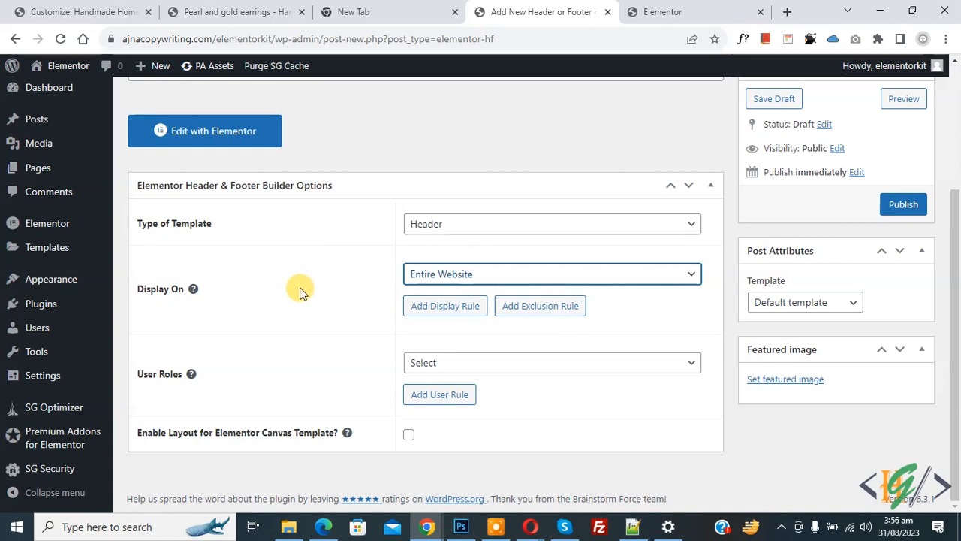
click(456, 364)
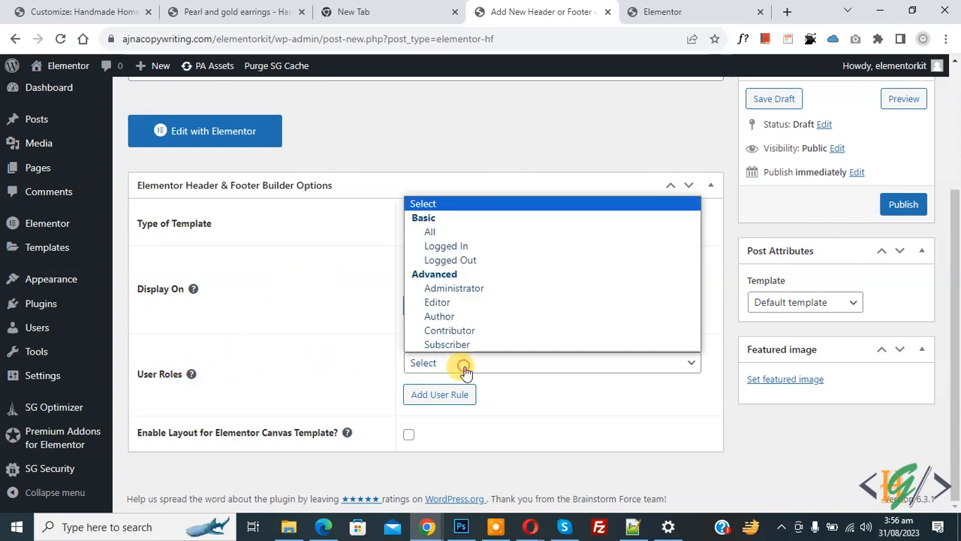
click(442, 231)
click(902, 208)
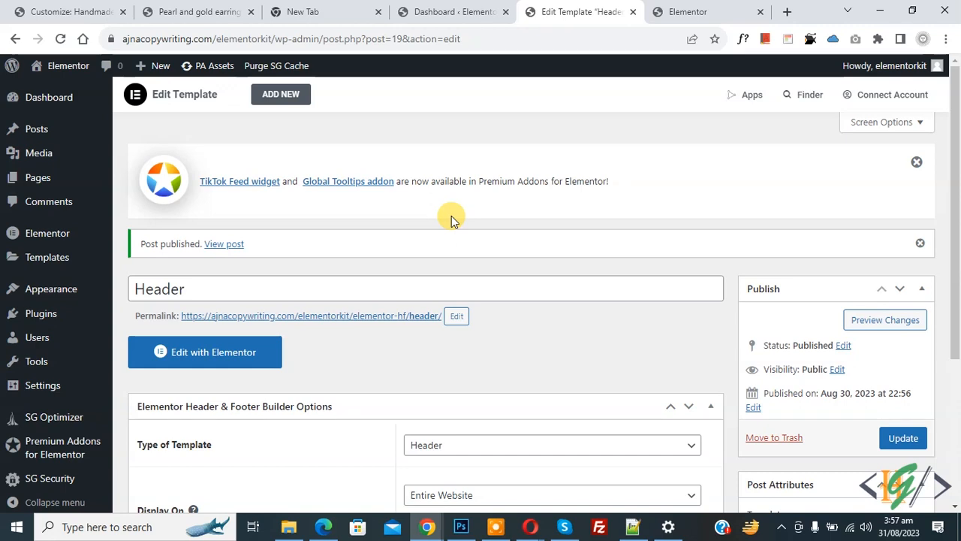
- Open the Header template in Elementor and add a new two-column section
click(200, 368)
scroll(375, 346, down, 2)
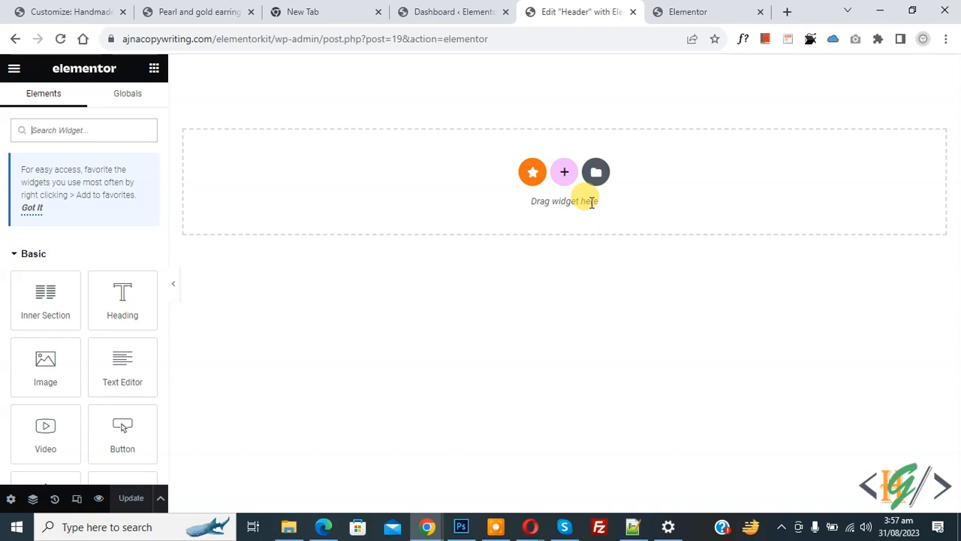
click(564, 173)
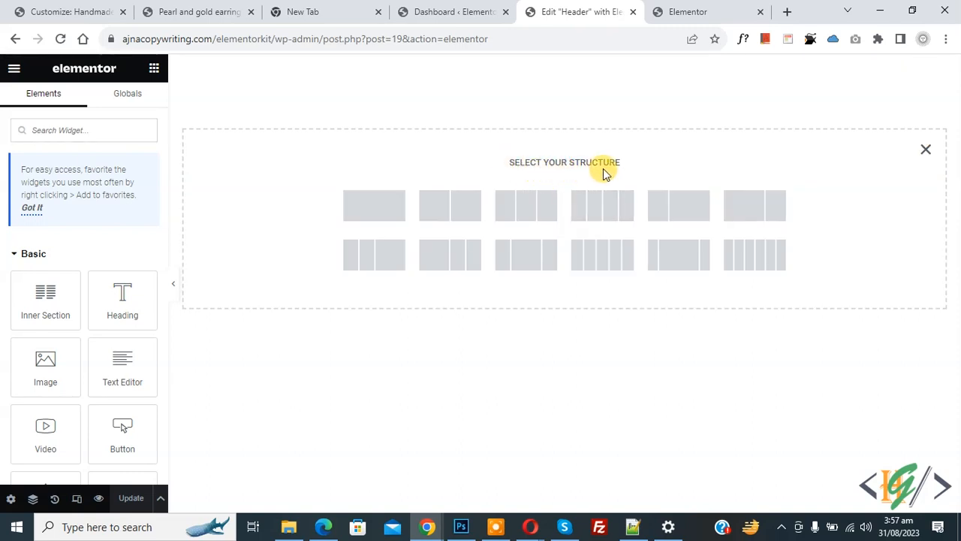
click(458, 217)
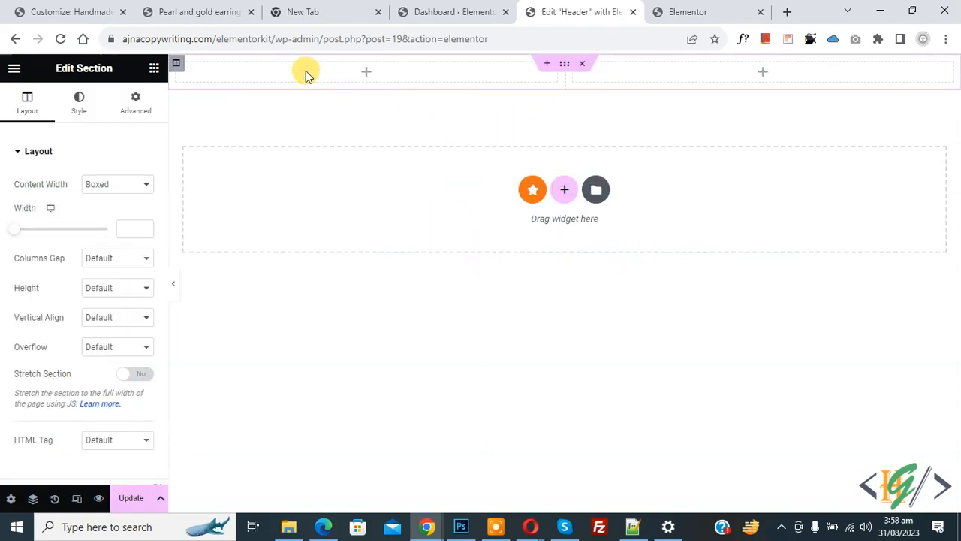
click(364, 74)
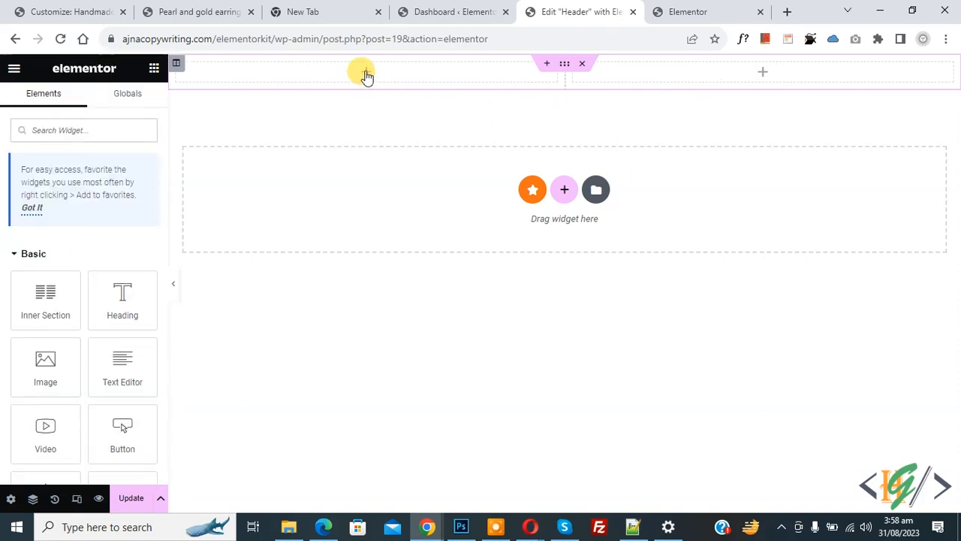
- Search 'site' and place a Site Logo widget using the site's own logo in the left column
click(71, 121)
text(site)
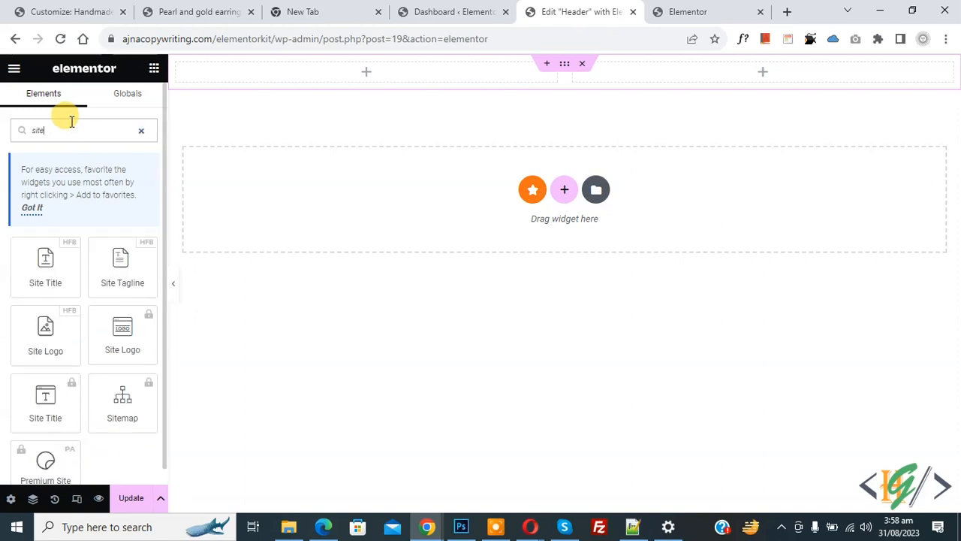
drag(32, 343, 306, 69)
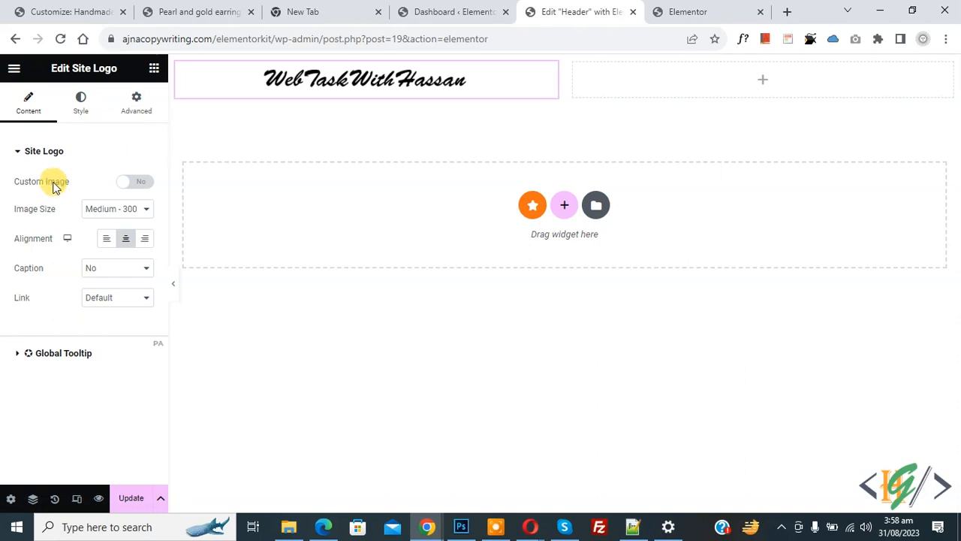
click(136, 183)
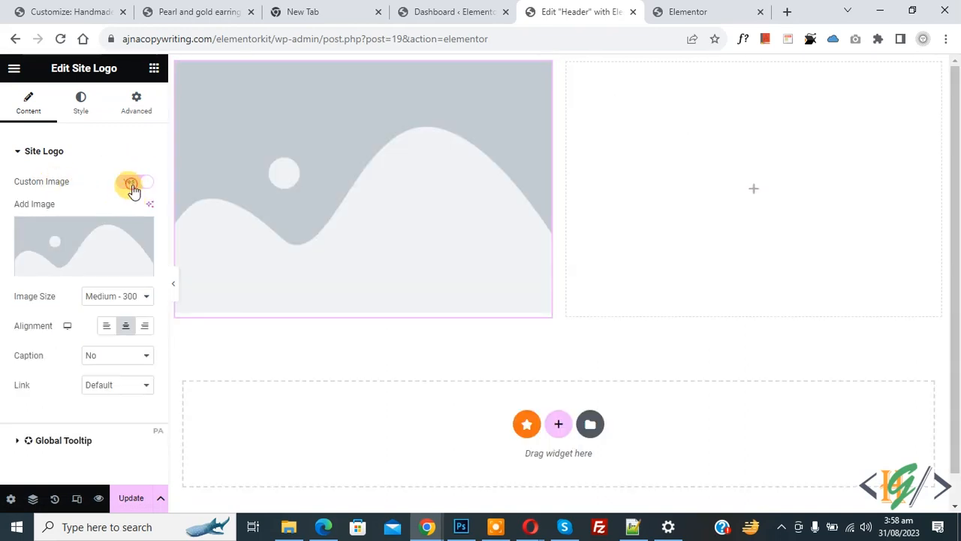
click(133, 185)
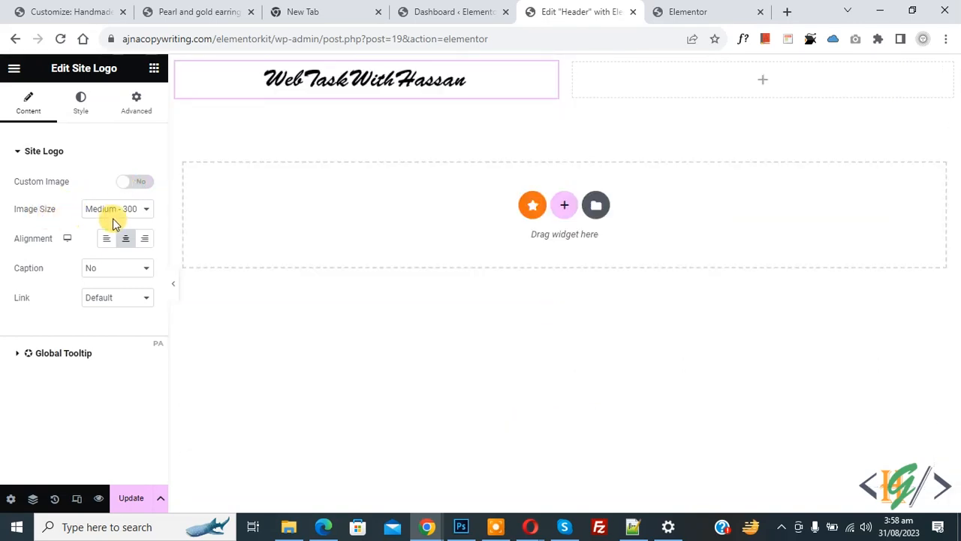
- Keep Medium image size and default link, align the logo left, and set its width to 50%
click(112, 214)
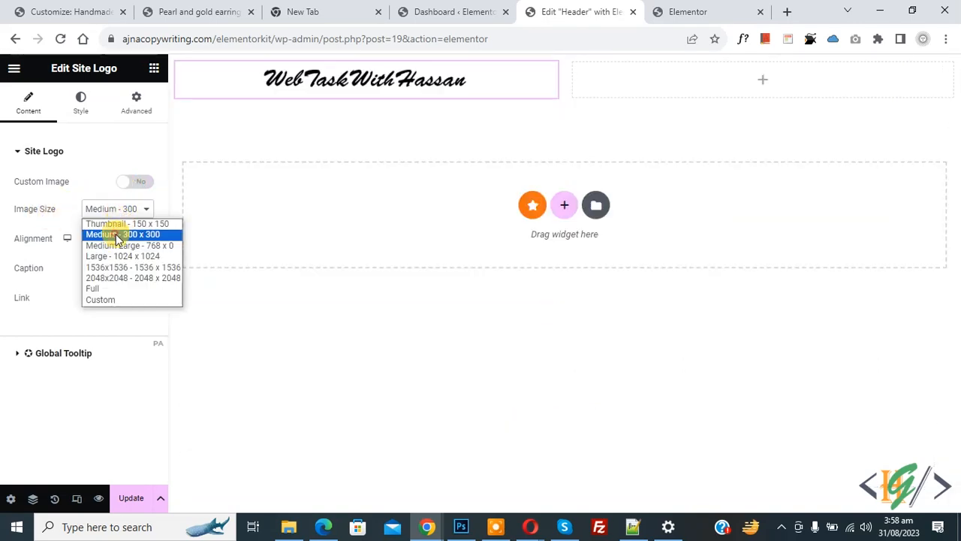
click(115, 233)
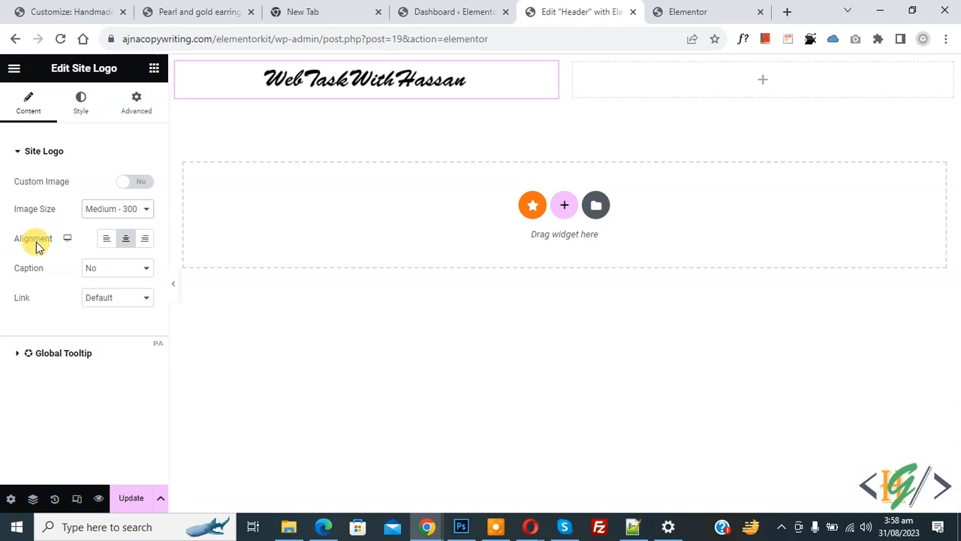
click(106, 240)
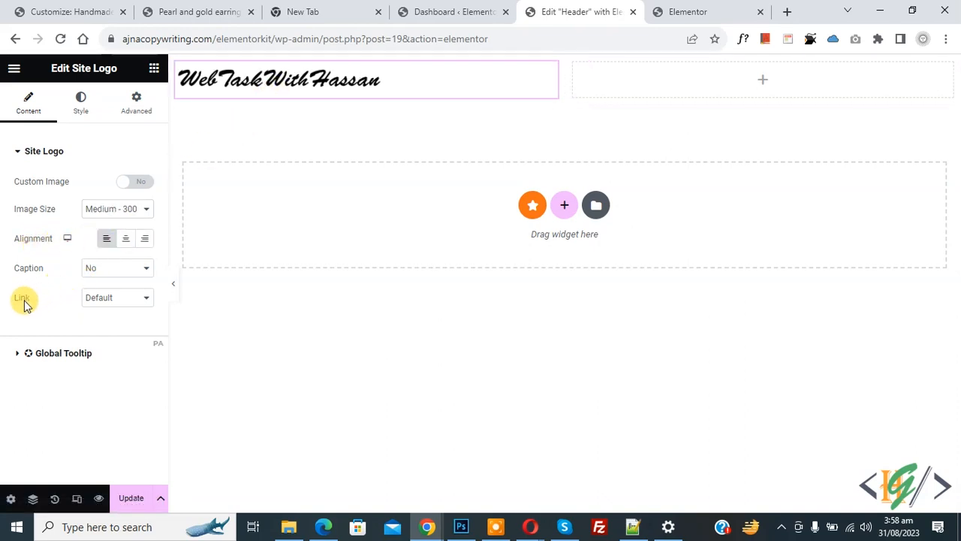
click(130, 302)
click(119, 312)
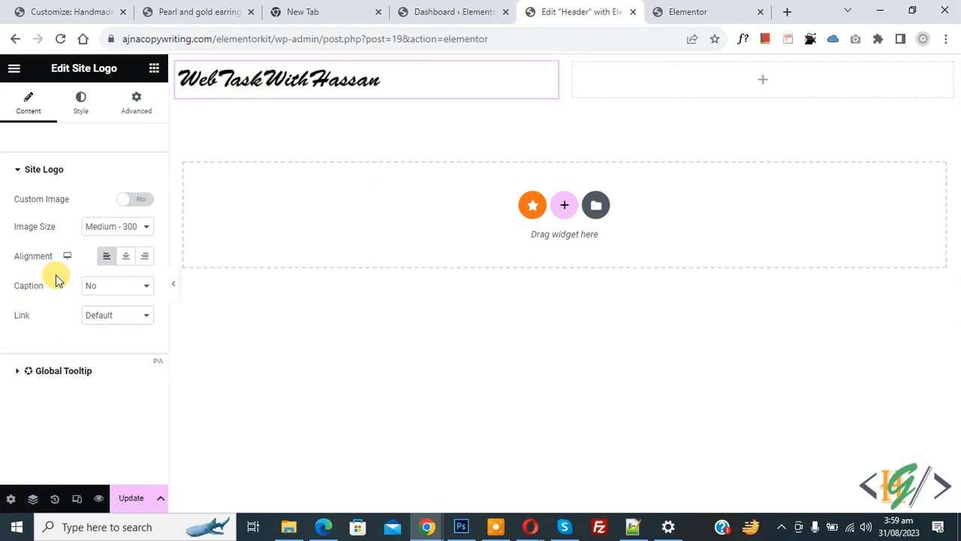
click(83, 105)
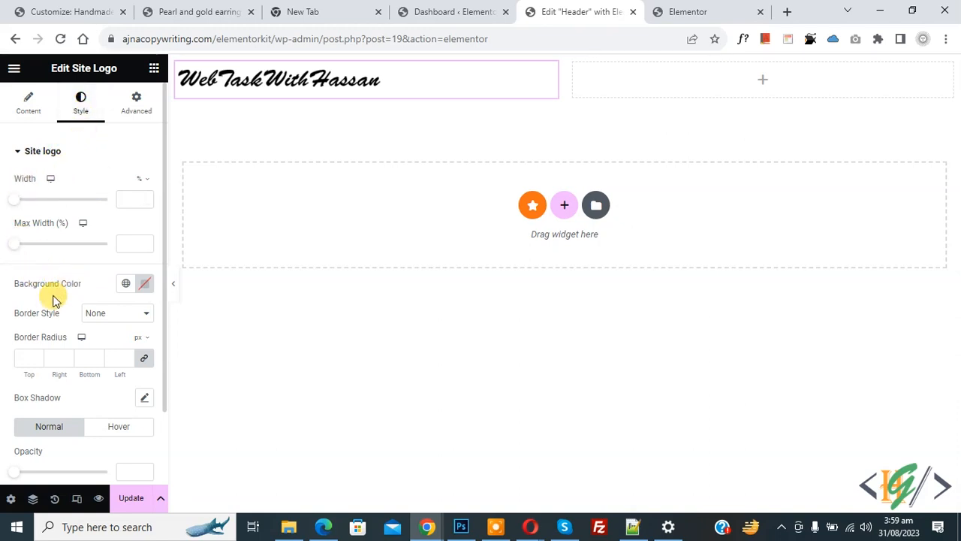
drag(15, 201, 62, 206)
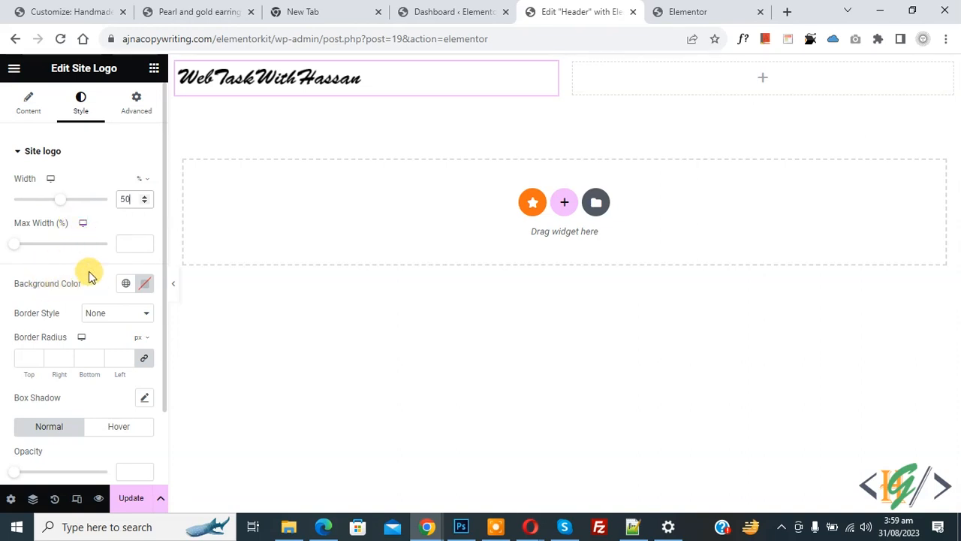
- Set the logo column's width to 40% and clear the Site Logo's fixed width value
mouse_move(180, 73)
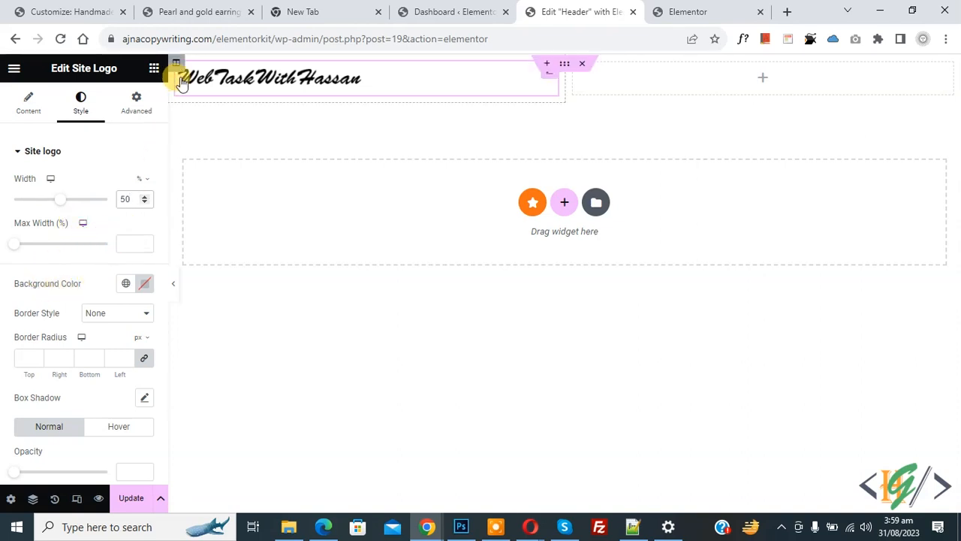
click(177, 63)
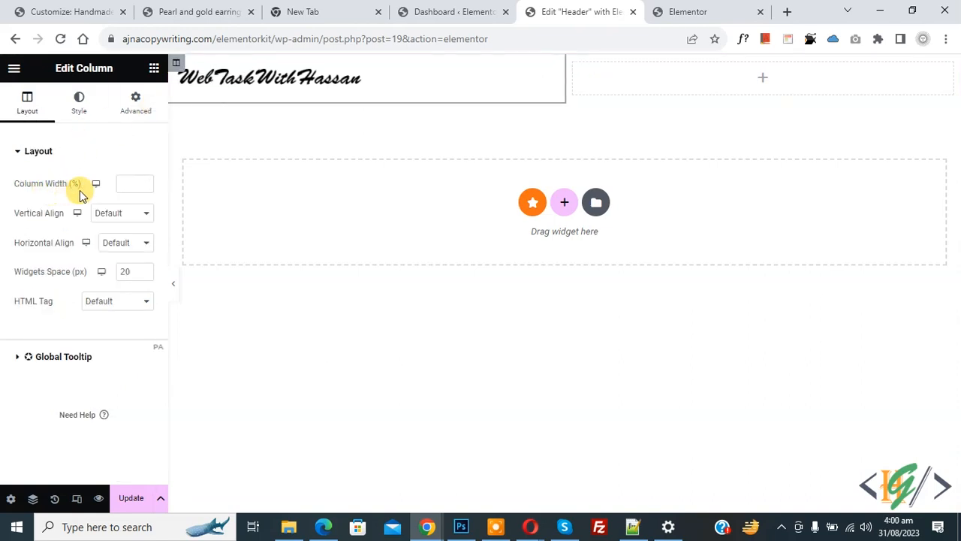
click(123, 184)
text(30)
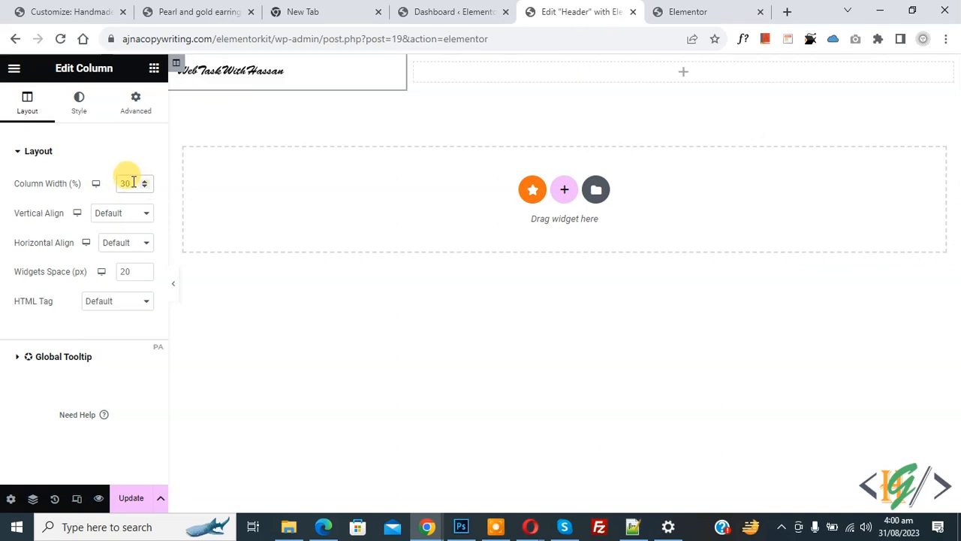
text(4)
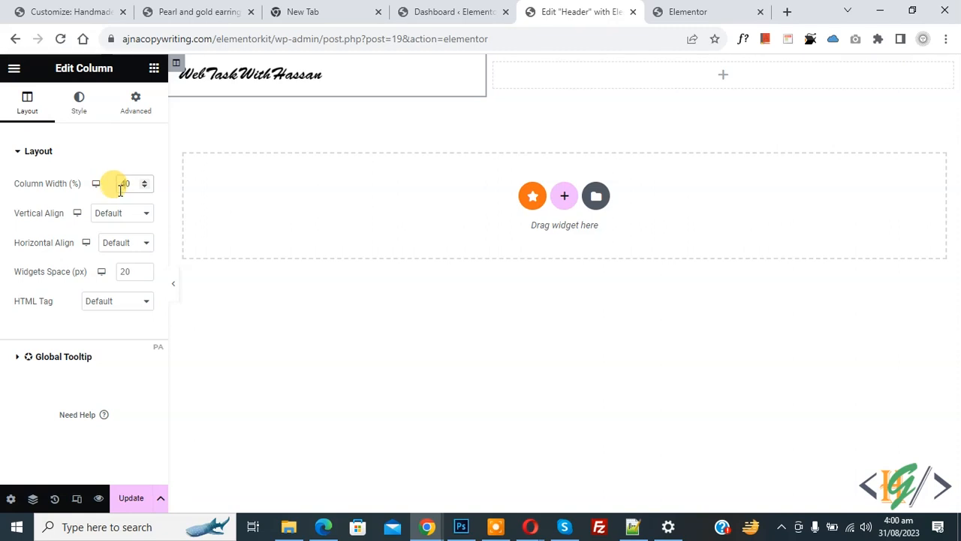
click(240, 82)
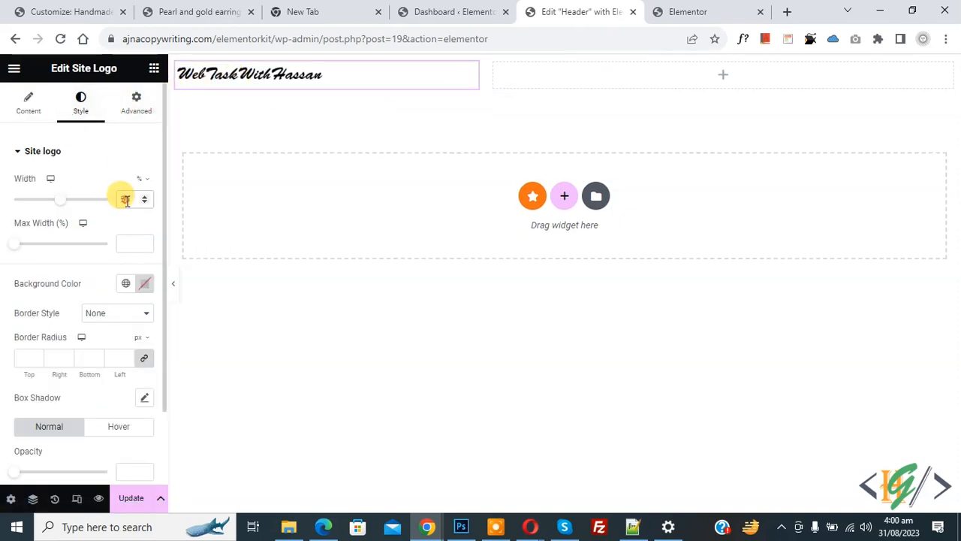
key(BackSpace)
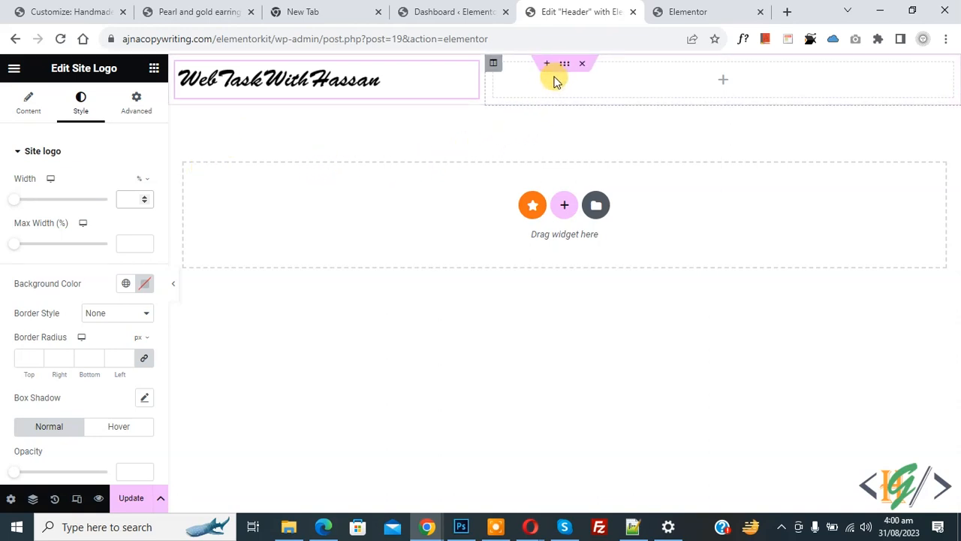
- Drag a Navigation Menu showing main menu into the right column, keeping the last item Default style
click(723, 80)
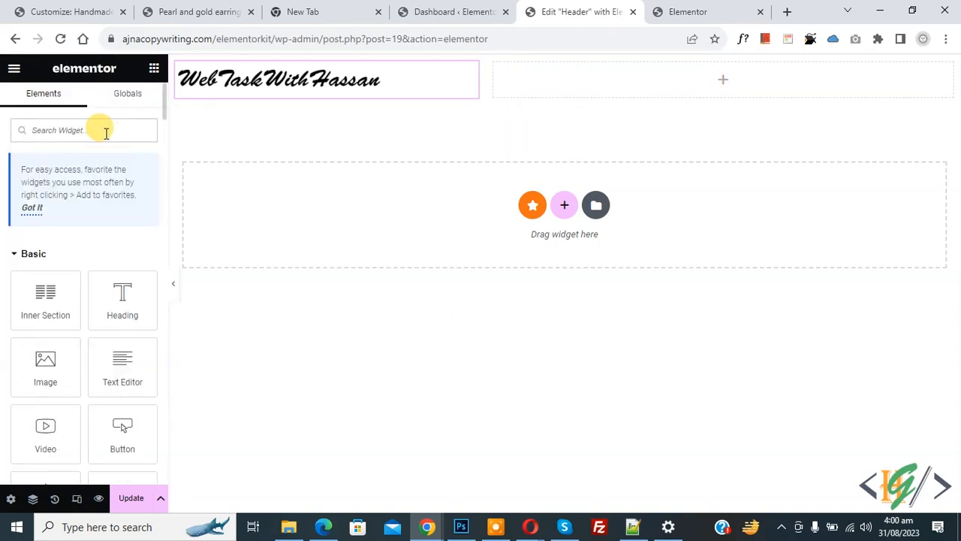
text(menu)
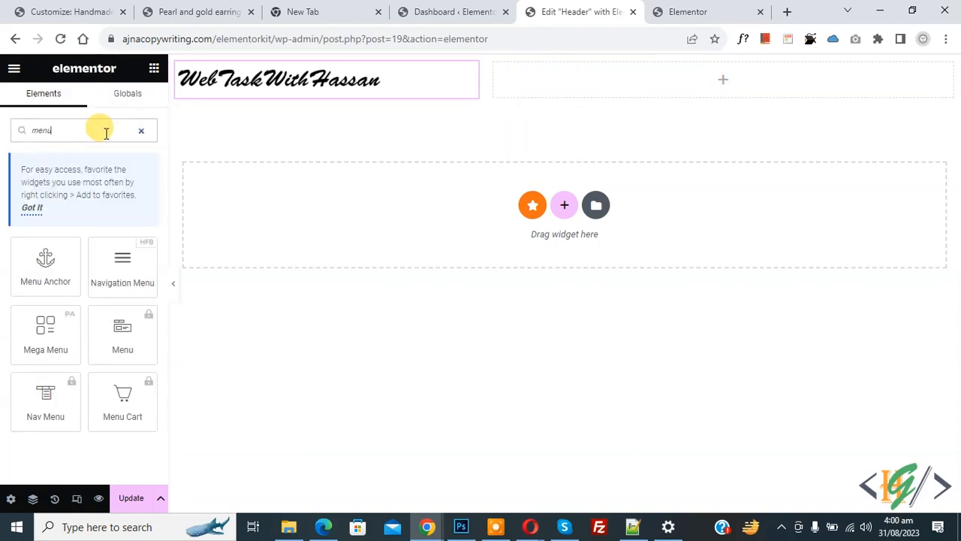
drag(120, 279, 613, 89)
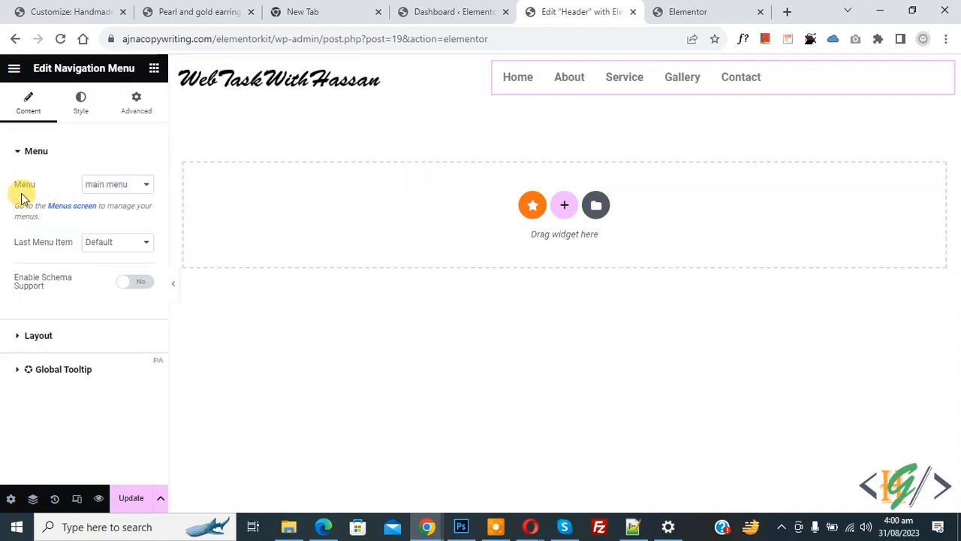
click(116, 187)
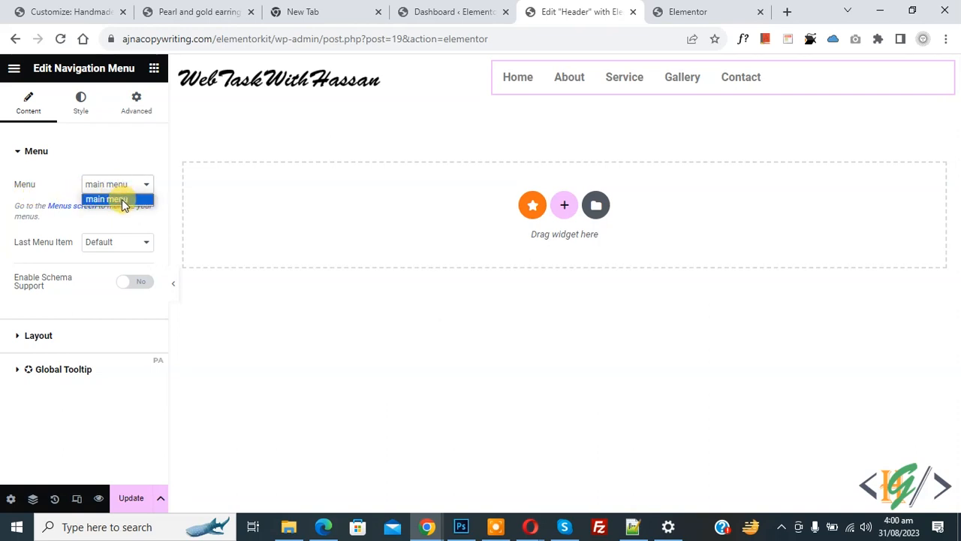
click(124, 200)
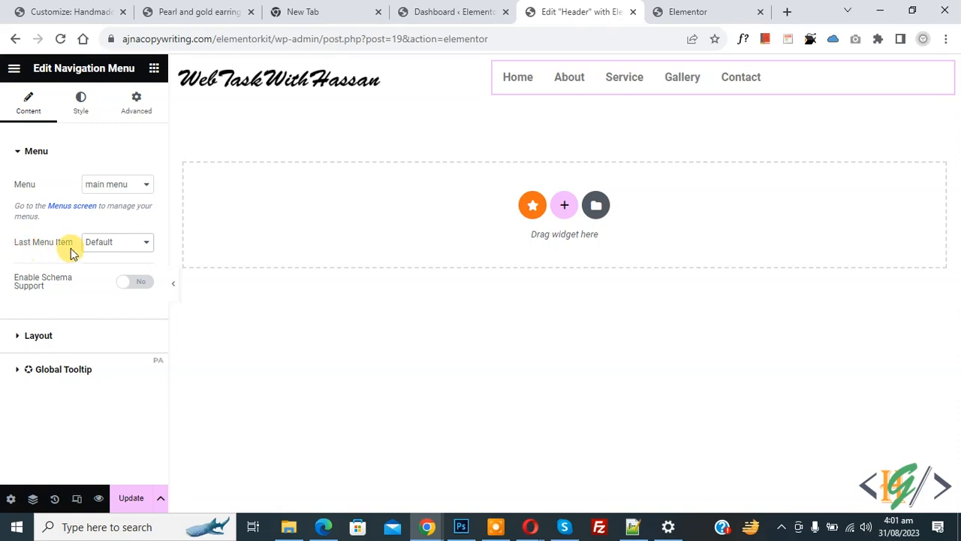
click(125, 247)
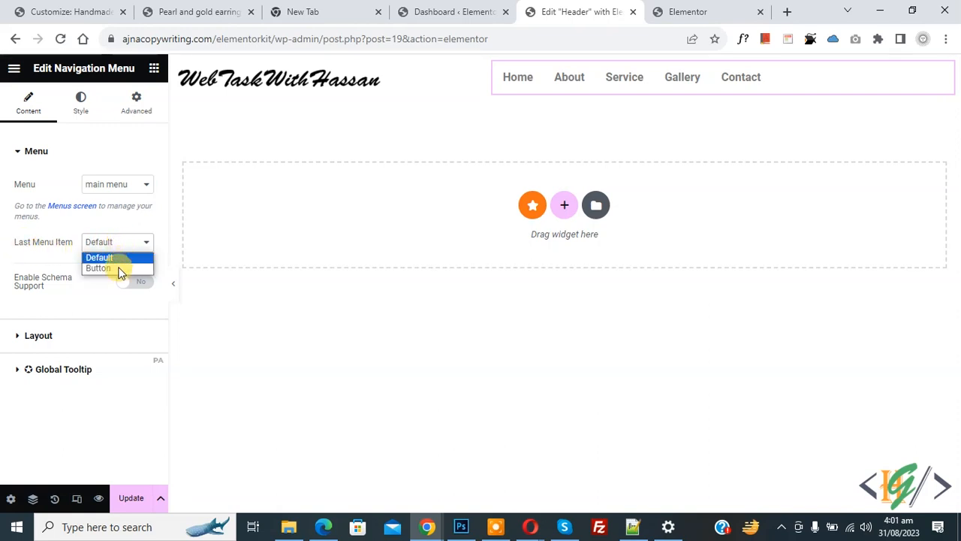
click(119, 268)
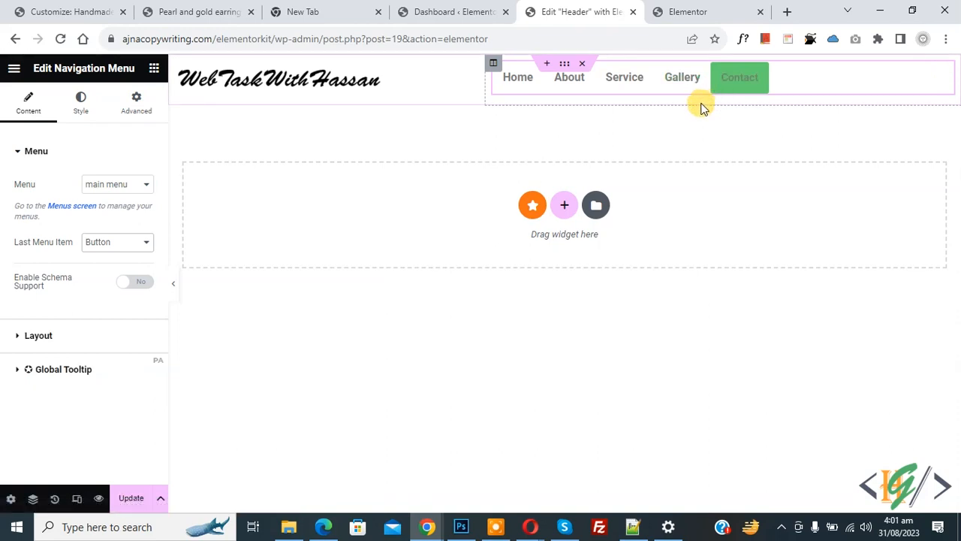
click(87, 246)
click(96, 258)
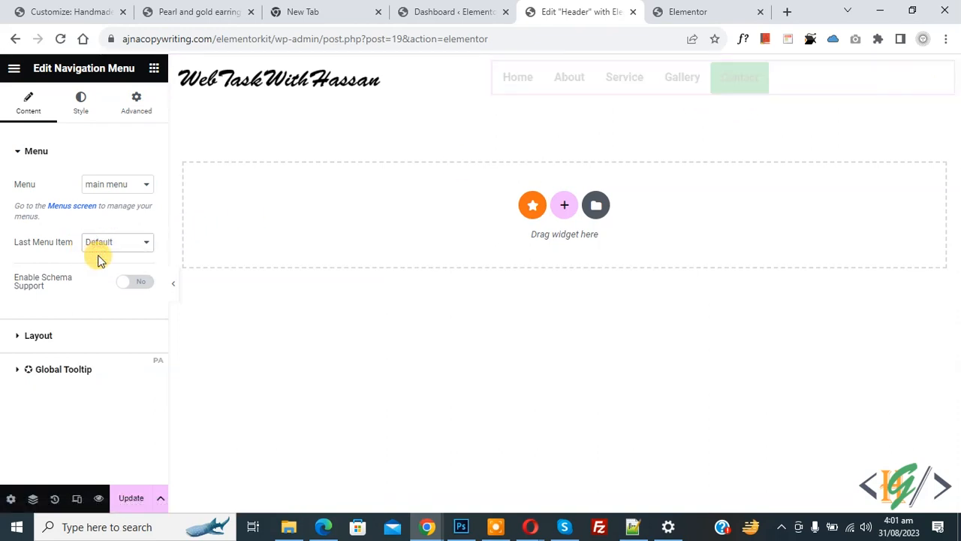
- Keep the Horizontal layout, align the menu right, and review the mobile icon options unchanged
click(71, 336)
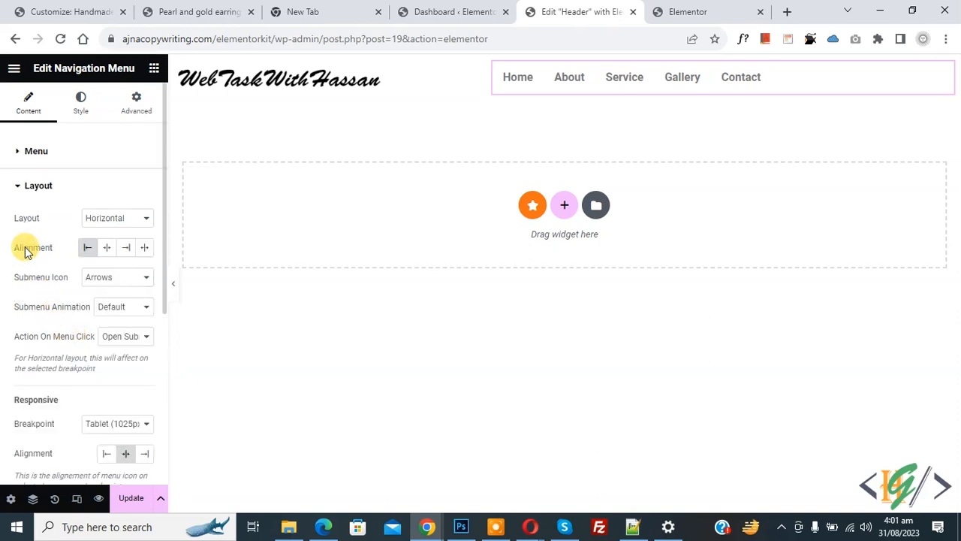
click(97, 217)
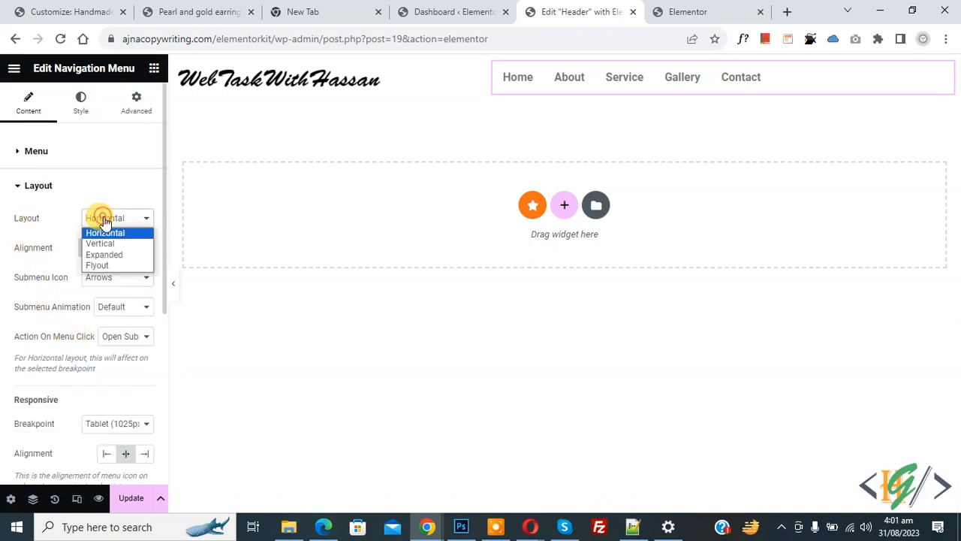
click(113, 233)
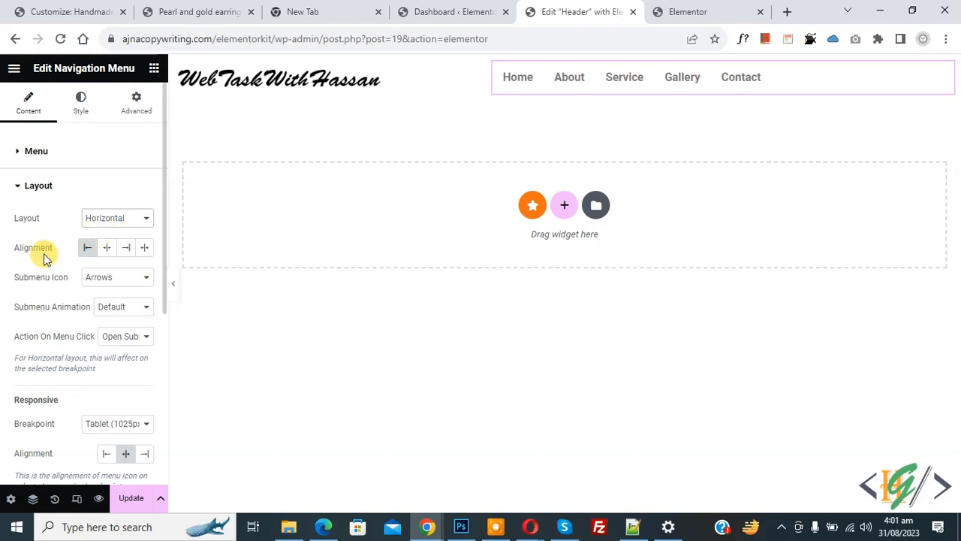
click(125, 249)
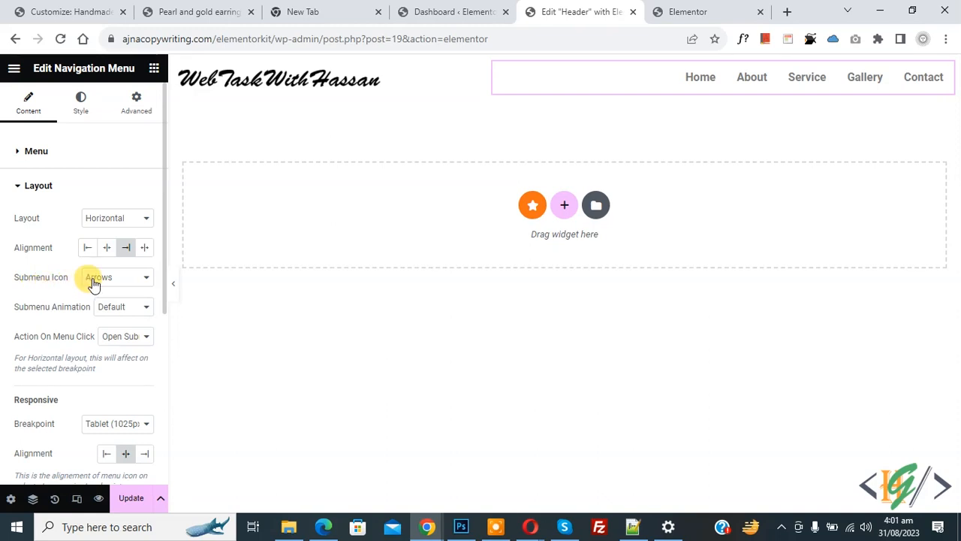
scroll(50, 250, down, 2)
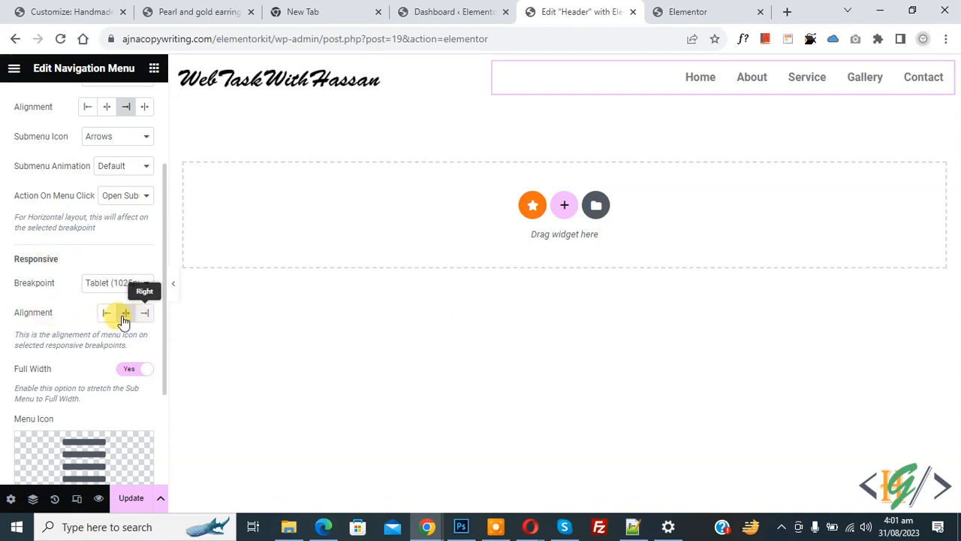
scroll(47, 305, down, 1)
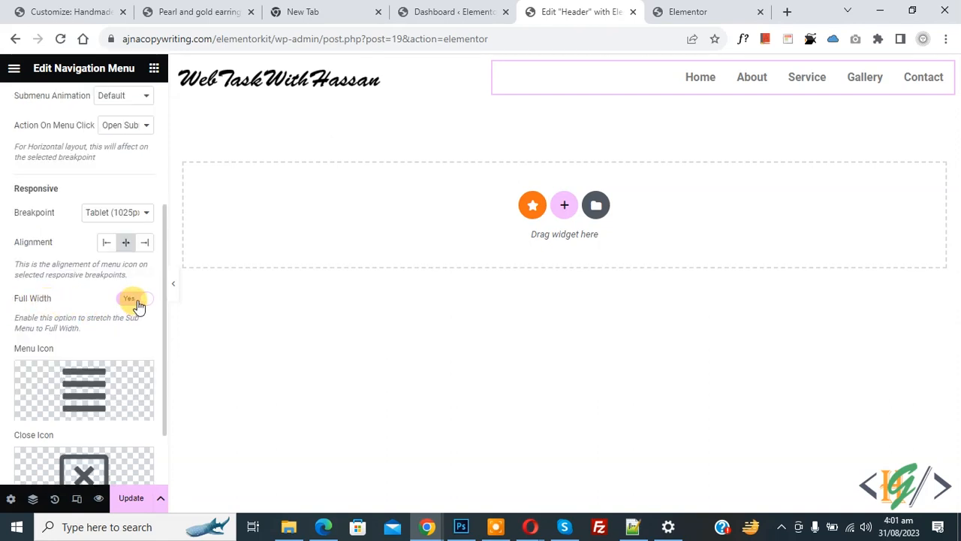
scroll(76, 284, down, 1)
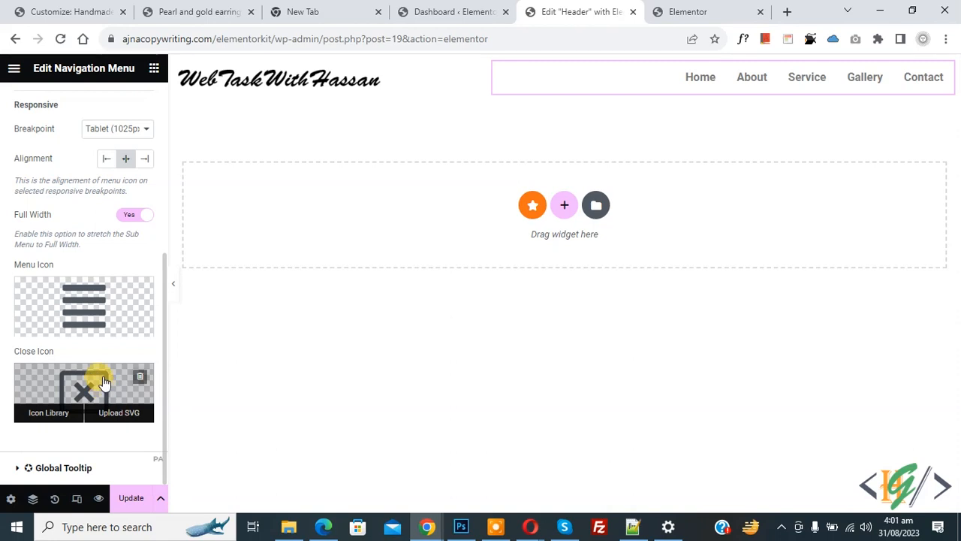
click(49, 413)
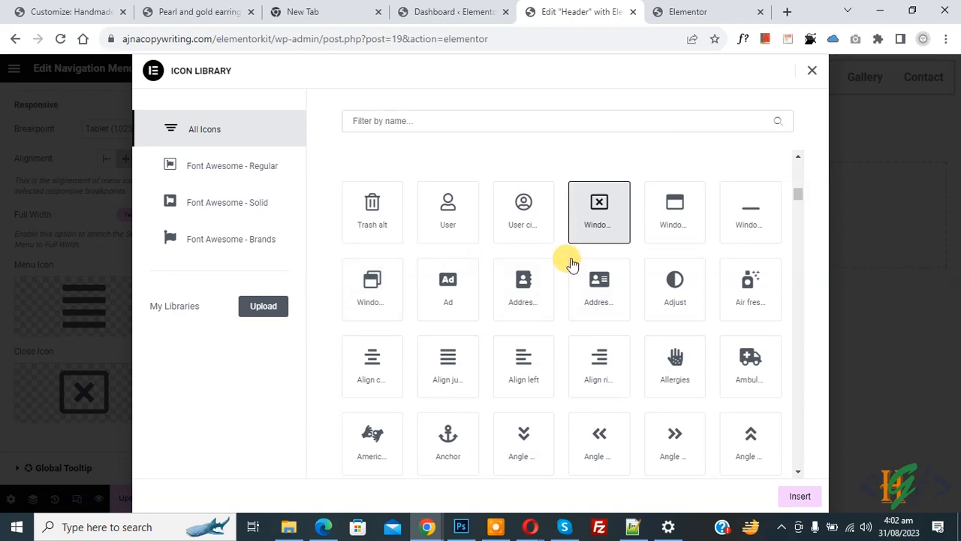
click(812, 72)
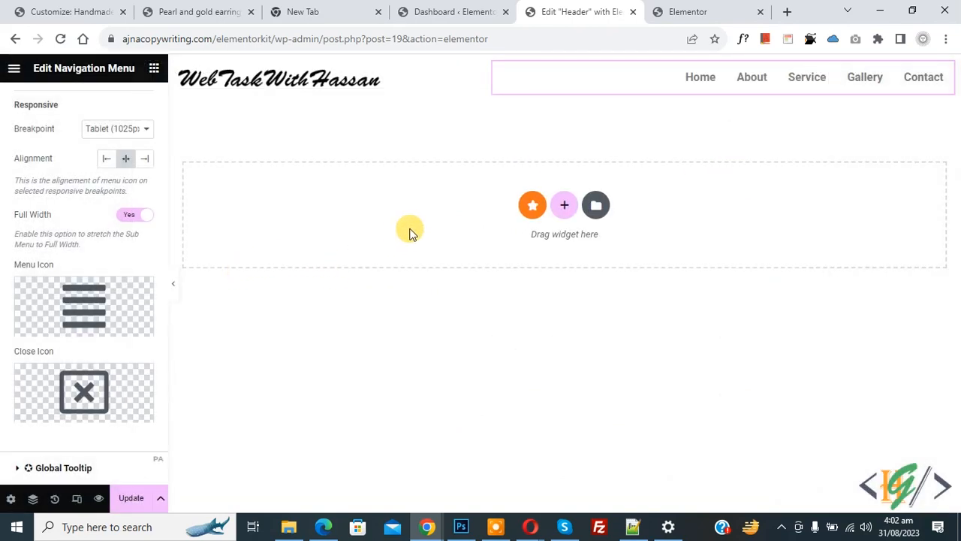
scroll(7, 300, up, 4)
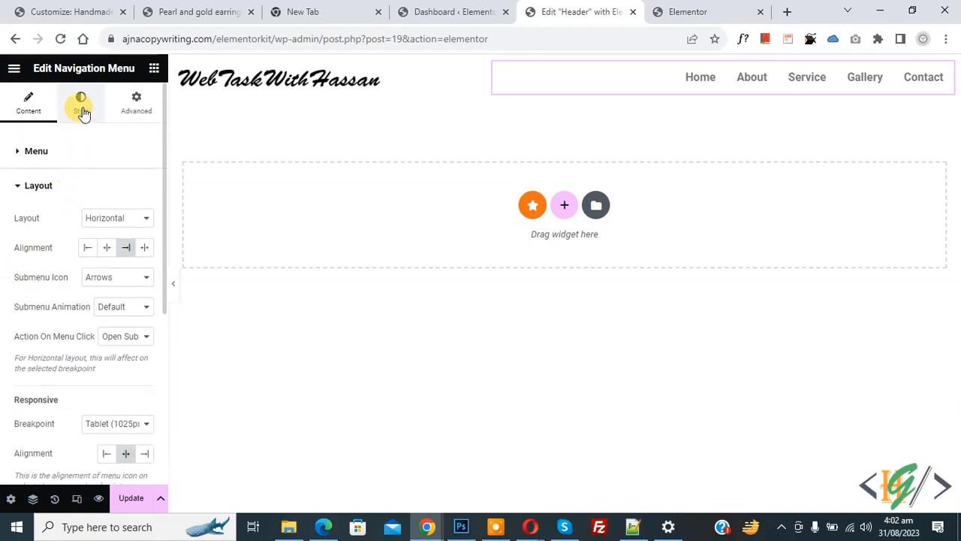
- Style menu items with 25 horizontal and 15 vertical padding, clearing the space-between value
click(81, 105)
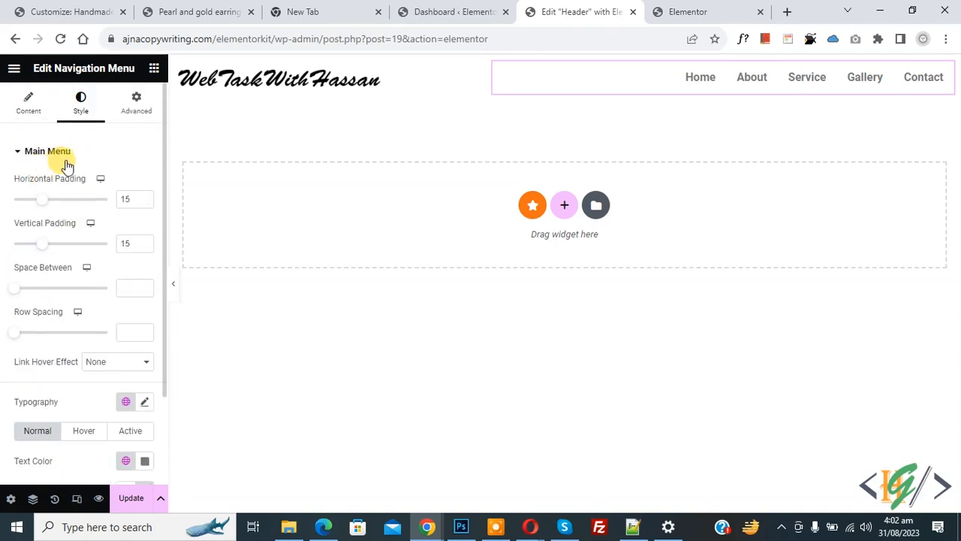
click(145, 201)
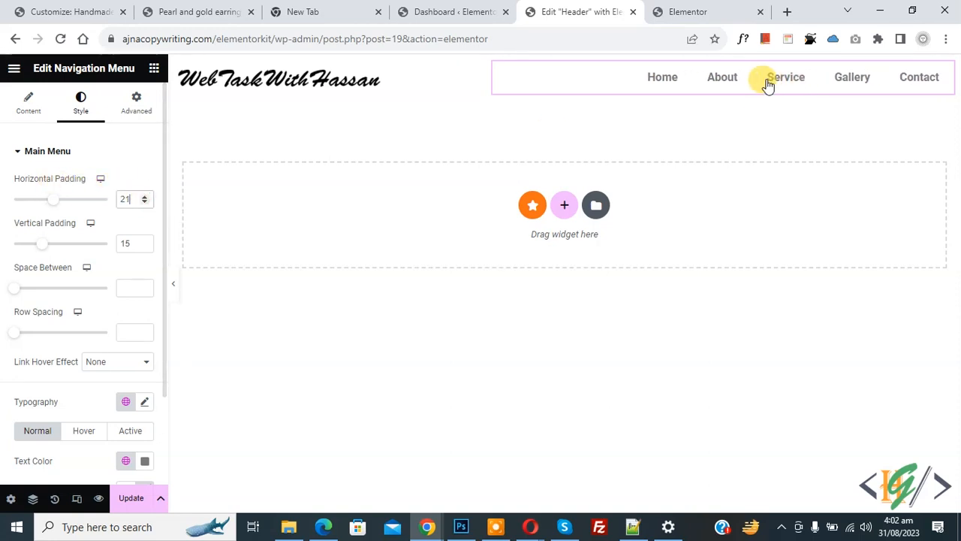
click(146, 197)
click(146, 197)
click(146, 197)
click(147, 198)
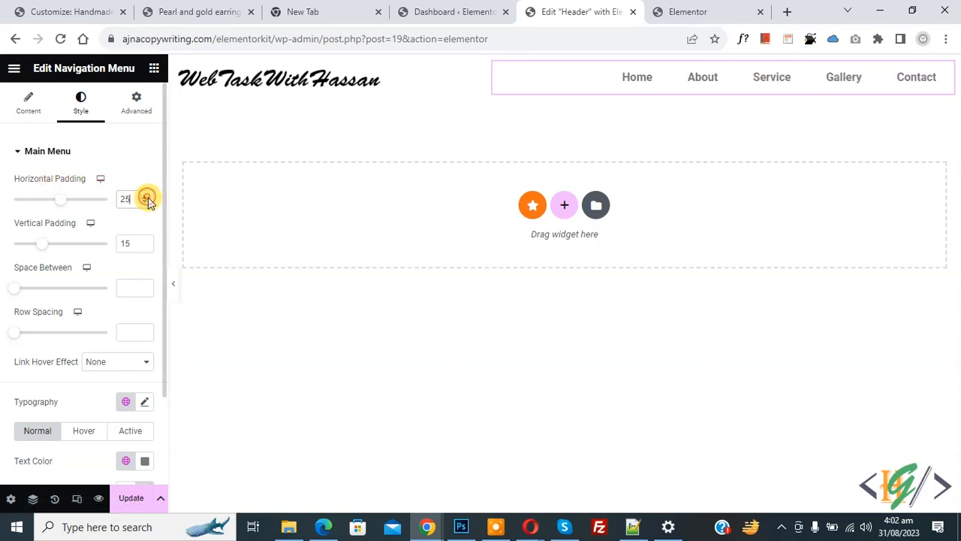
click(146, 242)
click(146, 241)
click(146, 242)
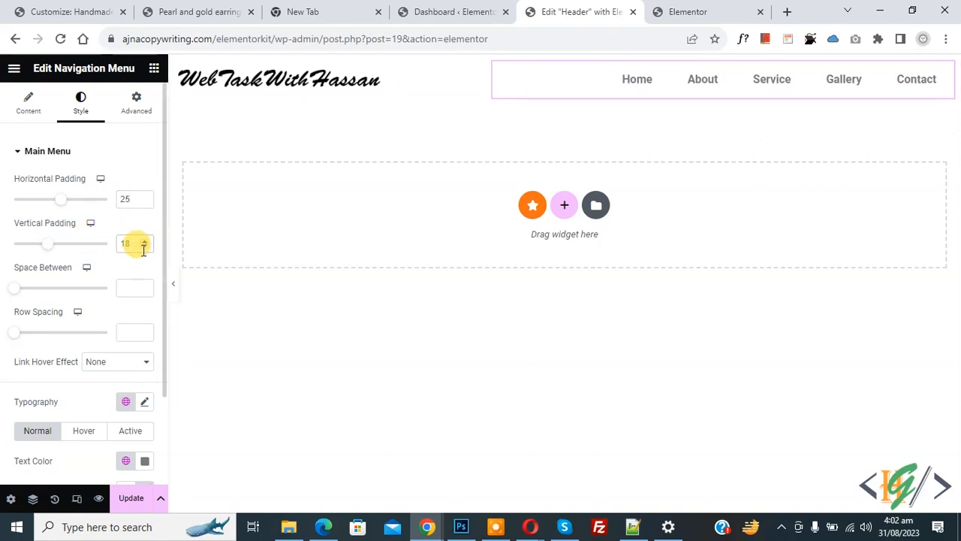
click(145, 247)
click(145, 247)
click(145, 247)
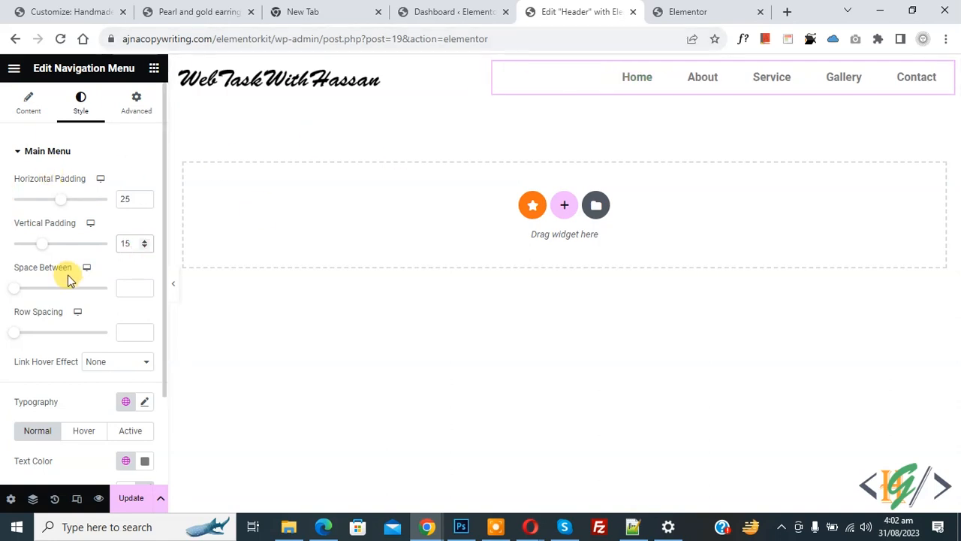
mouse_move(13, 289)
mouse_down()
mouse_move(43, 292)
mouse_move(26, 291)
mouse_up()
double_click(126, 287)
key(BackSpace)
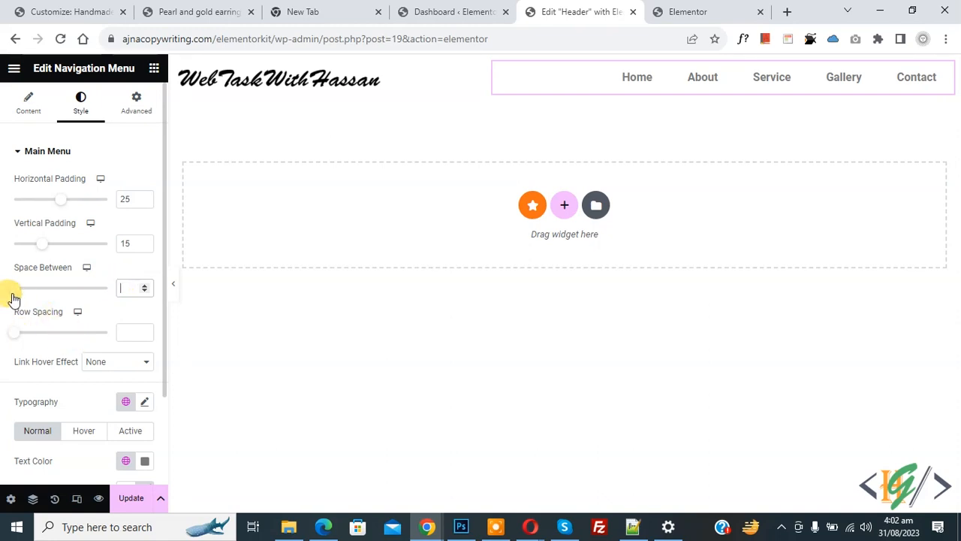
- Give menu links an Underline hover effect with Fade animation, then bring up Typography settings
scroll(9, 295, down, 1)
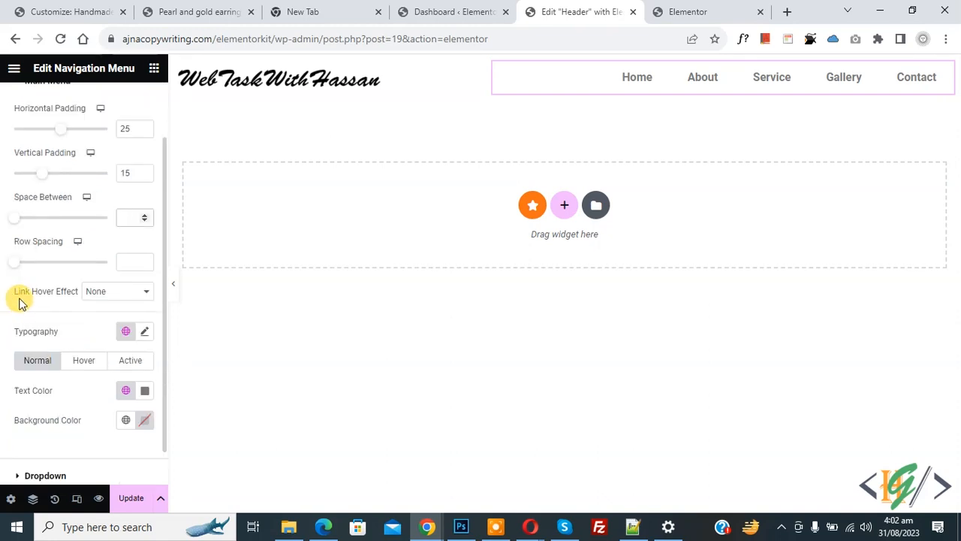
click(101, 293)
click(103, 316)
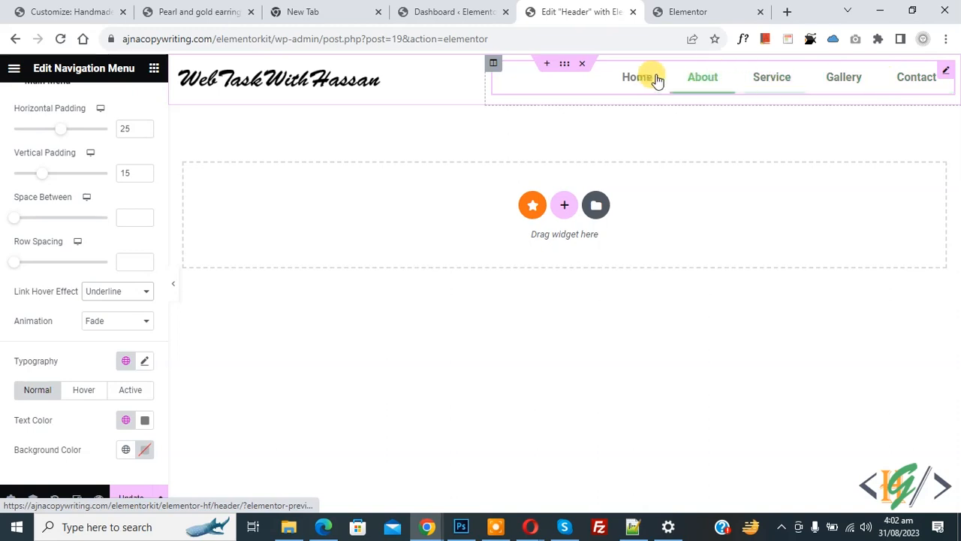
click(109, 321)
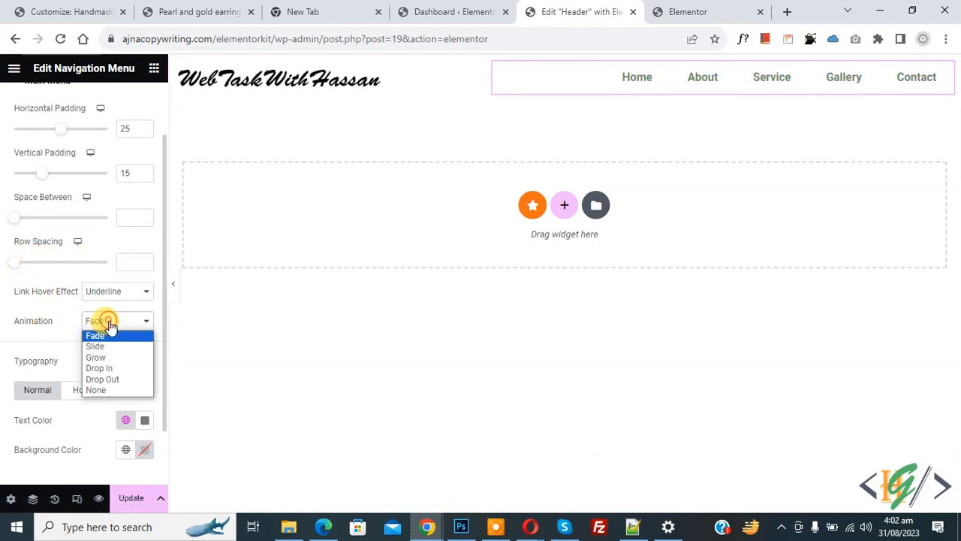
click(96, 346)
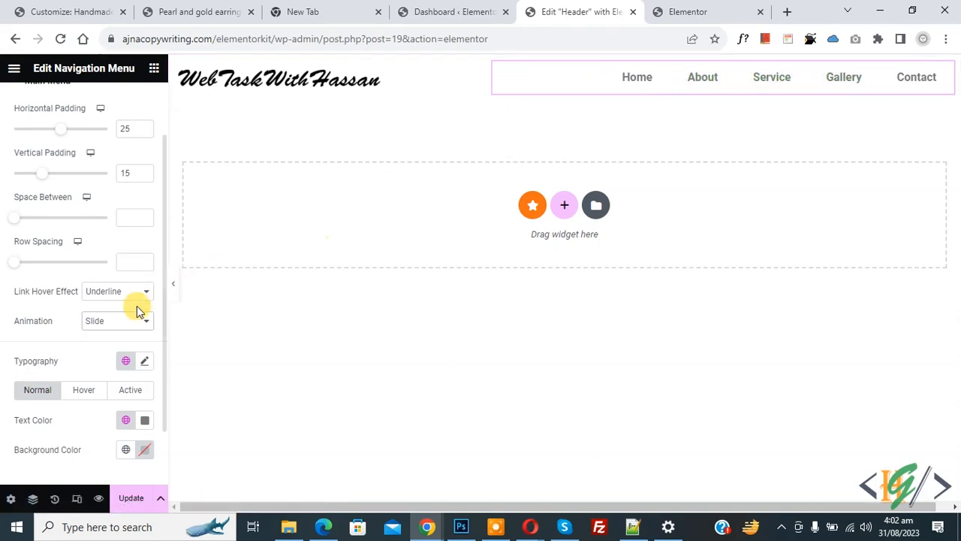
click(117, 323)
click(109, 338)
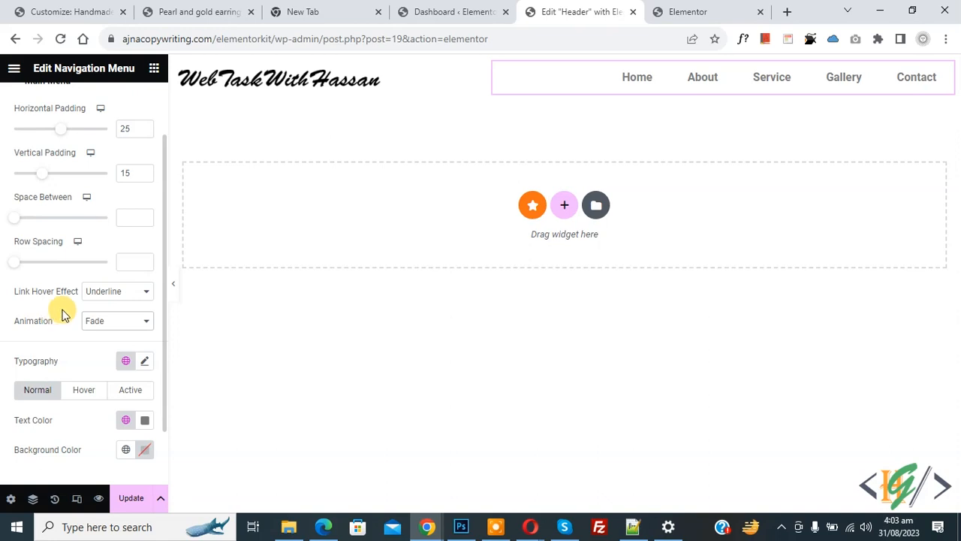
click(143, 363)
- Keep the menu font as Roboto at size 16 with weight 600 Semi Bold
scroll(34, 318, down, 3)
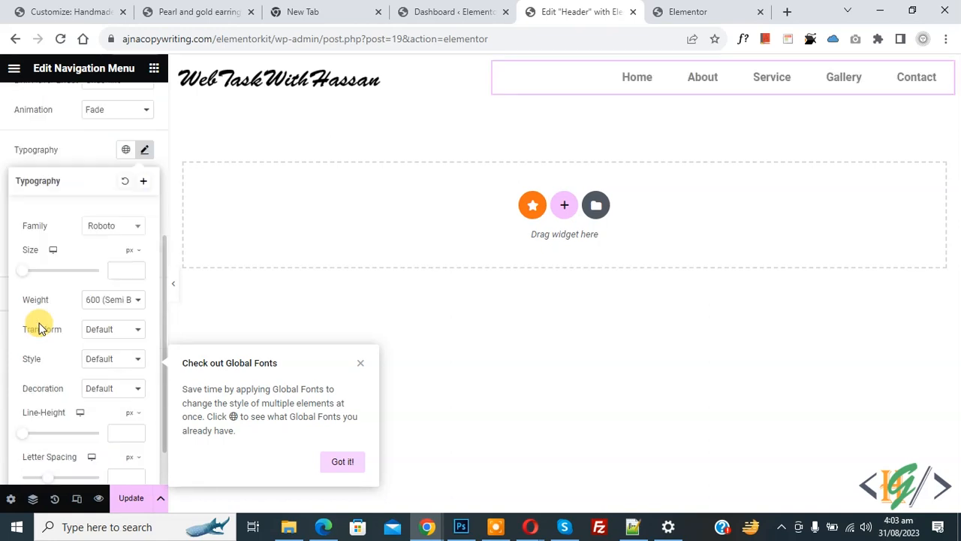
click(132, 228)
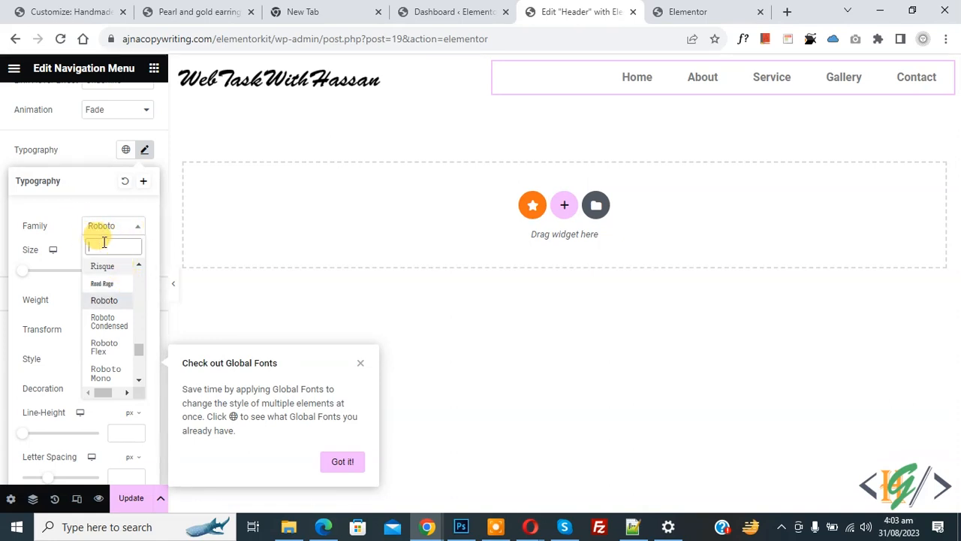
click(78, 211)
click(126, 272)
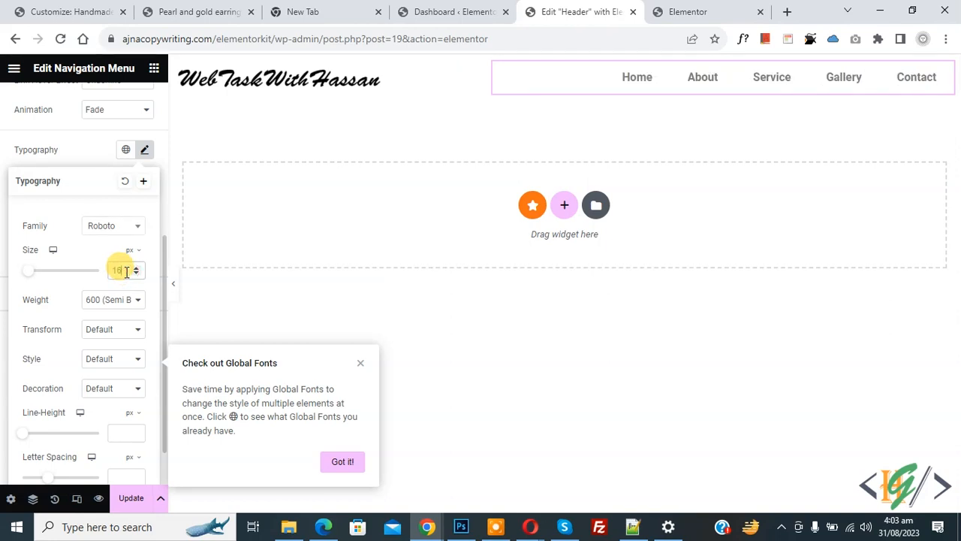
key(Up)
key(Up)
key(Up)
key(Up)
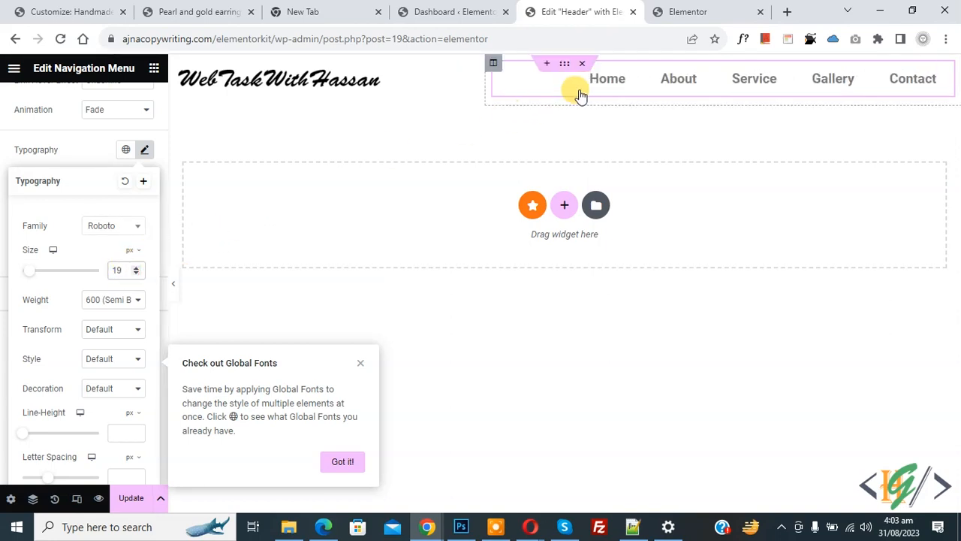
key(Down)
key(Down)
key(Down)
key(Down)
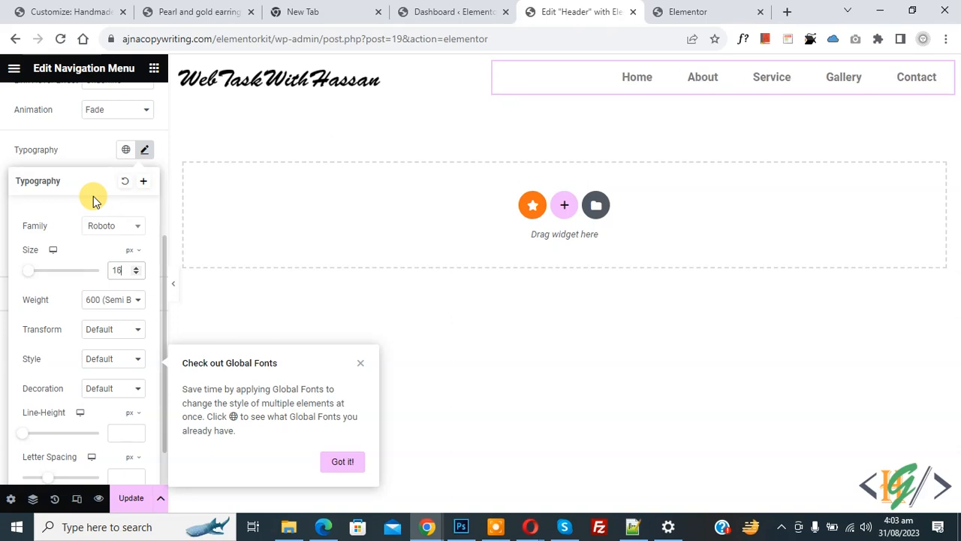
click(118, 299)
click(124, 300)
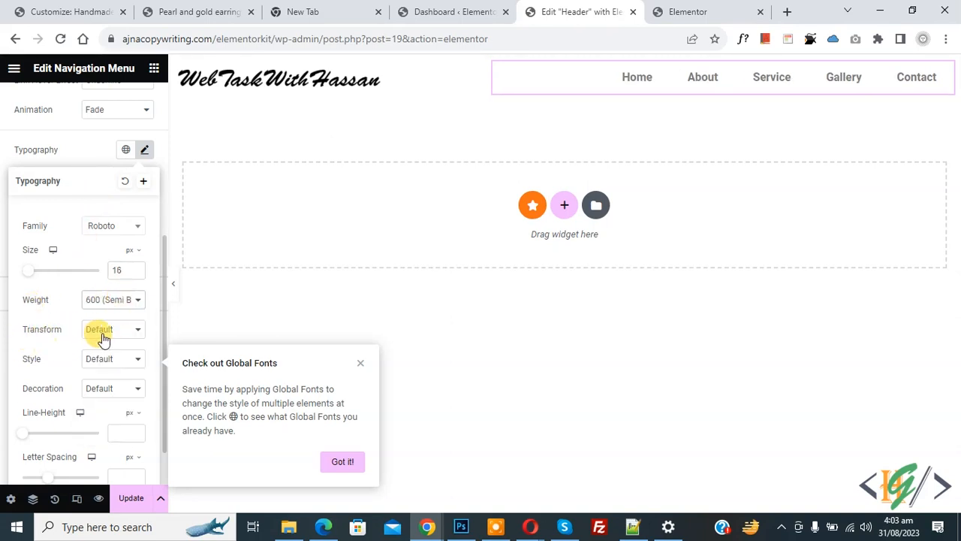
- Make the menu text uppercase with Default decoration and cleared letter spacing, then close the typography settings
click(101, 330)
click(107, 354)
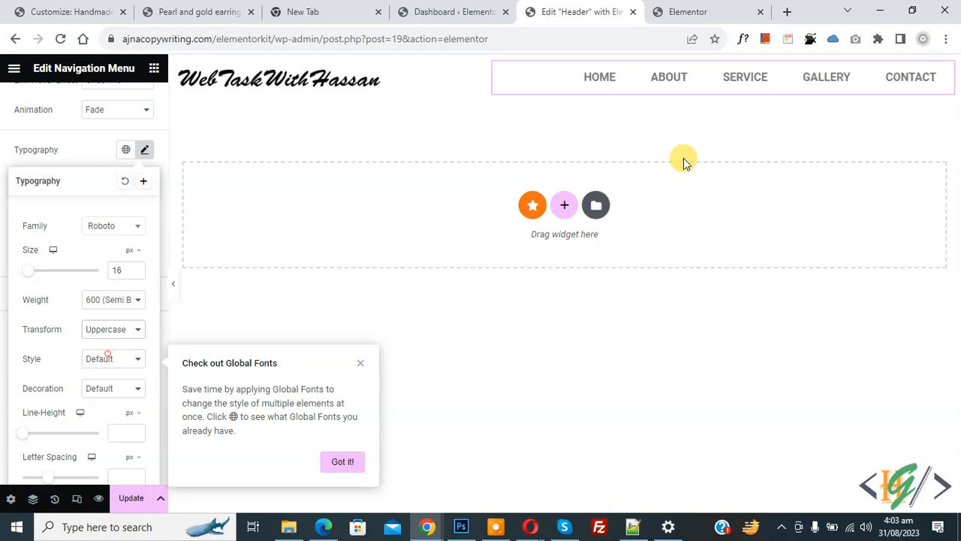
scroll(8, 315, down, 1)
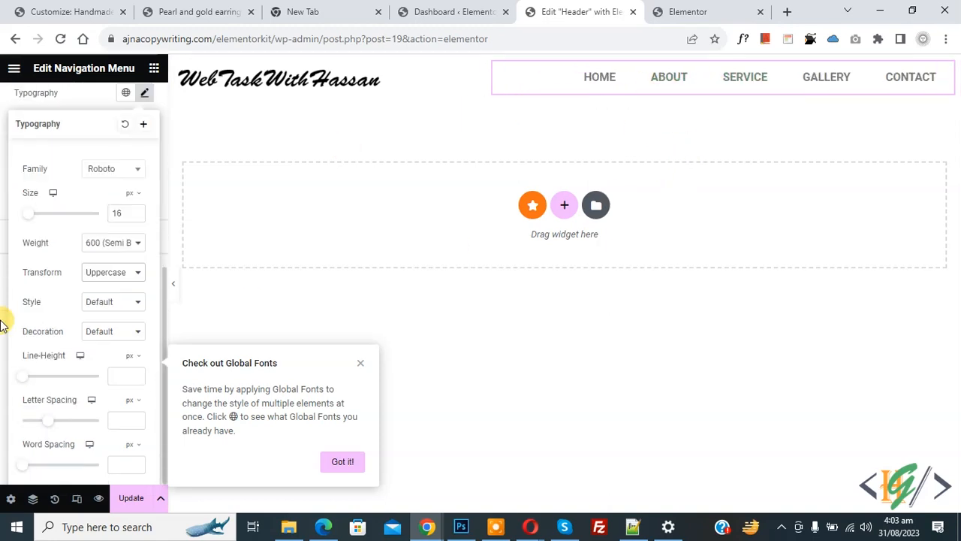
click(92, 337)
click(124, 358)
click(97, 335)
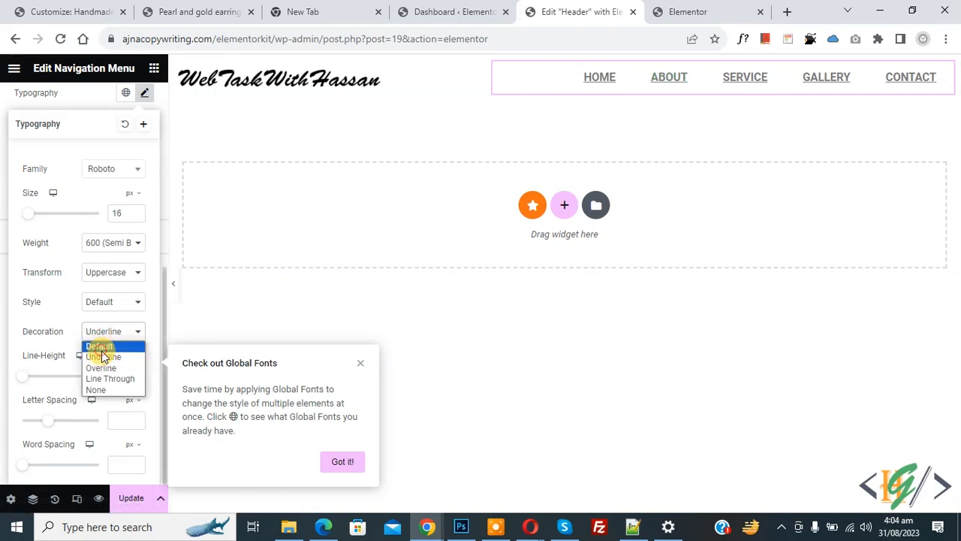
click(103, 347)
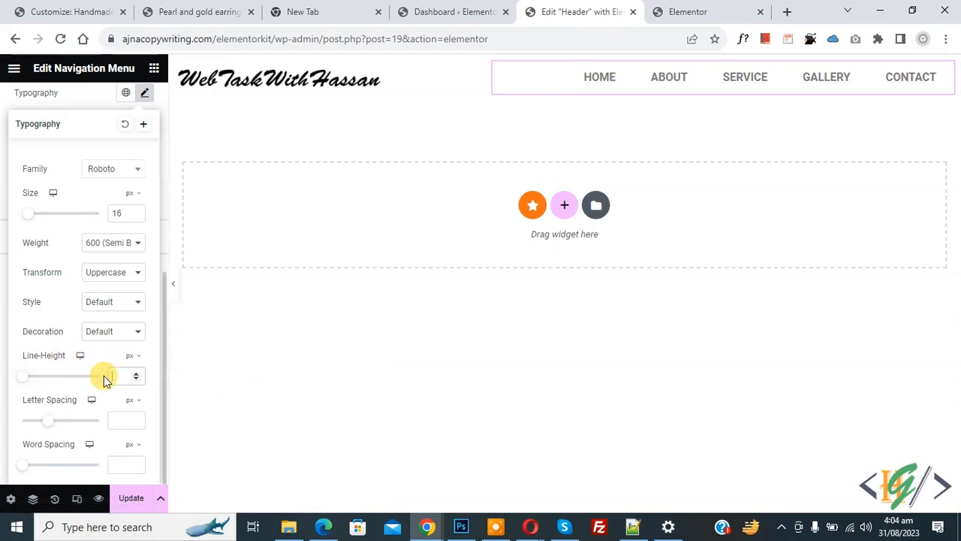
mouse_move(45, 426)
mouse_down()
mouse_move(75, 424)
mouse_move(60, 426)
mouse_up()
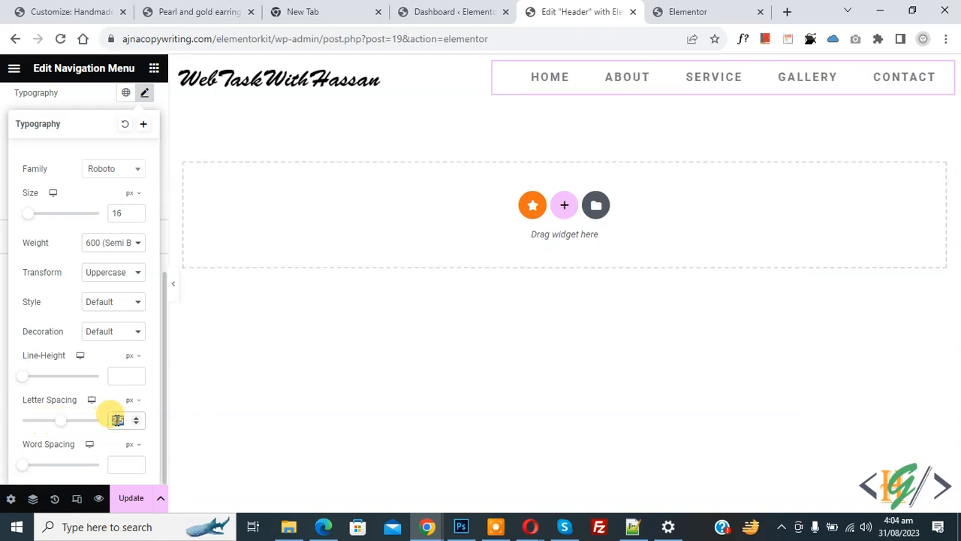
key(BackSpace)
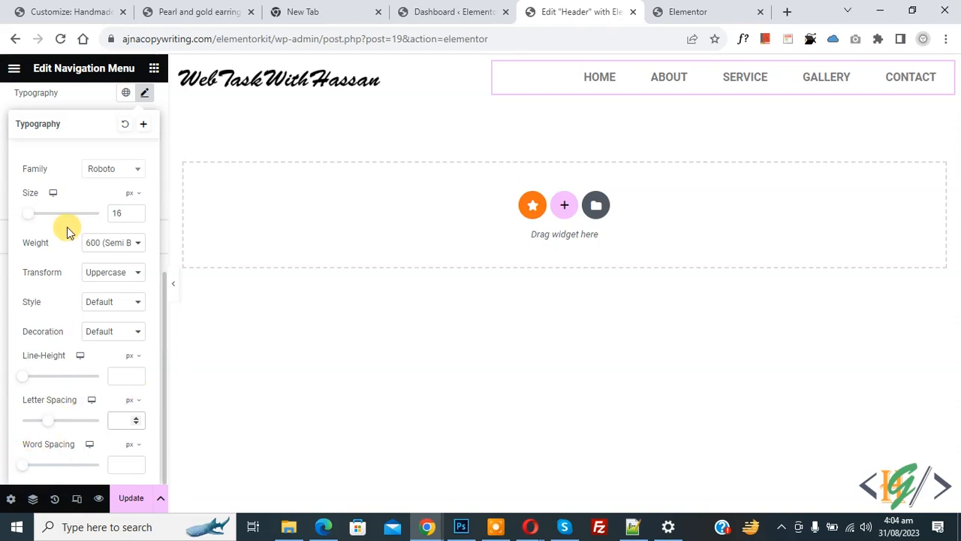
click(5, 126)
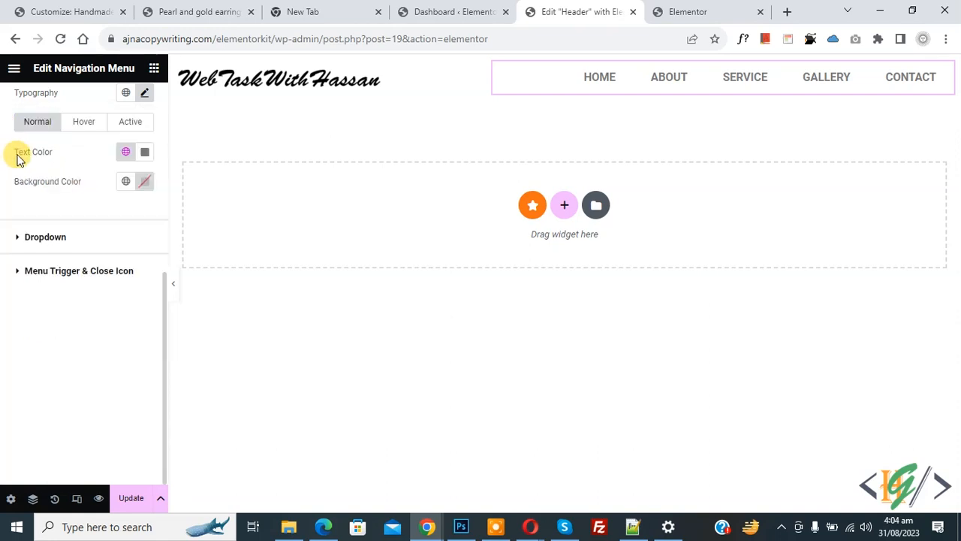
- Set the normal menu link text colour to black
scroll(34, 195, up, 1)
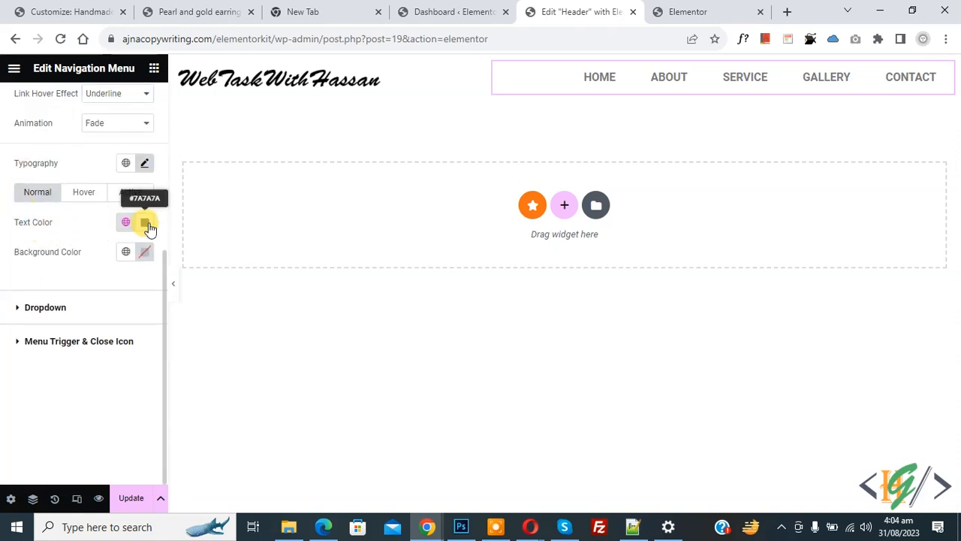
scroll(146, 227, up, 2)
drag(130, 251, 18, 292)
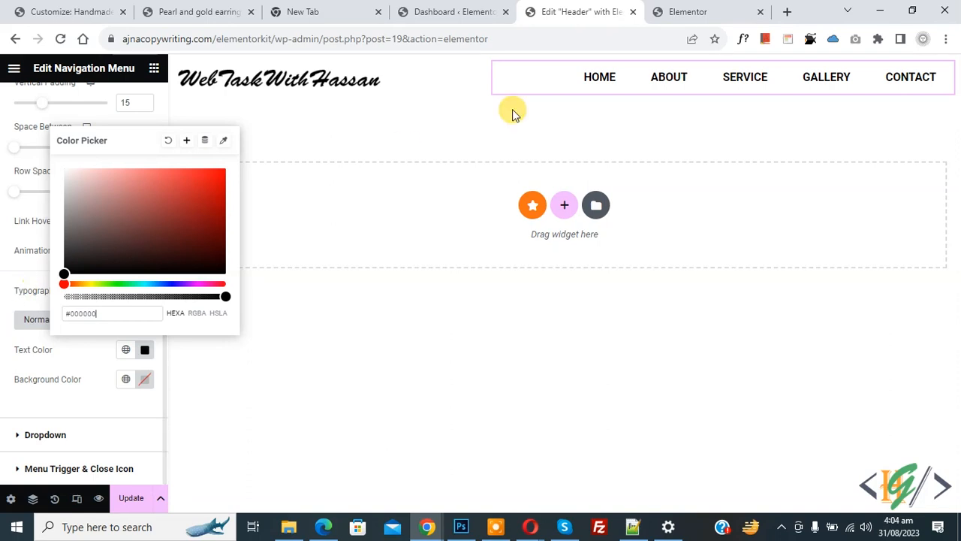
drag(195, 208, 151, 223)
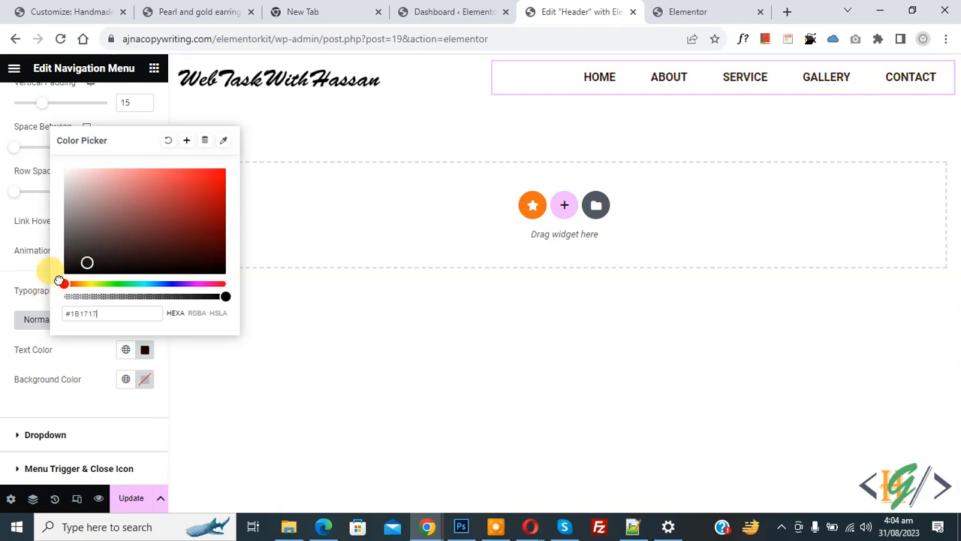
click(7, 250)
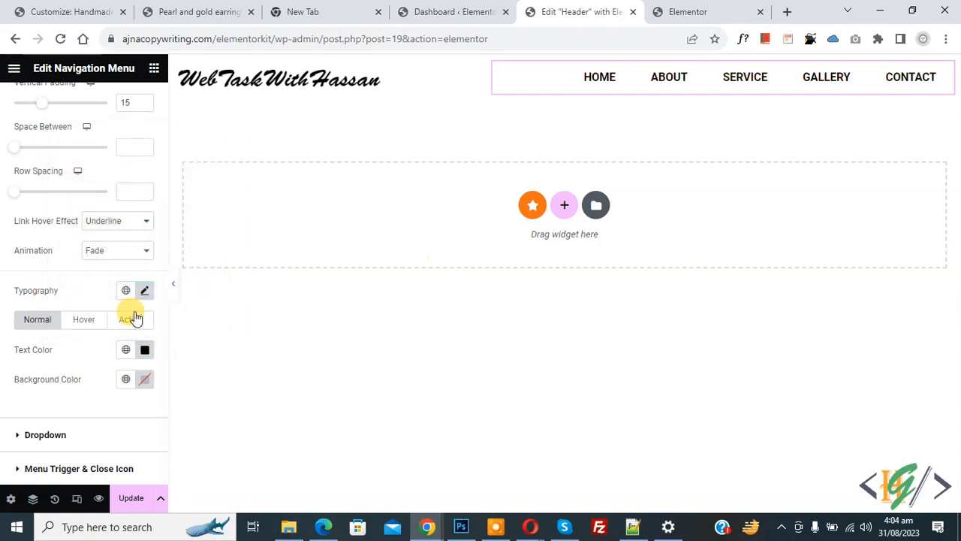
- Set the hover link text colour to green #5DAA67
click(84, 321)
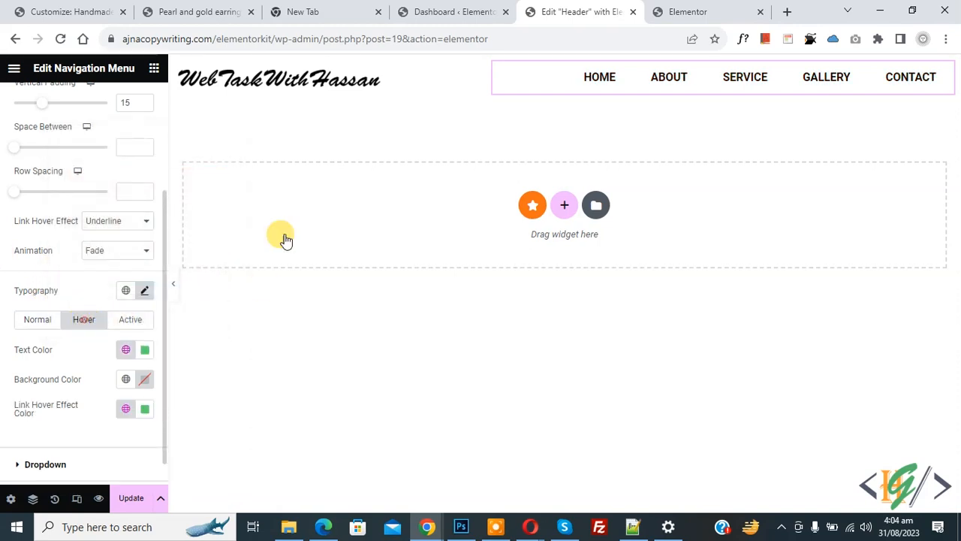
click(145, 351)
drag(197, 250, 136, 204)
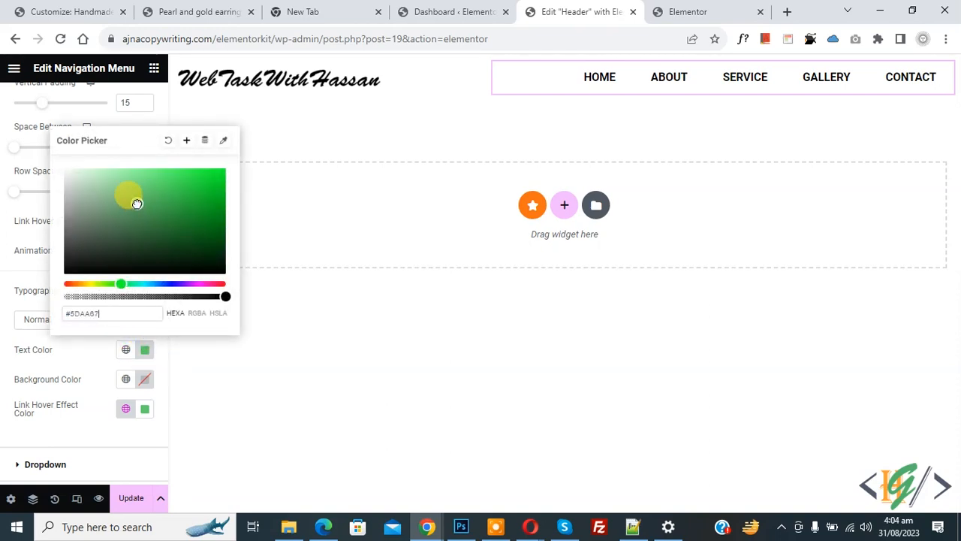
click(6, 327)
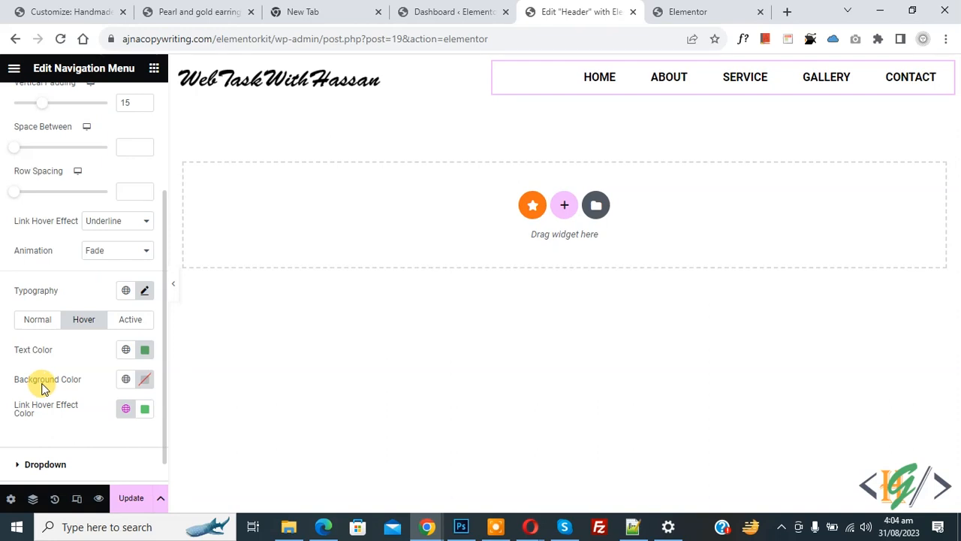
- Give the active link text the same #5DAA67 green as the hover colour
click(131, 322)
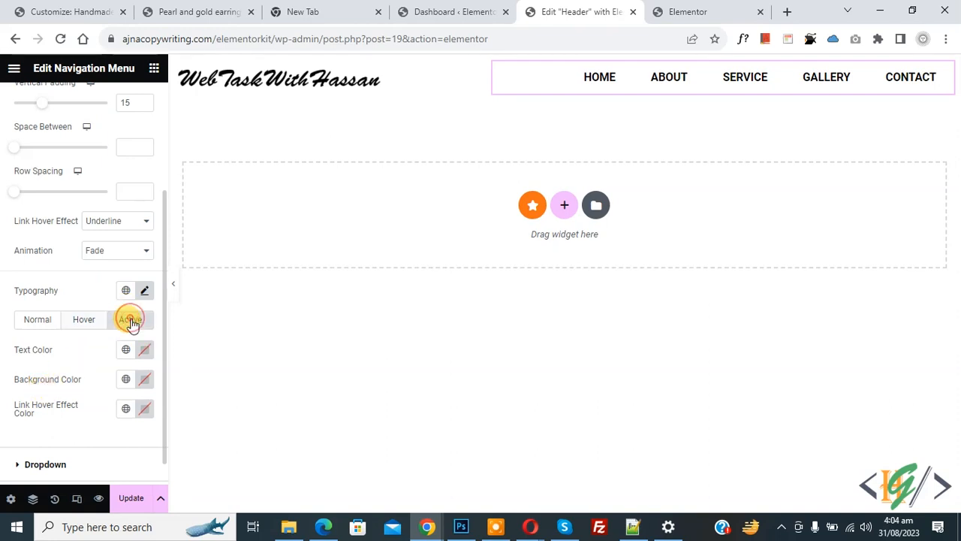
click(145, 349)
drag(151, 241, 232, 180)
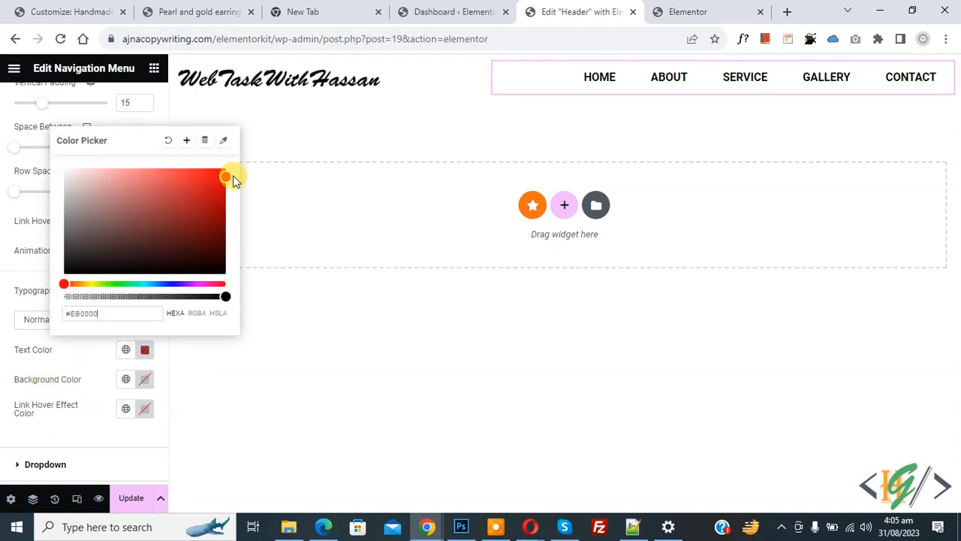
click(30, 328)
click(87, 322)
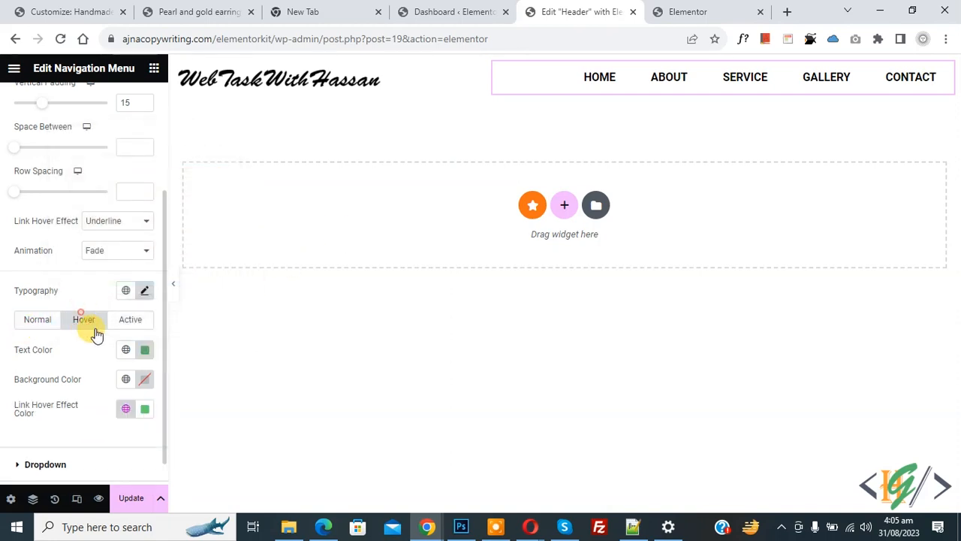
click(145, 351)
key(ctrl+c)
click(21, 332)
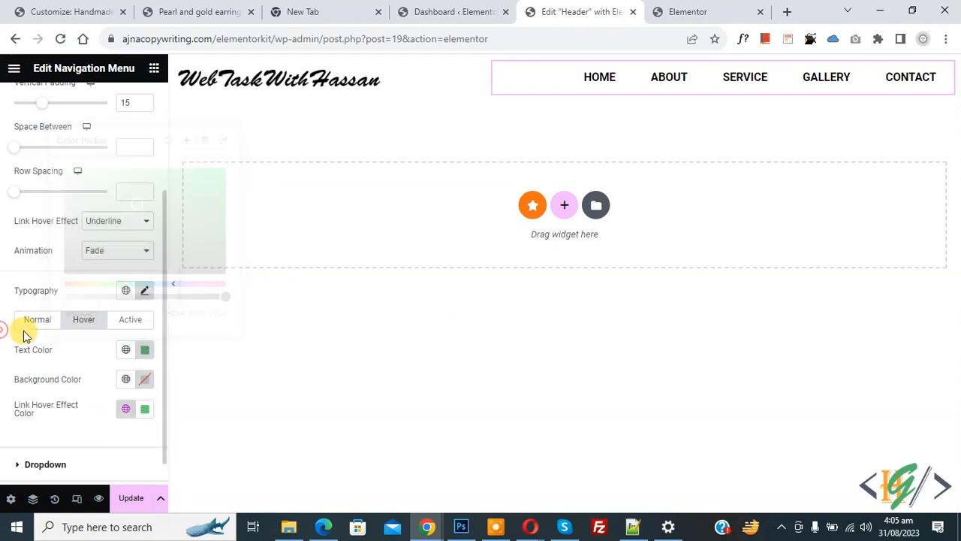
click(131, 323)
click(144, 350)
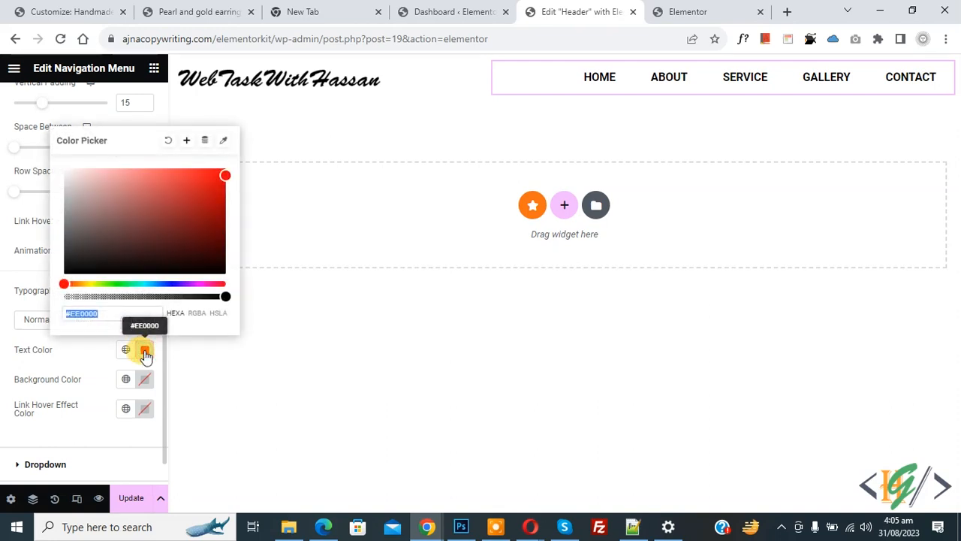
key(ctrl+v)
- Expand the Dropdown style section and preview the header in Mobile Portrait at 360 px
click(4, 356)
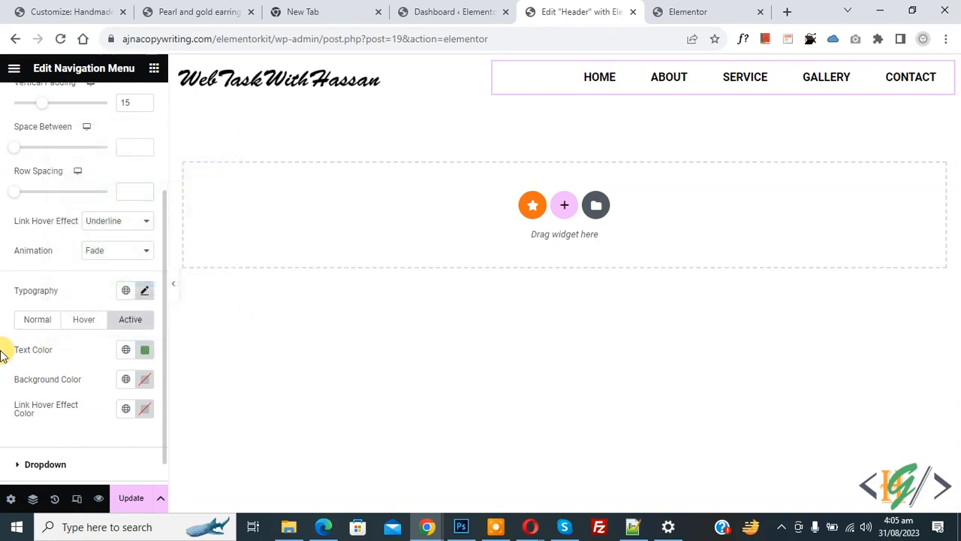
scroll(36, 420, down, 1)
click(45, 435)
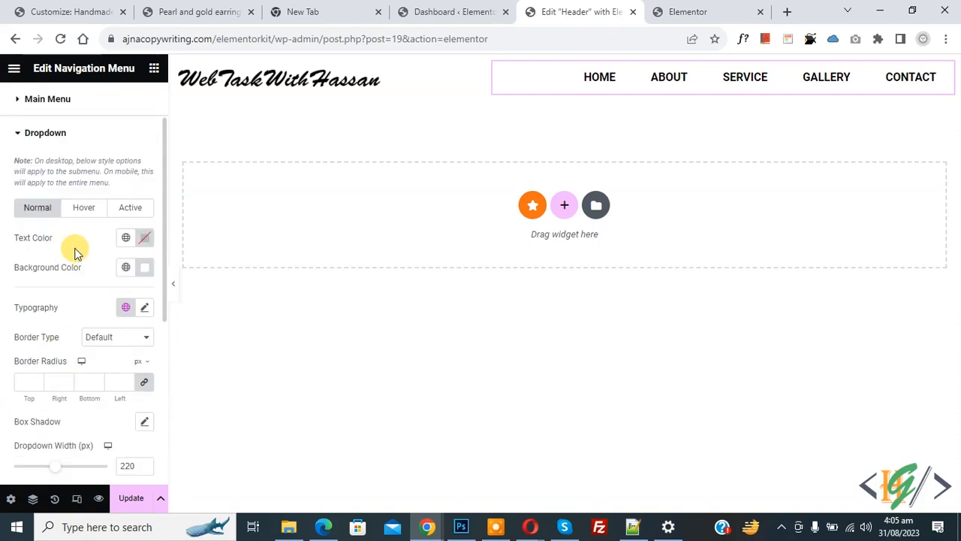
click(77, 499)
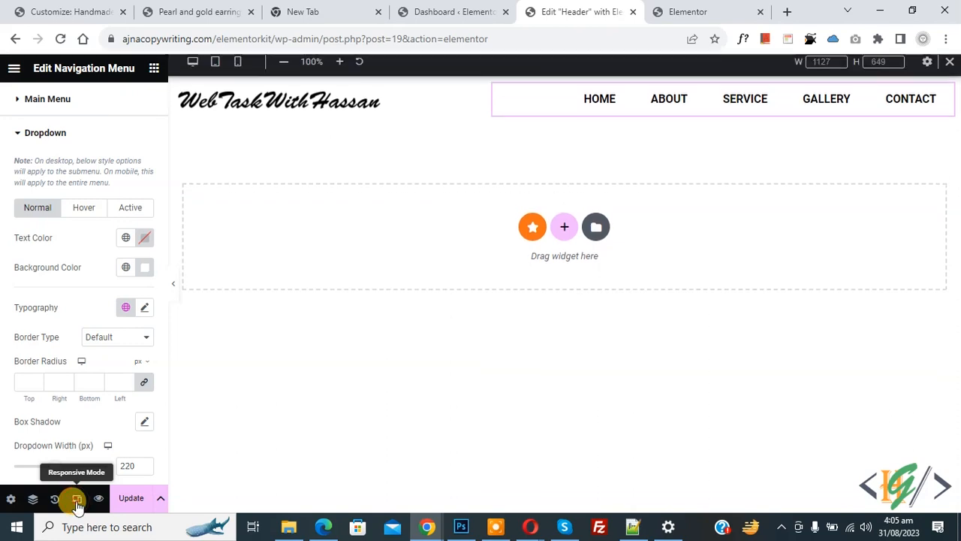
click(239, 68)
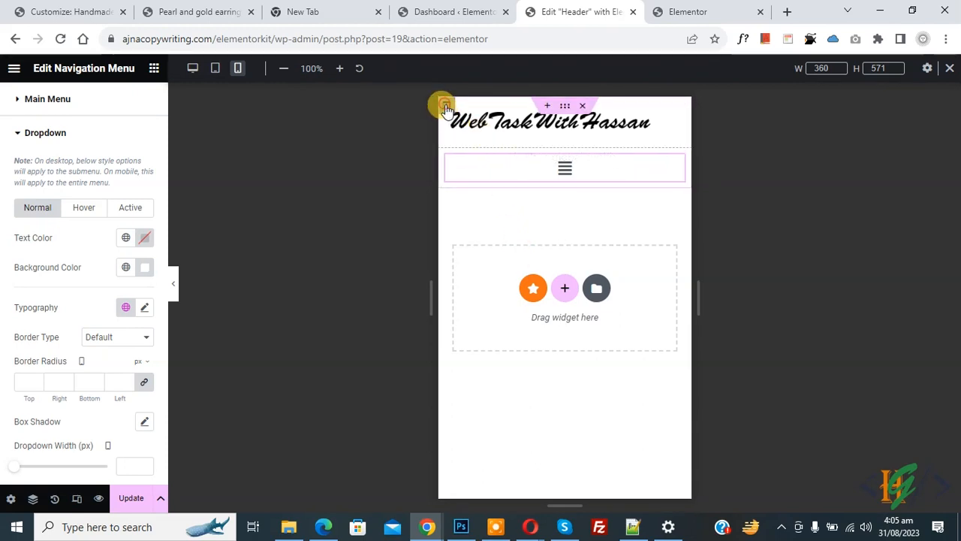
- Enter 50% column widths for the logo and menu columns in the mobile header
click(445, 105)
click(133, 184)
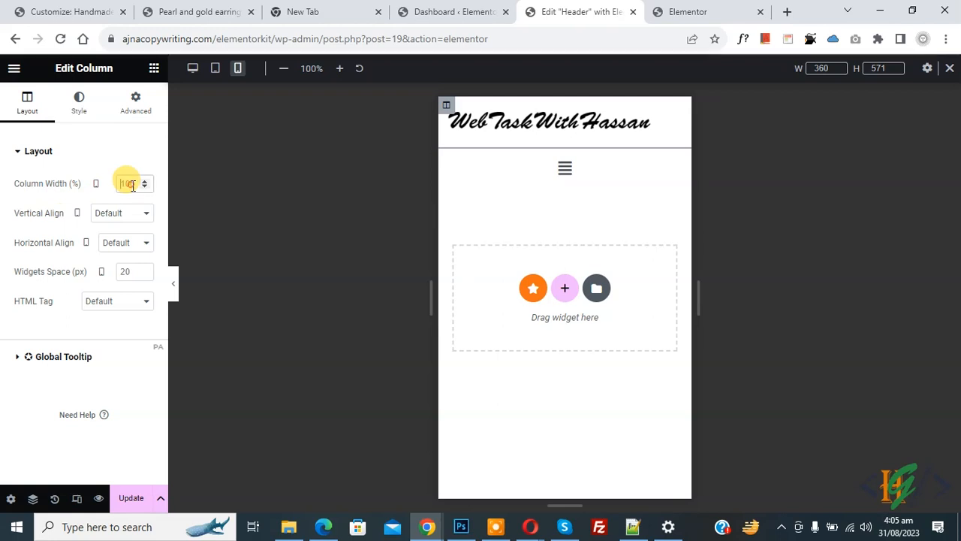
text(50)
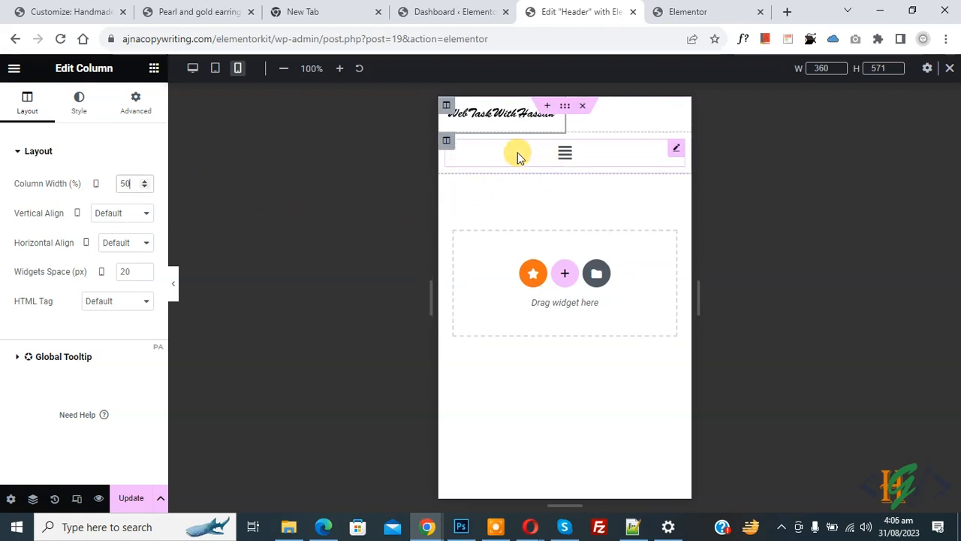
click(446, 142)
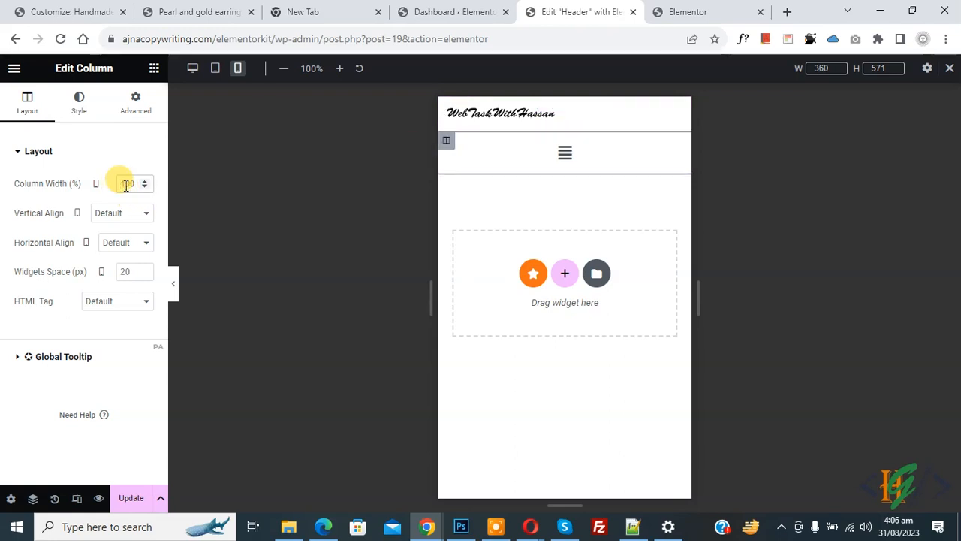
double_click(126, 184)
text(50)
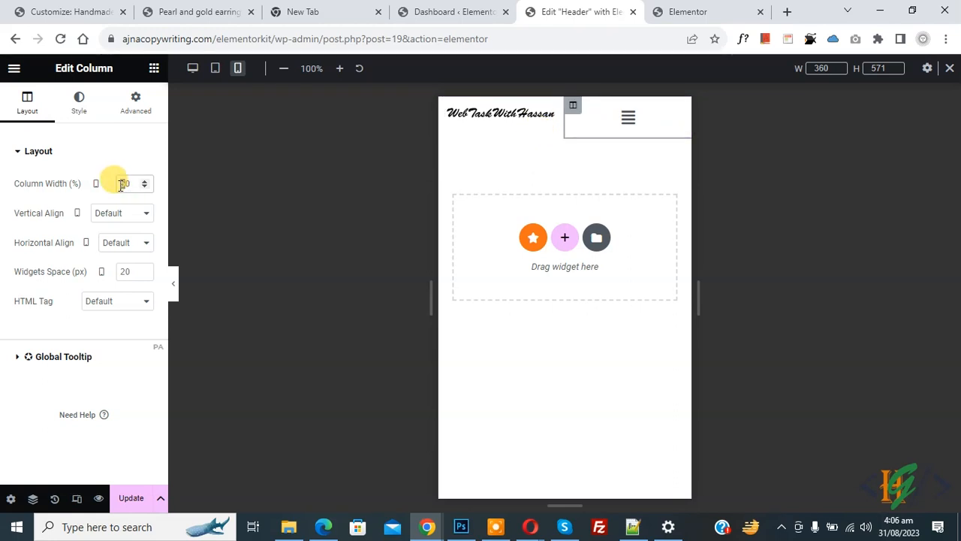
text(4)
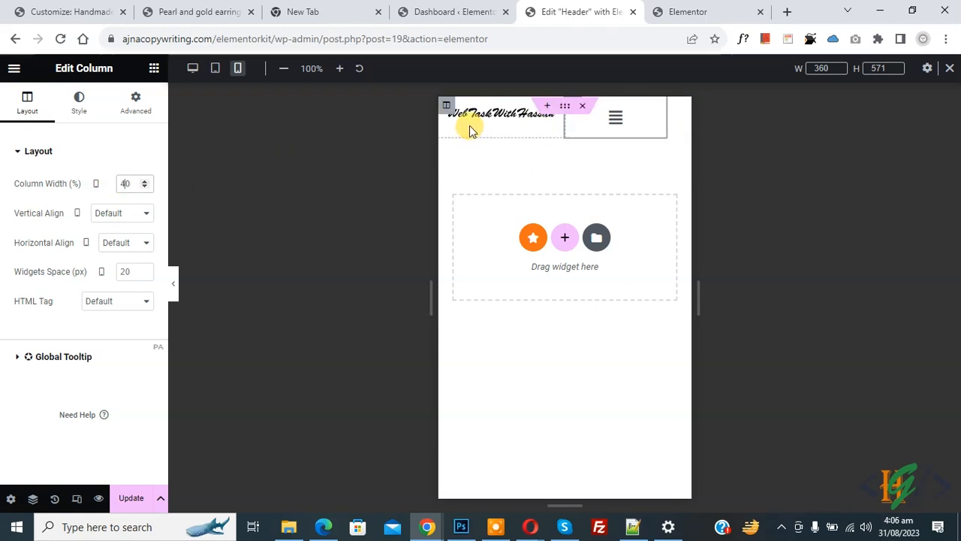
- Raise the logo column's mobile width to 60%
click(448, 106)
drag(127, 184, 113, 189)
text(6)
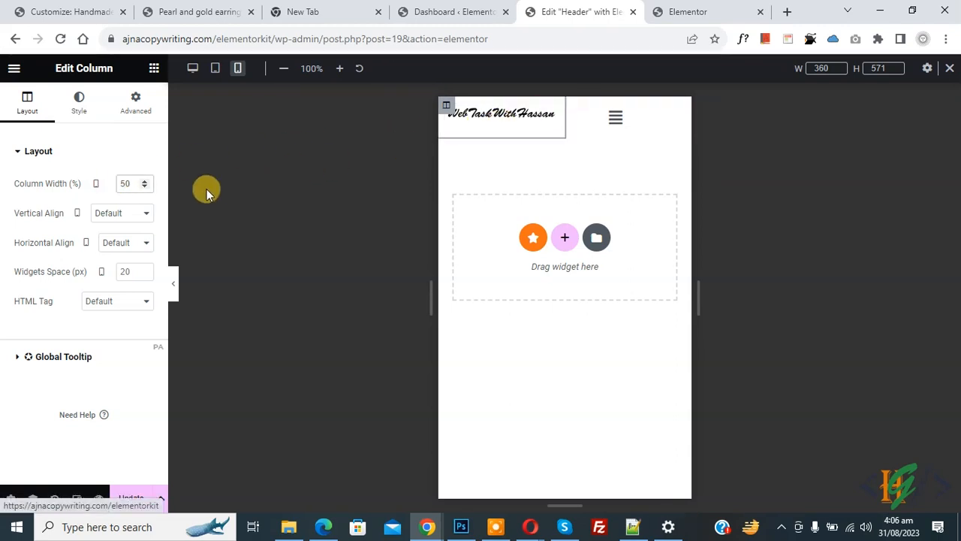
click(144, 181)
click(144, 181)
click(144, 181)
click(144, 181)
click(144, 181)
click(144, 181)
click(144, 181)
click(144, 181)
click(144, 181)
click(144, 181)
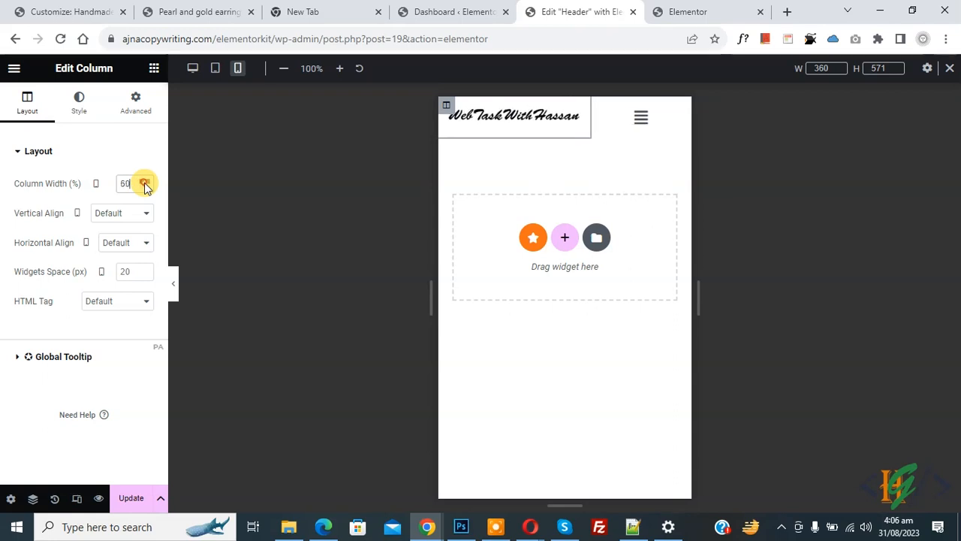
click(486, 126)
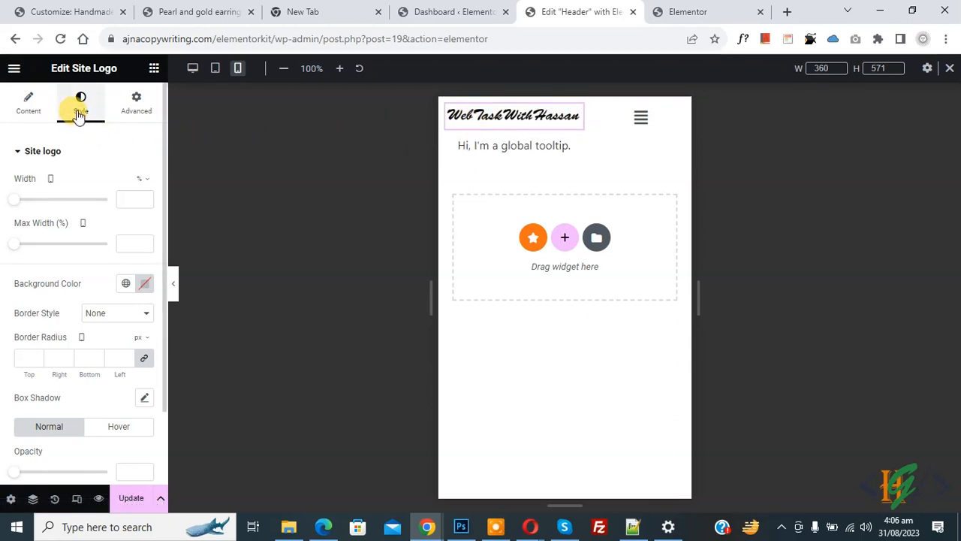
- Stretch the site logo to 100% width, then review the menu's Dropdown and Trigger style sections
drag(14, 199, 124, 201)
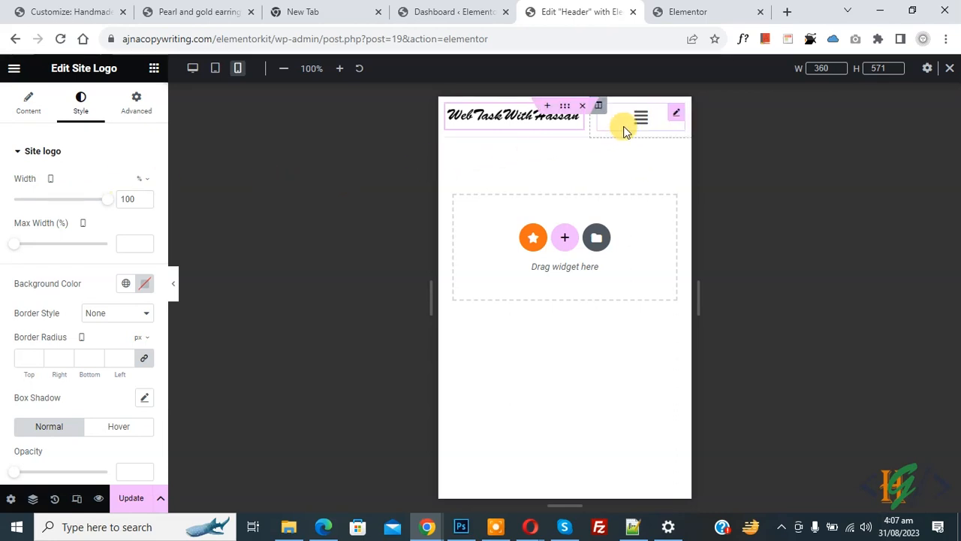
click(628, 126)
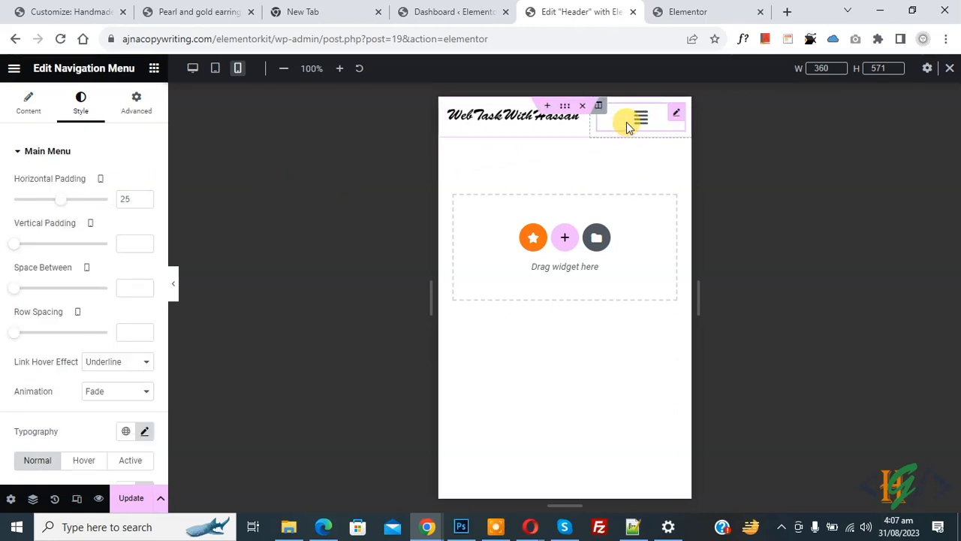
scroll(11, 250, down, 3)
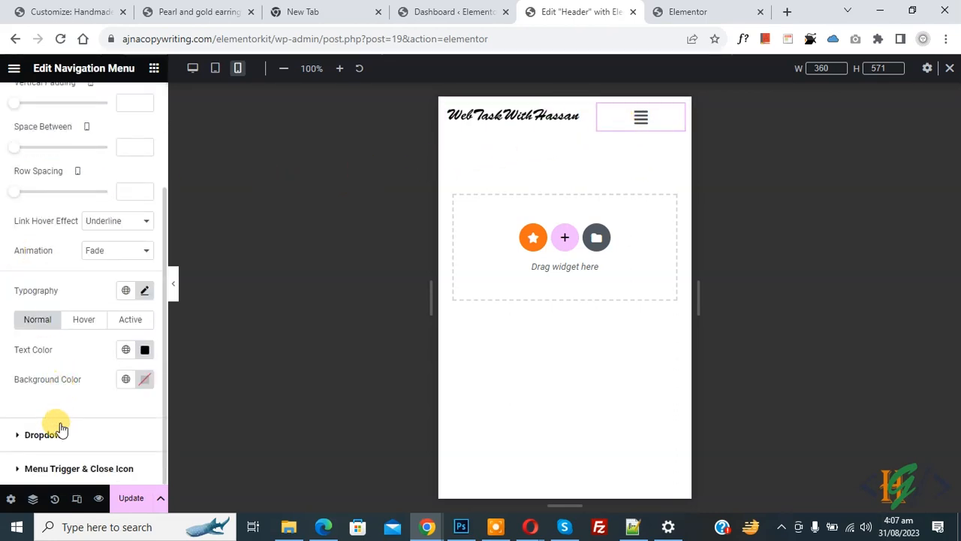
click(62, 436)
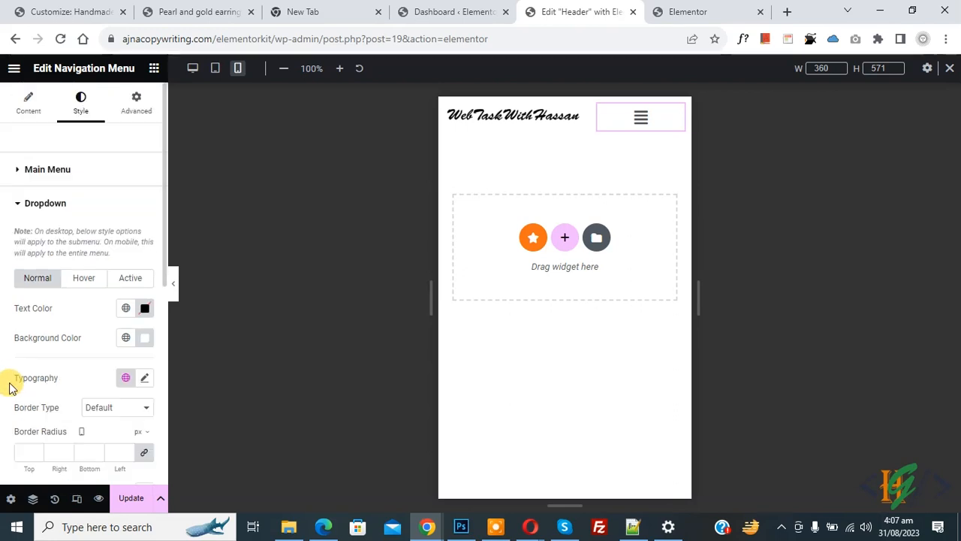
scroll(4, 285, down, 3)
scroll(3, 293, up, 1)
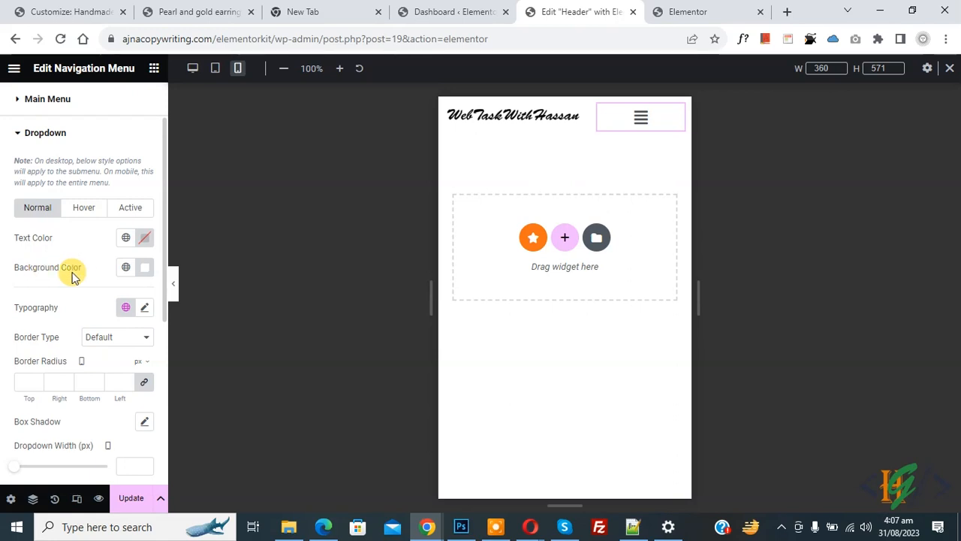
scroll(23, 259, down, 4)
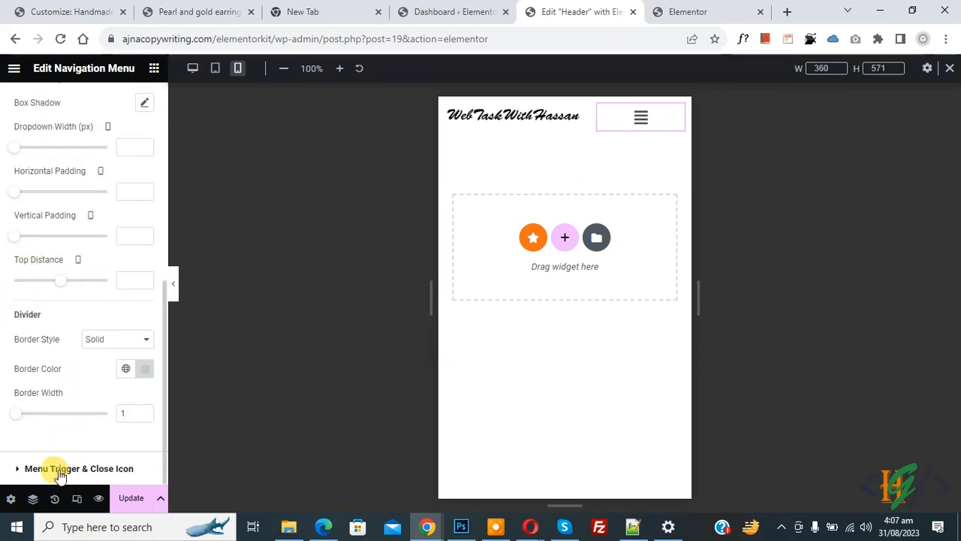
click(60, 469)
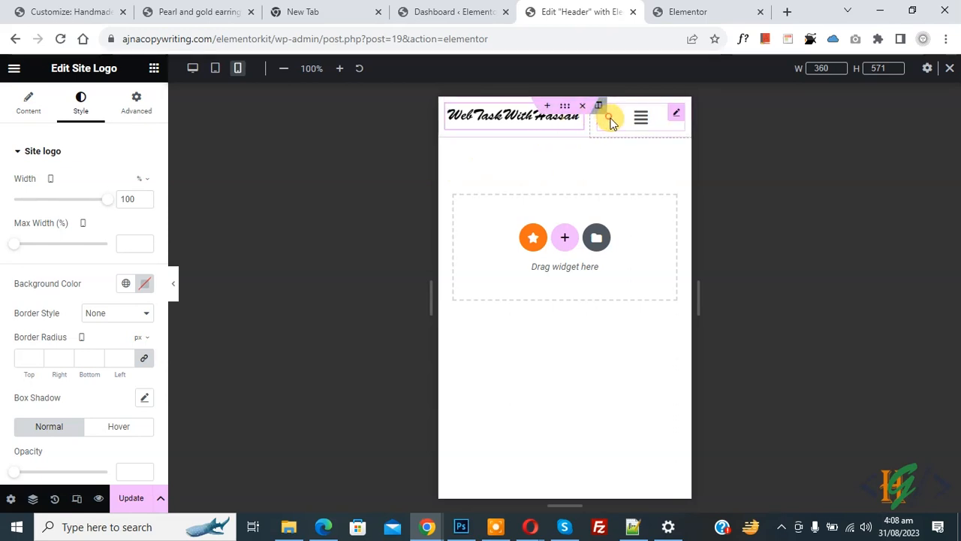
click(612, 123)
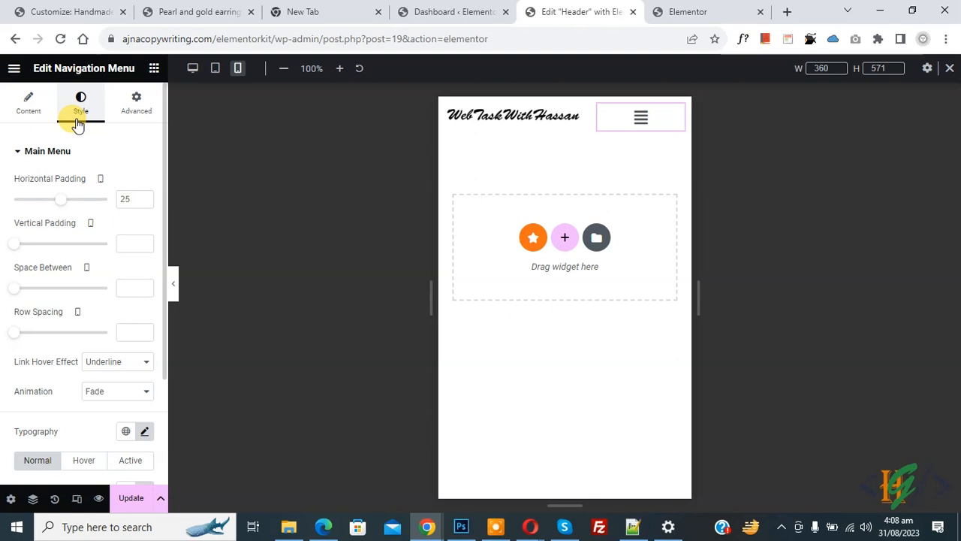
- Align the mobile menu icon to the right in the menu's Layout settings
click(28, 111)
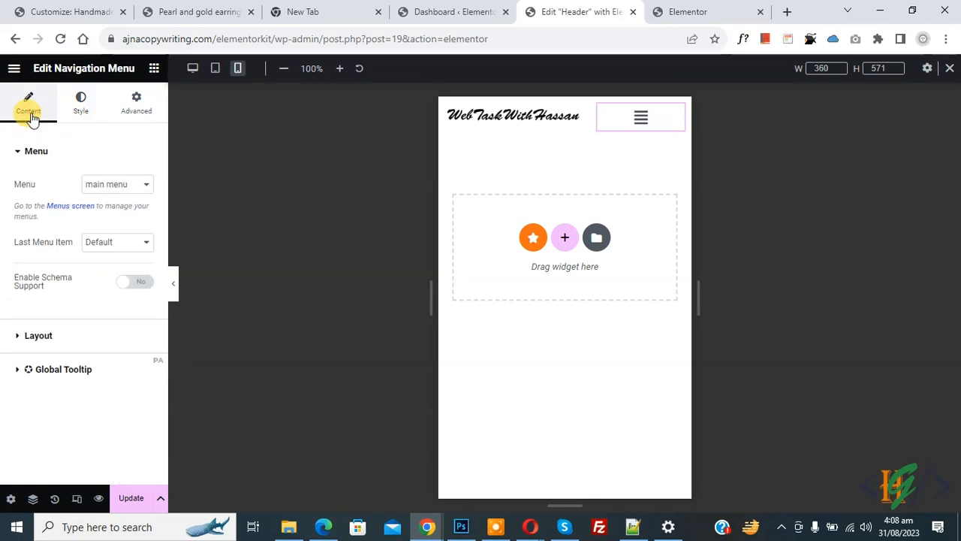
click(45, 338)
scroll(4, 240, down, 4)
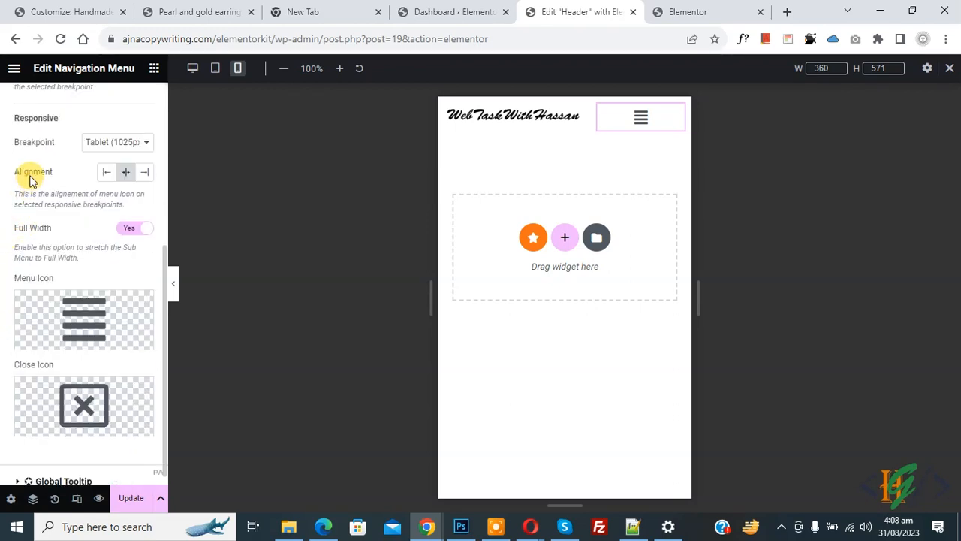
click(145, 171)
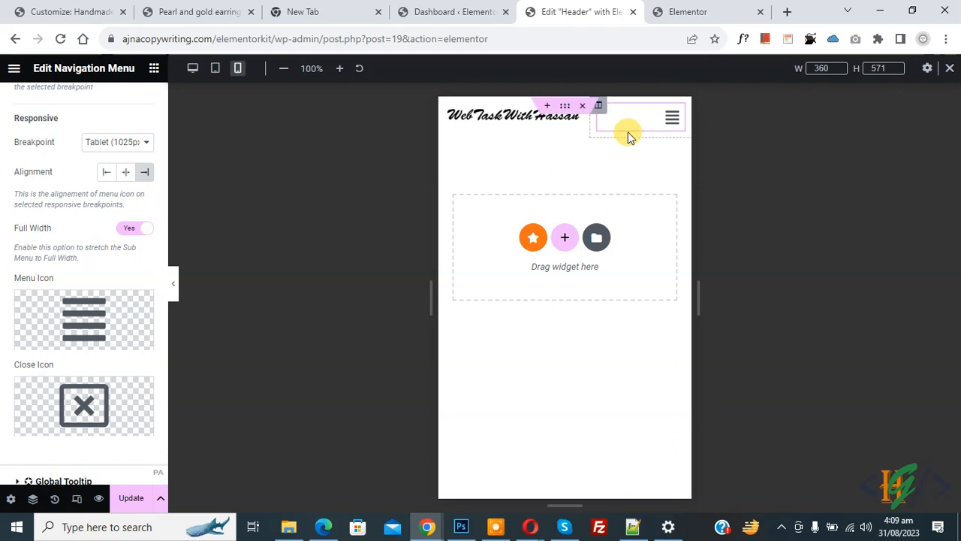
- Toggle the dropdown's Full Width off and back on, previewing the opened mobile menu
click(668, 123)
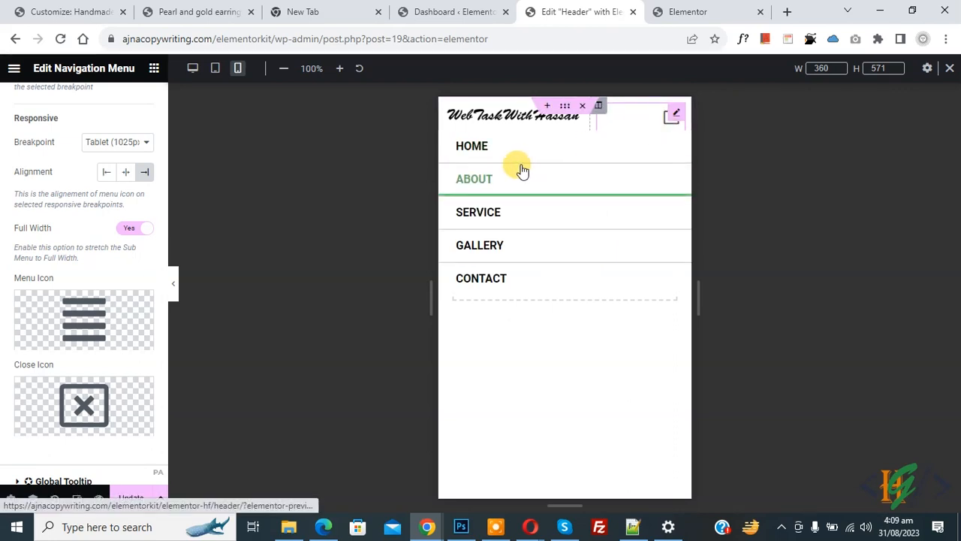
click(132, 228)
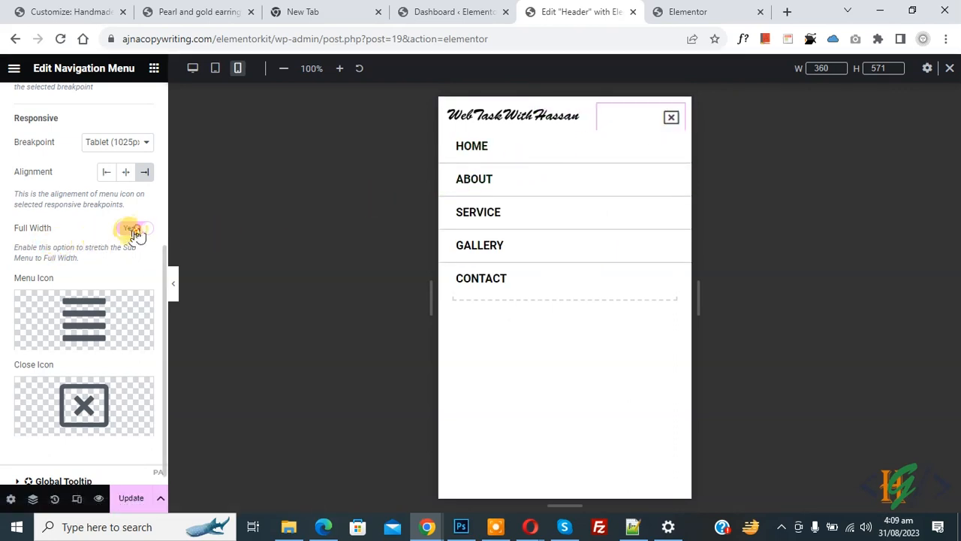
click(666, 124)
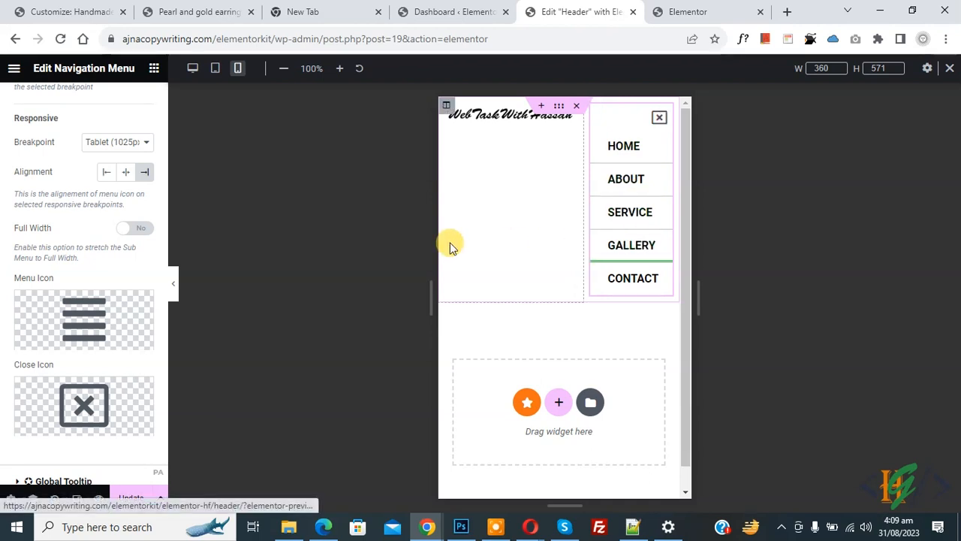
click(144, 230)
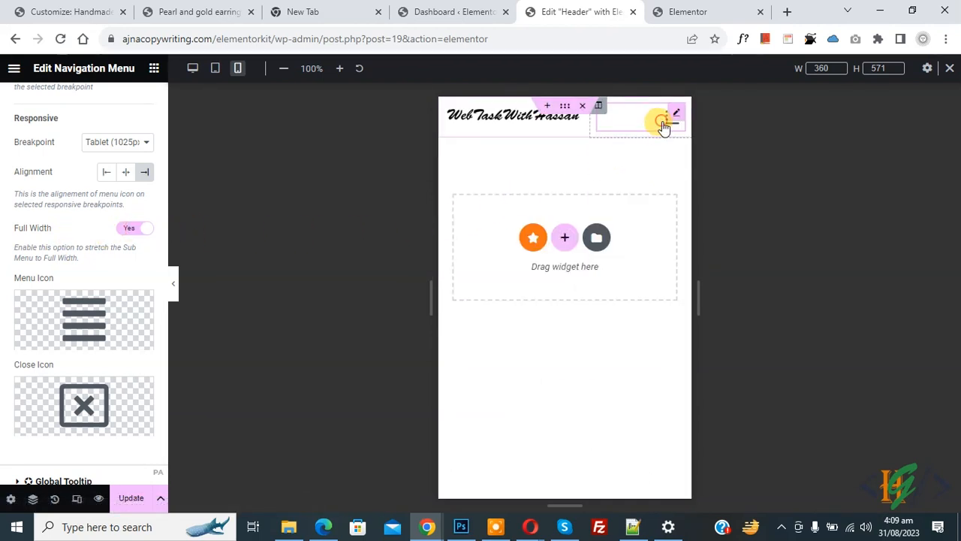
click(664, 126)
mouse_move(34, 309)
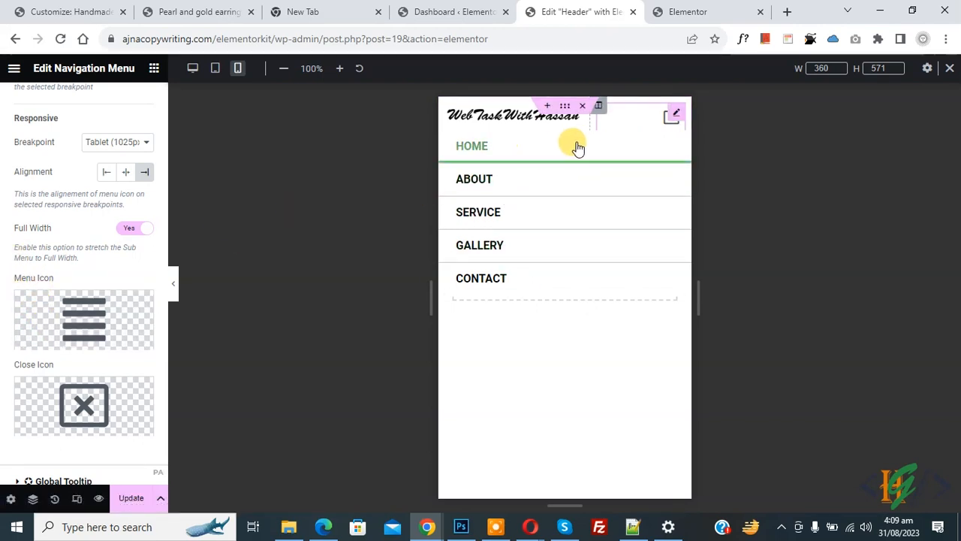
mouse_move(41, 428)
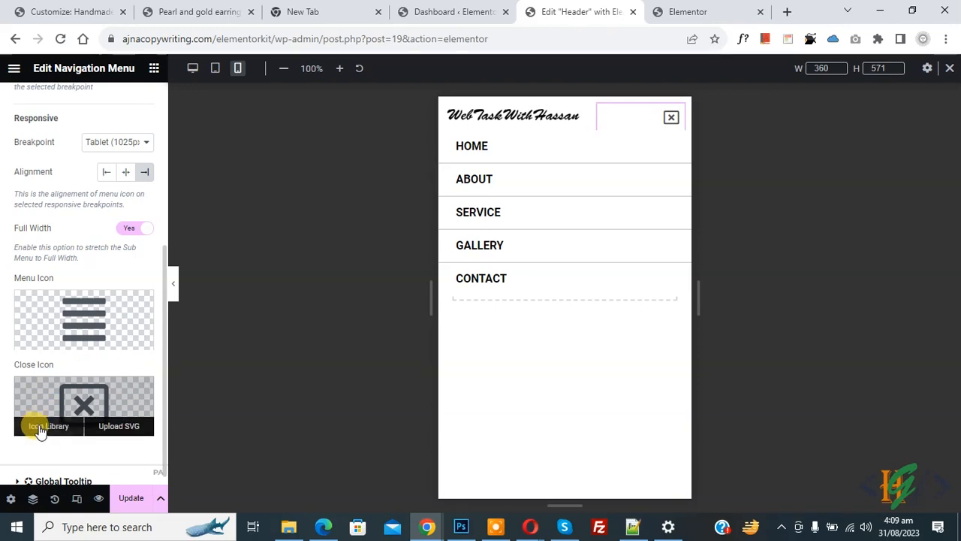
click(41, 428)
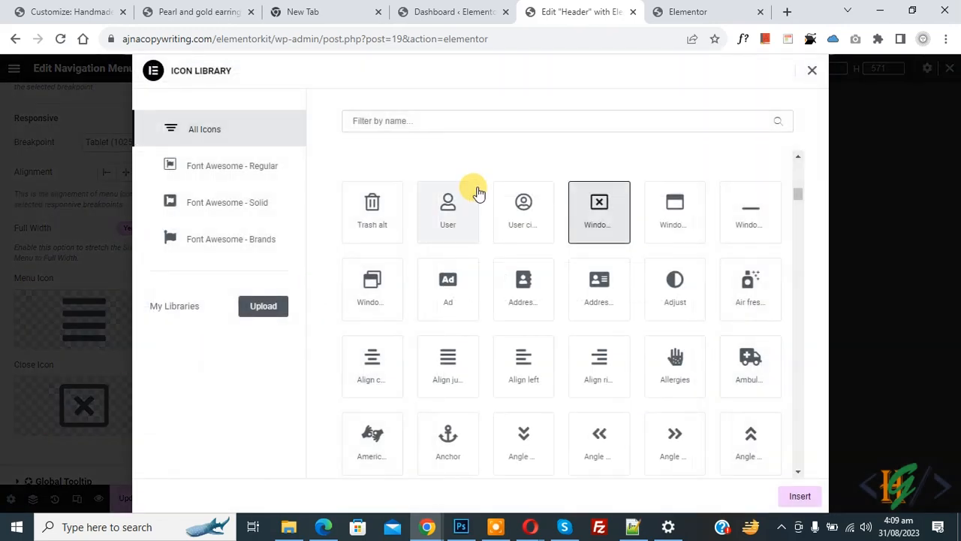
click(461, 121)
text(close)
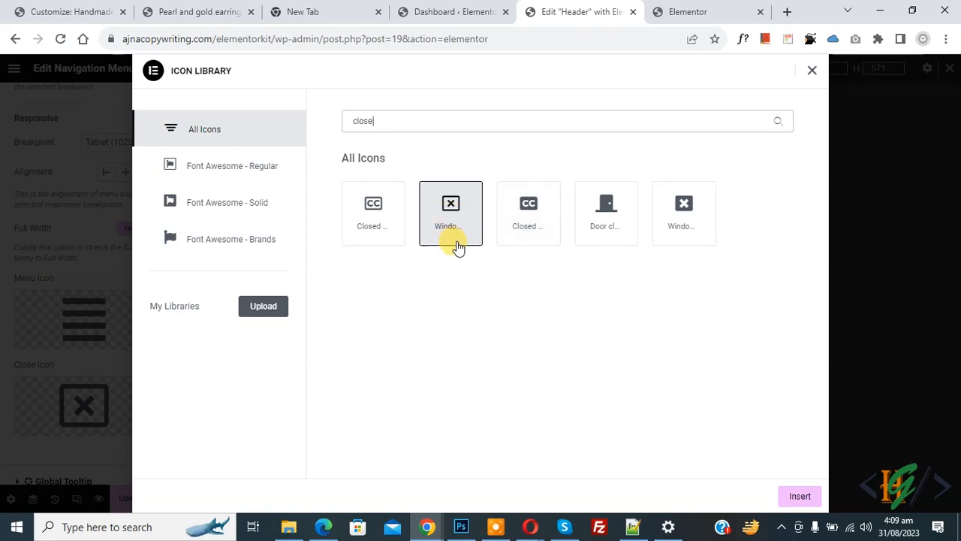
click(810, 71)
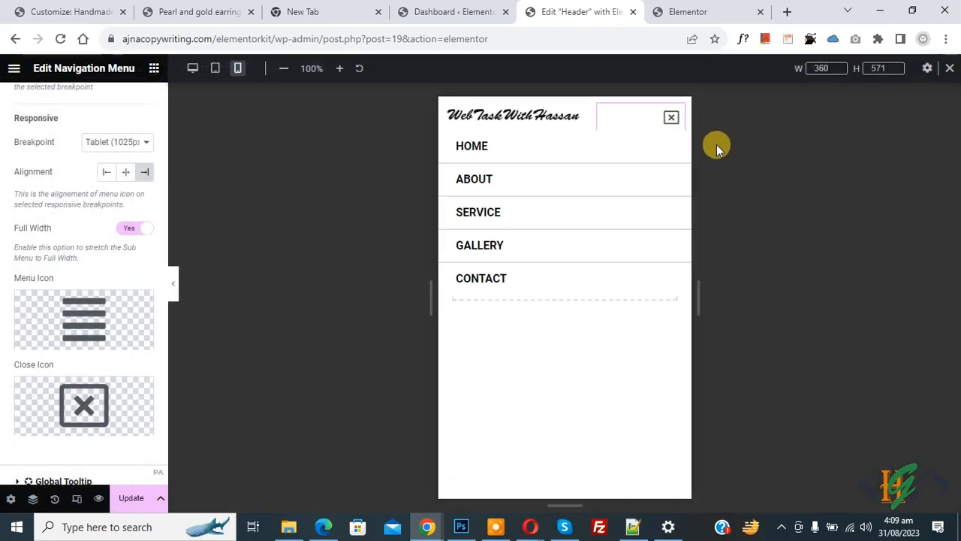
scroll(38, 279, up, 5)
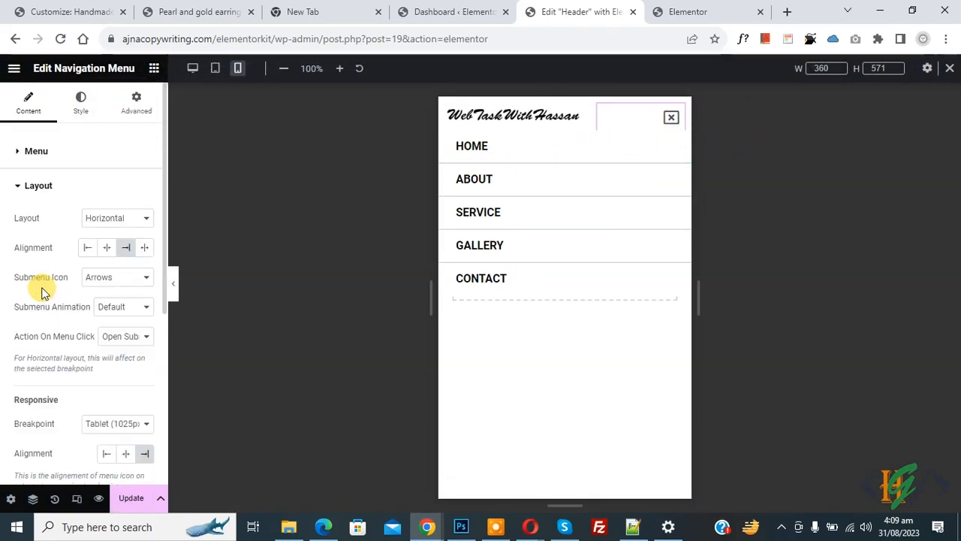
- Set the dropdown menu text colour to black
click(81, 111)
scroll(14, 192, down, 4)
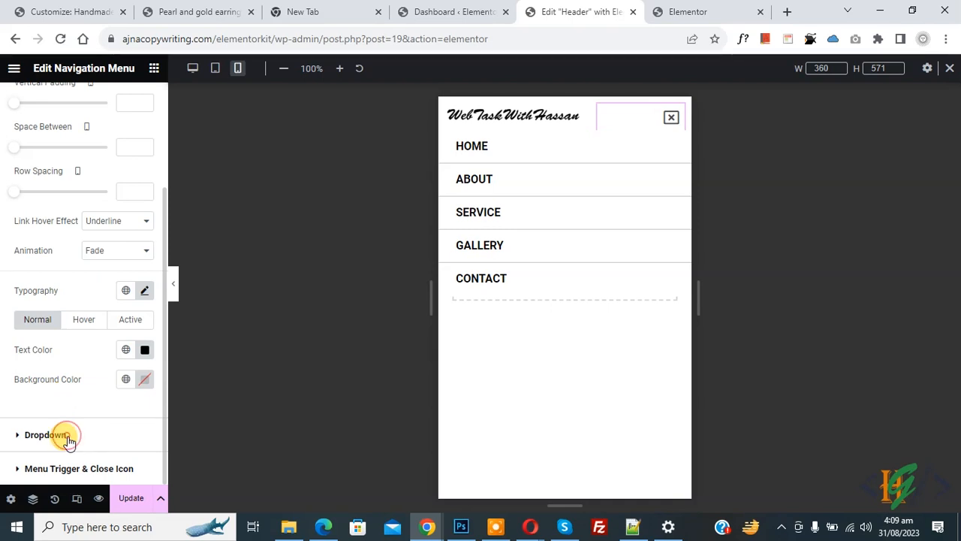
click(68, 441)
scroll(4, 248, down, 2)
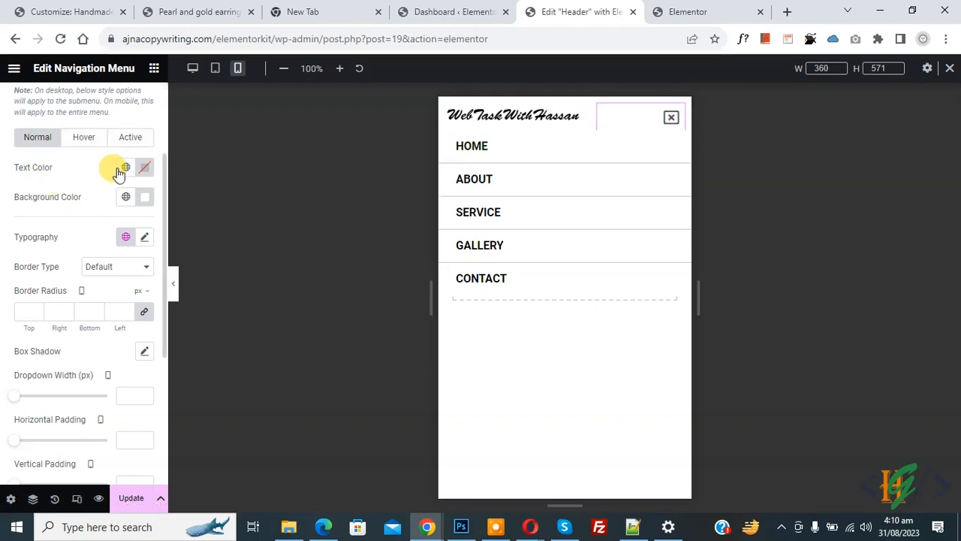
click(144, 167)
mouse_move(155, 272)
mouse_down()
mouse_move(211, 248)
mouse_move(150, 265)
mouse_move(153, 283)
mouse_move(188, 261)
mouse_up()
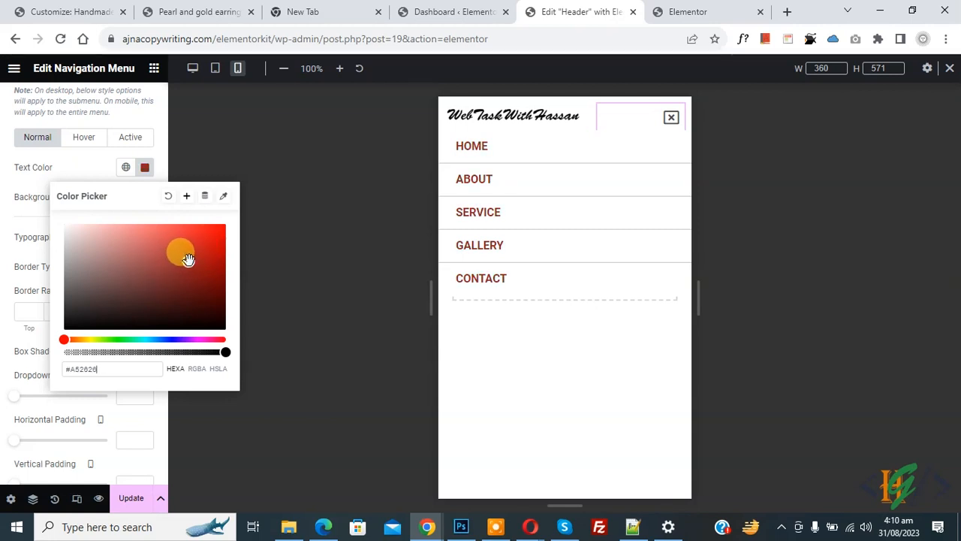
drag(86, 297, 56, 329)
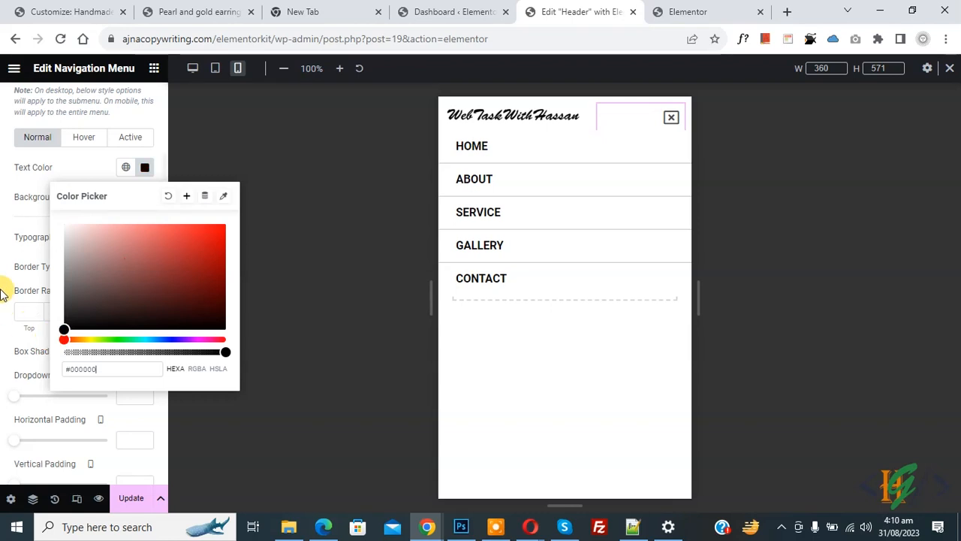
click(3, 243)
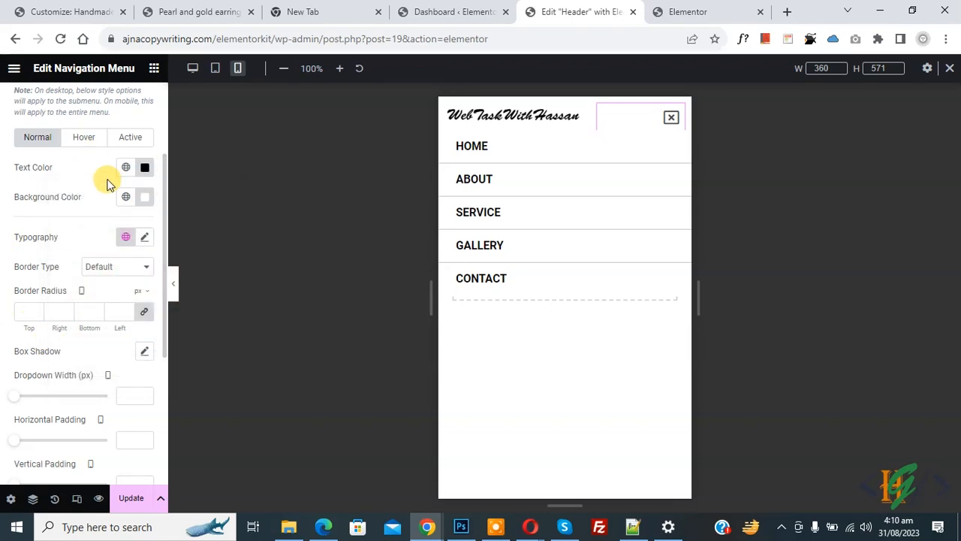
- Make the dropdown menu item background white
click(144, 196)
click(188, 270)
click(177, 281)
mouse_move(125, 311)
mouse_down()
mouse_move(99, 272)
mouse_move(57, 245)
mouse_up()
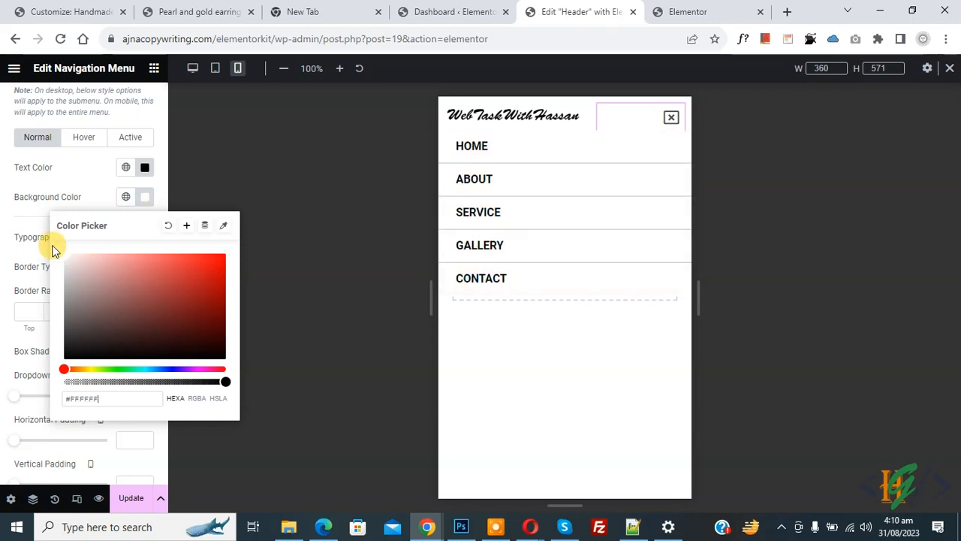
click(17, 223)
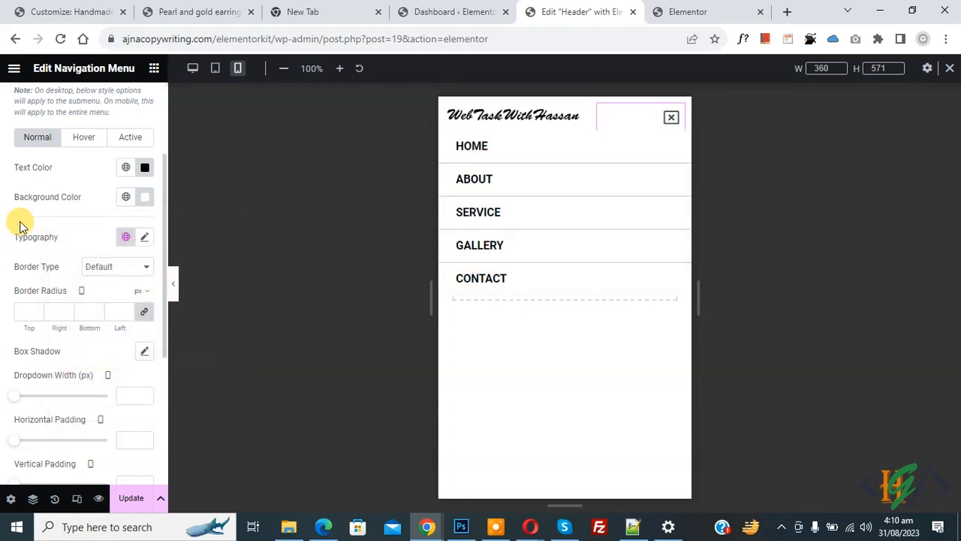
- Set the dropdown items' Border Type to None
click(84, 142)
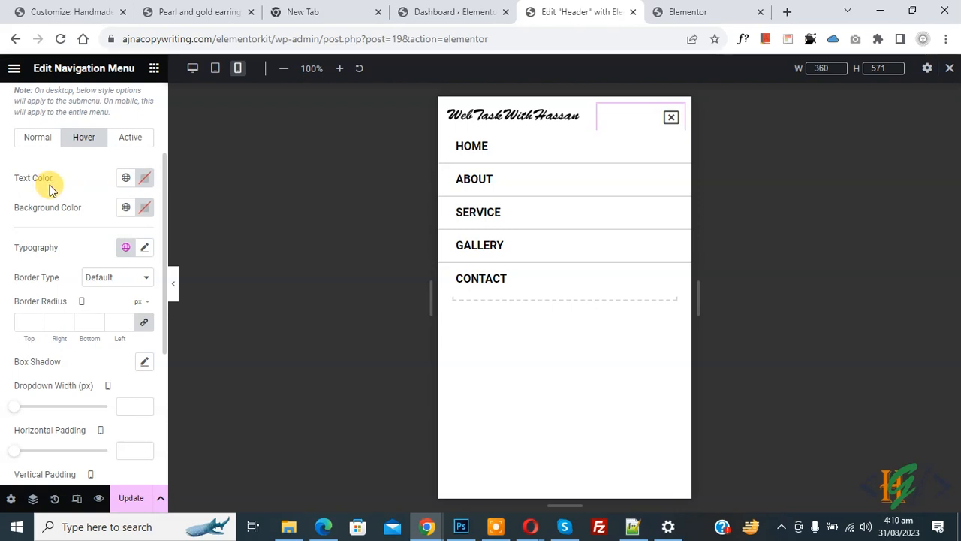
click(129, 139)
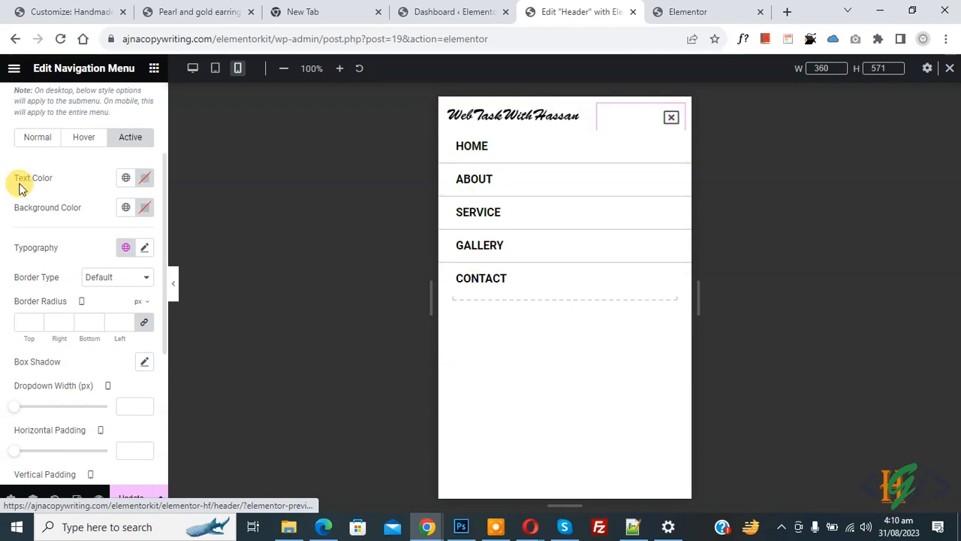
click(105, 277)
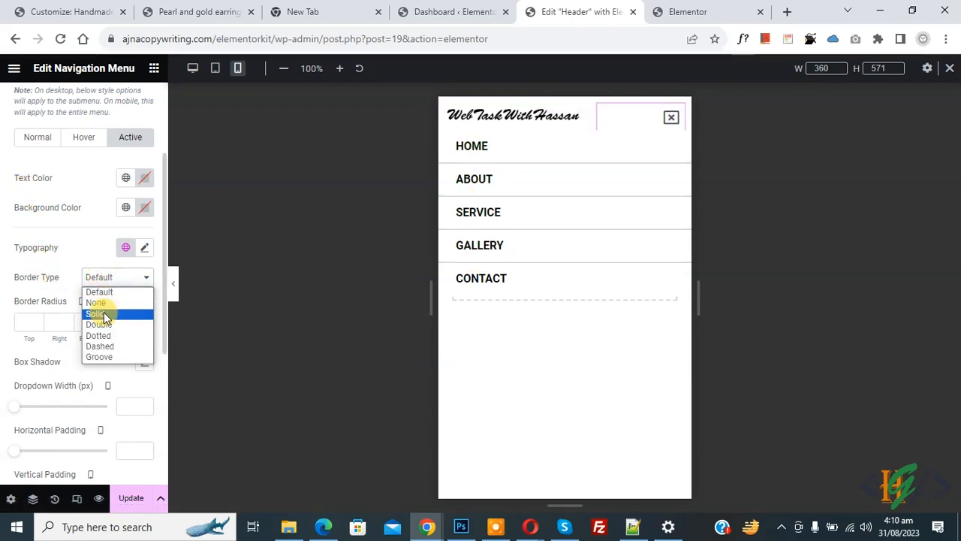
click(104, 312)
click(101, 283)
click(99, 291)
click(99, 278)
click(104, 304)
- Clear the dropdown width and the item horizontal and vertical paddings
scroll(6, 255, down, 2)
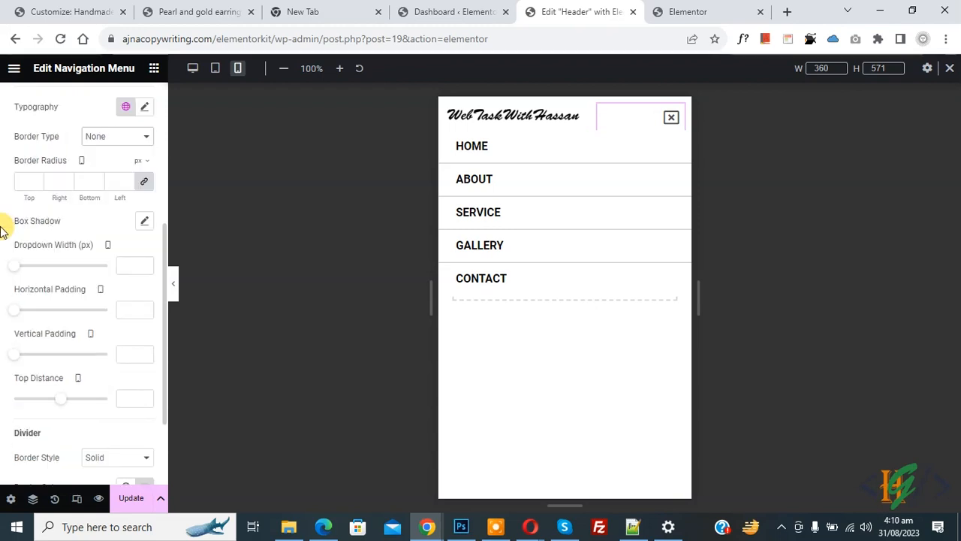
drag(13, 271, 35, 274)
key(ctrl+z)
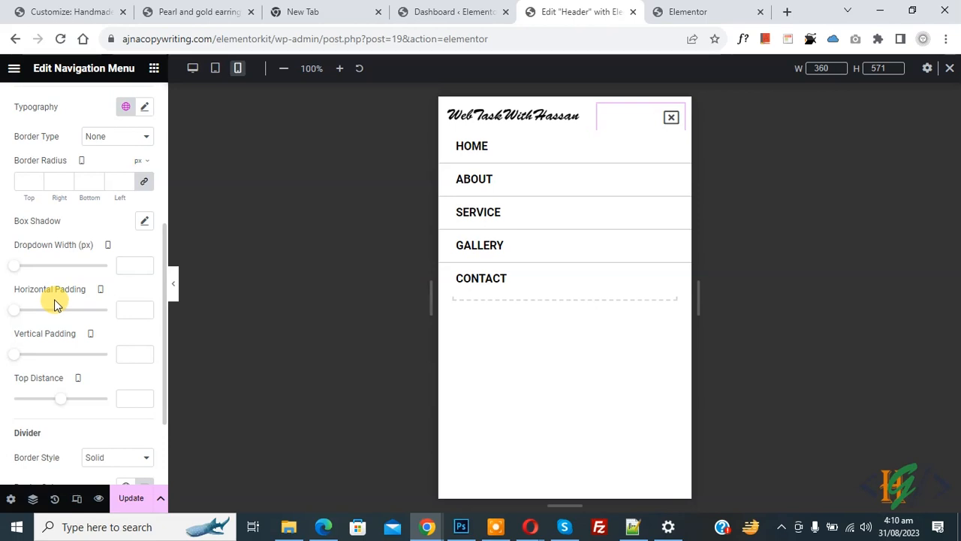
mouse_move(42, 366)
mouse_down()
mouse_move(52, 365)
mouse_move(37, 365)
mouse_up()
drag(14, 311, 46, 322)
double_click(130, 310)
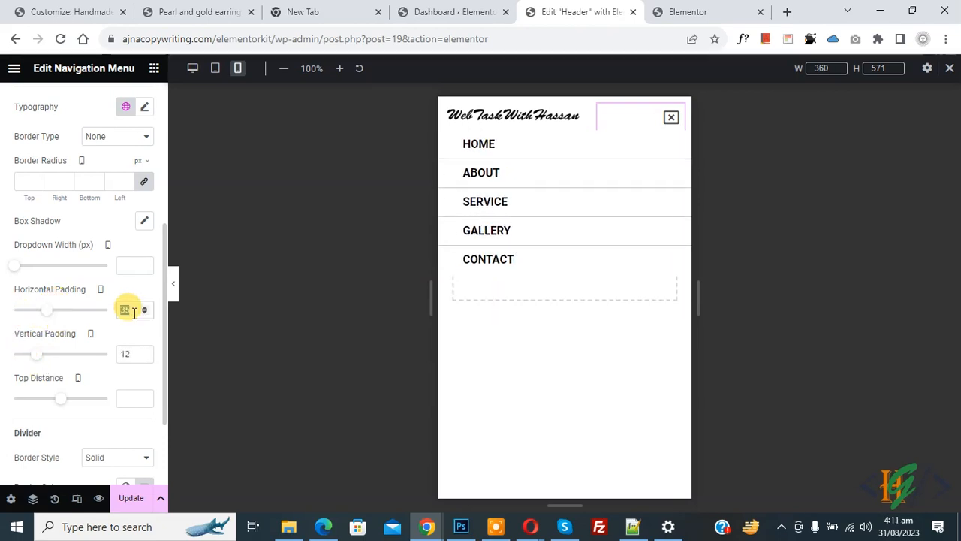
key(BackSpace)
double_click(129, 353)
key(BackSpace)
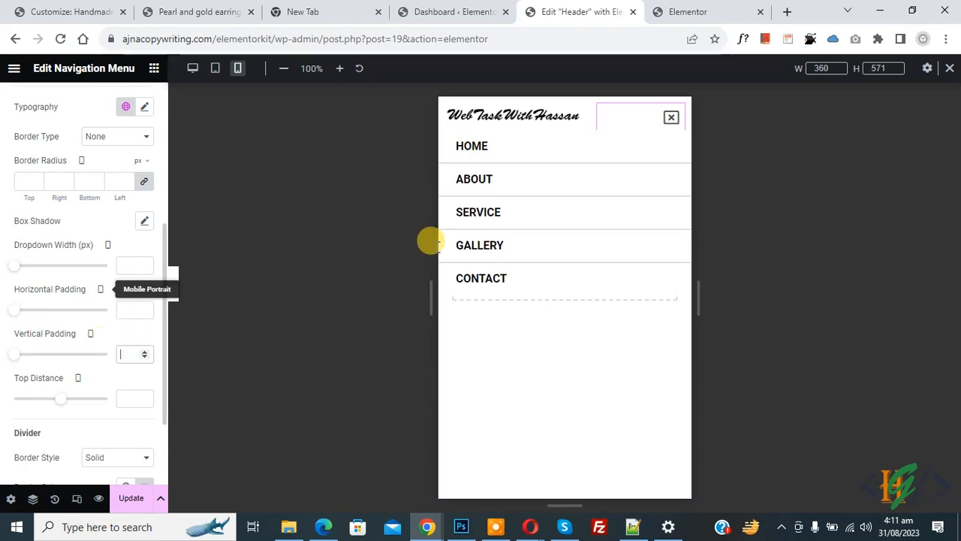
- Set the dropdown Top Distance to 2 and keep the dividers as solid lines
scroll(96, 307, down, 1)
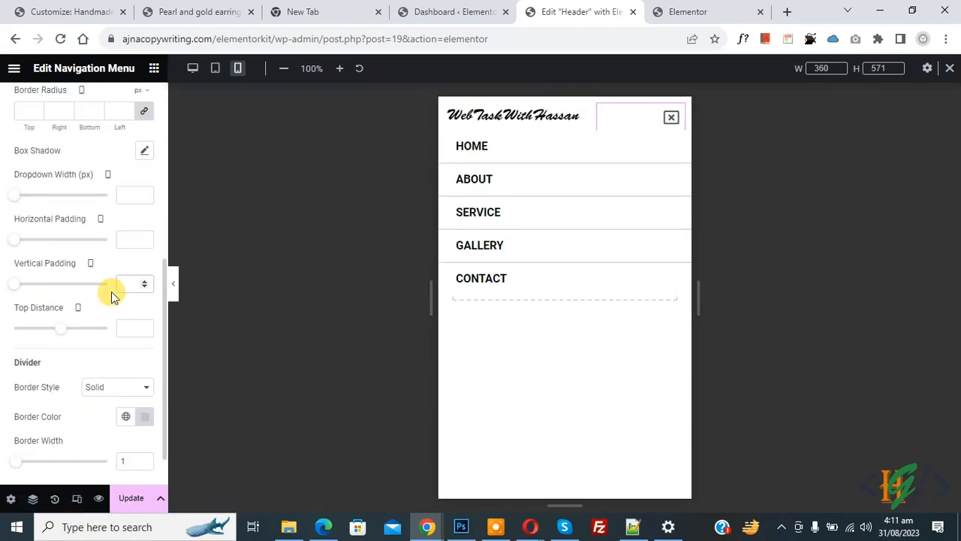
mouse_move(55, 334)
mouse_down()
mouse_move(90, 337)
mouse_move(58, 336)
mouse_up()
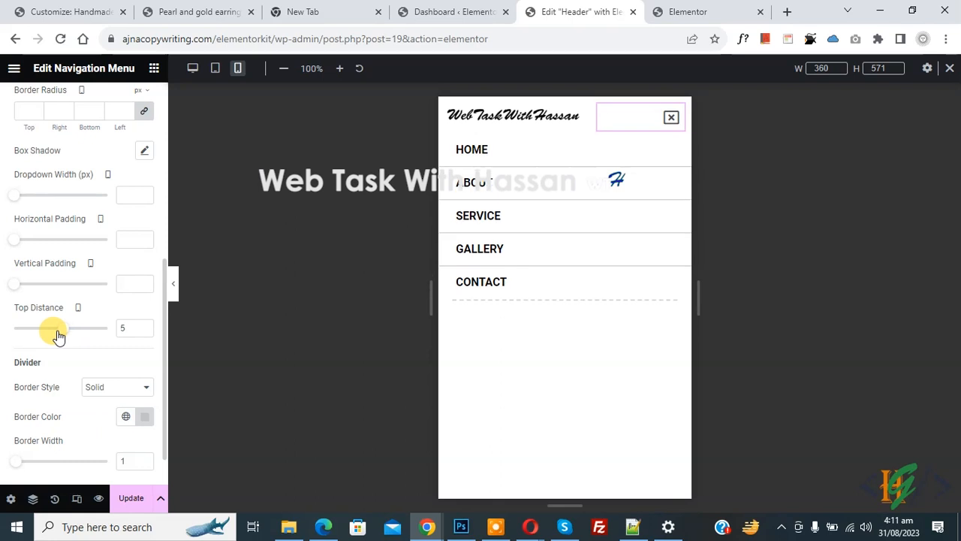
scroll(30, 324, down, 1)
click(102, 341)
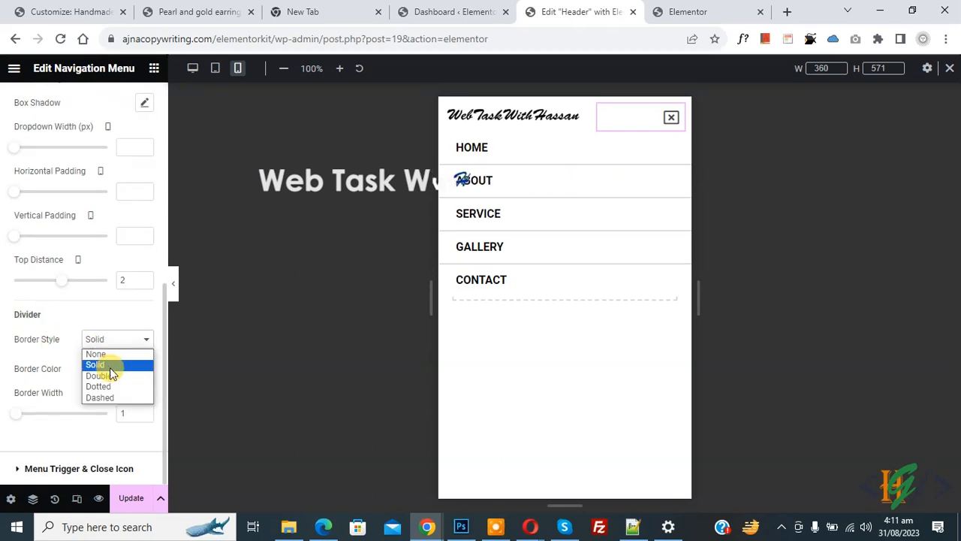
click(105, 375)
click(95, 338)
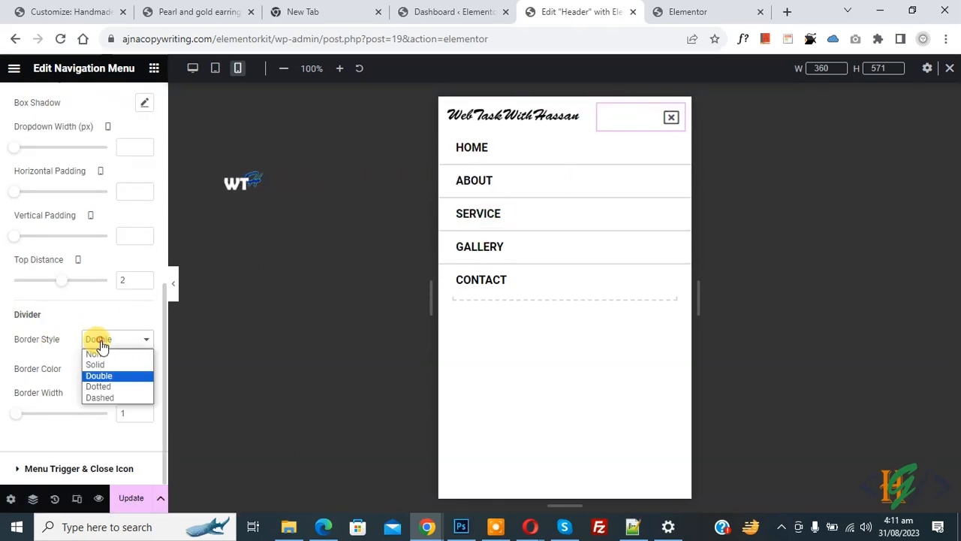
click(105, 365)
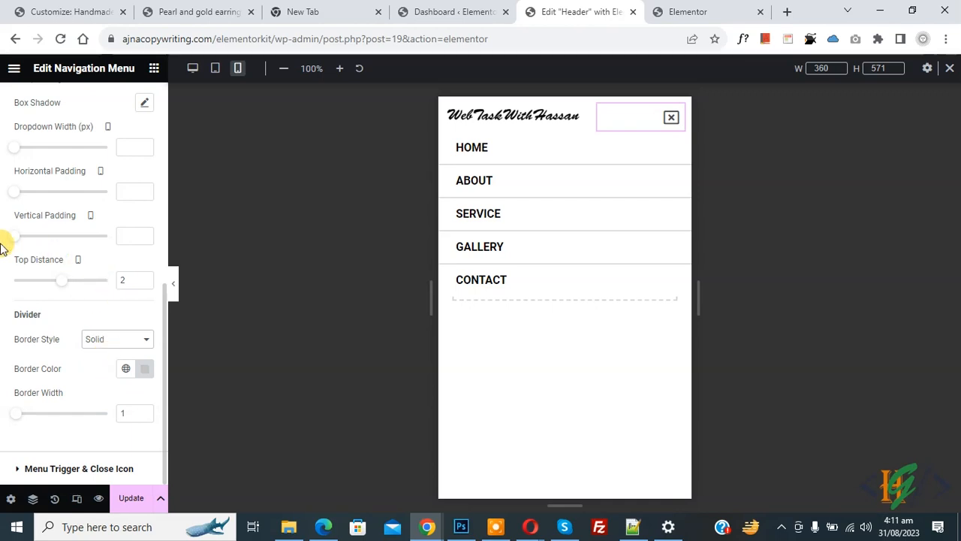
click(64, 468)
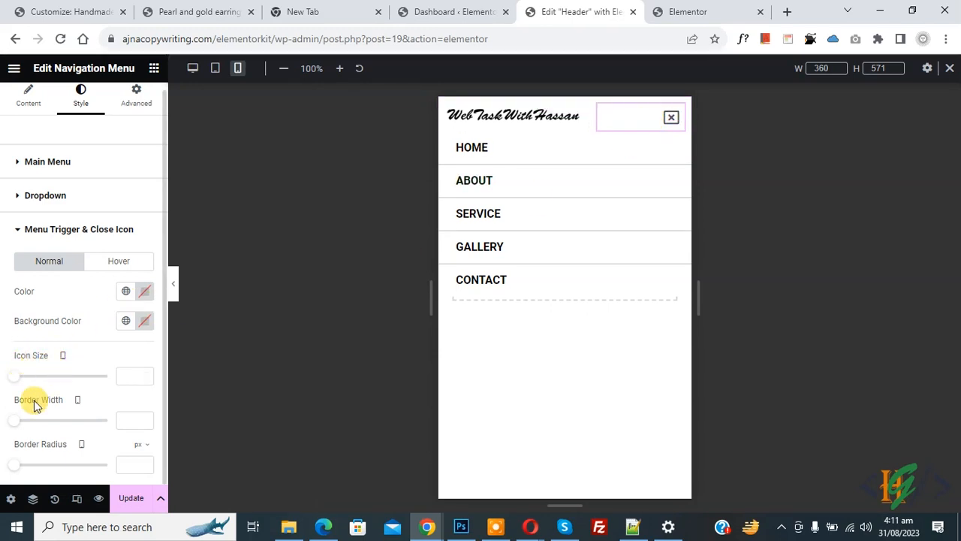
- Color the mobile menu close icon red (#C90E0E), update the header, and return to desktop preview
drag(19, 383, 66, 386)
key(ctrl+z)
click(145, 293)
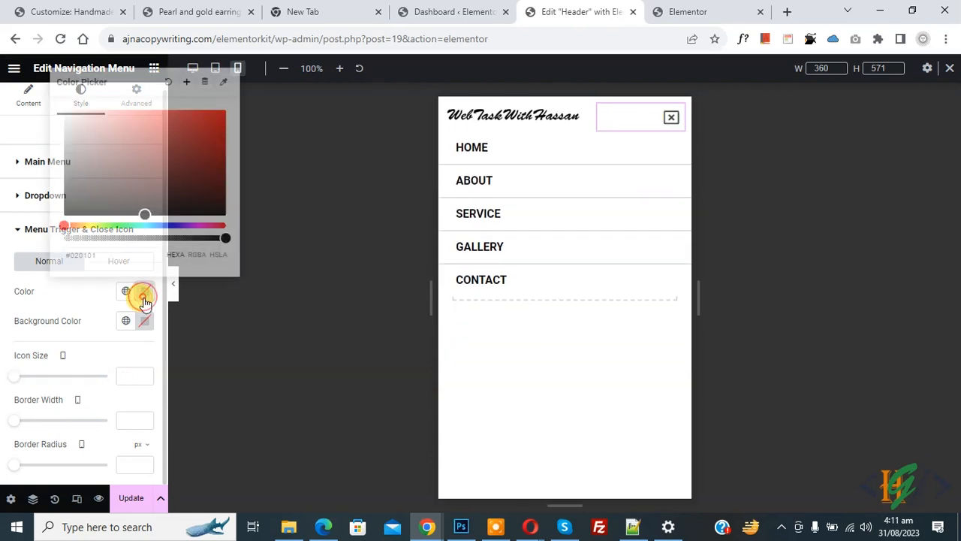
click(214, 136)
mouse_move(214, 136)
mouse_down()
mouse_move(197, 138)
mouse_move(215, 133)
mouse_up()
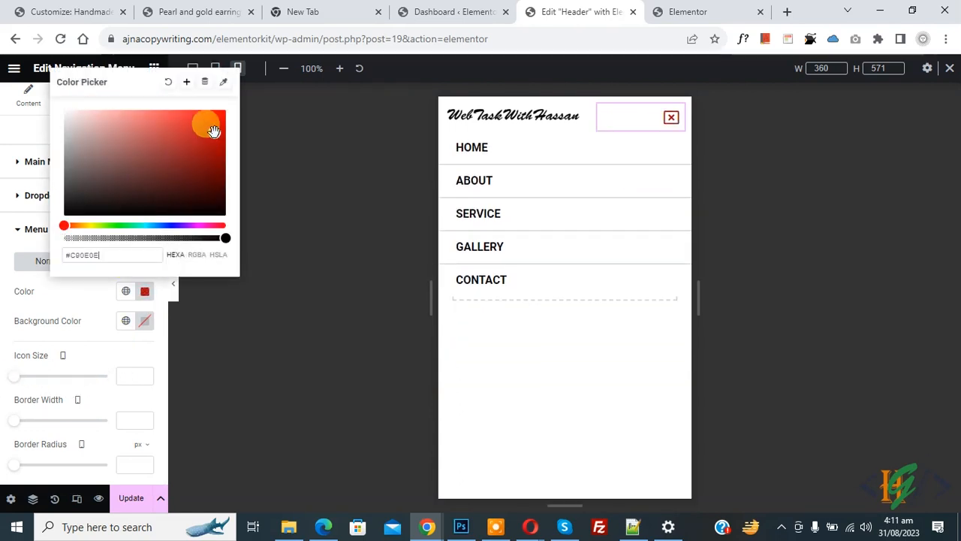
click(3, 320)
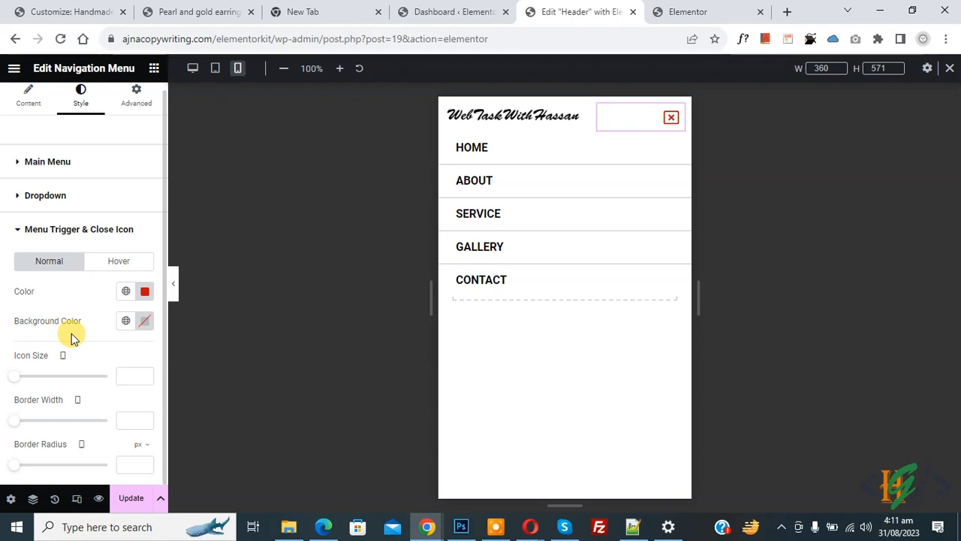
click(129, 499)
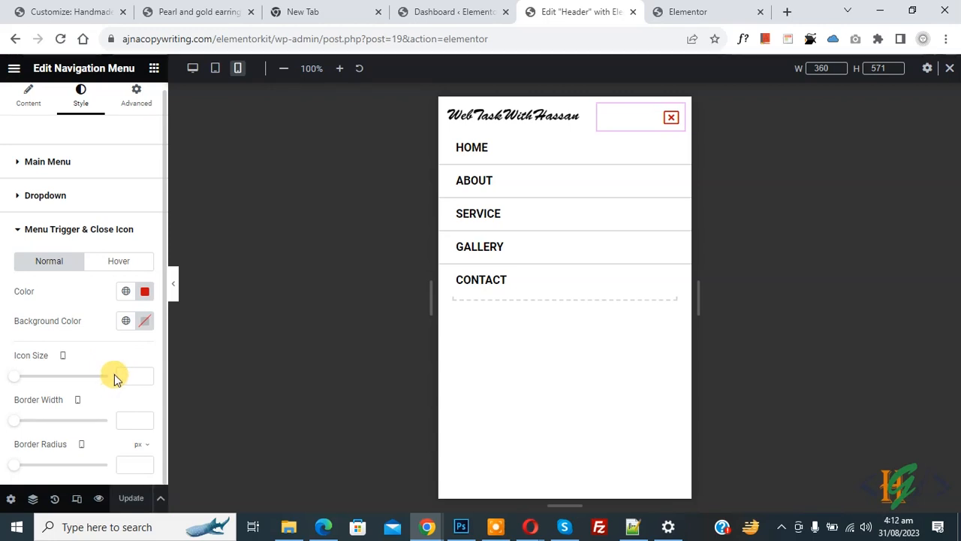
click(193, 69)
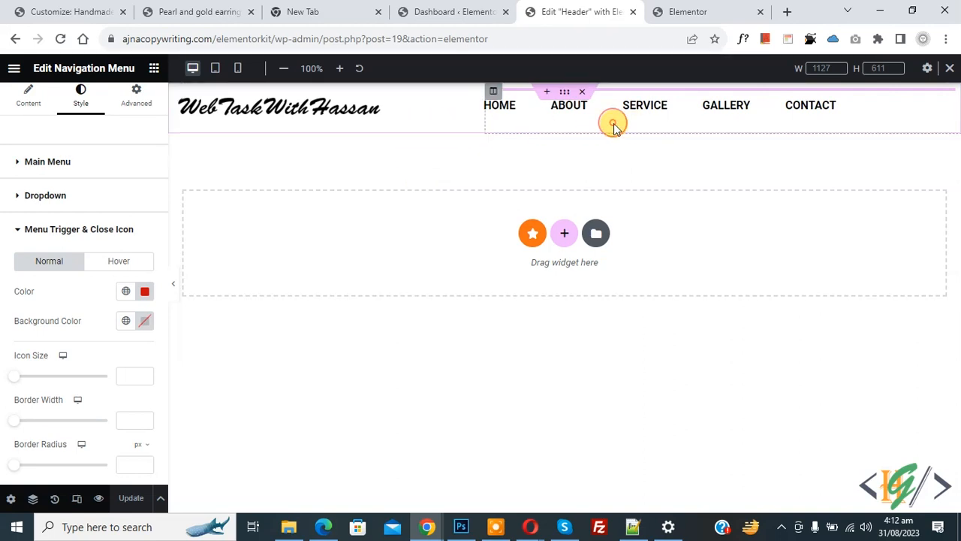
- Right-align the desktop menu items in the Navigation Menu layout settings
click(29, 98)
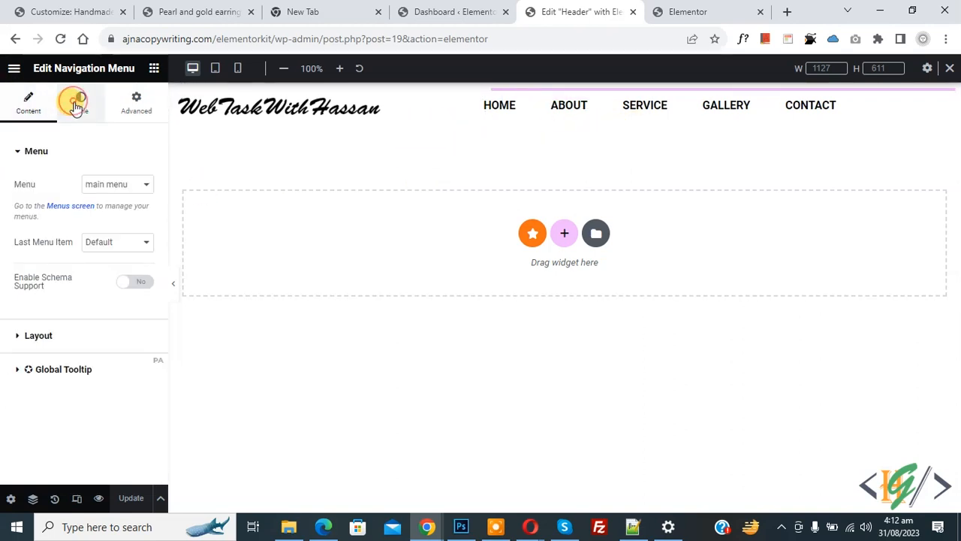
click(81, 102)
click(29, 104)
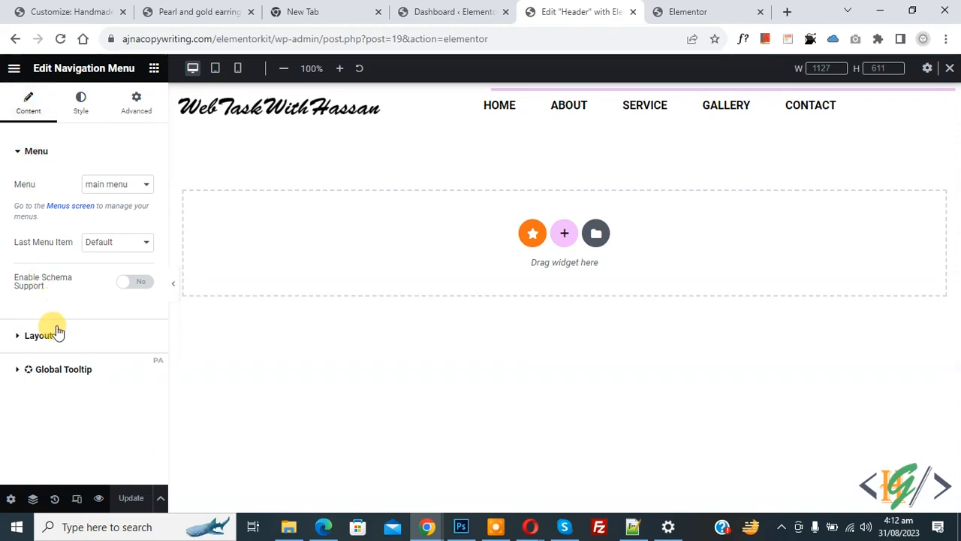
click(57, 336)
click(126, 247)
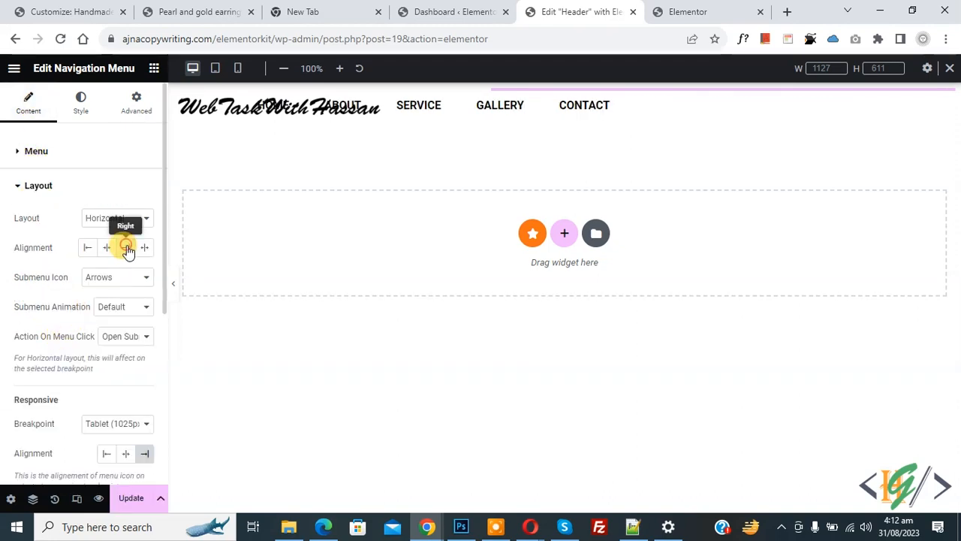
click(529, 131)
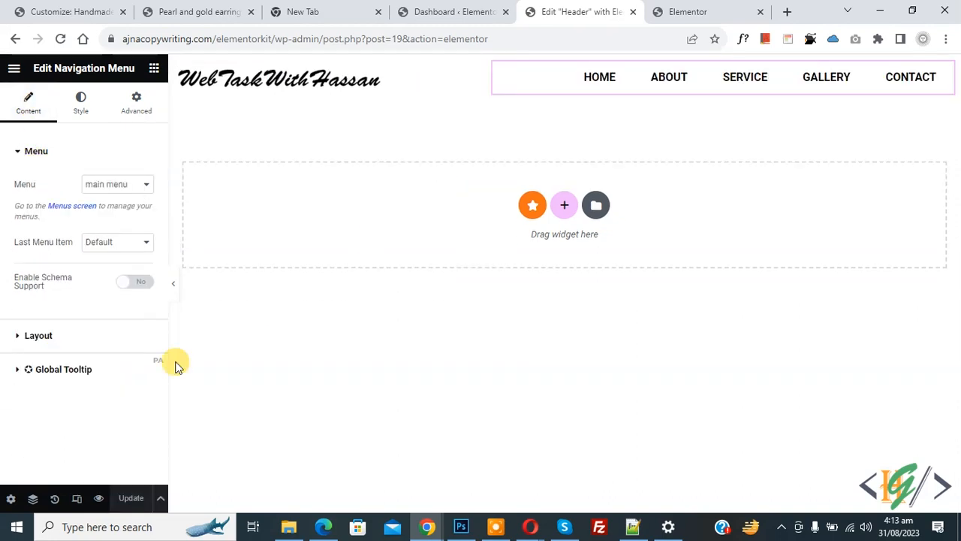
- Select the header section via the structure tree and set its Width to 1320
click(33, 500)
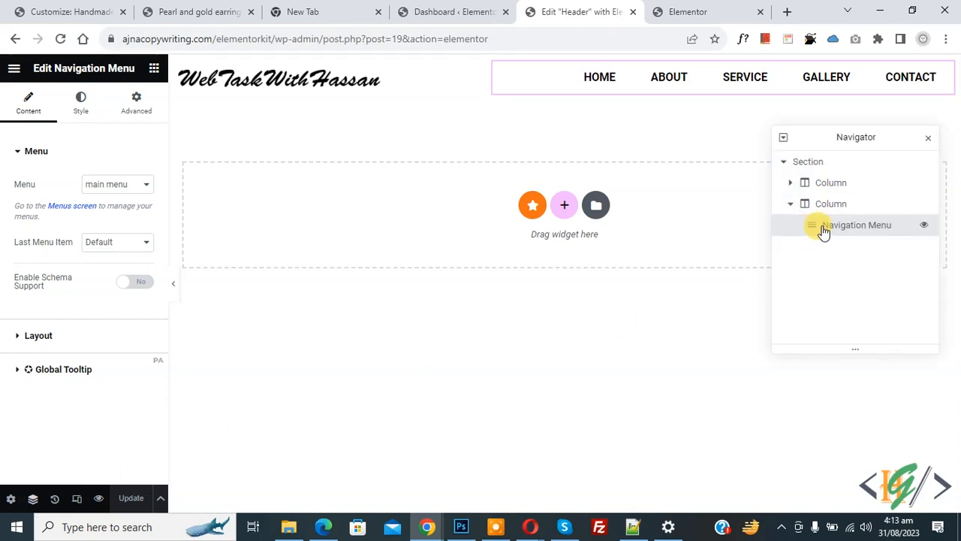
click(790, 182)
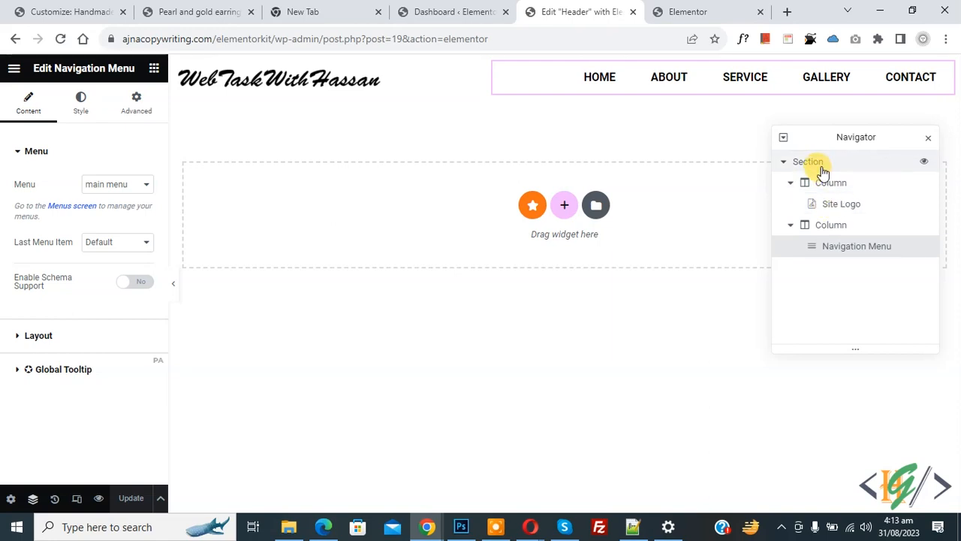
click(821, 166)
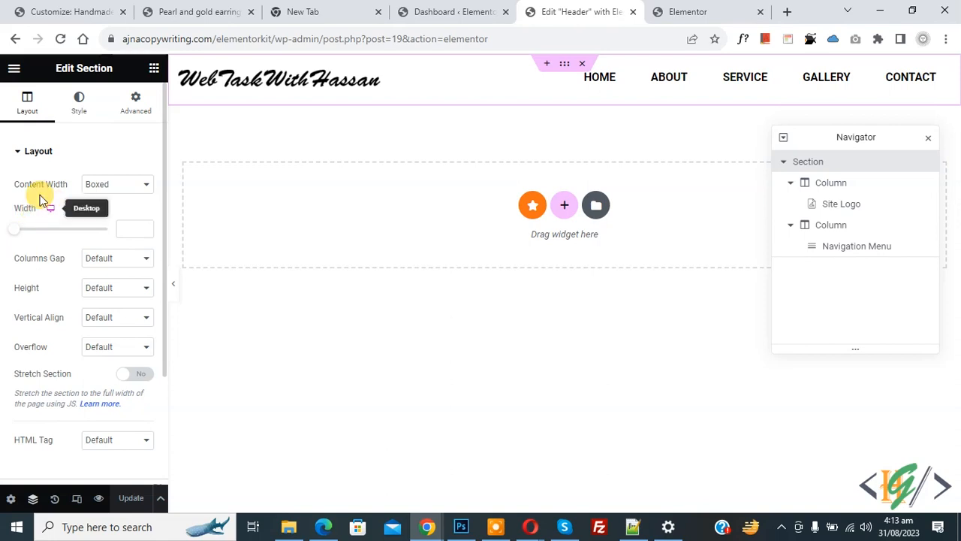
click(138, 228)
text(1)
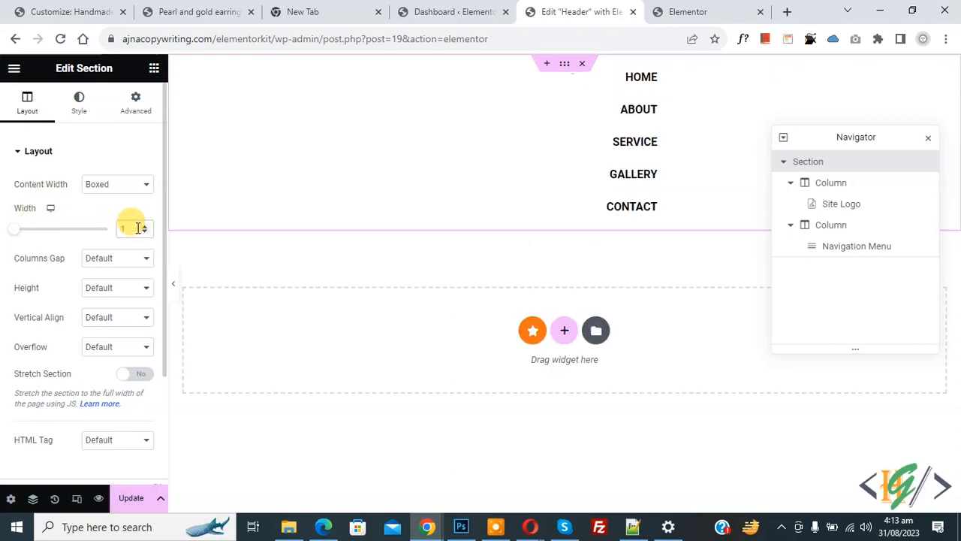
text(320)
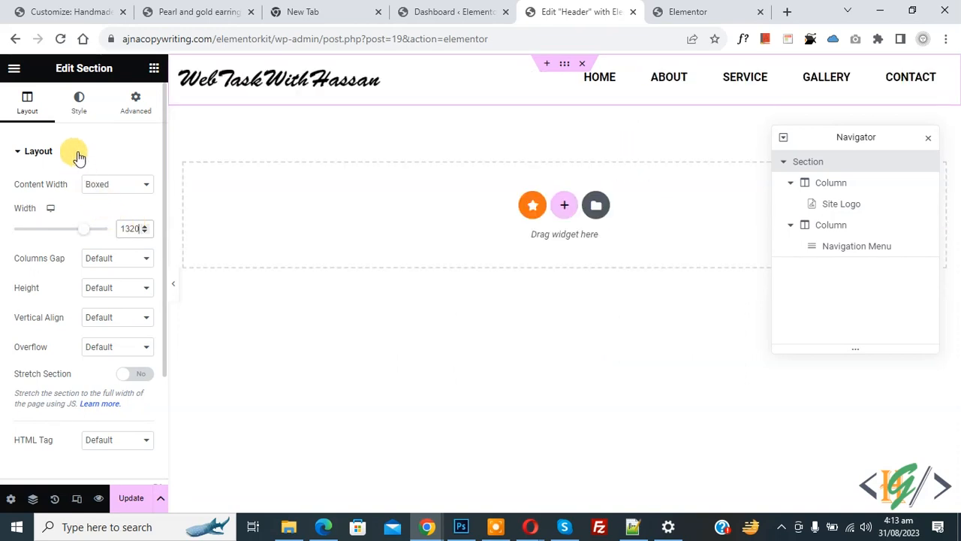
click(87, 111)
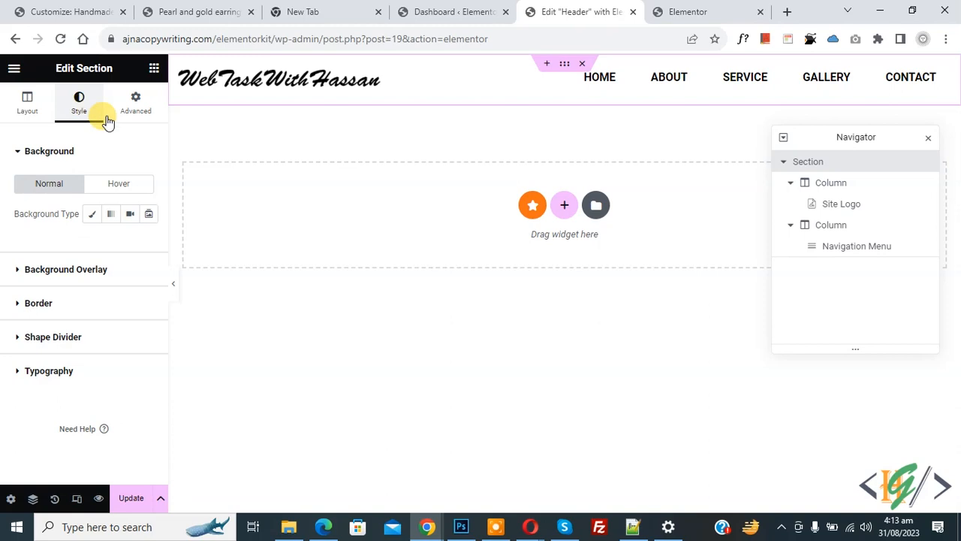
click(135, 106)
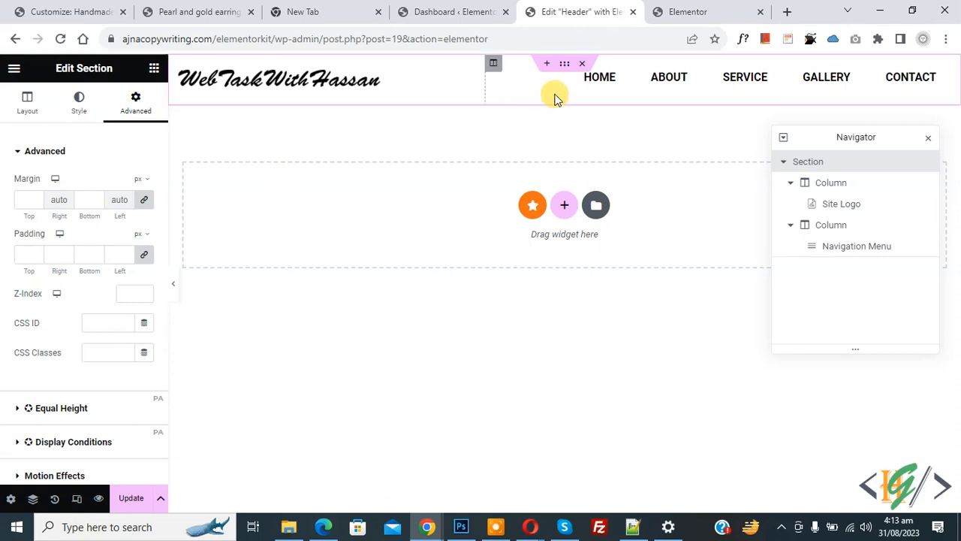
- Check the Navigation Menu's Advanced settings and update the header template
click(528, 88)
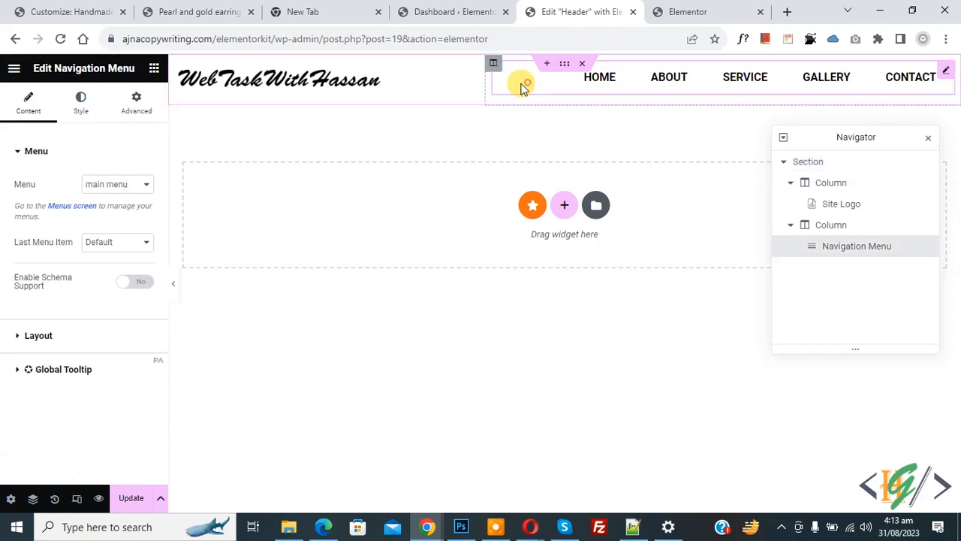
click(136, 114)
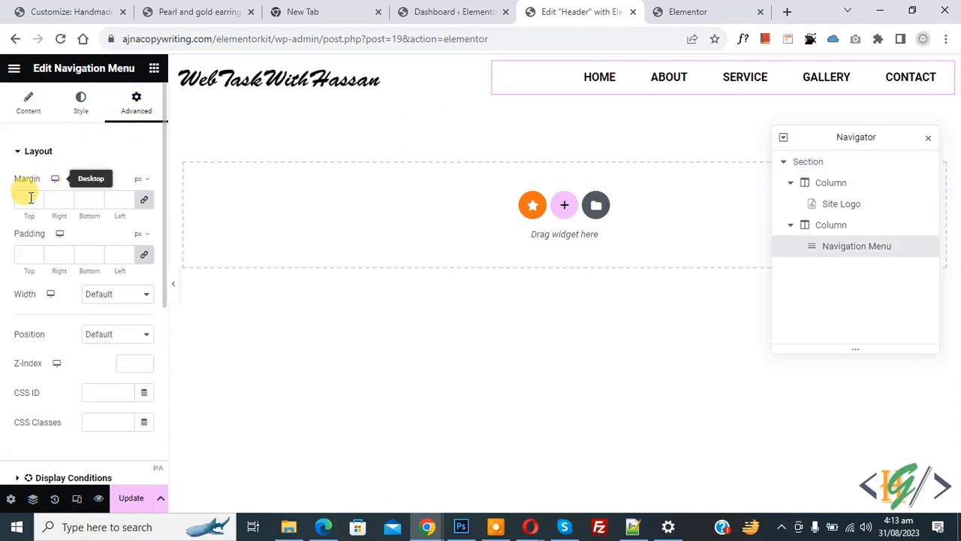
scroll(32, 249, down, 1)
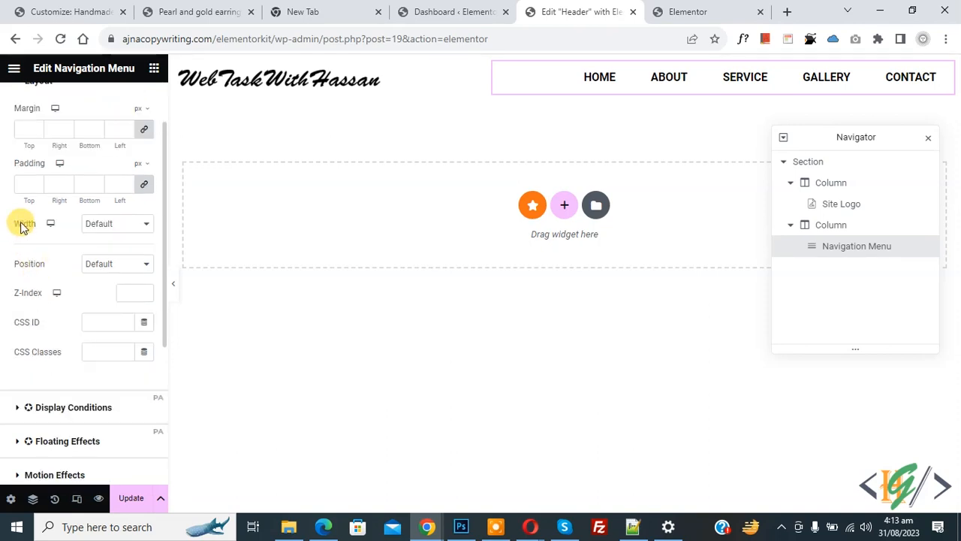
scroll(27, 263, down, 3)
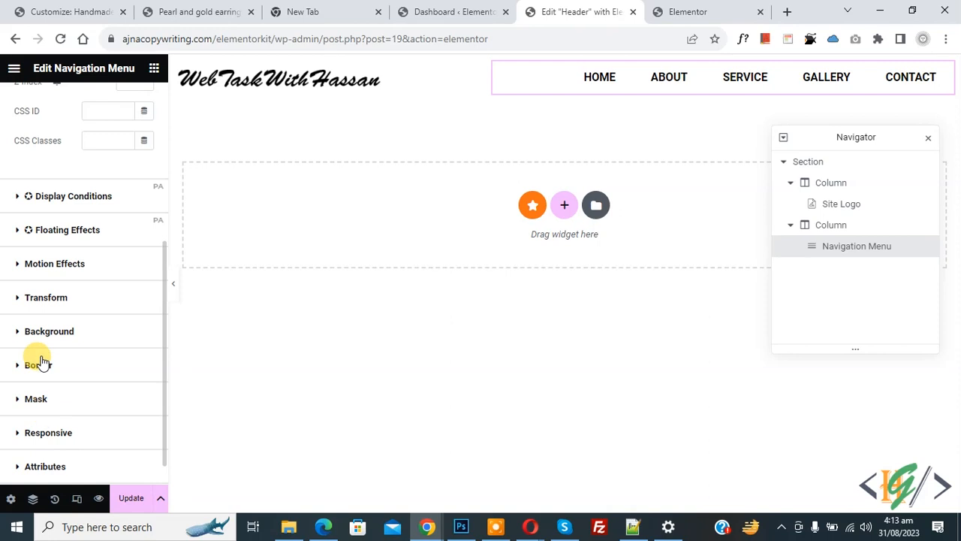
click(129, 498)
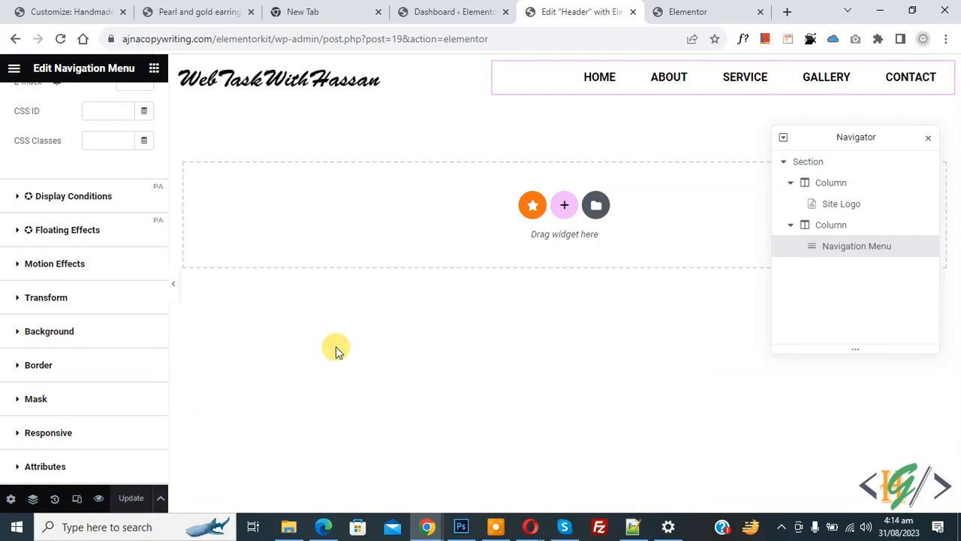
- Reload the live site to check the new logo-and-menu header, then go back to the Dashboard
click(740, 12)
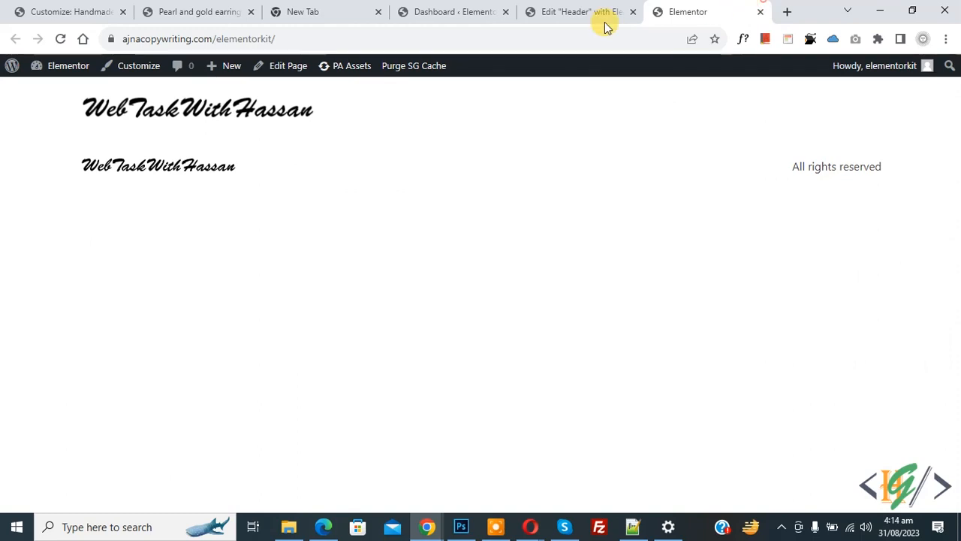
click(62, 40)
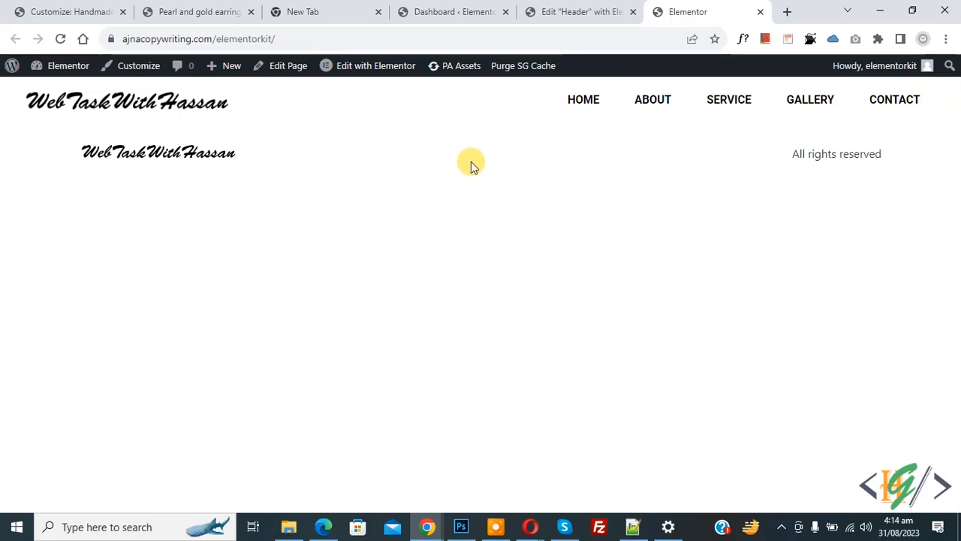
click(478, 12)
scroll(472, 218, down, 2)
- Open the Elementor Header & Footer Builder templates list in a new tab and start a new template
mouse_move(75, 274)
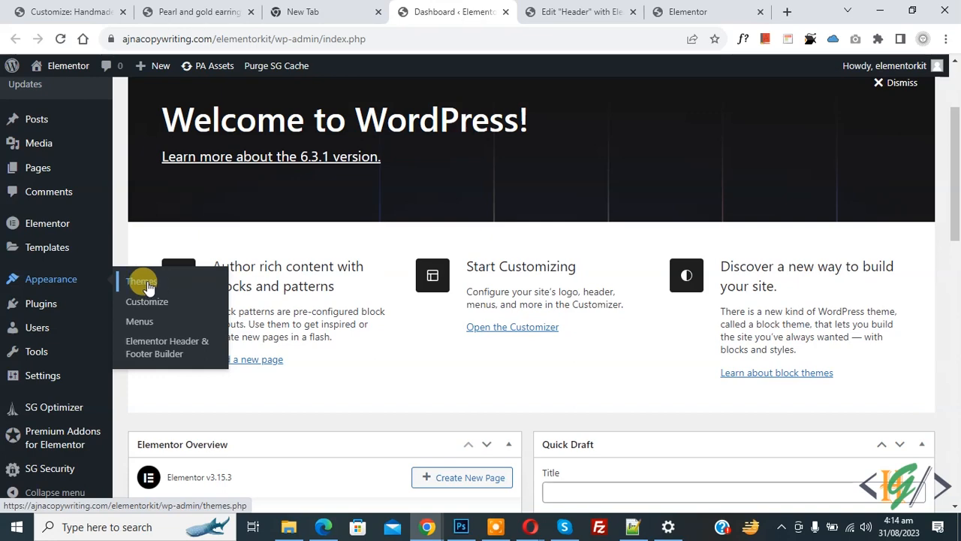
right_click(173, 351)
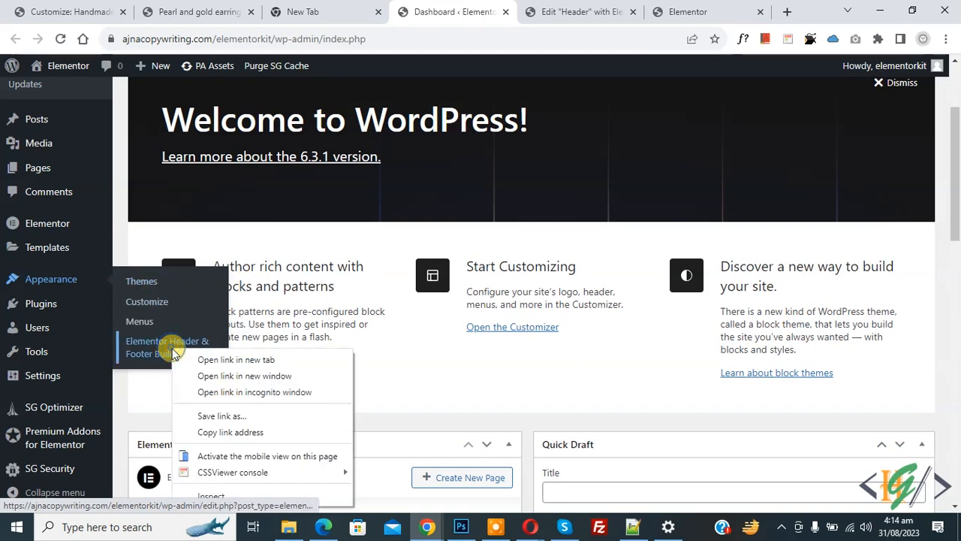
click(214, 359)
click(492, 11)
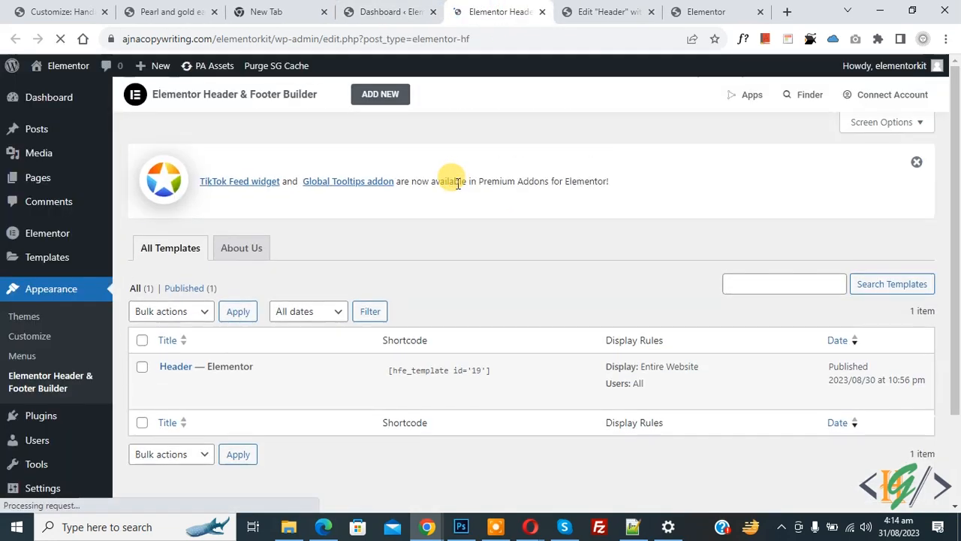
click(380, 94)
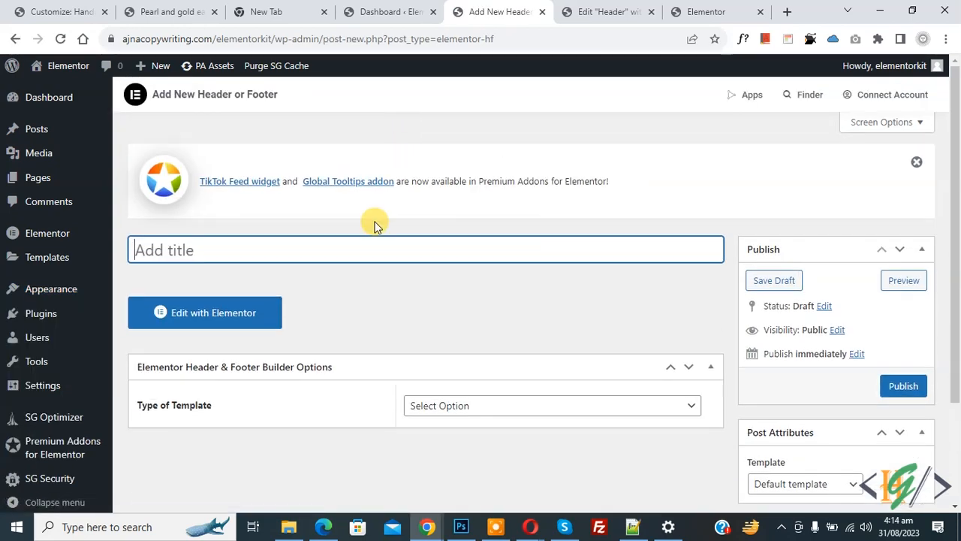
- Publish the template as a Footer on the Entire Website for All user roles
scroll(369, 210, down, 2)
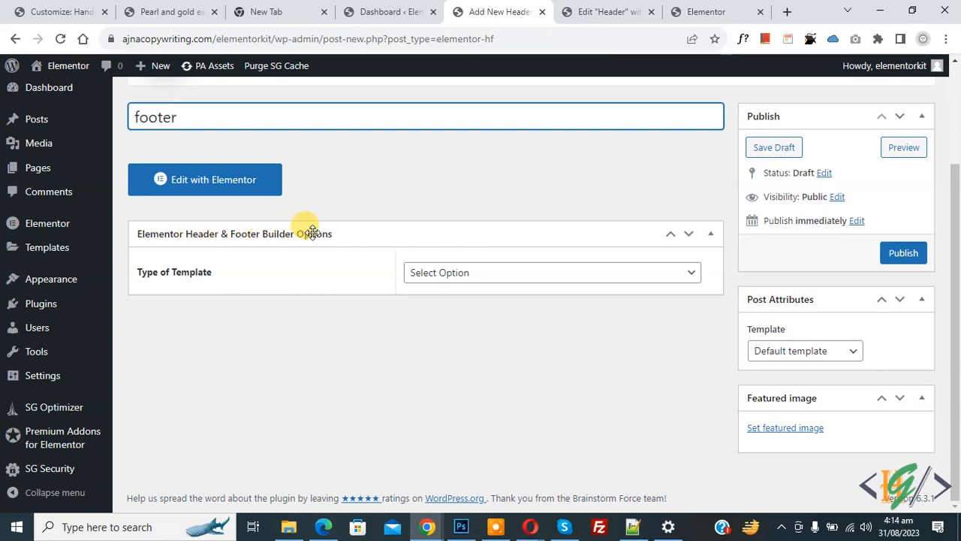
click(456, 275)
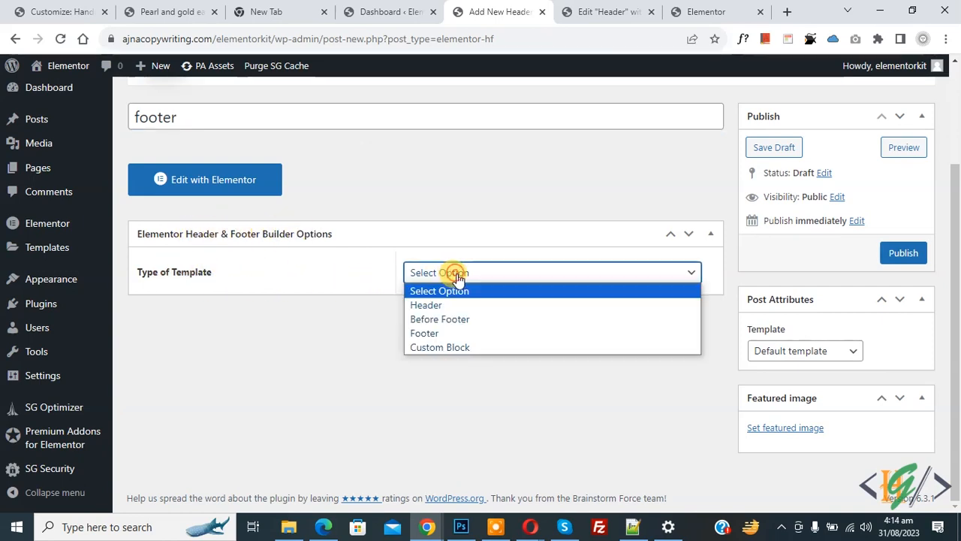
click(446, 331)
click(422, 323)
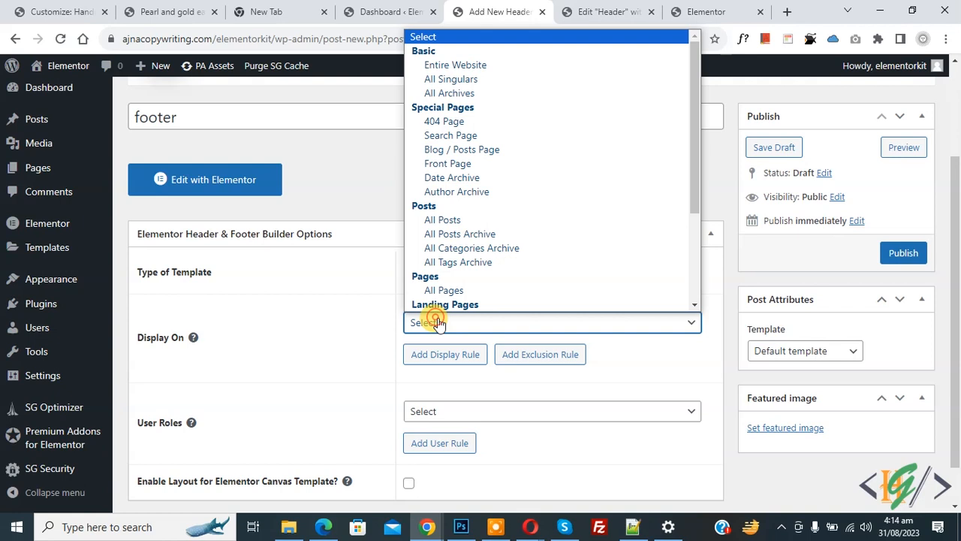
click(455, 65)
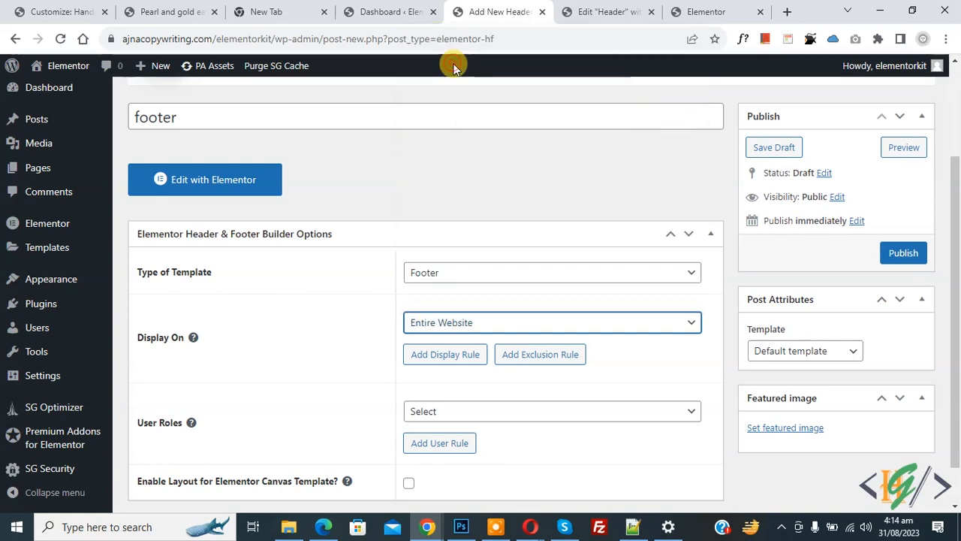
scroll(274, 275, down, 1)
click(438, 366)
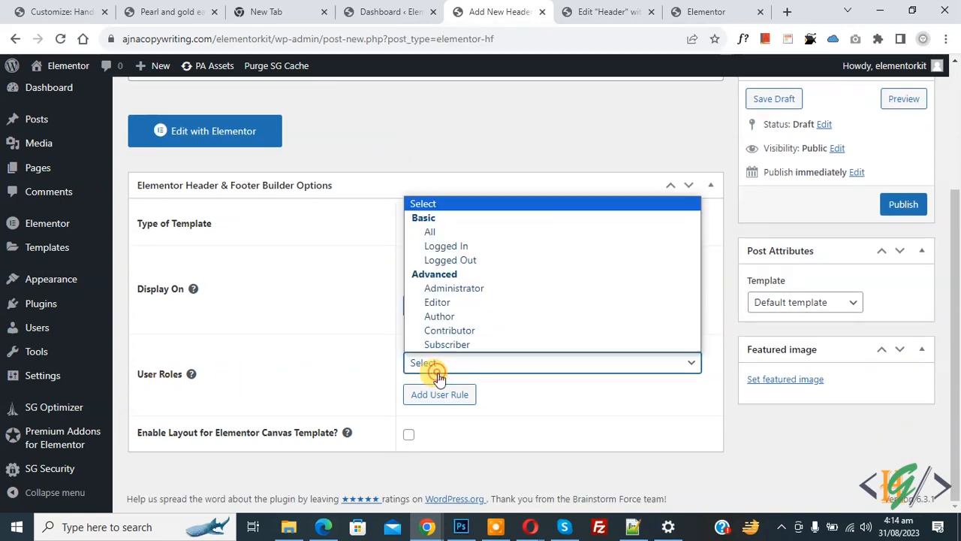
click(444, 231)
click(899, 210)
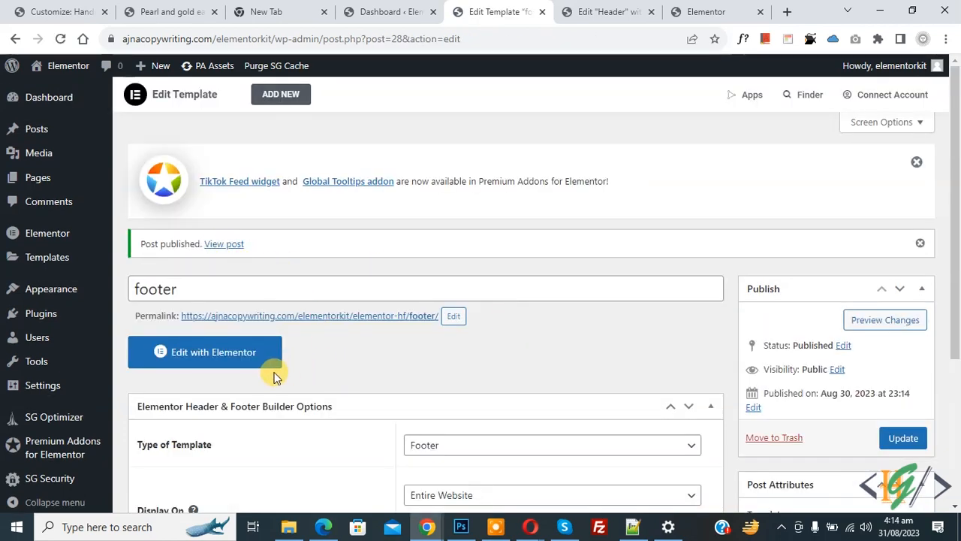
- Open the footer template in Elementor and show the column structures for a first section
click(235, 364)
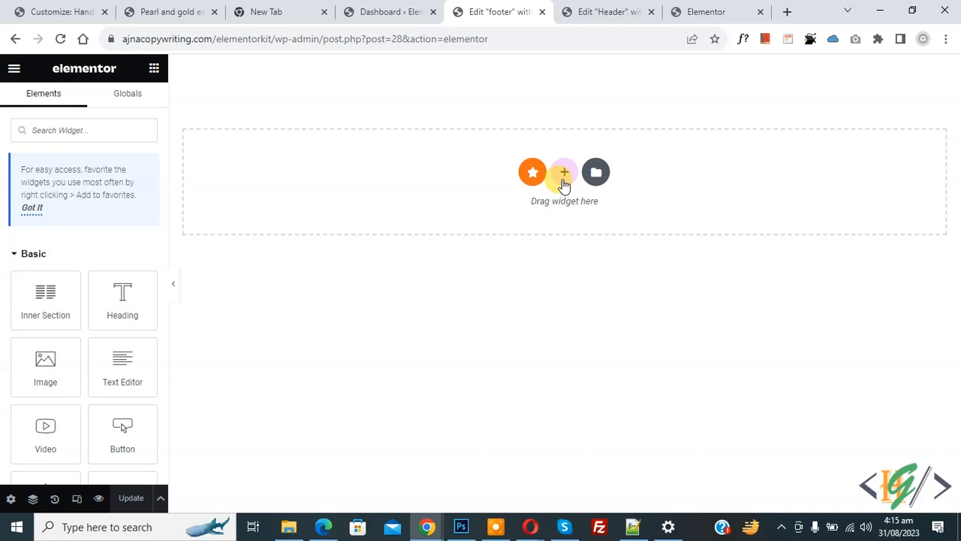
click(564, 176)
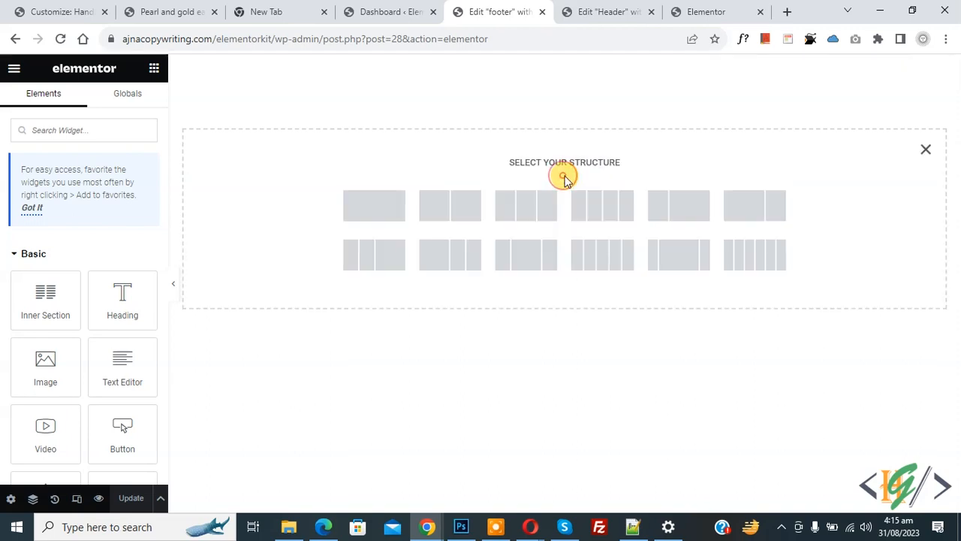
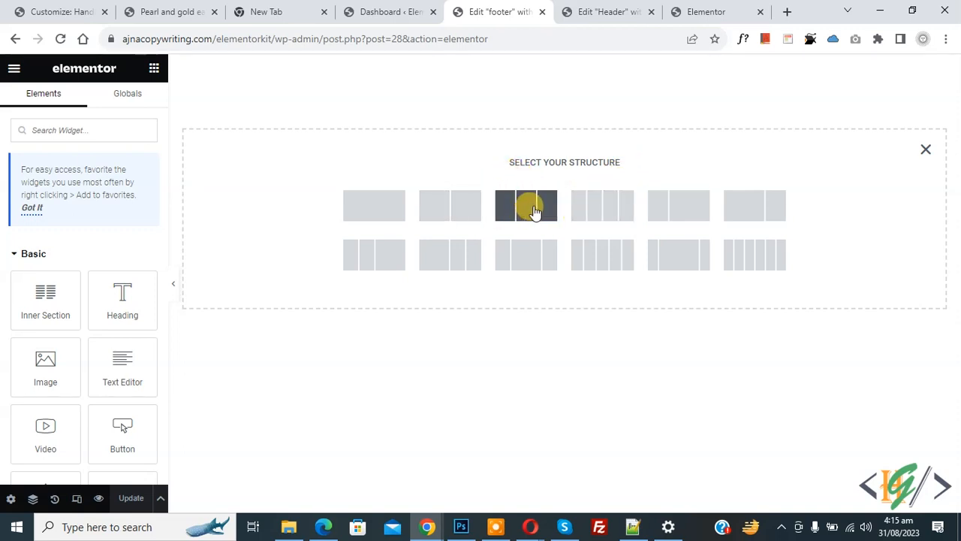
- Create a two-column footer section with a classic black (#000000) background
click(451, 213)
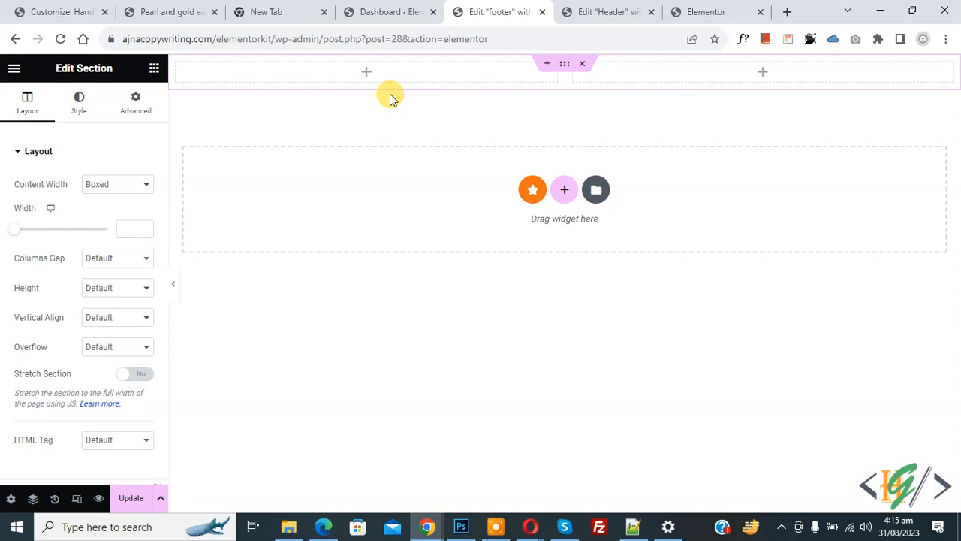
click(364, 72)
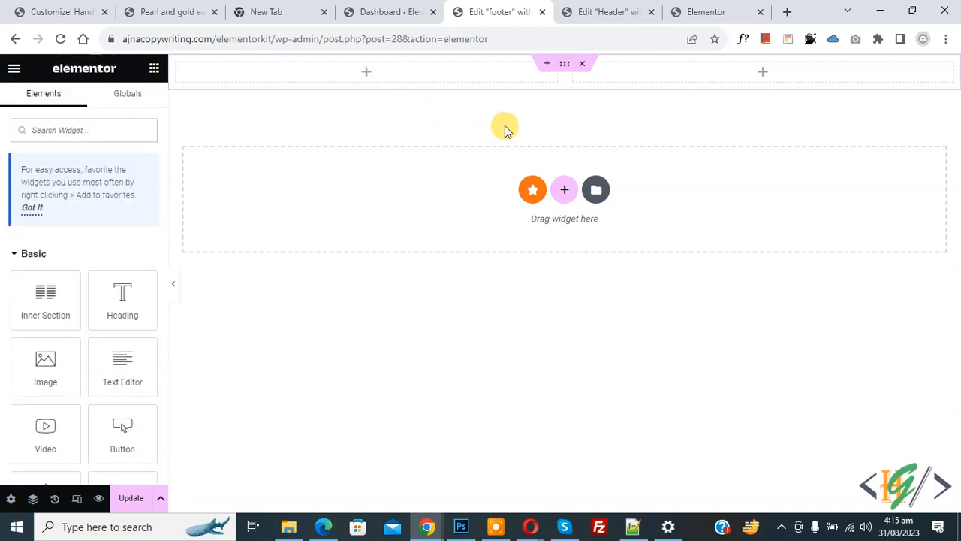
click(566, 66)
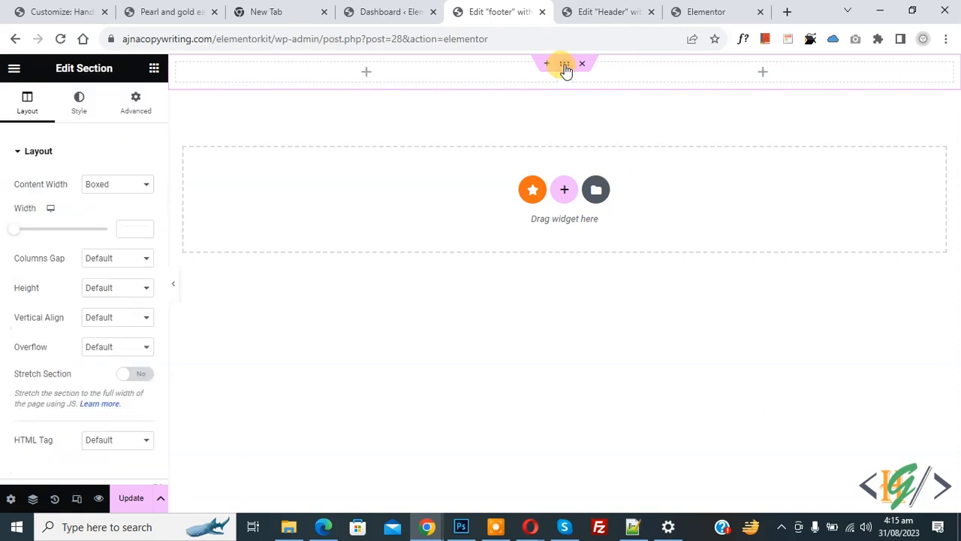
click(81, 105)
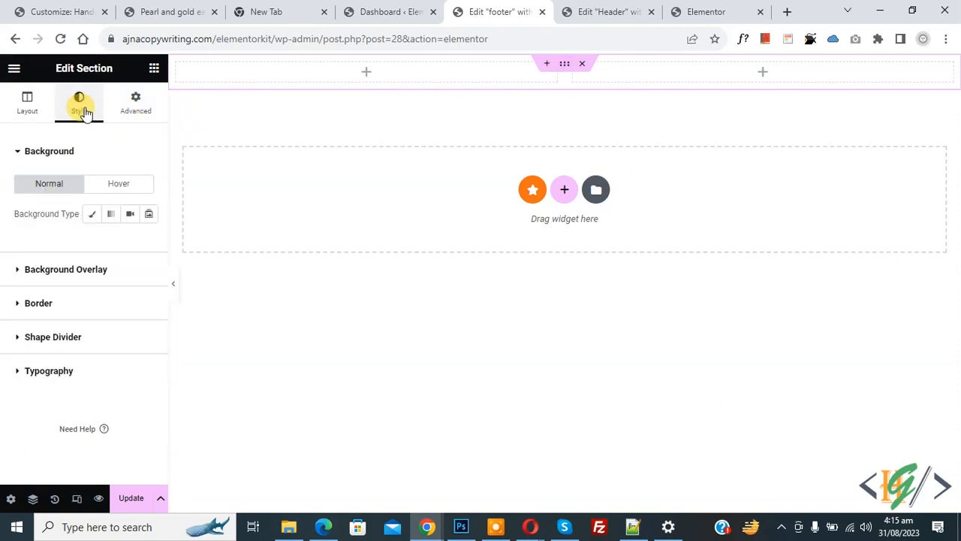
click(89, 216)
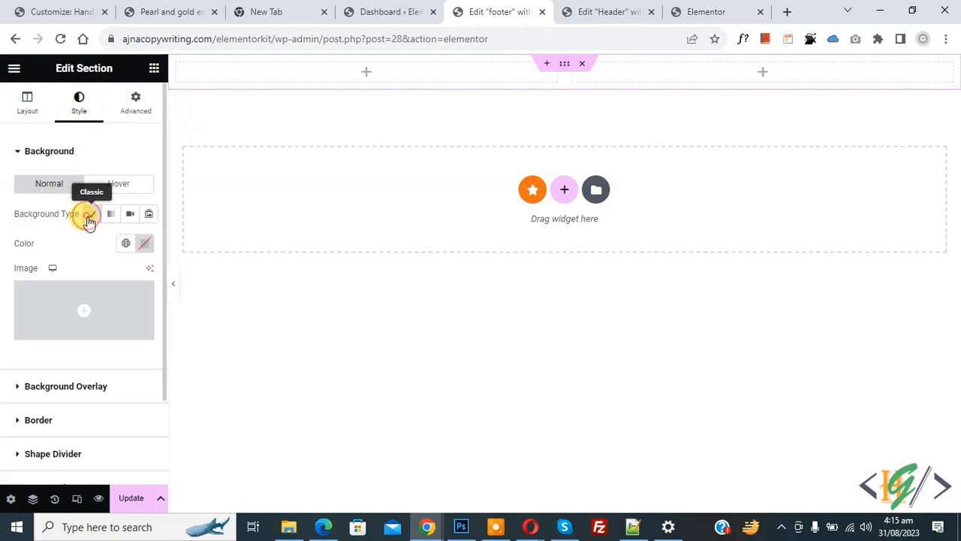
click(144, 243)
drag(106, 335, 45, 427)
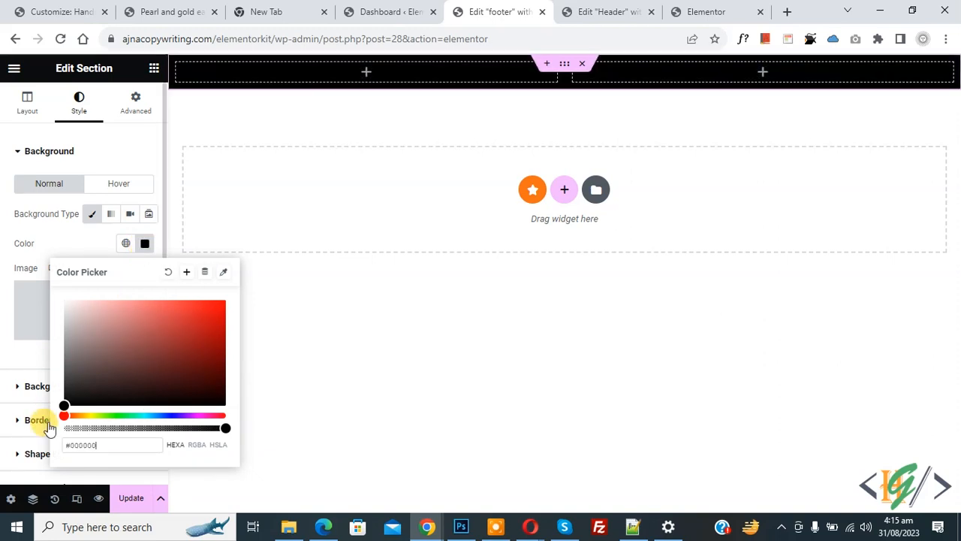
click(91, 250)
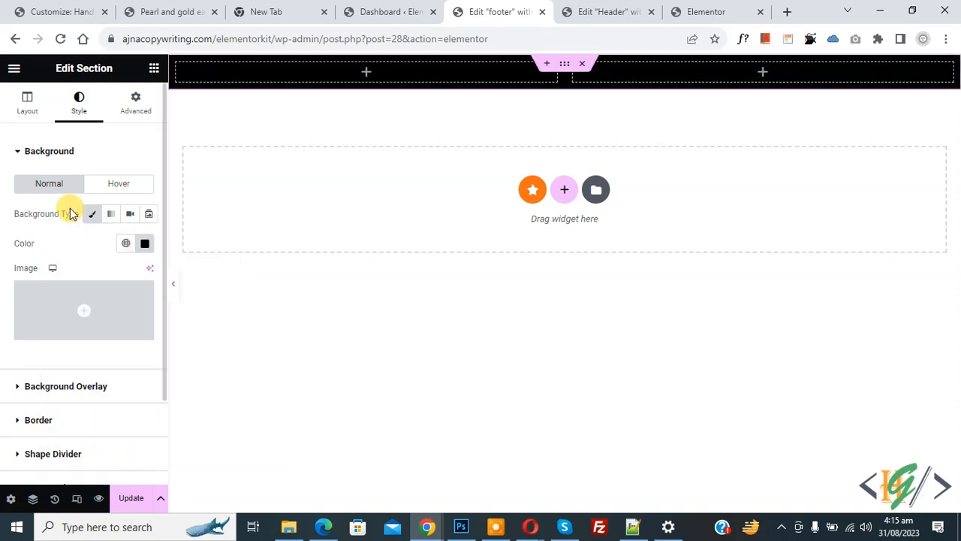
- Give the section 30 px top and bottom padding and a 1320 content width
click(135, 106)
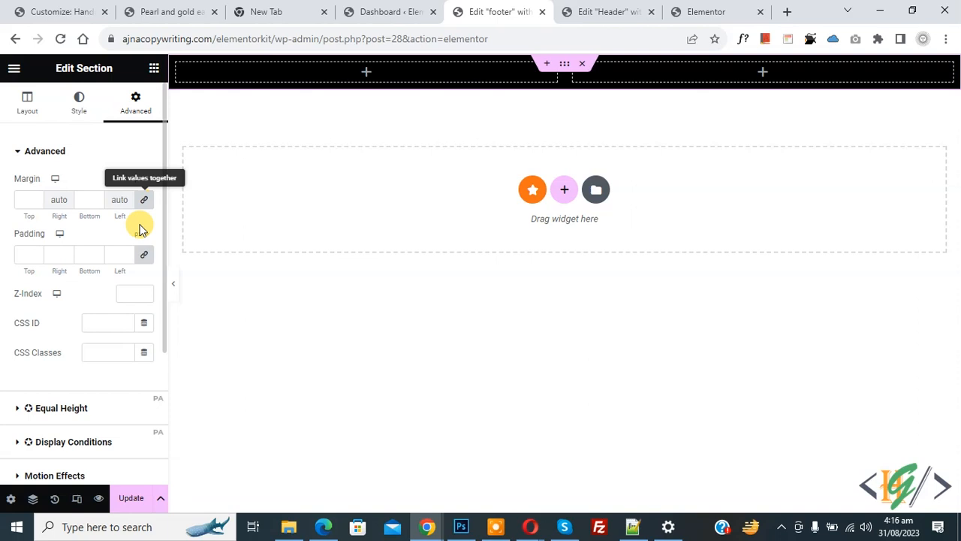
click(144, 257)
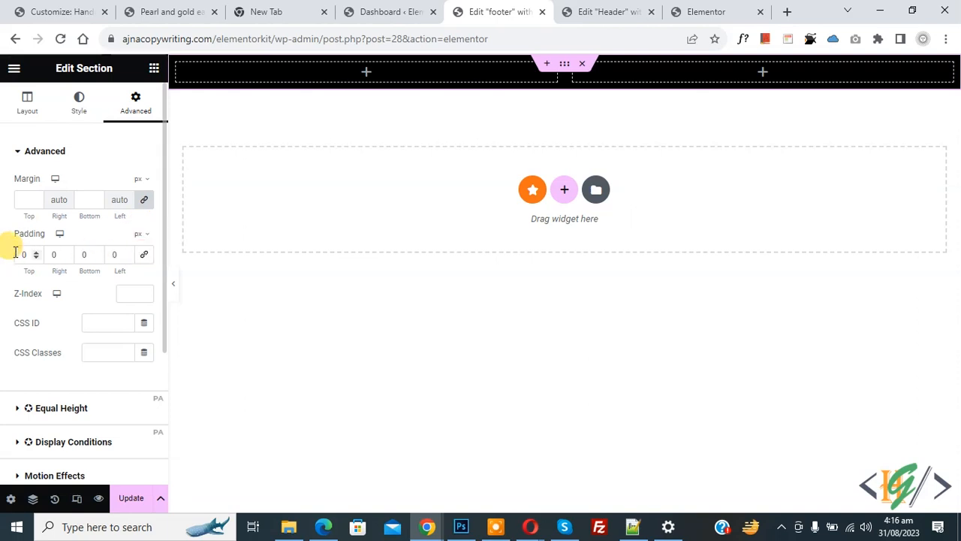
text(30)
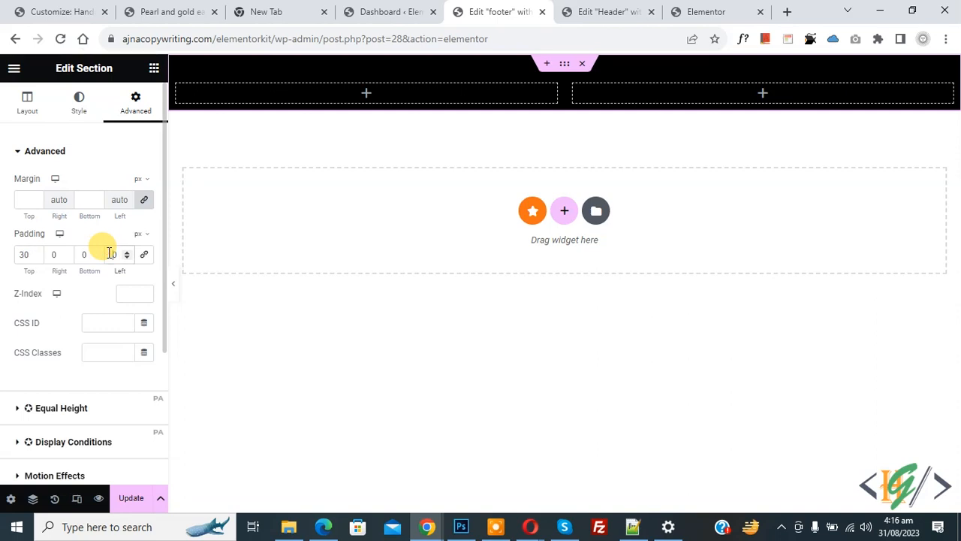
click(78, 252)
text(30)
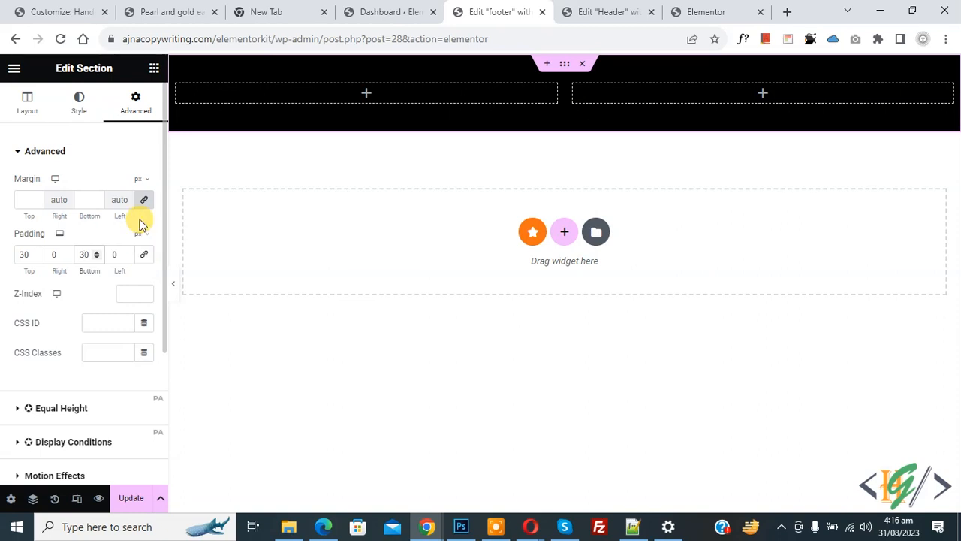
click(143, 200)
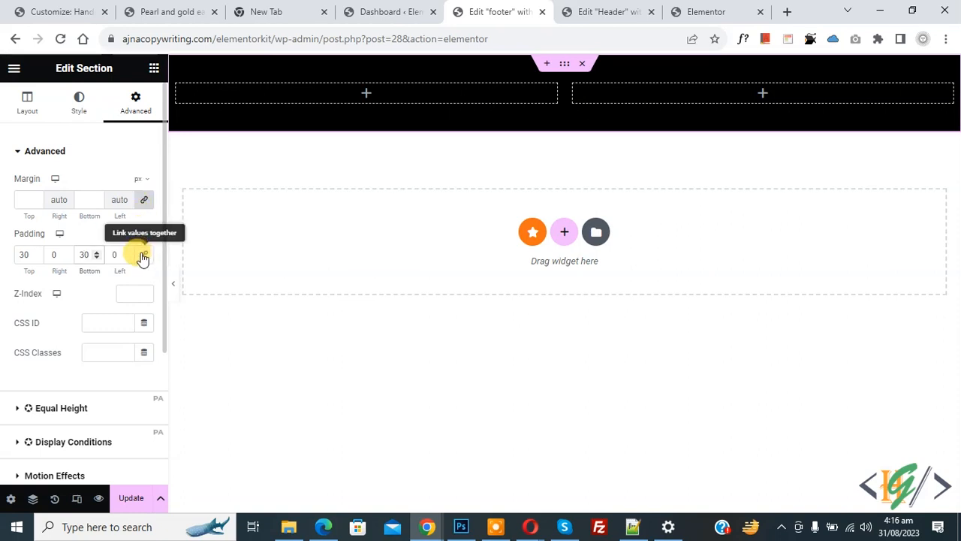
click(11, 105)
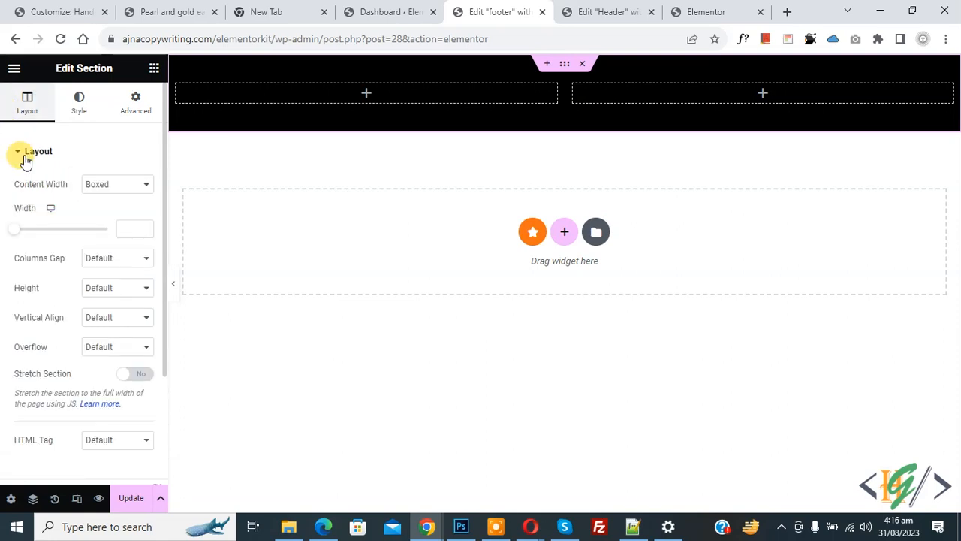
text(1320)
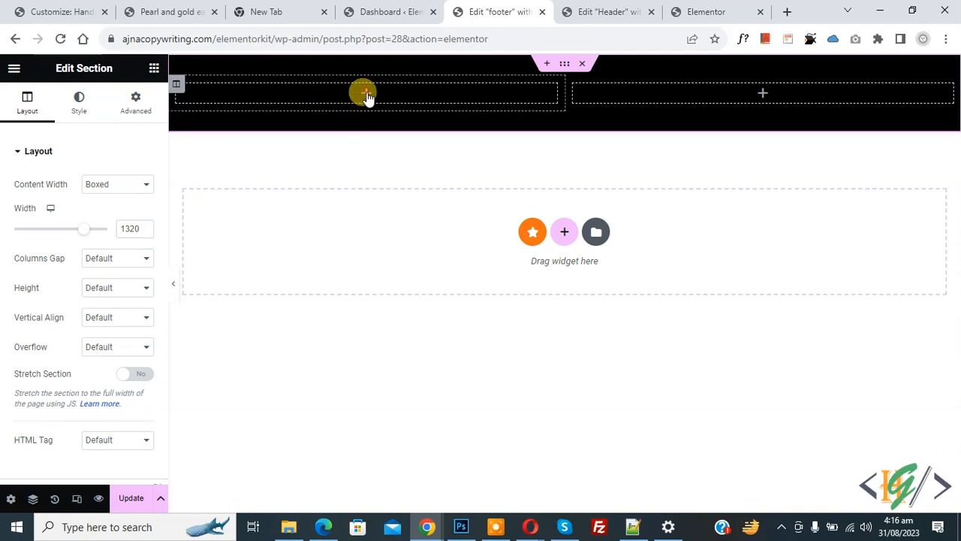
- Place an Image widget in the left footer column, sized Full and left-aligned
click(366, 93)
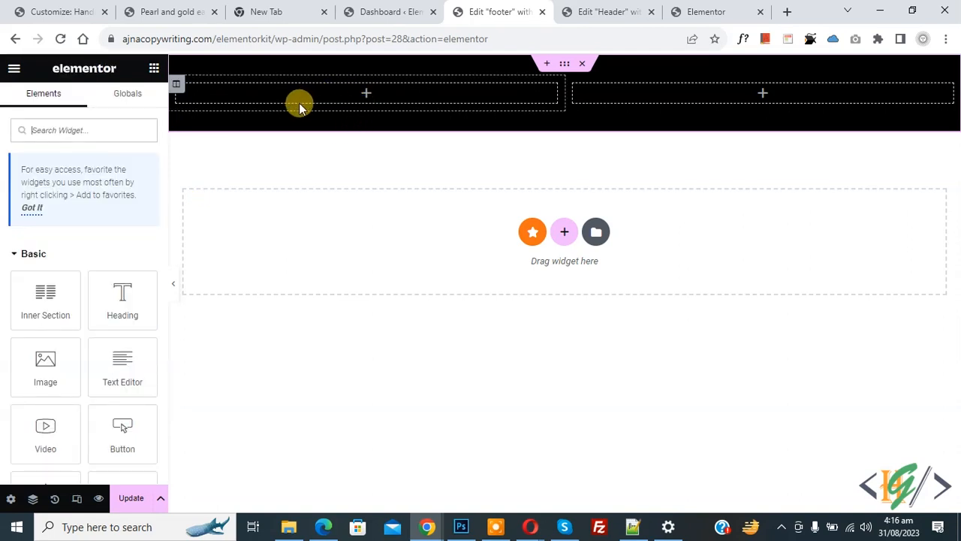
click(94, 133)
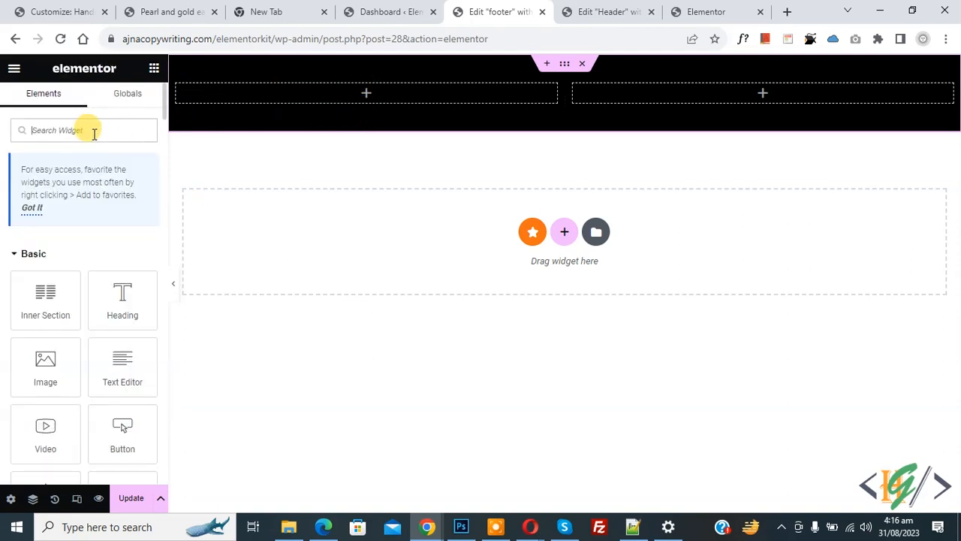
text(image)
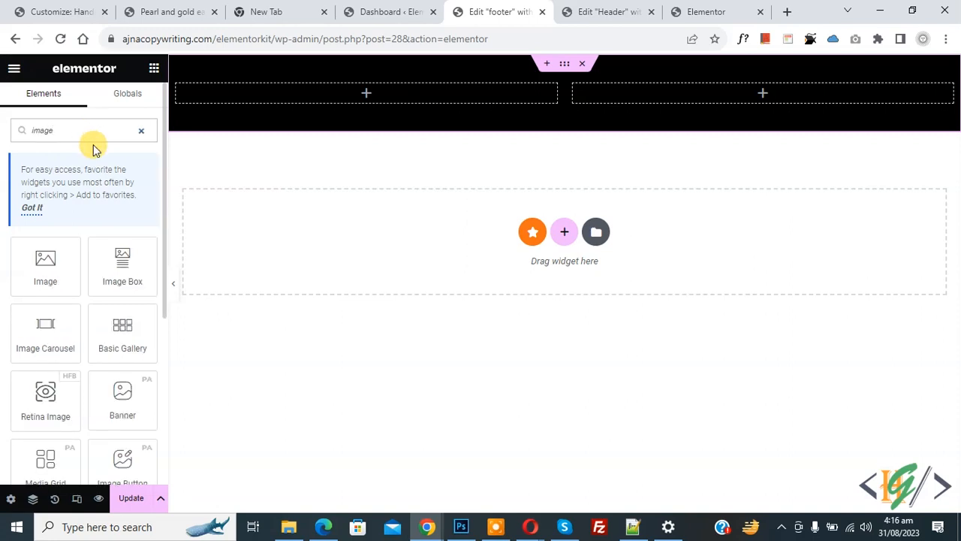
drag(46, 261, 316, 98)
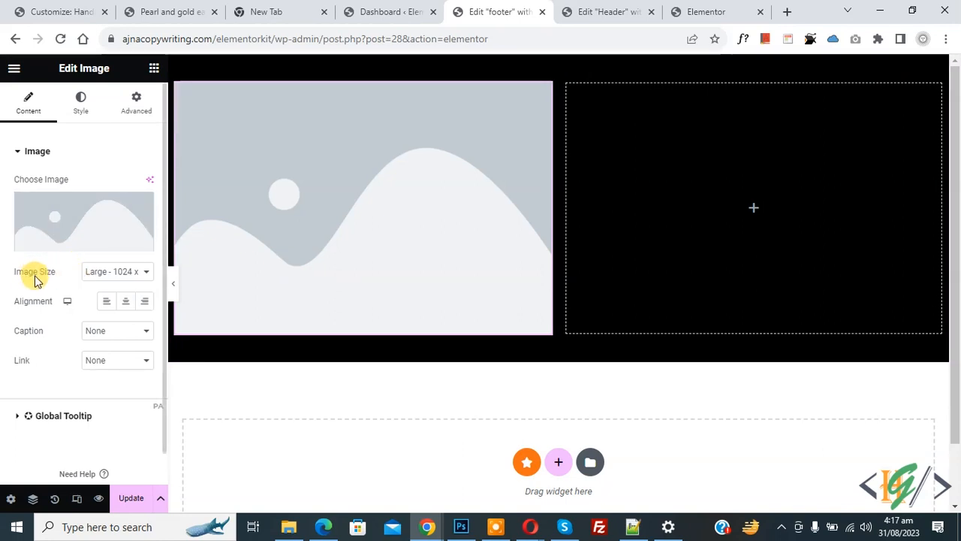
click(114, 272)
click(110, 349)
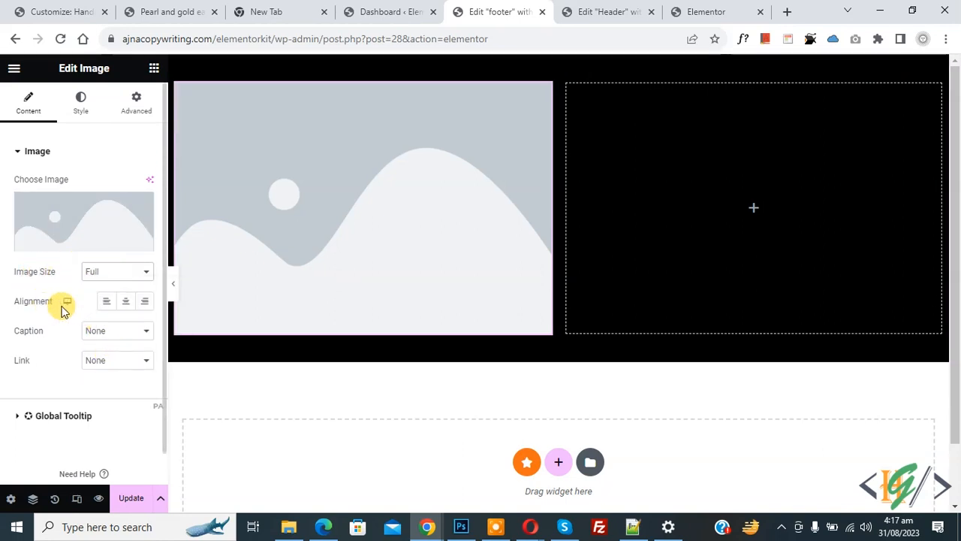
click(106, 303)
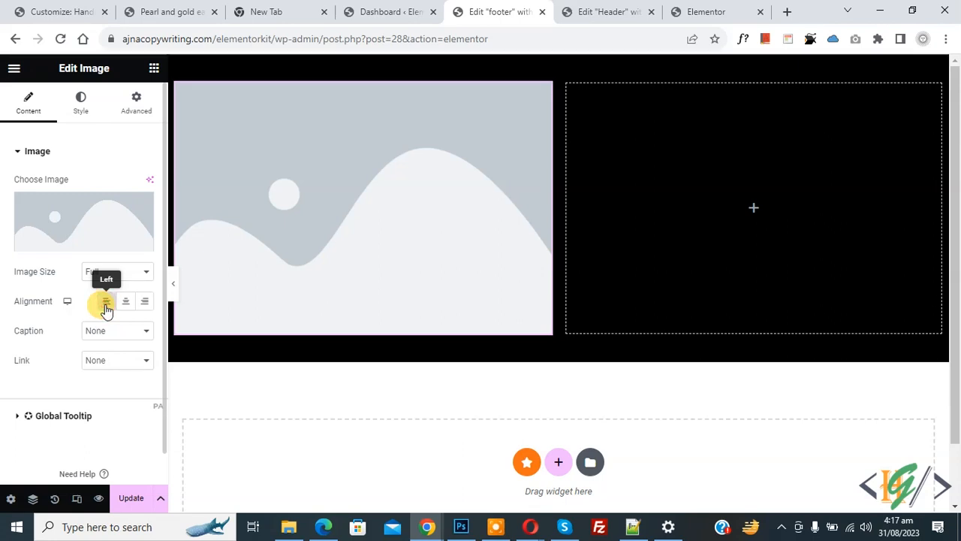
- Upload web1.png as the footer logo and set its width to 50%
click(79, 244)
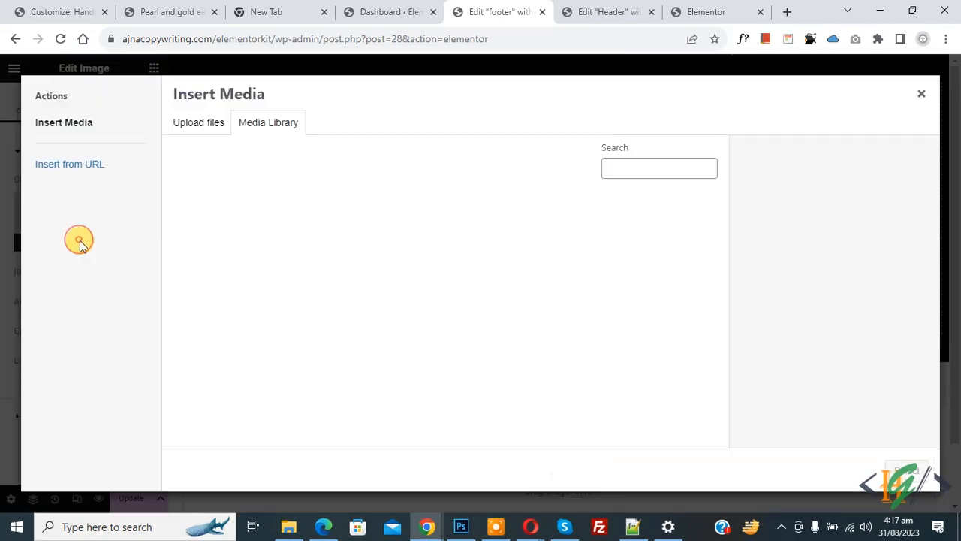
click(198, 122)
click(531, 298)
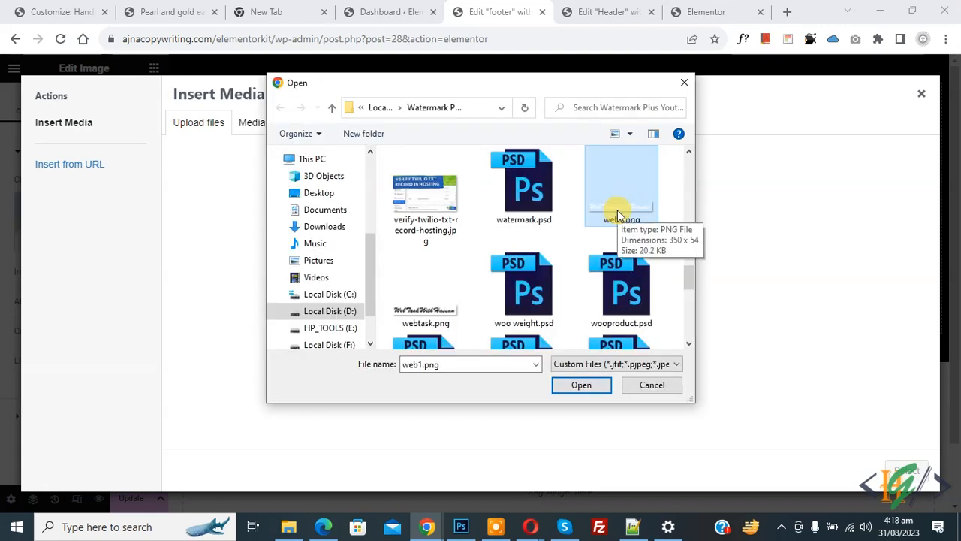
double_click(616, 210)
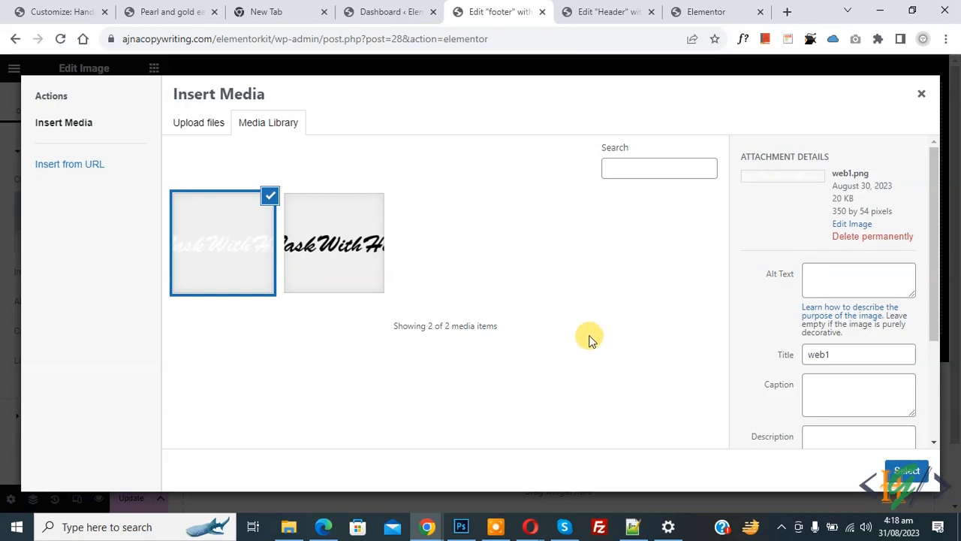
click(911, 470)
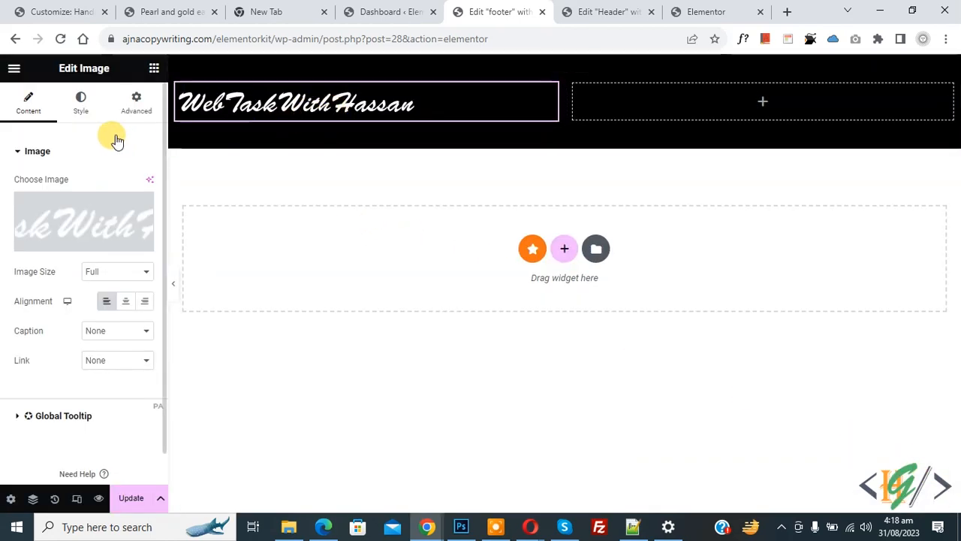
click(81, 101)
click(128, 193)
text(50)
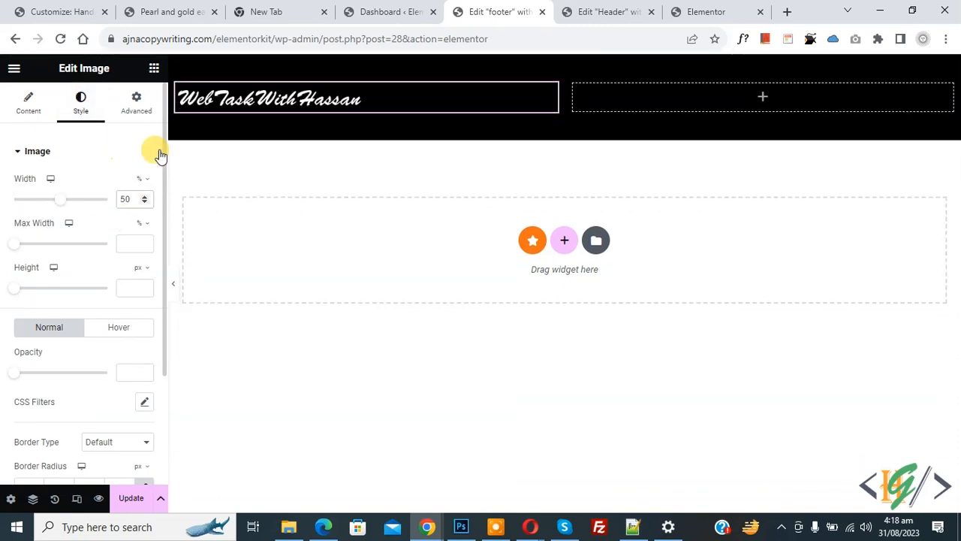
click(763, 98)
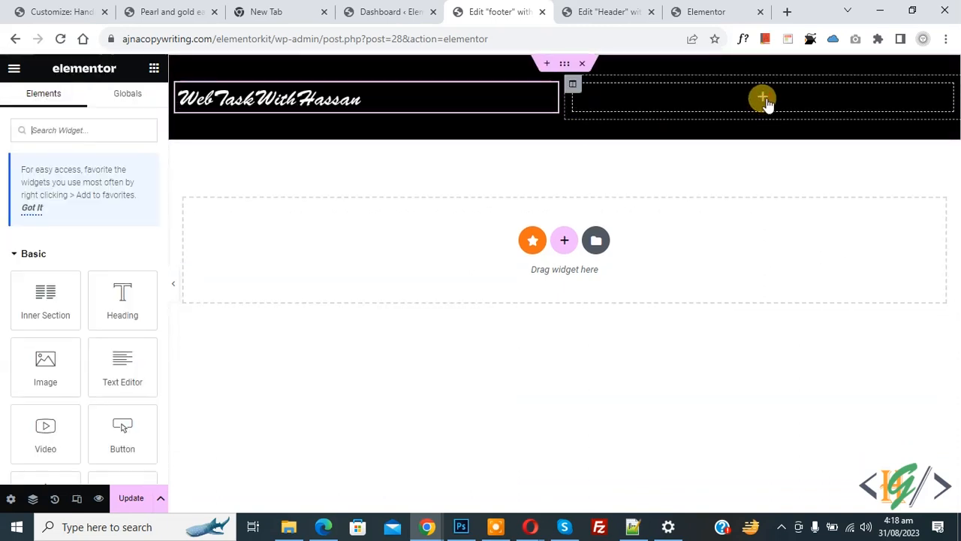
- Add a Text Editor widget in the right column reading 'Copyright 2023'
drag(126, 370, 719, 97)
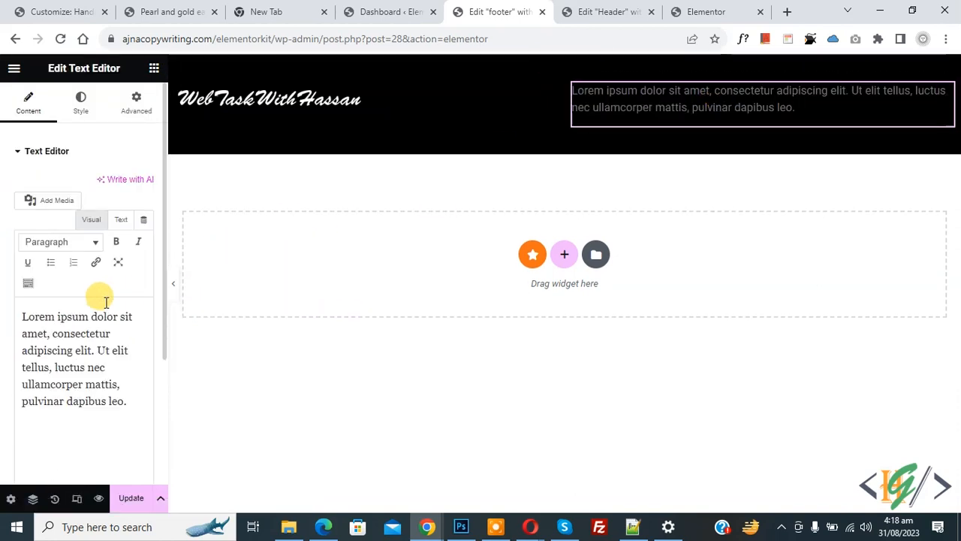
triple_click(109, 359)
text(Copyright)
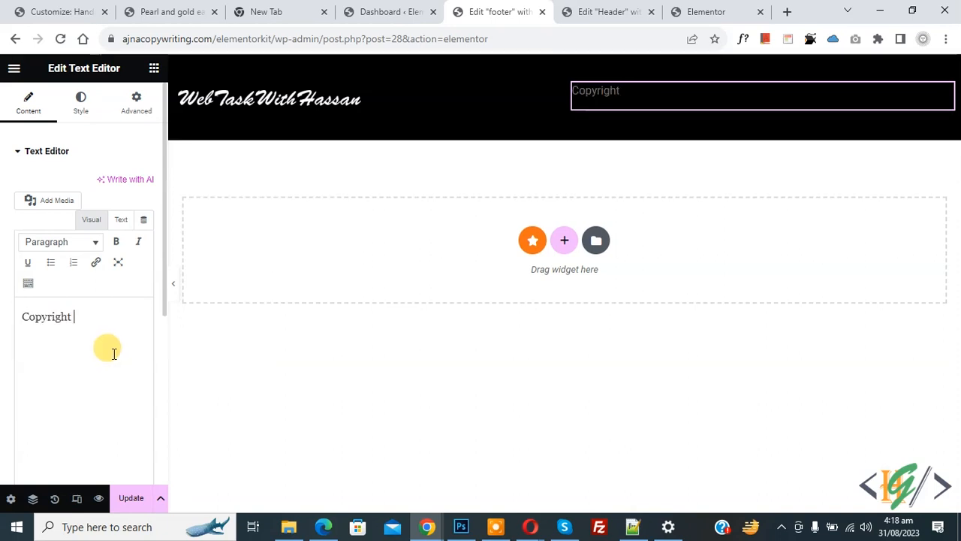
text( 2023)
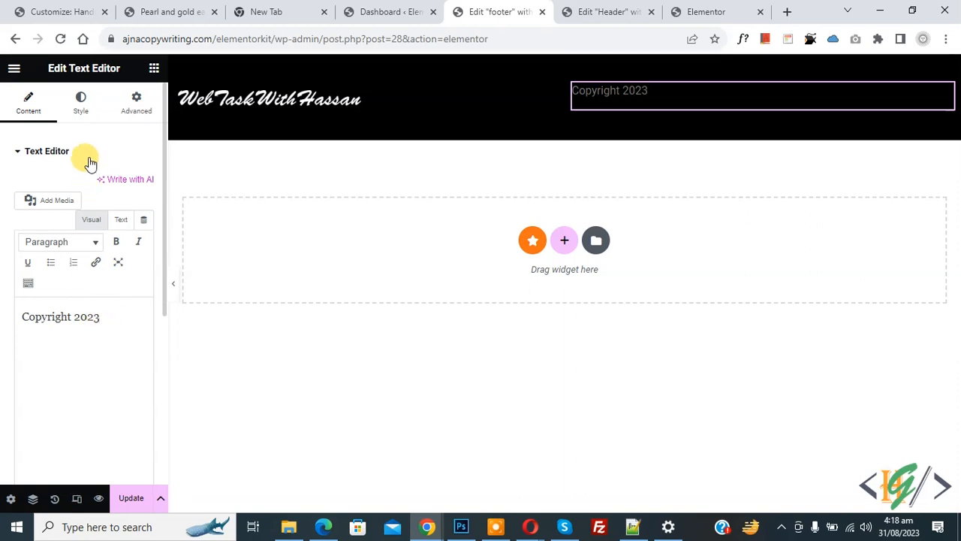
- Make the copyright text white and right-aligned, then update the footer
click(83, 113)
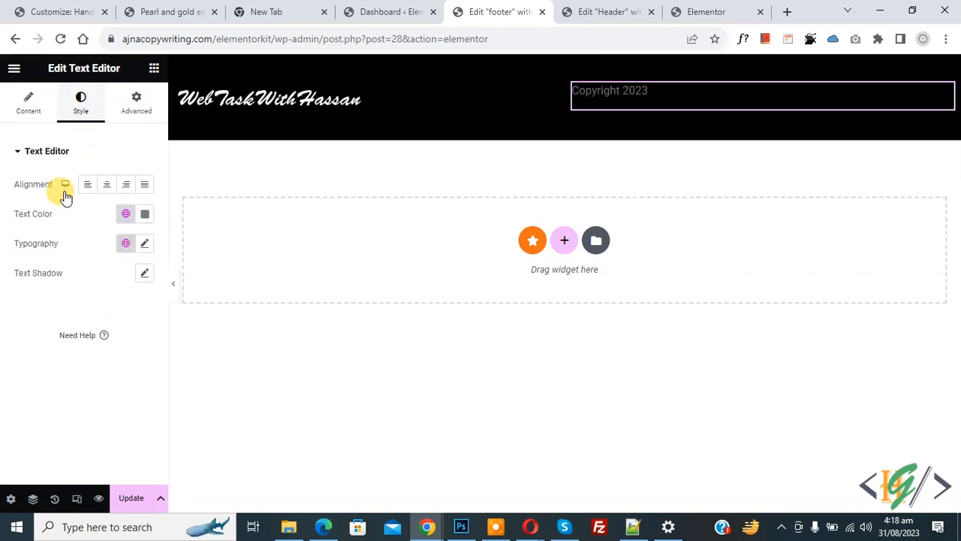
click(145, 218)
drag(139, 287, 26, 245)
click(12, 326)
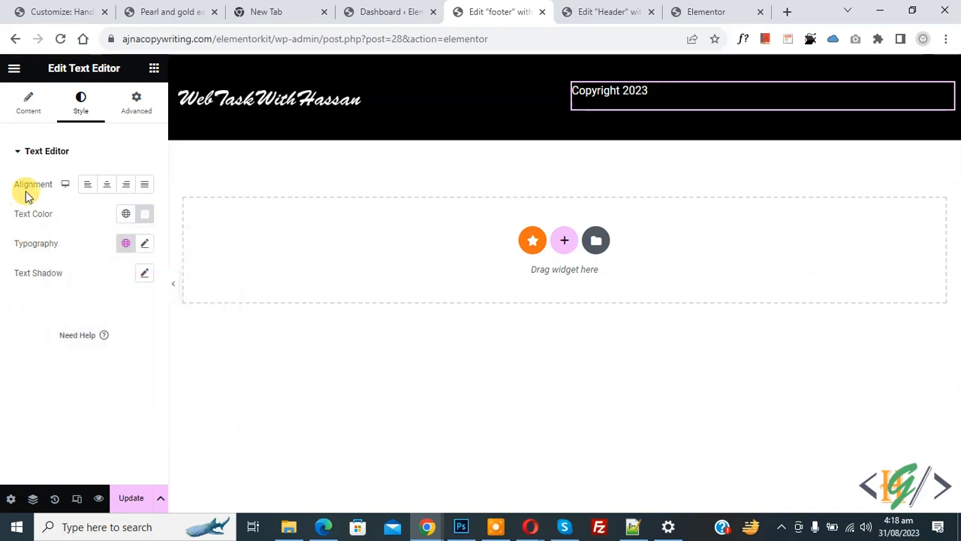
click(127, 187)
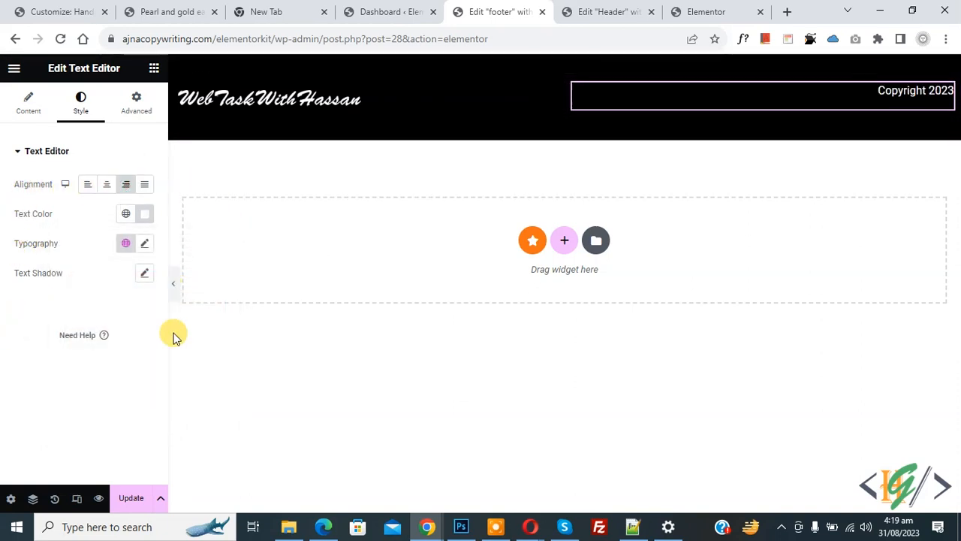
click(135, 497)
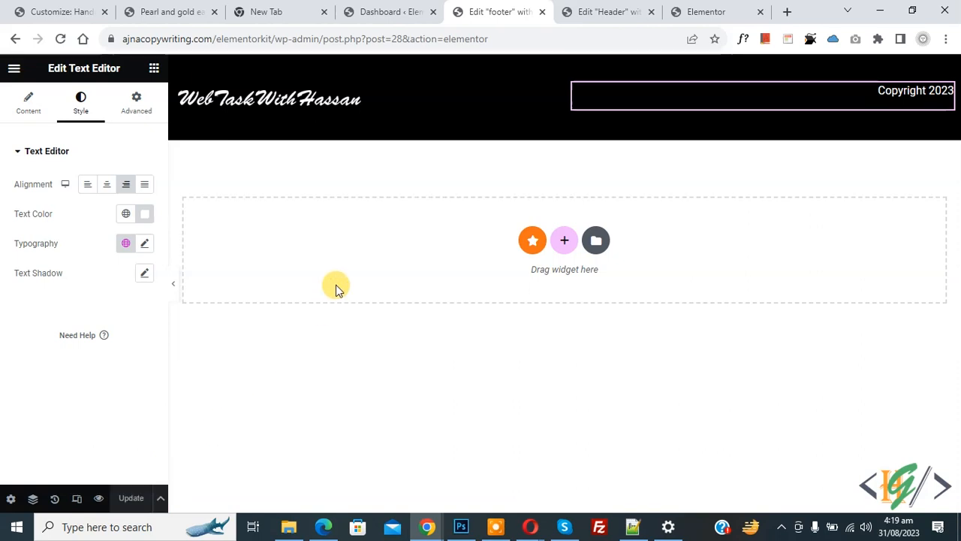
- In Mobile view, make the footer logo 100% wide and centre it
click(77, 500)
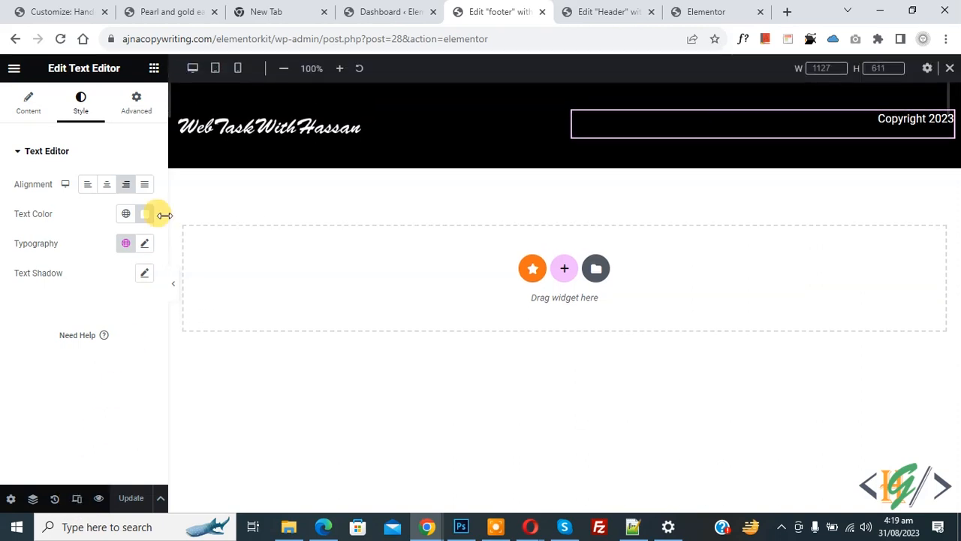
click(237, 71)
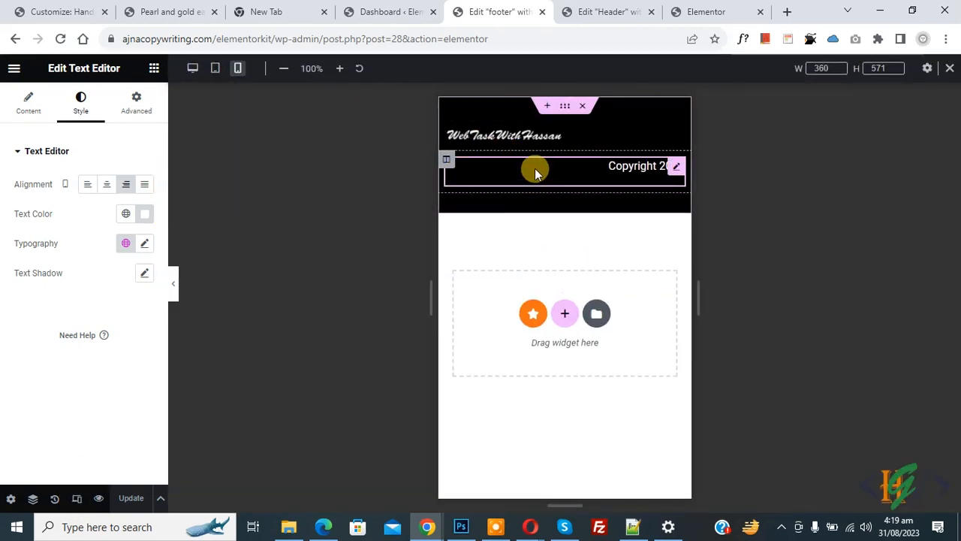
click(533, 139)
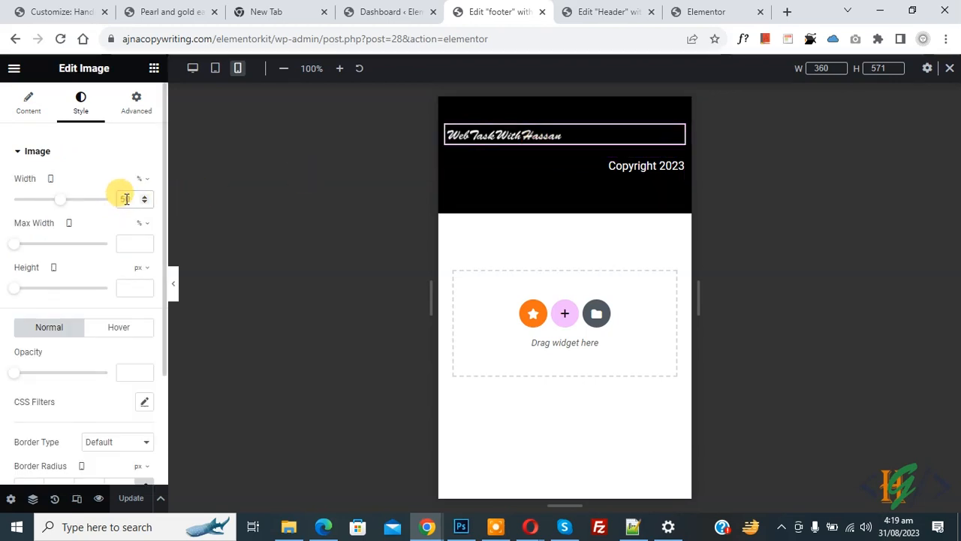
text(100)
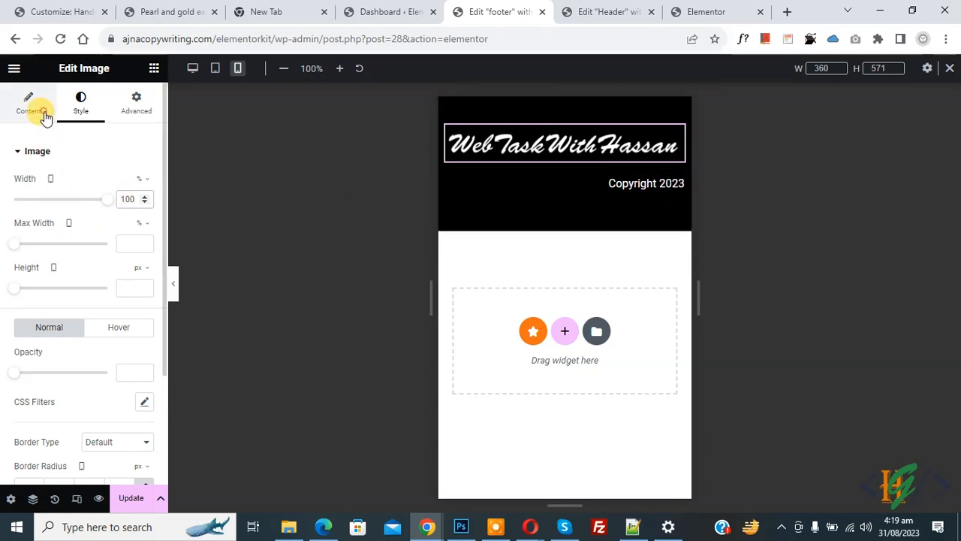
click(44, 115)
click(125, 301)
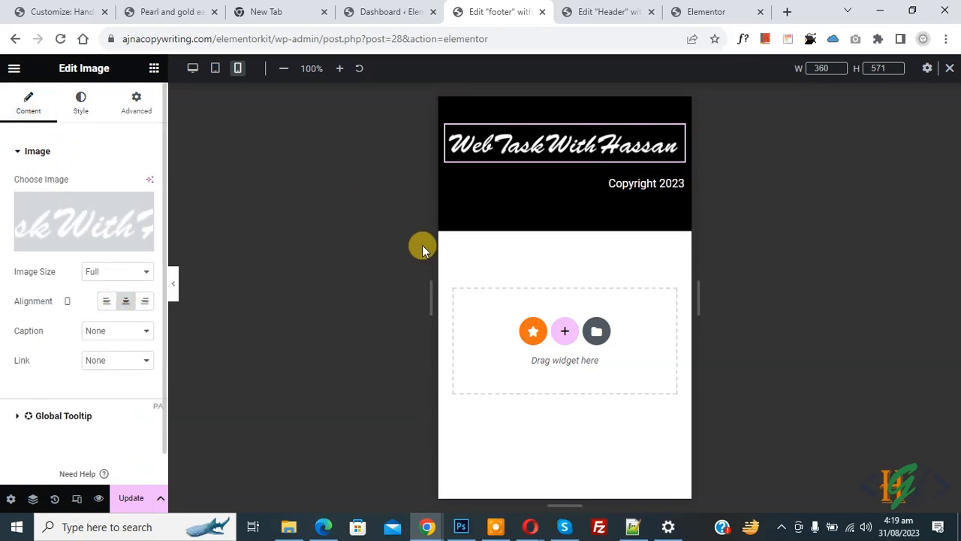
- Centre the copyright text on mobile, update the footer, and view the live site
click(623, 197)
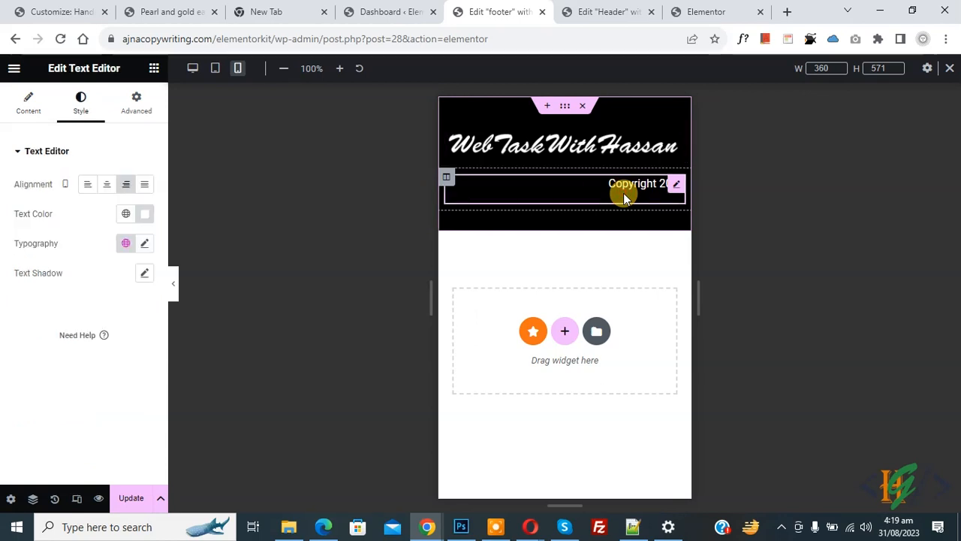
click(107, 186)
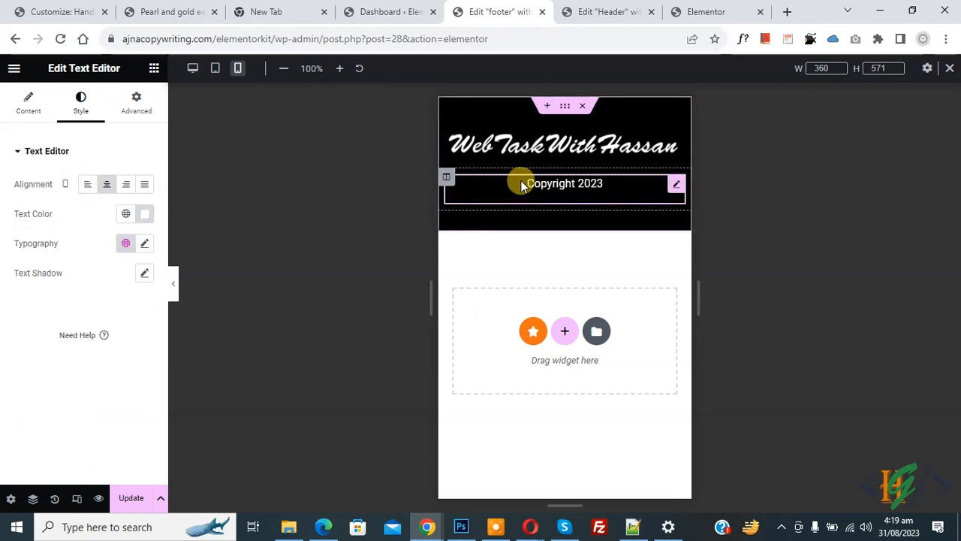
click(133, 500)
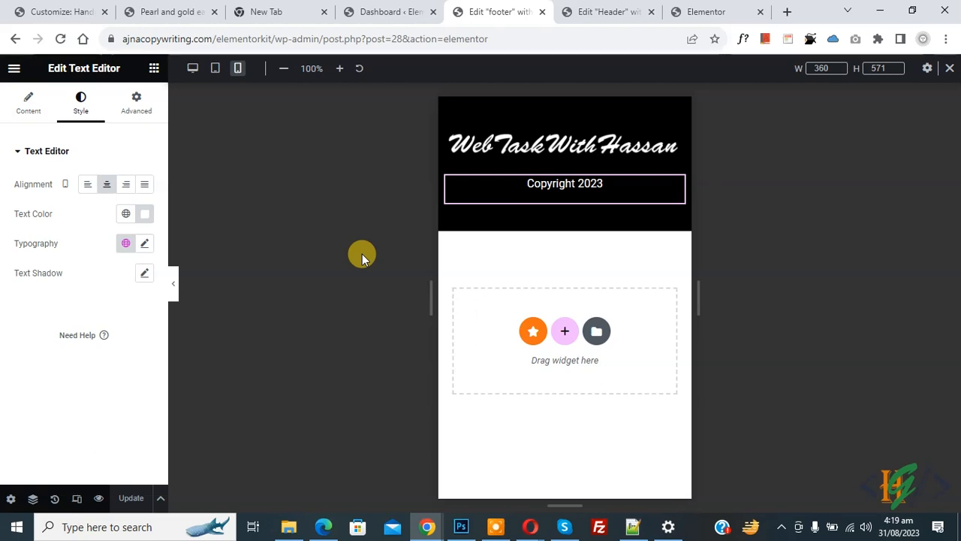
click(673, 11)
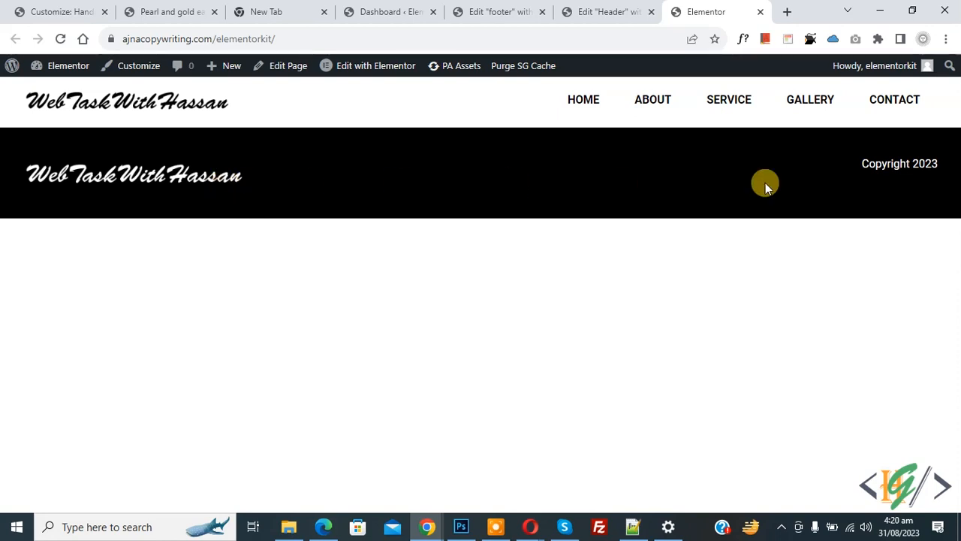
- In Desktop view, set the footer section's vertical alignment to Middle
click(484, 10)
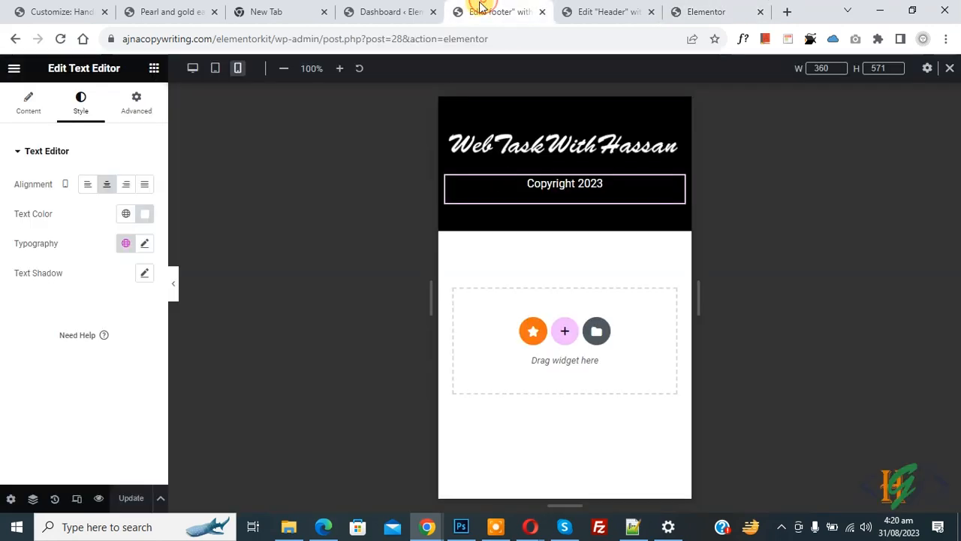
click(188, 69)
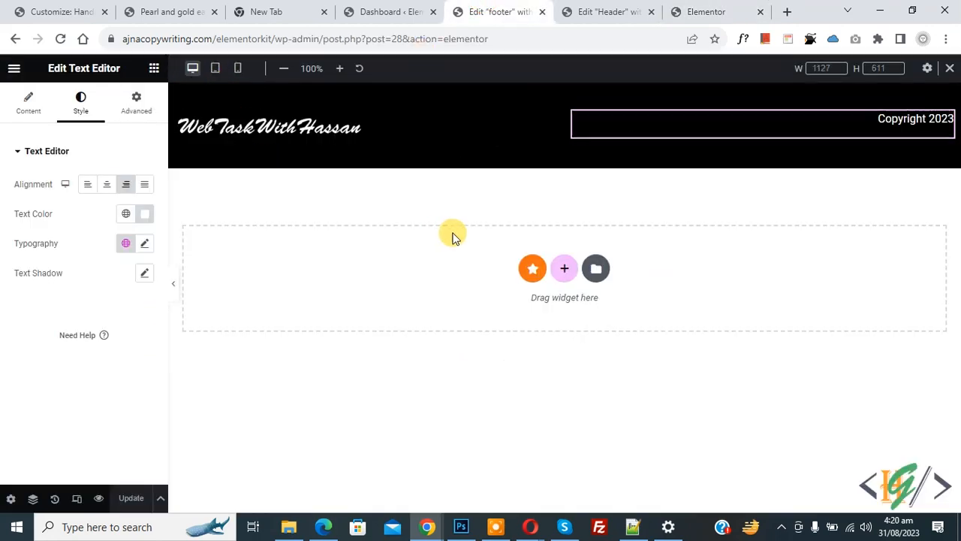
click(564, 94)
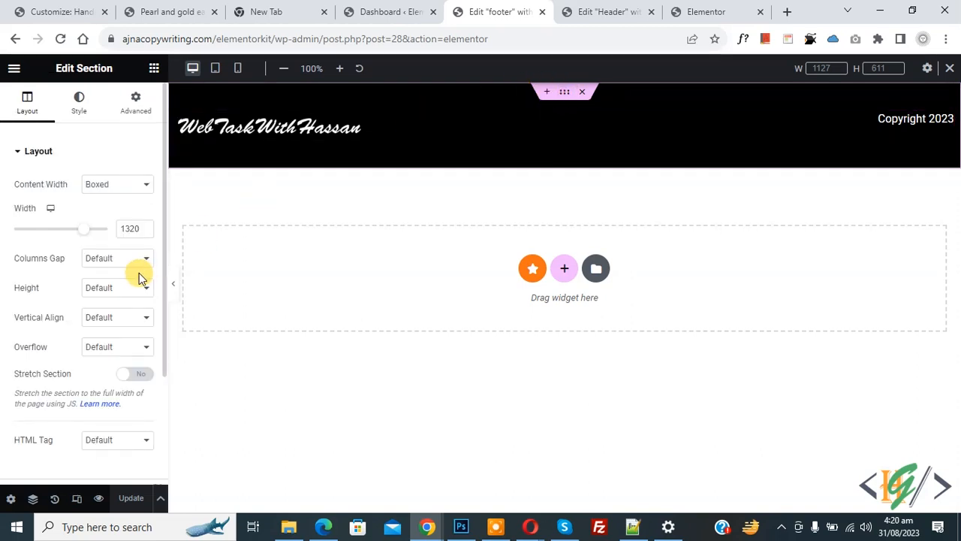
click(105, 318)
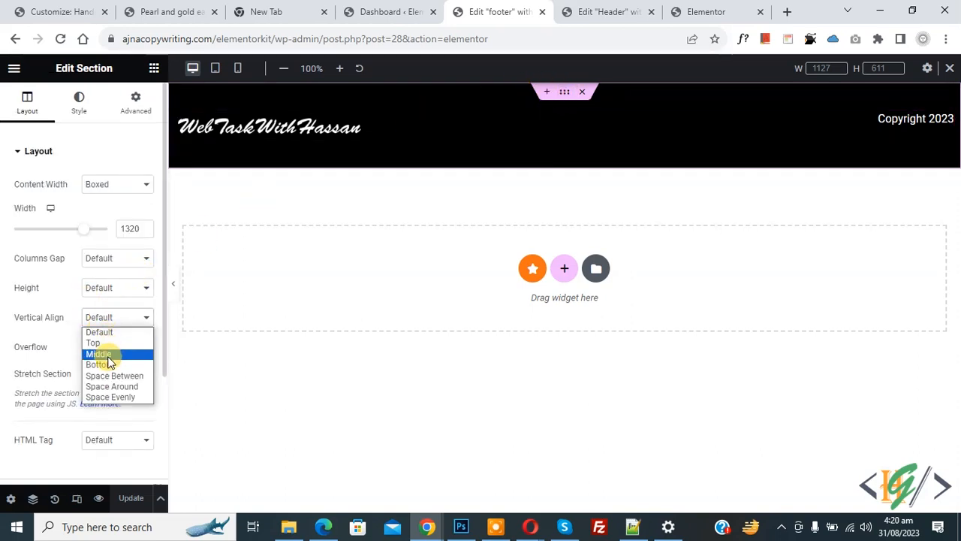
click(103, 352)
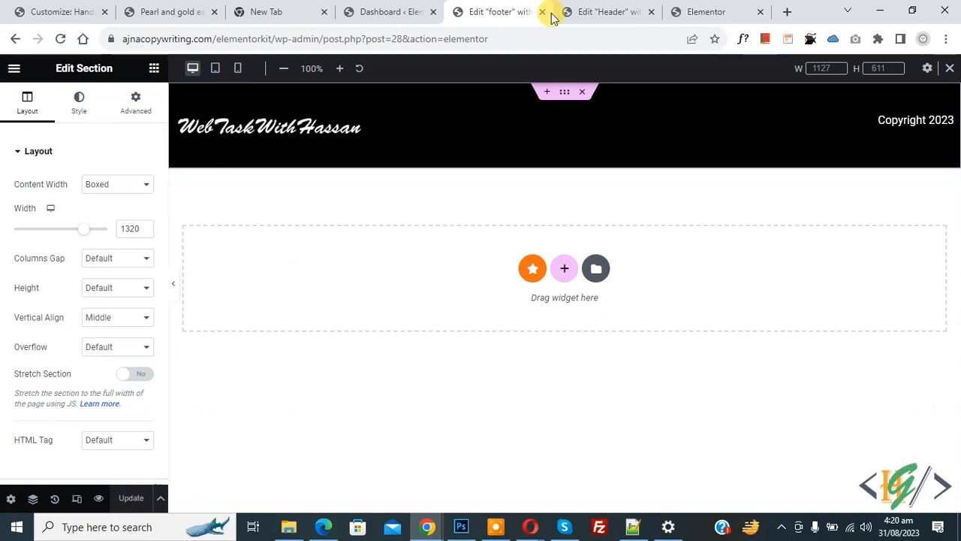
- Reload the live site to check the footer, then go to the WordPress Dashboard
click(705, 11)
click(59, 39)
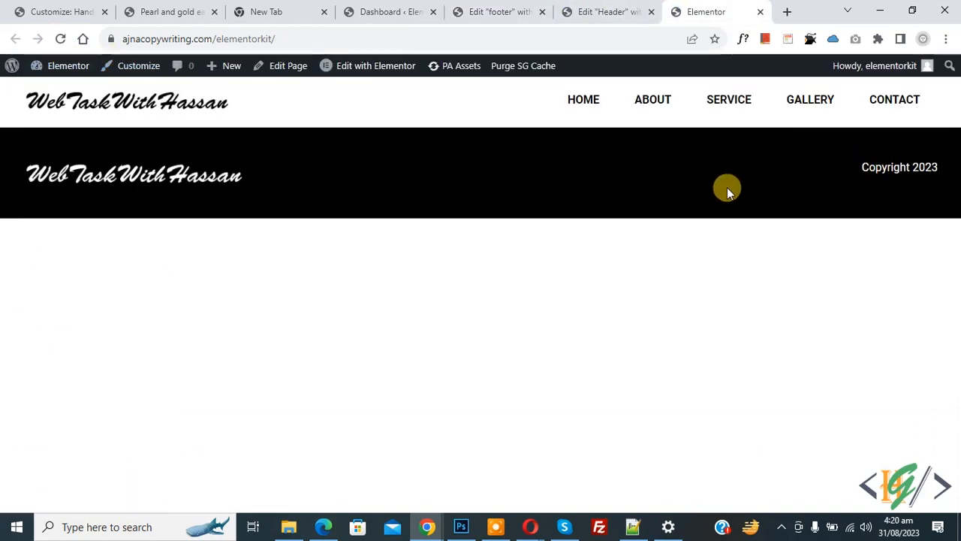
click(601, 9)
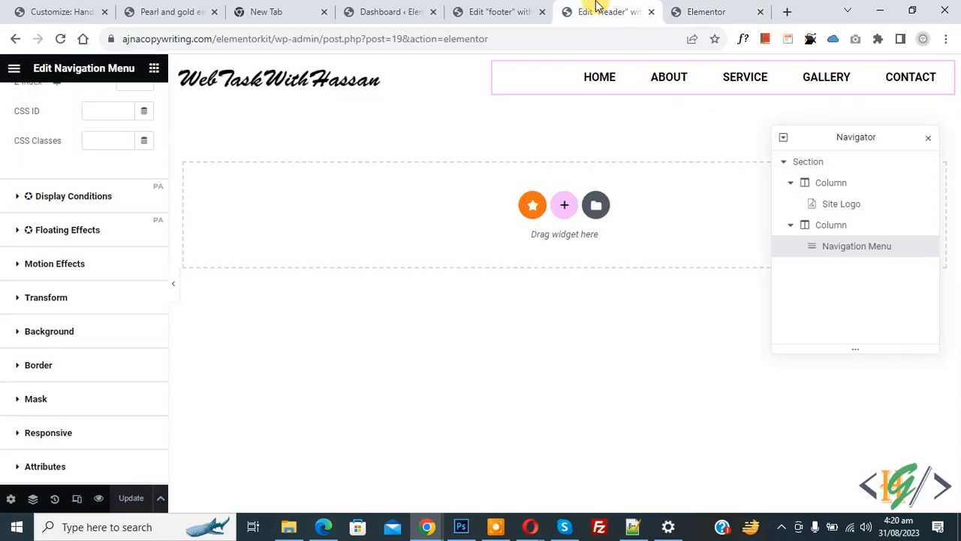
click(499, 9)
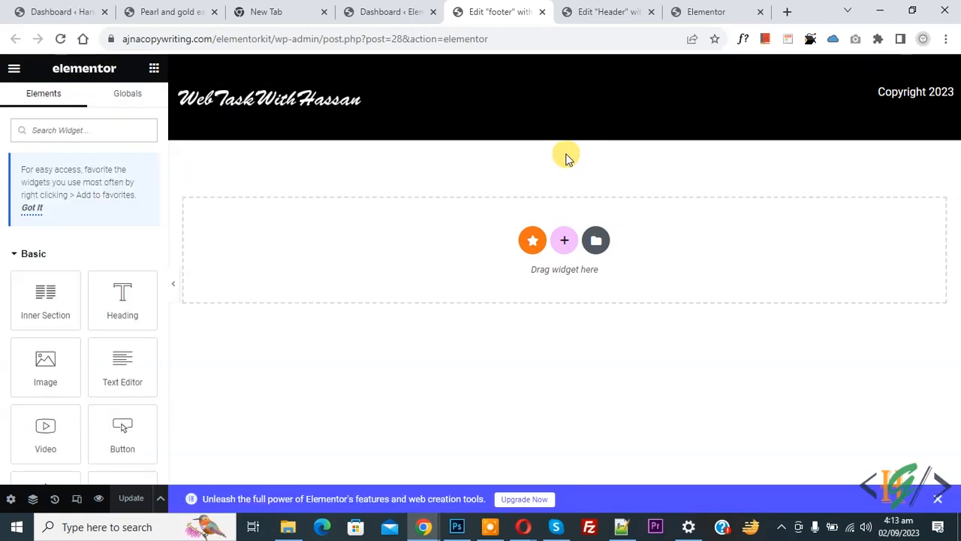
click(383, 13)
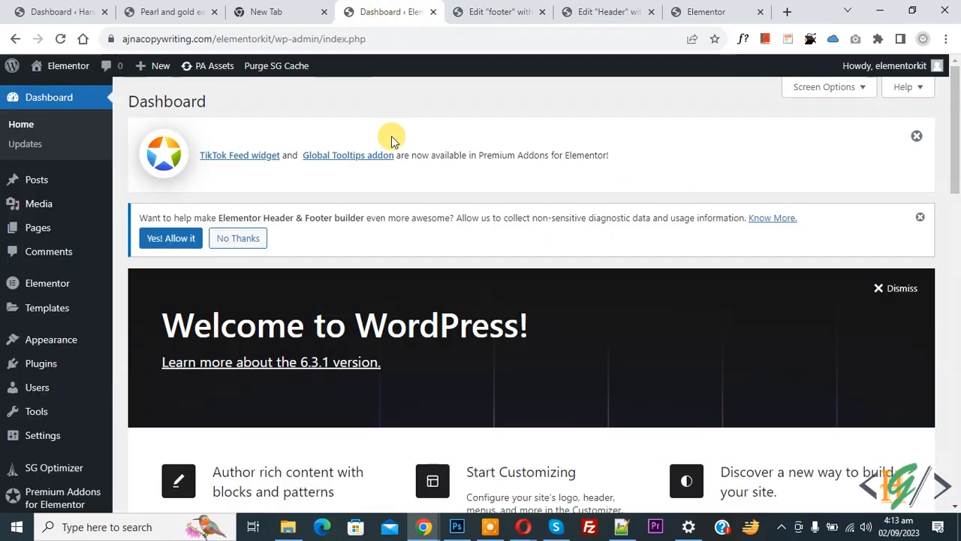
- From Pages > All Pages, open the Home page with Edit with Elementor
click(56, 229)
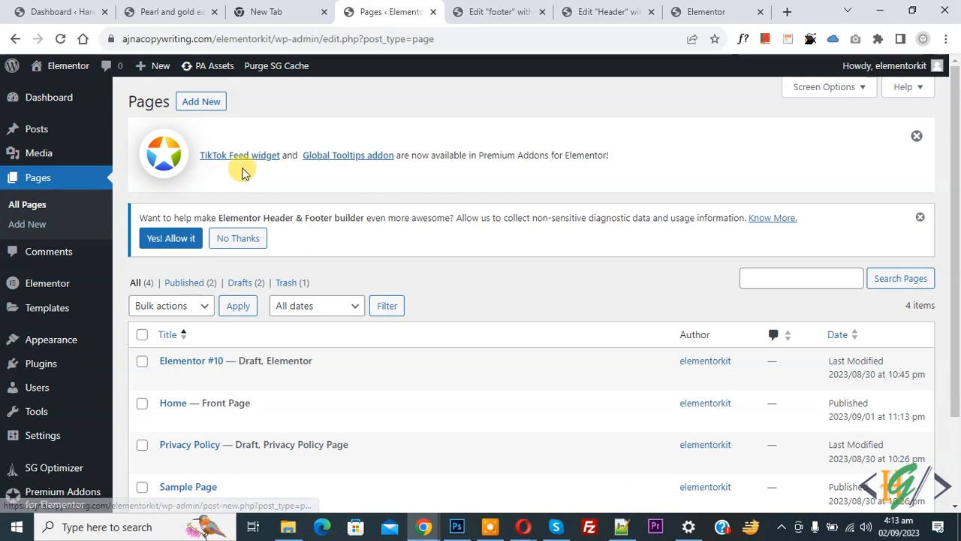
scroll(270, 157, down, 2)
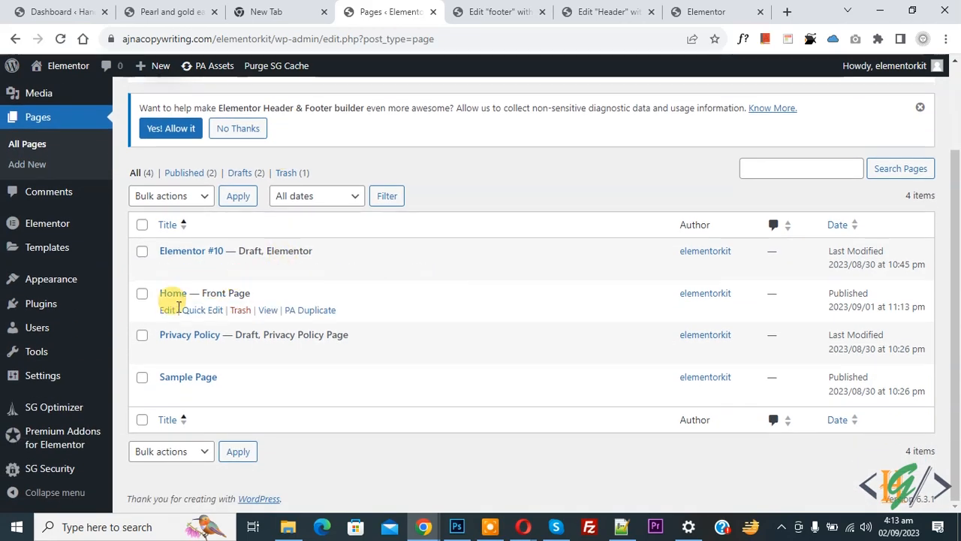
click(180, 309)
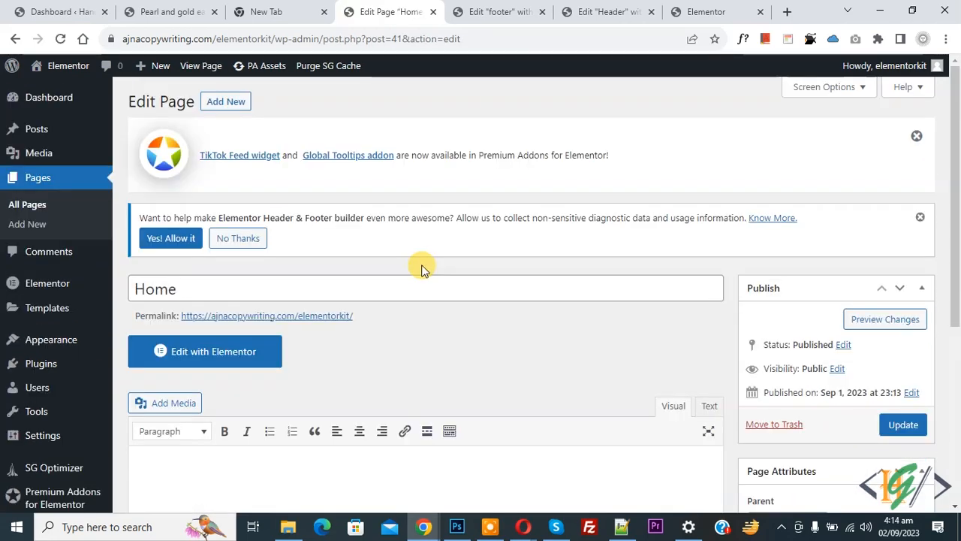
click(231, 363)
scroll(409, 299, down, 1)
scroll(410, 299, down, 1)
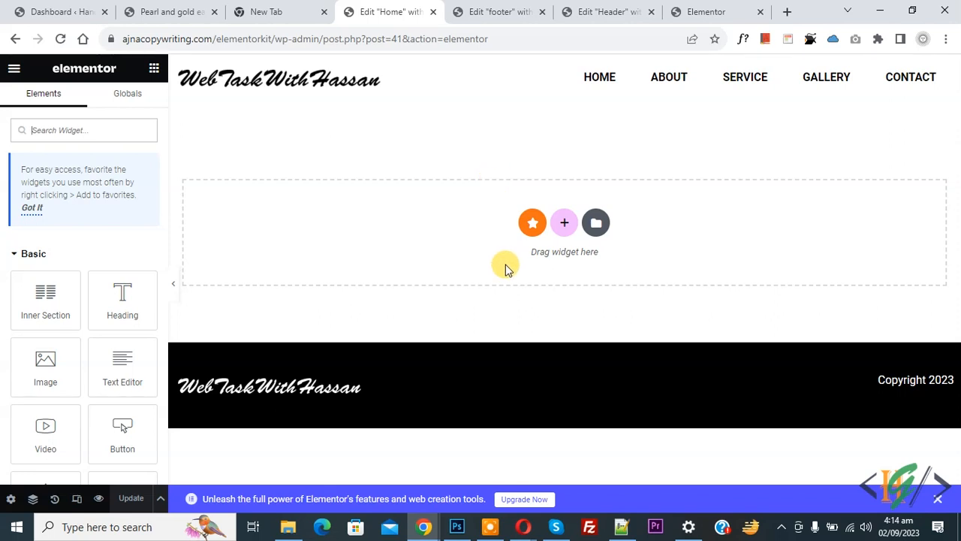
- Add a single-column section to the empty Home page and search widgets for 'vertical'
click(564, 223)
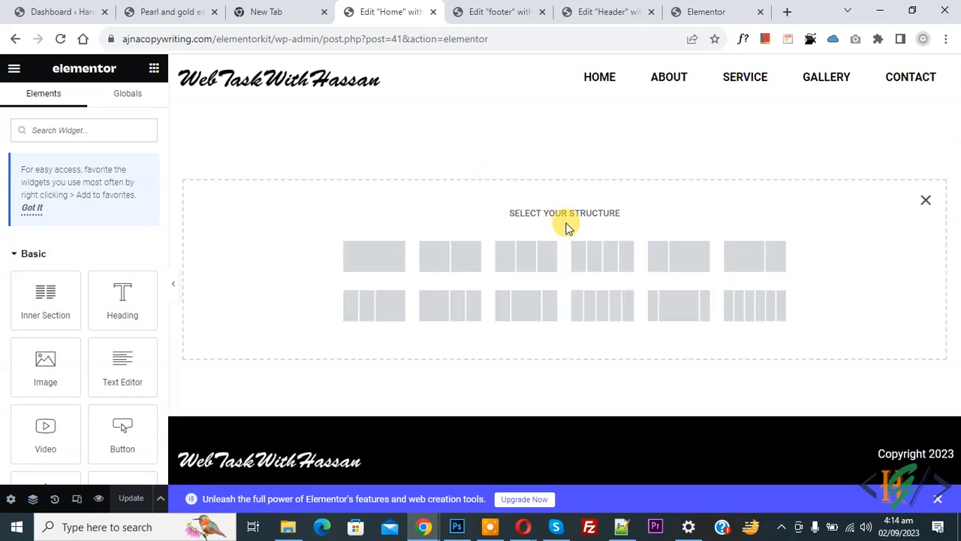
drag(511, 212, 528, 225)
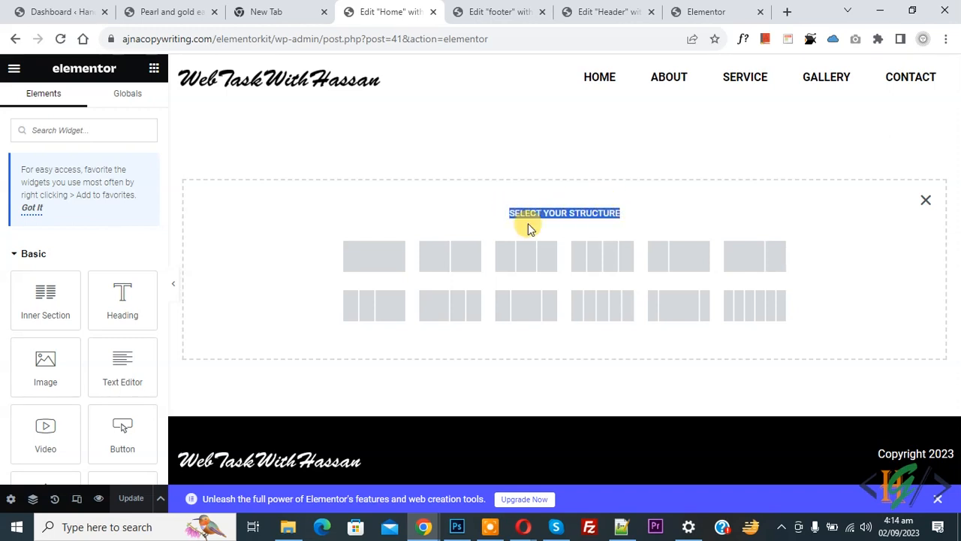
click(381, 259)
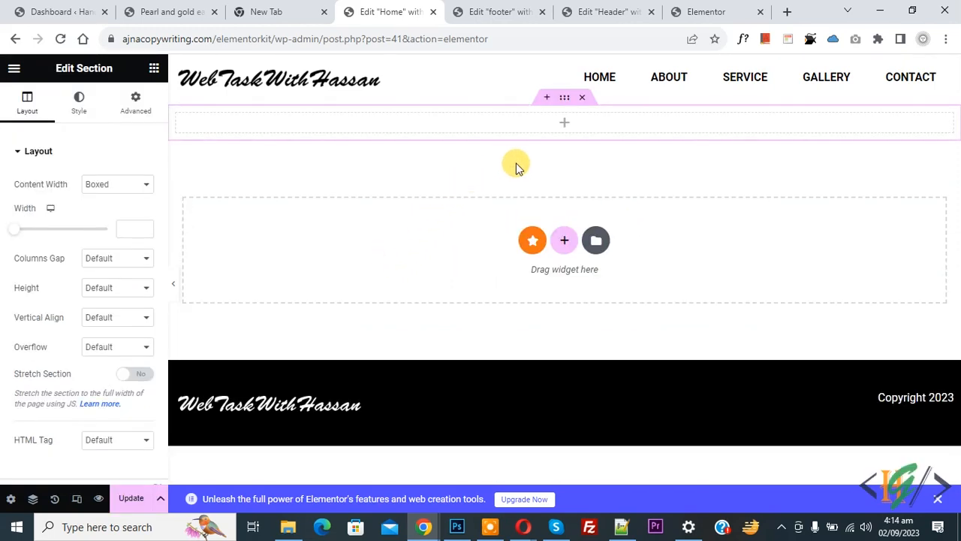
click(564, 123)
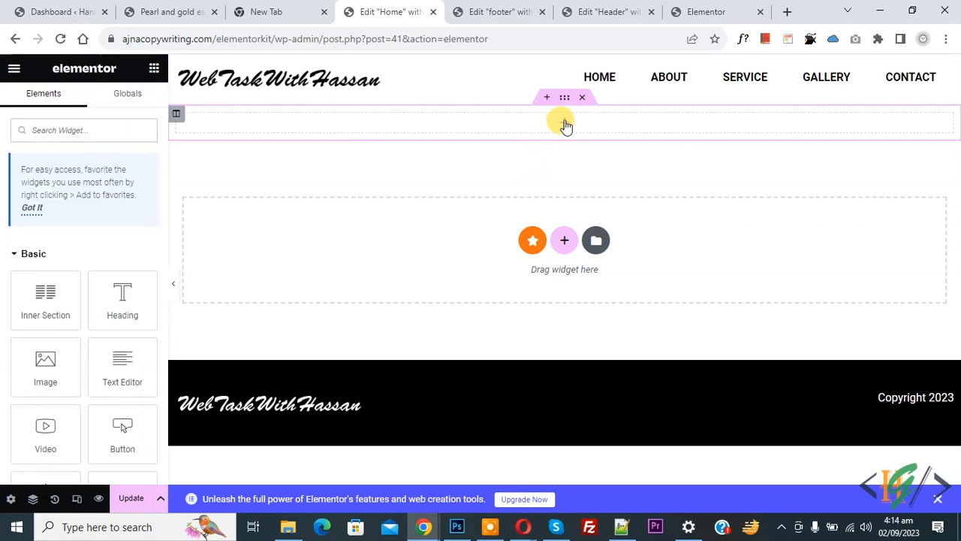
click(110, 129)
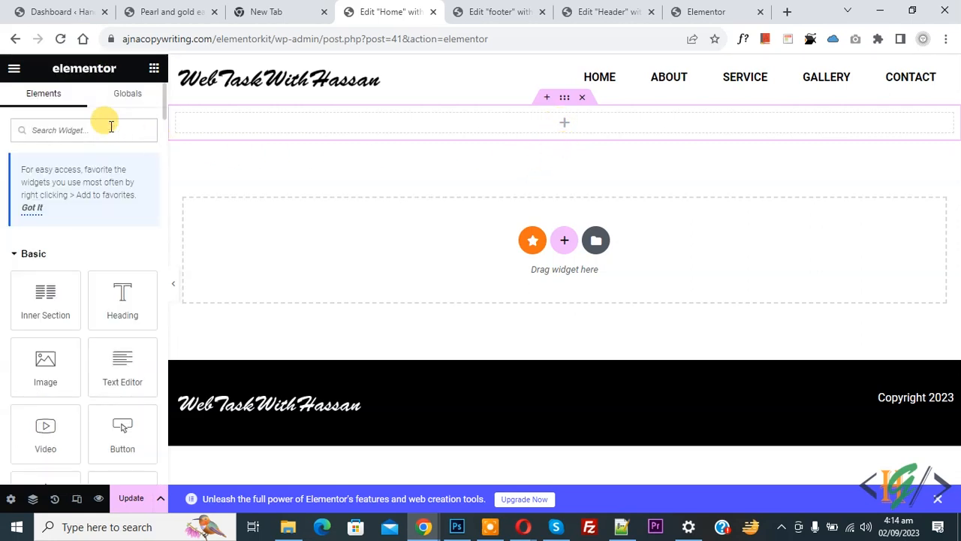
text(vertical)
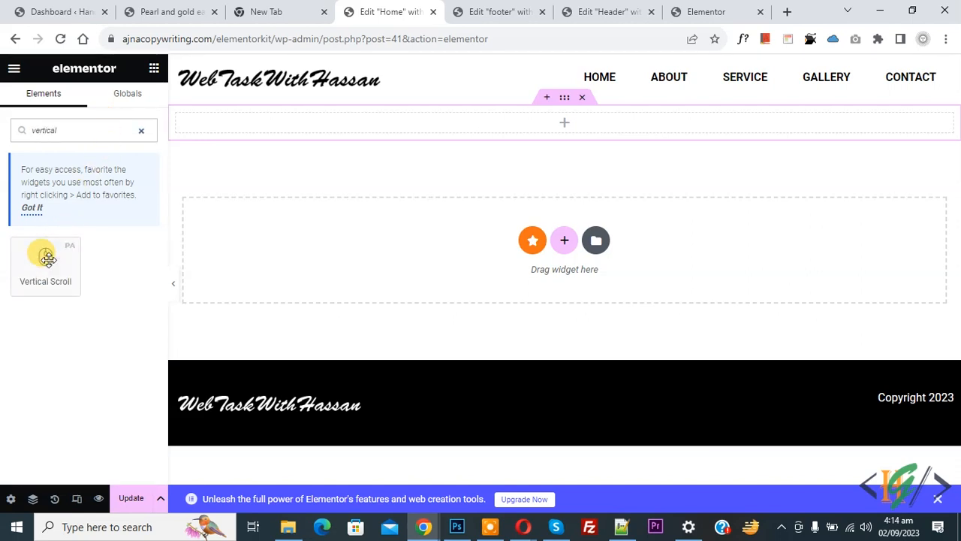
- Place the Vertical Scroll widget, set Content Type to Section ID, and add a 'home' entry
drag(47, 259, 518, 123)
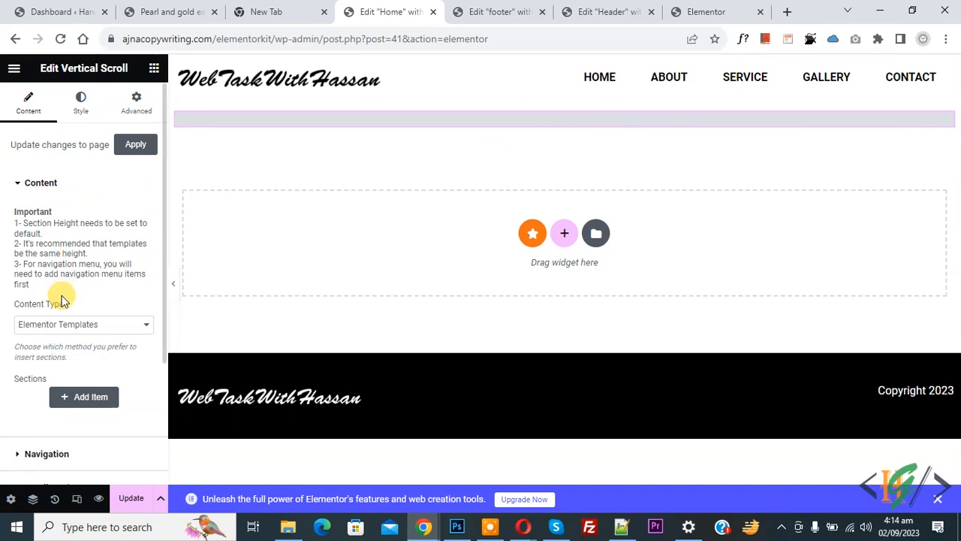
click(71, 325)
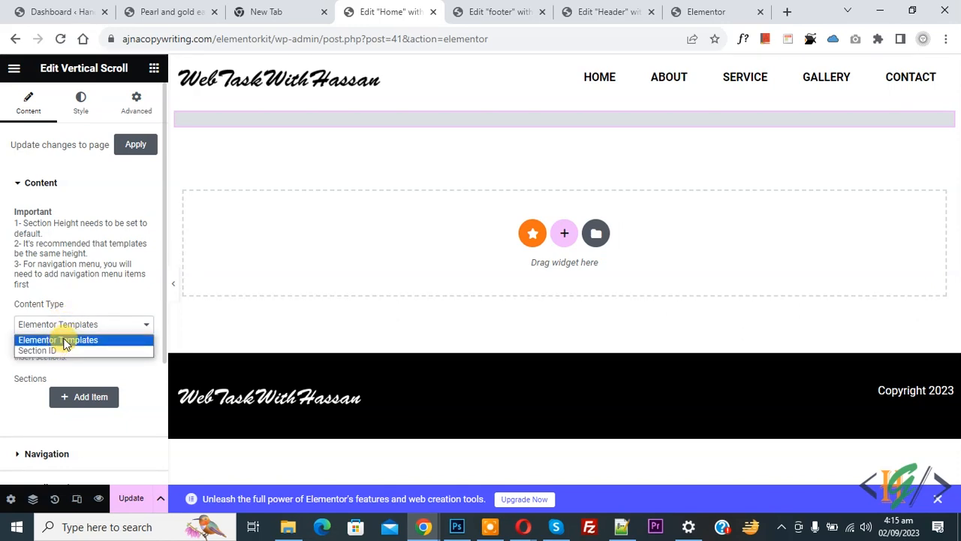
click(65, 350)
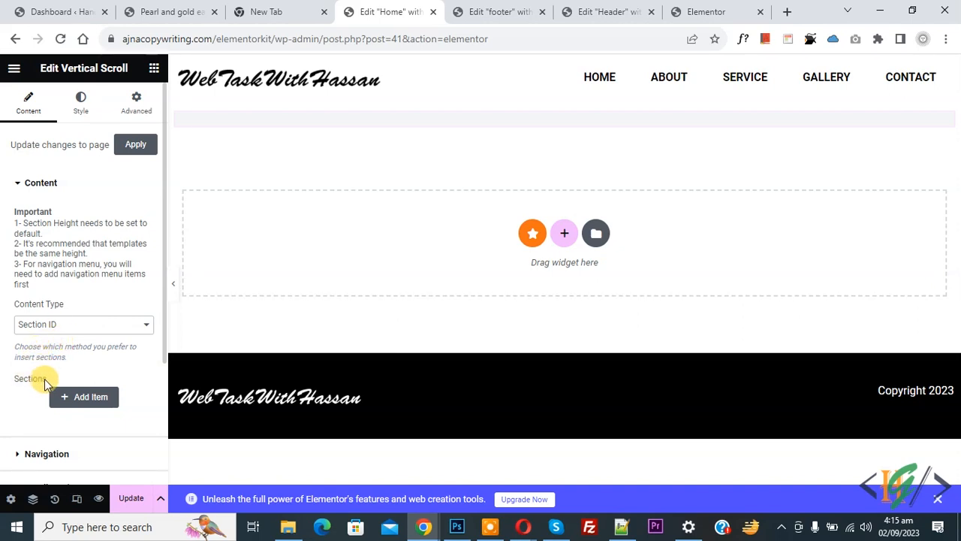
click(81, 404)
scroll(80, 338, down, 2)
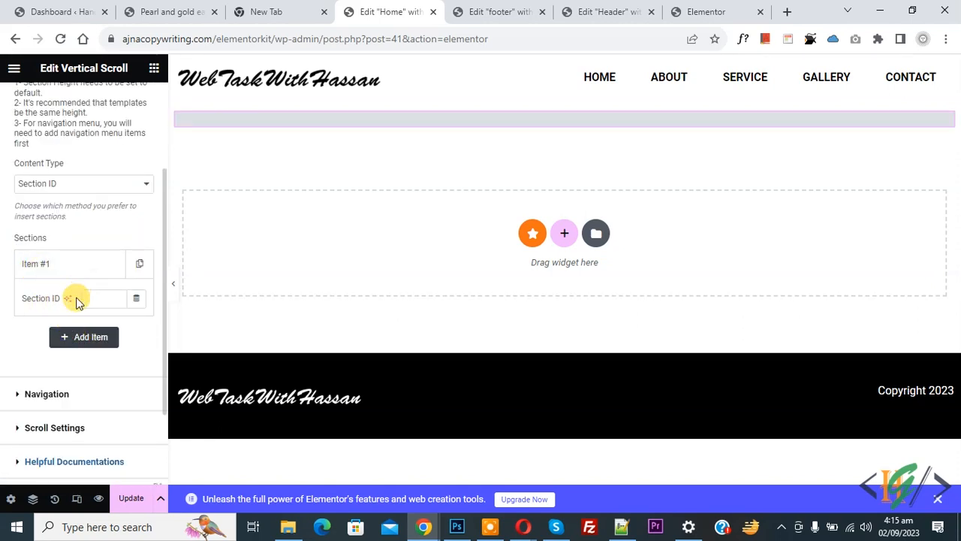
click(102, 300)
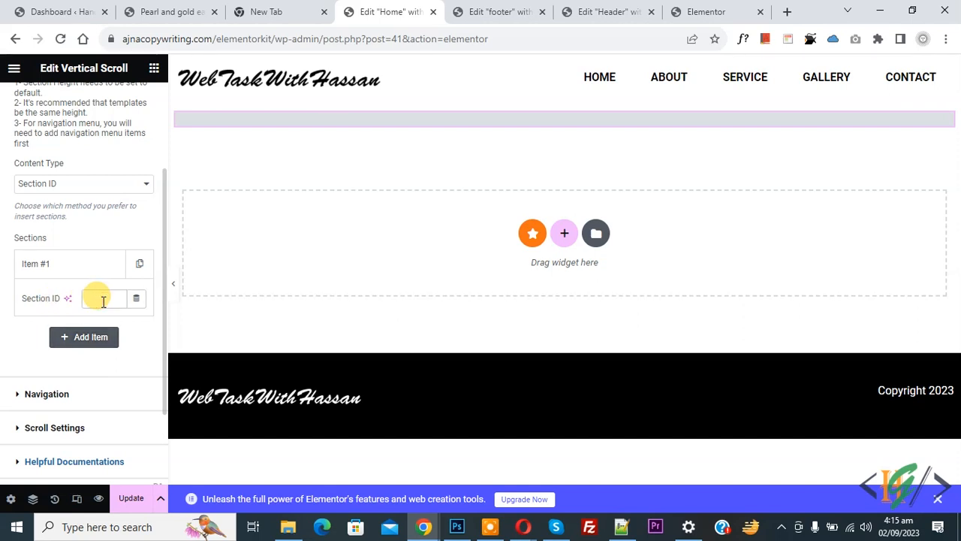
text(home)
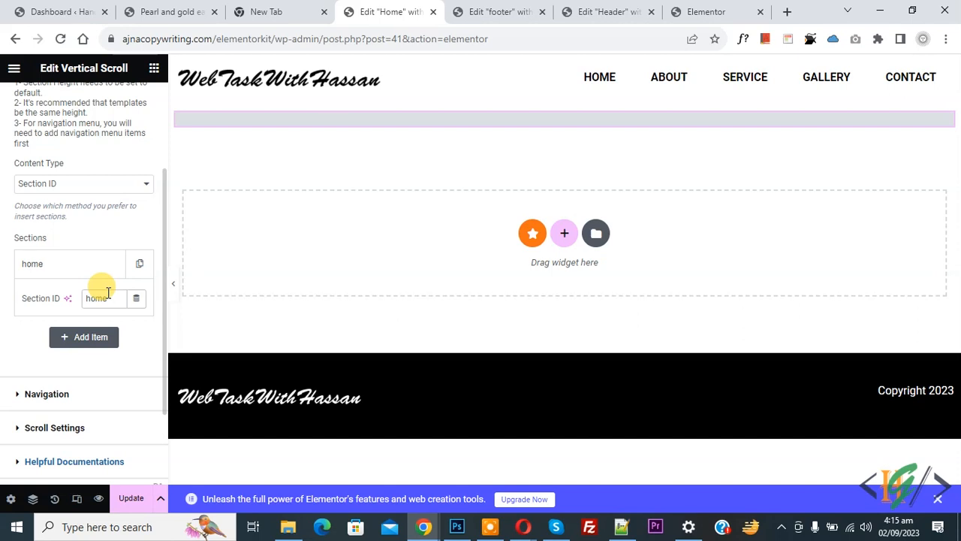
click(80, 392)
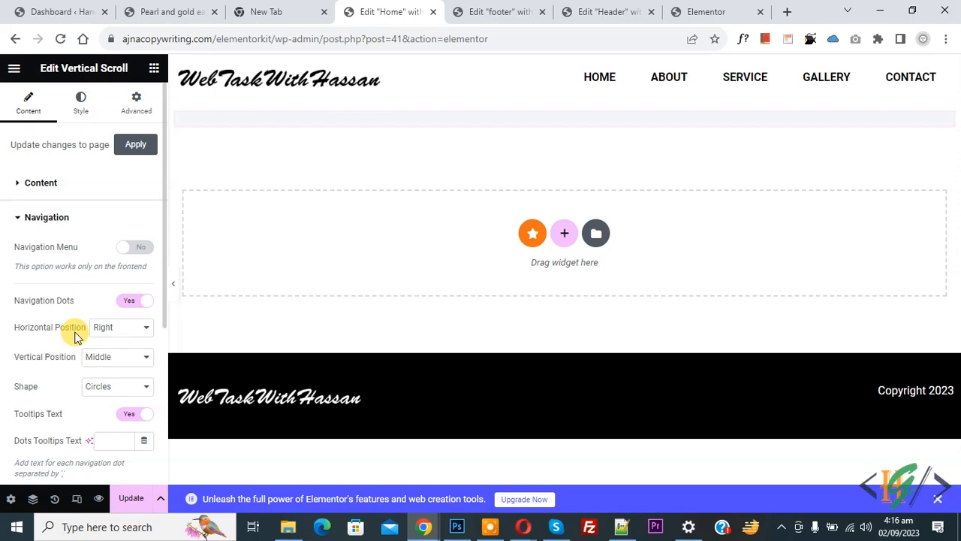
- Keep the navigation dots at Right, Middle, with Circle shape
click(101, 331)
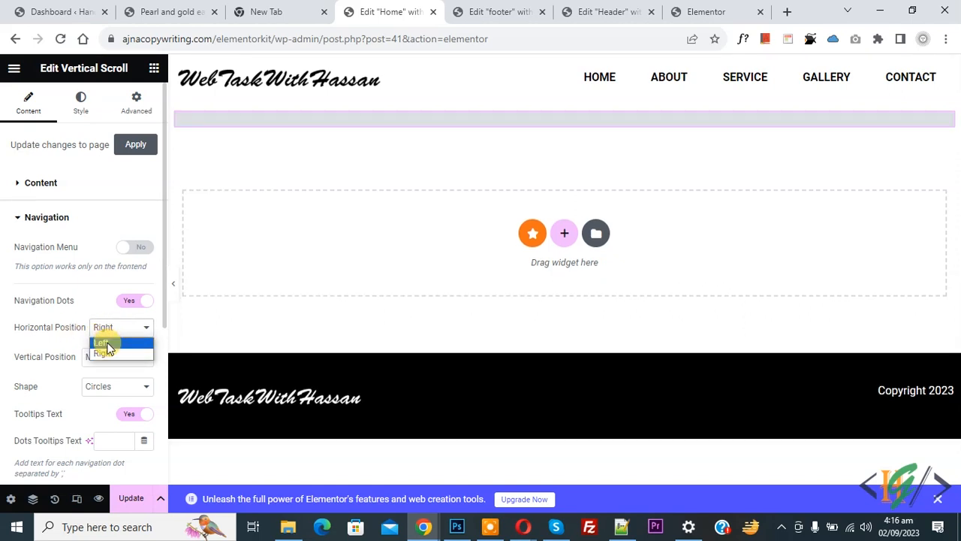
click(104, 351)
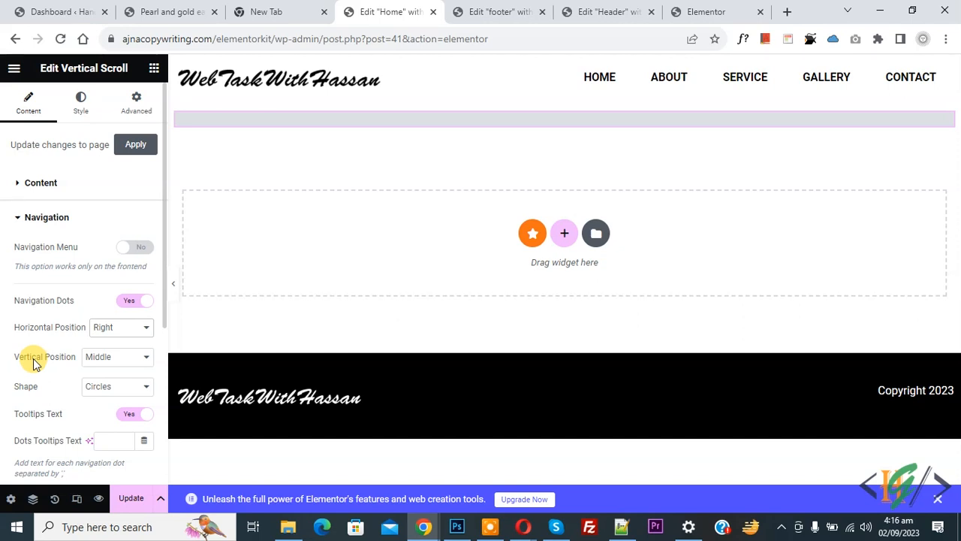
click(105, 358)
click(102, 383)
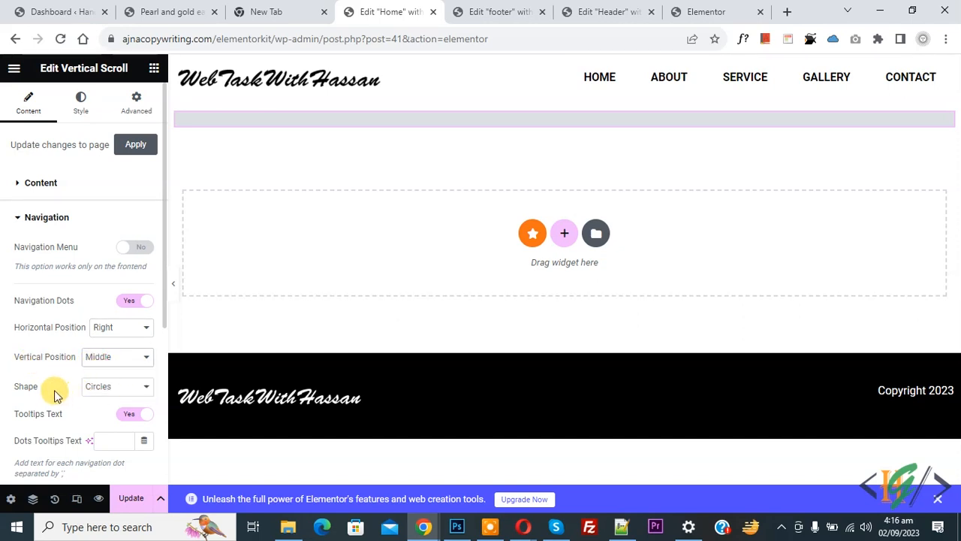
click(96, 388)
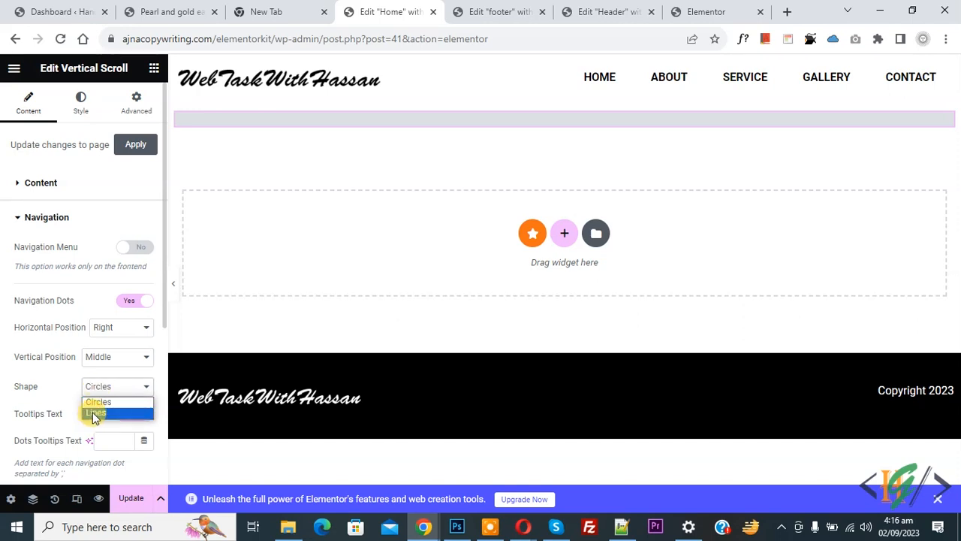
click(75, 389)
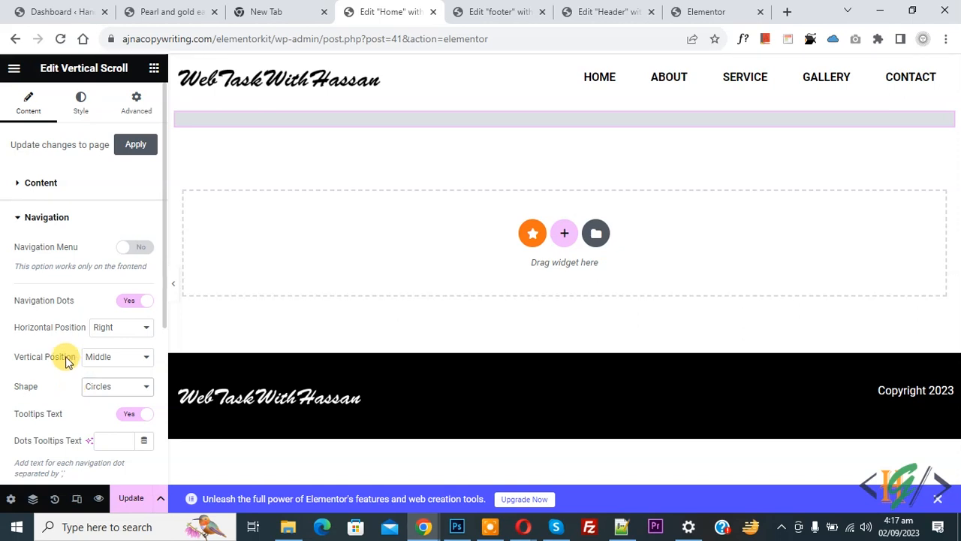
- Review the animation, scroll settings, Style and Advanced options, then add a new section
scroll(65, 360, down, 1)
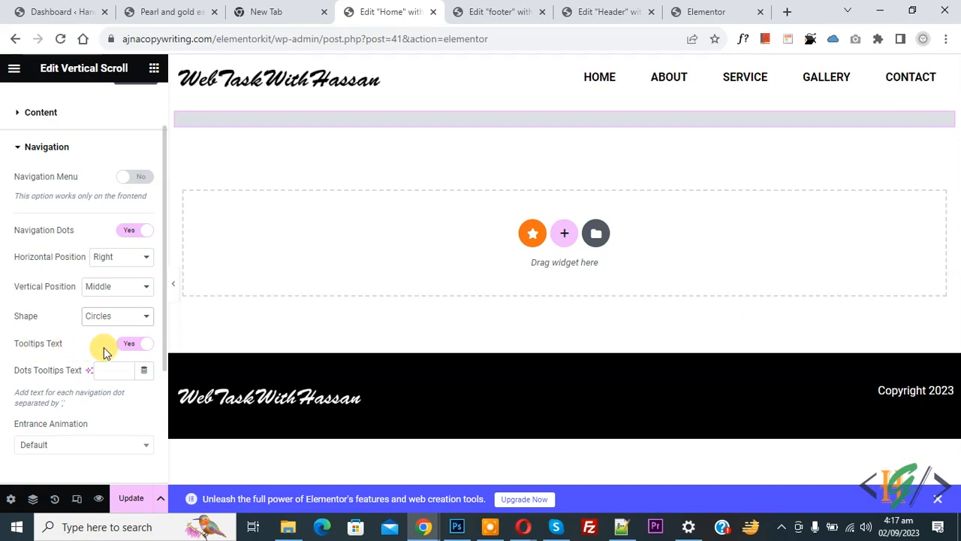
scroll(85, 383, down, 1)
click(77, 376)
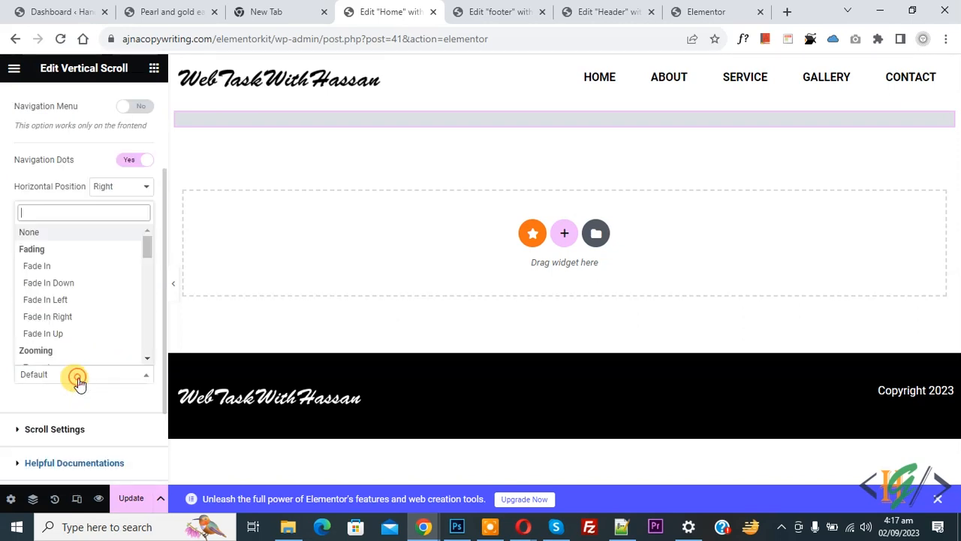
click(4, 229)
scroll(38, 300, down, 2)
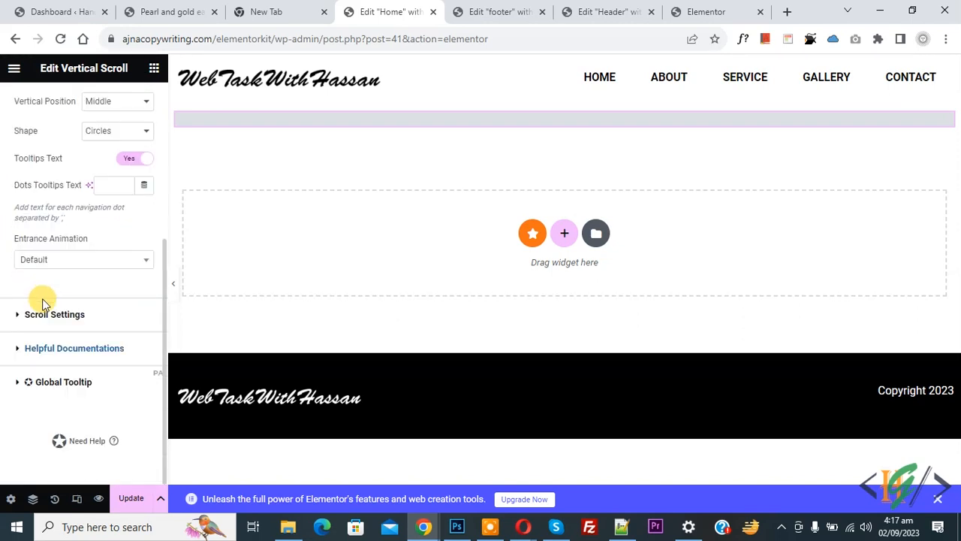
click(54, 313)
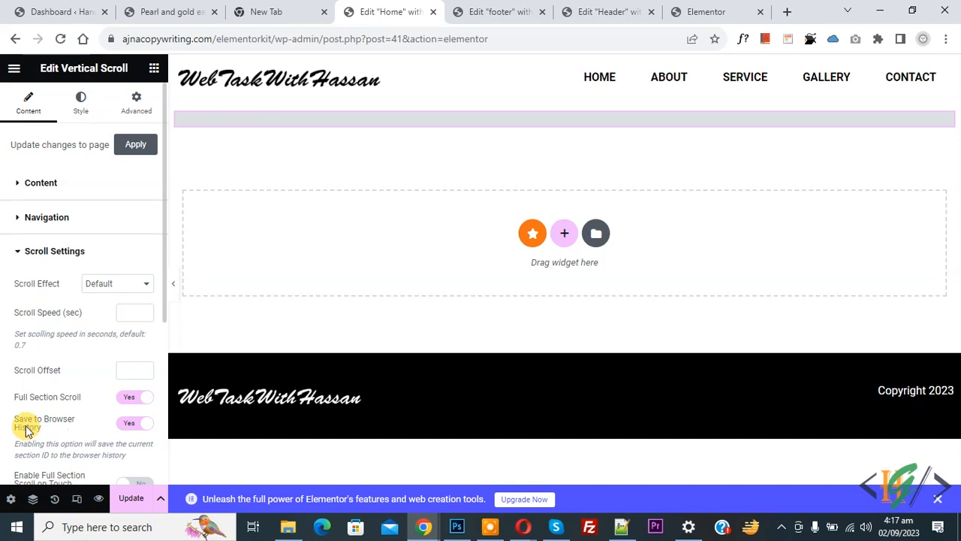
scroll(114, 417, down, 3)
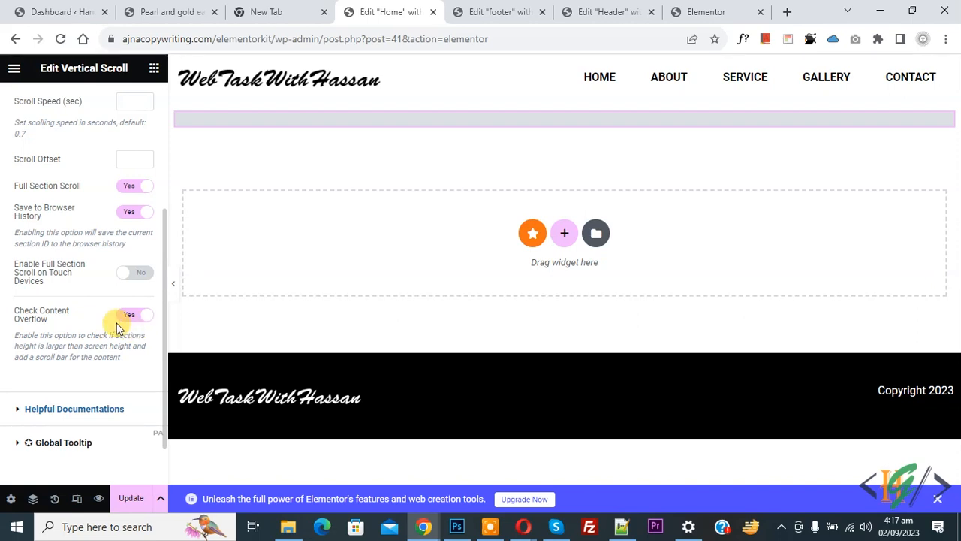
scroll(108, 328, up, 5)
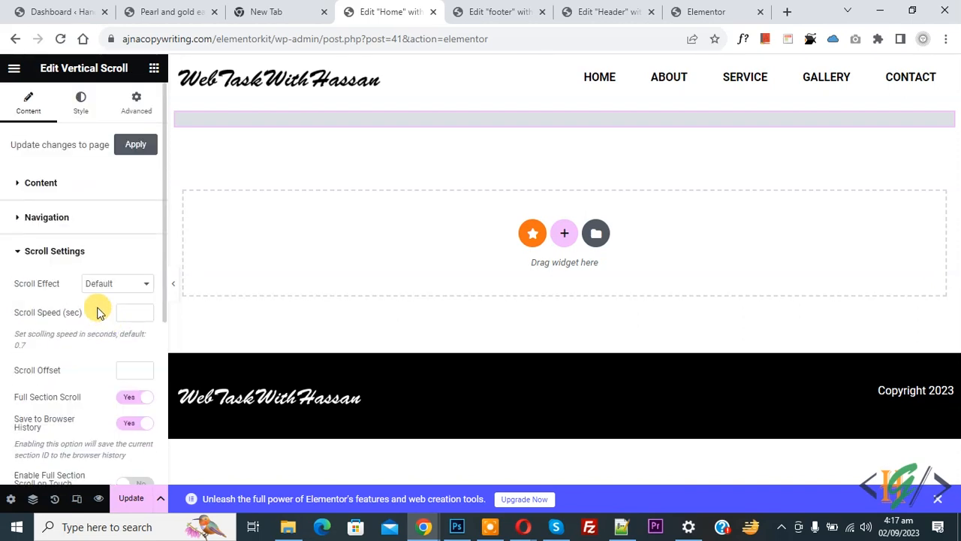
click(83, 116)
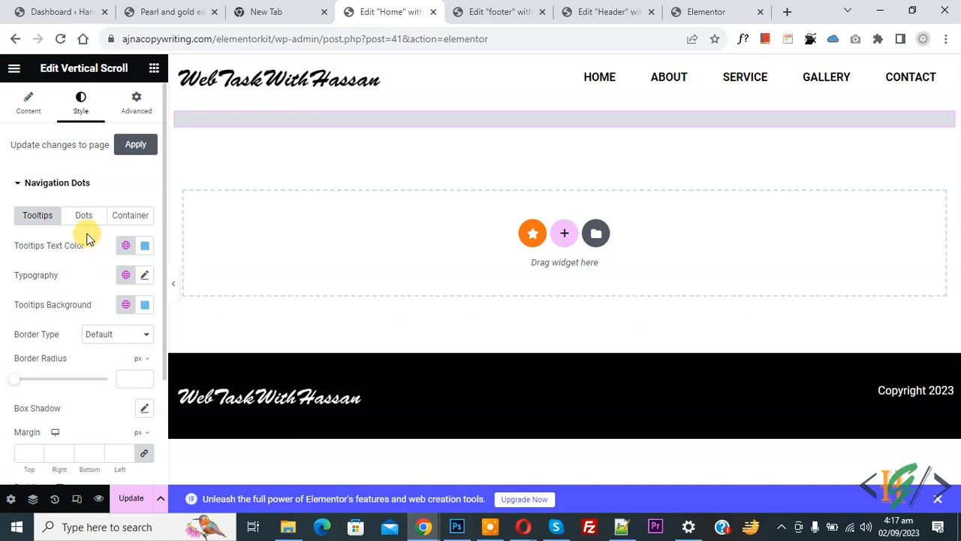
click(134, 112)
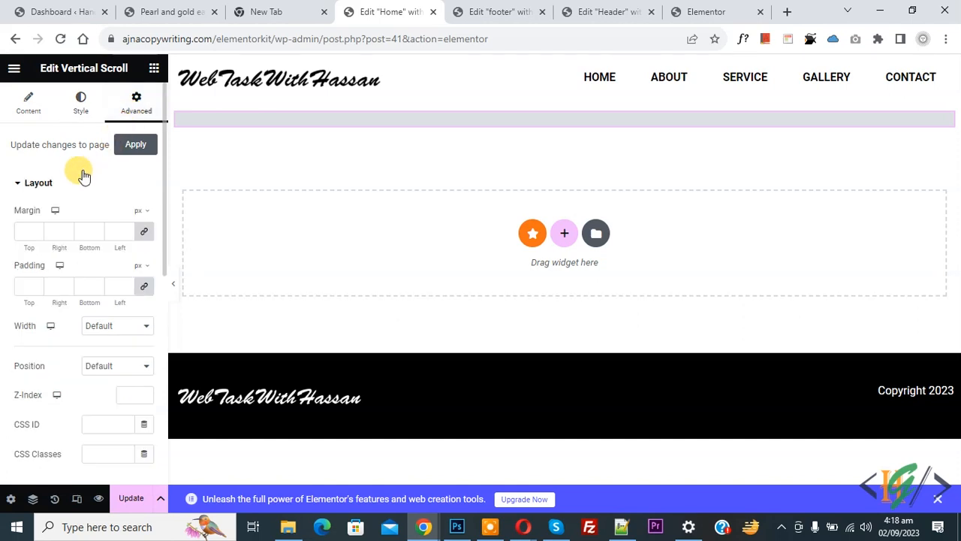
scroll(71, 379, down, 2)
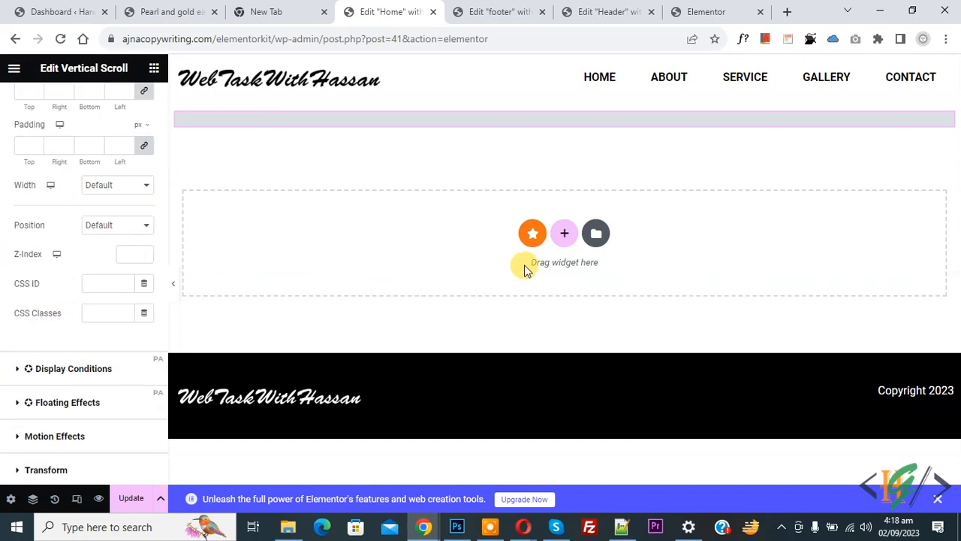
click(564, 234)
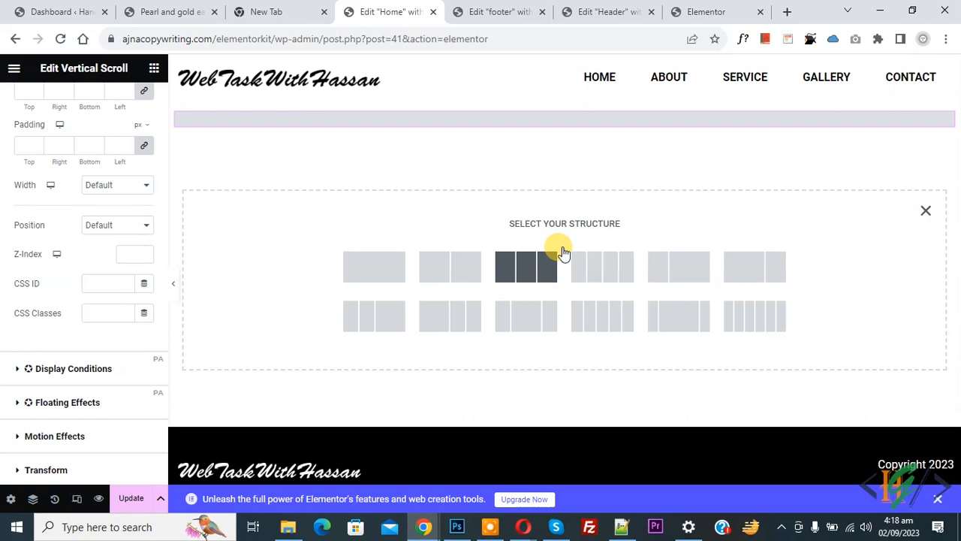
- Make the new section single-column and give it the CSS ID 'home'
click(396, 273)
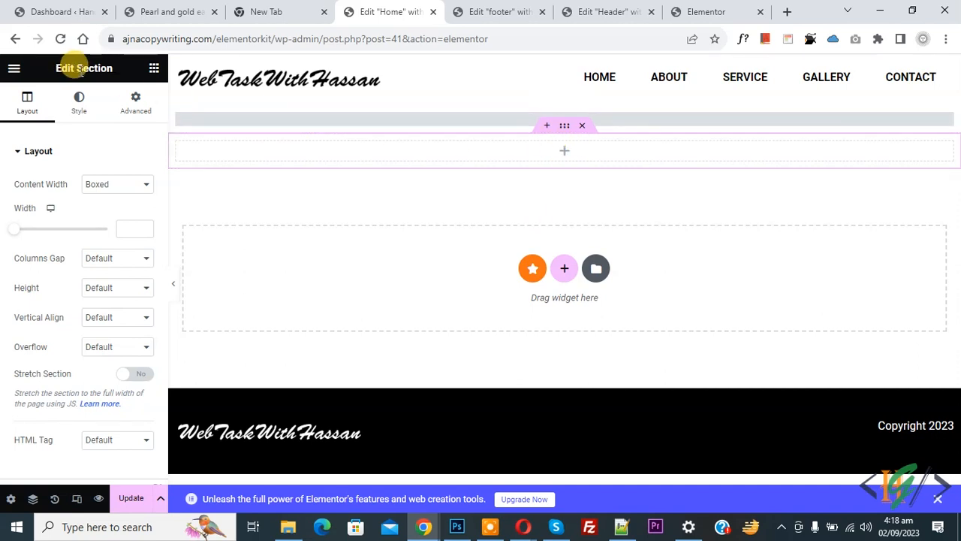
click(135, 103)
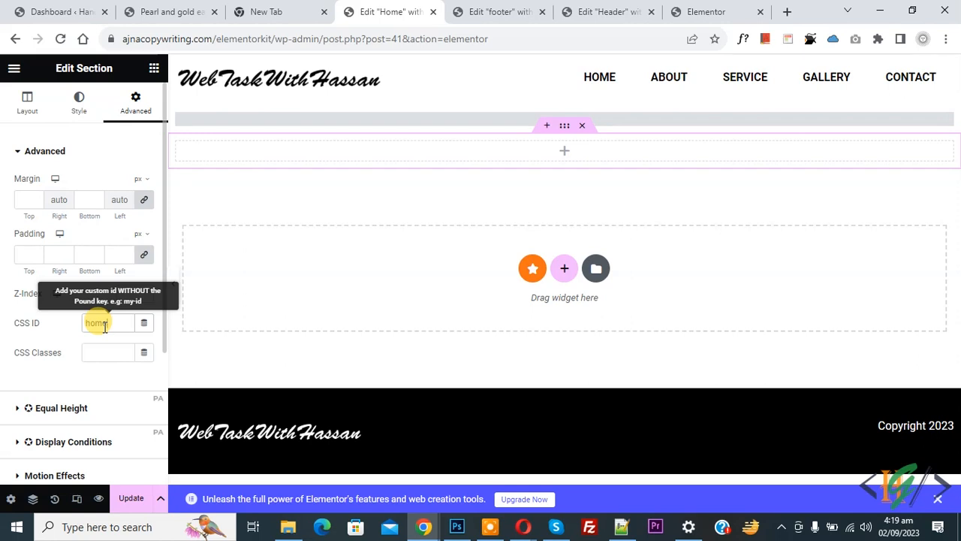
click(403, 125)
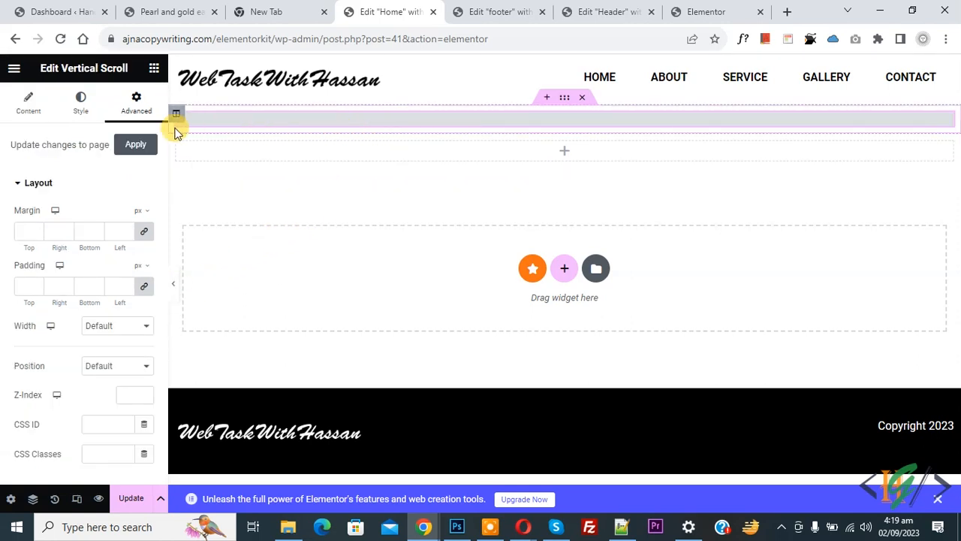
- Expand the scroll widget's home entry, then check the empty section's Advanced CSS ID 'home'
click(31, 105)
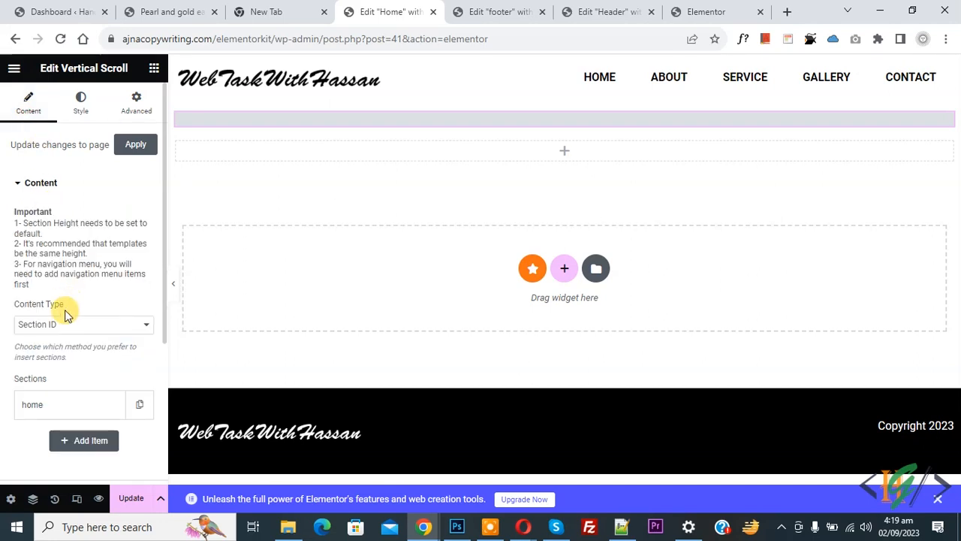
click(45, 404)
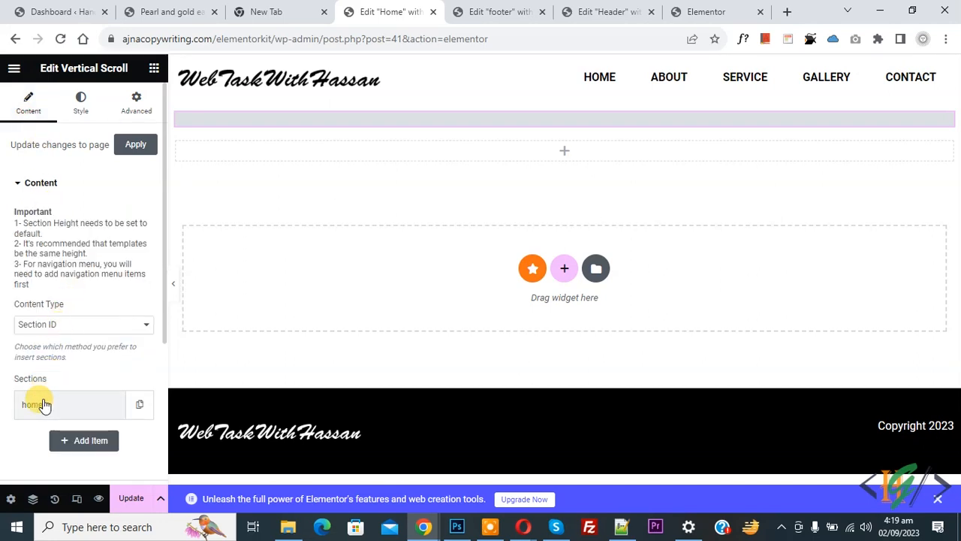
scroll(23, 353, down, 2)
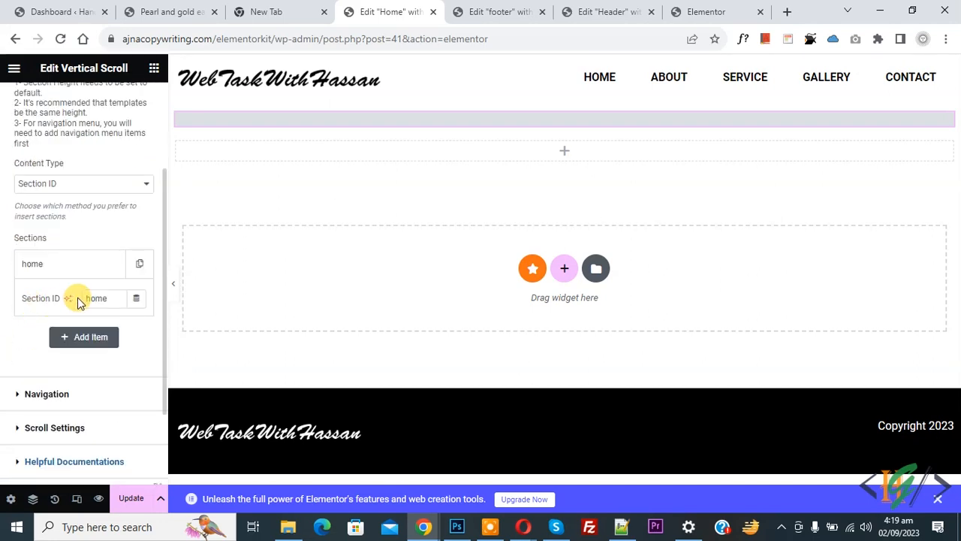
mouse_move(562, 150)
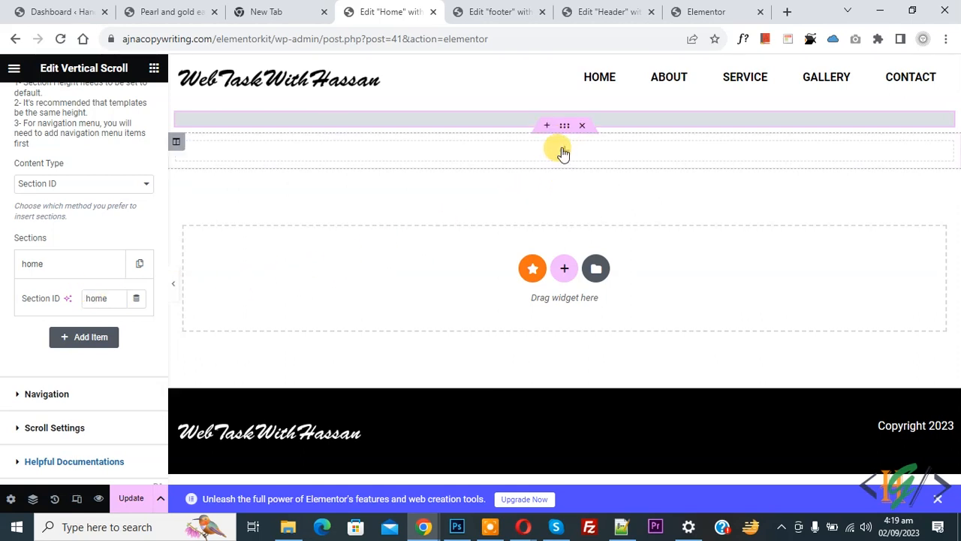
click(564, 128)
click(138, 124)
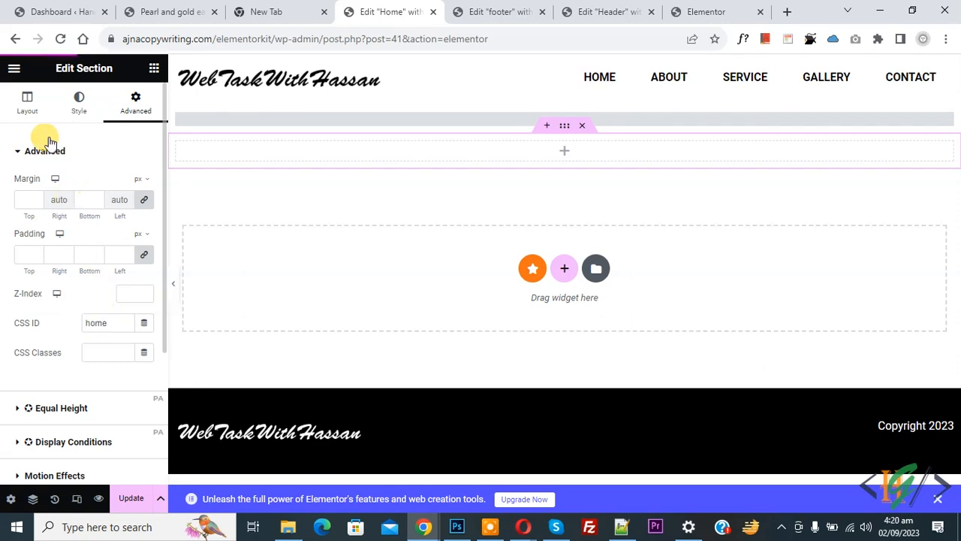
- Go to the Global Colors page in Elementor's Site Settings
click(14, 70)
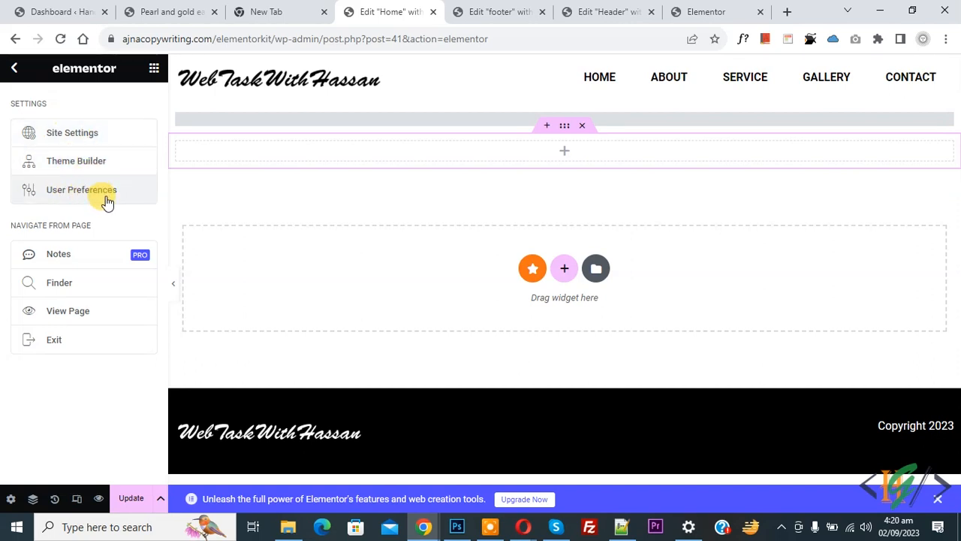
click(65, 142)
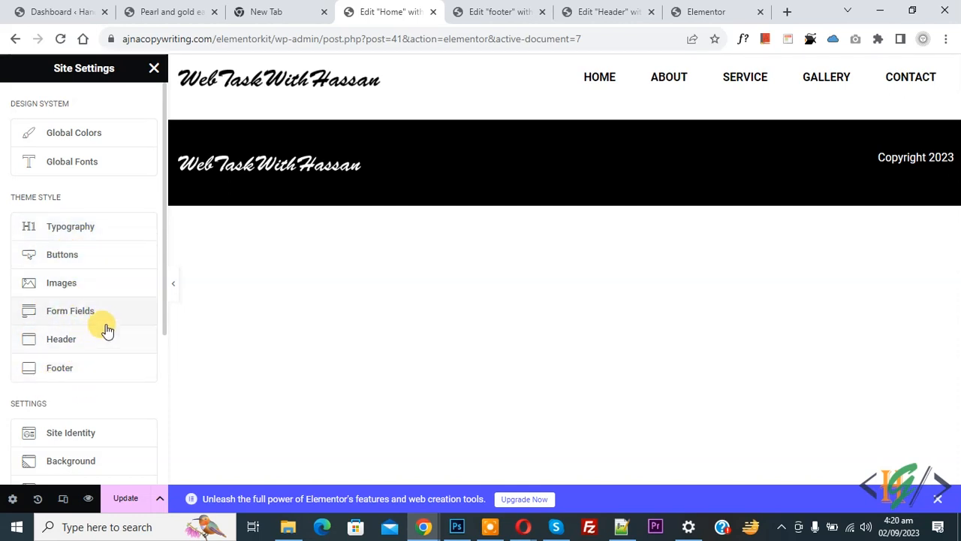
click(79, 141)
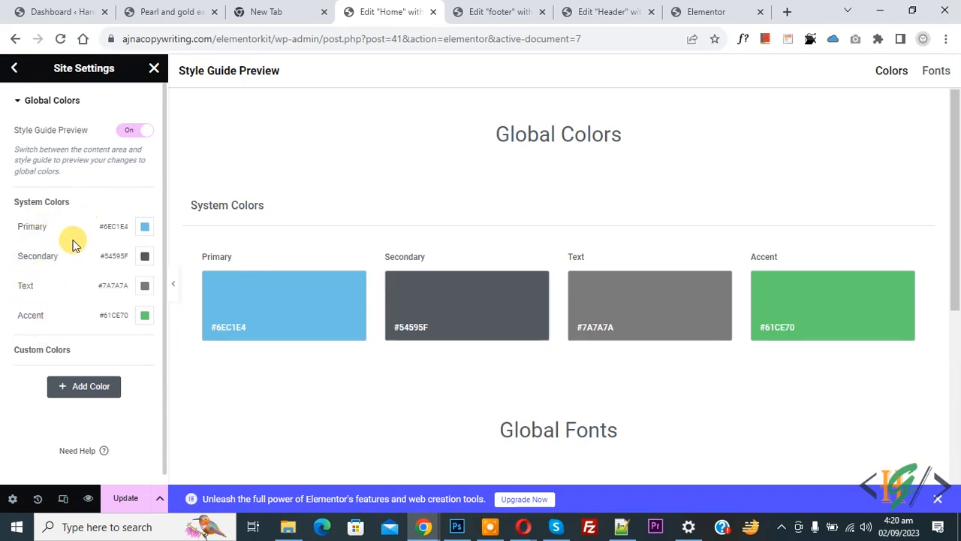
- Change the Primary colour from #6EC1E4 to #0D94CC and save the site settings
click(144, 228)
click(198, 311)
mouse_move(197, 311)
mouse_down()
mouse_move(205, 322)
mouse_move(208, 292)
mouse_move(208, 300)
mouse_up()
click(3, 259)
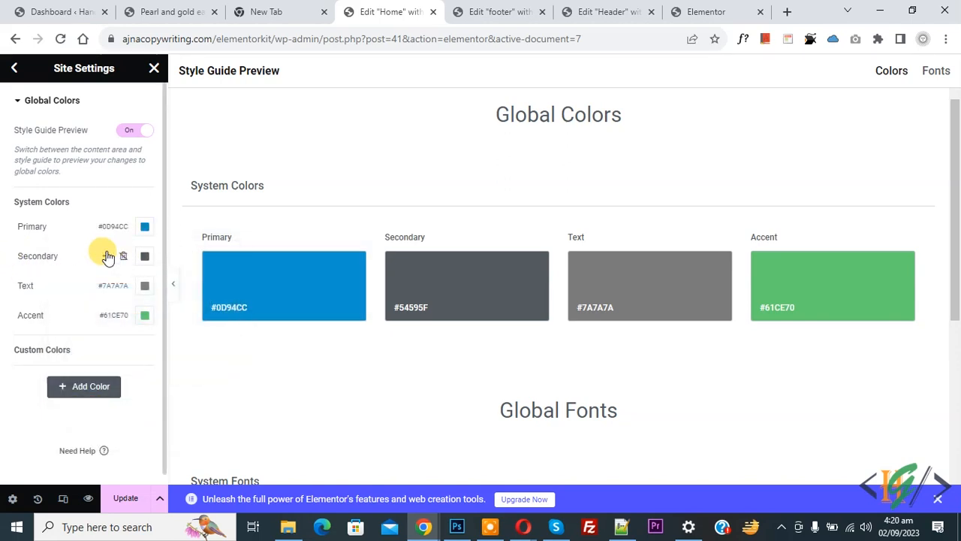
click(14, 72)
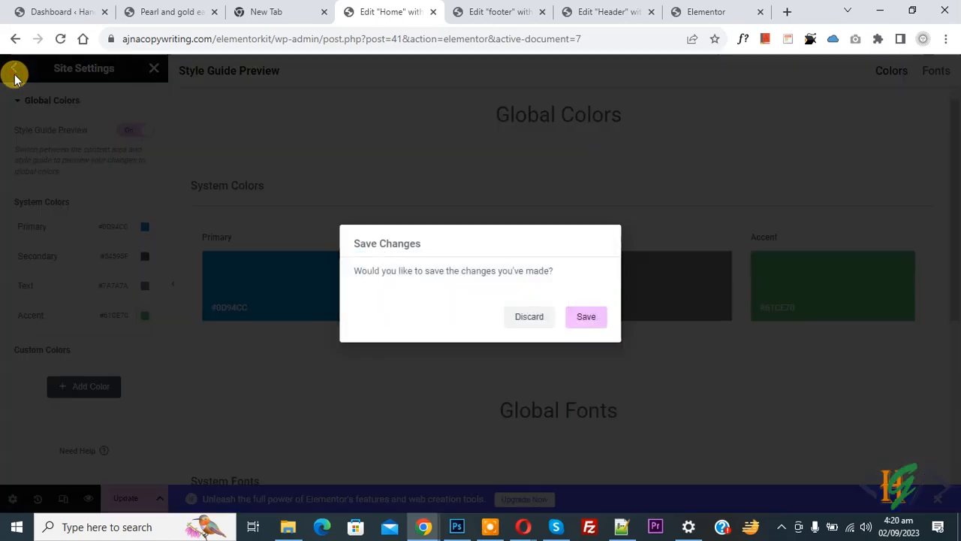
click(587, 318)
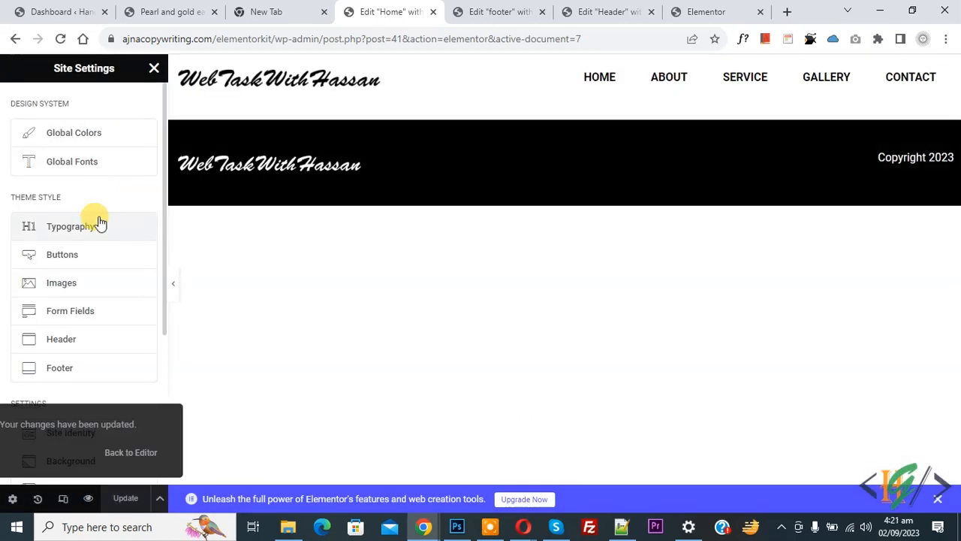
click(74, 173)
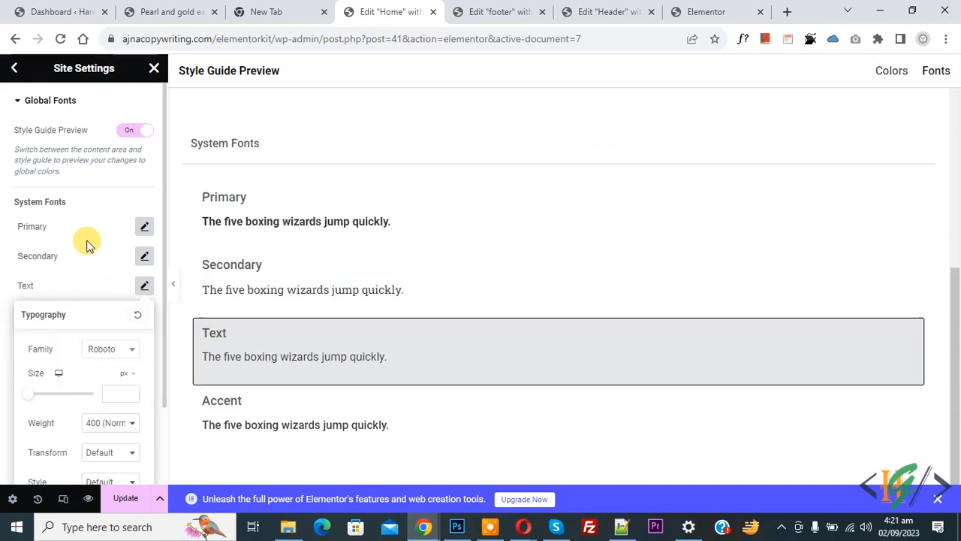
scroll(86, 248, down, 1)
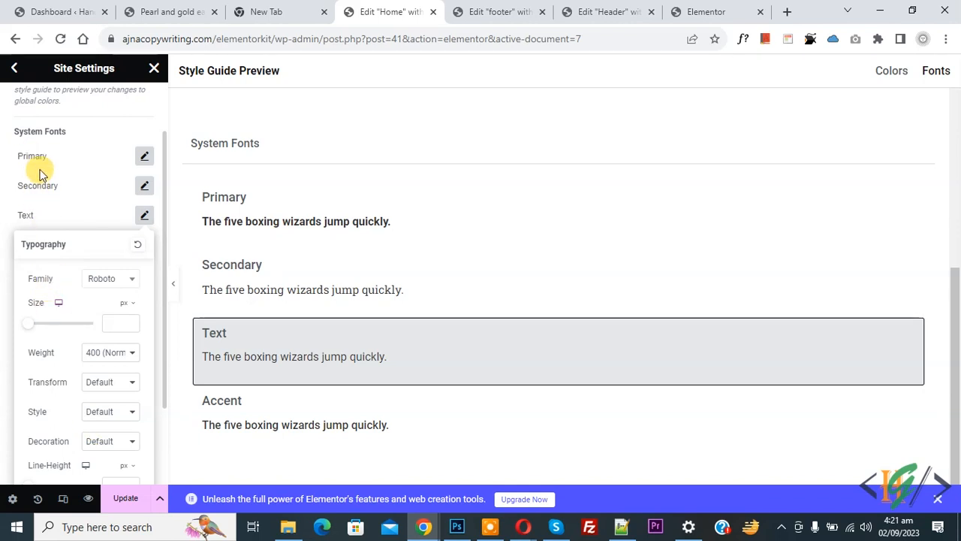
click(48, 212)
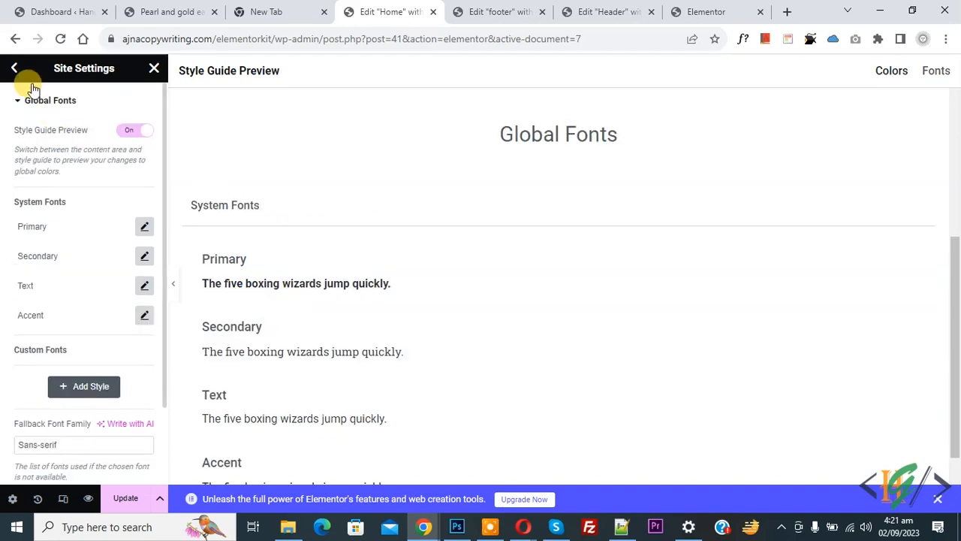
click(13, 68)
click(583, 319)
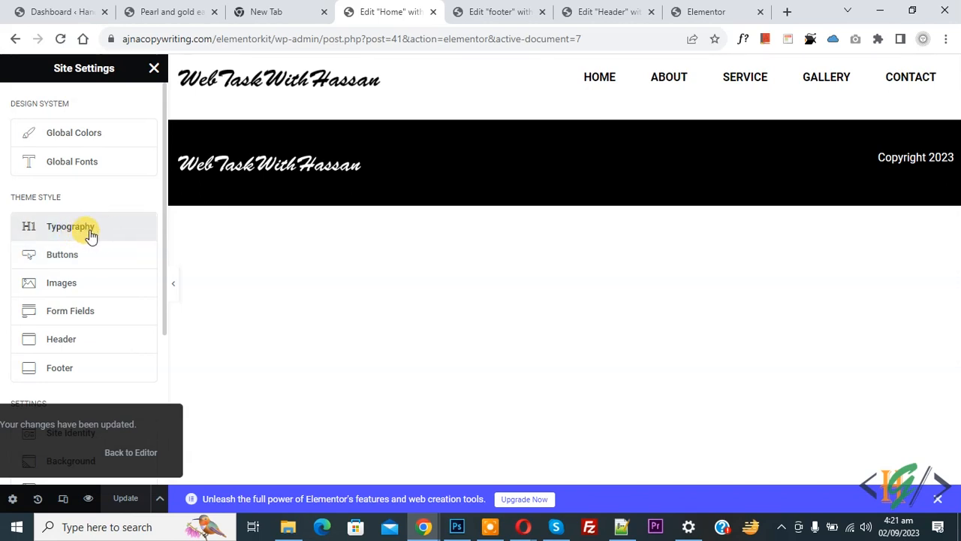
- In the site Typography settings, set the body text colour to black
click(78, 227)
scroll(53, 191, down, 1)
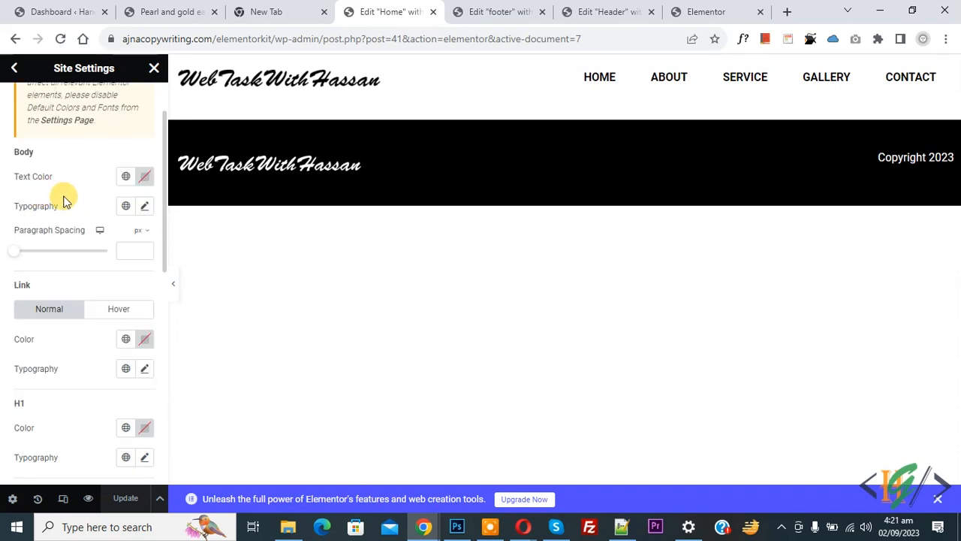
click(147, 175)
drag(124, 275, 36, 351)
click(9, 251)
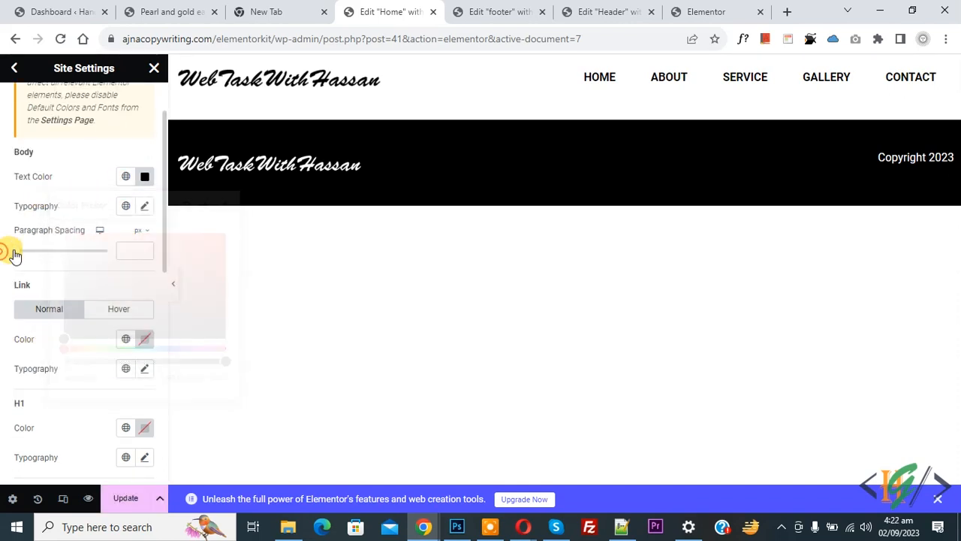
- Set the body text size to 16 px, keeping the Default font family
click(145, 207)
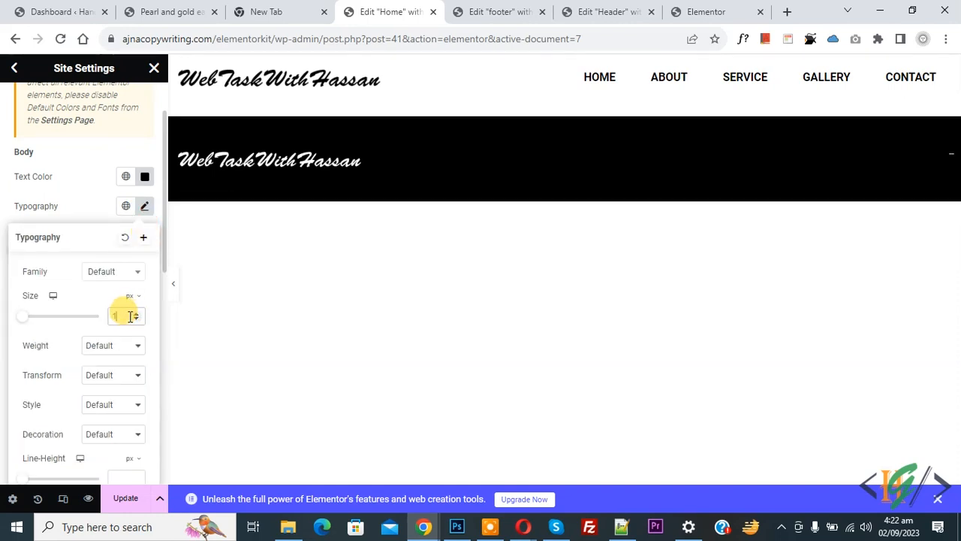
text(16)
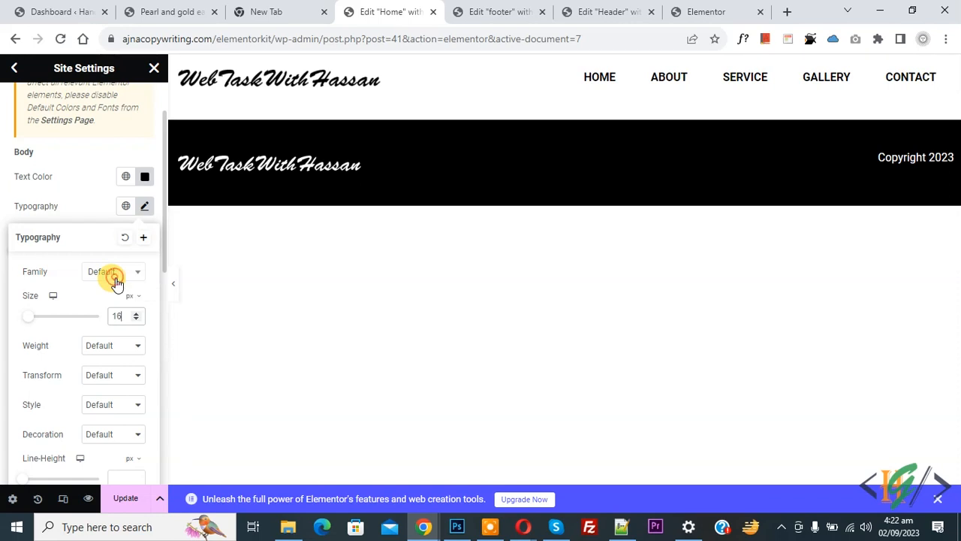
click(116, 278)
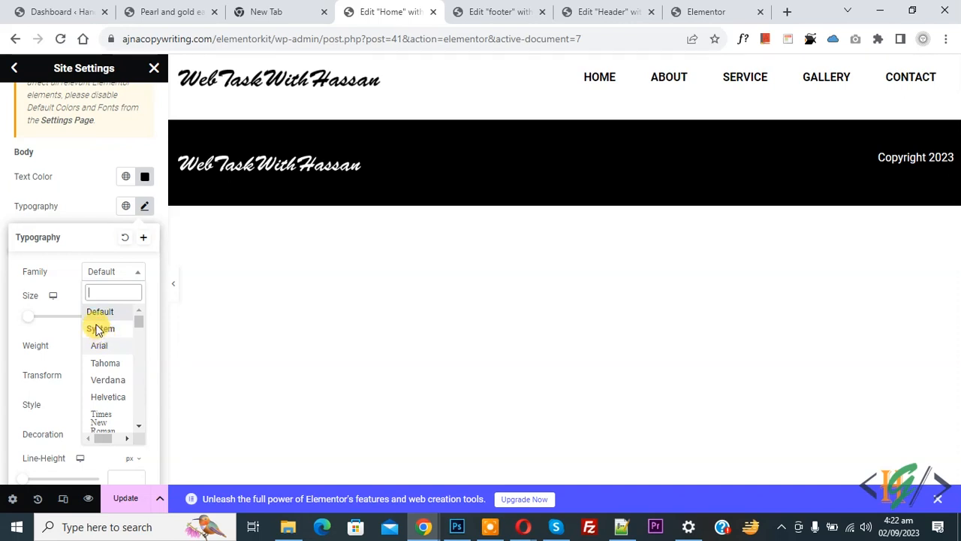
click(3, 255)
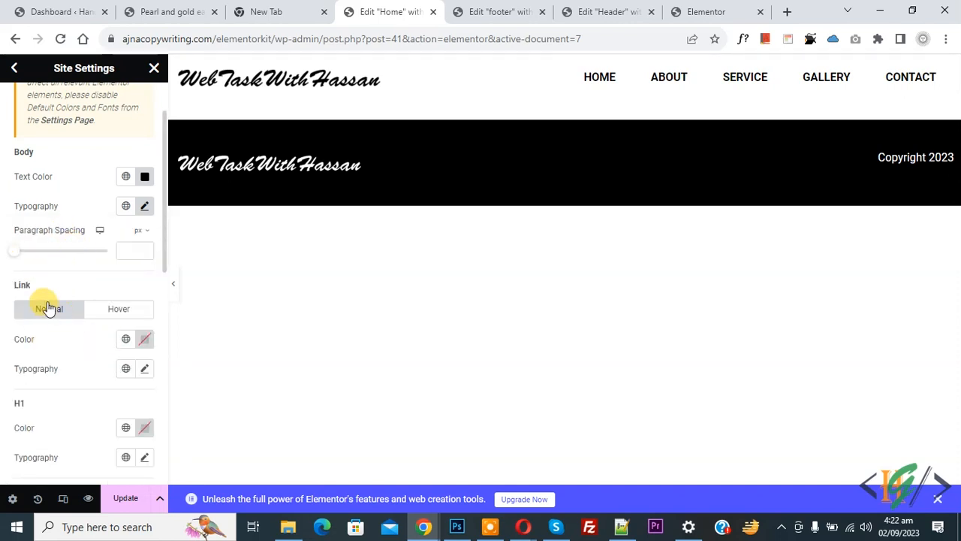
- Make link text and H1 and H2 headings black
click(145, 339)
click(61, 264)
click(2, 304)
scroll(5, 300, down, 3)
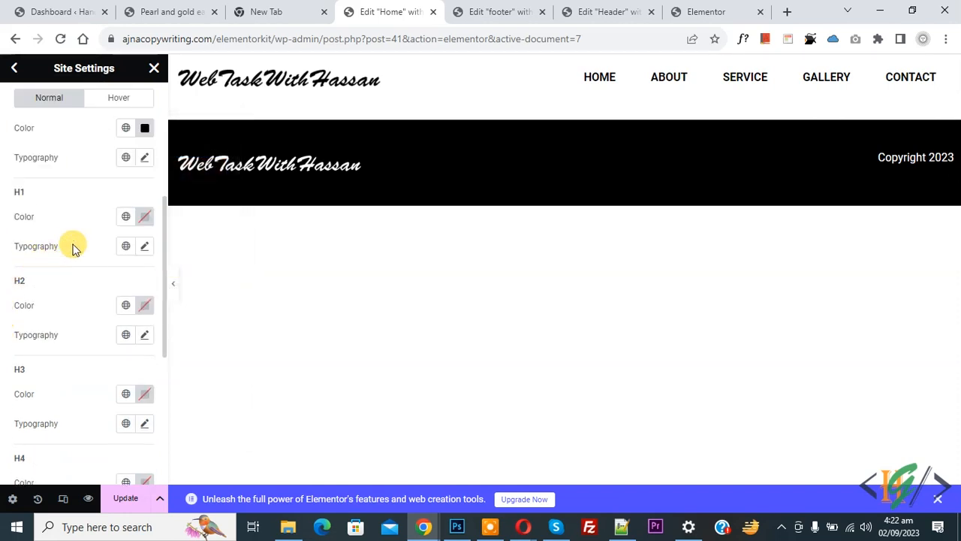
click(144, 216)
click(65, 378)
click(43, 397)
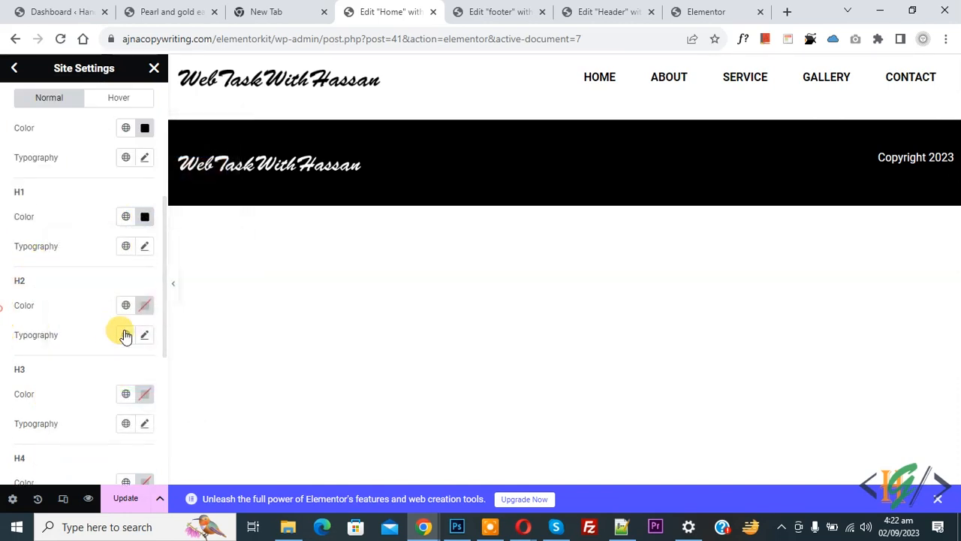
click(143, 305)
click(63, 230)
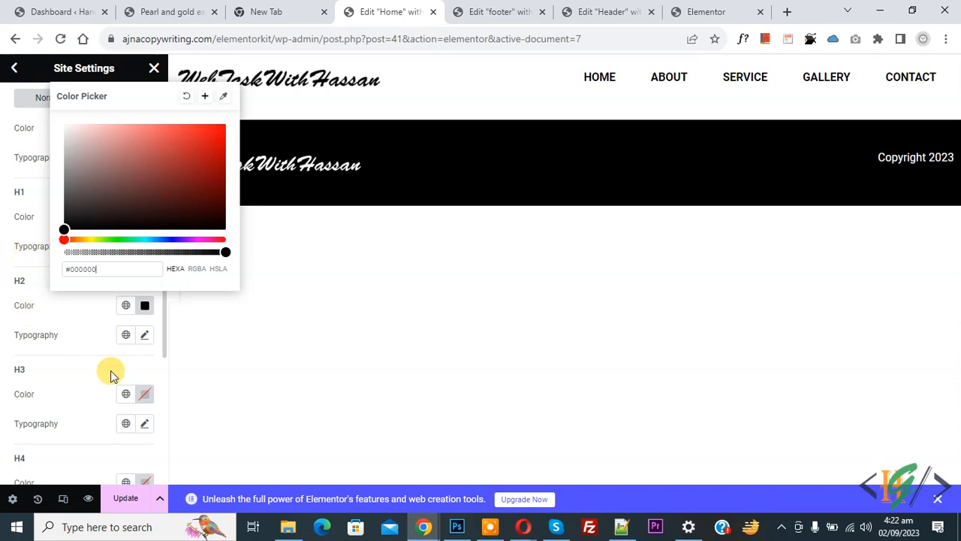
- Make H3, H4 and H5 headings black and return to the Site Settings list
click(140, 393)
click(65, 316)
click(11, 360)
scroll(21, 359, down, 2)
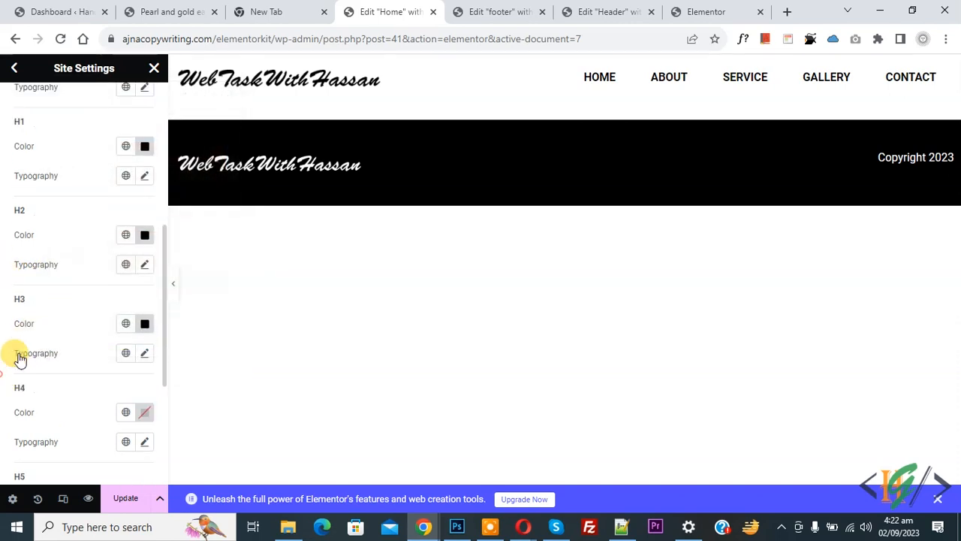
scroll(128, 398, down, 2)
click(144, 342)
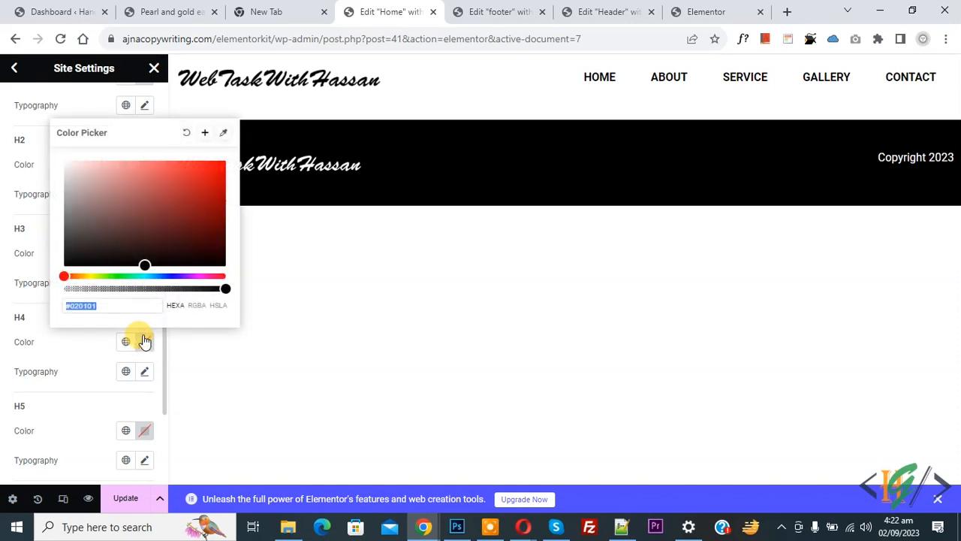
click(64, 265)
click(141, 429)
click(65, 353)
click(7, 390)
scroll(7, 386, down, 3)
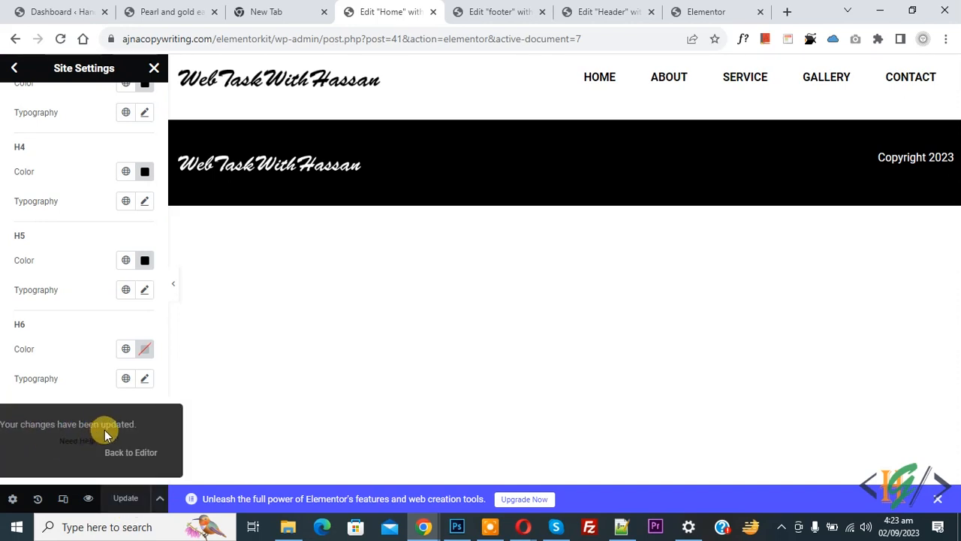
click(15, 69)
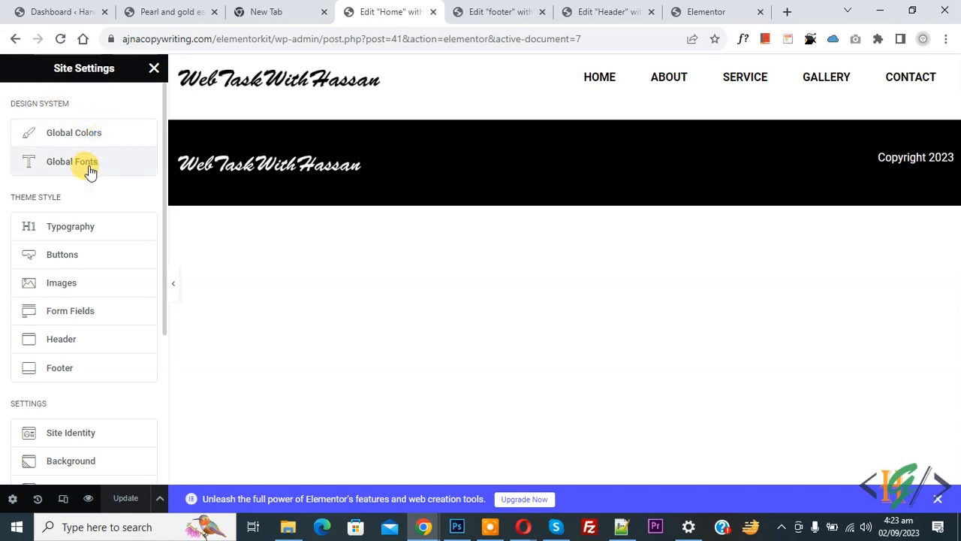
click(120, 174)
scroll(81, 229, down, 2)
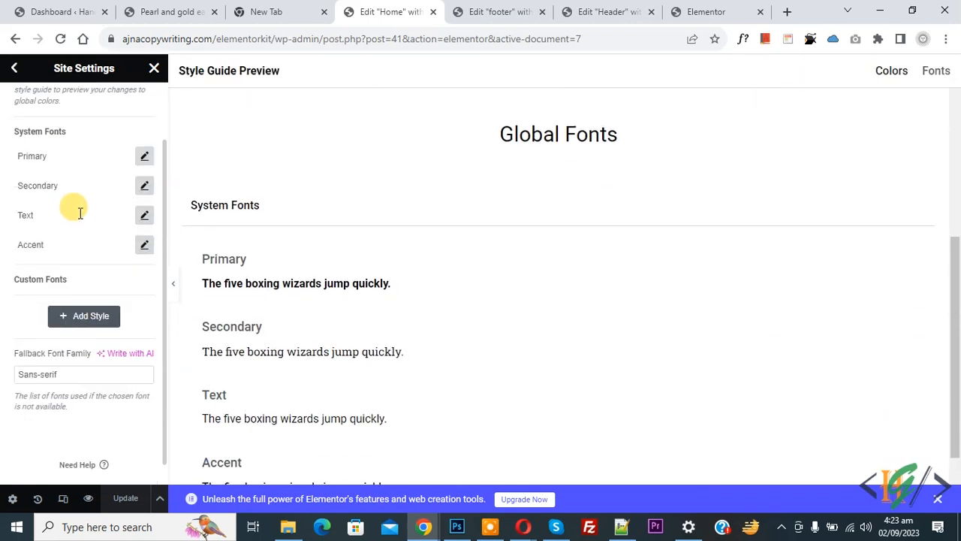
scroll(75, 208, up, 2)
click(13, 70)
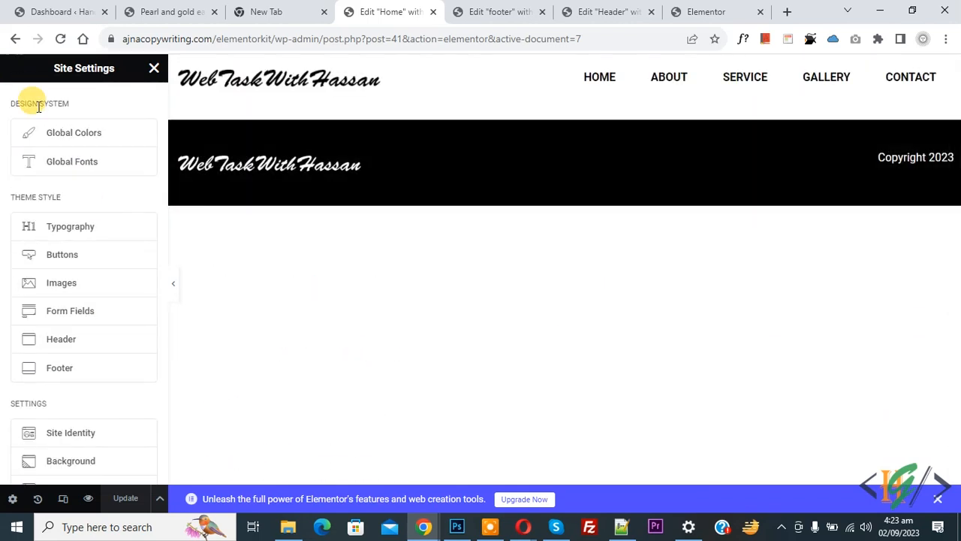
click(76, 235)
scroll(75, 232, down, 3)
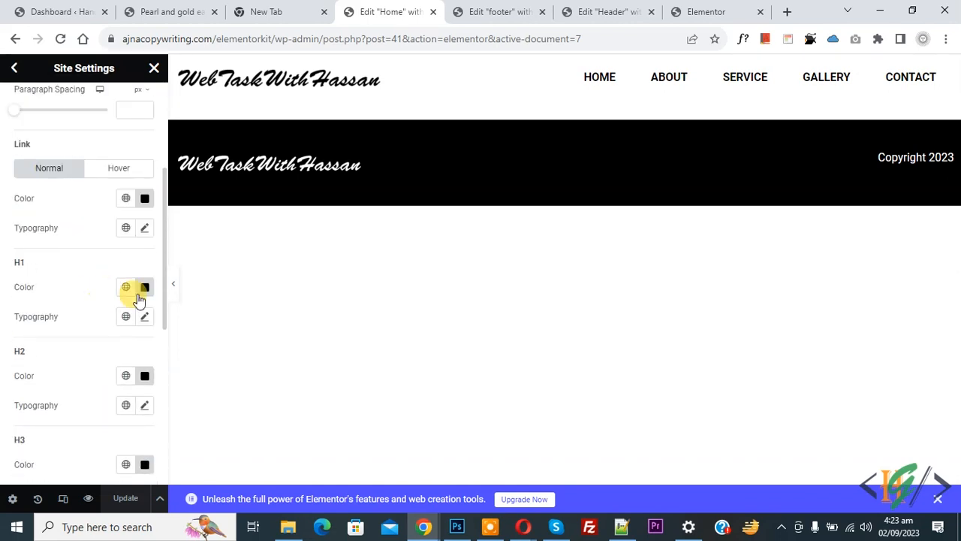
click(145, 319)
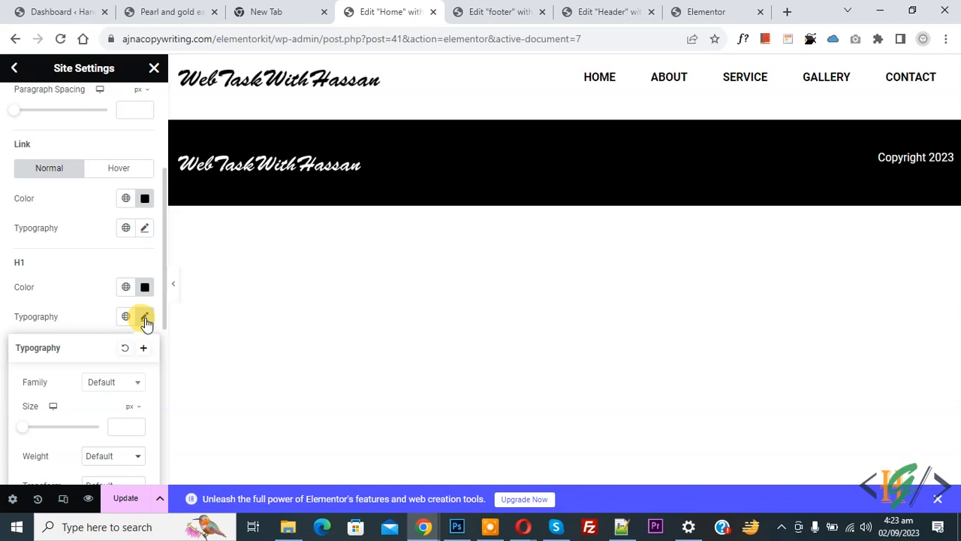
click(109, 385)
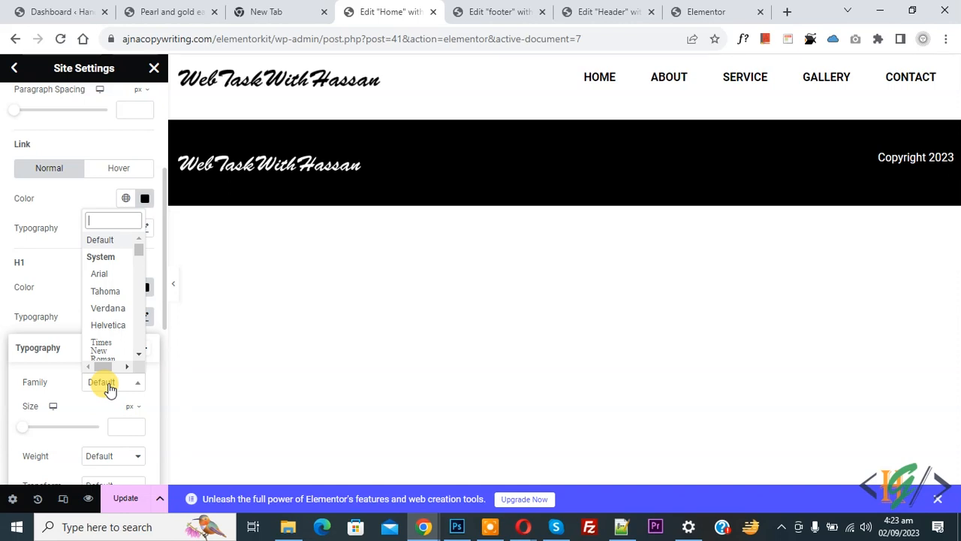
click(109, 308)
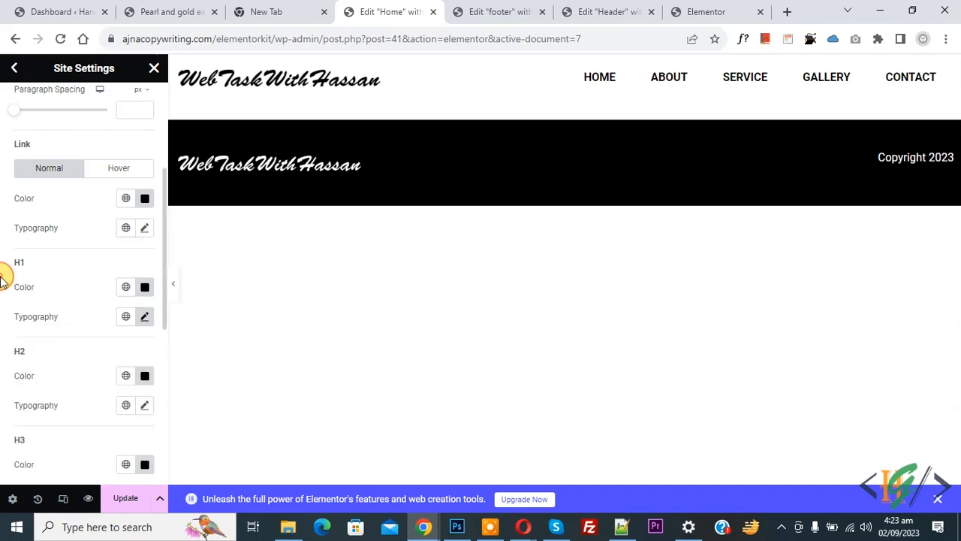
click(145, 318)
scroll(109, 341, down, 2)
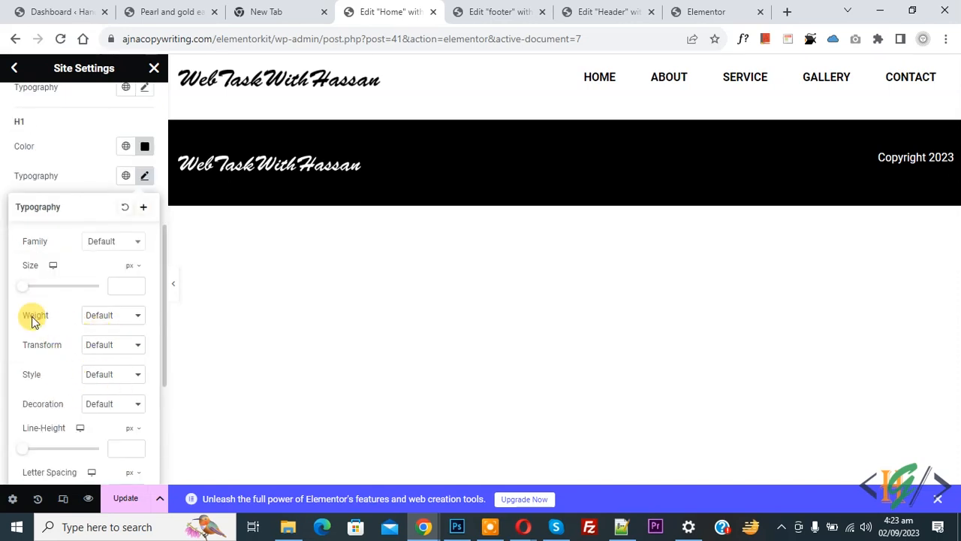
click(2, 271)
scroll(52, 281, up, 4)
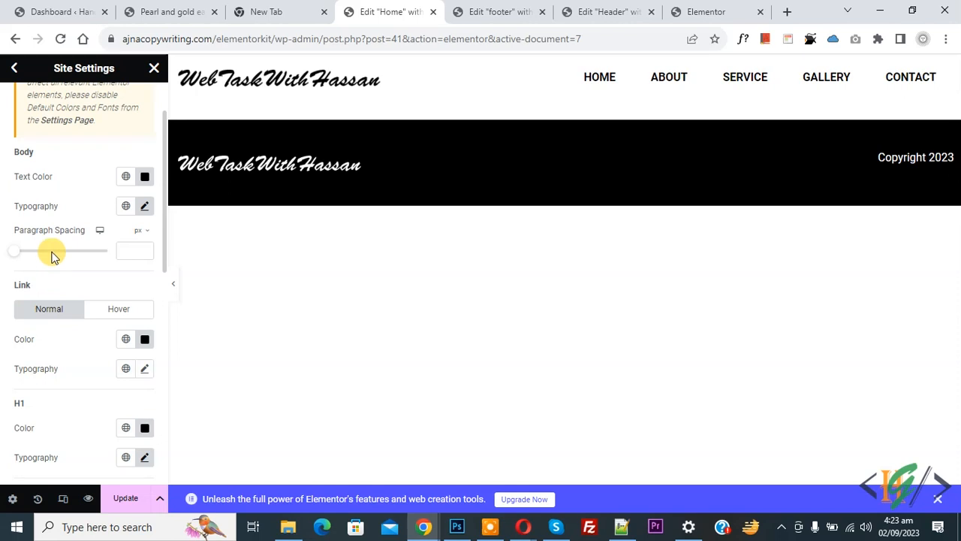
click(13, 68)
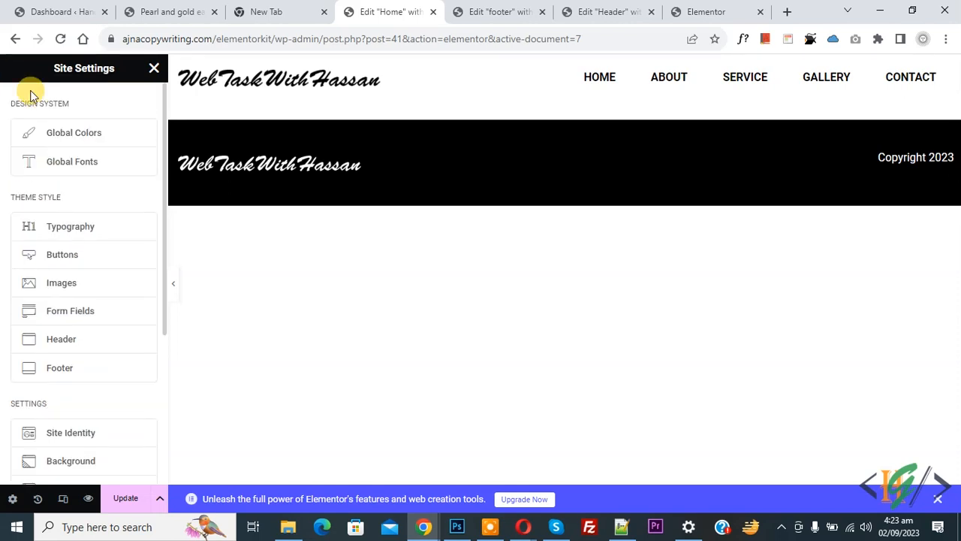
click(84, 257)
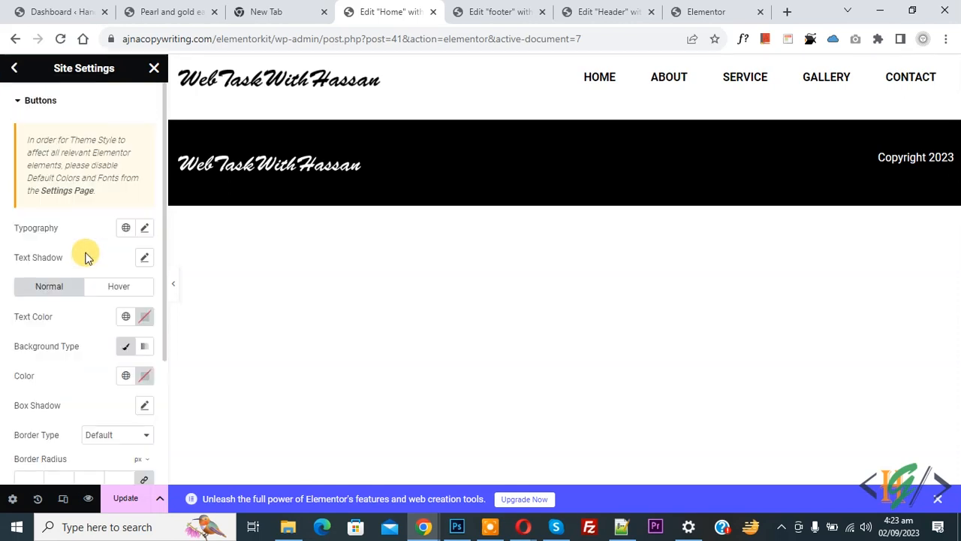
- Close Site Settings, confirming Save in the Save Changes dialog
scroll(113, 338, down, 2)
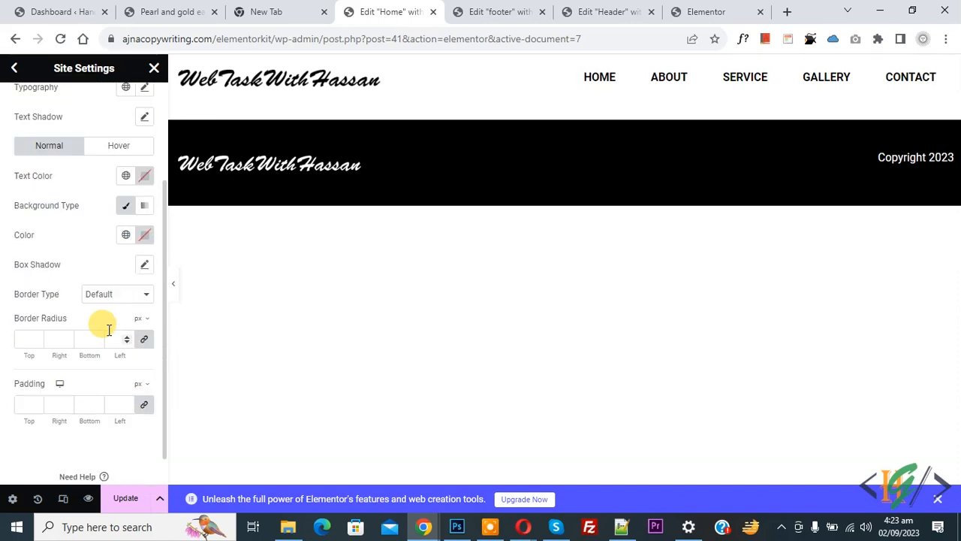
click(15, 68)
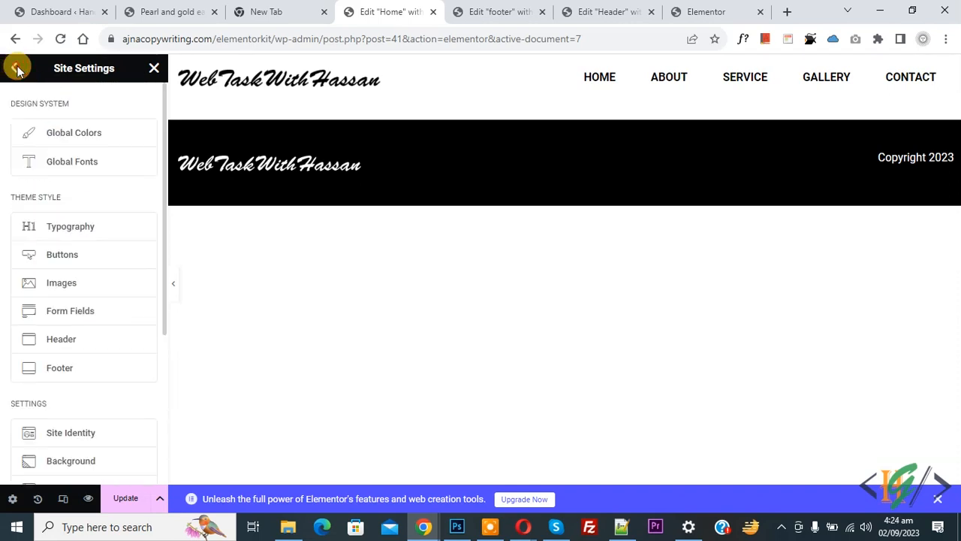
click(153, 69)
click(589, 318)
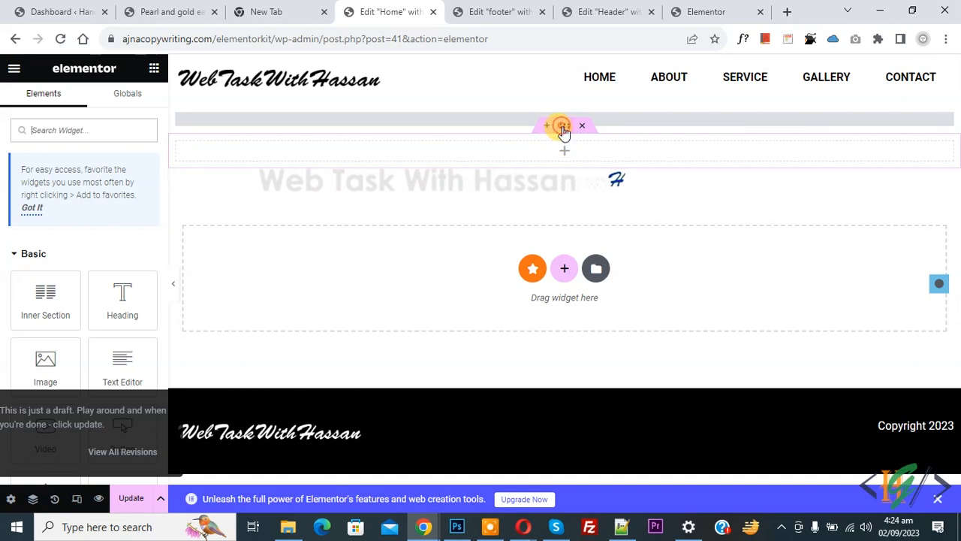
- Set the top 'home' section's Style background type to Classic
click(564, 129)
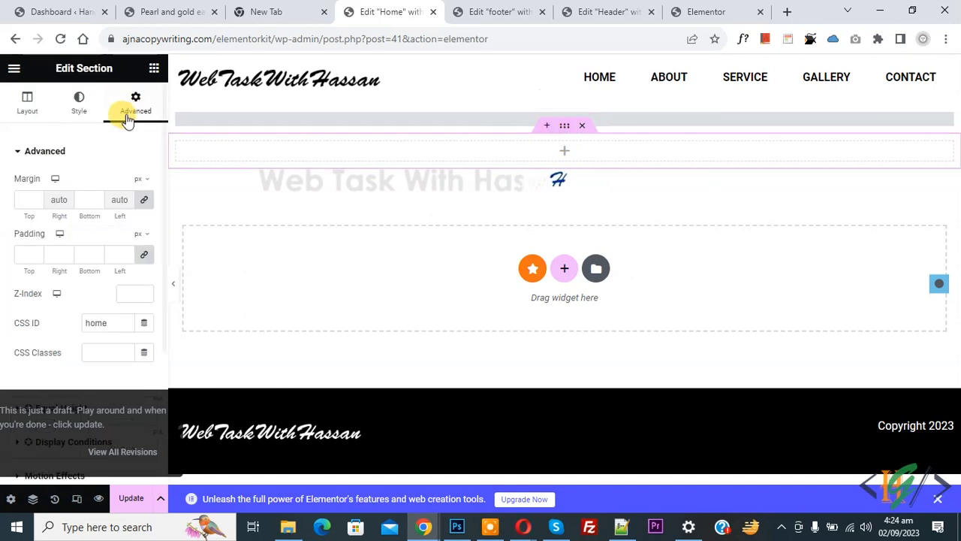
click(81, 109)
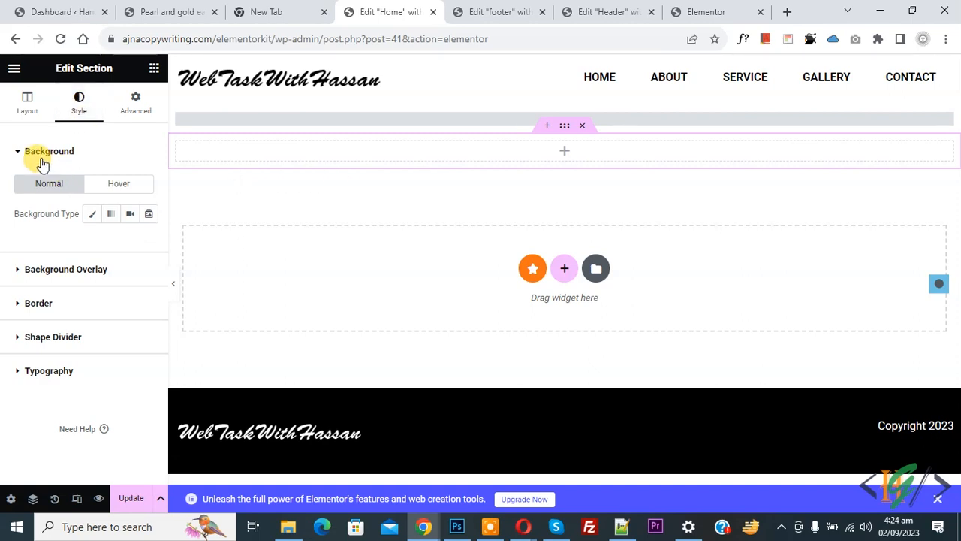
click(90, 215)
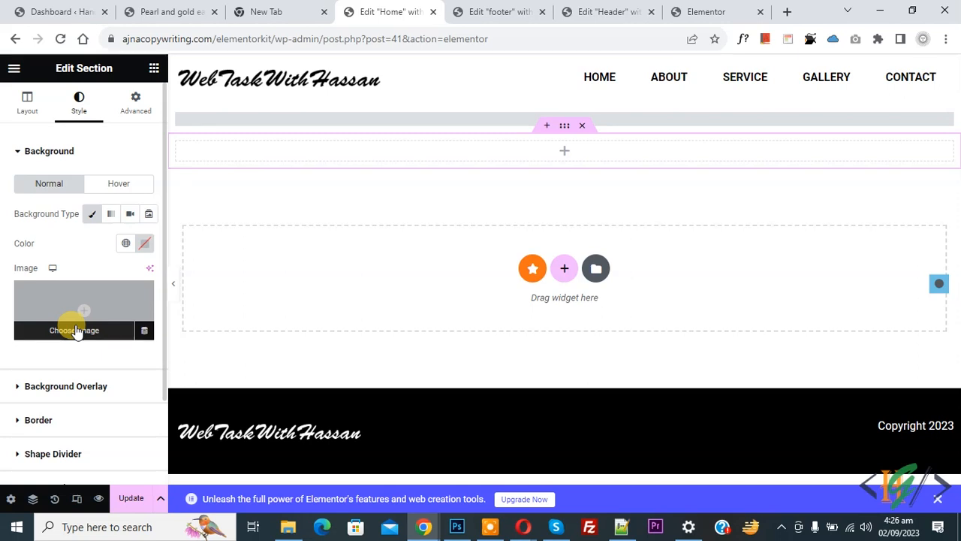
- Upload pexels-tranmautritam-245032.jpg and set it as the 'home' section's background image
click(75, 331)
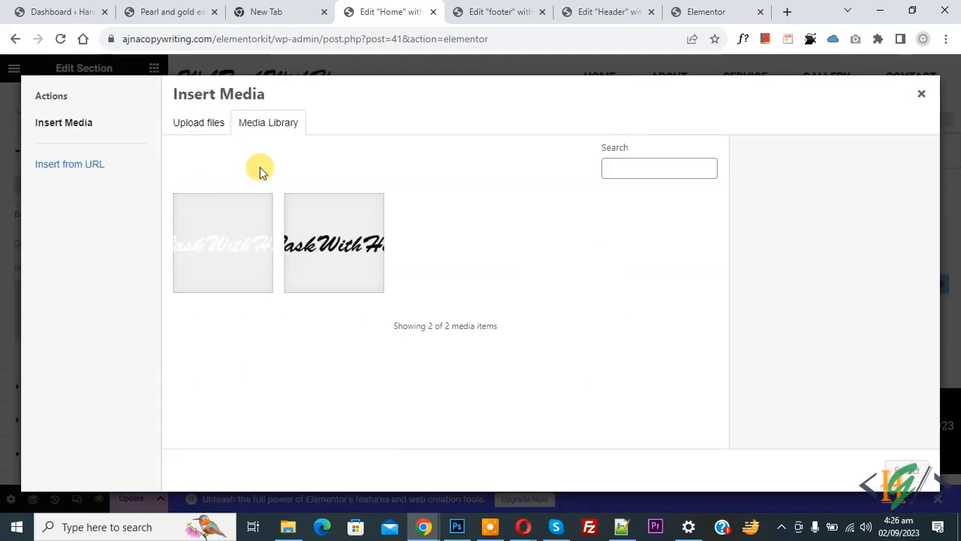
click(210, 127)
click(545, 301)
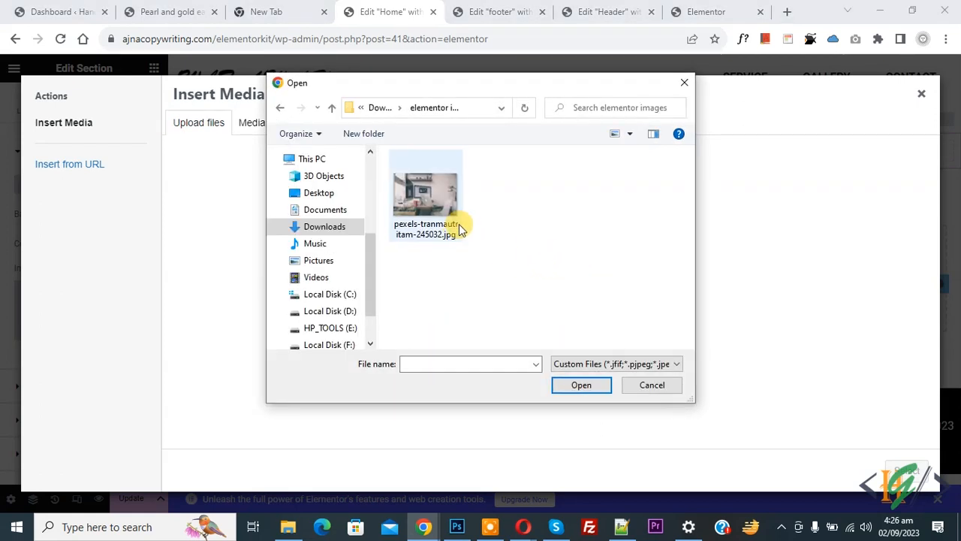
click(425, 204)
click(572, 385)
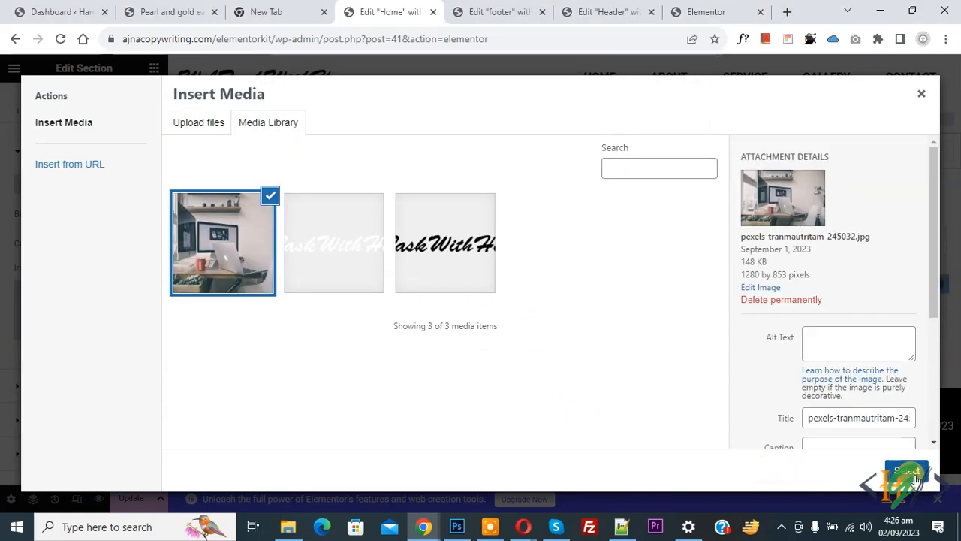
click(912, 476)
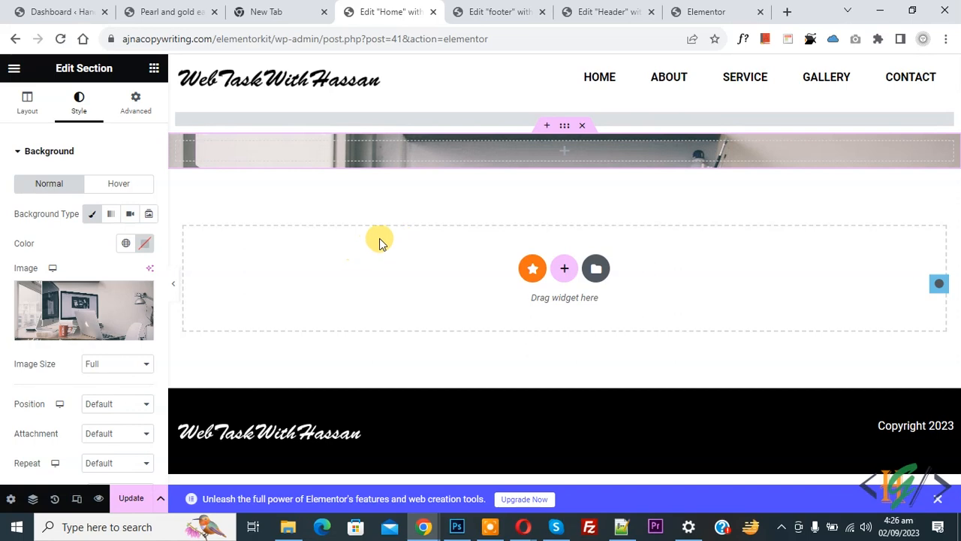
- Set the background photo to Center Center position, No-repeat and Cover size
scroll(6, 314, down, 1)
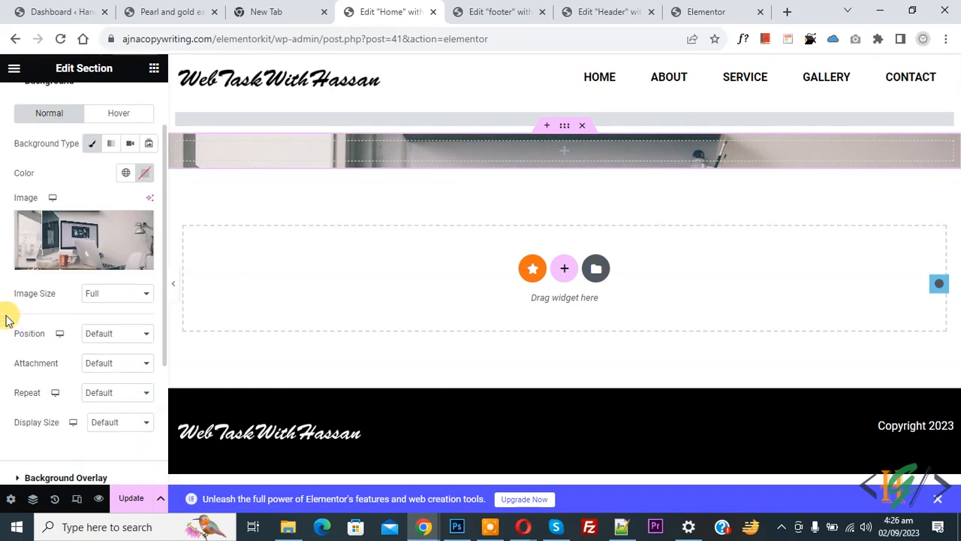
click(98, 335)
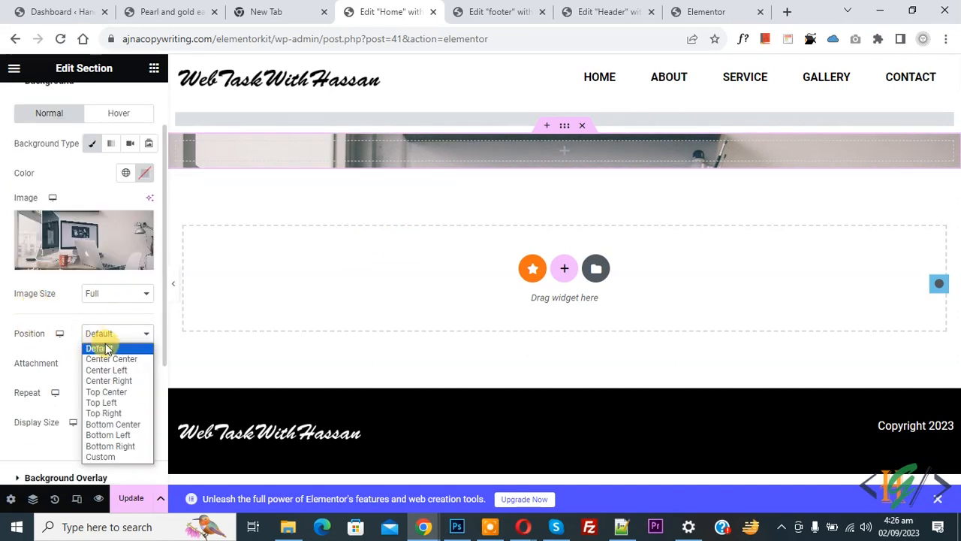
click(113, 361)
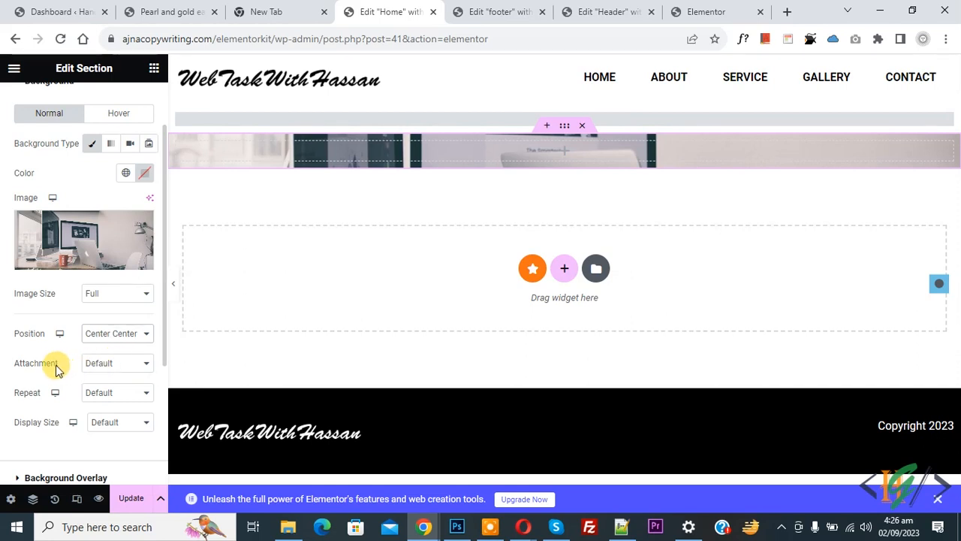
click(107, 392)
click(104, 418)
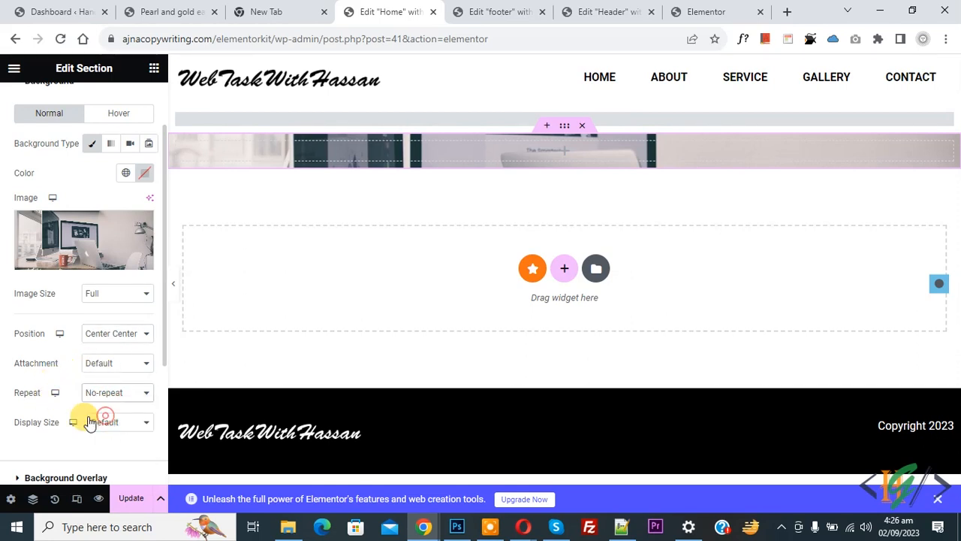
click(100, 422)
click(104, 458)
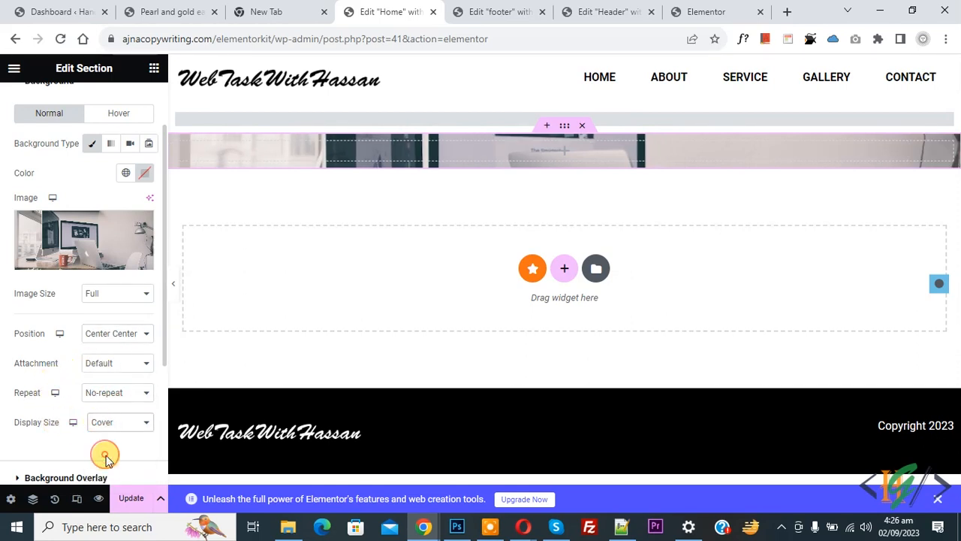
scroll(54, 380, down, 2)
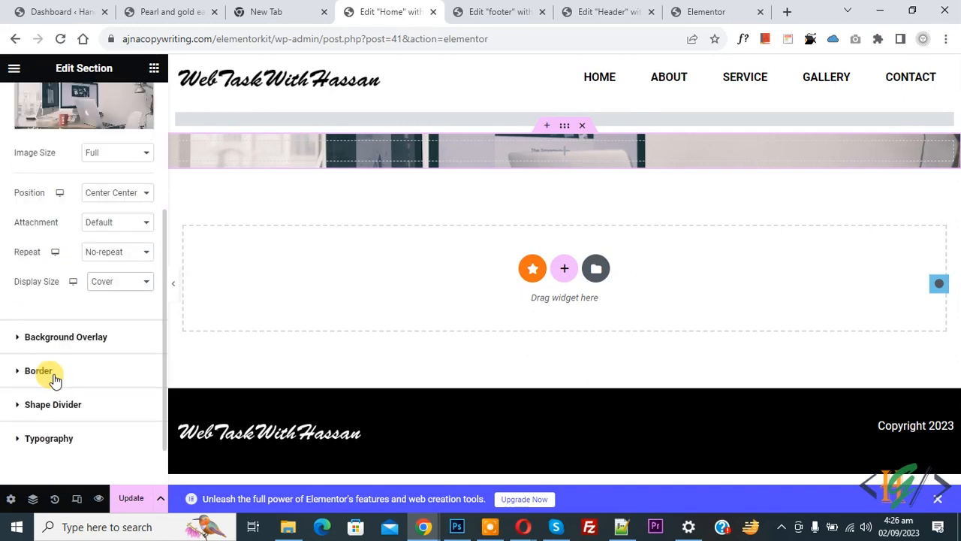
- Add a Classic near-black (#161515) background overlay at 0.73 opacity to the section
click(72, 337)
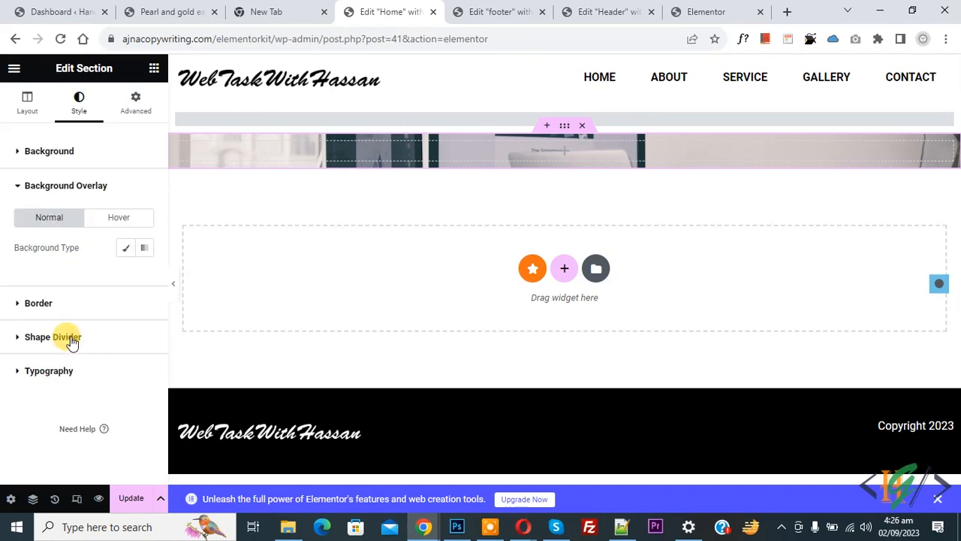
click(125, 250)
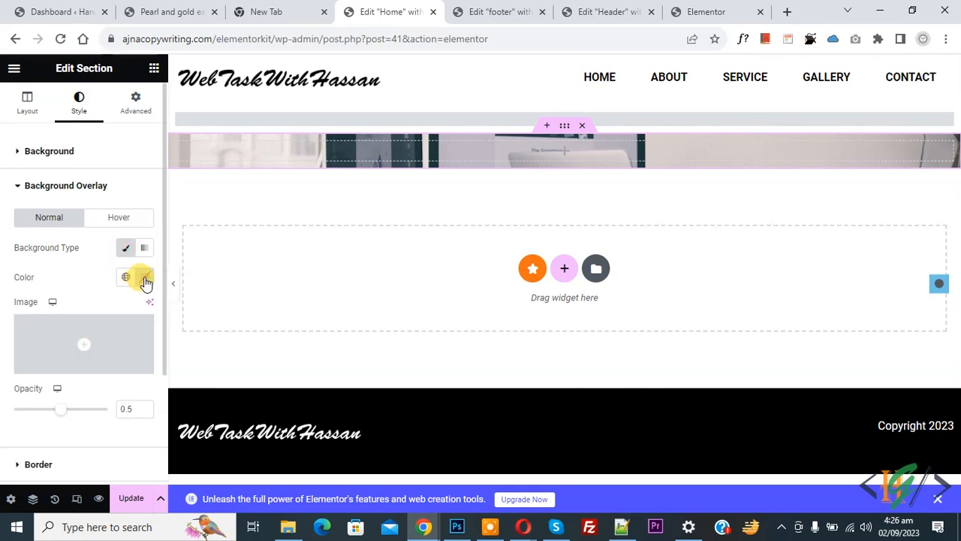
click(143, 277)
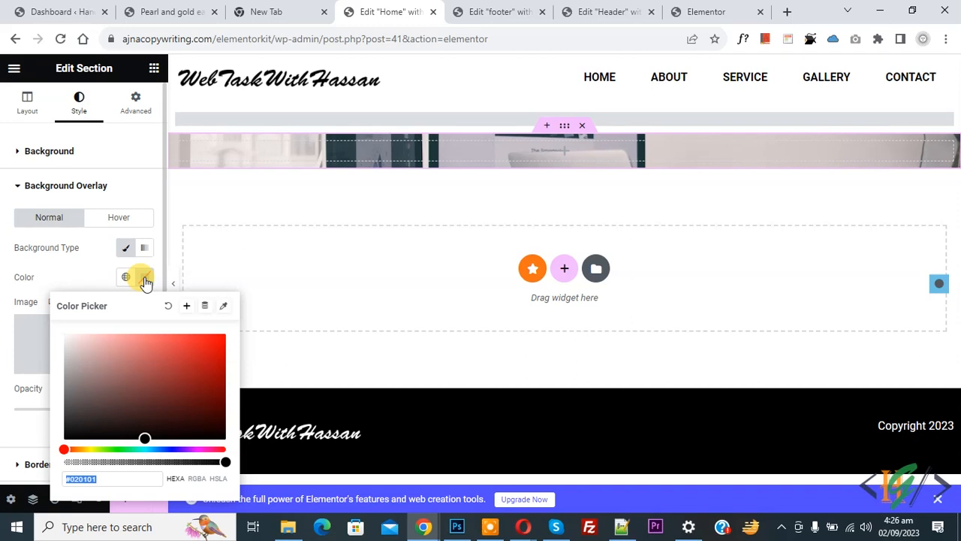
drag(105, 374, 81, 417)
click(3, 355)
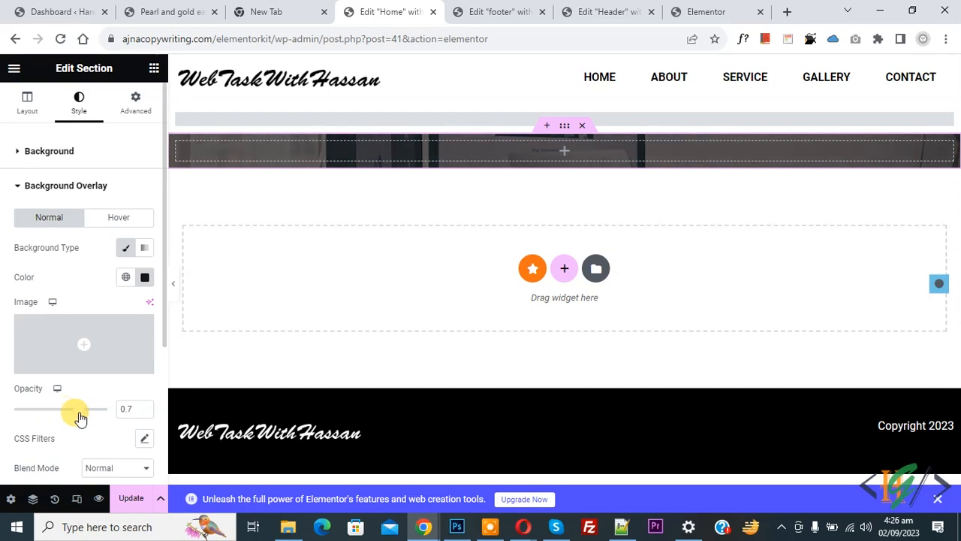
scroll(52, 413, down, 2)
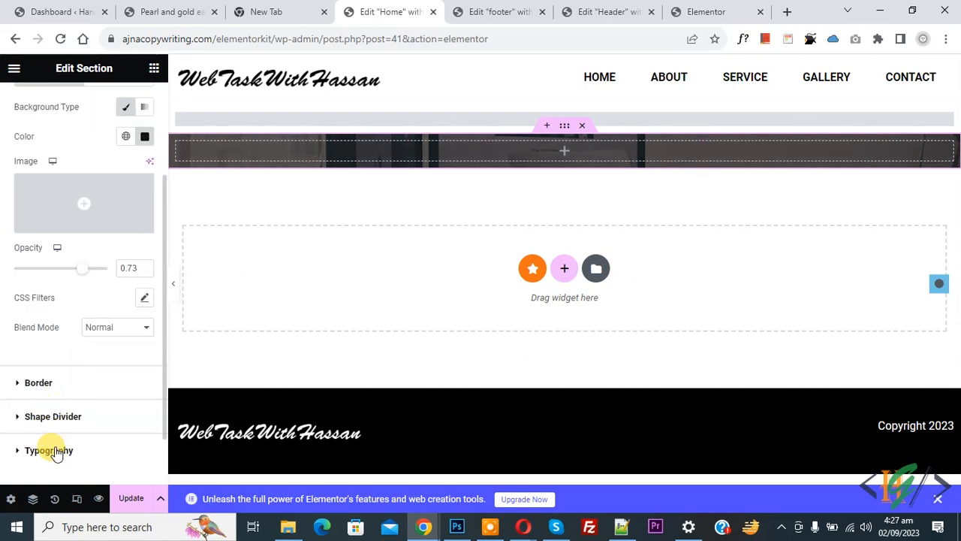
scroll(61, 391, up, 2)
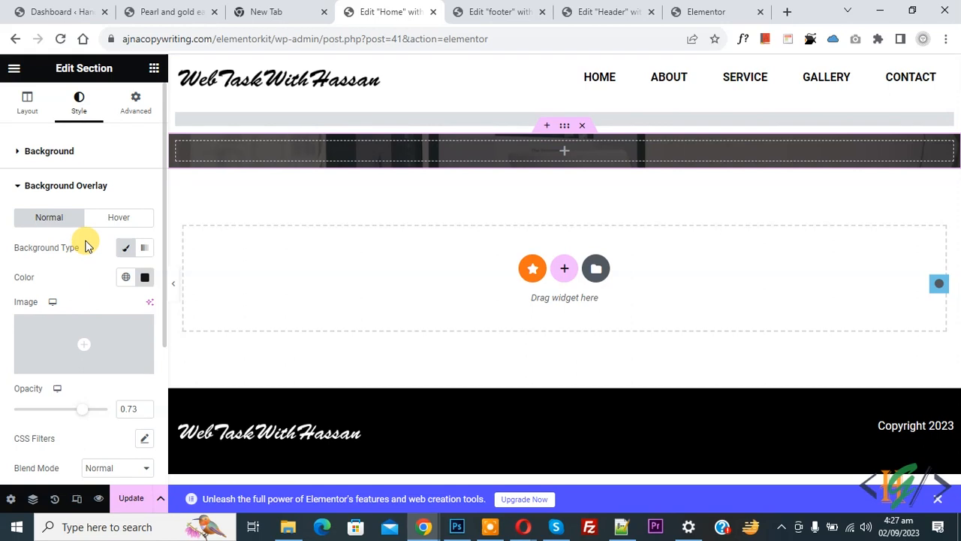
click(135, 109)
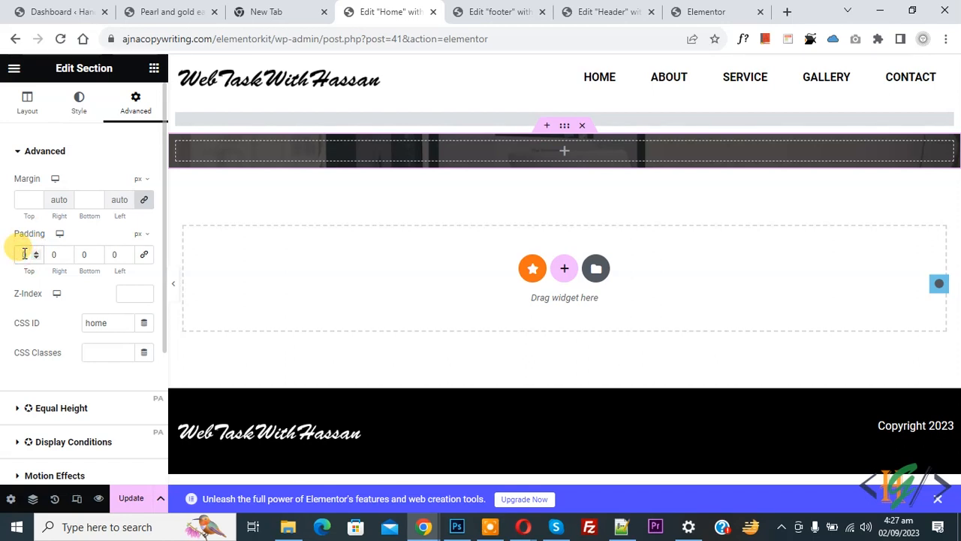
- Give the hero section 50 px top and bottom padding and start adding a widget
text(5050)
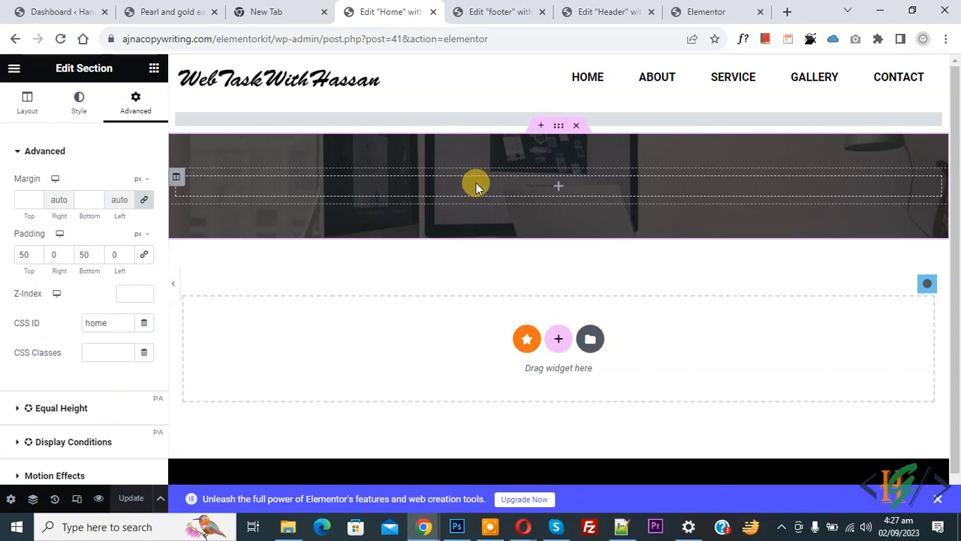
click(557, 186)
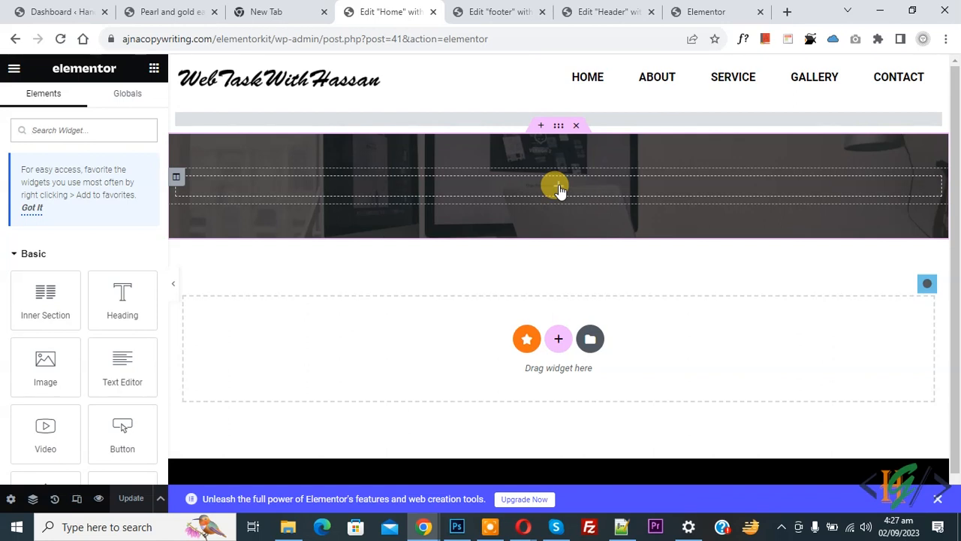
- Place a Heading widget in the dark hero, styled with white text and font size 50
drag(111, 300, 434, 187)
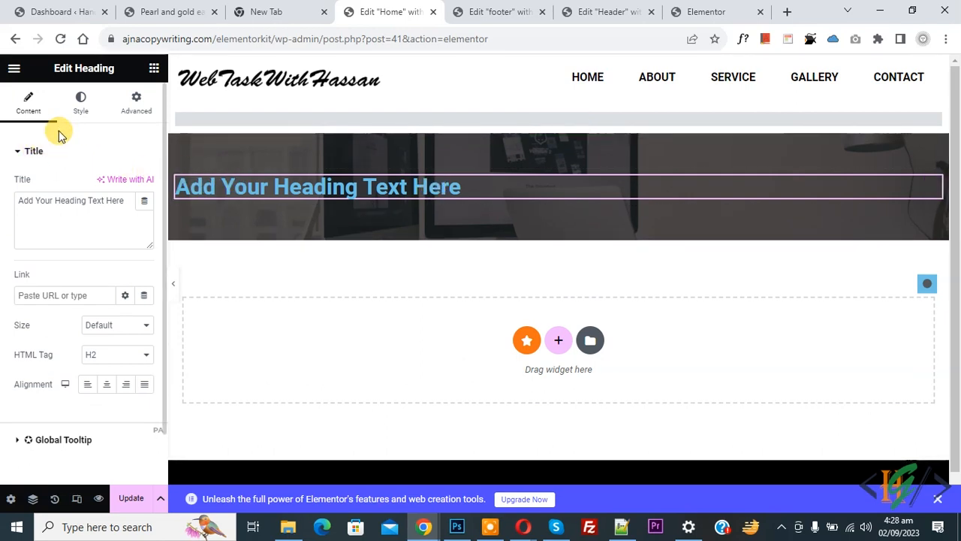
click(78, 113)
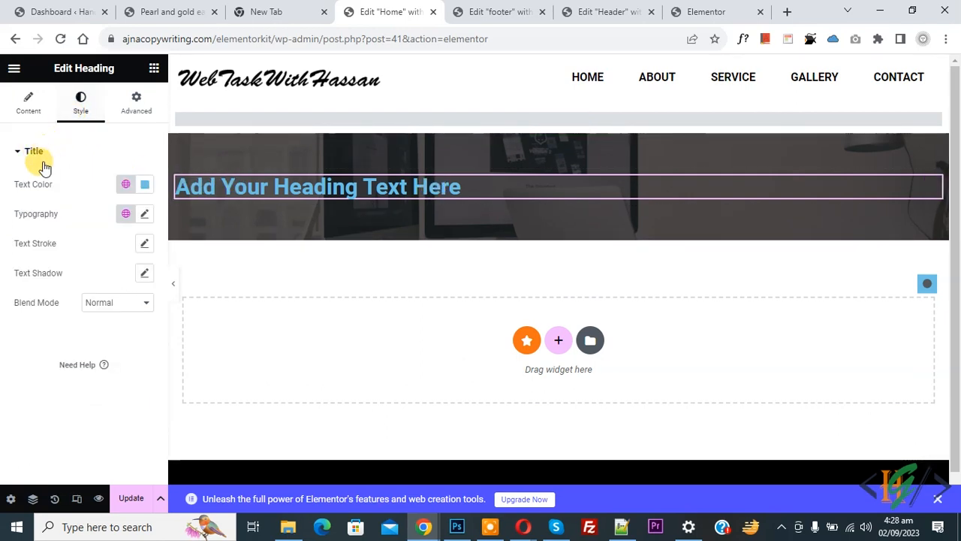
click(142, 185)
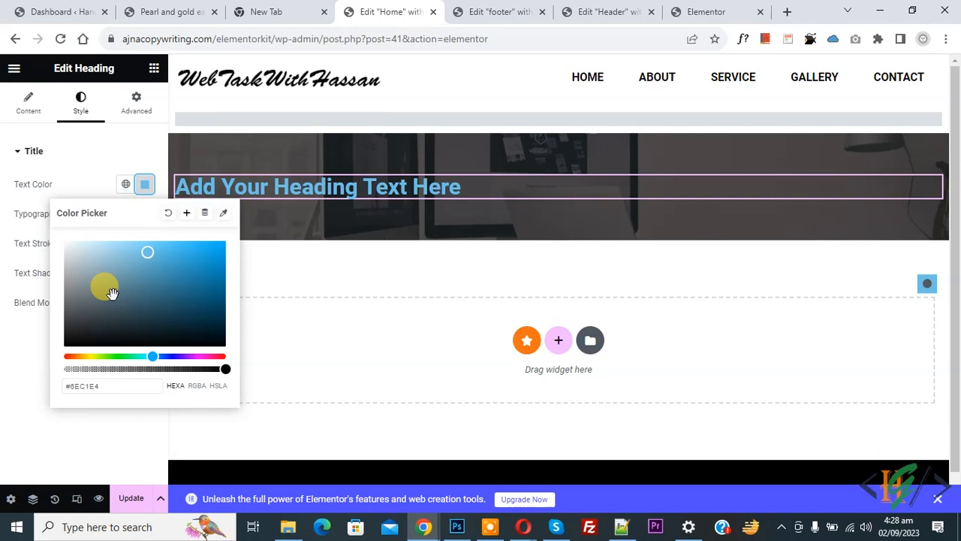
drag(109, 292, 62, 223)
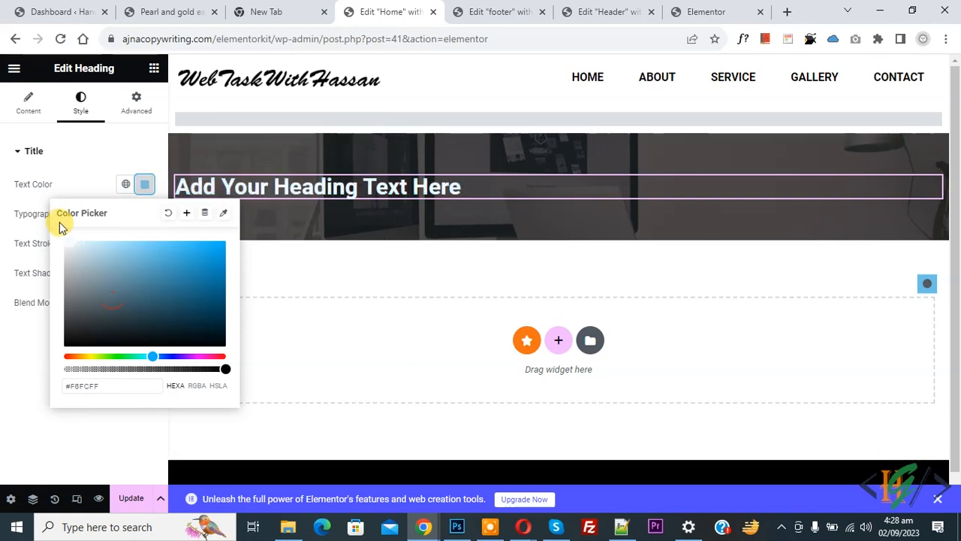
click(34, 214)
click(145, 231)
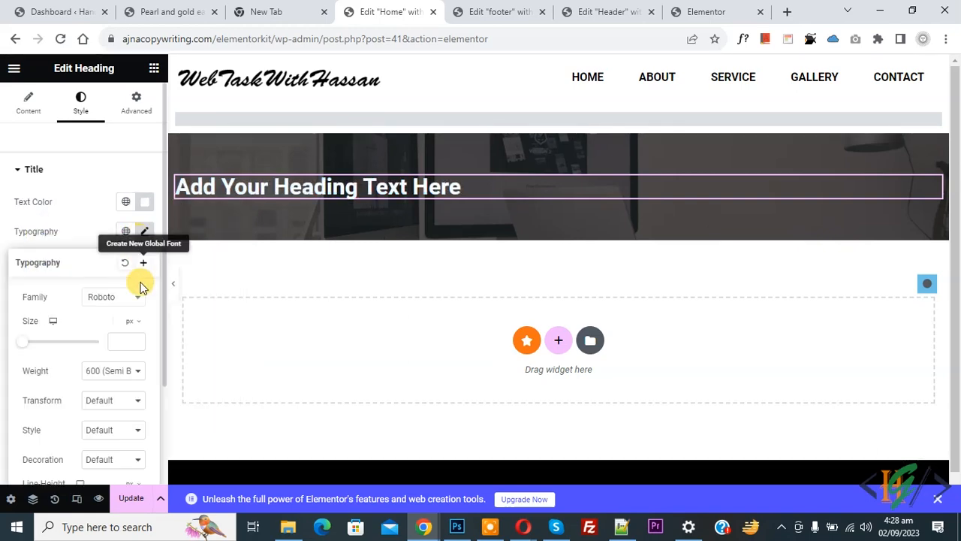
click(117, 338)
text(50)
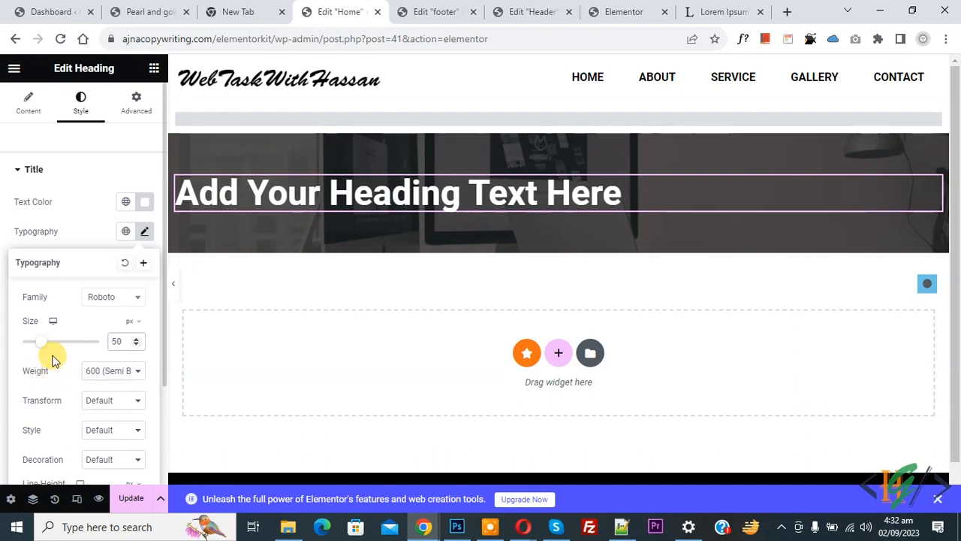
scroll(54, 382, down, 3)
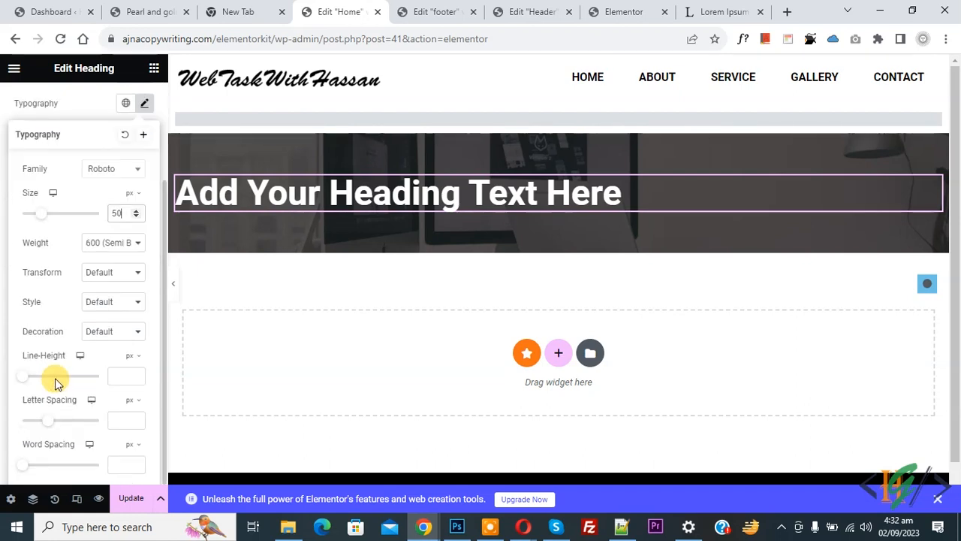
scroll(57, 338, up, 3)
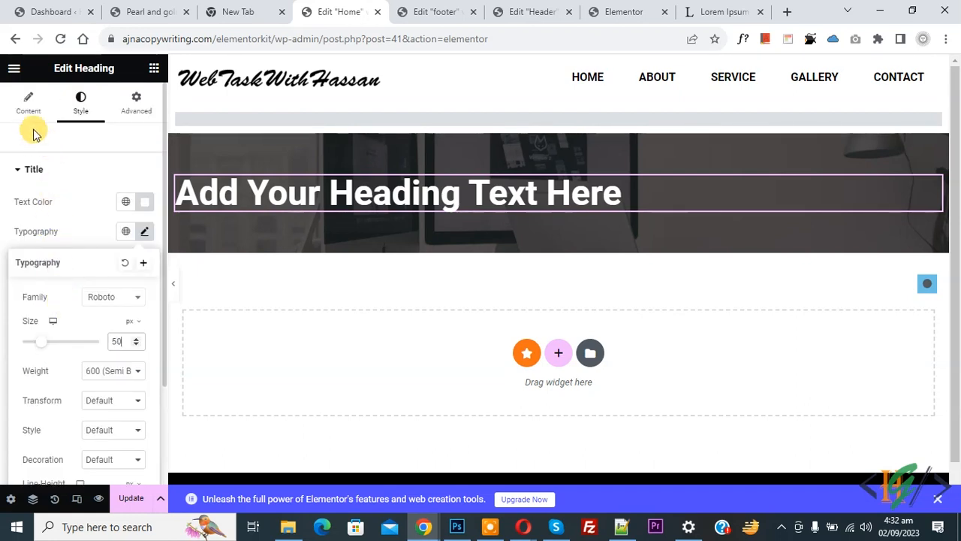
- Change the heading text to 'WebTask With Hassan' and keep its HTML tag at H2
click(28, 102)
double_click(57, 203)
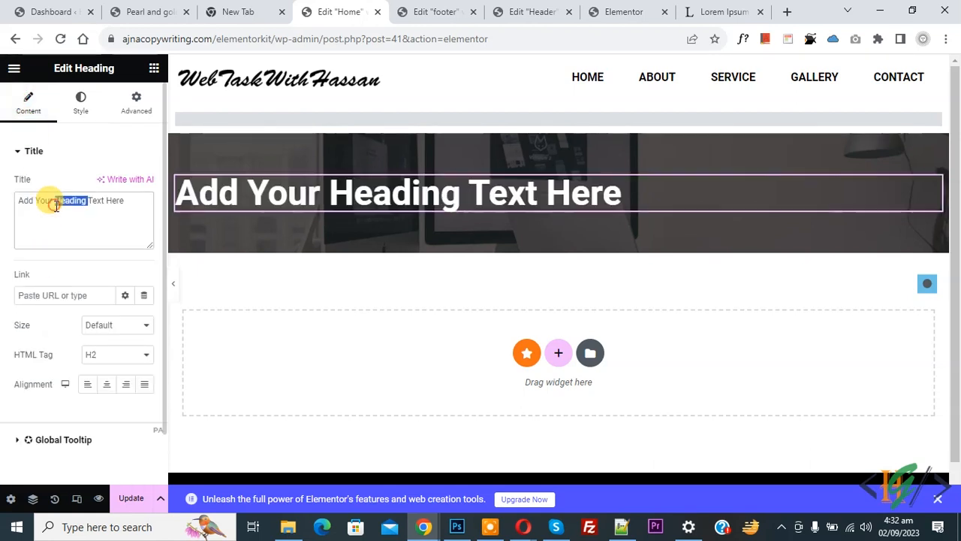
triple_click(55, 204)
text(W)
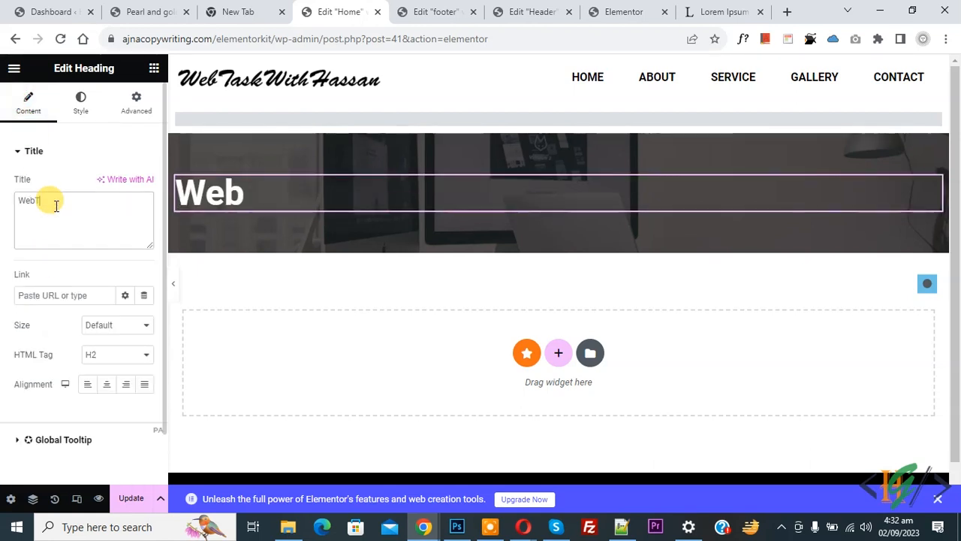
text(ebTask With Hassan)
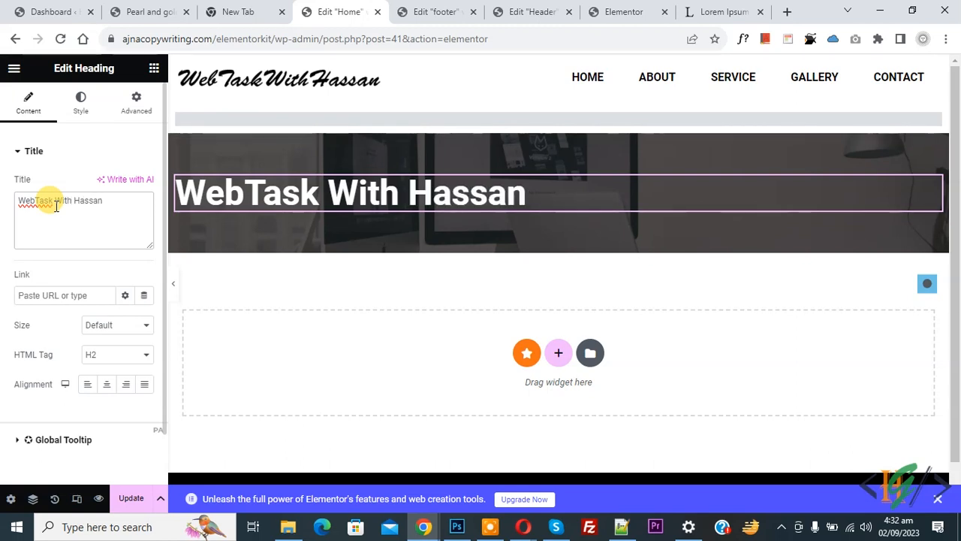
click(129, 326)
click(129, 326)
click(102, 355)
click(104, 370)
click(106, 356)
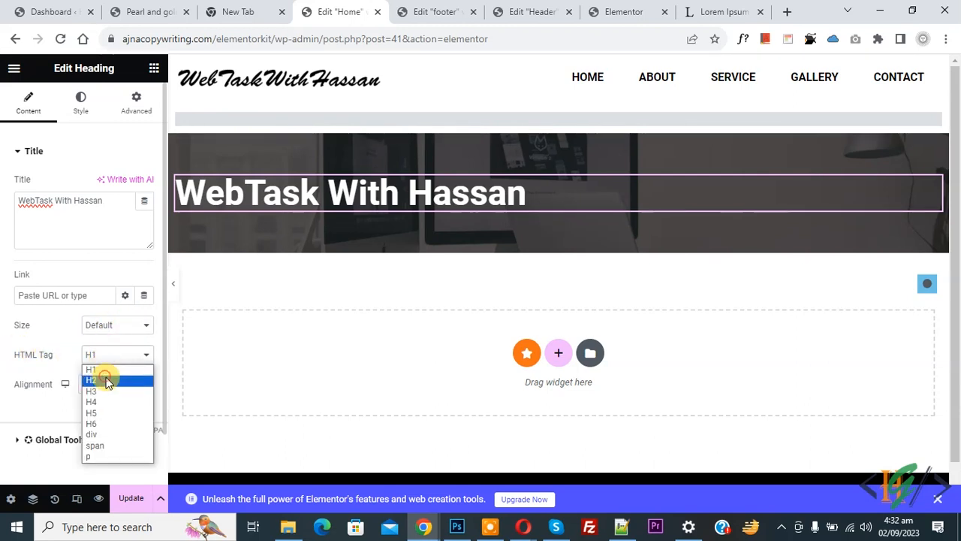
click(106, 380)
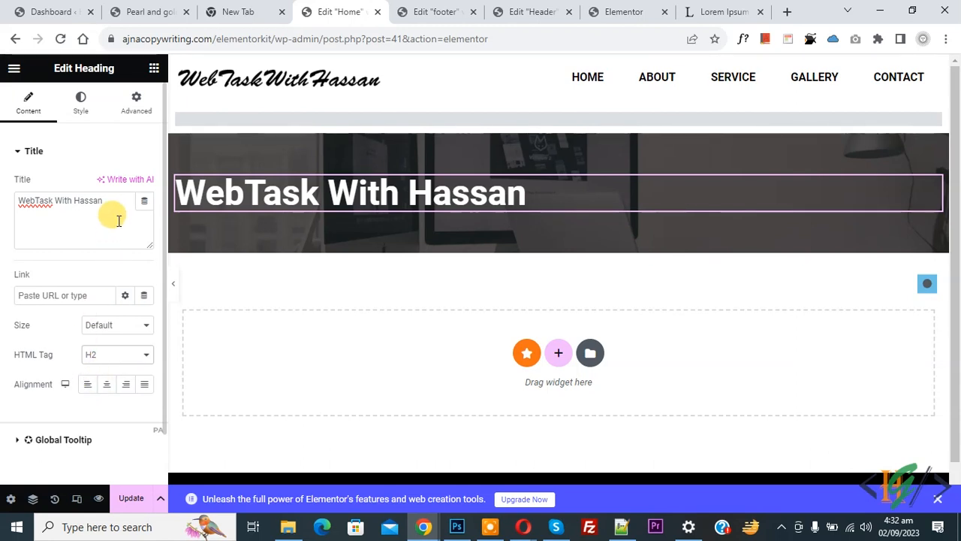
click(153, 71)
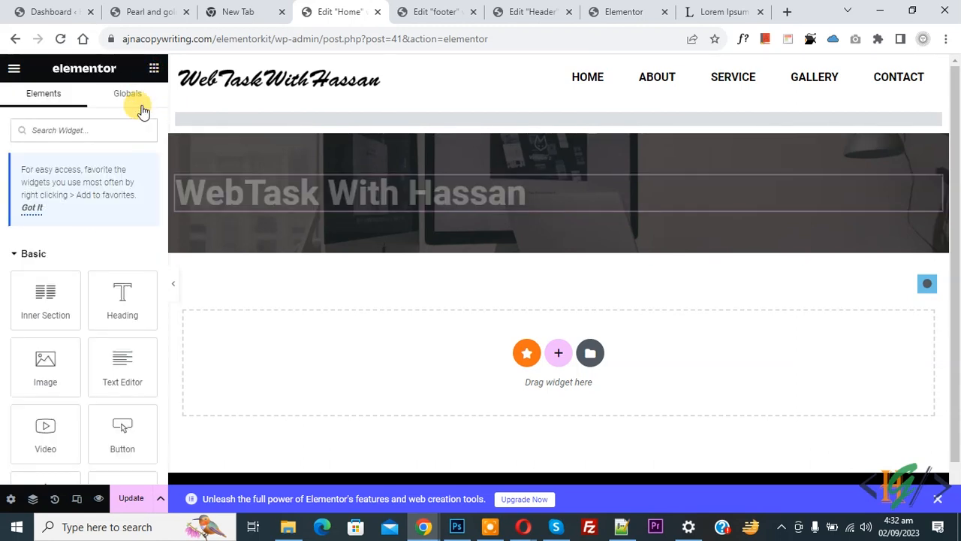
- Add a Text Editor widget under the heading and paste the Lorem ipsum paragraph into it
drag(105, 368, 316, 193)
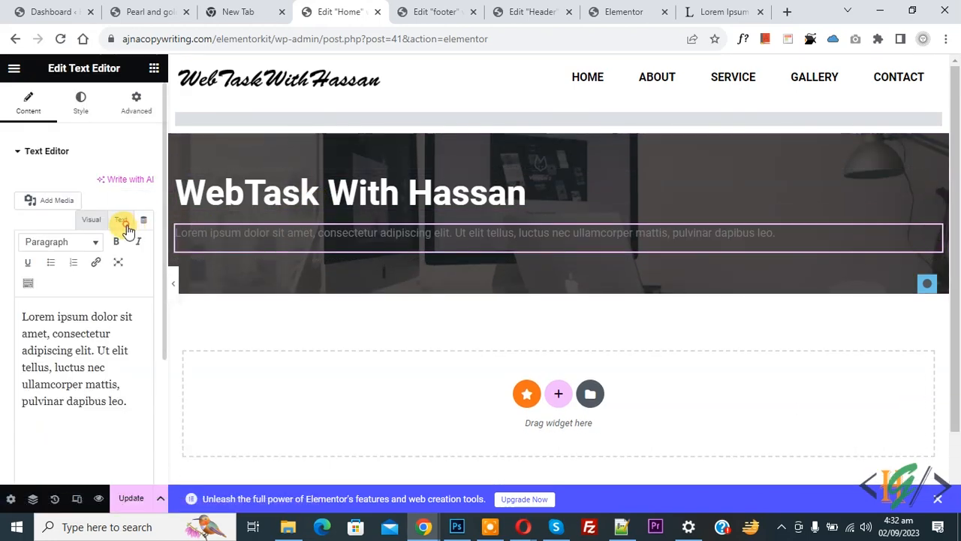
click(122, 219)
click(47, 319)
key(ctrl+a)
text(Lorem ipsum dolor sit amet, consectetur adipiscing elit, sed do eiusmod tempor incididunt ut labore et dolore magna aliqua. Ut enim ad minim veniam, quis nostrud exercitation ullamco laboris nisi ut aliquip ex ea commodo consequat. Duis aute irure dolor in reprehenderit in voluptate velit esse cillum dolore eu fugiat nulla pariatur.)
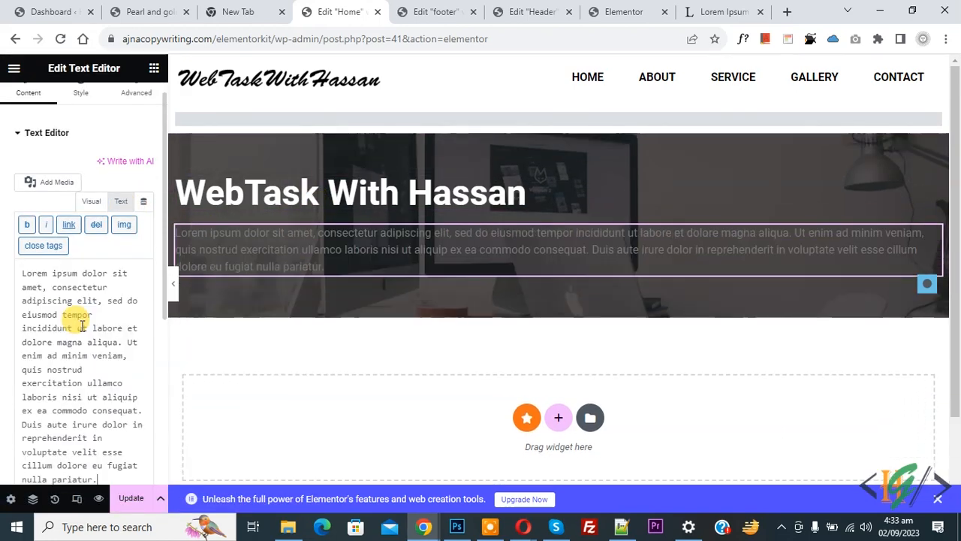
click(98, 203)
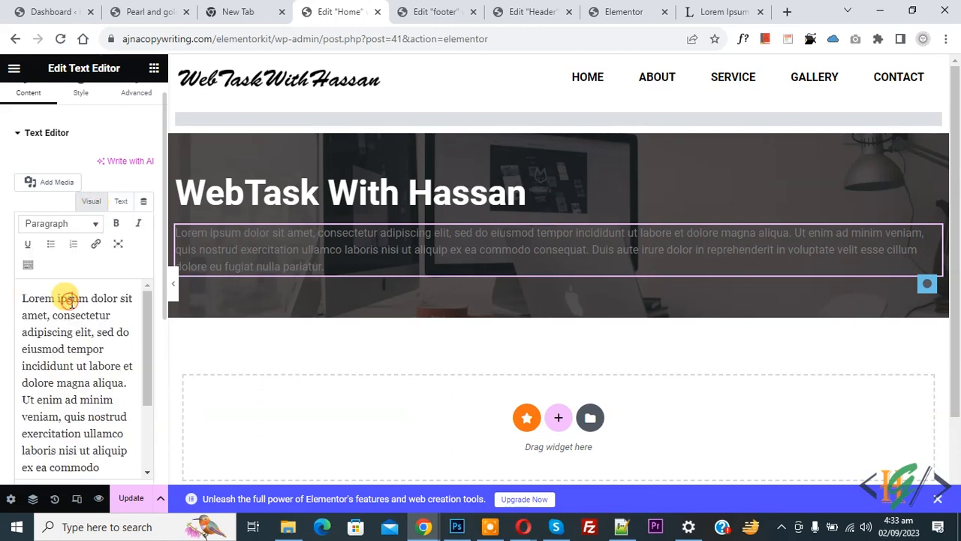
- Style the paragraph with white #FFFFFF text and a font size of 20
click(81, 98)
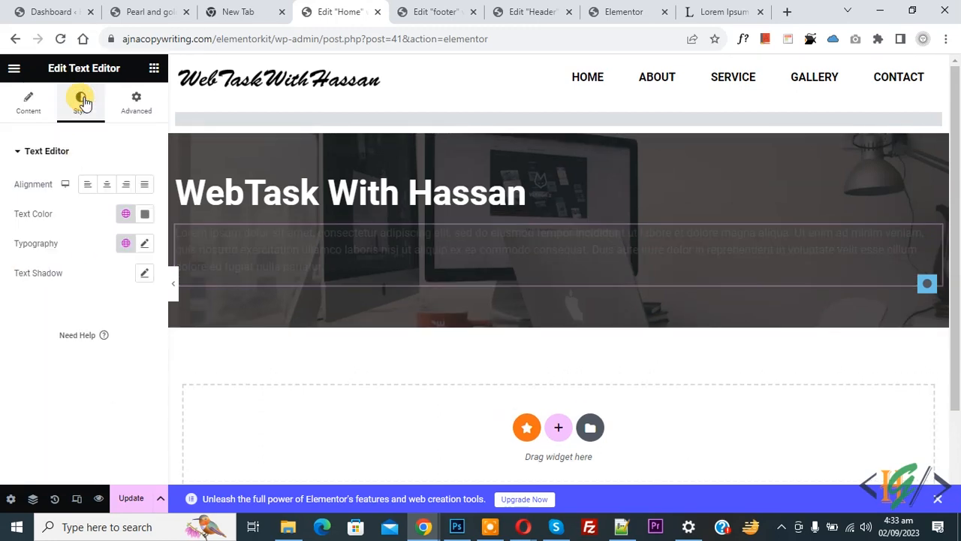
click(144, 214)
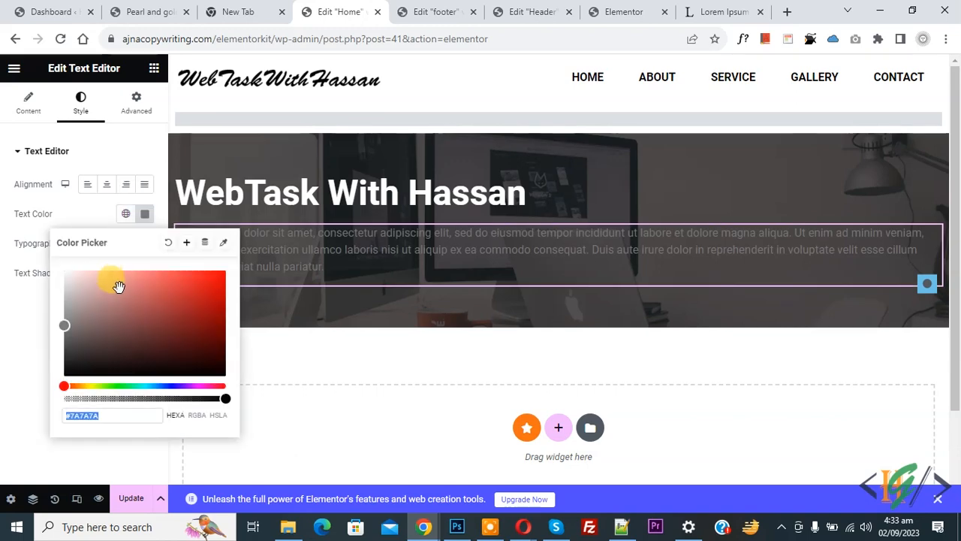
click(58, 215)
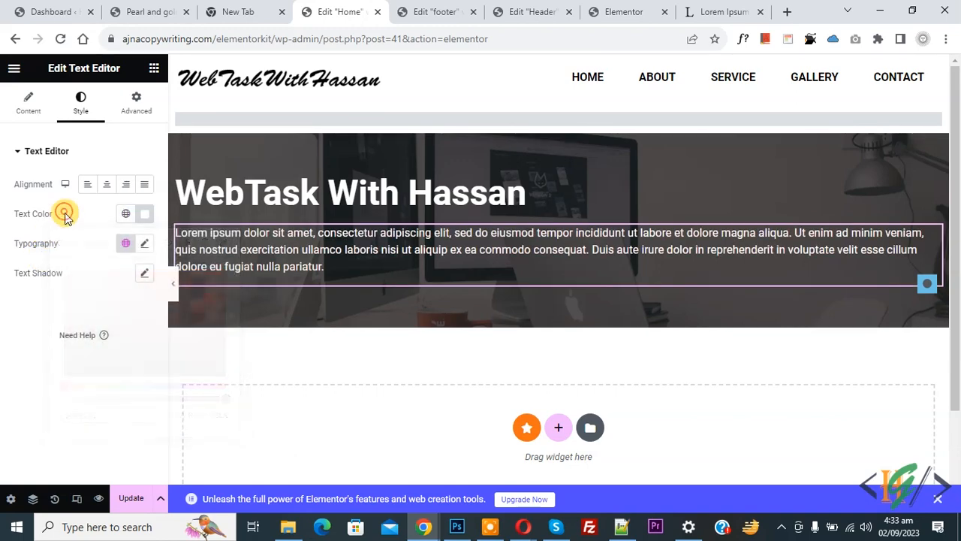
click(144, 245)
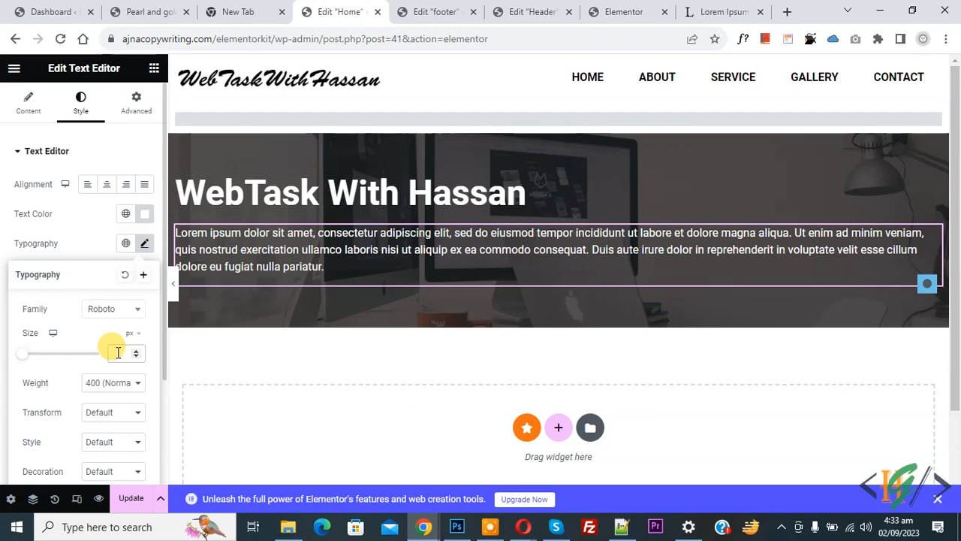
text(18)
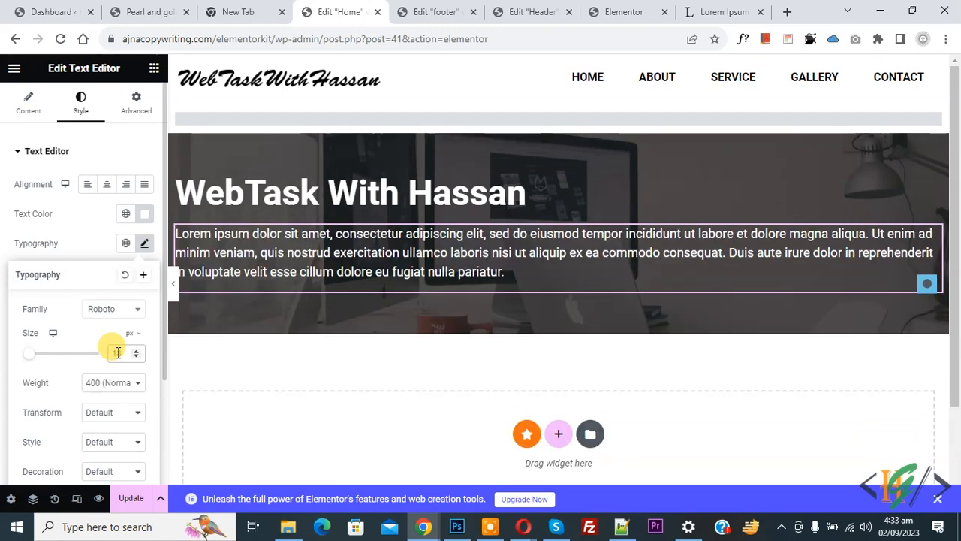
key(Up)
key(Up)
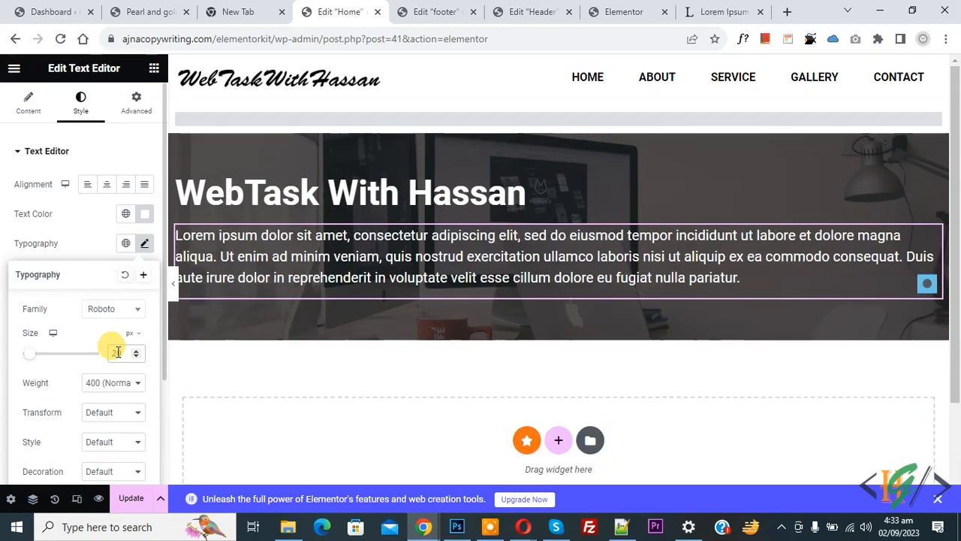
click(101, 383)
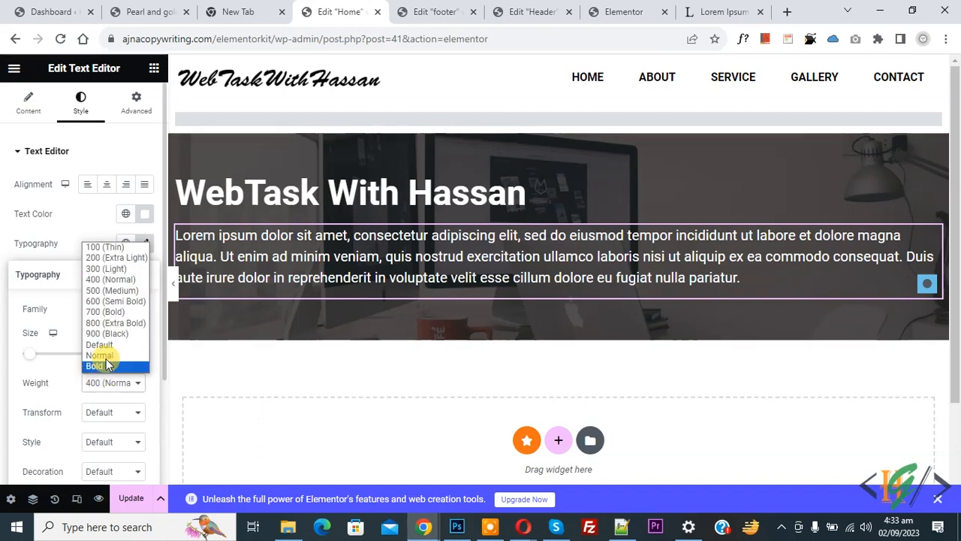
click(66, 403)
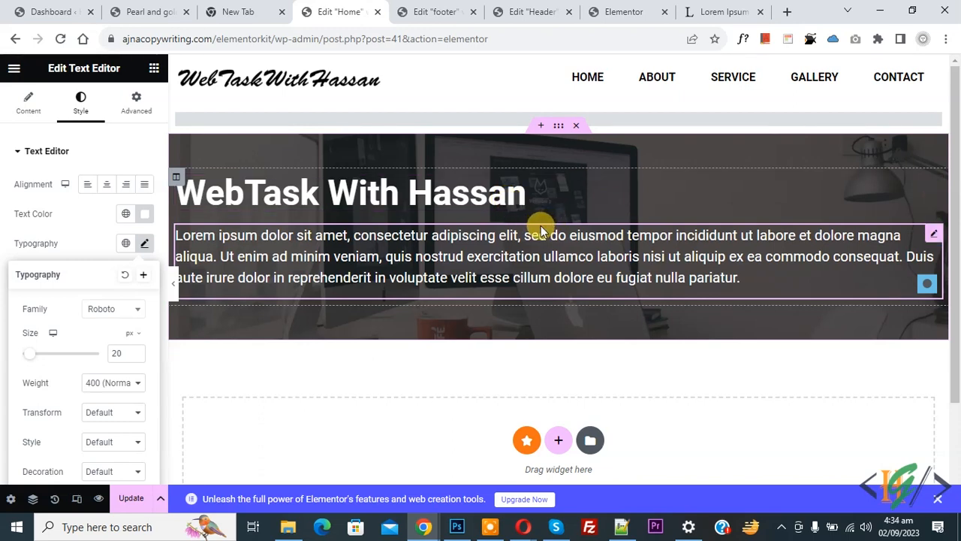
click(154, 68)
- Remove the stray inner section and add an empty 30%-wide second column to the hero
drag(25, 293, 398, 306)
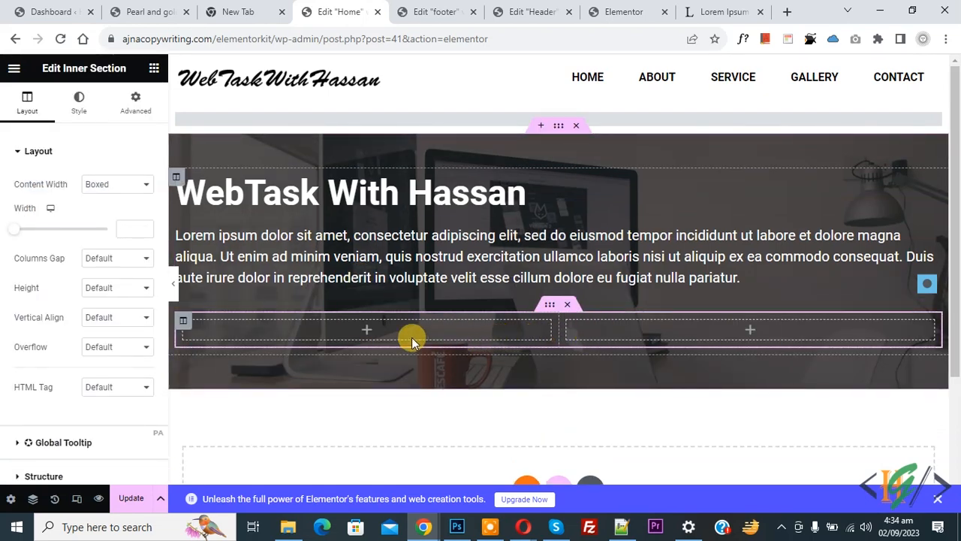
click(566, 307)
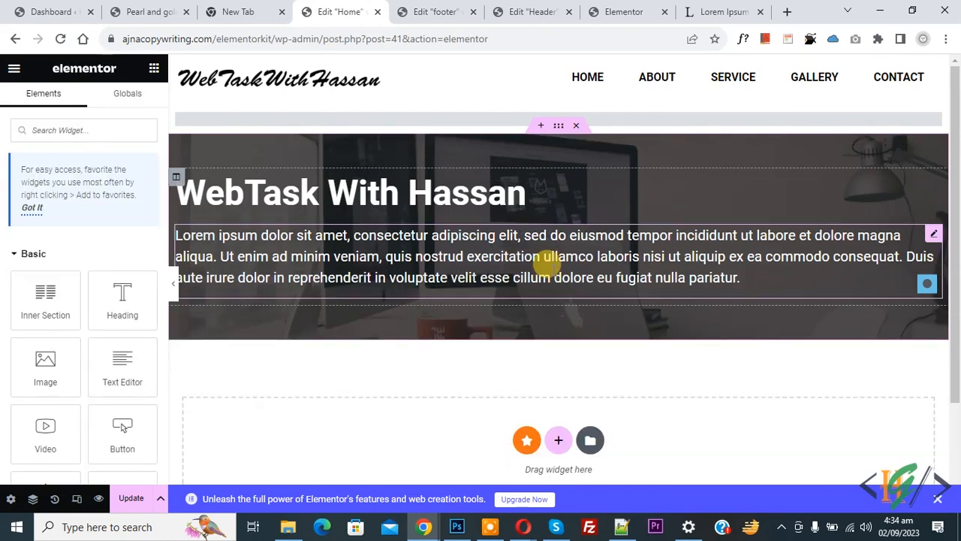
click(555, 128)
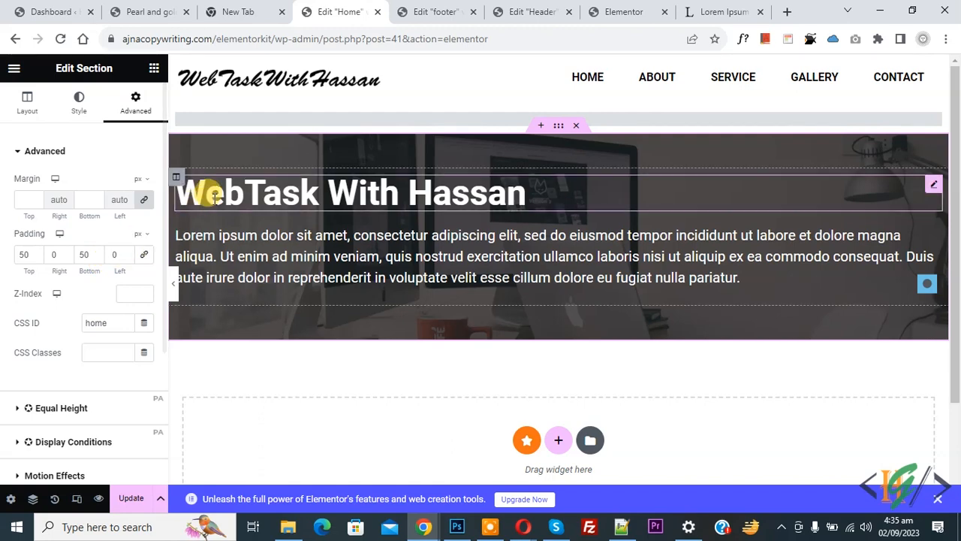
right_click(178, 183)
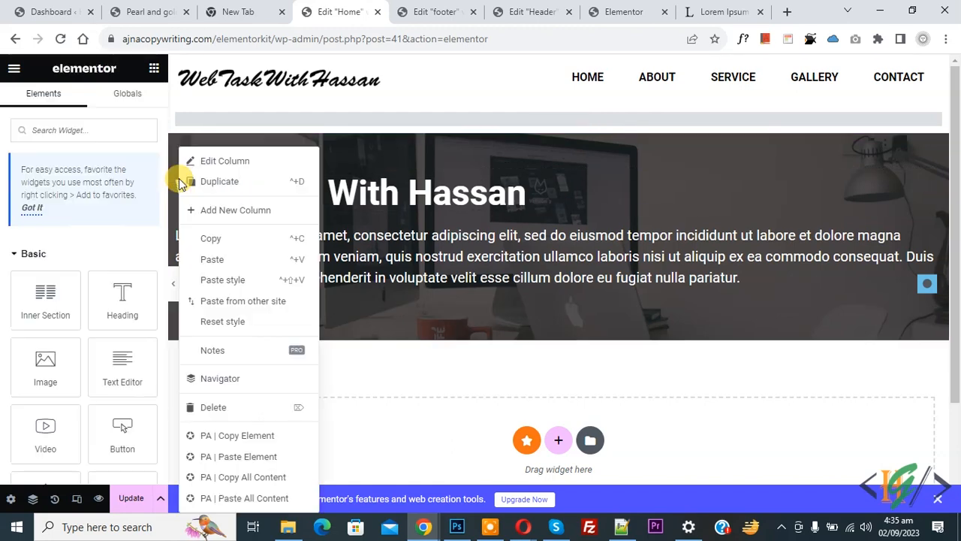
click(226, 214)
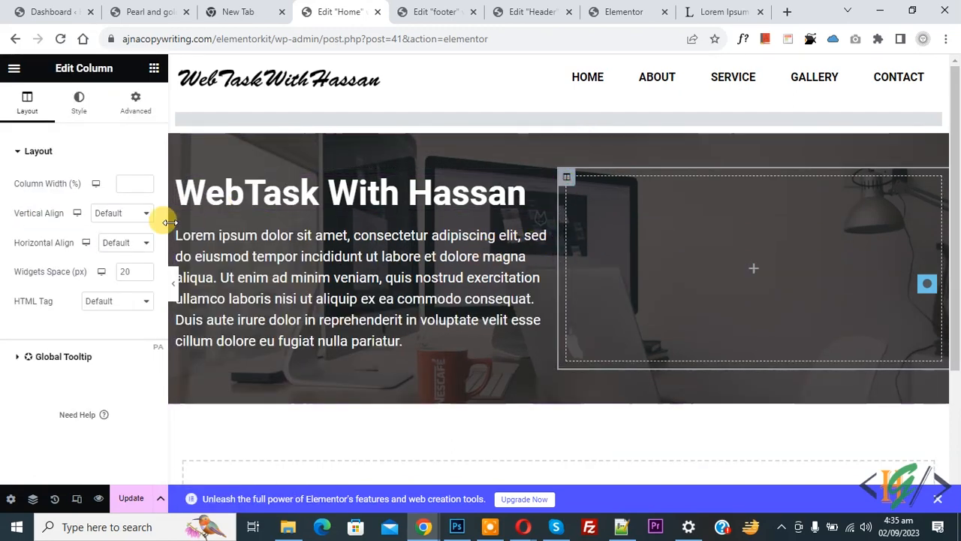
click(127, 184)
text(30)
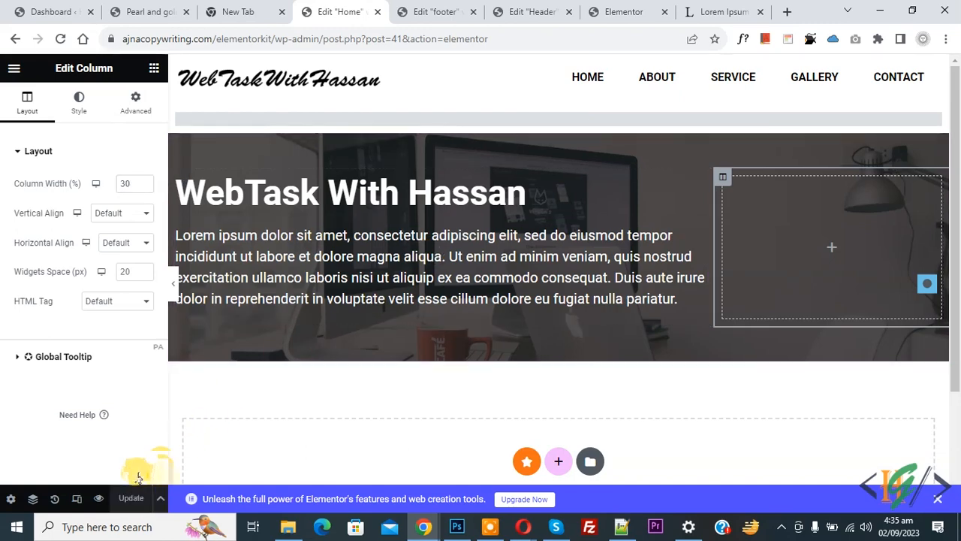
drag(616, 11, 425, 11)
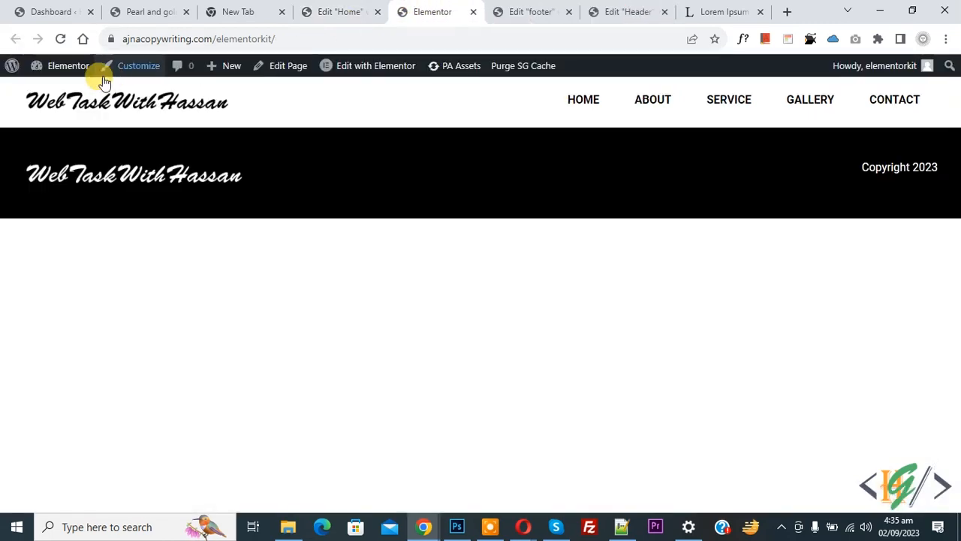
- Reload the live site to review the hero, then return to the Edit Home tab
click(60, 39)
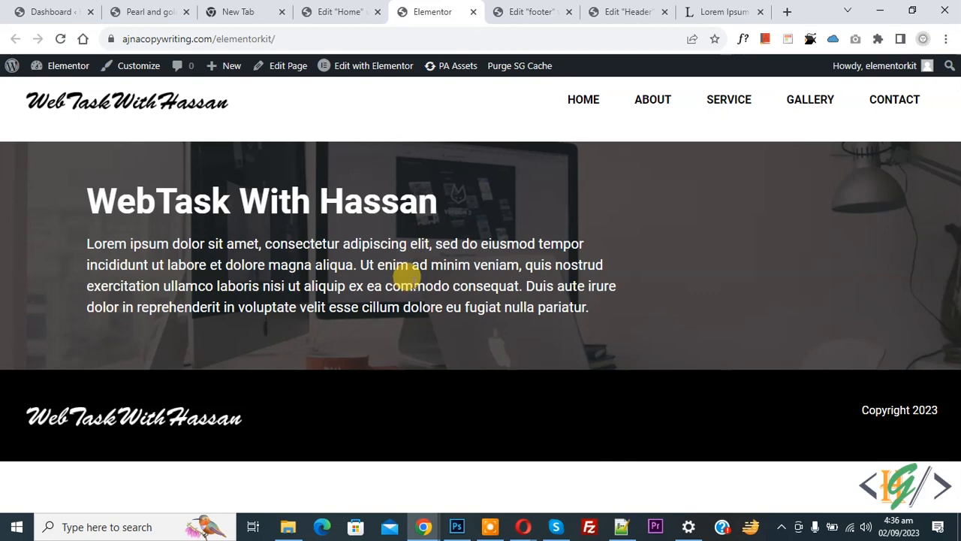
click(340, 13)
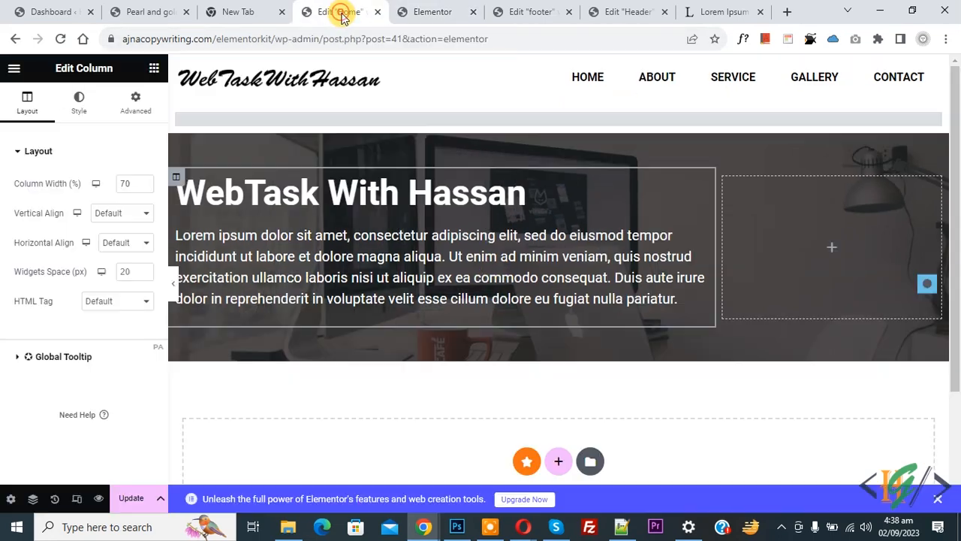
- Set the hero section height to Fit To Screen and save the page with Update
mouse_move(430, 230)
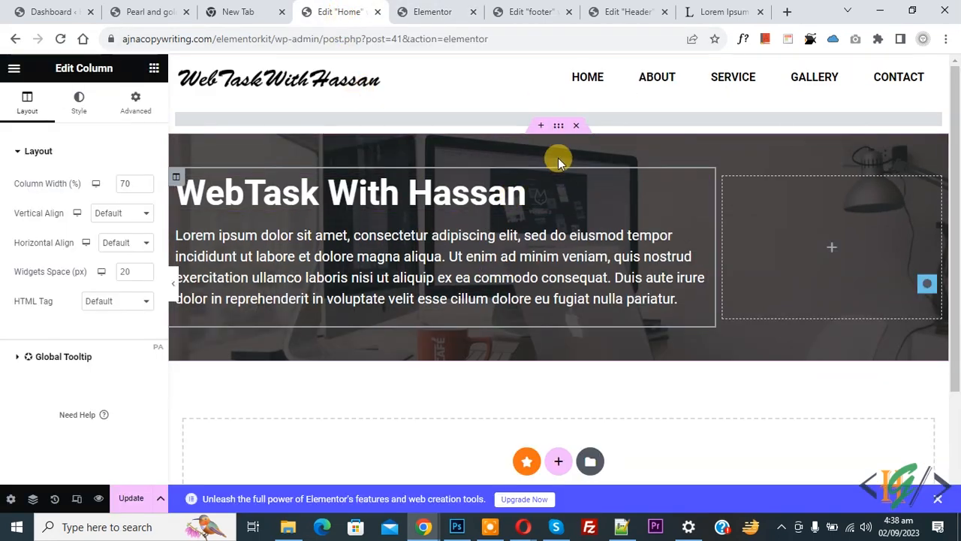
click(559, 133)
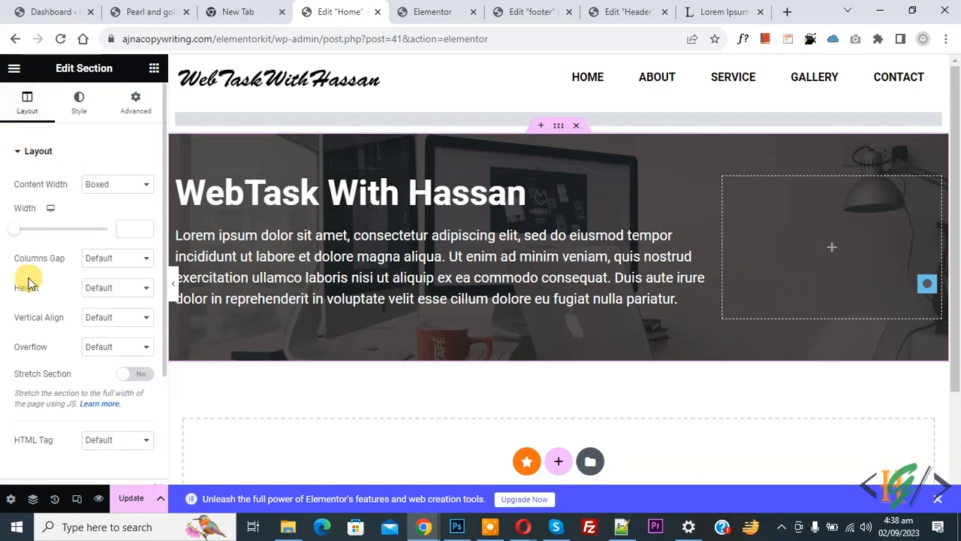
click(128, 293)
click(123, 310)
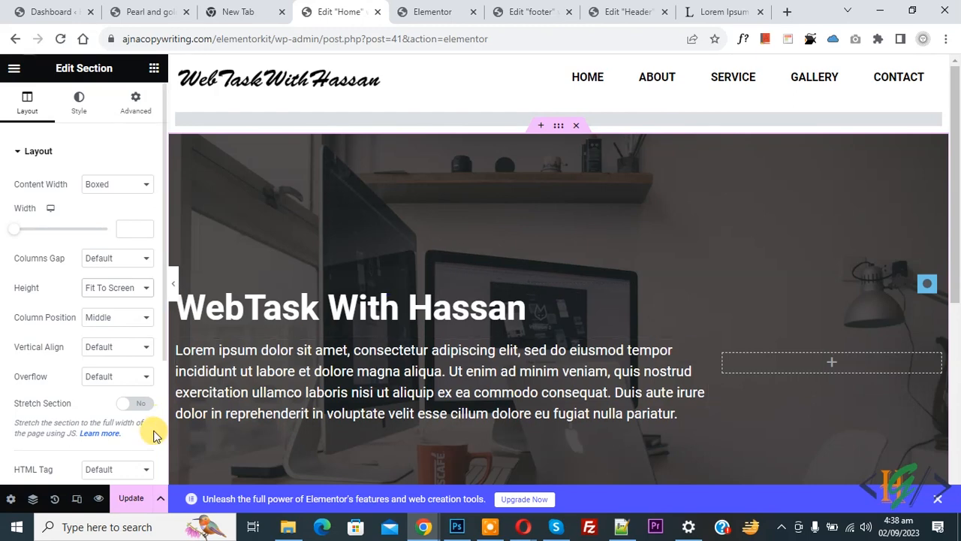
click(132, 498)
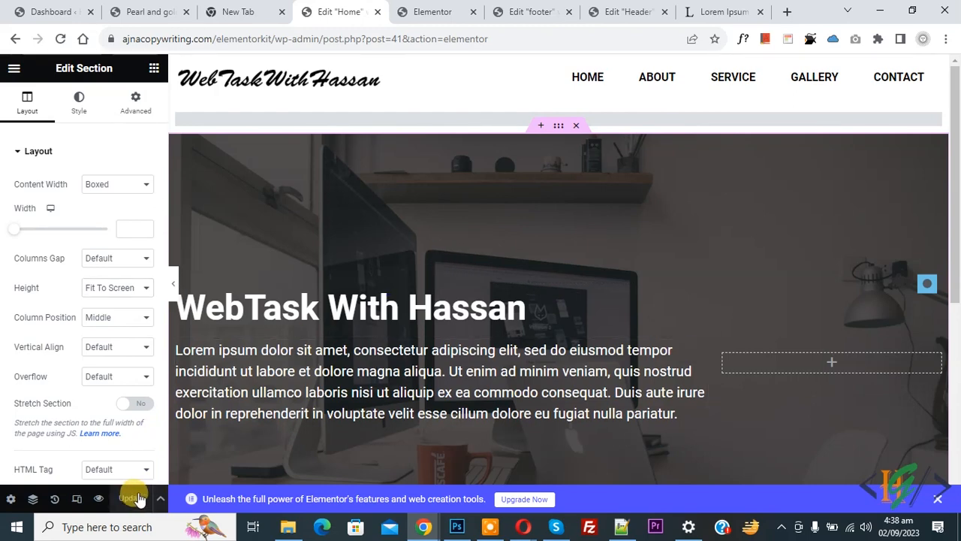
click(405, 6)
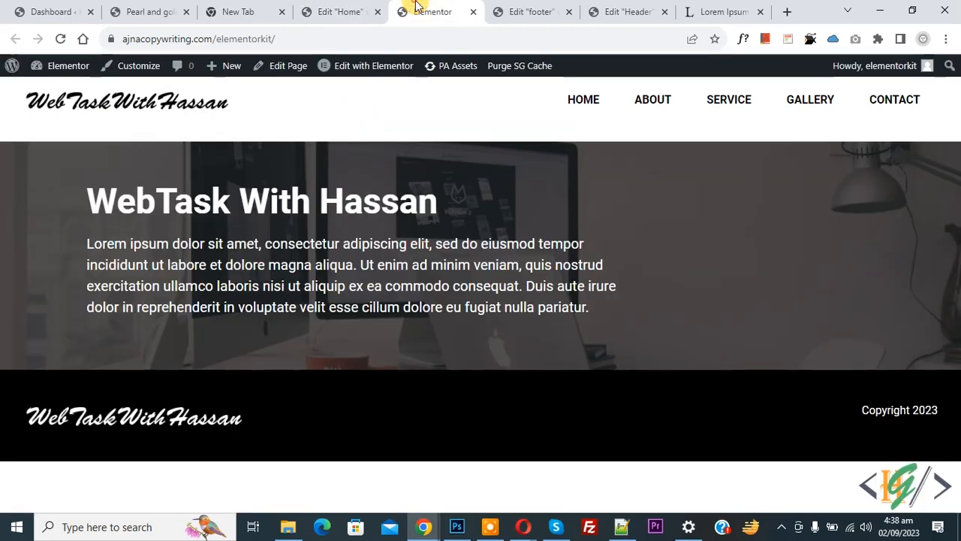
click(60, 38)
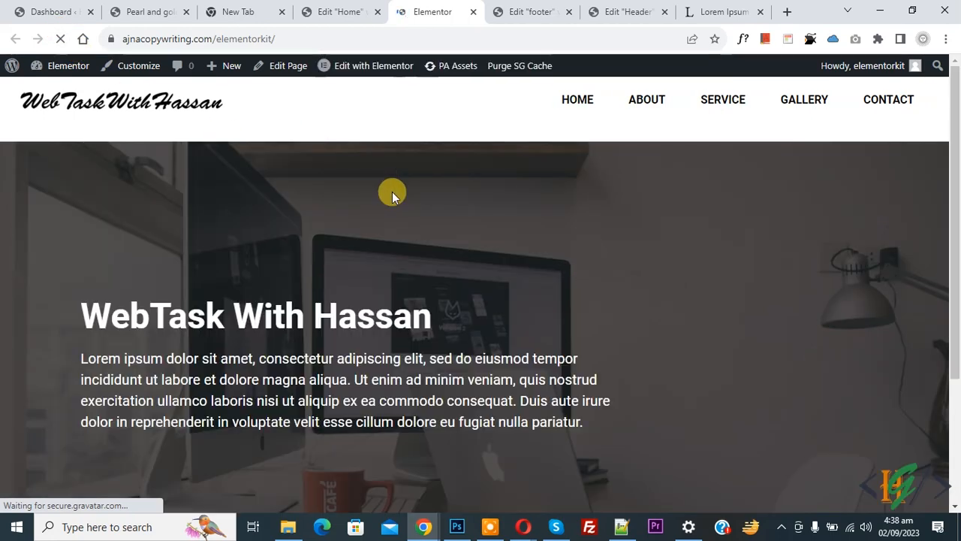
scroll(312, 241, down, 1)
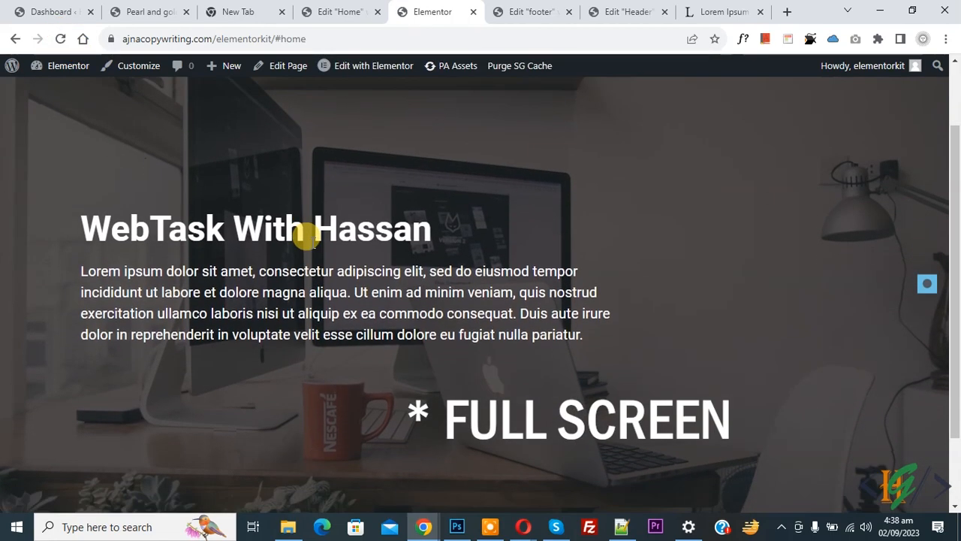
scroll(308, 239, up, 1)
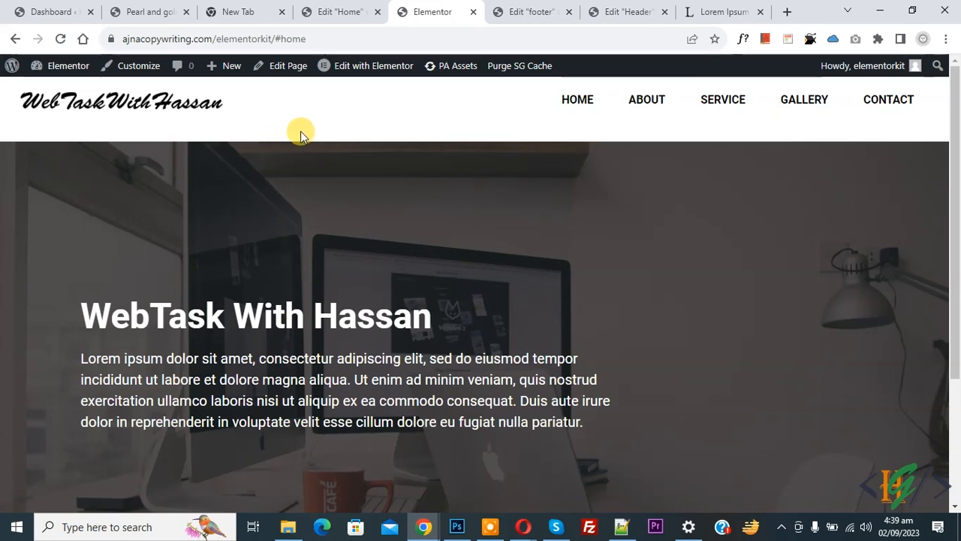
click(340, 12)
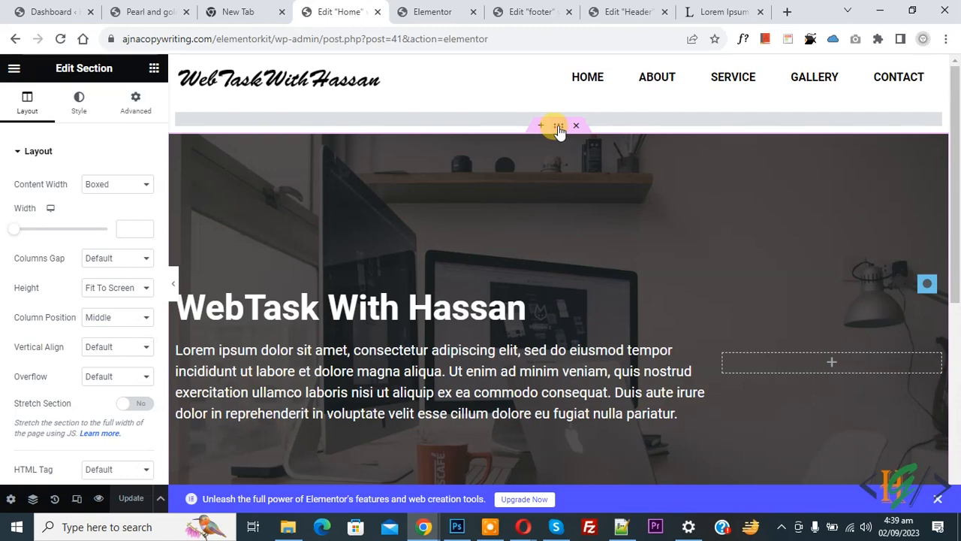
- Set the hero's unlinked top margin to -20 px, update, and reload the live page
click(130, 111)
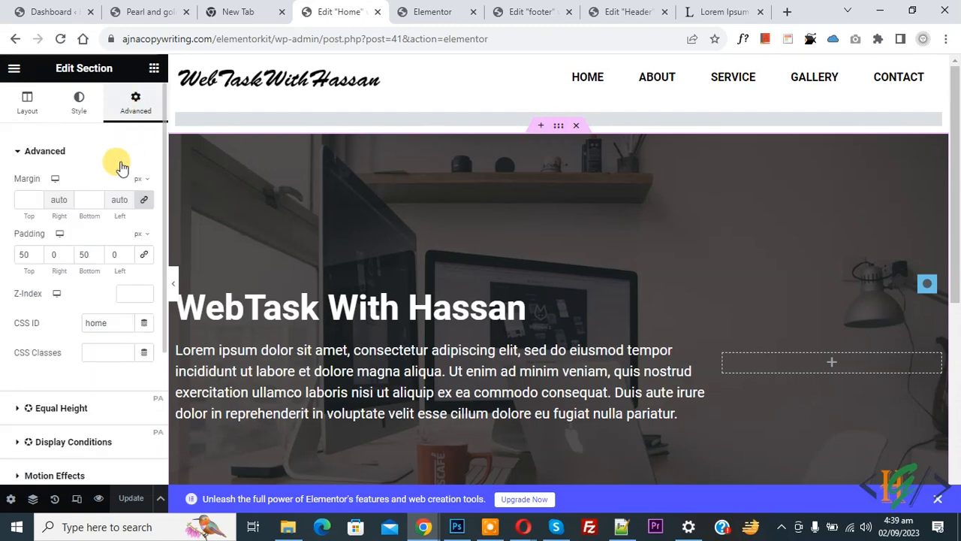
click(143, 201)
click(17, 196)
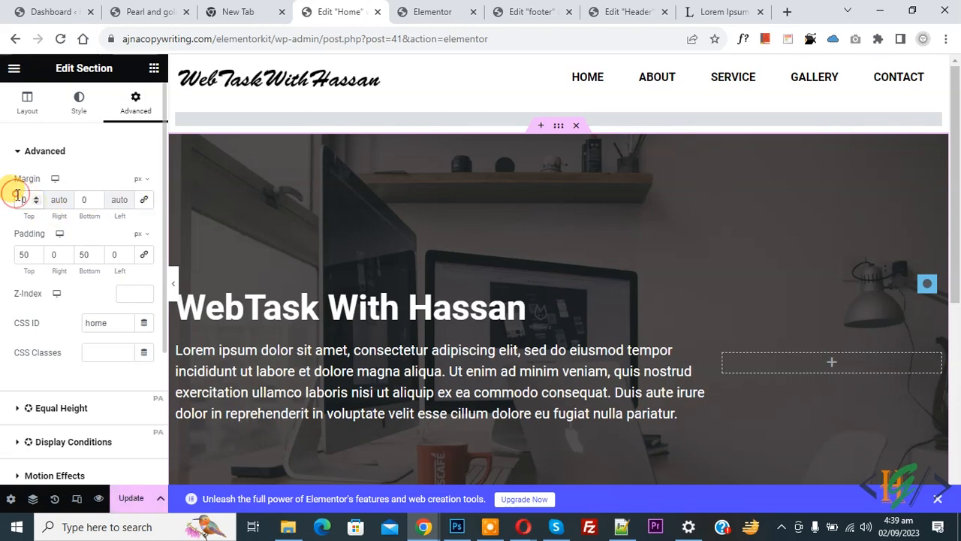
key(Down)
key(Down)
key(Down)
key(Down)
key(Down)
key(Down)
key(Down)
key(Down)
key(Down)
key(Down)
key(Down)
key(Down)
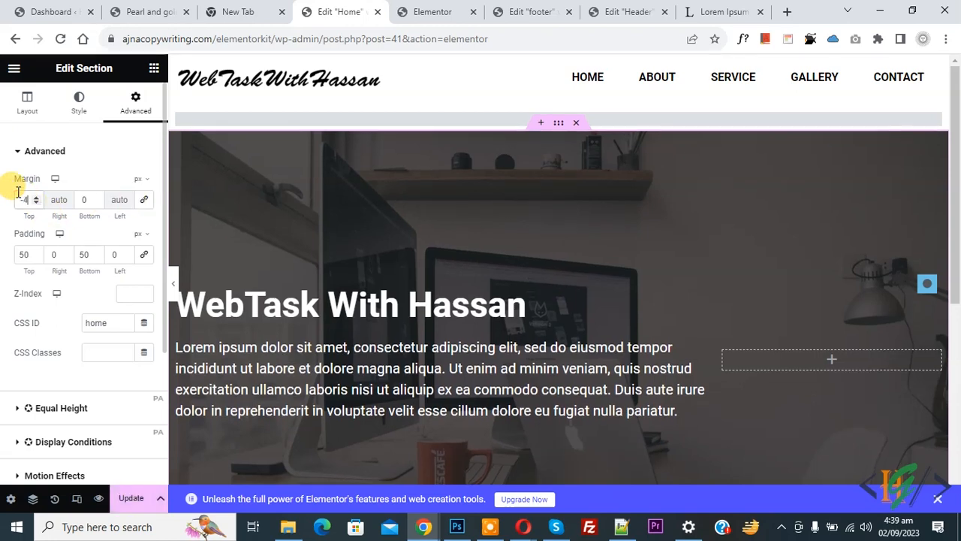
key(Down)
key(Down)
key(Down)
key(Down)
key(Down)
key(Down)
key(Down)
key(Down)
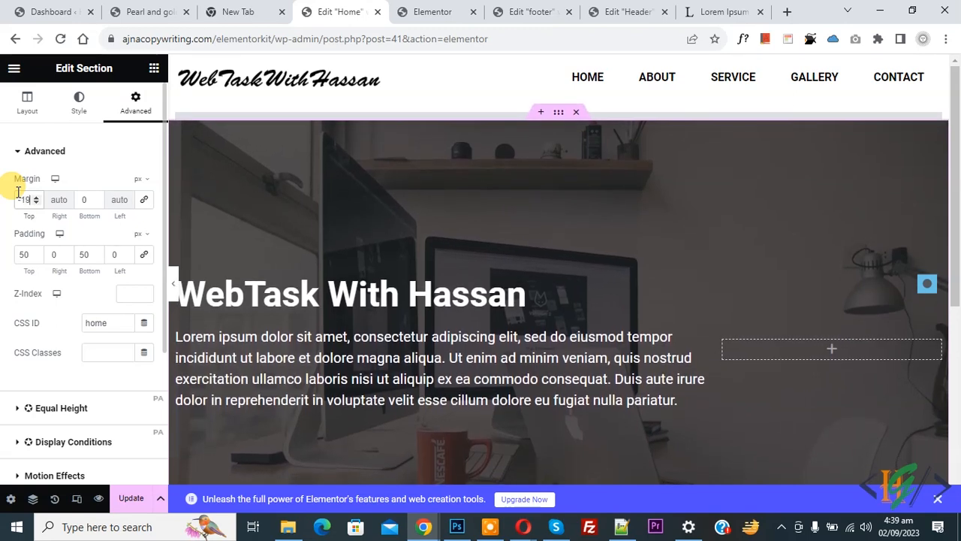
click(130, 499)
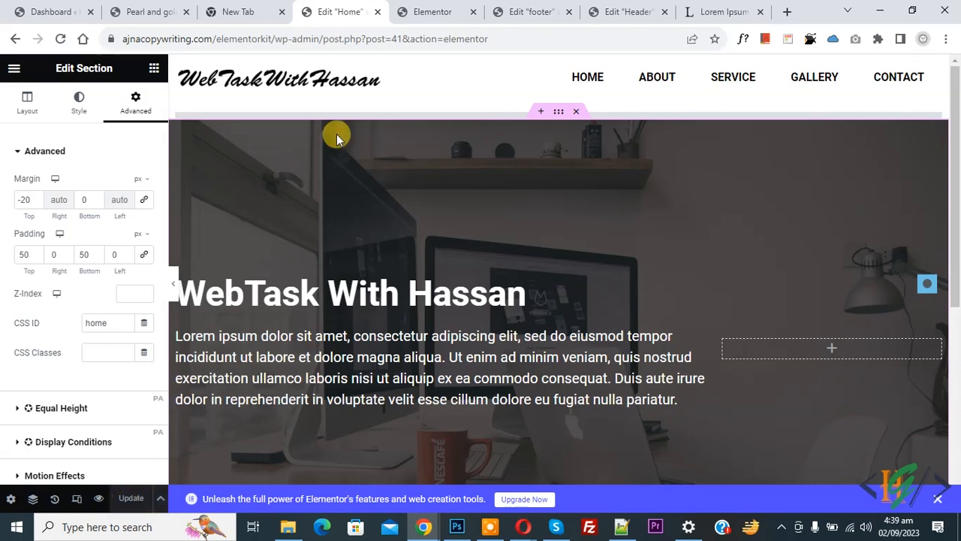
click(407, 9)
click(60, 38)
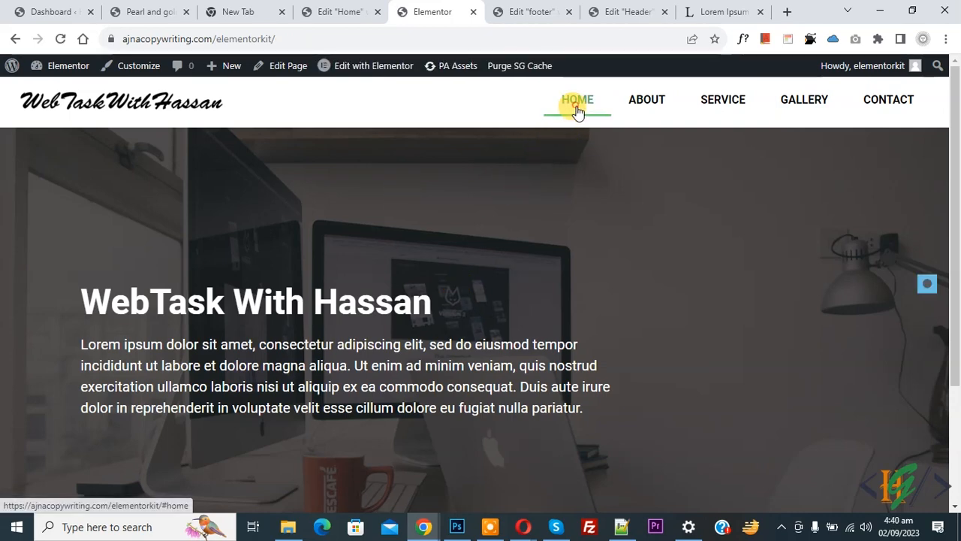
- Check the live HOME menu link jumps to the hero, then go back to the editor tab
click(575, 112)
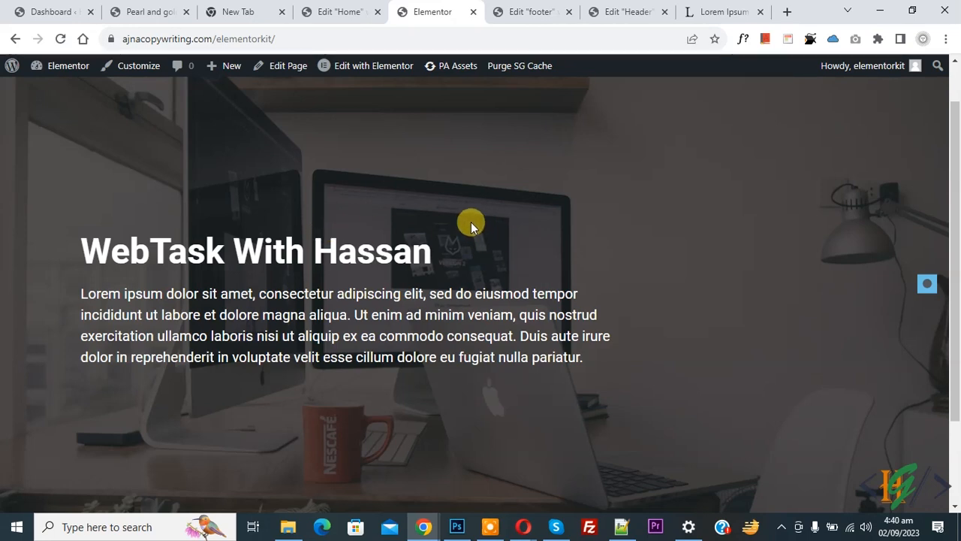
click(344, 6)
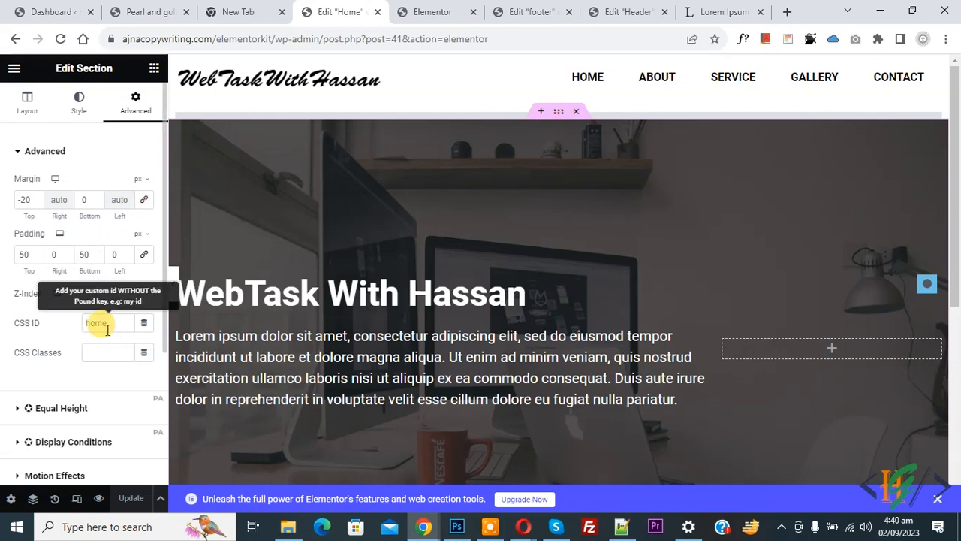
- Select the Vertical Scroll widget and expand its home entry showing Section ID 'home'
click(333, 114)
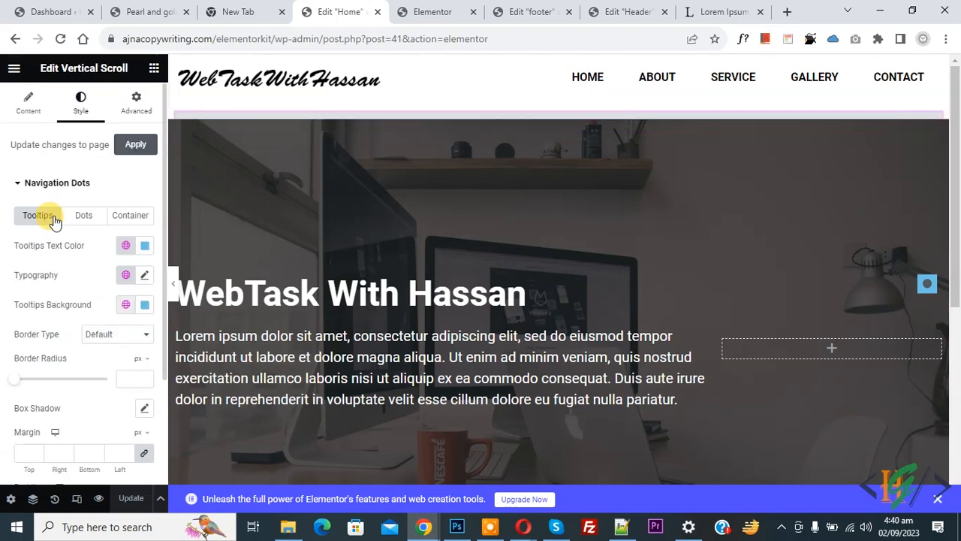
click(28, 112)
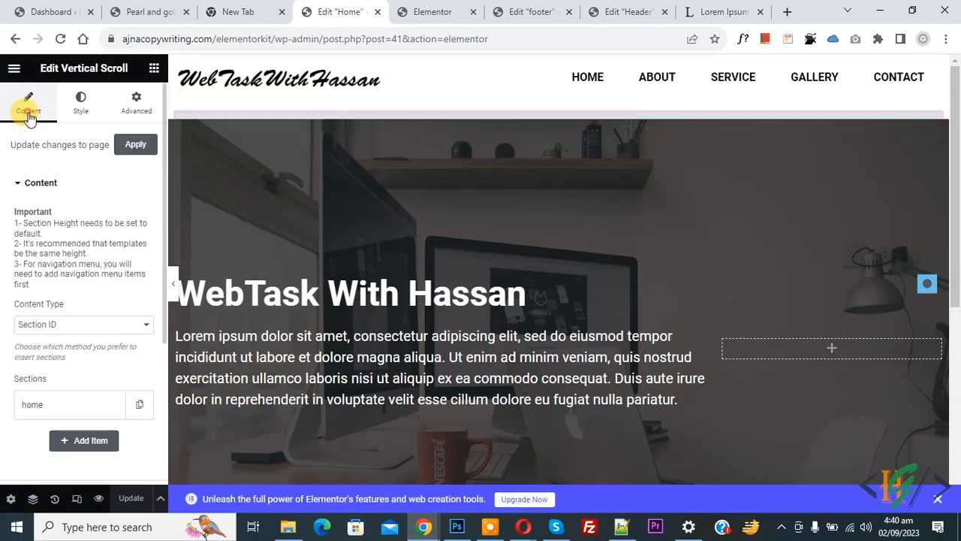
click(44, 402)
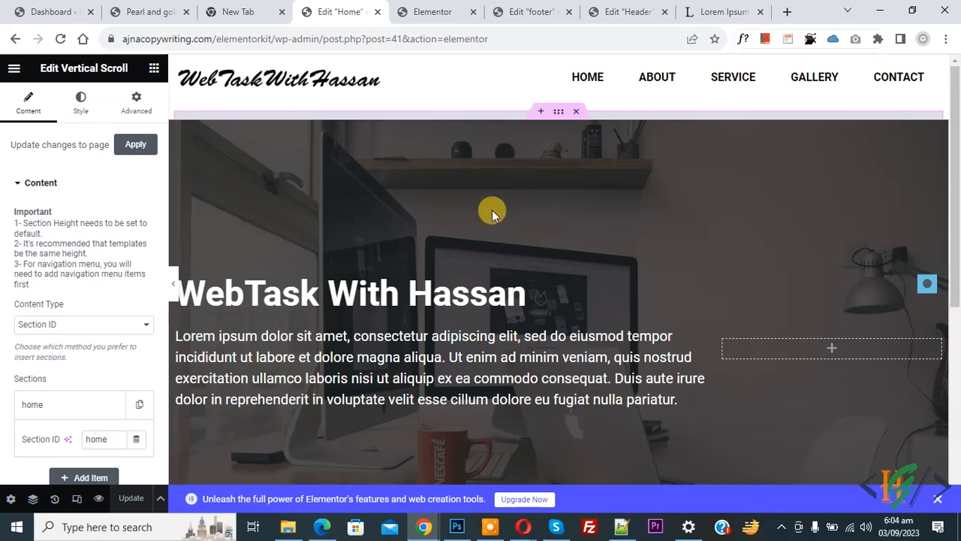
scroll(491, 209, down, 1)
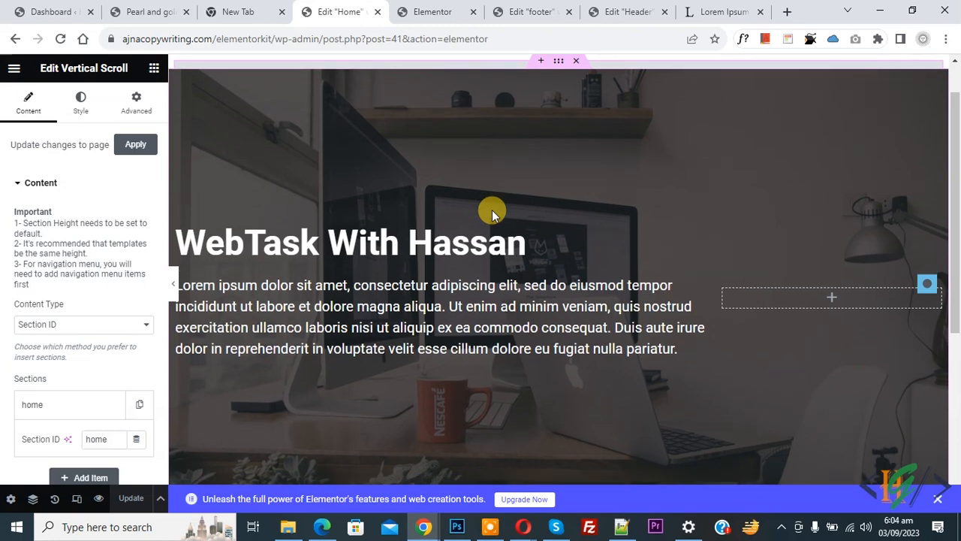
- Insert a section with the two-column structure below the hero and select it
drag(954, 204, 954, 383)
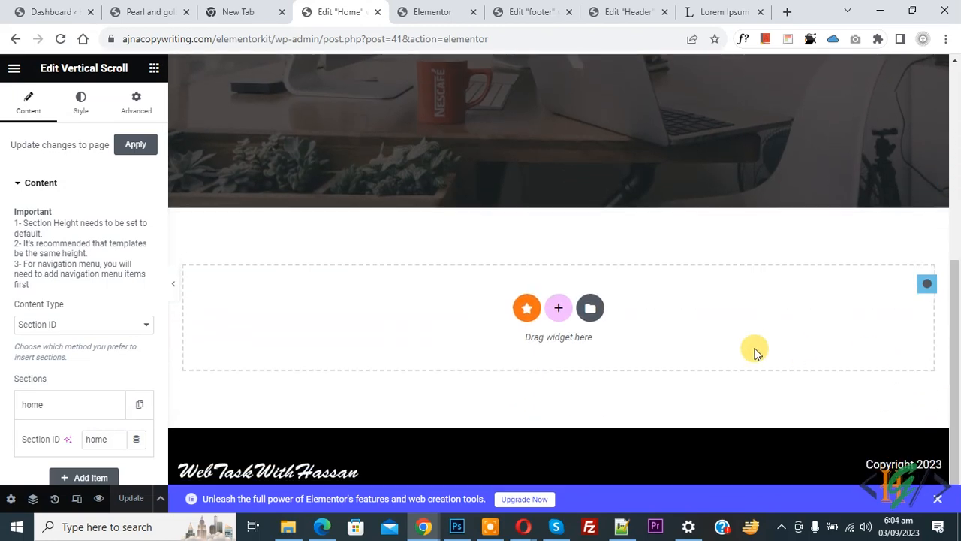
click(558, 315)
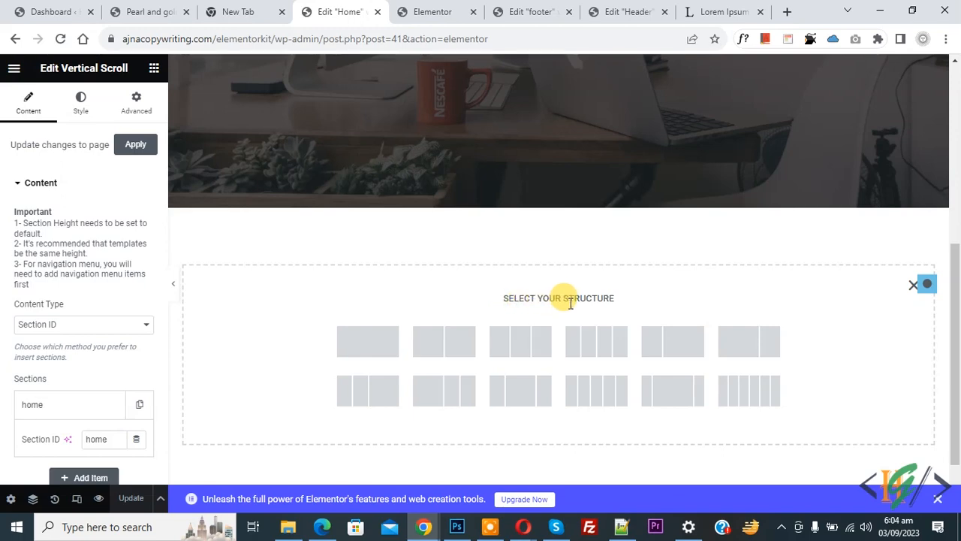
click(440, 352)
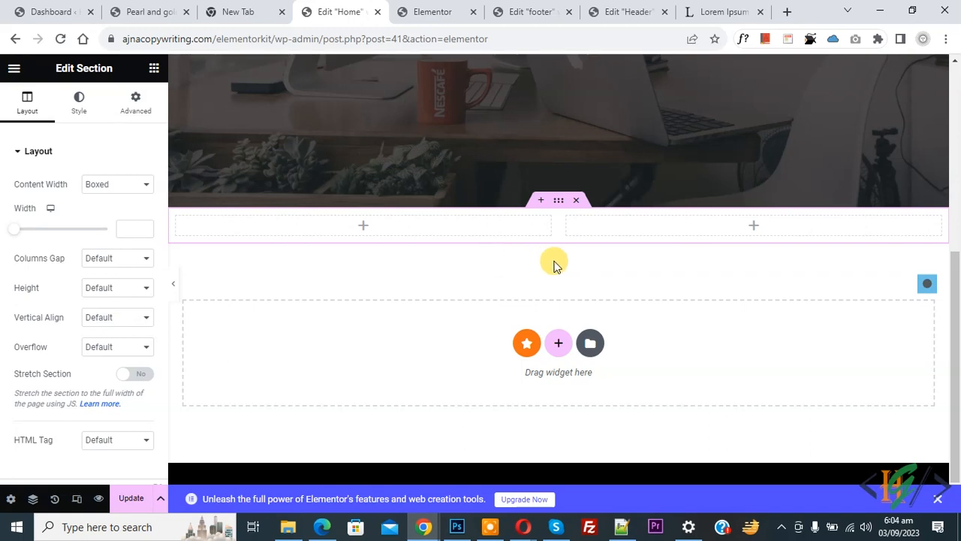
click(560, 205)
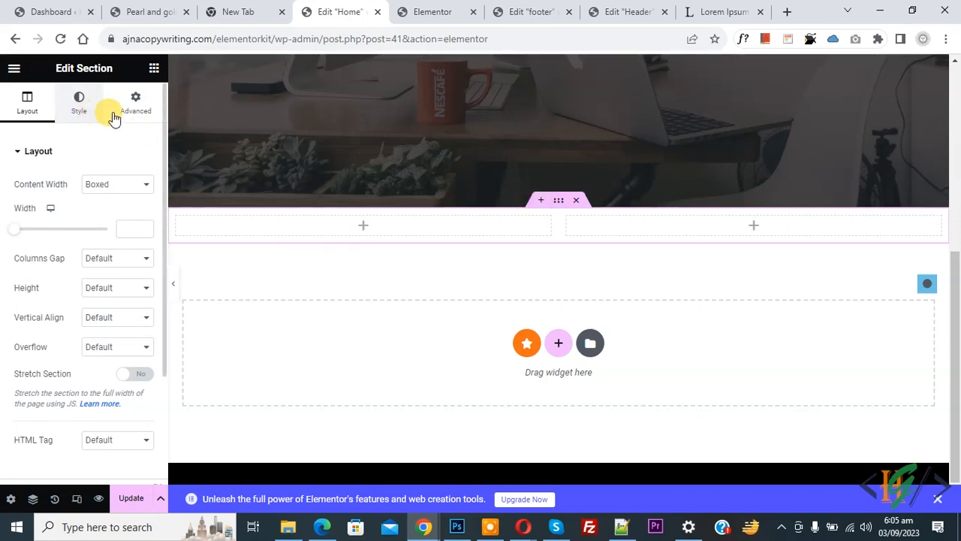
- Unlink the section's padding and enter 50 for both Top and Bottom
click(137, 113)
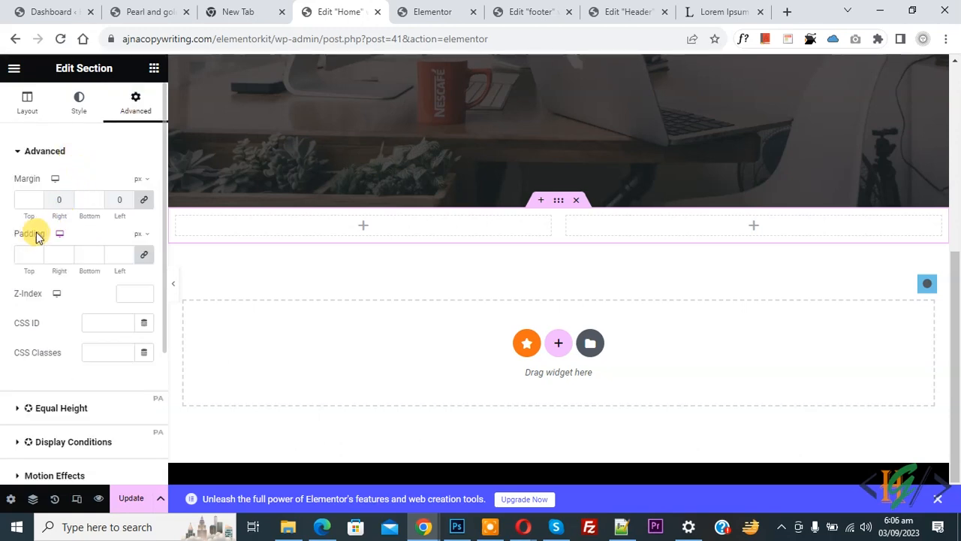
click(143, 259)
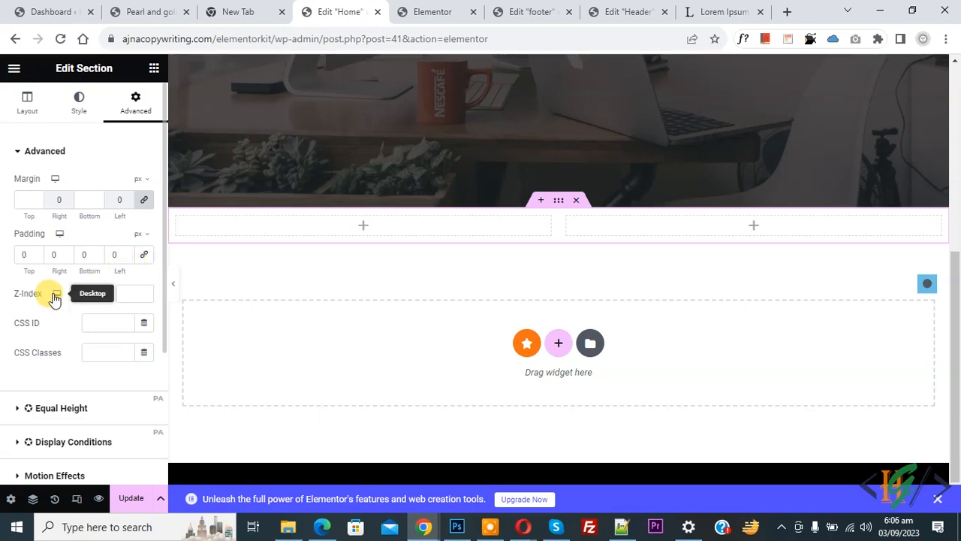
click(22, 254)
text(50)
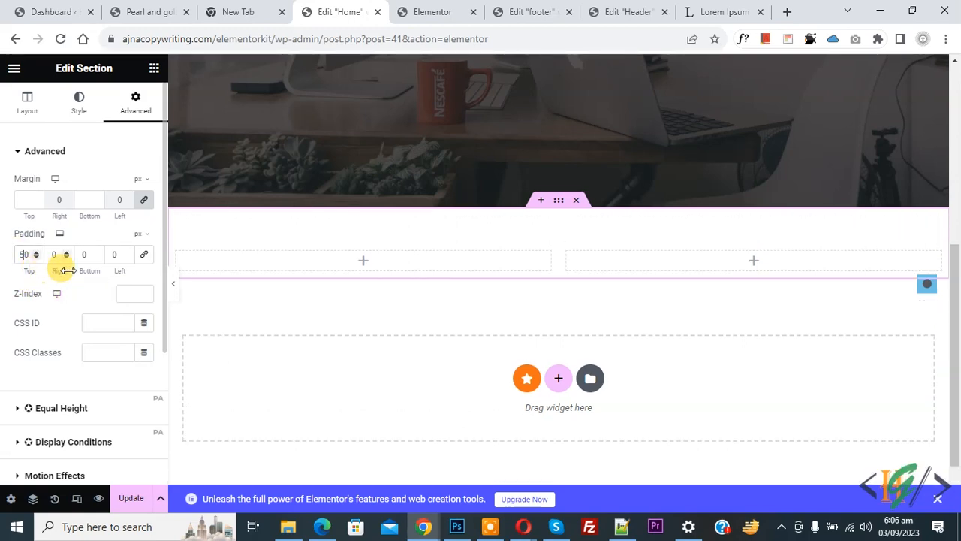
click(80, 256)
text(5)
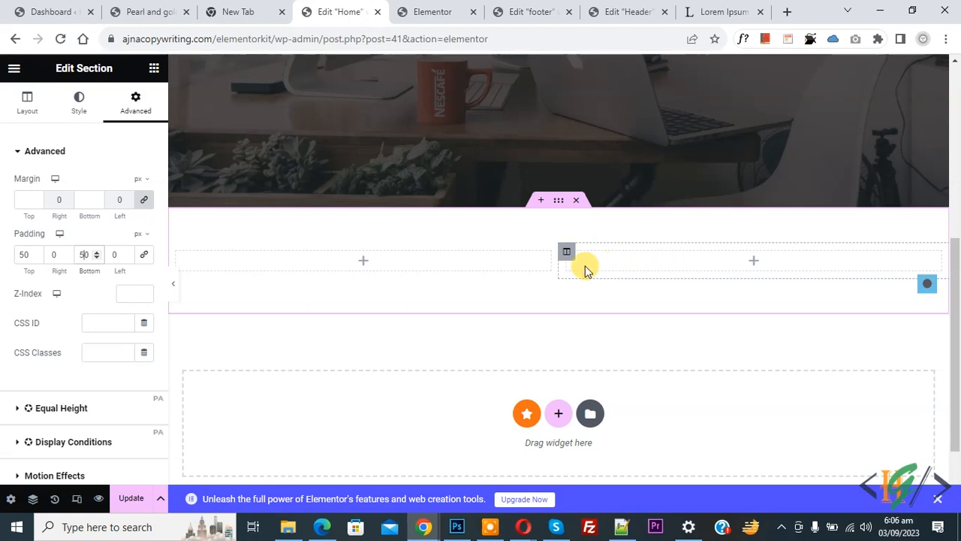
- Add an H1 heading reading 'About Us' to the left column
click(365, 265)
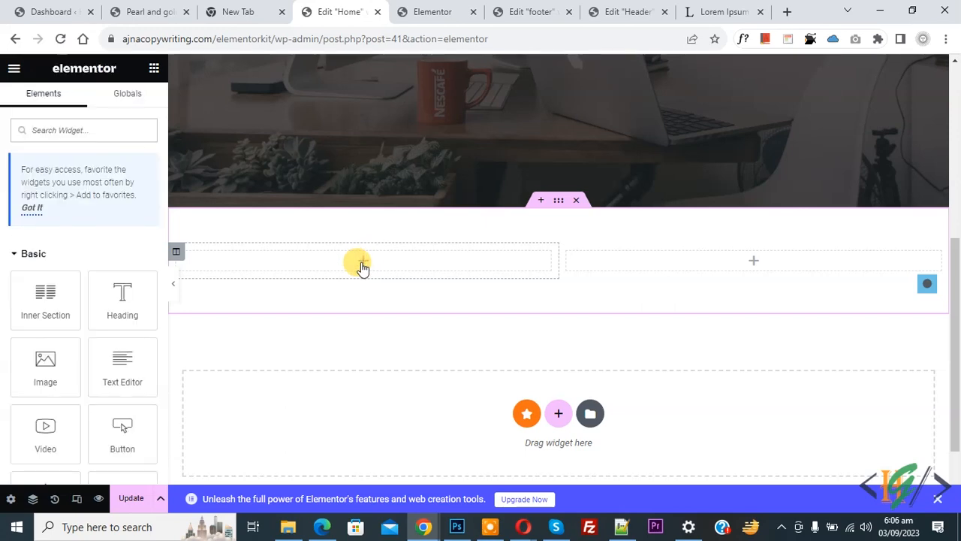
drag(125, 305, 335, 262)
click(39, 205)
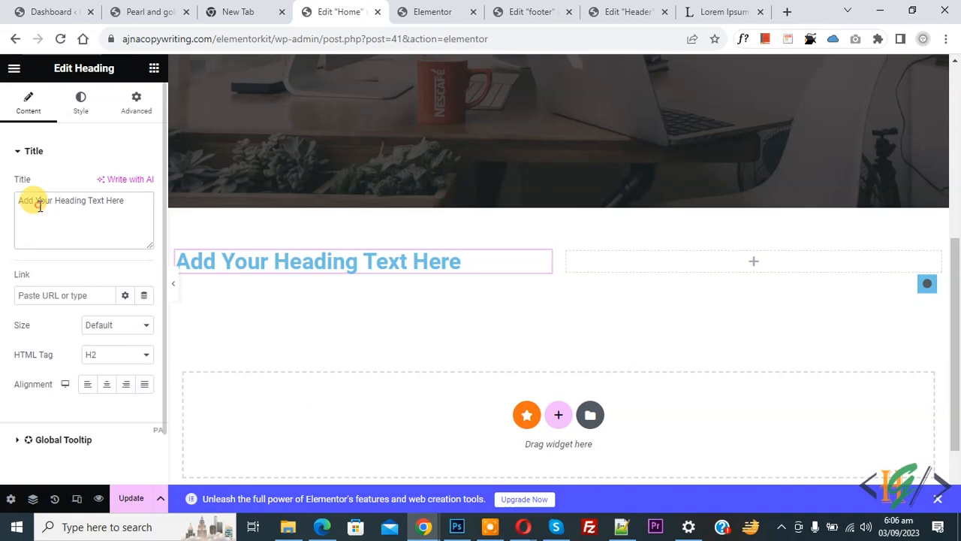
triple_click(39, 205)
text(About Us)
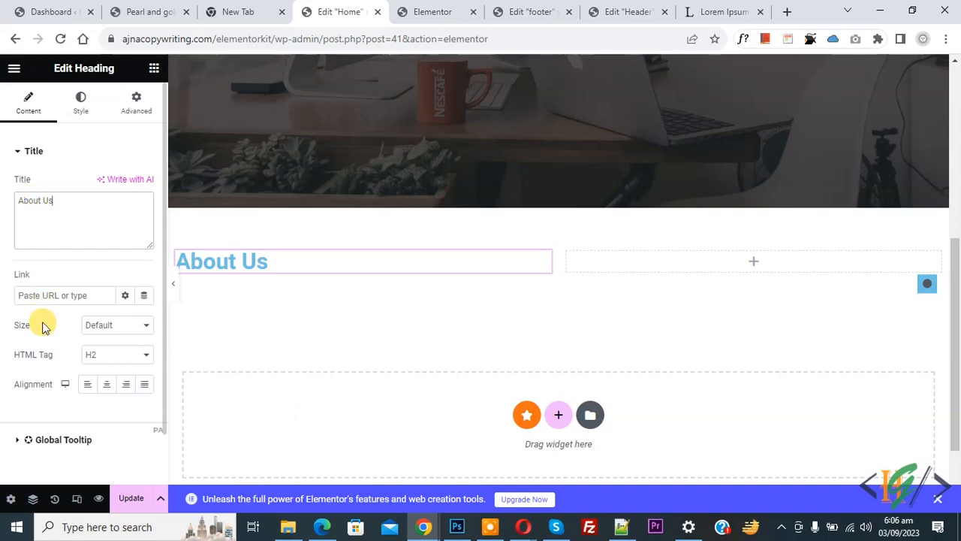
click(105, 356)
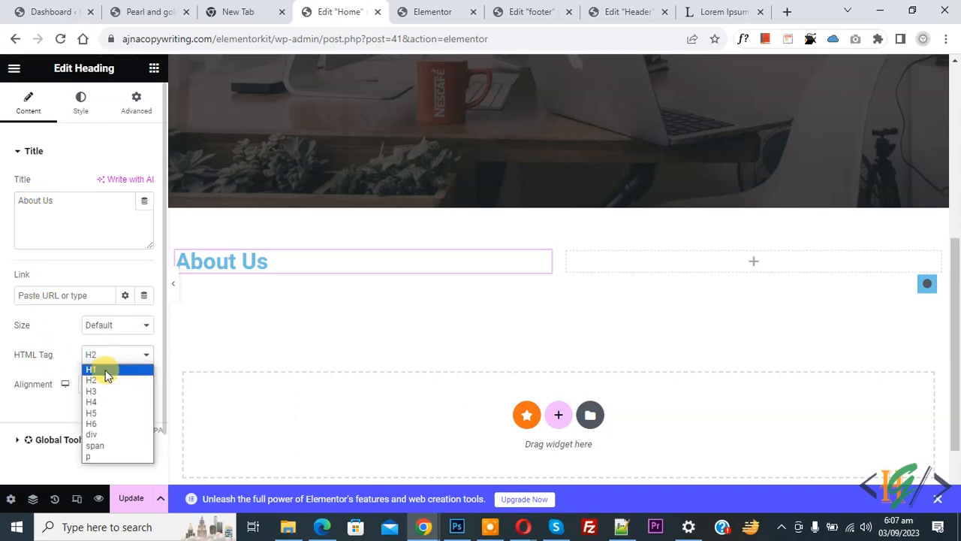
click(97, 368)
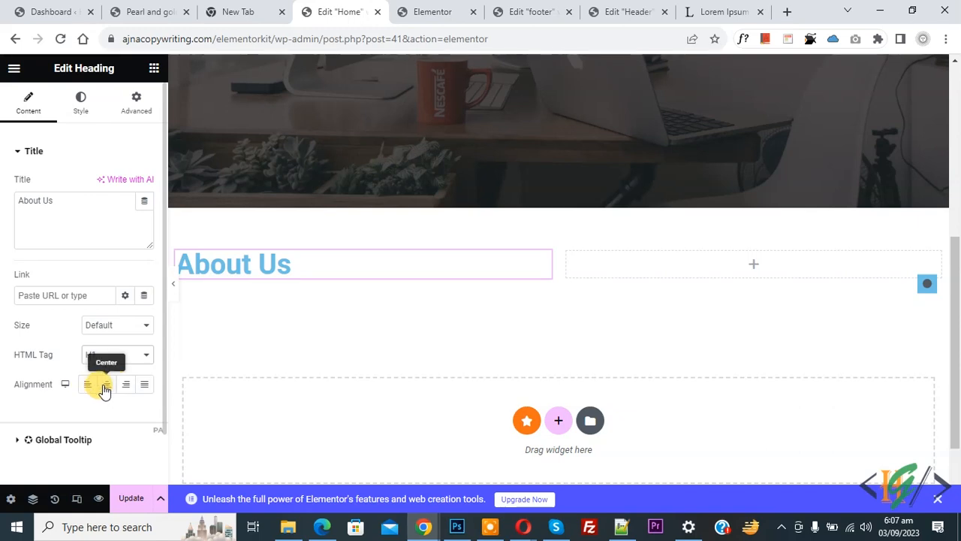
- Change the About Us heading's text color from light blue to black
click(80, 111)
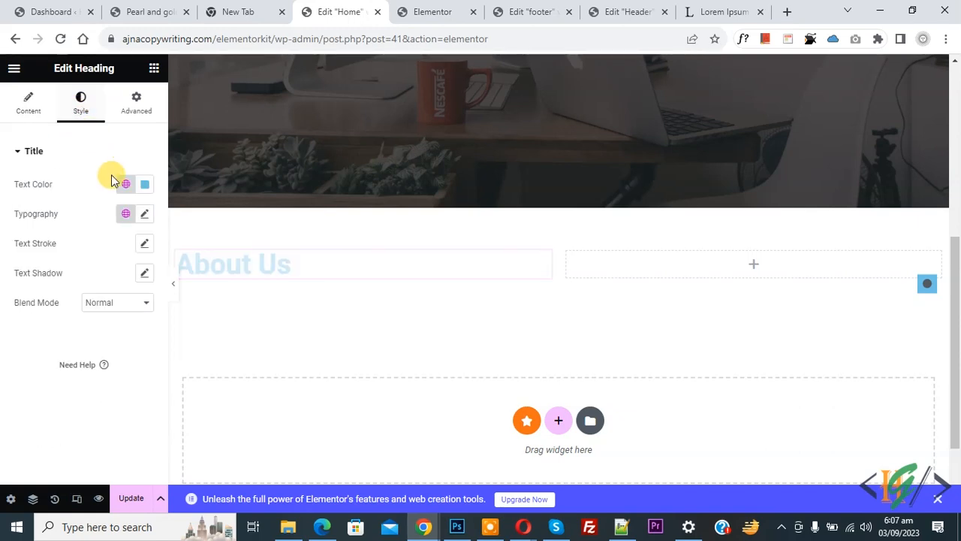
click(145, 183)
drag(126, 280, 36, 368)
click(24, 368)
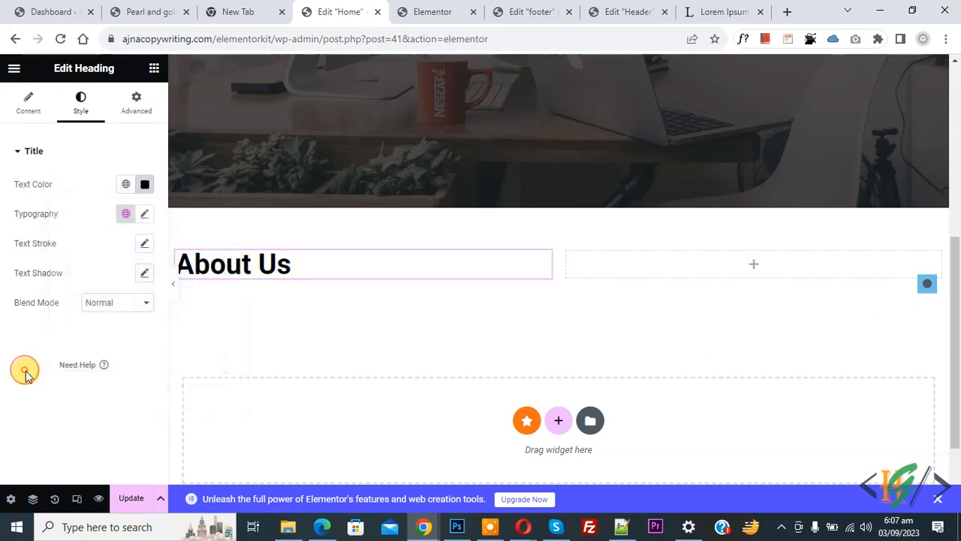
click(145, 214)
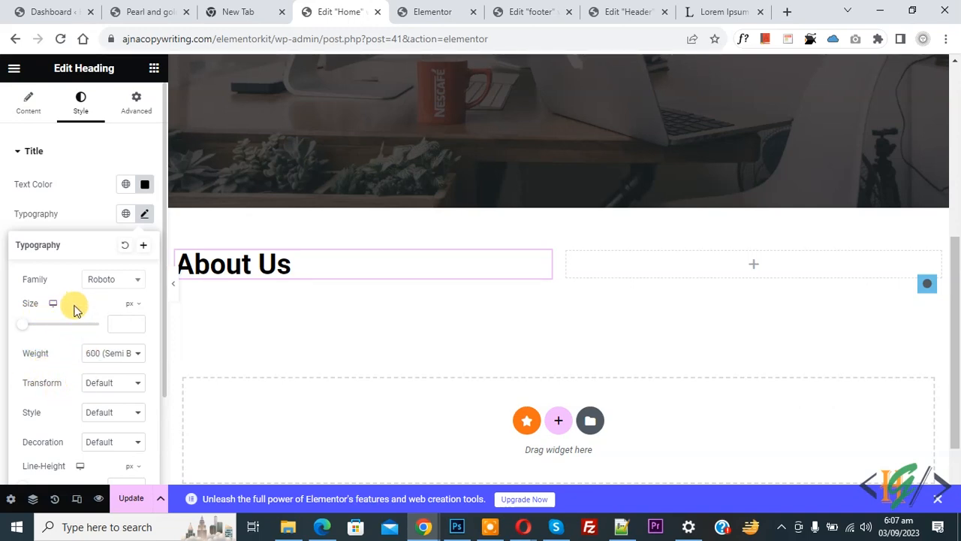
click(7, 216)
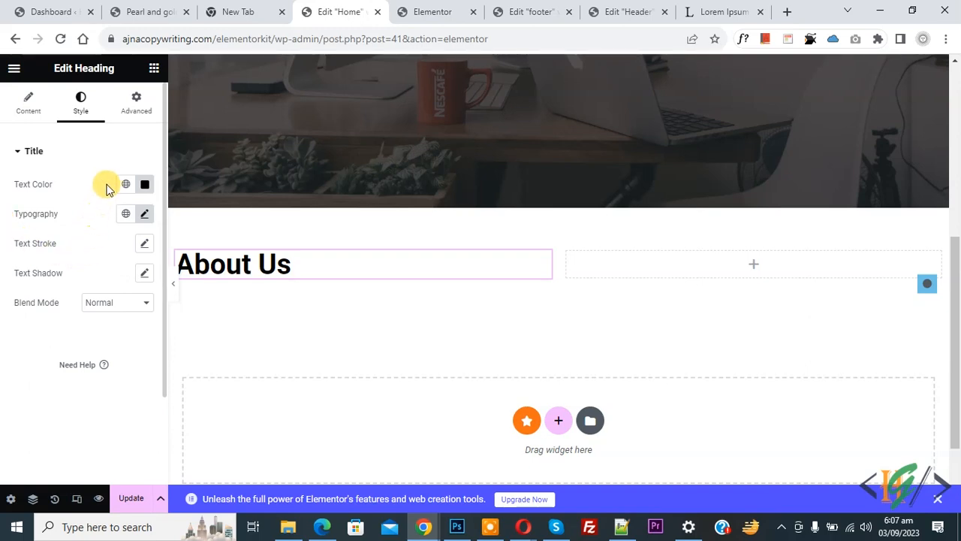
click(153, 69)
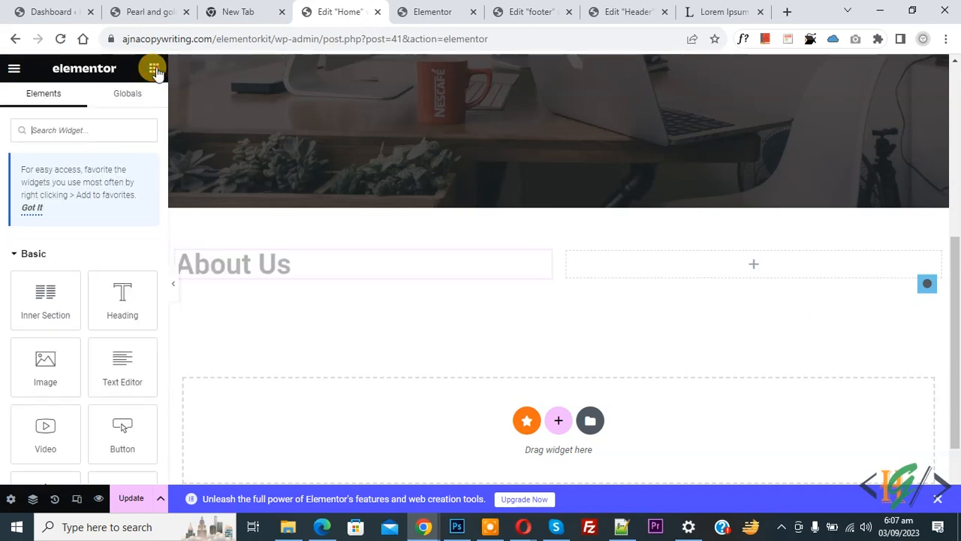
- Add a Text Editor paragraph under the heading with a longer Lorem ipsum passage
drag(122, 375, 248, 282)
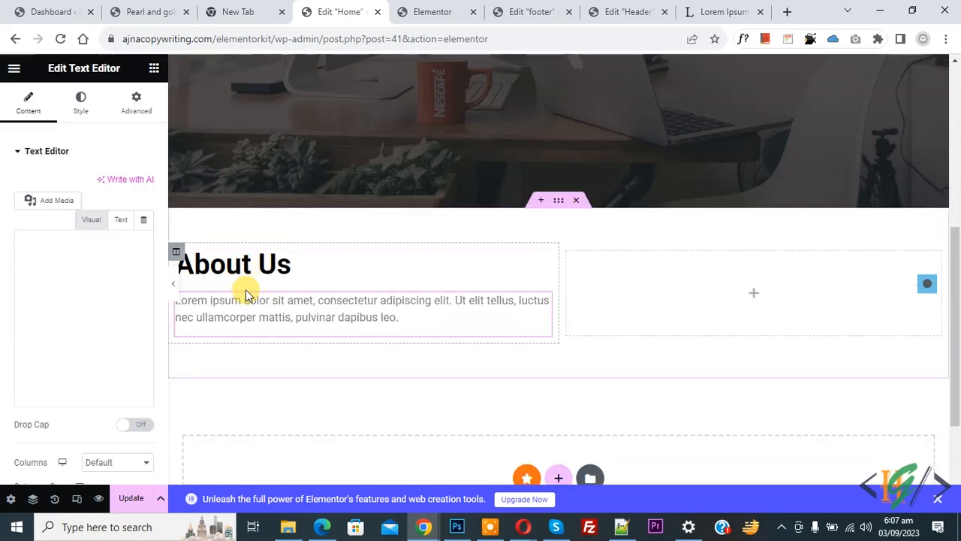
click(123, 220)
key(ctrl+a)
text(Sed ut perspiciatis unde omnis iste natus error sit voluptatem accusantium doloremque laudantium, totam rem aperiam, eaque ipsa quae ab illo inventore veritatis et quasi architecto beatae vitae dicta sunt explicabo. Nemo enim ipsam voluptatem quia voluptas sit aspernatur aut odit aut fugit, sed quia consequuntur magni dolores eos qui ratione voluptatem sequi nesciunt. Neque porro quisquam est, qui dolorem ipsum quia dolor sit amet, consectetur, adipisci velit, sed quia non numquam eius modi tempora incidunt ut labore et dolore magnam aliquam quaerat voluptatem. Ut enim ad minima veniam, quis nostrum exercitationem ullam corporis suscipit laboriosam, nisi ut aliquid ex ea commodi consequatur? Quis autem vel eum iure reprehenderit qui in ea voluptate velit esse quam nihil molestiae consequatur, vel illum qui dolorem eum fugiat quo voluptas nulla pariatur?)
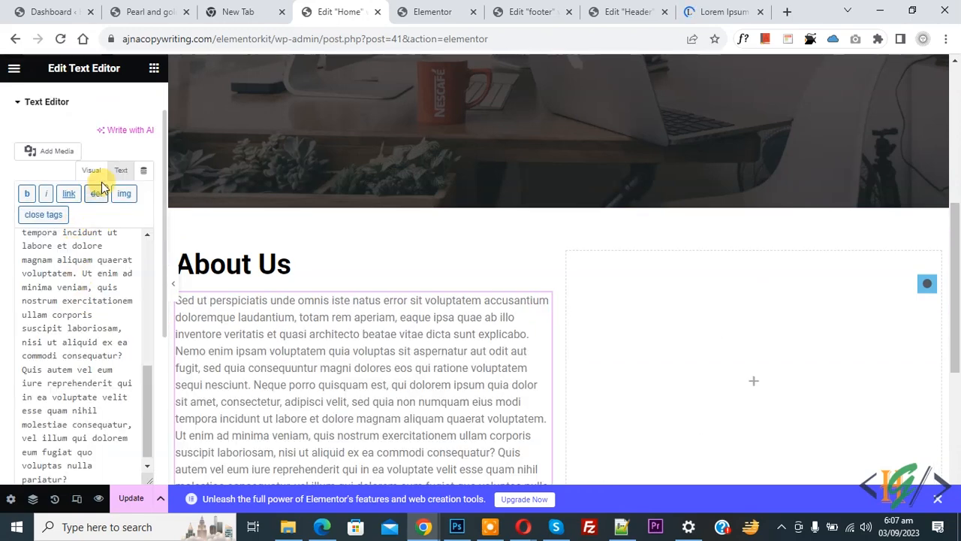
click(95, 171)
click(97, 301)
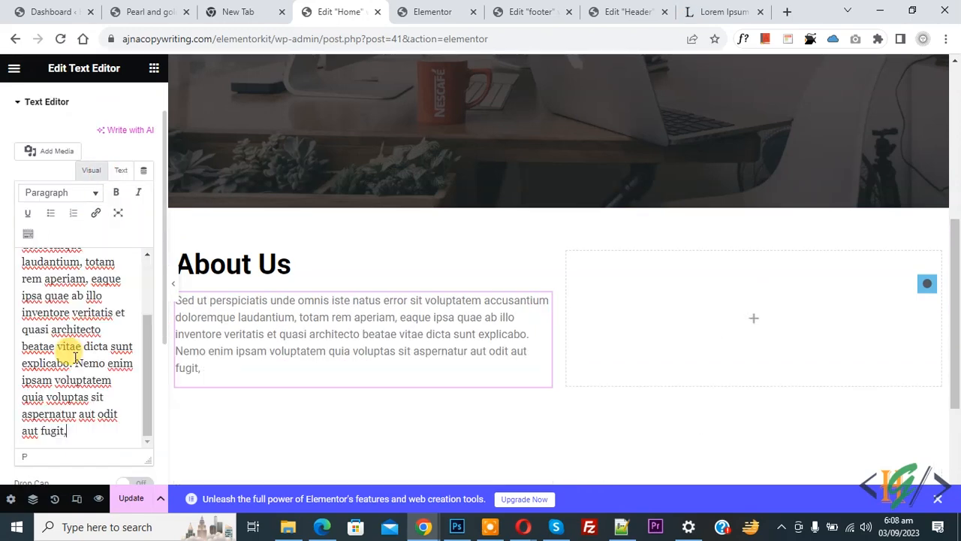
scroll(69, 356, up, 2)
scroll(6, 301, up, 1)
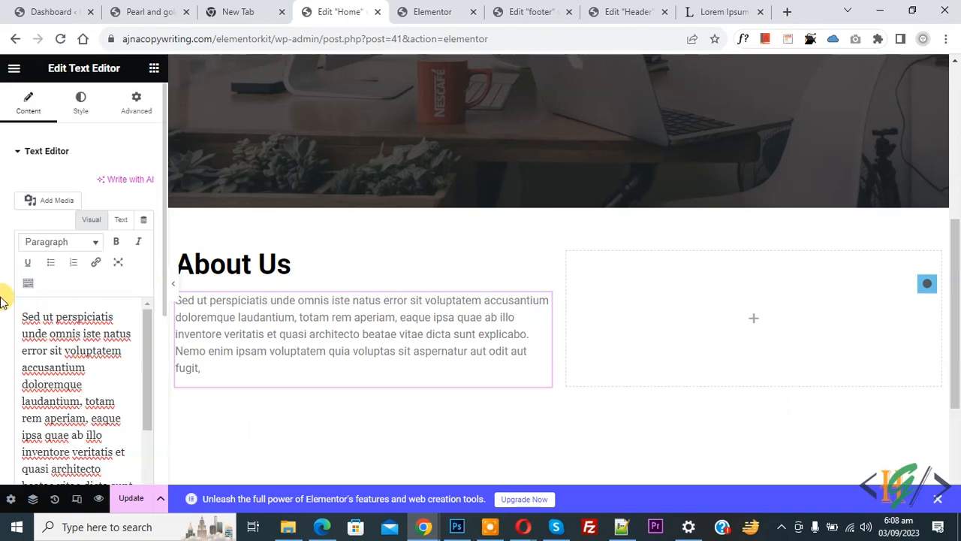
- Give the paragraph a dark text color and font size 18
click(81, 103)
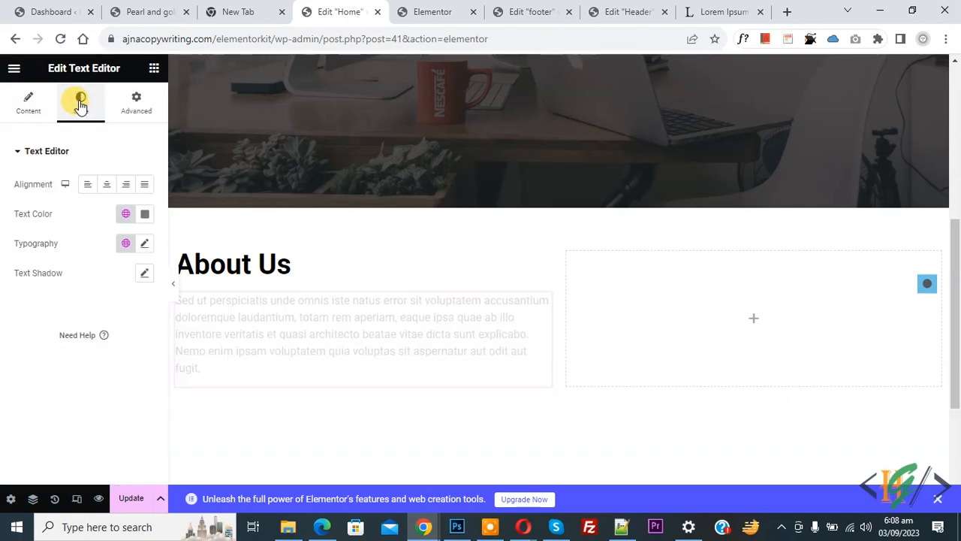
click(144, 216)
click(26, 389)
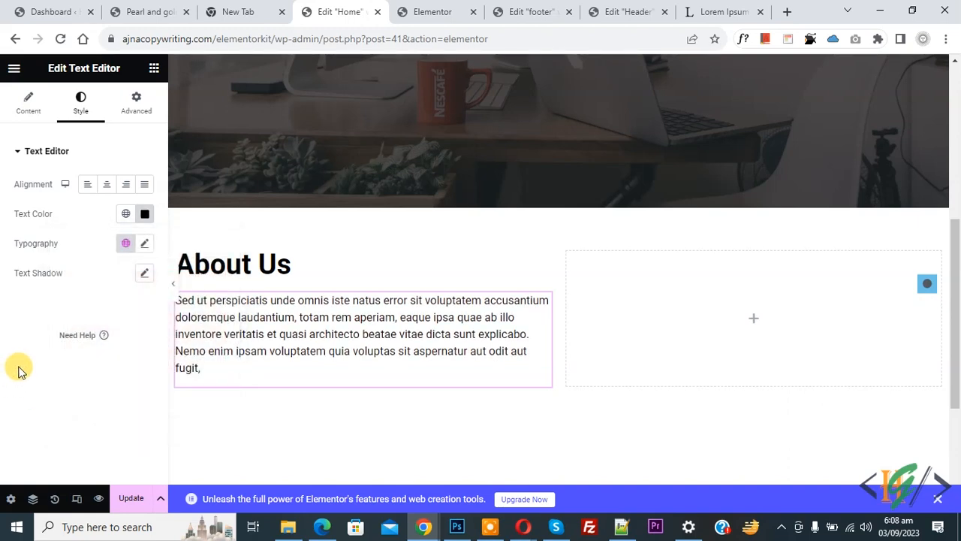
click(144, 244)
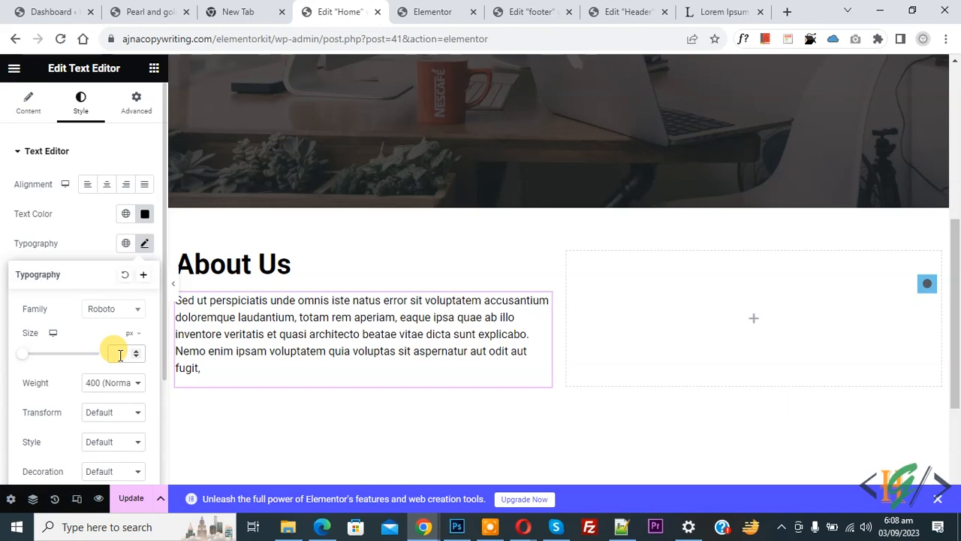
text(15)
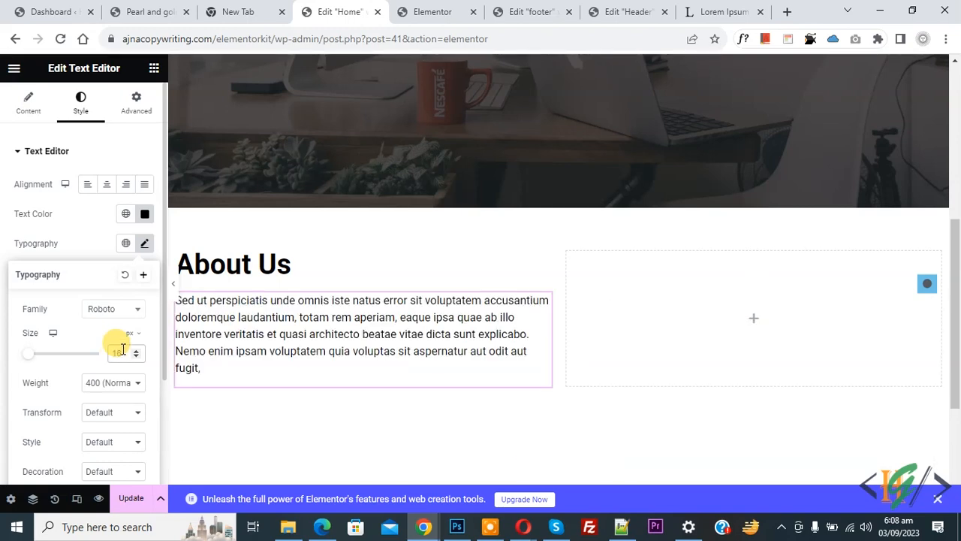
key(Up)
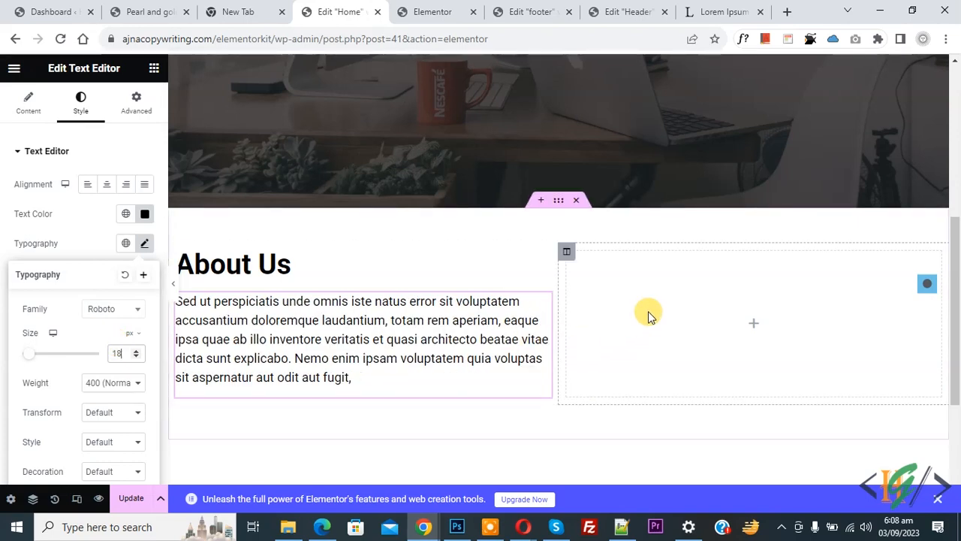
- Add an Image widget to the right column at Full size, centre-aligned
click(756, 330)
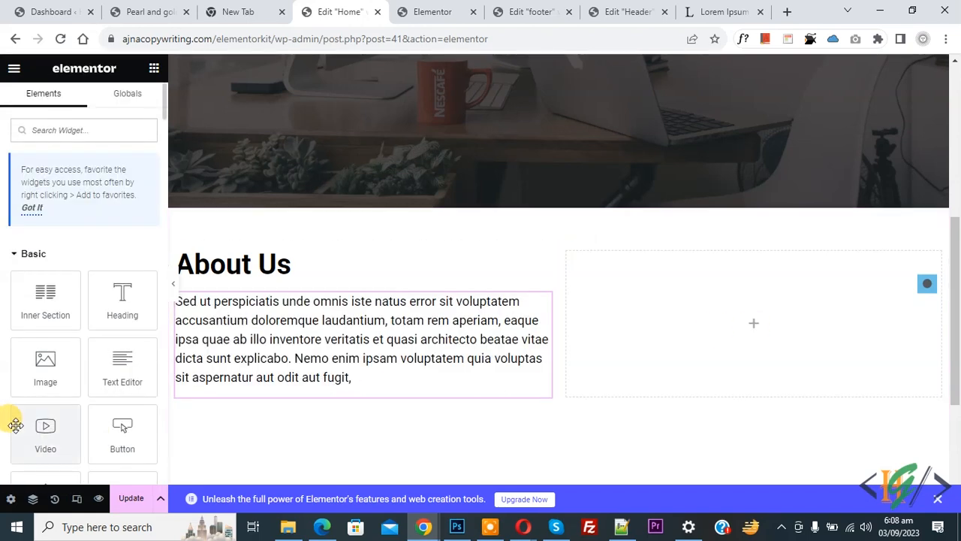
drag(26, 373, 650, 307)
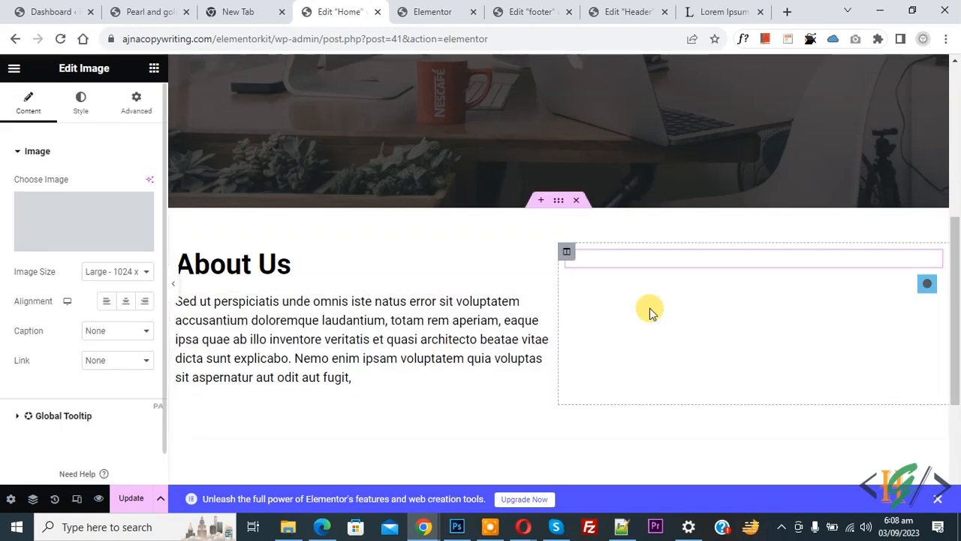
click(112, 273)
click(89, 349)
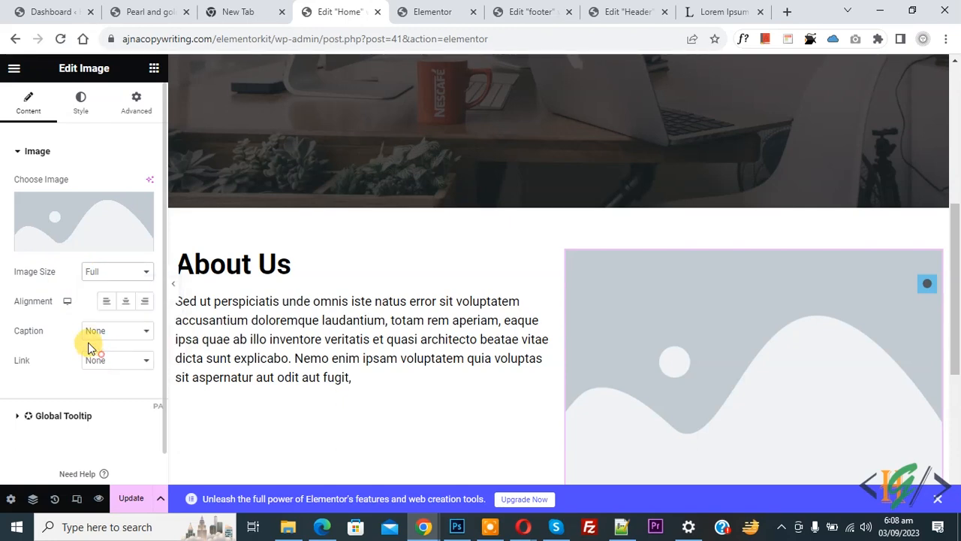
click(124, 307)
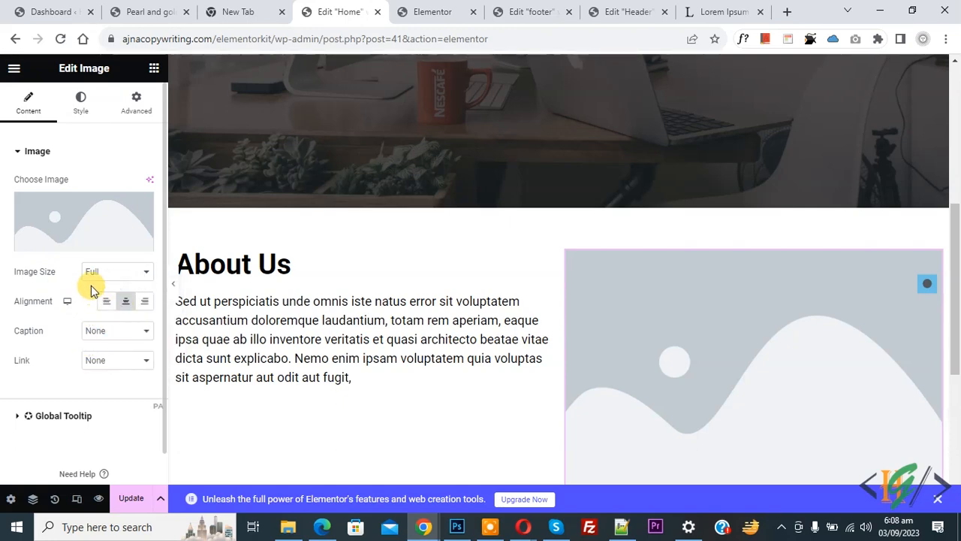
- Upload ho1.jpg and insert it as the column's image
click(76, 245)
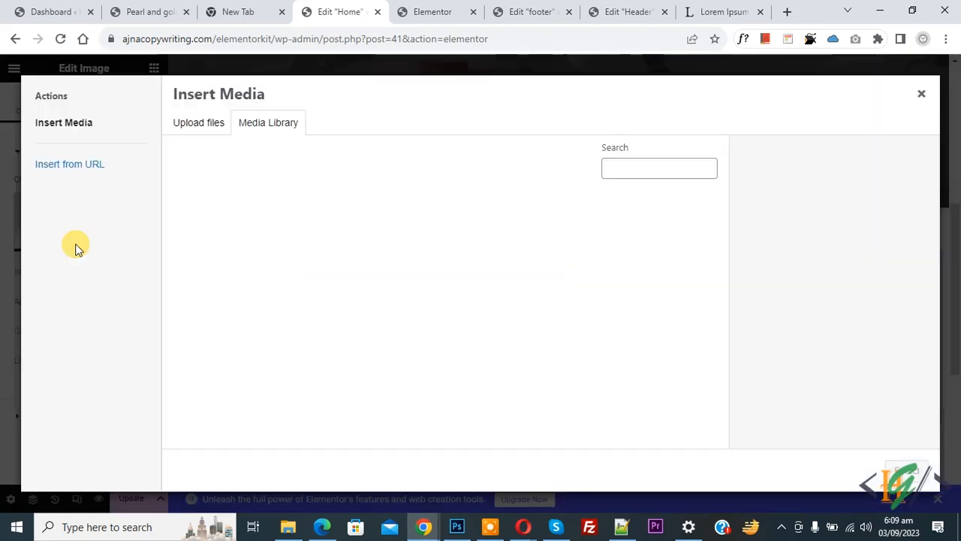
click(197, 128)
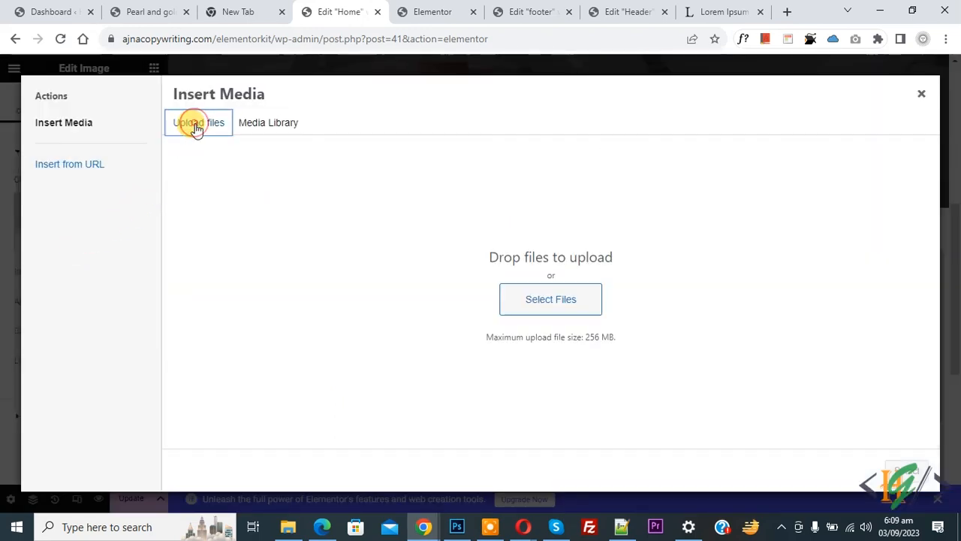
click(550, 301)
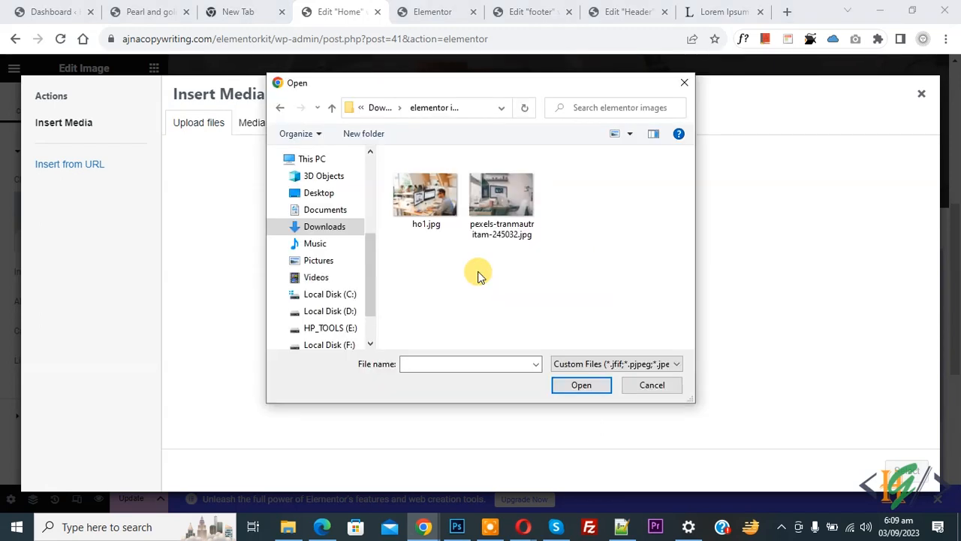
click(432, 209)
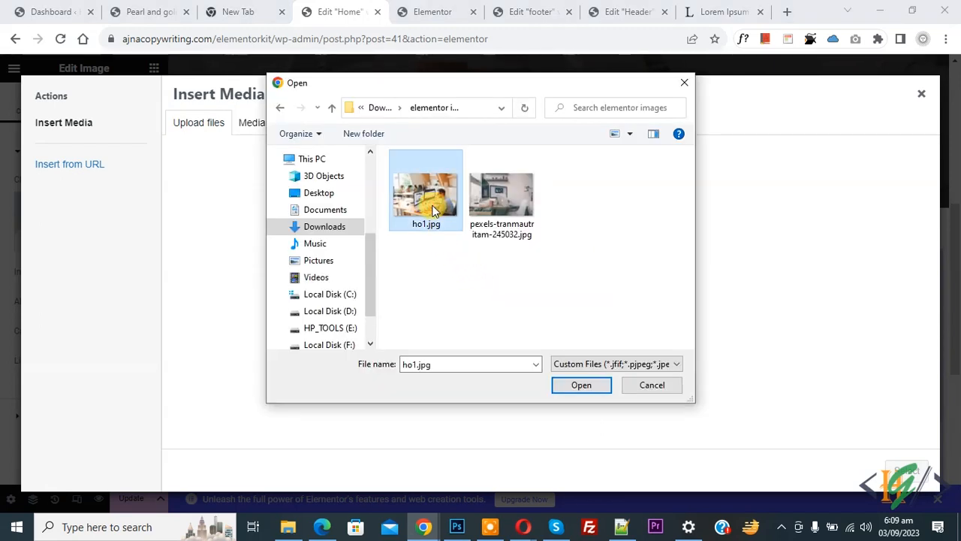
click(579, 386)
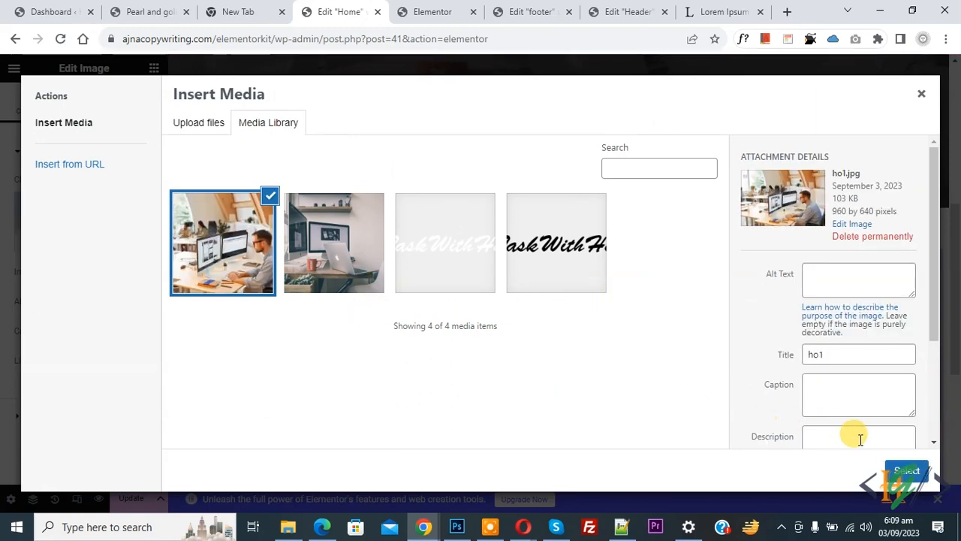
click(905, 472)
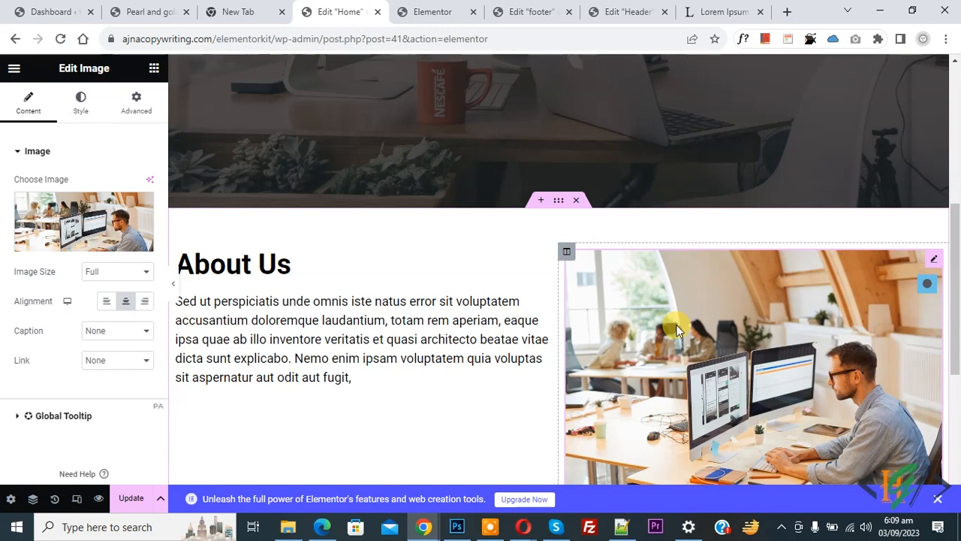
- Duplicate the About Us paragraph and set the section height to Fit To Screen
right_click(331, 323)
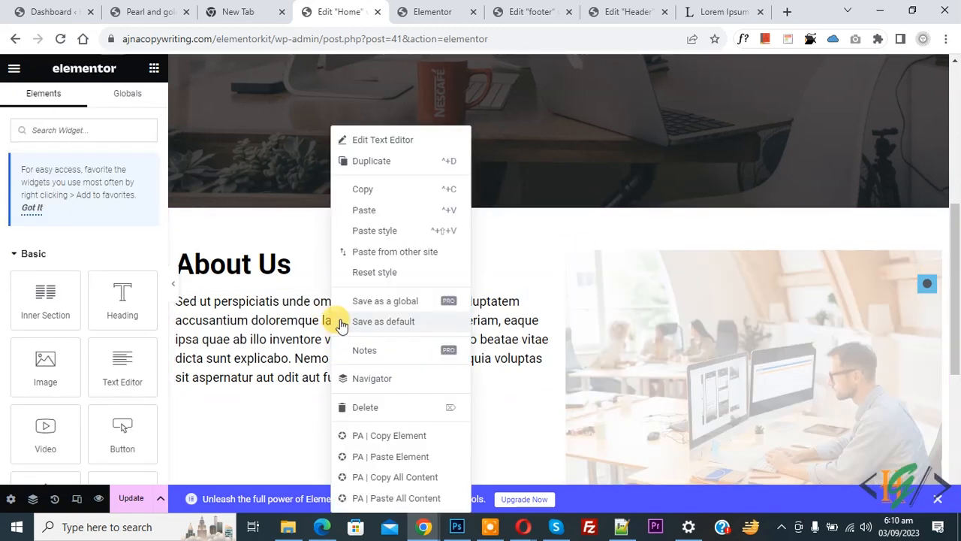
click(371, 162)
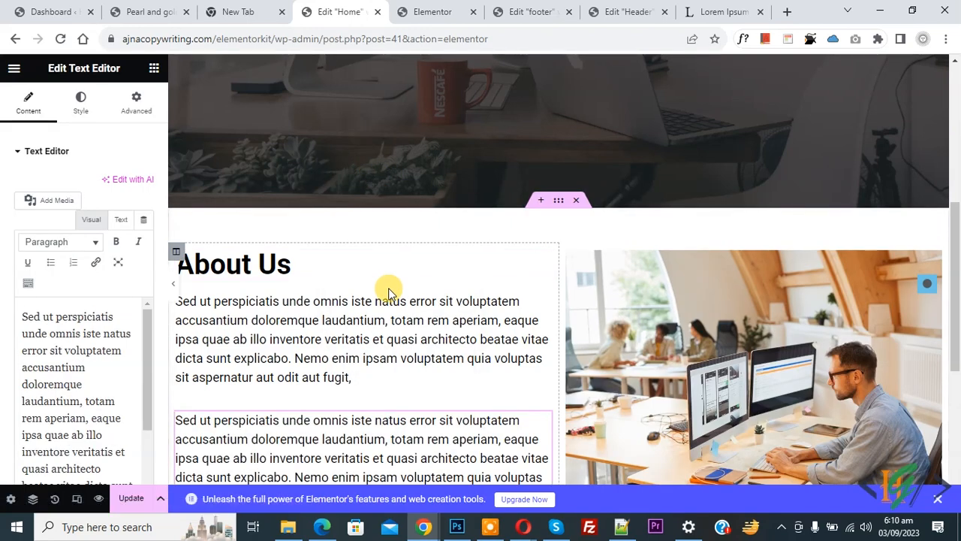
click(558, 202)
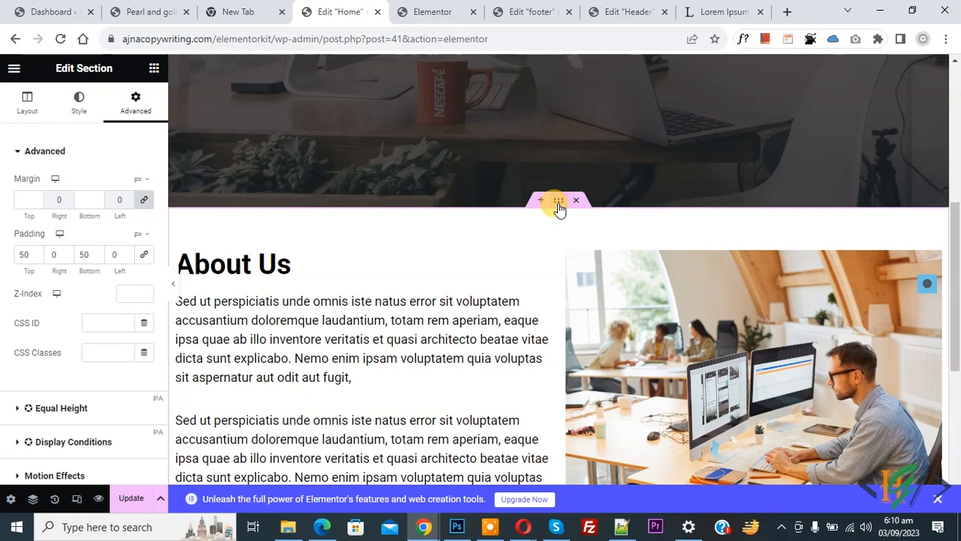
click(15, 105)
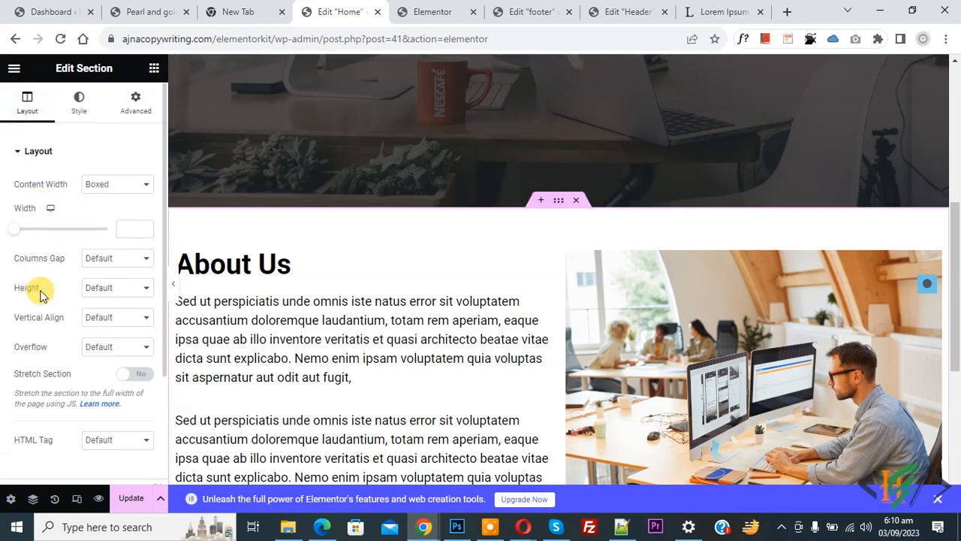
click(98, 286)
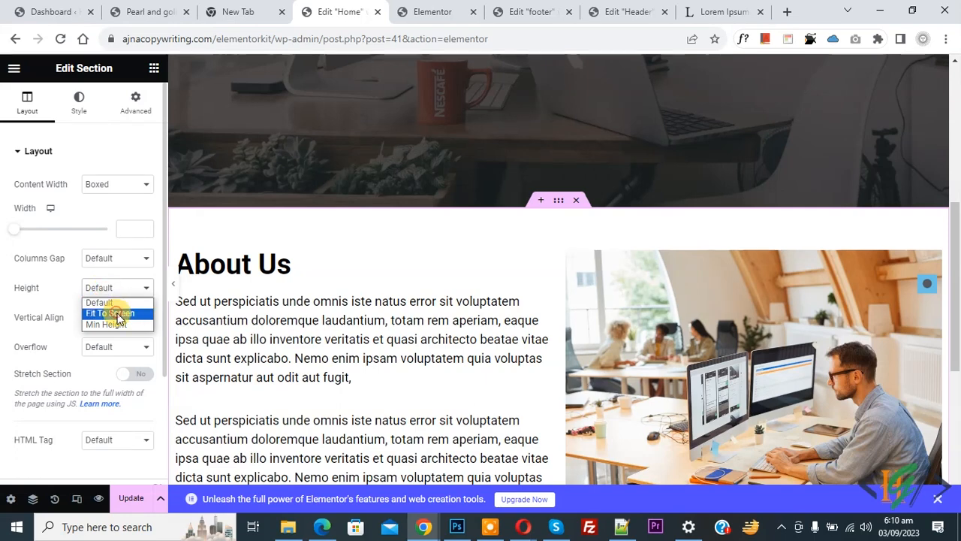
click(114, 313)
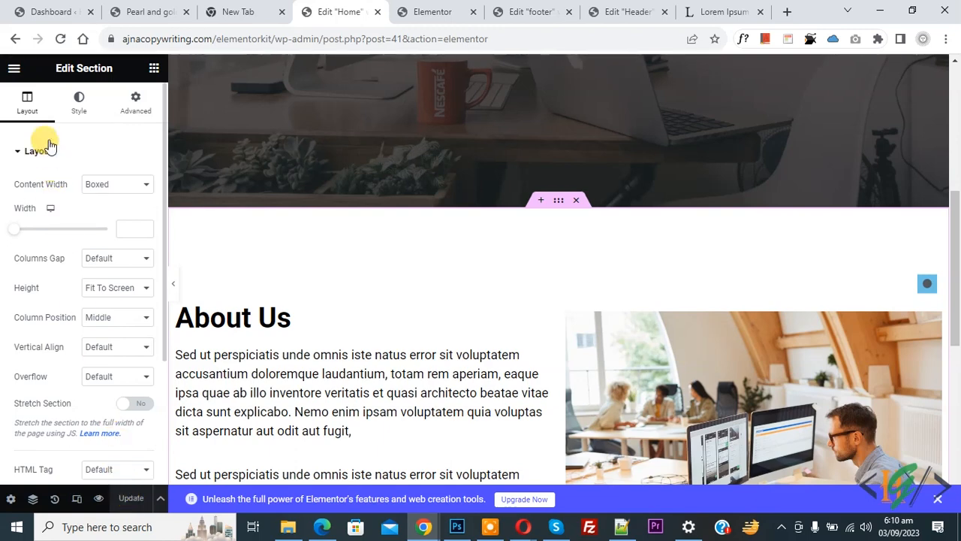
- Set the About Us section's CSS ID to 'about'
click(136, 109)
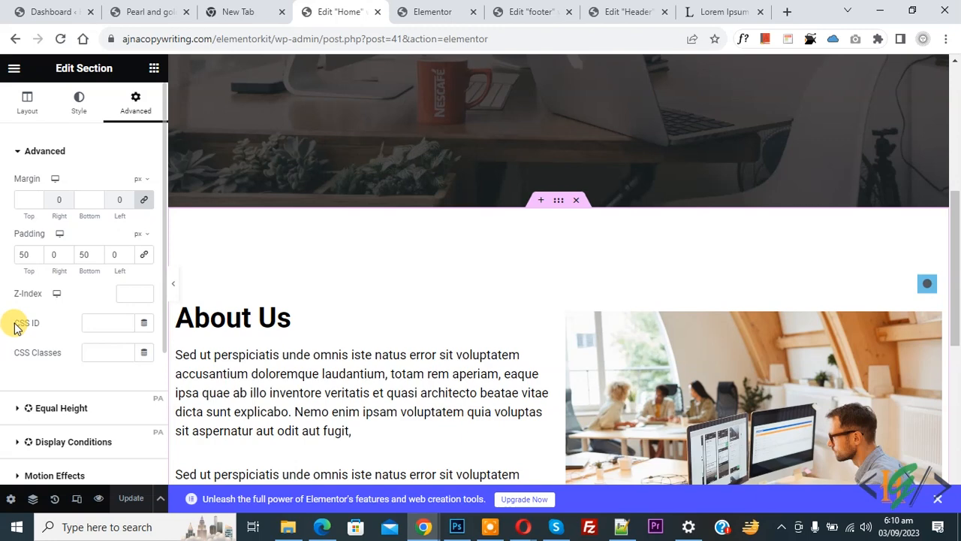
click(92, 323)
text(about)
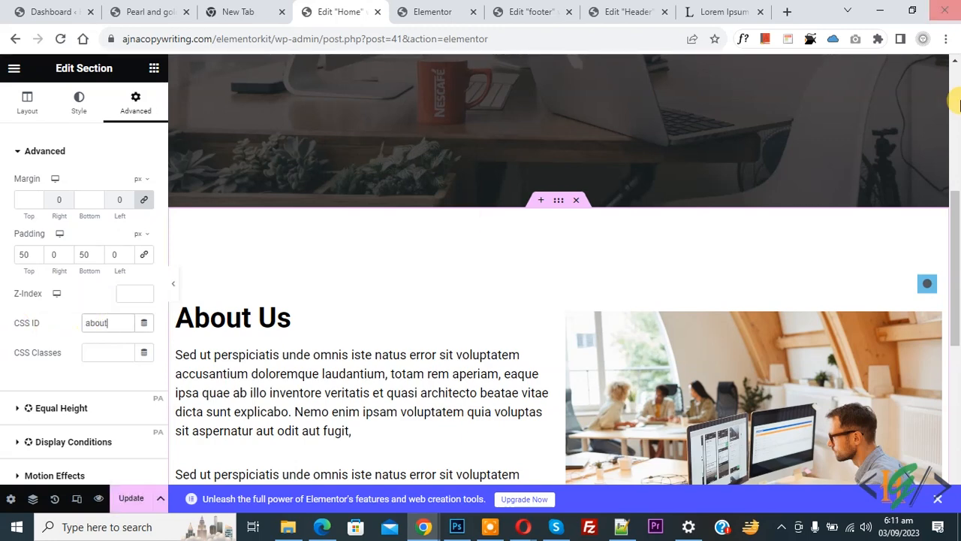
drag(956, 242, 956, 96)
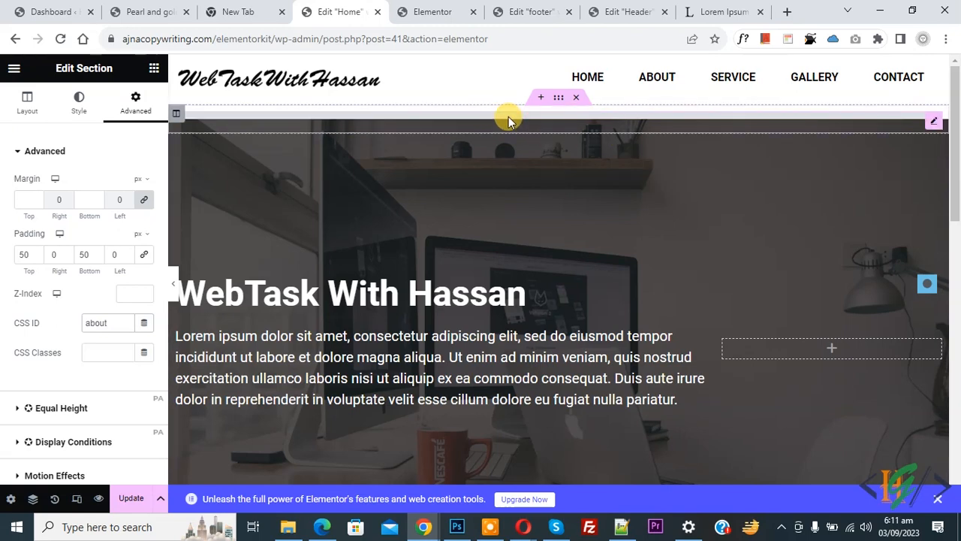
- Add a second Vertical Scroll item with Section ID 'about'
click(508, 120)
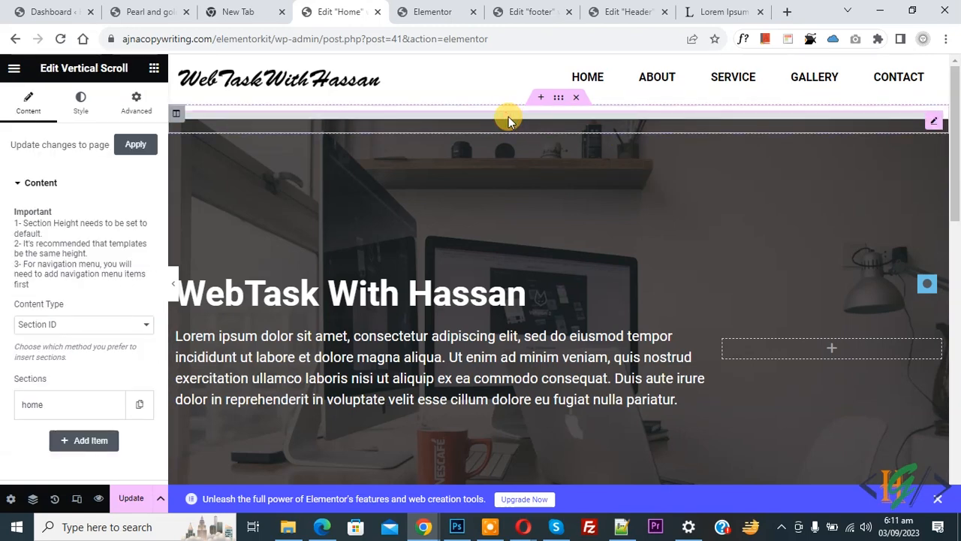
scroll(9, 293, down, 2)
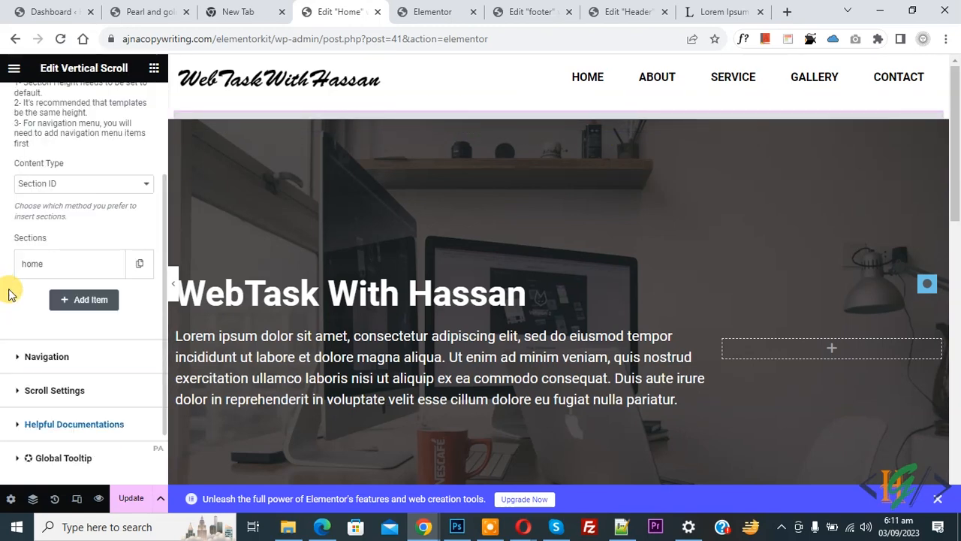
click(79, 300)
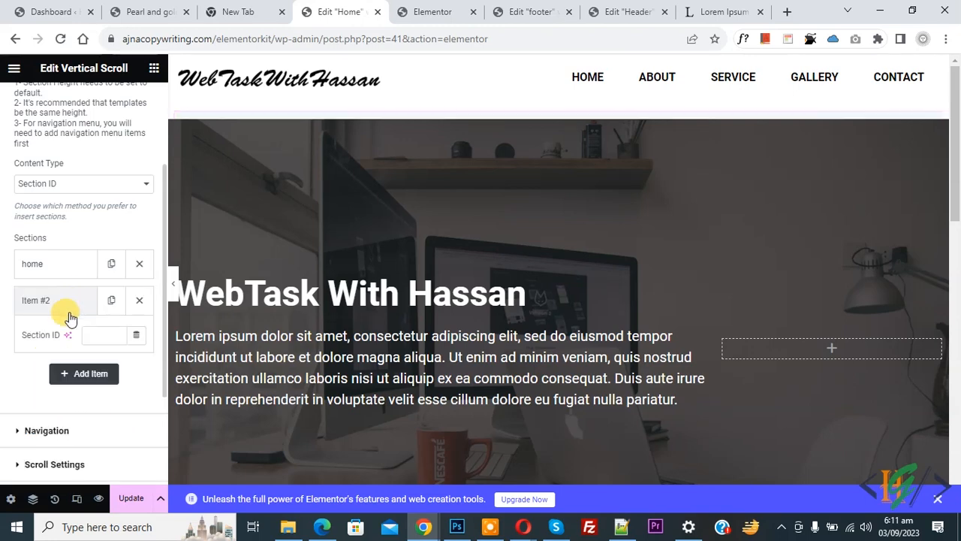
click(94, 330)
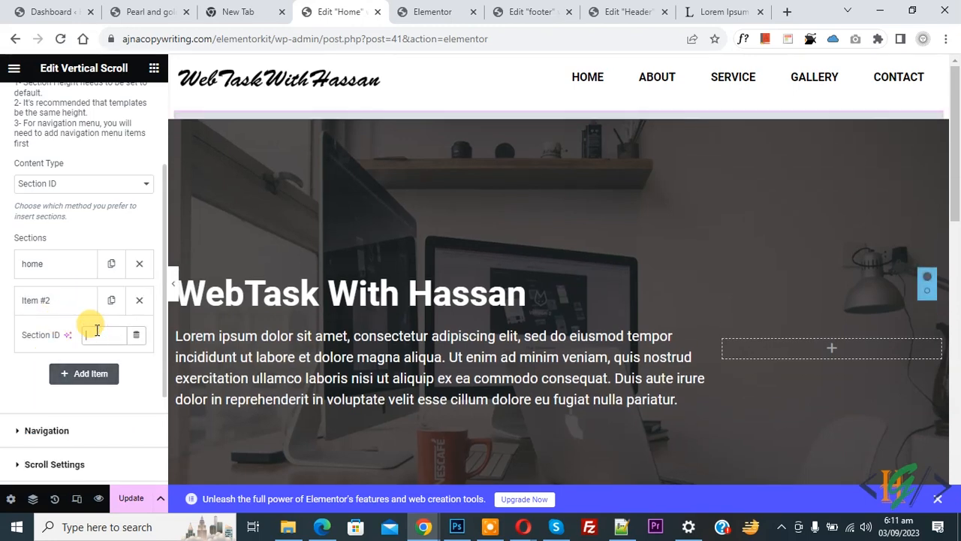
text(about)
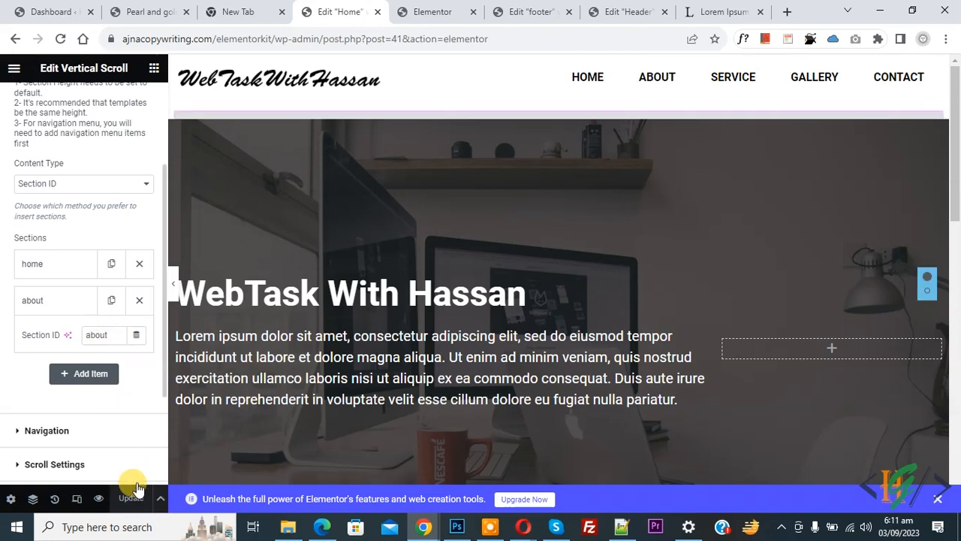
- Review the page structure in Navigator, then go to the live site tab
click(33, 499)
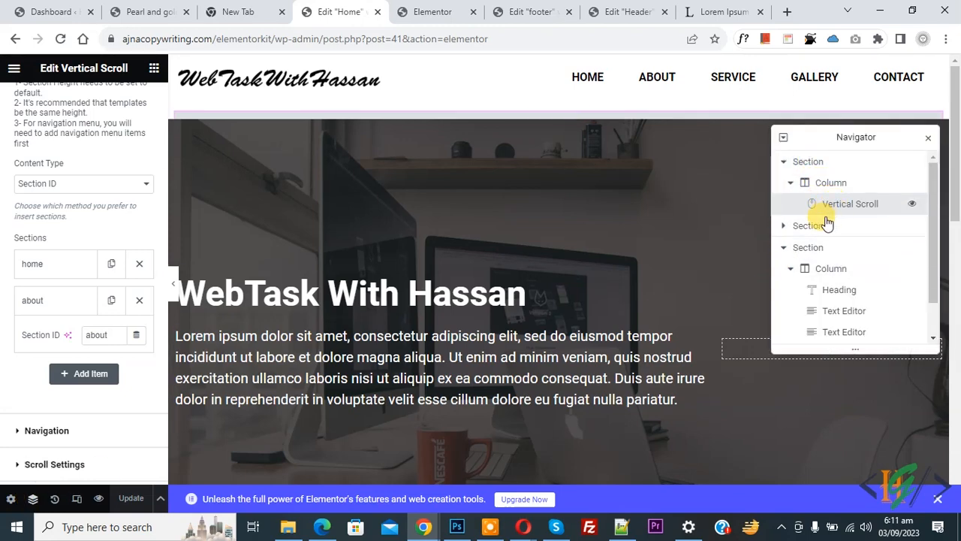
click(781, 228)
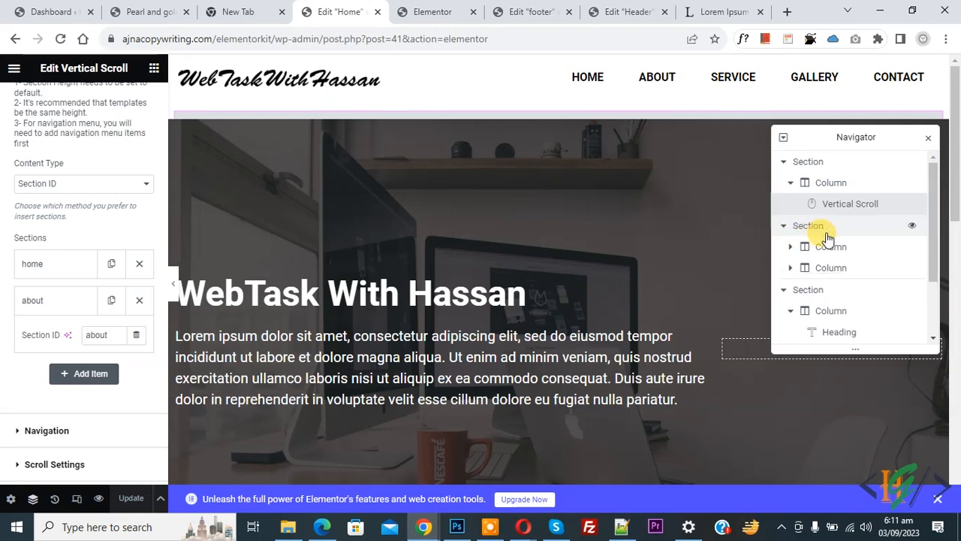
scroll(817, 223, down, 2)
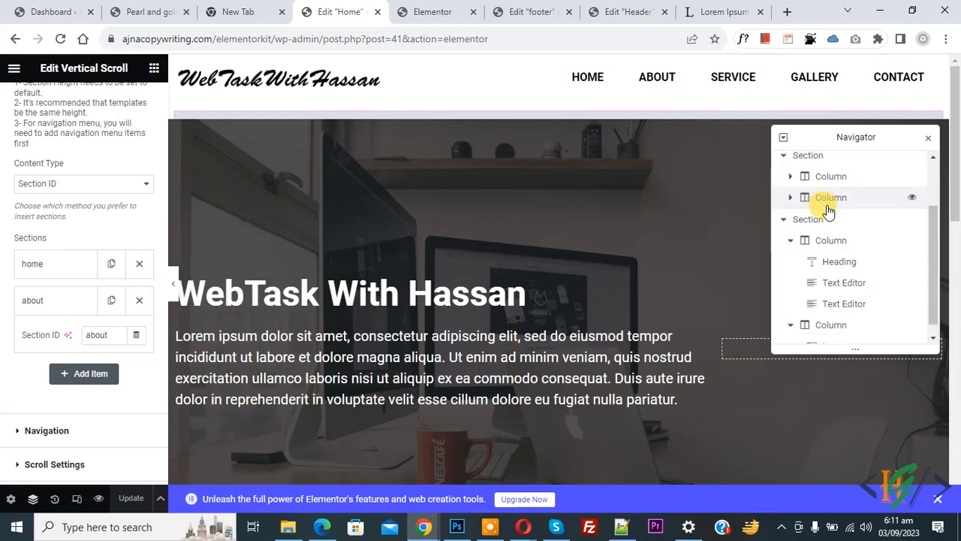
scroll(841, 240, down, 1)
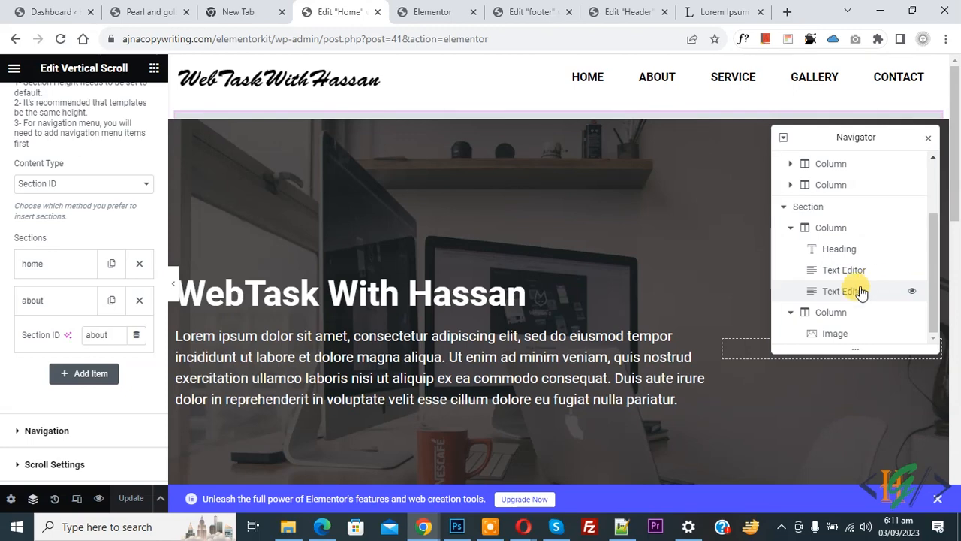
click(445, 9)
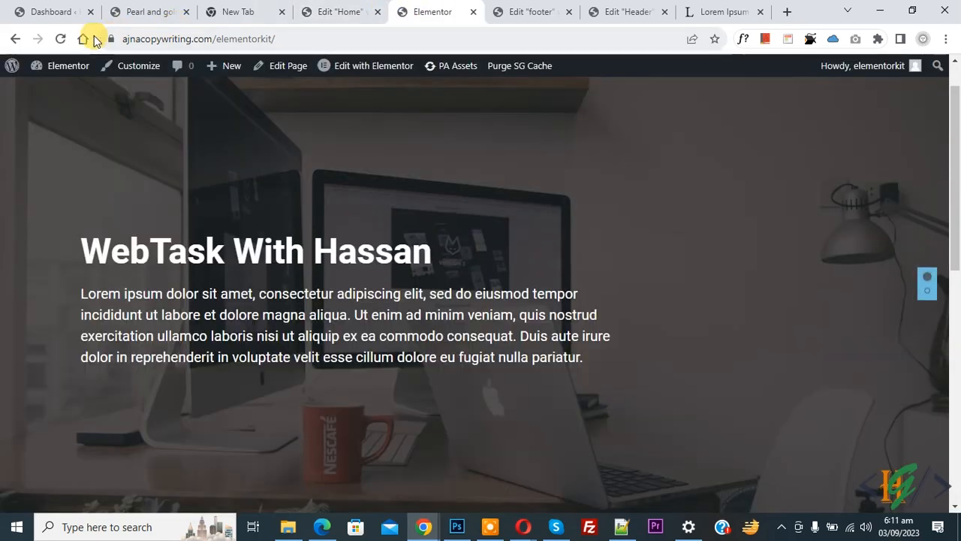
- Reload the live page, test the scroll dots via ABOUT, then return to the editor
click(60, 38)
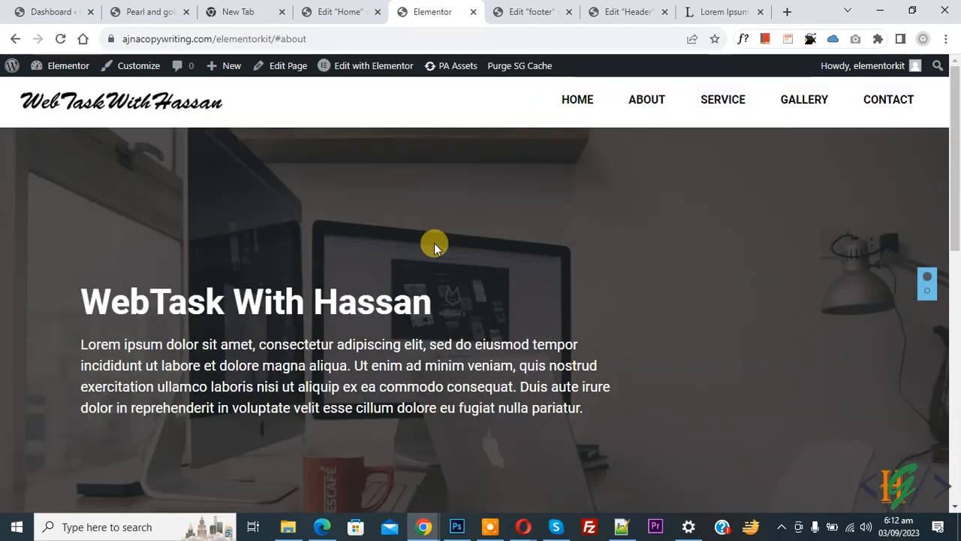
scroll(435, 226, down, 1)
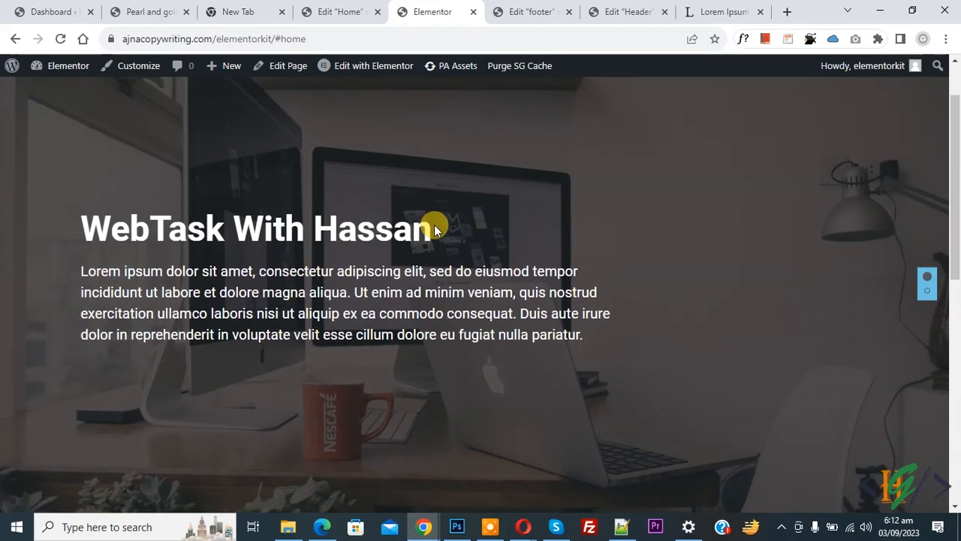
scroll(434, 224, down, 3)
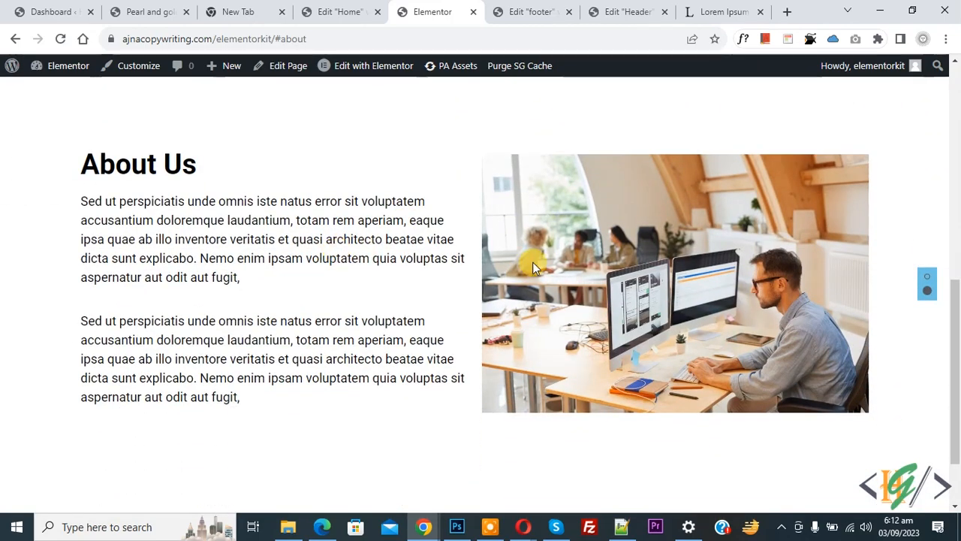
drag(954, 338, 958, 88)
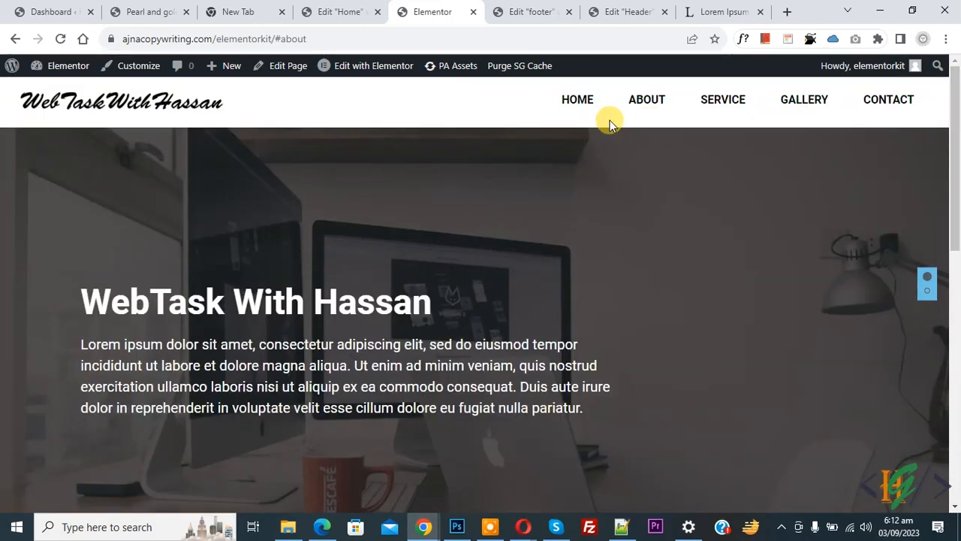
click(641, 103)
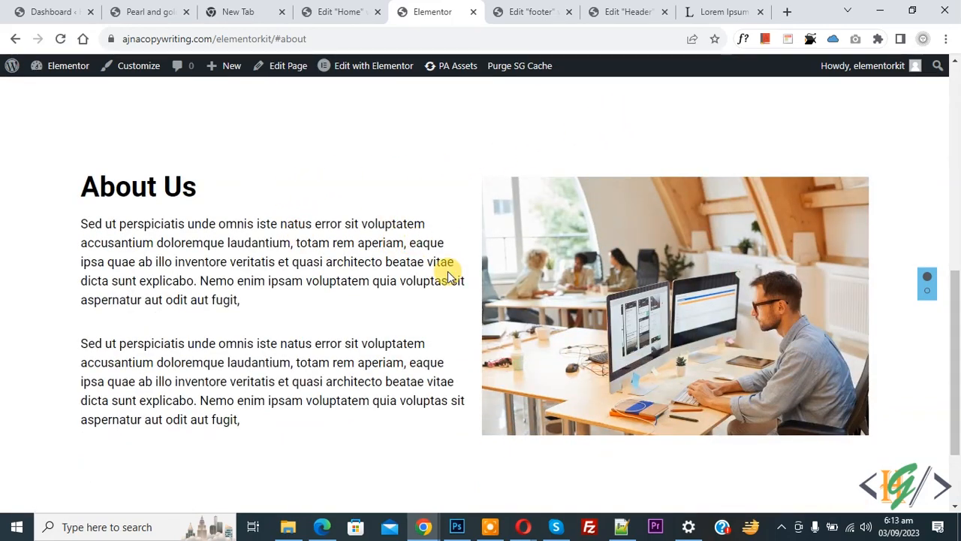
click(334, 9)
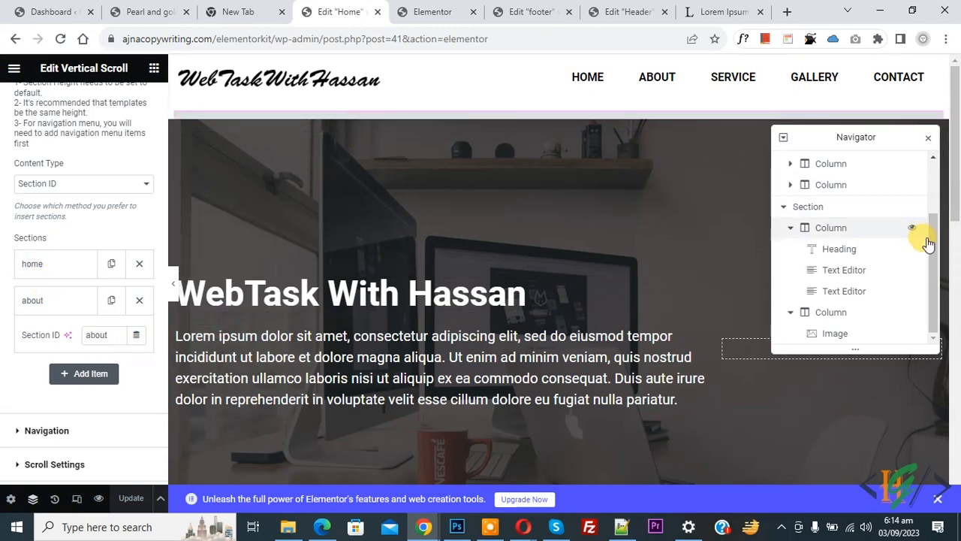
- Add a third Vertical Scroll item with Section ID 'service' and start a new section at the page bottom
drag(929, 241, 934, 184)
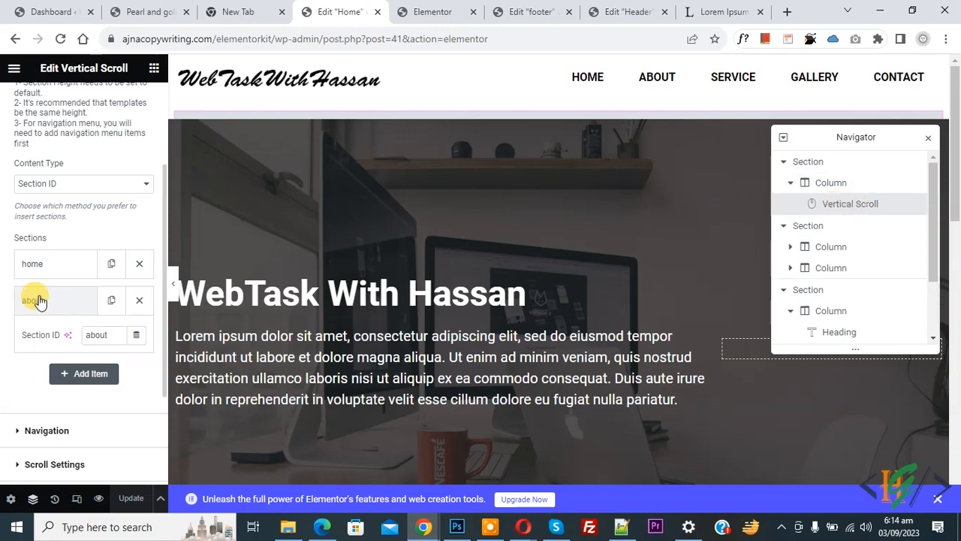
click(84, 374)
click(106, 371)
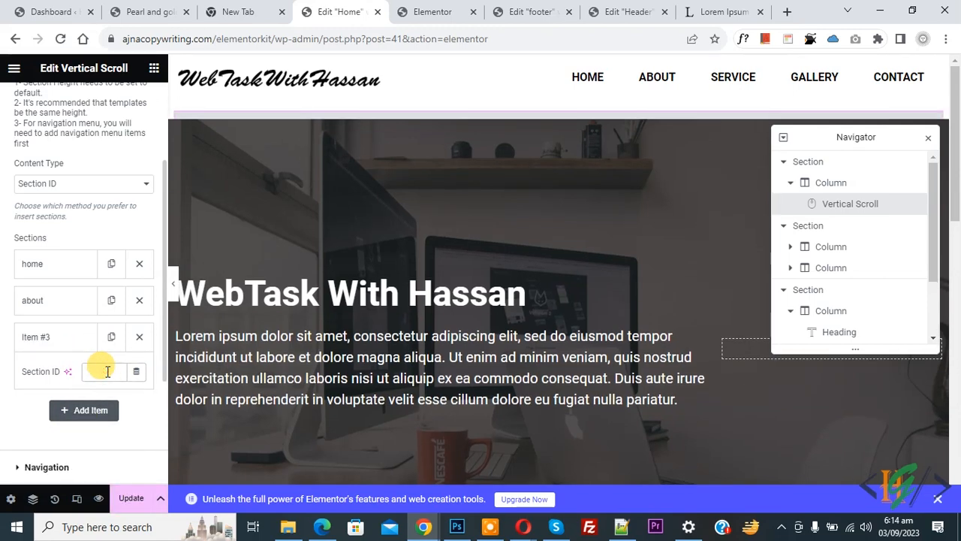
text(service)
drag(958, 99, 956, 376)
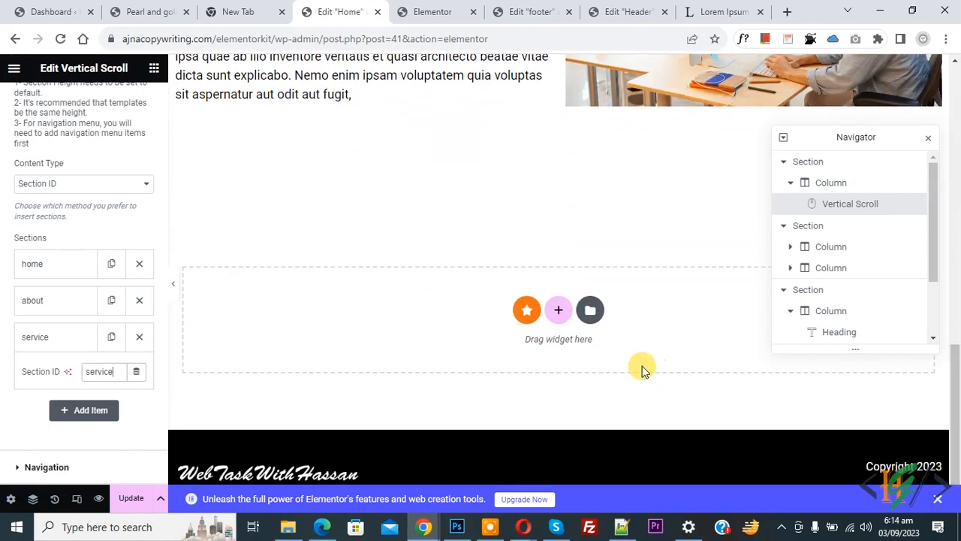
click(558, 316)
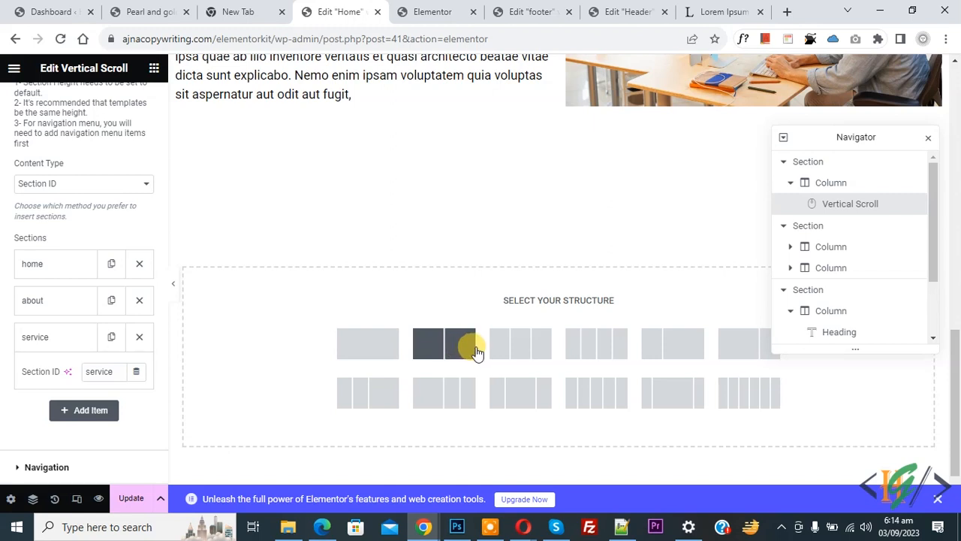
- Create a one-column section with Fit To Screen height
click(378, 354)
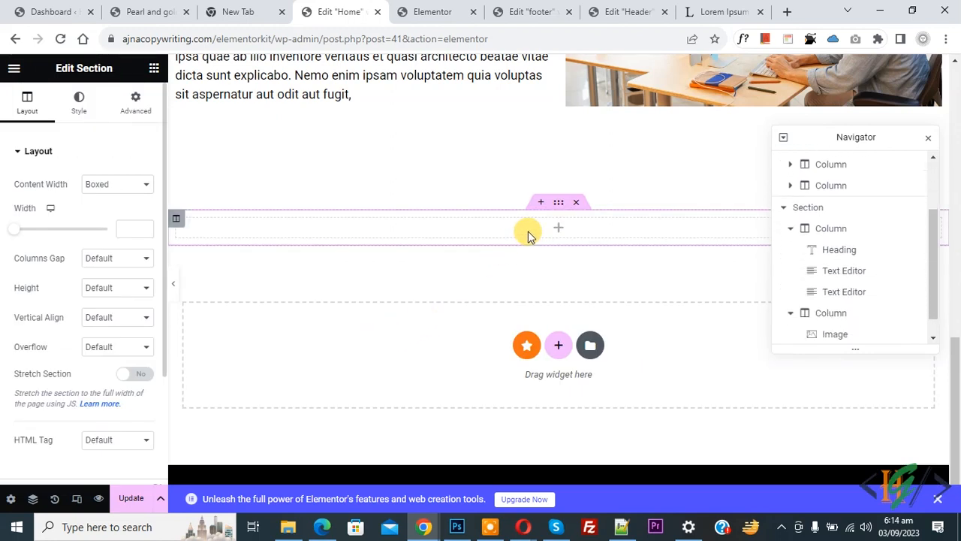
click(559, 207)
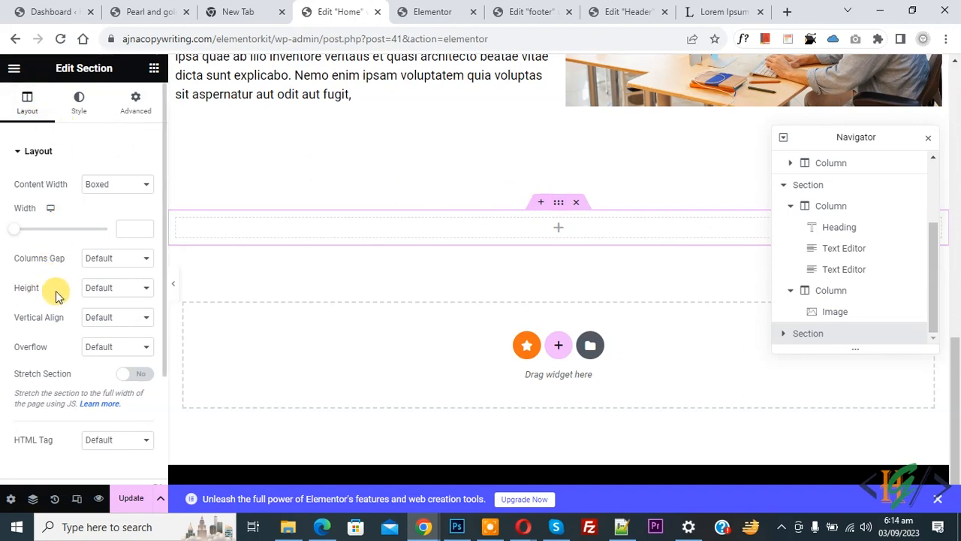
click(99, 288)
click(111, 313)
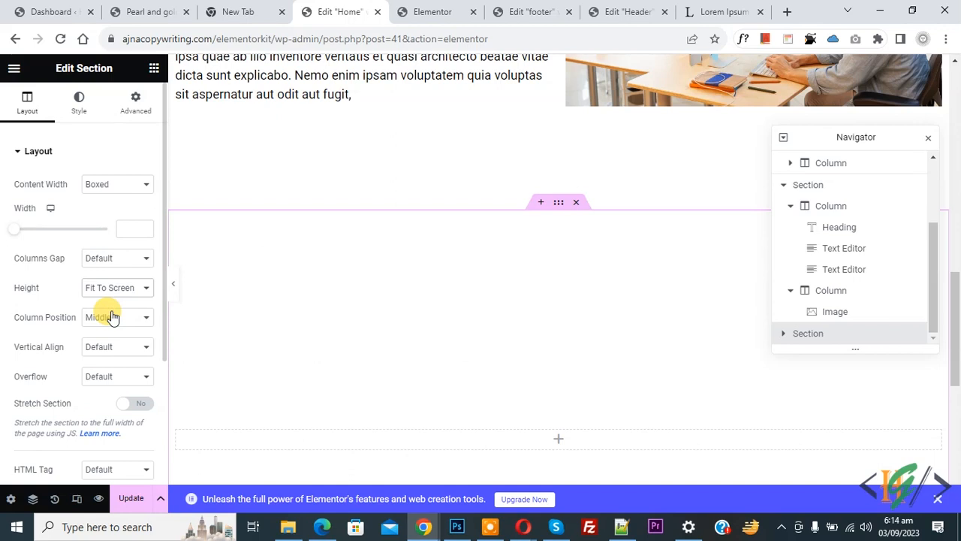
- Give the section CSS ID 'service' and 50 px padding, then search widgets for 'box'
click(137, 109)
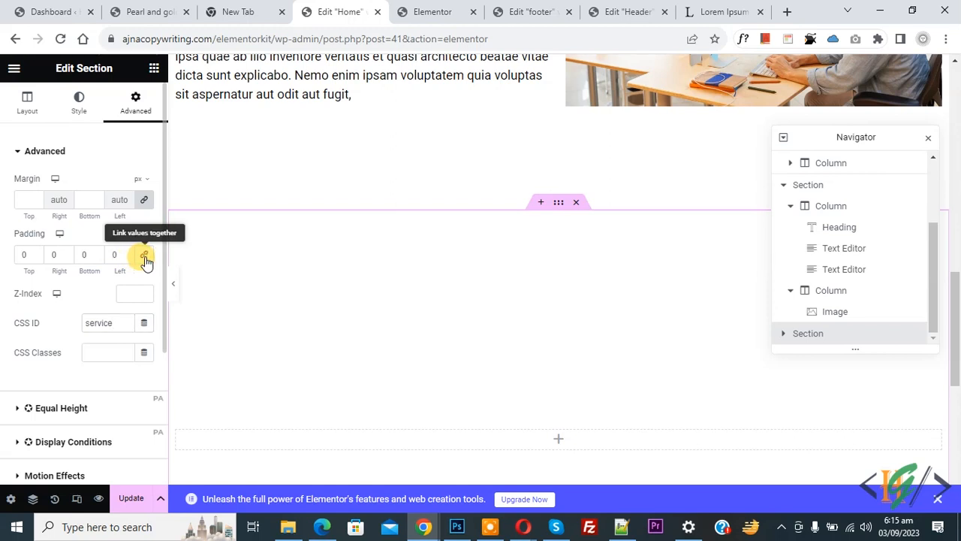
click(21, 255)
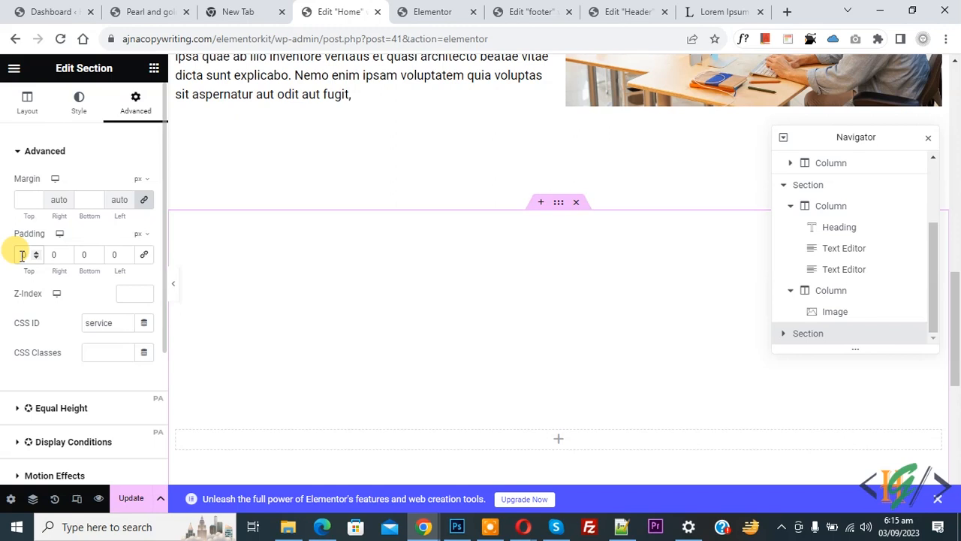
text(50)
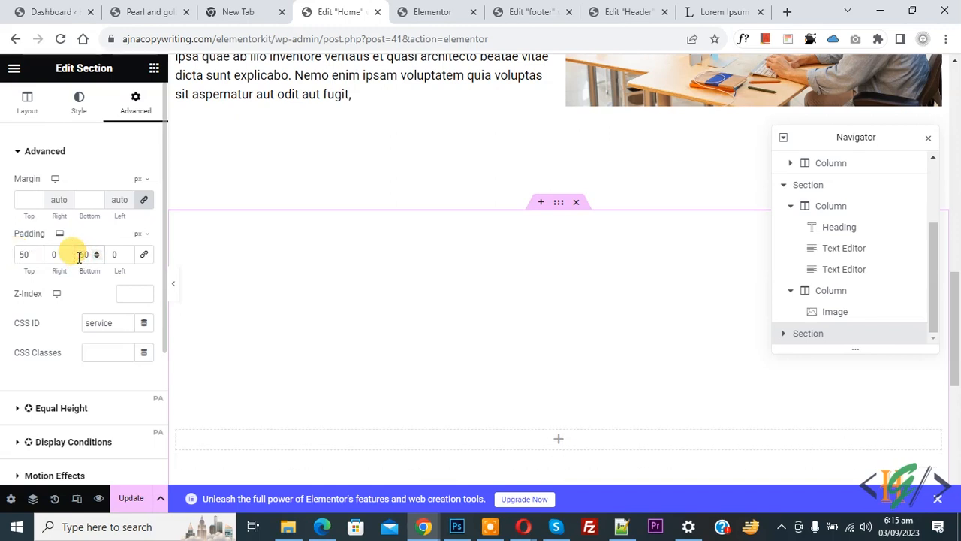
click(559, 441)
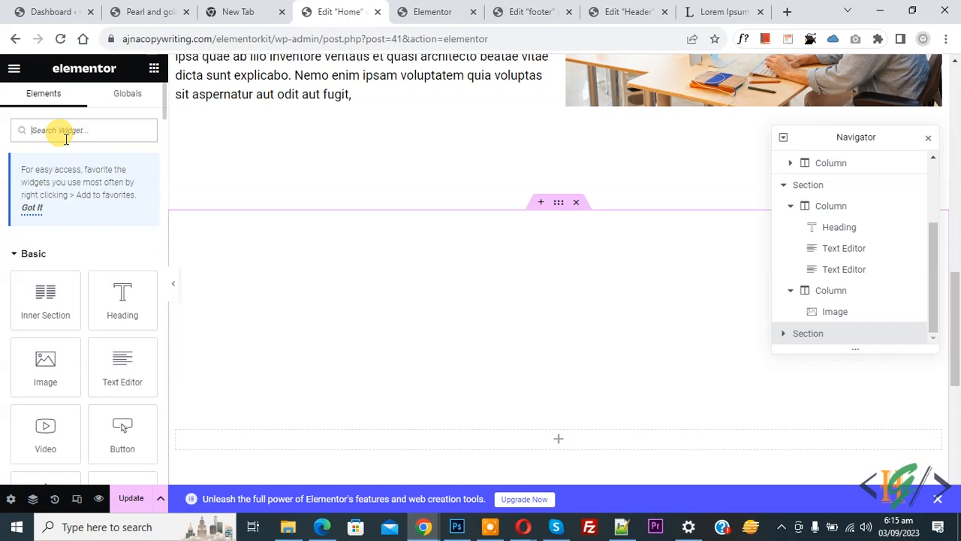
text(box)
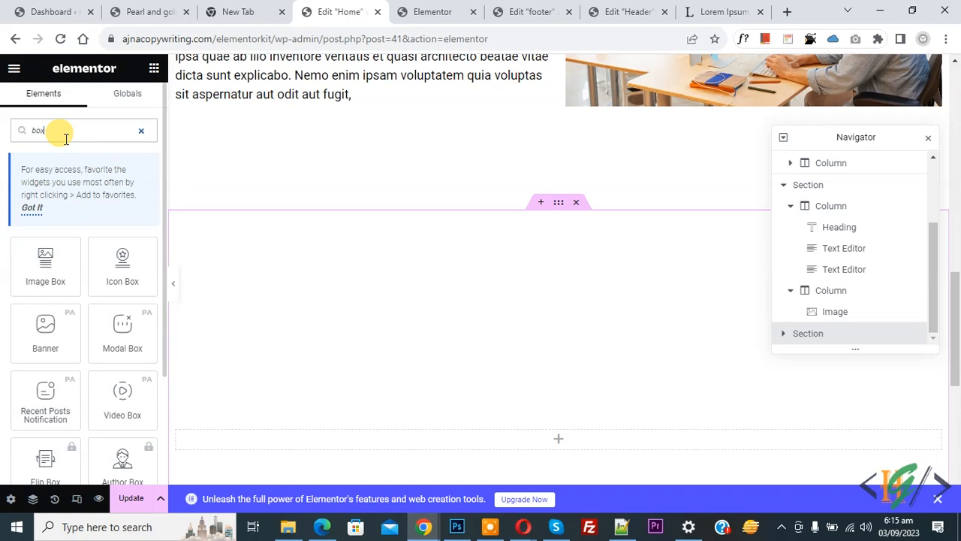
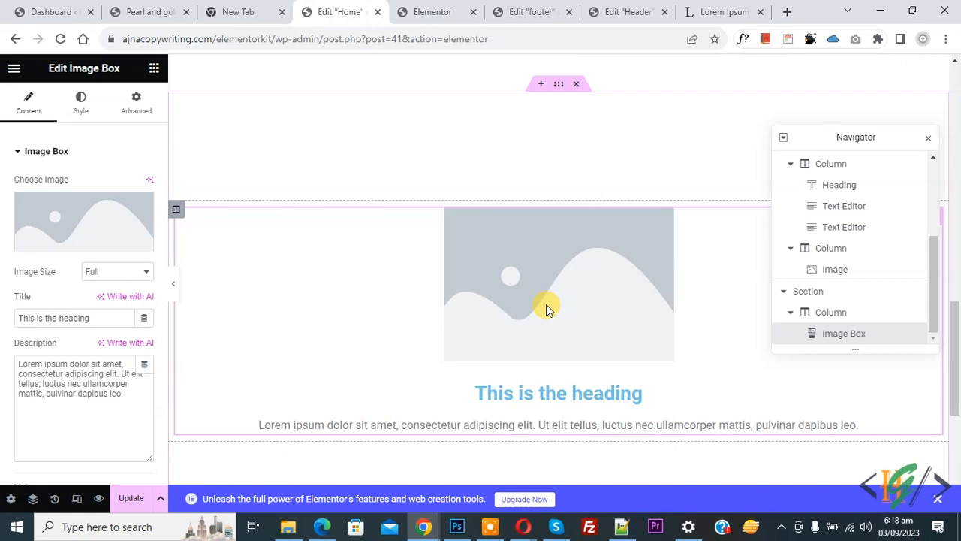
- Set the Vertical Scroll widget's Full Section Scroll to No, update the page and reload the editor
scroll(879, 248, up, 5)
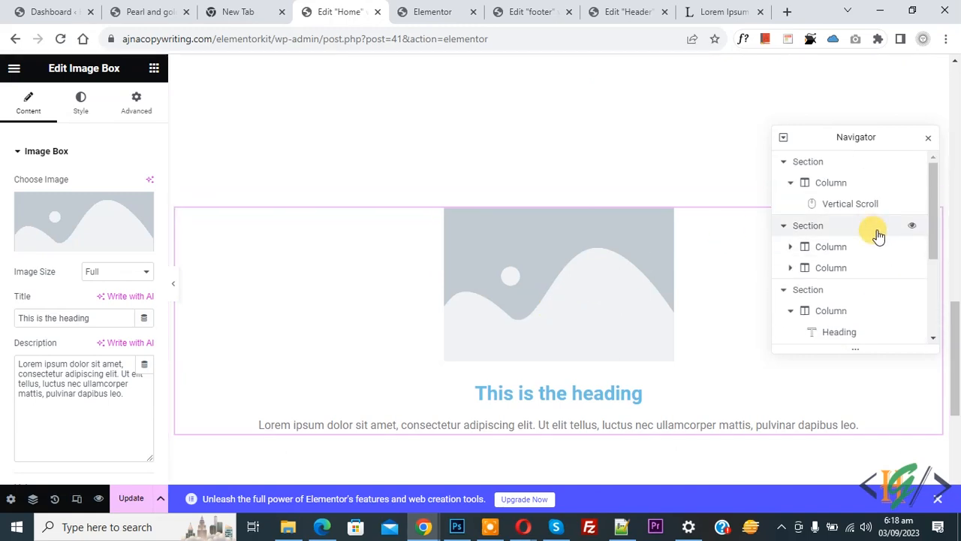
click(856, 204)
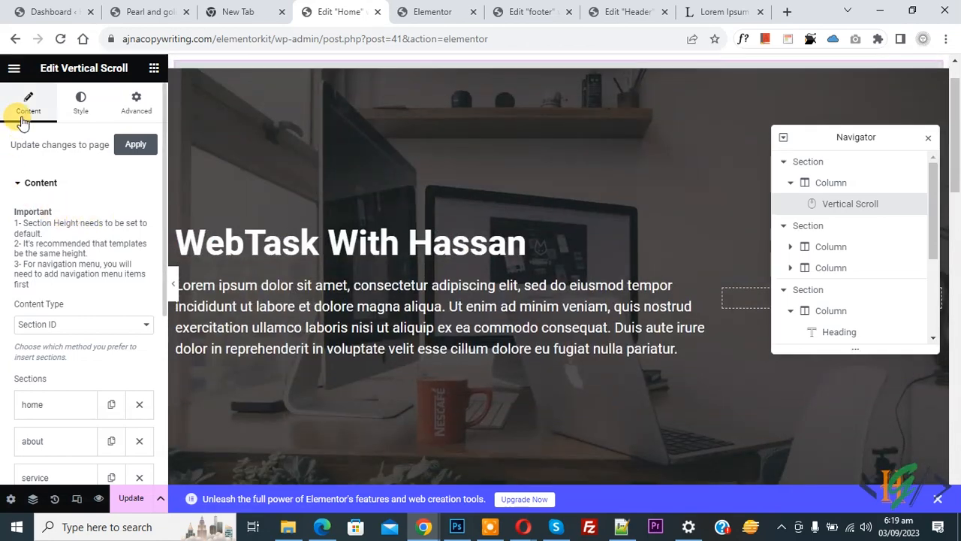
scroll(21, 214, down, 4)
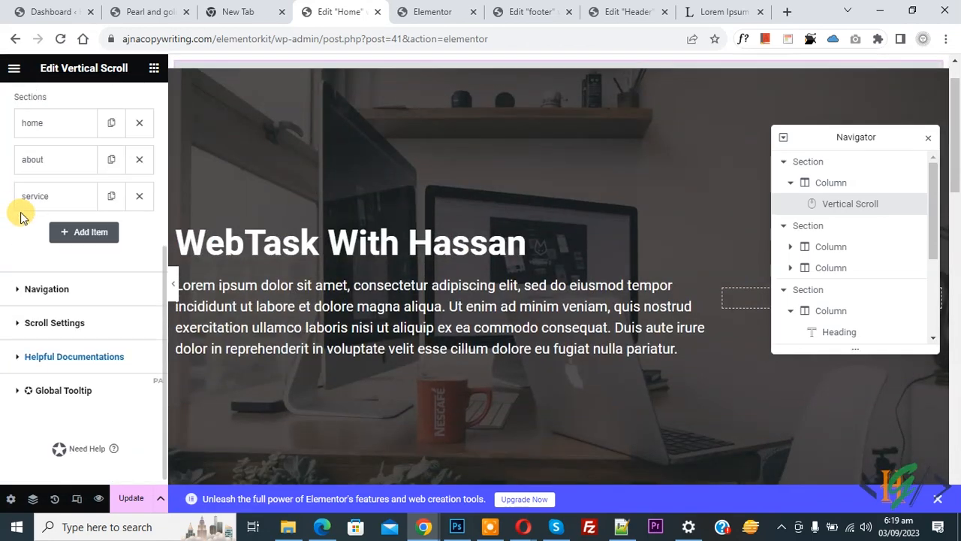
click(52, 324)
scroll(6, 285, down, 2)
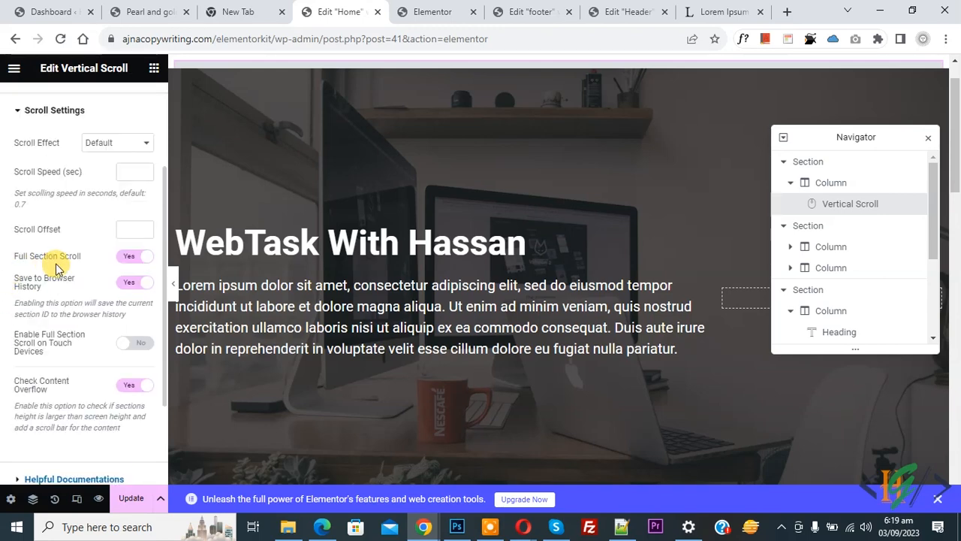
click(131, 258)
click(133, 261)
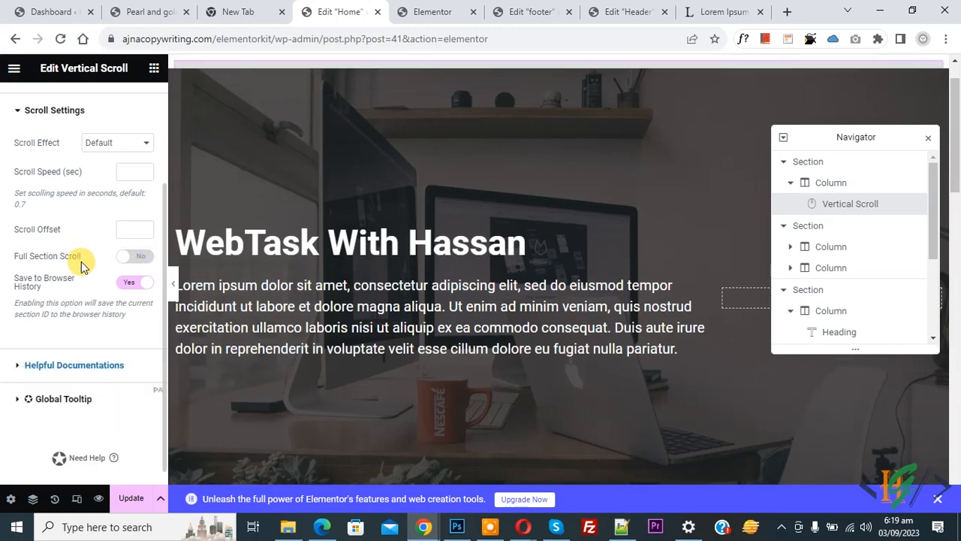
click(128, 498)
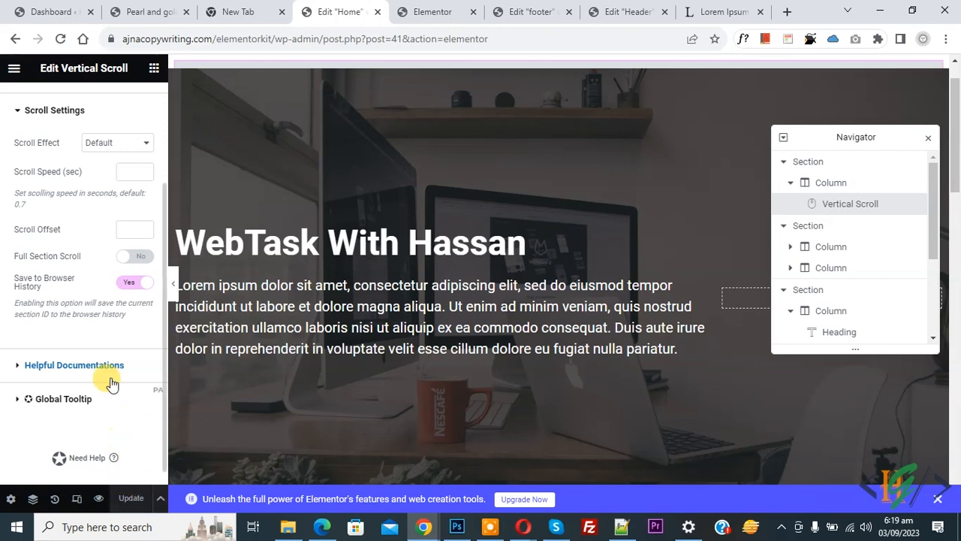
click(61, 39)
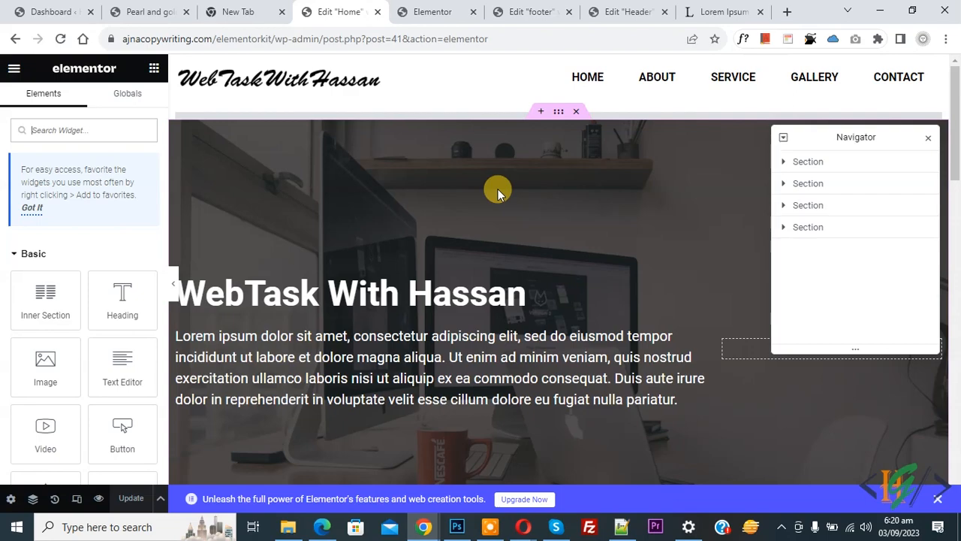
- Change the placeholder Image Box title to 'Service 1'
scroll(498, 193, down, 5)
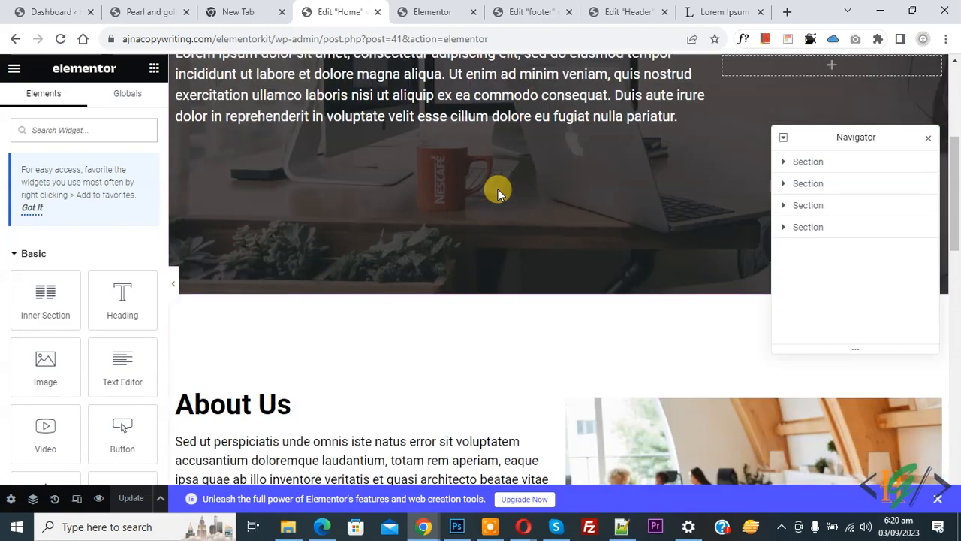
scroll(498, 193, down, 7)
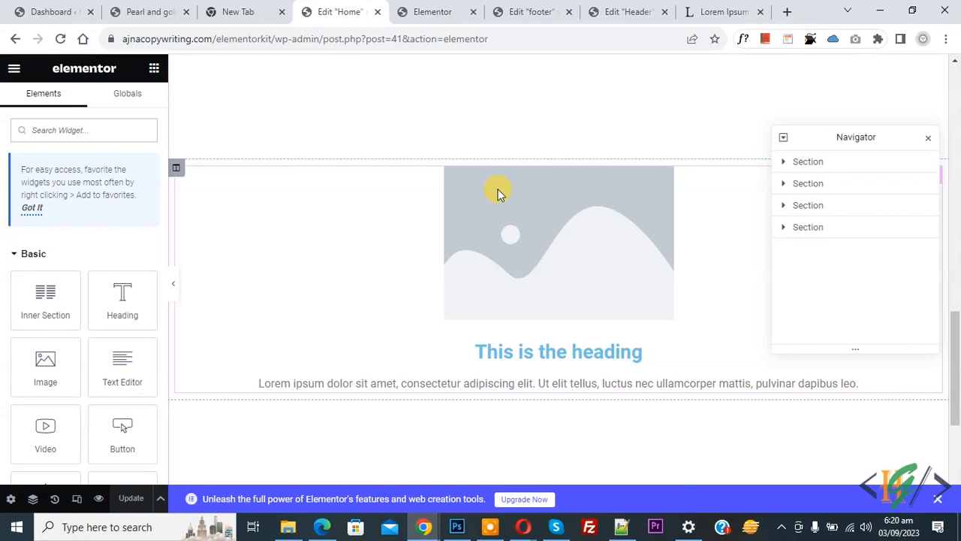
click(533, 248)
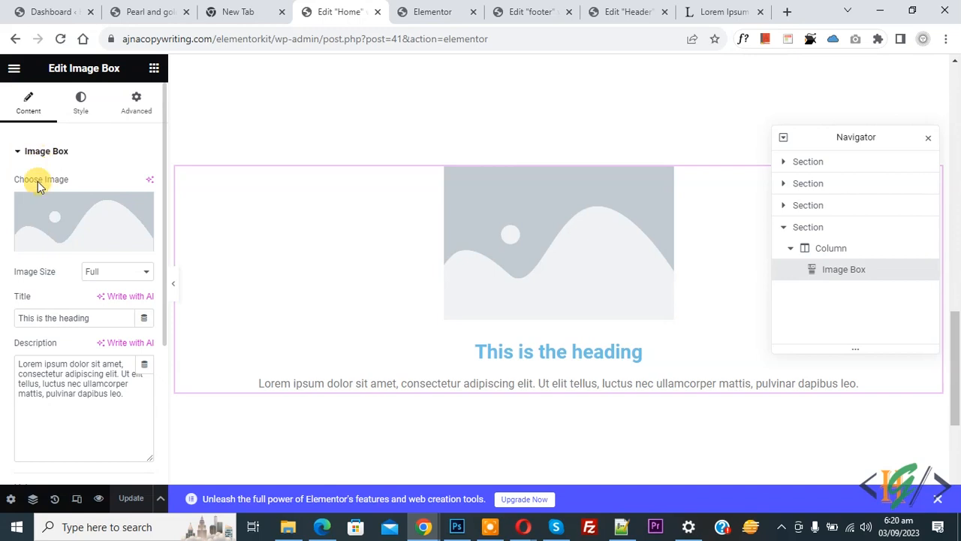
mouse_move(33, 253)
triple_click(55, 318)
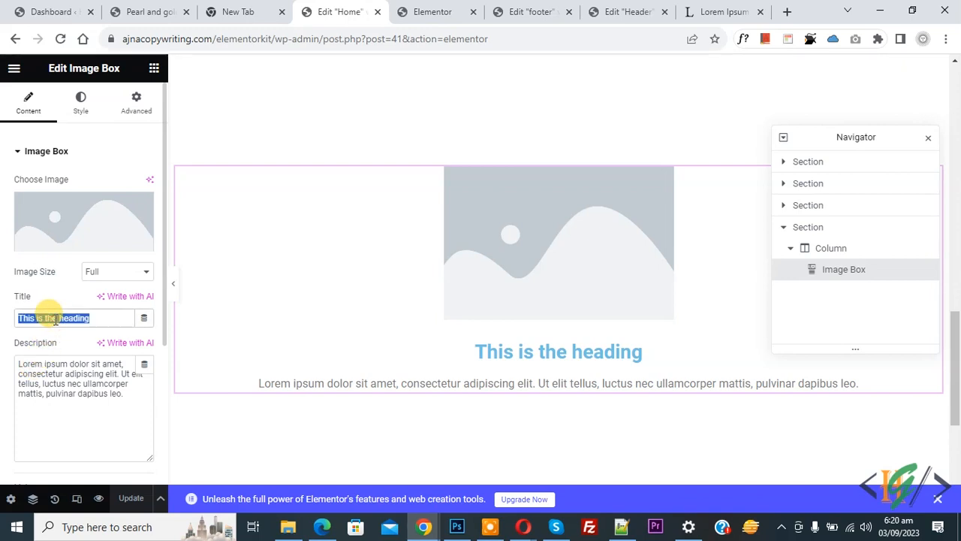
text(Service 1)
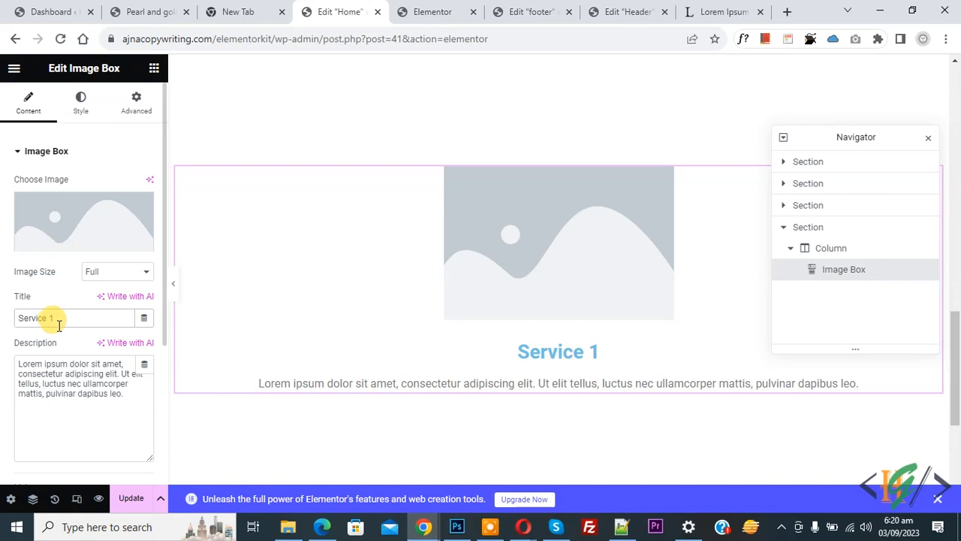
scroll(4, 353, down, 2)
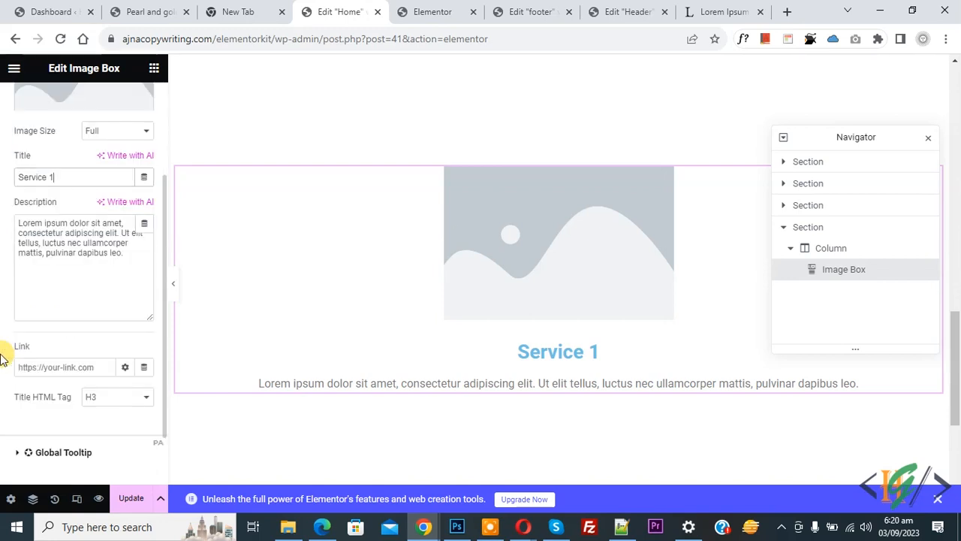
click(37, 366)
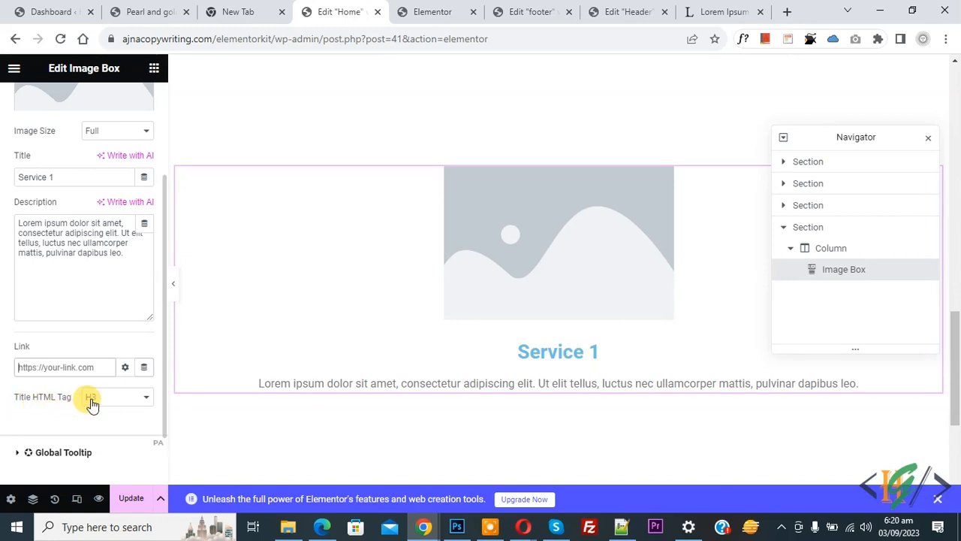
- Upload the WordPress logo PNG and set it as the image box's image
scroll(11, 376, up, 3)
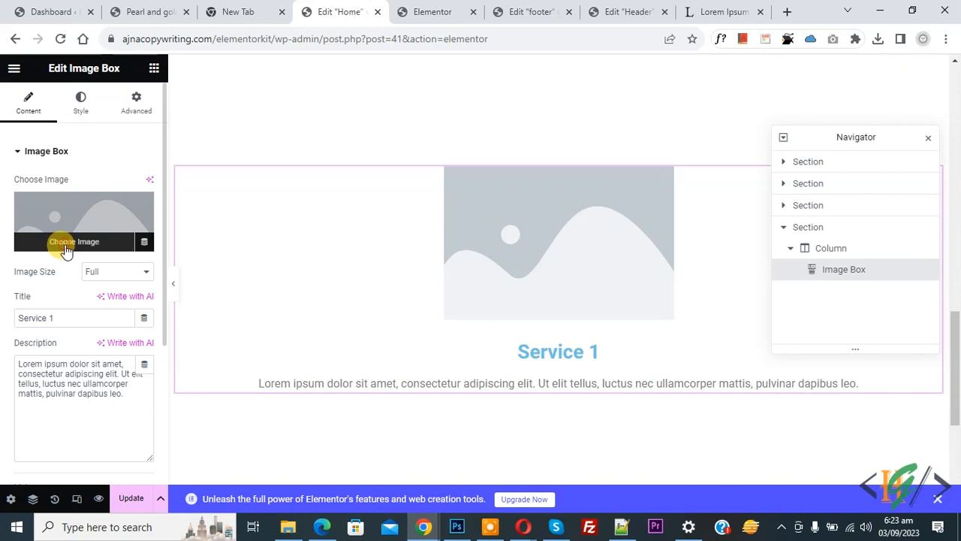
click(66, 248)
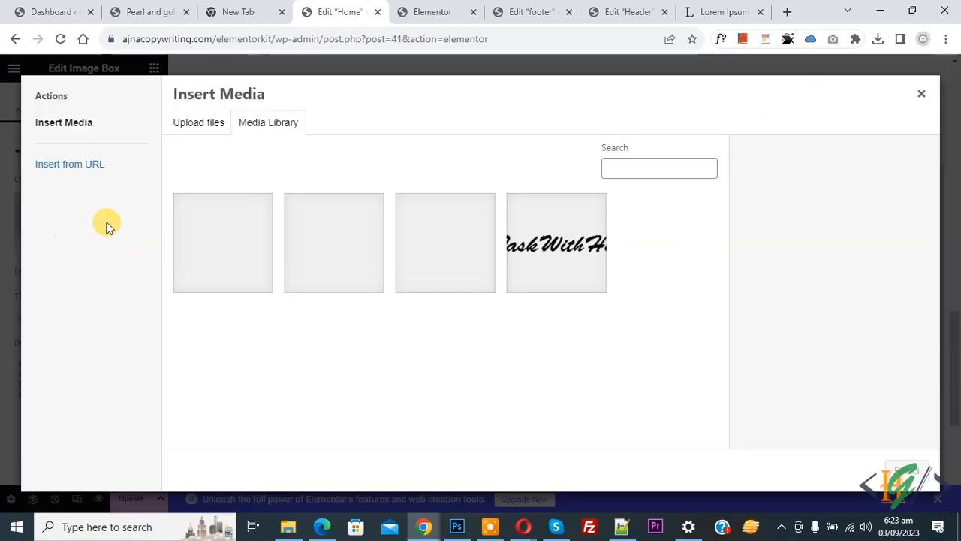
click(201, 126)
click(543, 308)
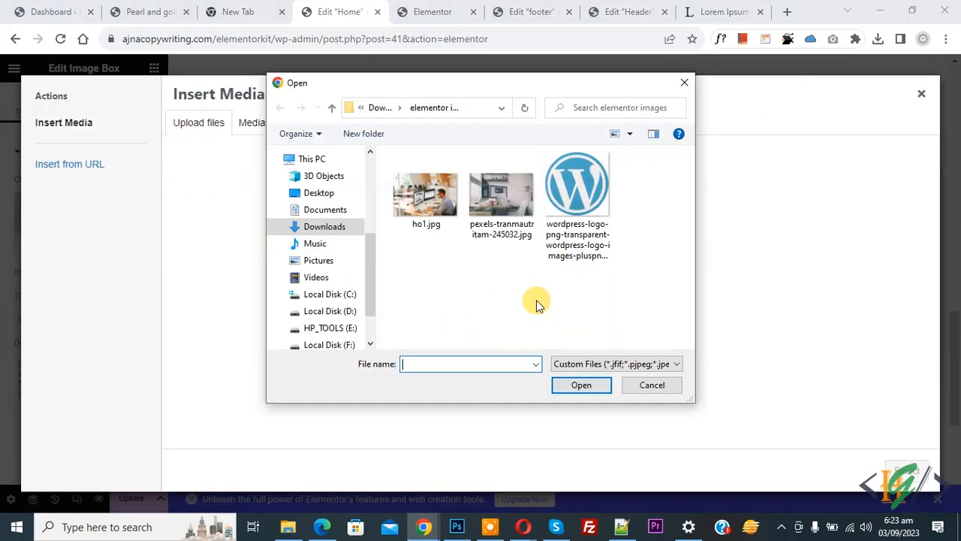
double_click(572, 201)
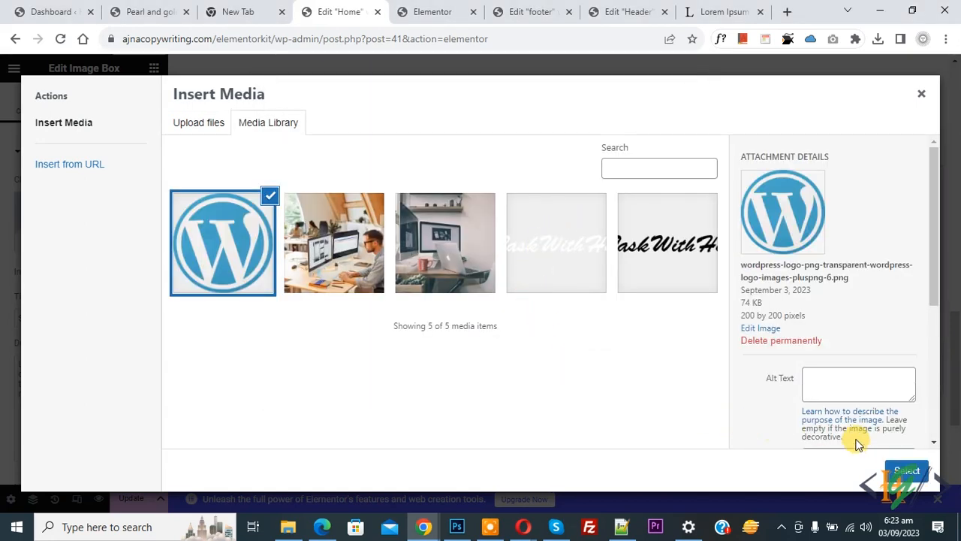
click(893, 469)
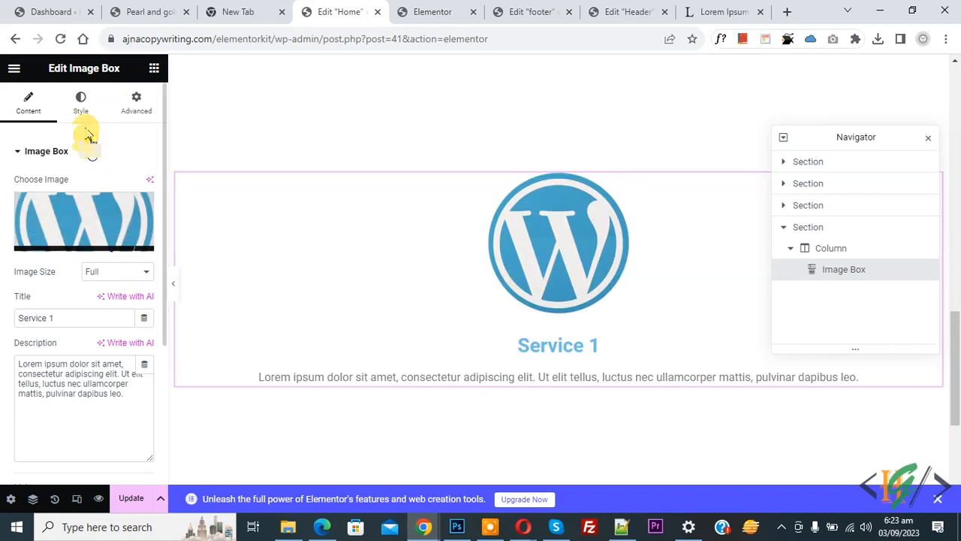
- Keep the image box's Image Position at Top after trying Left and Right
click(81, 105)
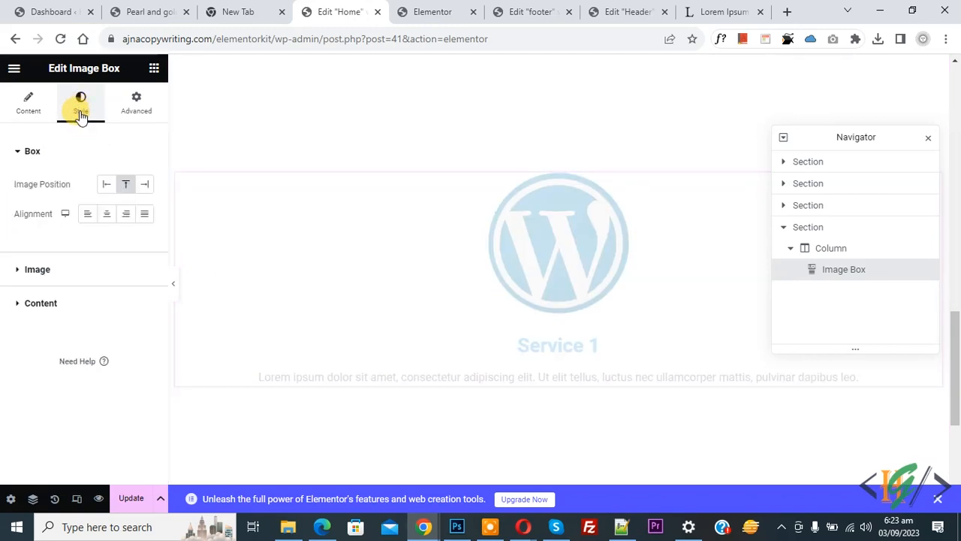
click(110, 184)
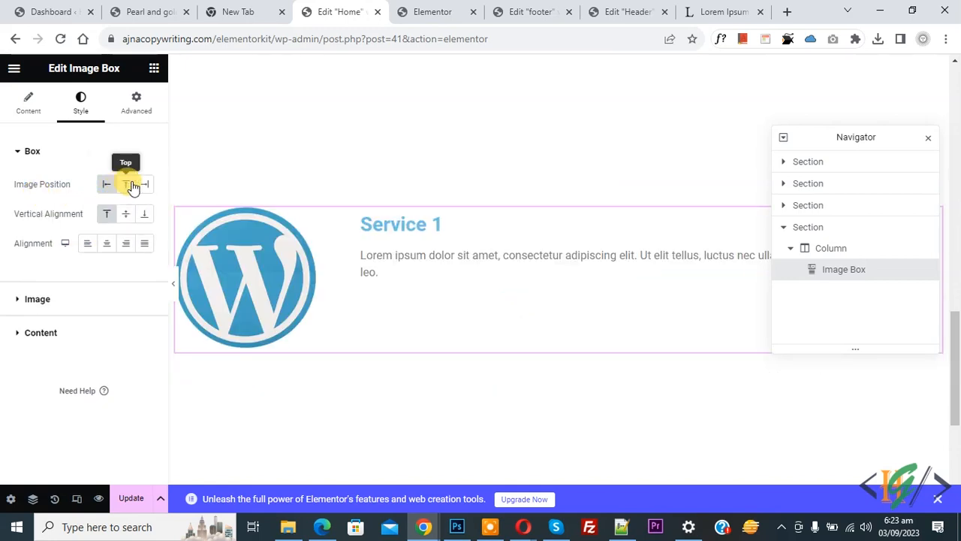
click(145, 184)
click(126, 184)
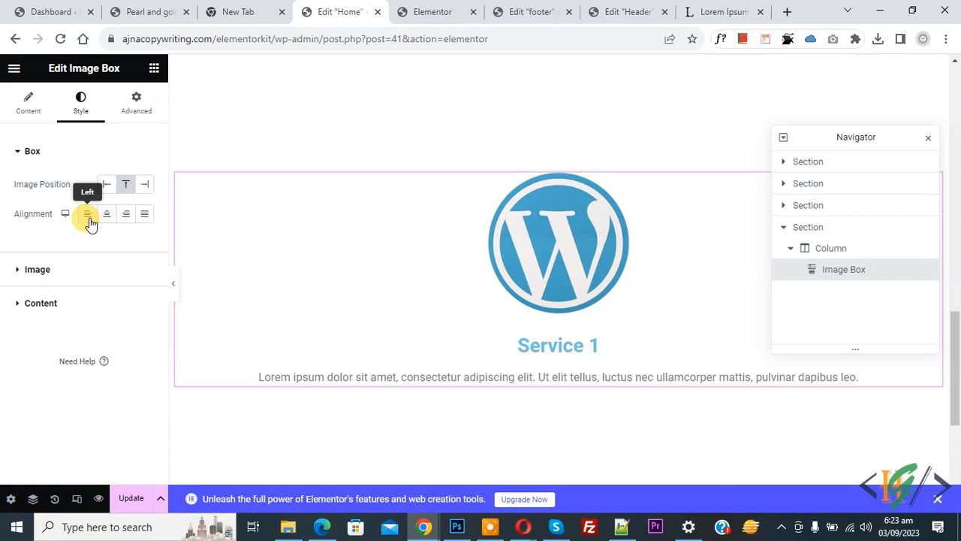
- Set the Service 1 title and description colours to black #000000
click(61, 270)
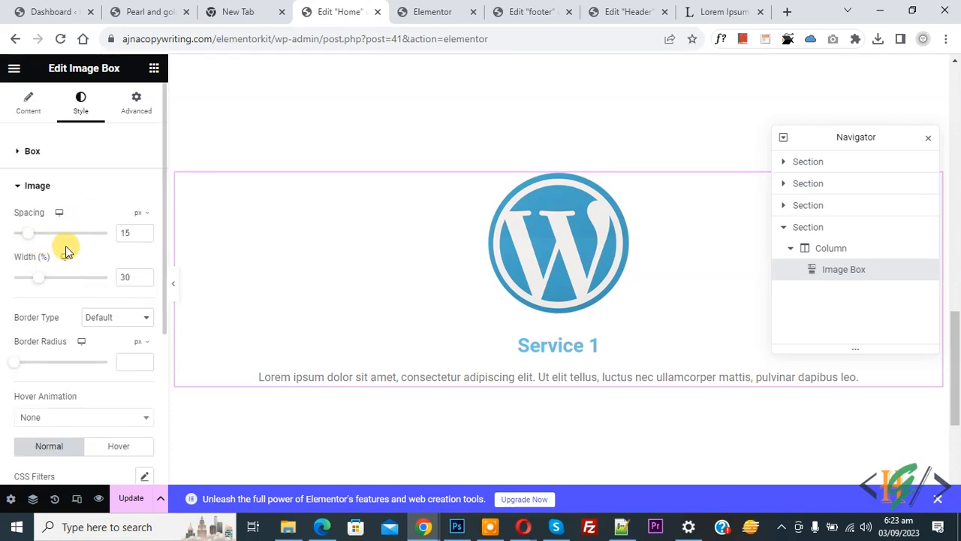
scroll(30, 311, down, 1)
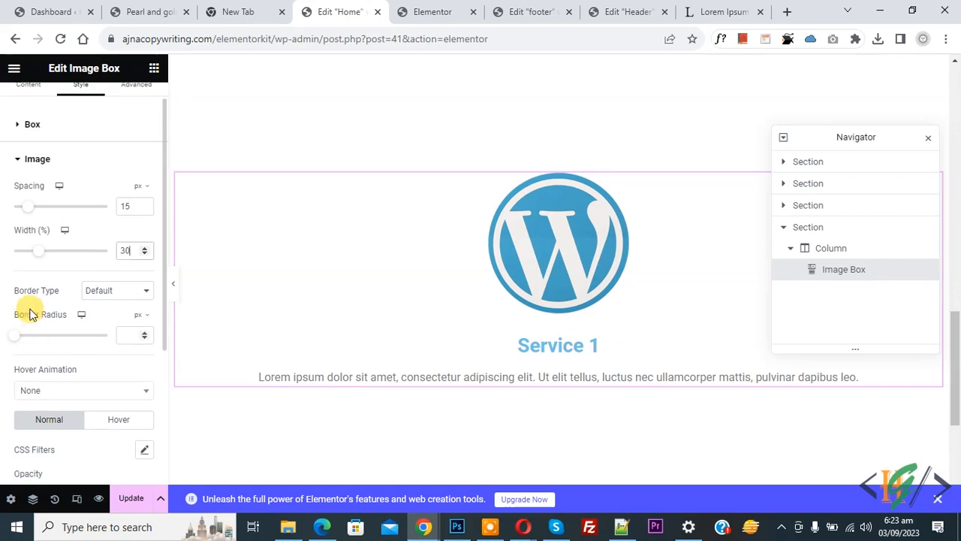
scroll(30, 300, down, 3)
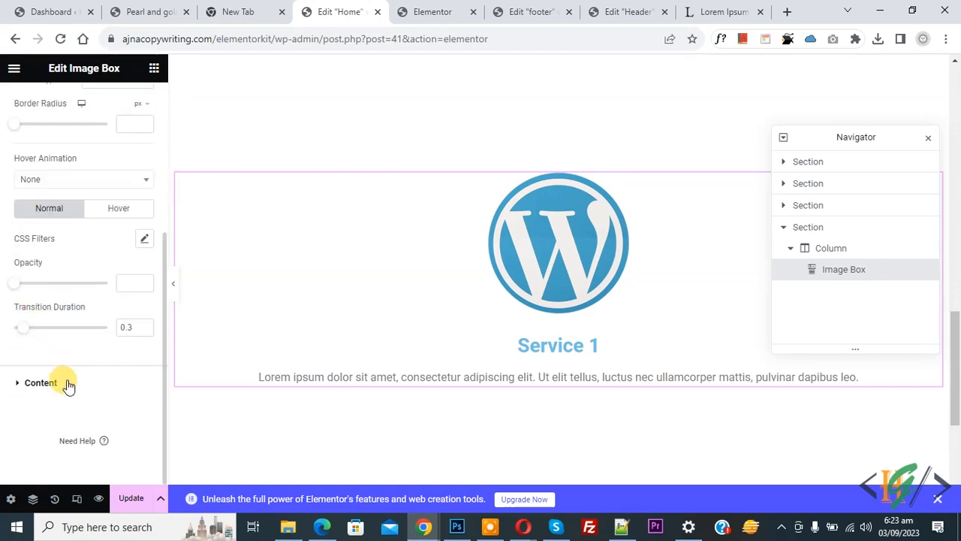
click(66, 383)
scroll(52, 258, down, 2)
click(144, 202)
drag(111, 296, 9, 388)
click(27, 331)
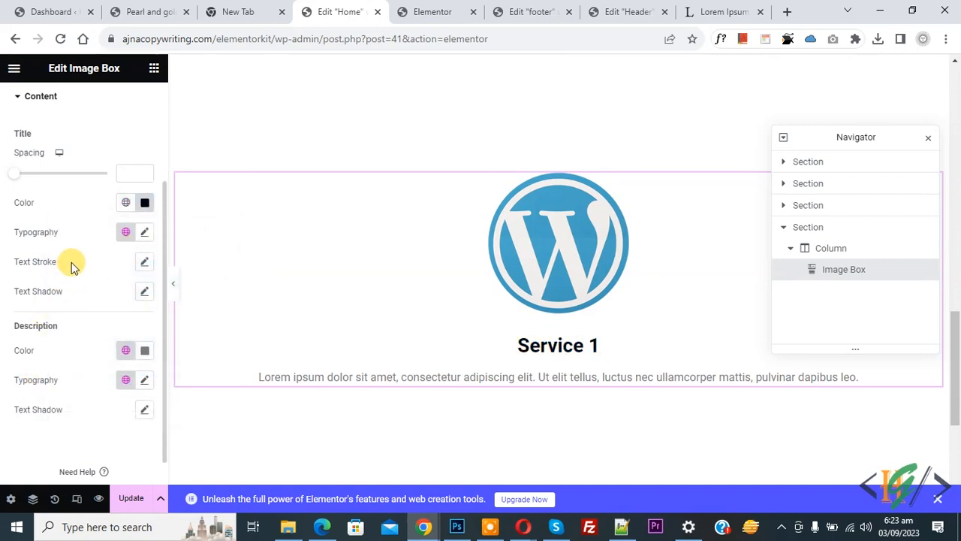
click(146, 352)
drag(114, 262, 6, 295)
click(6, 293)
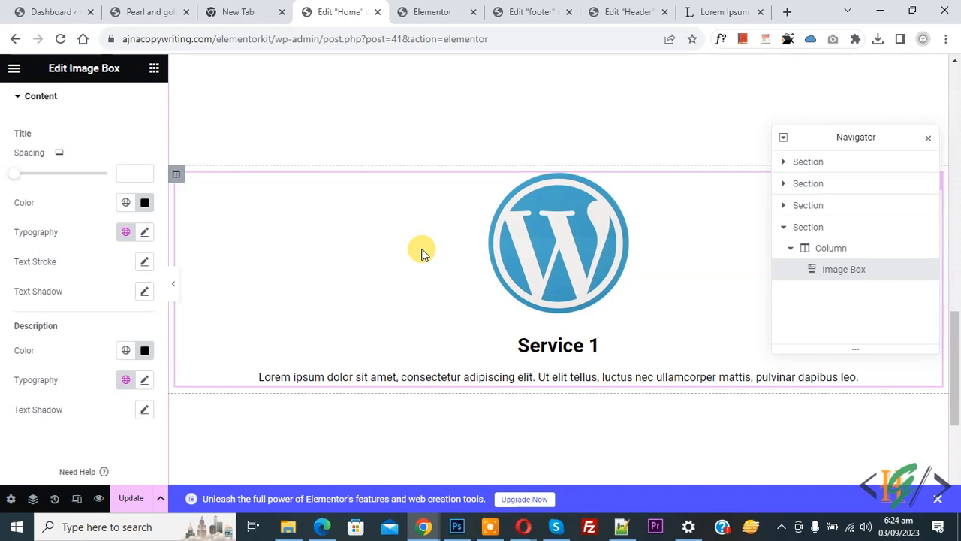
- Upload the pexels-fauxels office photo as the section's classic background image
click(833, 228)
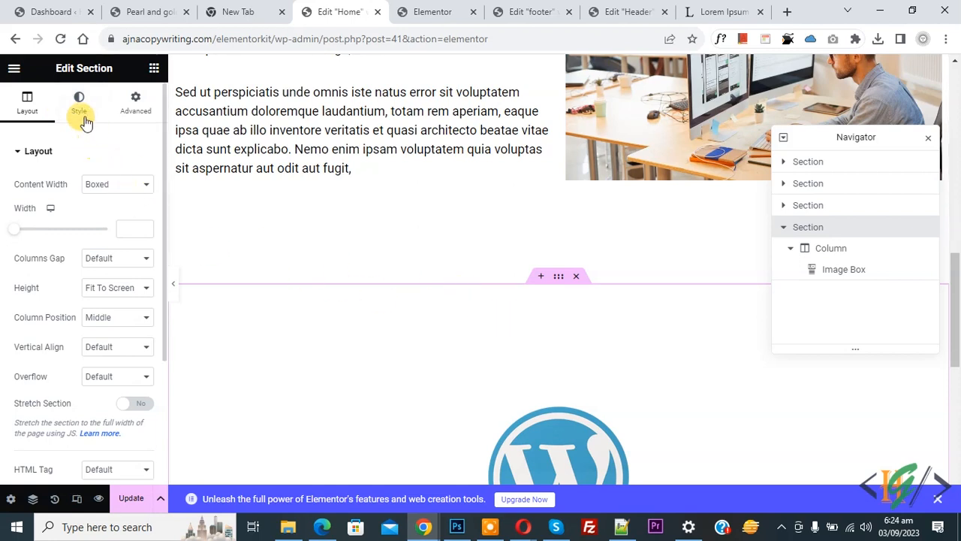
click(80, 105)
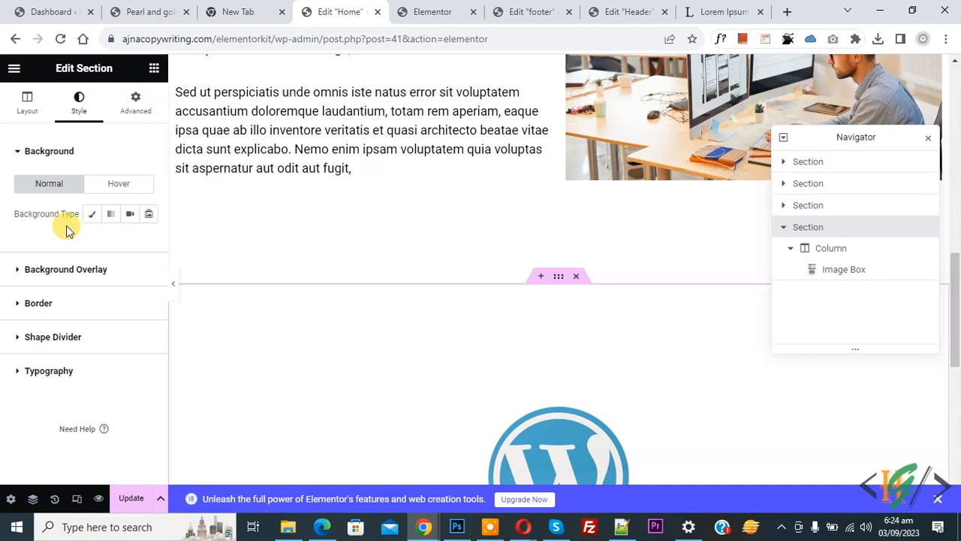
click(92, 214)
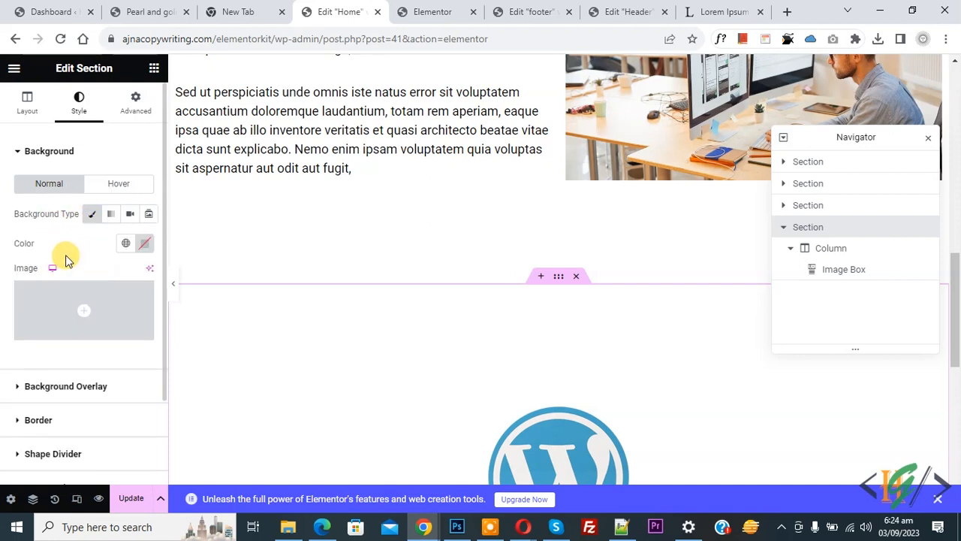
mouse_move(73, 335)
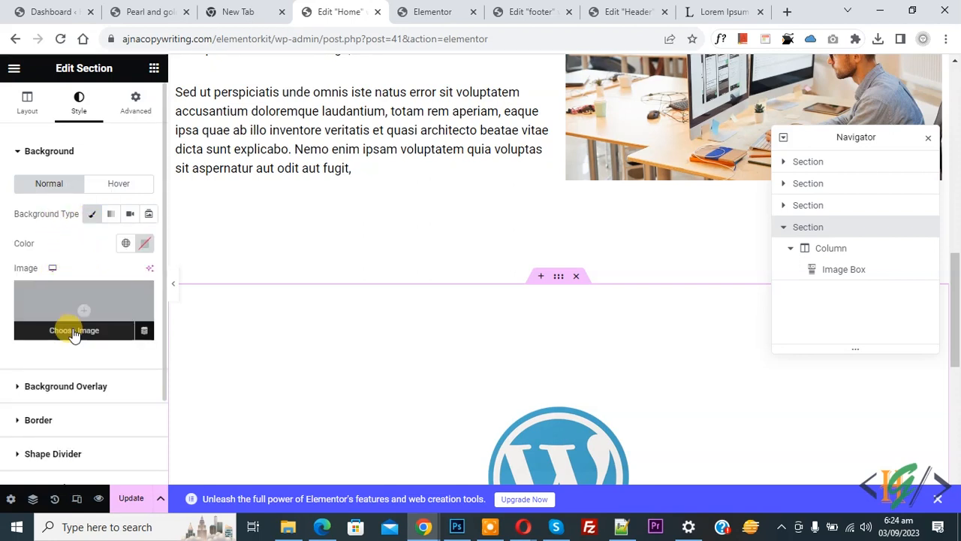
click(73, 333)
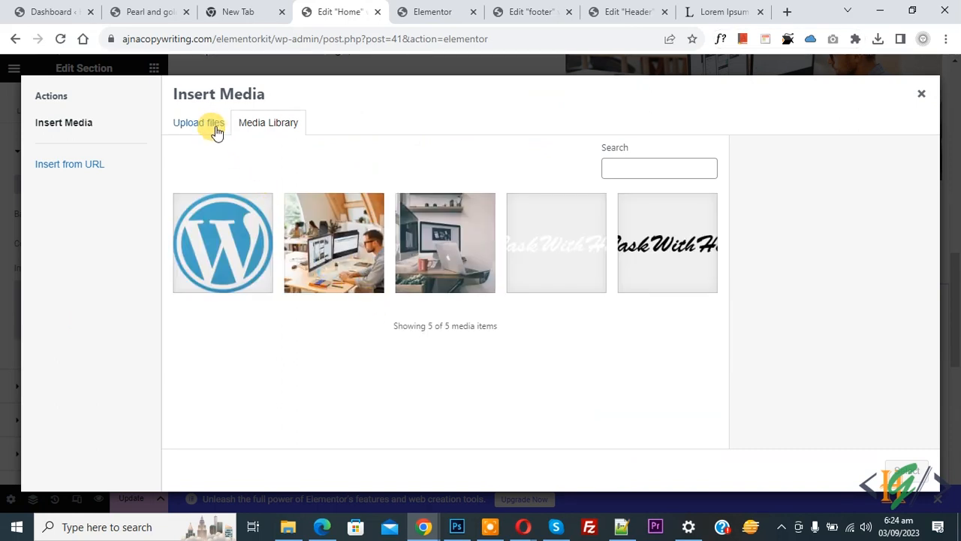
click(214, 128)
click(541, 295)
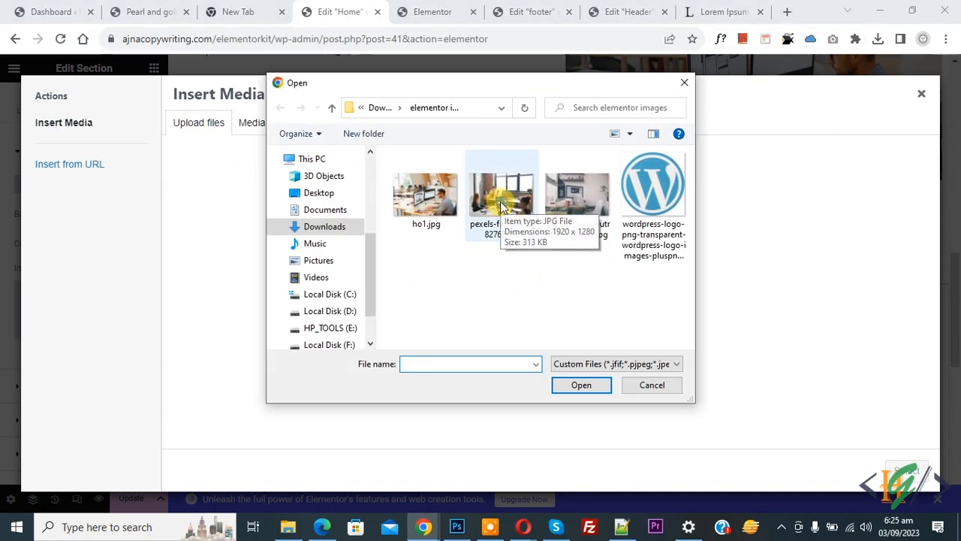
double_click(500, 201)
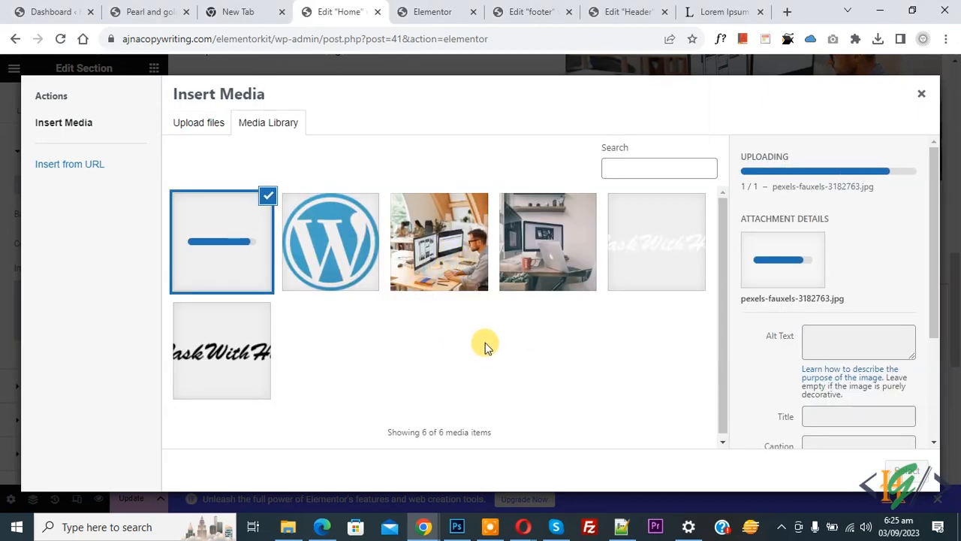
click(905, 471)
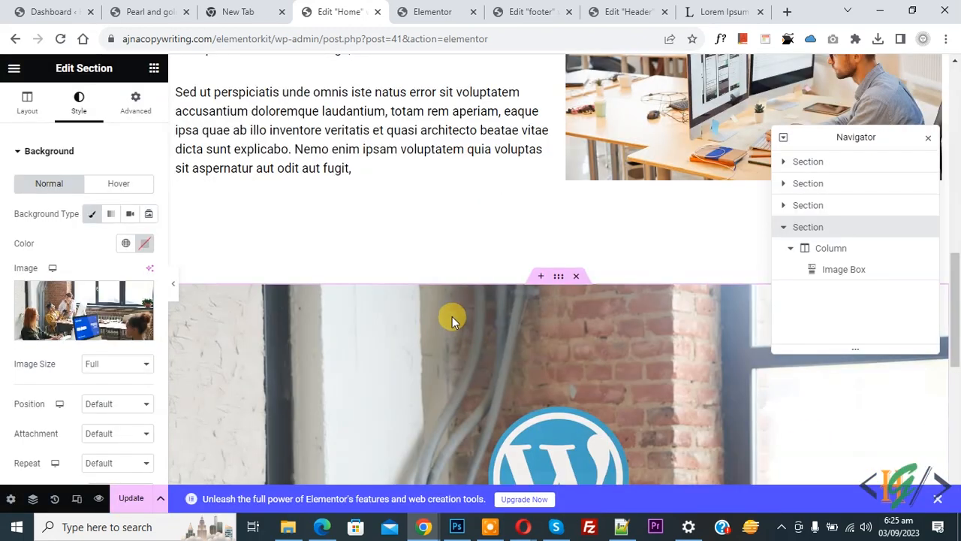
- Set the background to Center Center position, No-repeat and Cover size
scroll(452, 316, down, 3)
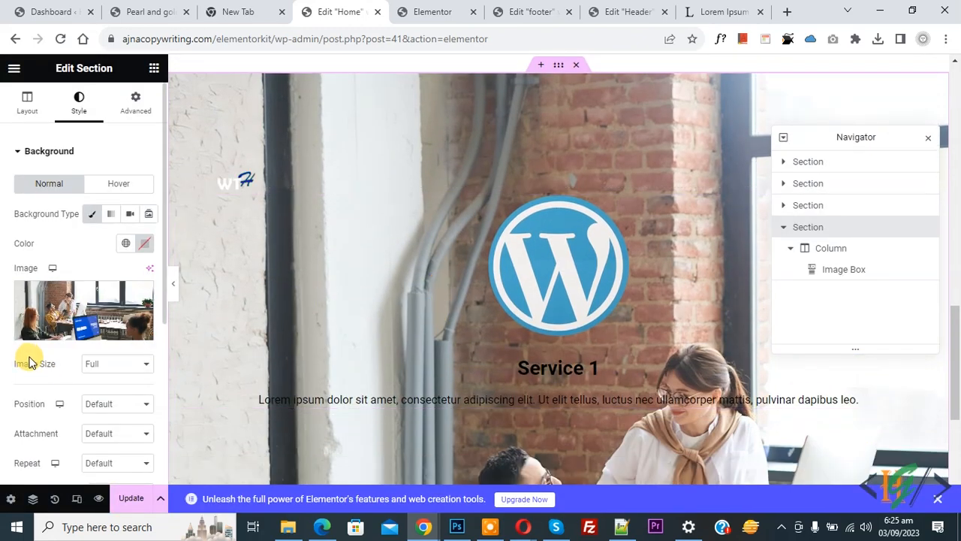
click(103, 404)
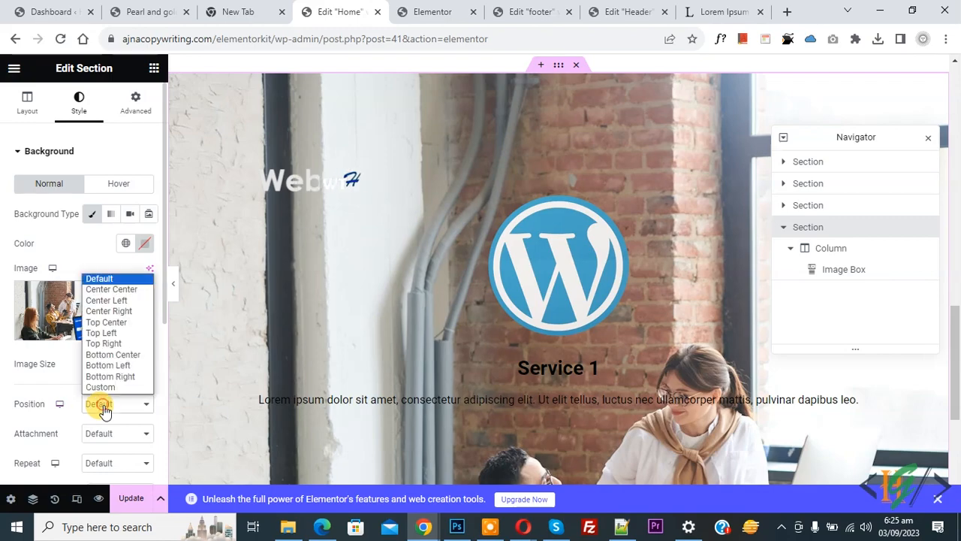
click(99, 289)
scroll(7, 405, down, 1)
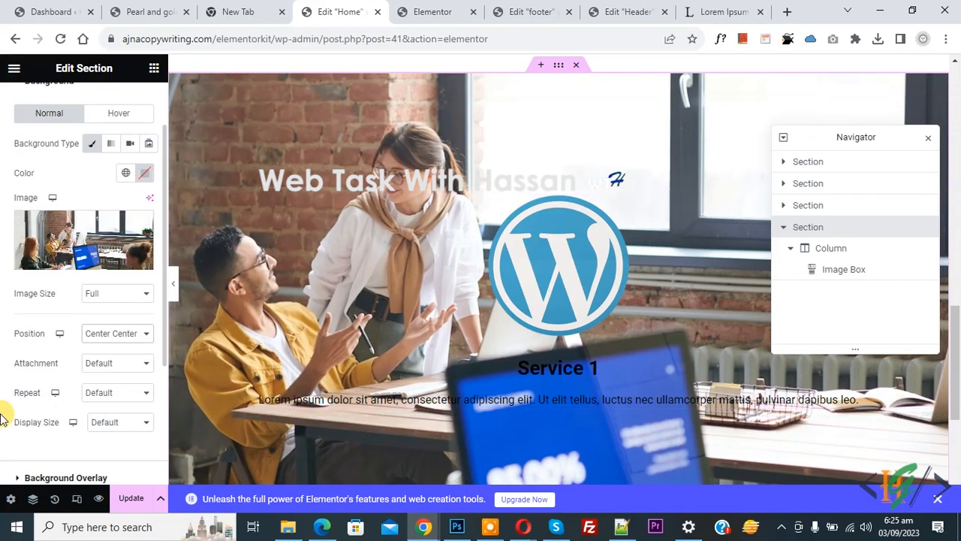
click(98, 392)
click(101, 414)
click(105, 425)
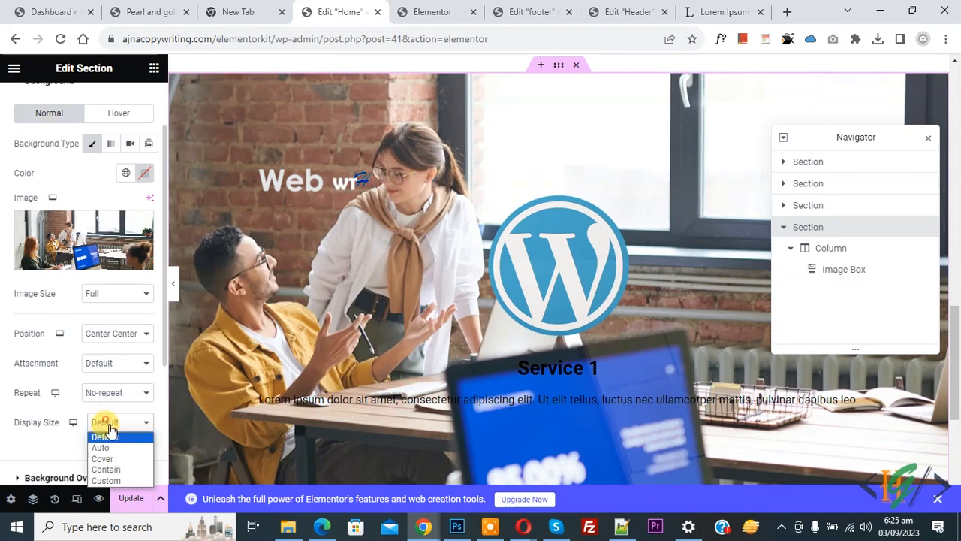
click(111, 455)
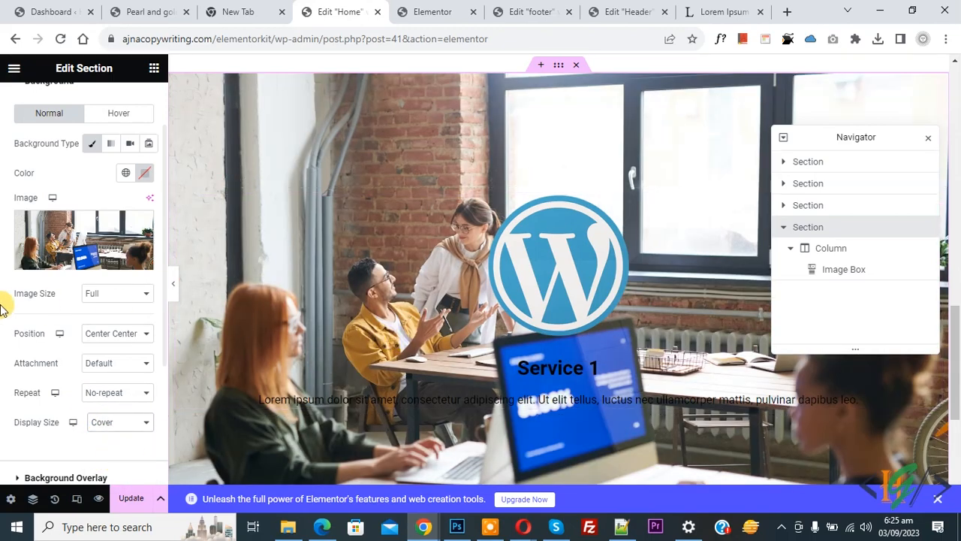
- Add a classic black background overlay at 0.69 opacity
scroll(2, 304, down, 2)
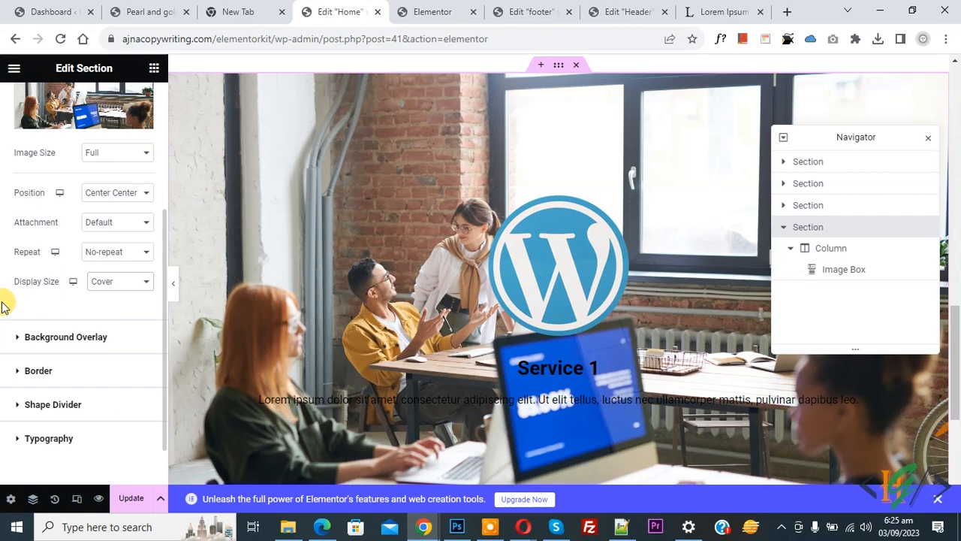
click(66, 337)
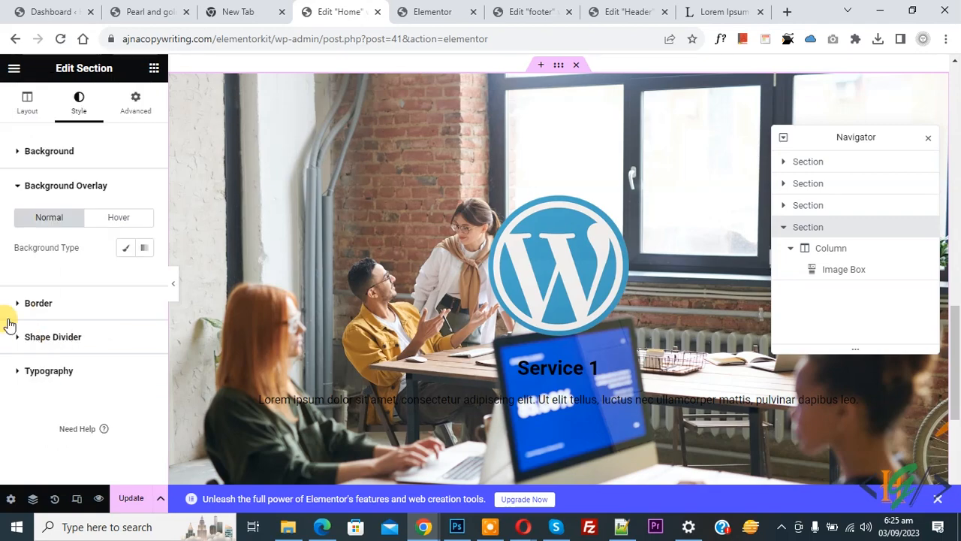
click(126, 247)
click(141, 280)
drag(84, 409, 37, 459)
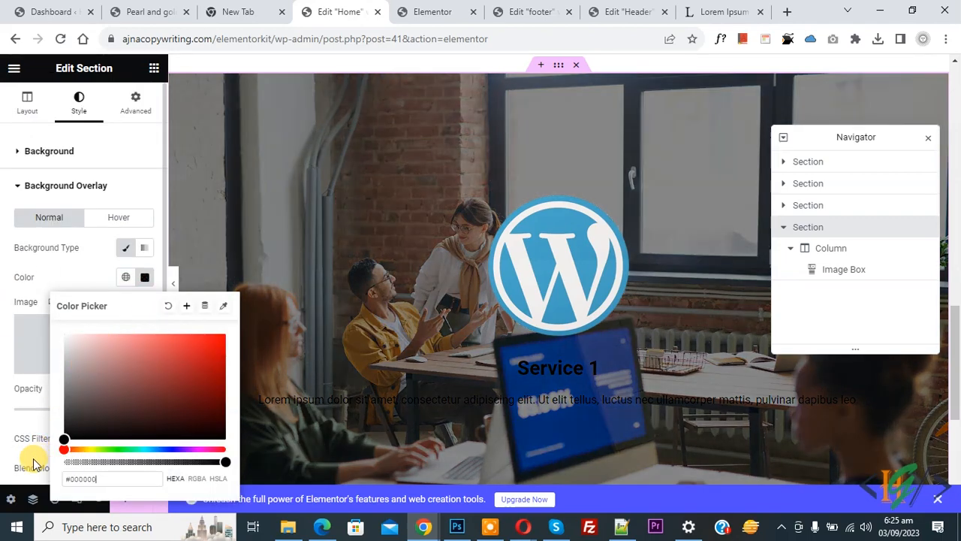
click(2, 309)
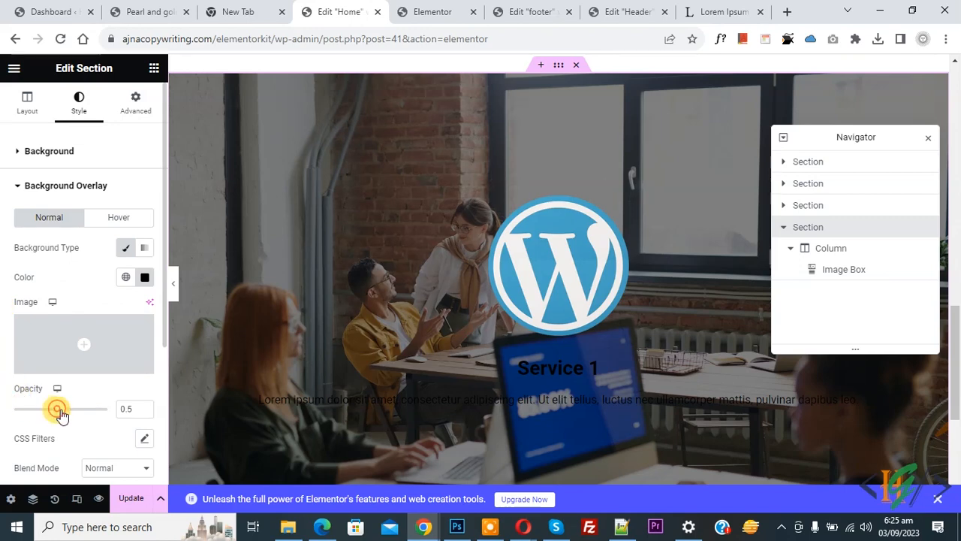
drag(60, 415, 72, 414)
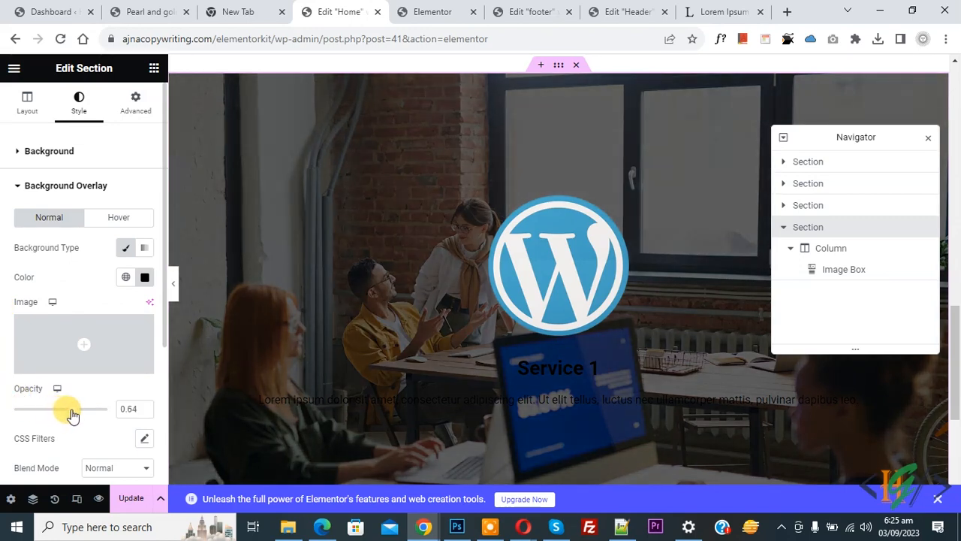
drag(78, 417, 79, 414)
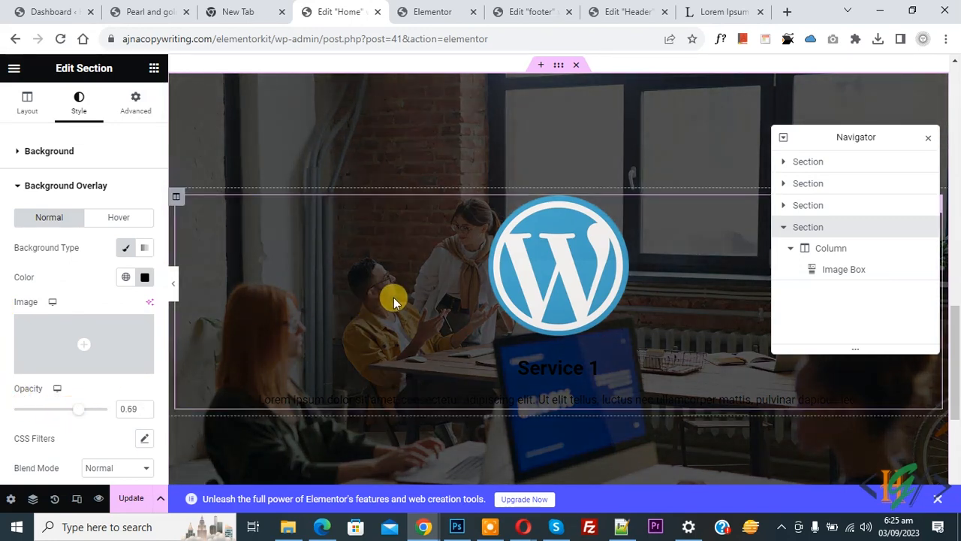
- Make the Service 1 title and description colours white
click(449, 298)
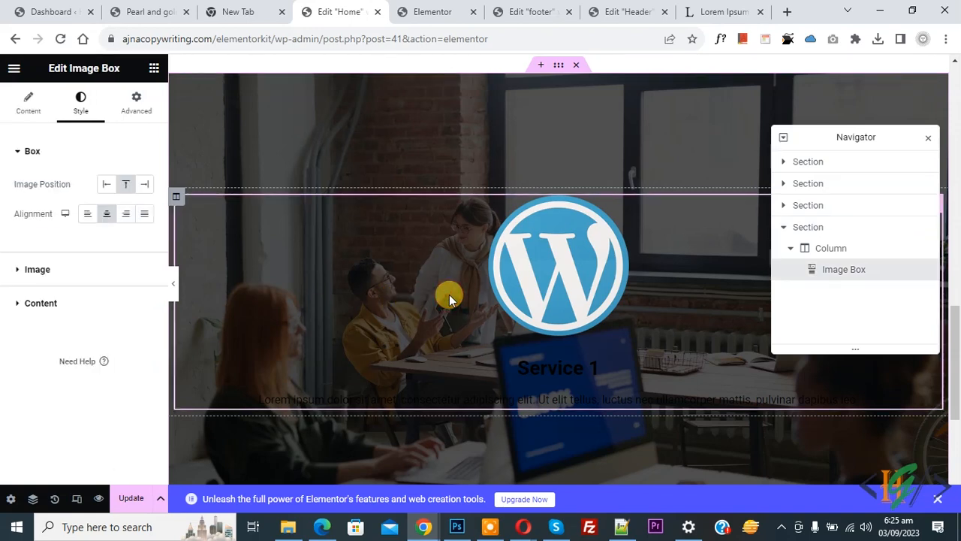
click(48, 268)
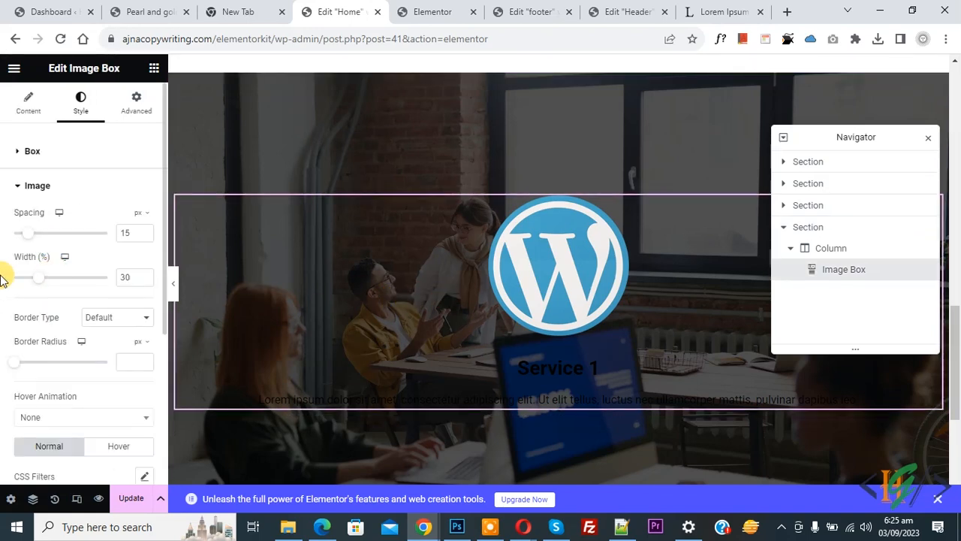
scroll(11, 315, down, 3)
click(52, 410)
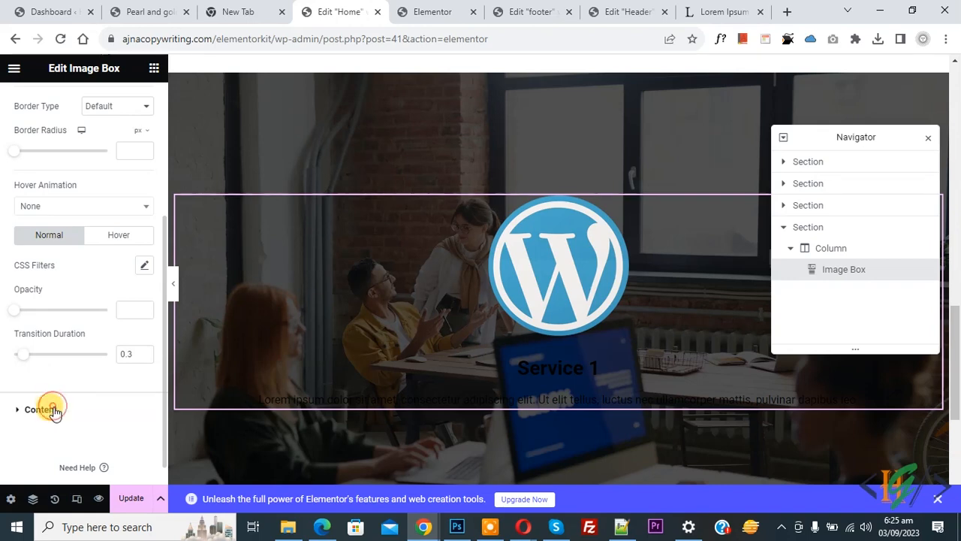
click(144, 344)
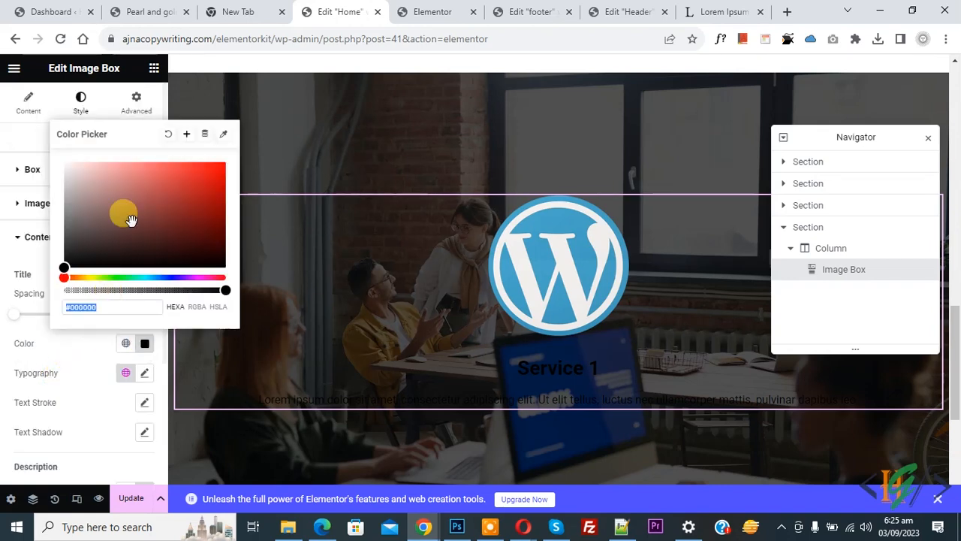
drag(131, 219, 23, 133)
click(4, 376)
scroll(4, 379, down, 2)
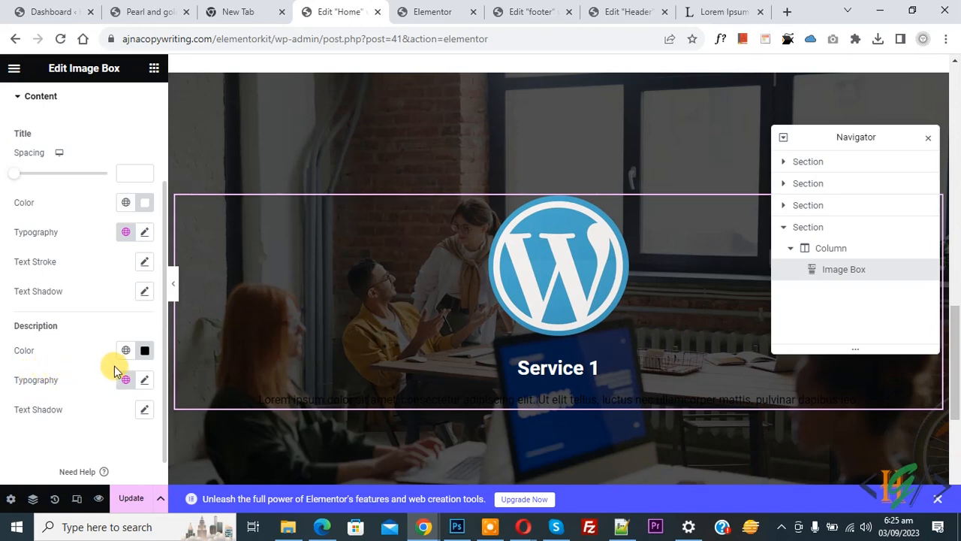
click(145, 351)
drag(124, 238, 56, 129)
click(6, 311)
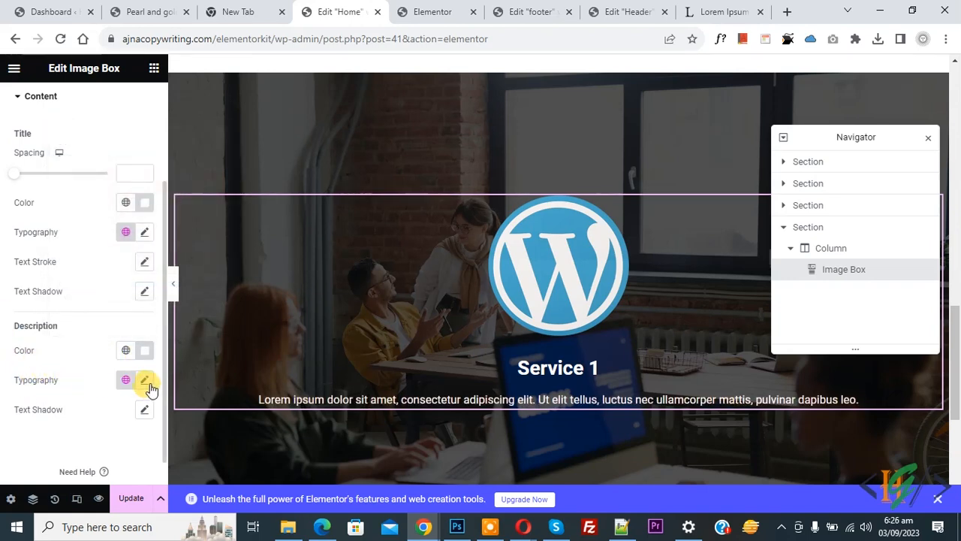
- Set the description font size to 18 px
click(145, 381)
scroll(118, 459, down, 2)
click(120, 352)
text(1)
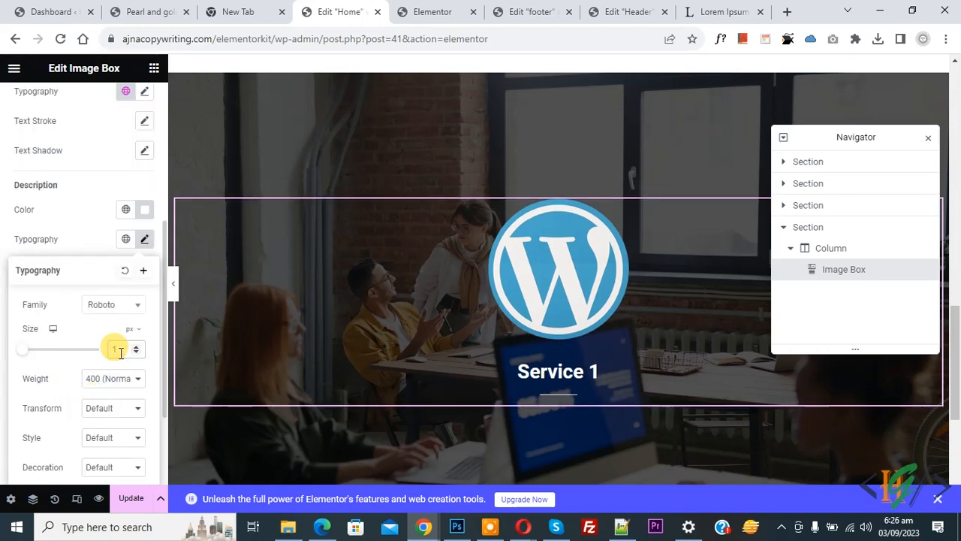
text(18)
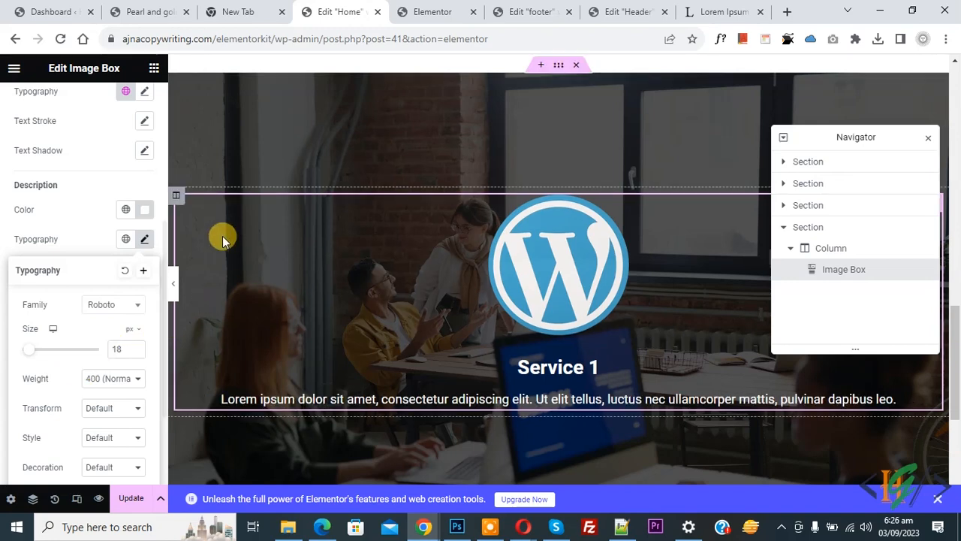
- Duplicate the Service 1 column three times, making four columns
click(179, 200)
right_click(180, 203)
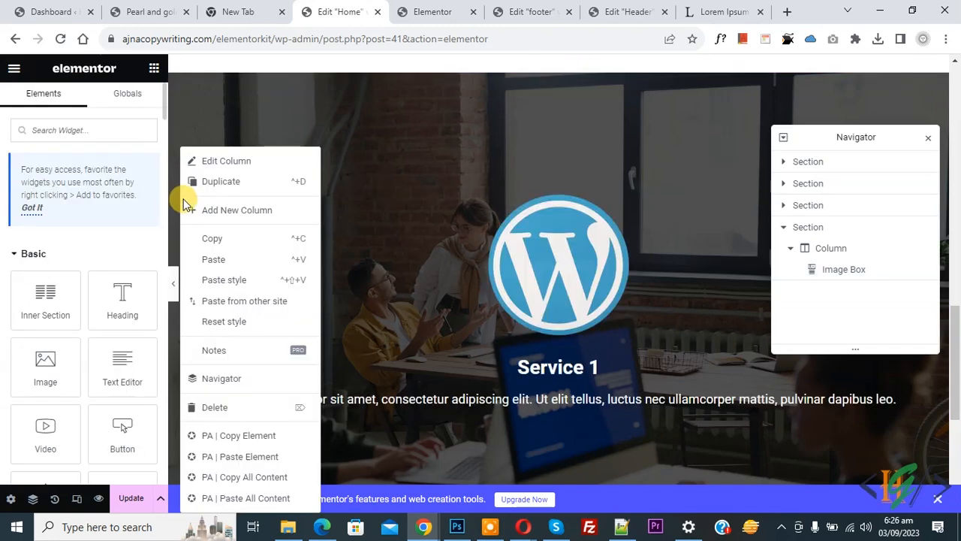
click(221, 182)
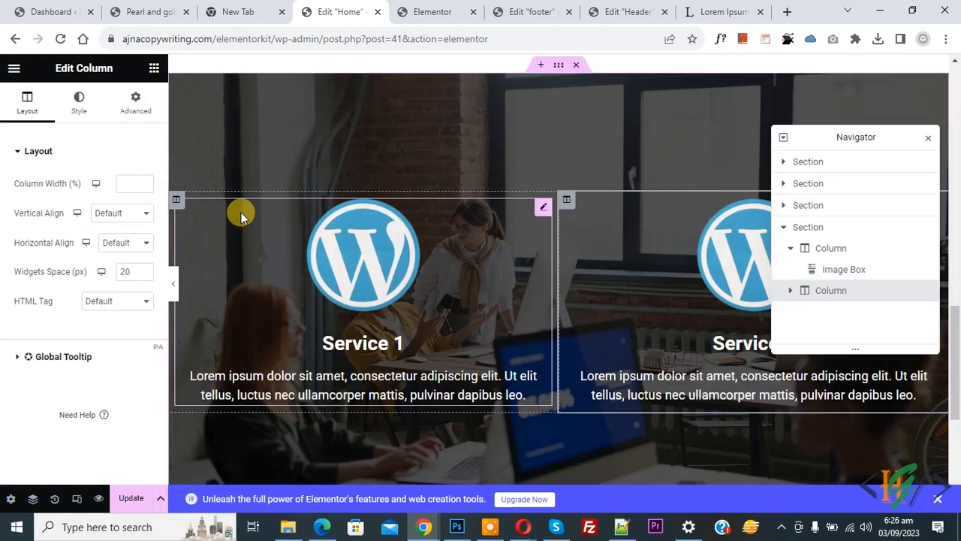
right_click(180, 204)
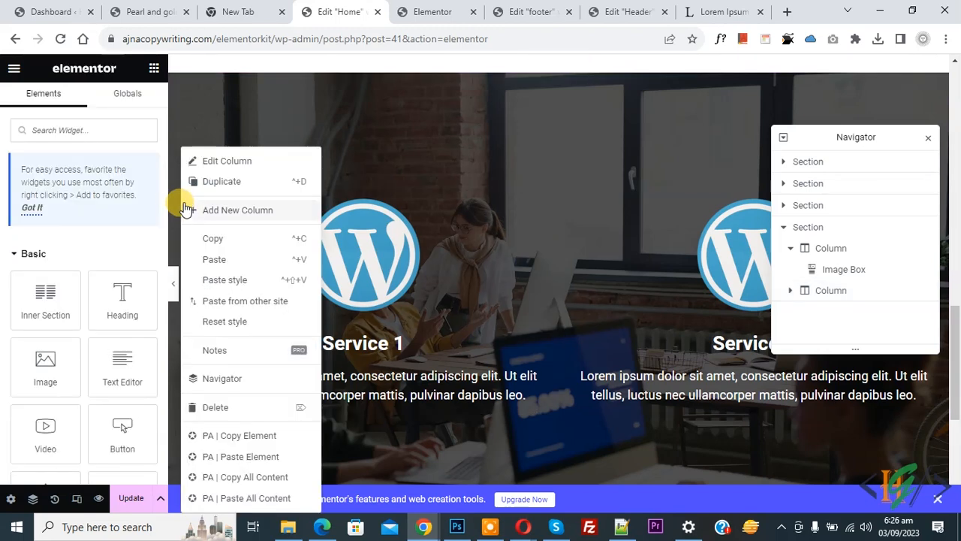
click(221, 184)
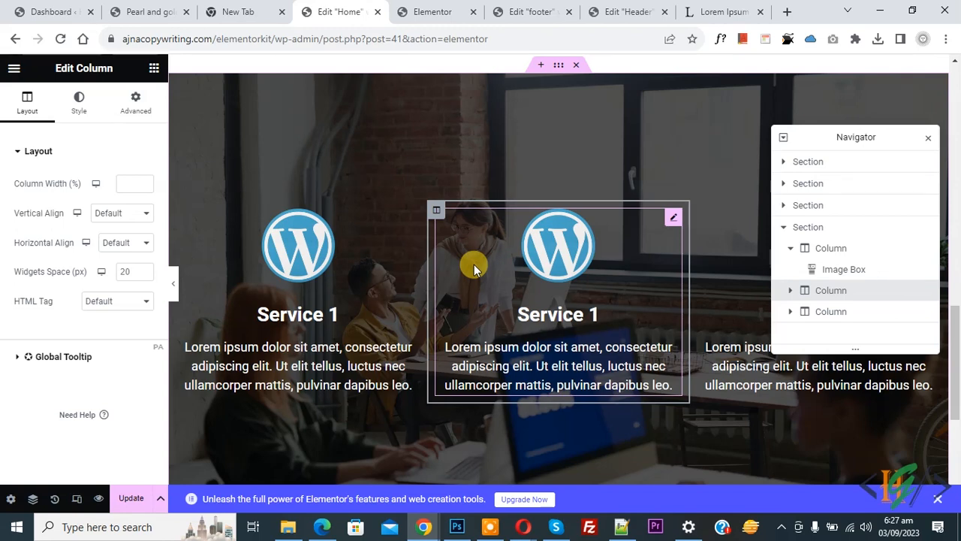
right_click(176, 210)
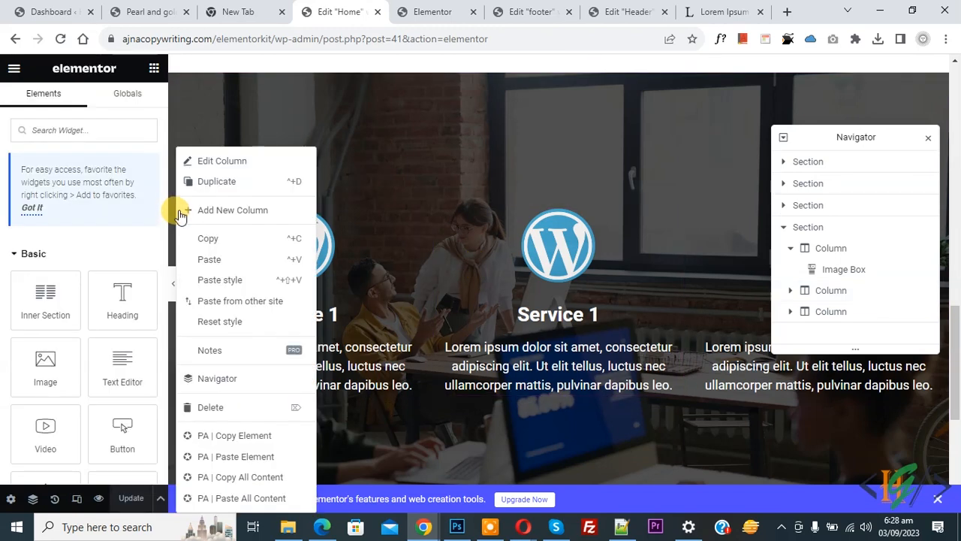
click(224, 183)
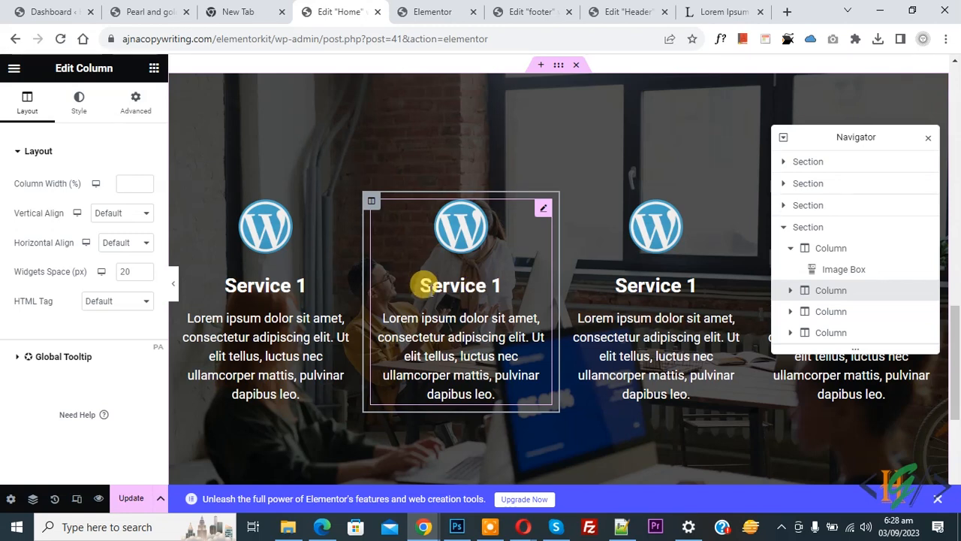
- Delete the extra service columns, leaving one full-width Service 1 column
right_click(370, 202)
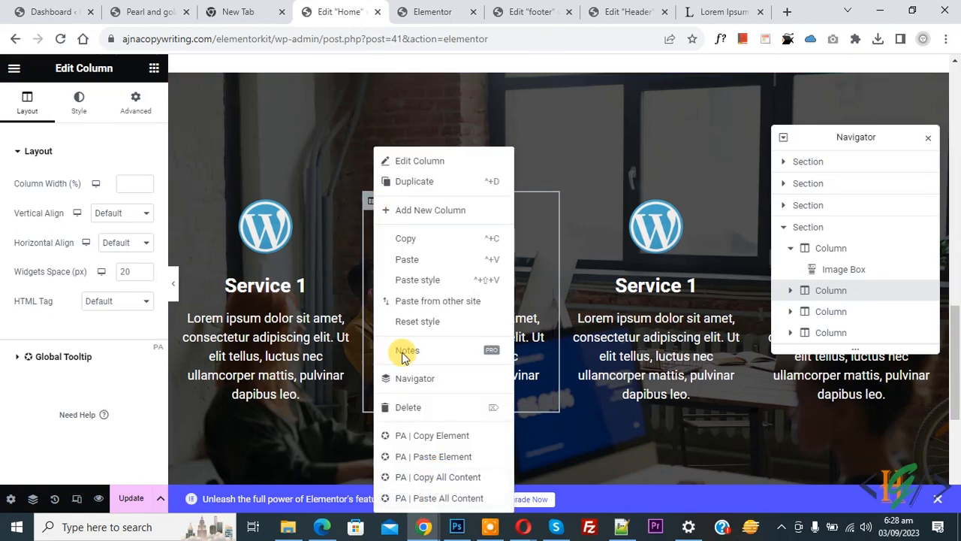
click(408, 406)
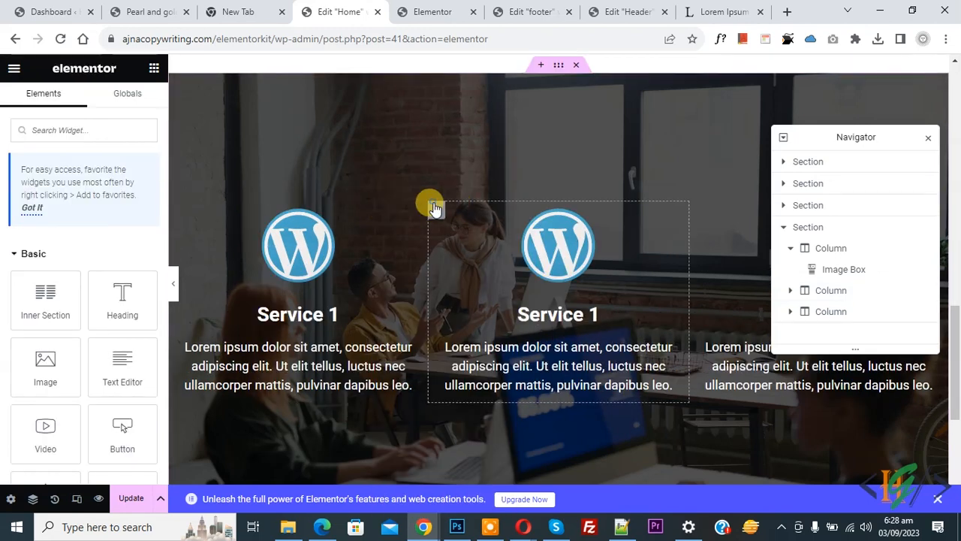
right_click(434, 209)
click(468, 402)
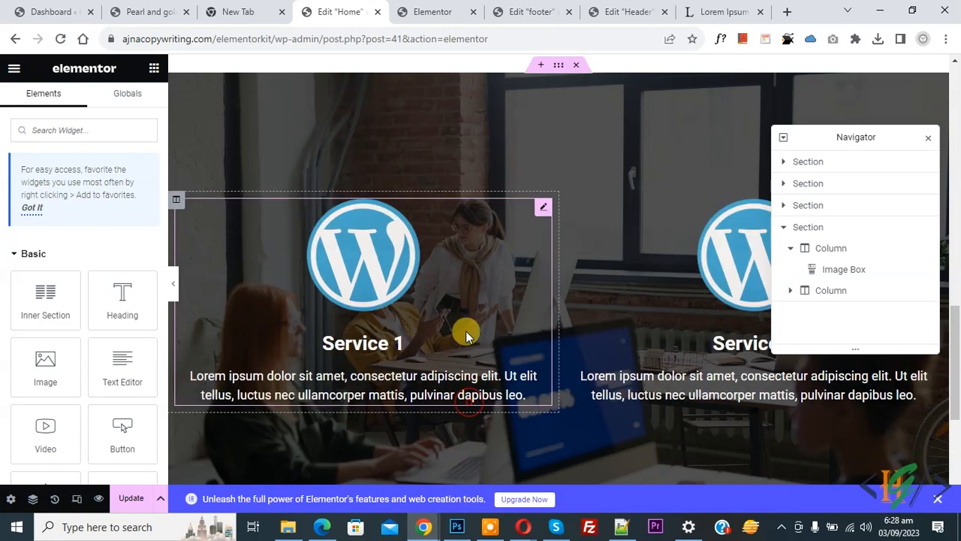
right_click(567, 200)
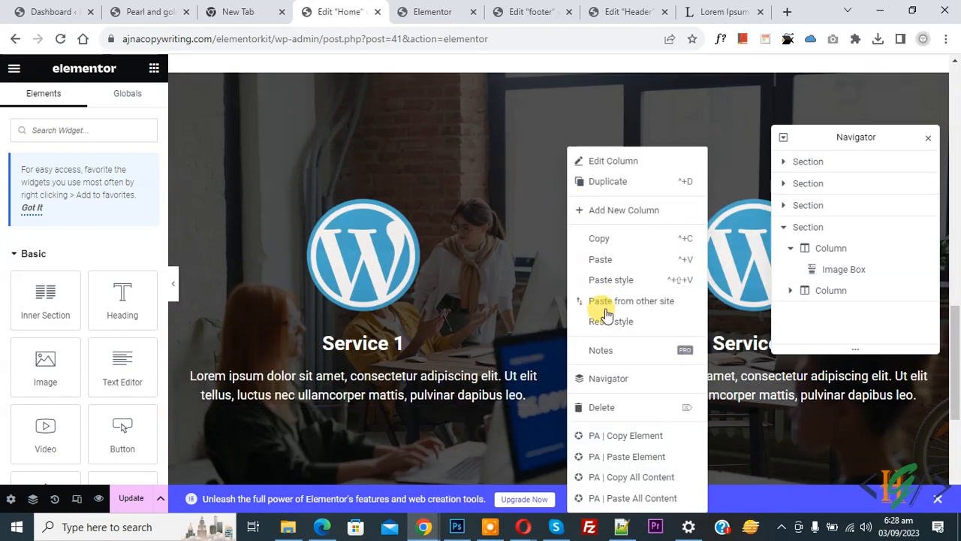
click(607, 405)
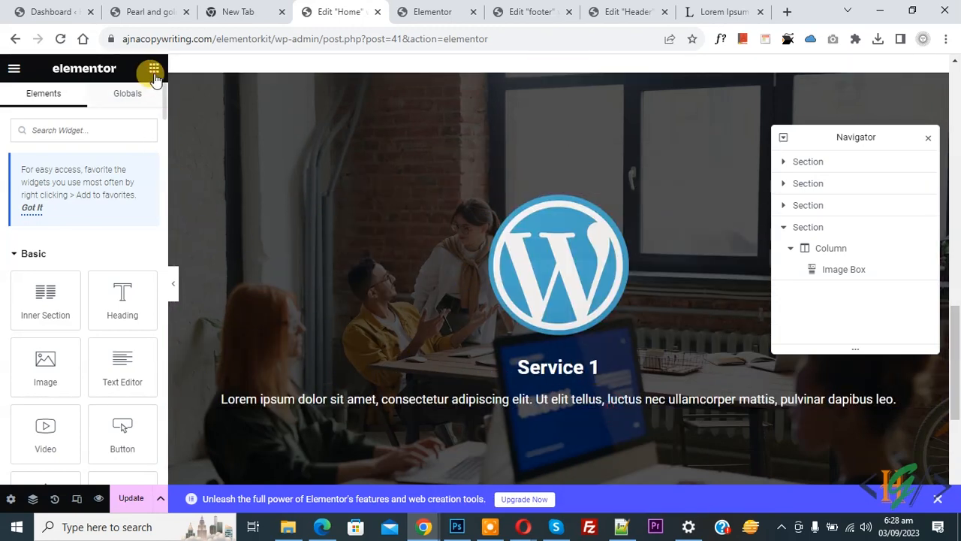
- Add an Inner Section and paste the Service 1 image box into both its columns
drag(38, 285, 396, 200)
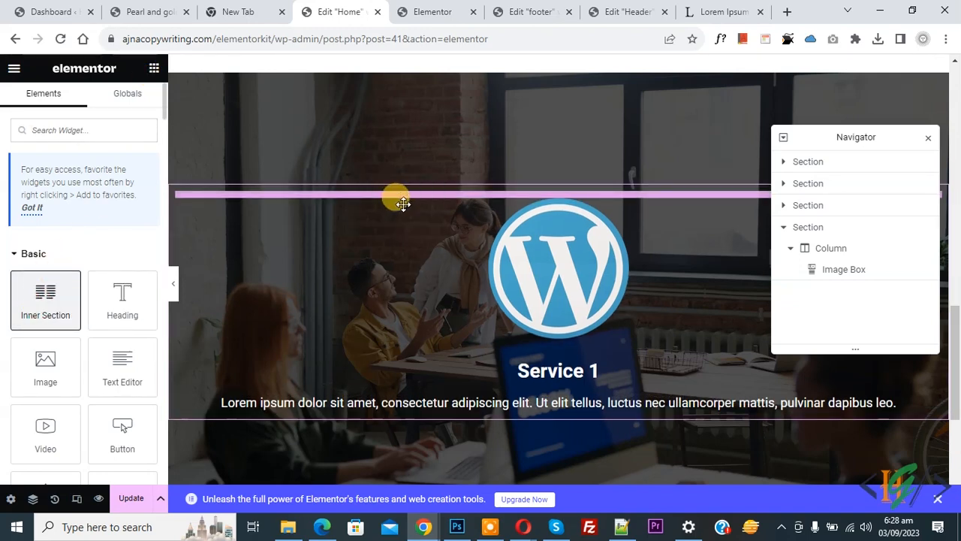
right_click(523, 259)
click(550, 188)
right_click(284, 202)
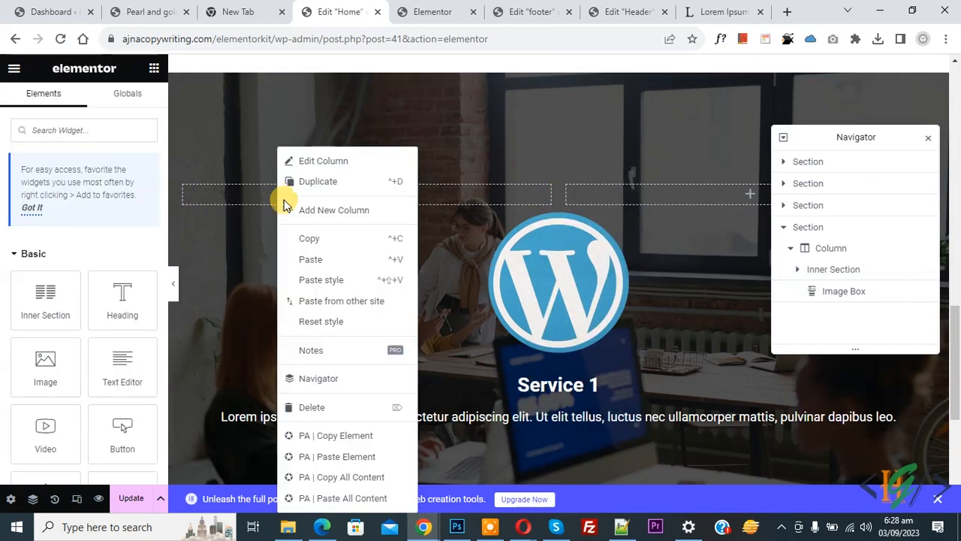
click(304, 259)
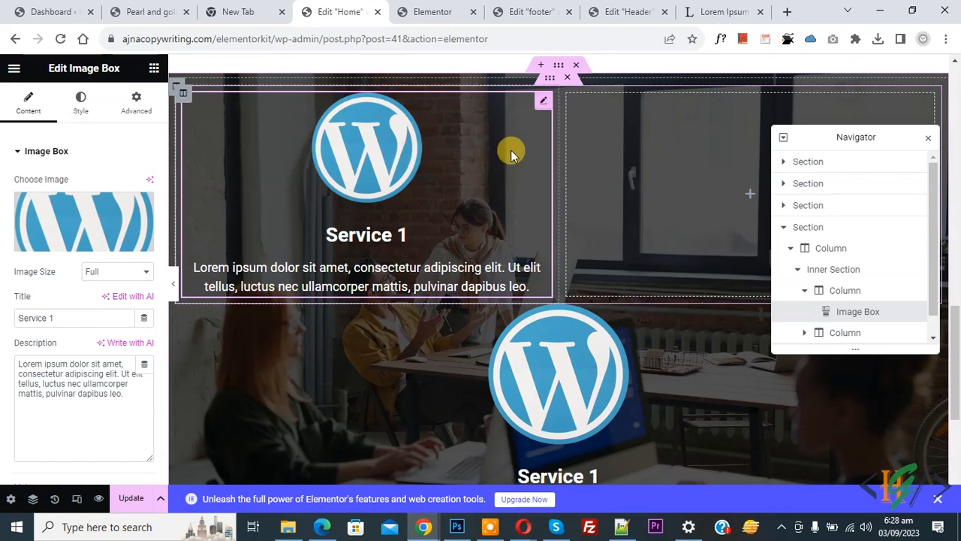
right_click(608, 150)
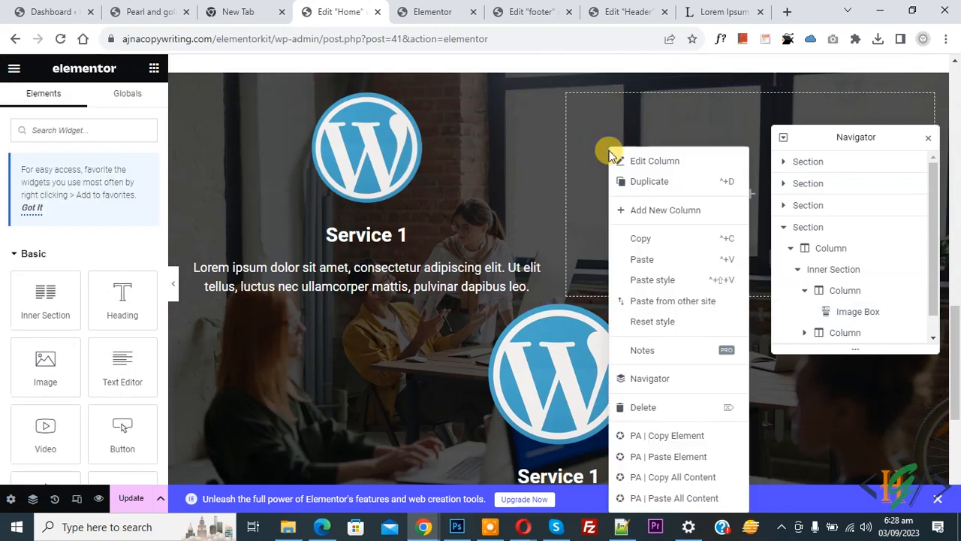
click(646, 259)
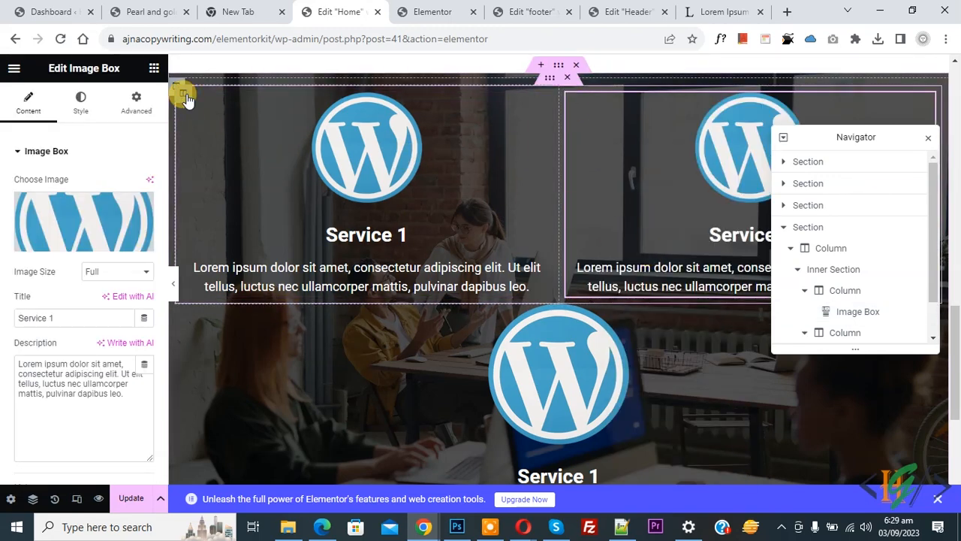
- Duplicate a column for a third box, delete the leftover original box, and duplicate the inner section
right_click(187, 100)
click(199, 126)
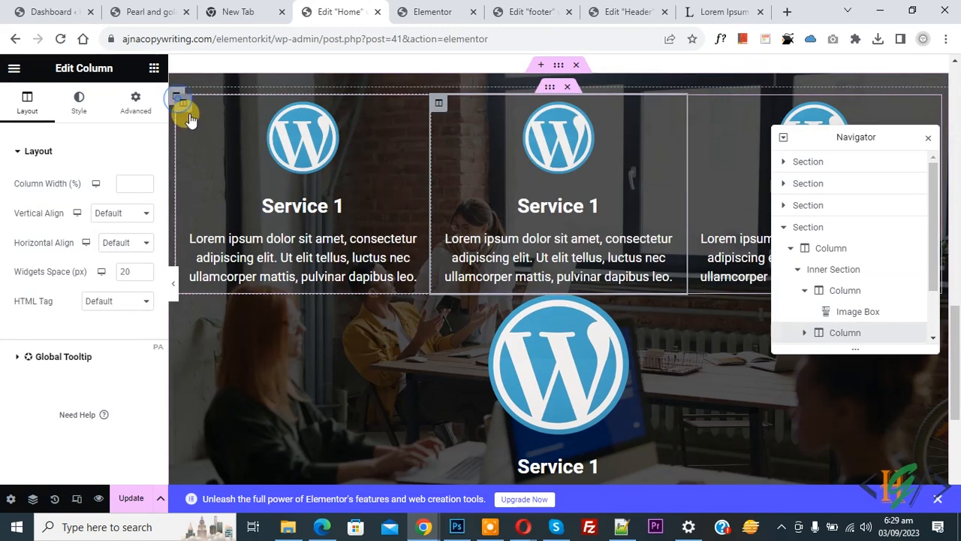
right_click(187, 111)
click(541, 366)
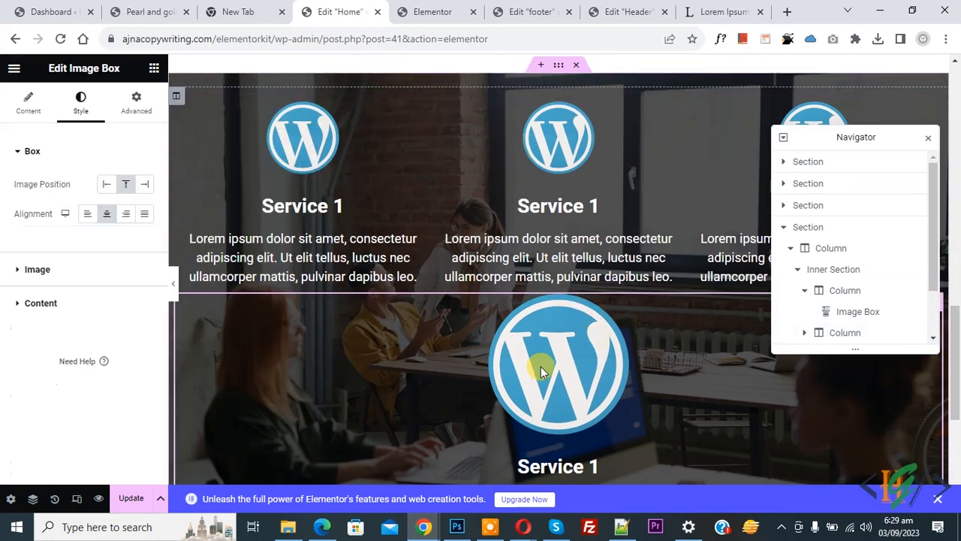
right_click(554, 337)
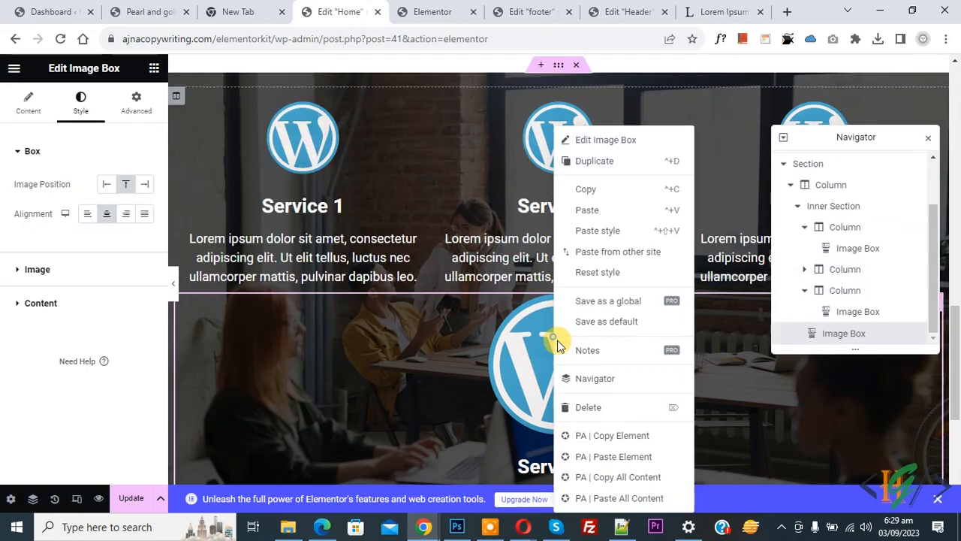
click(596, 407)
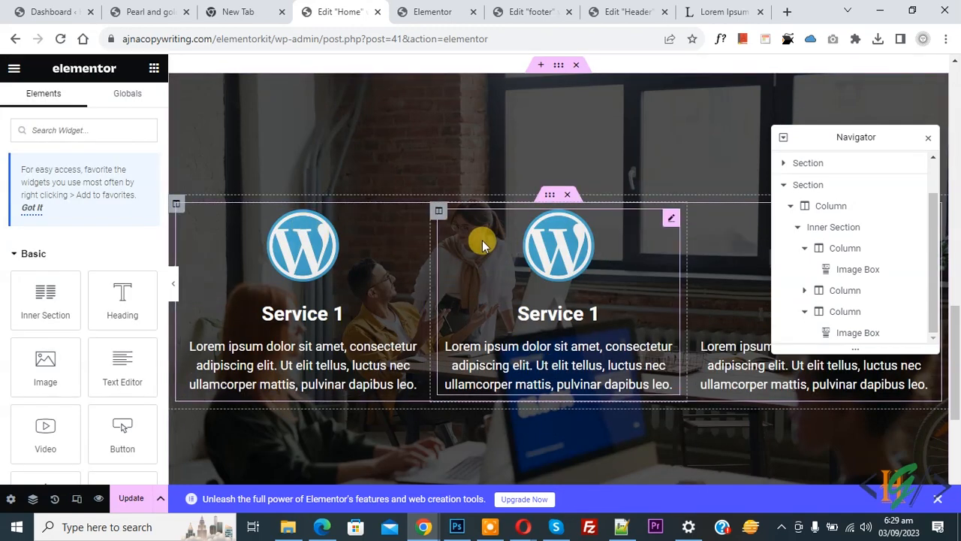
right_click(550, 200)
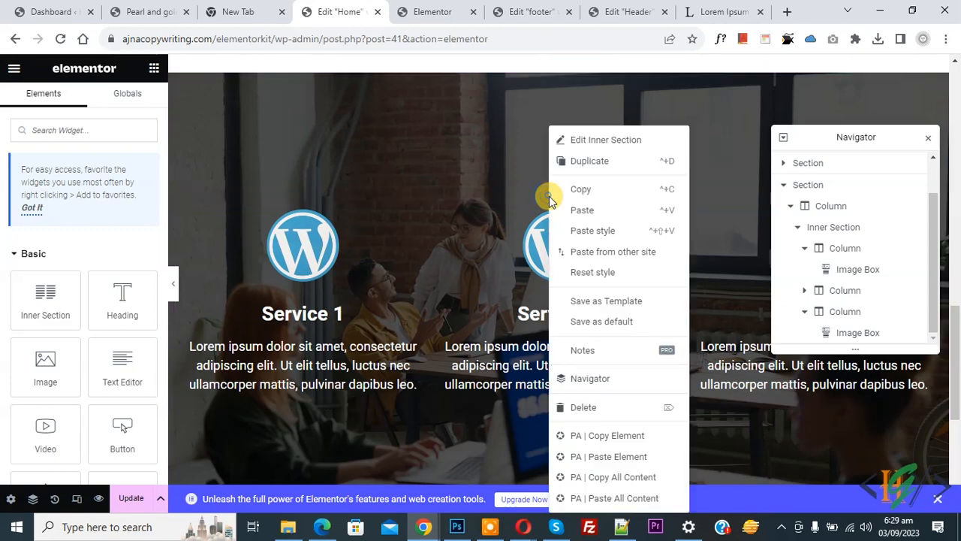
click(589, 164)
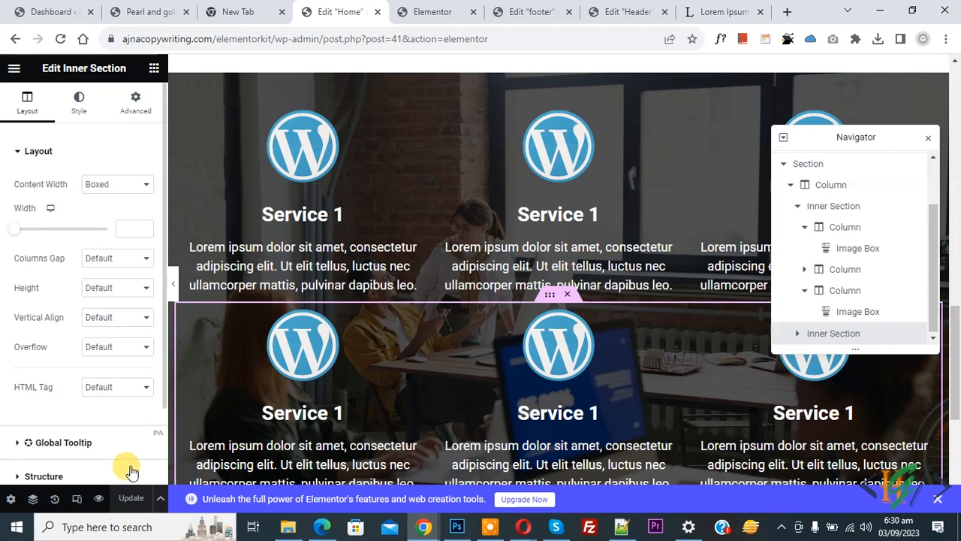
- Refresh the live site and jump to the services grid via the SERVICE menu link
click(424, 16)
click(58, 39)
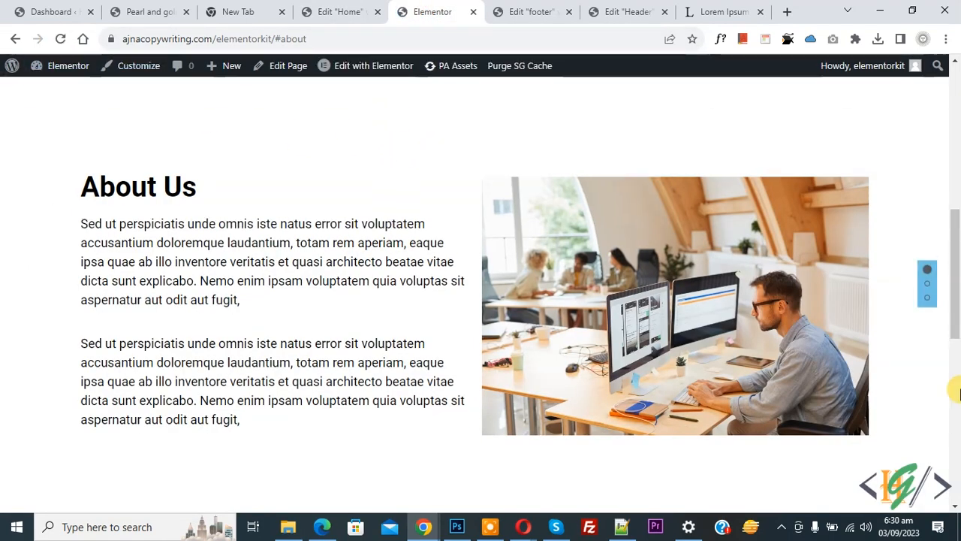
scroll(75, 241, down, 5)
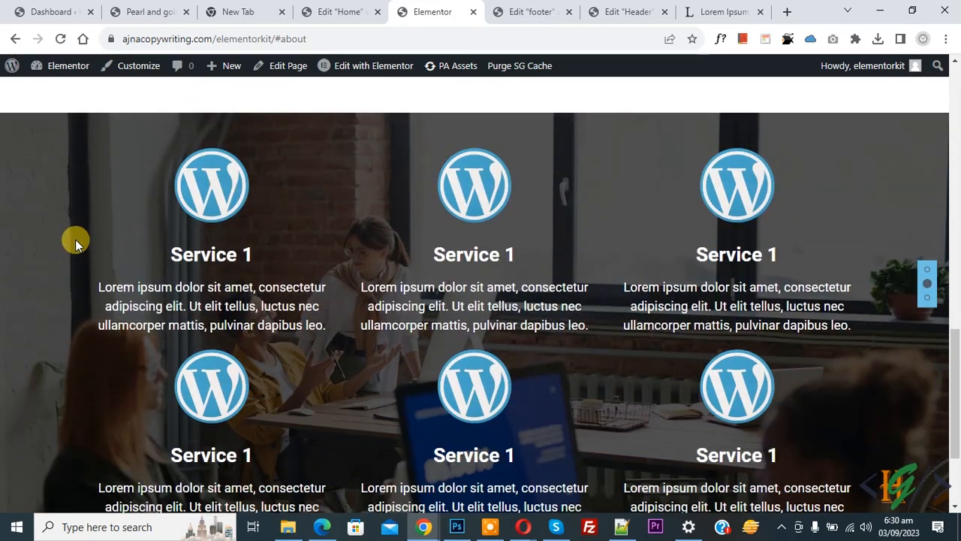
scroll(75, 240, down, 1)
drag(955, 394, 958, 100)
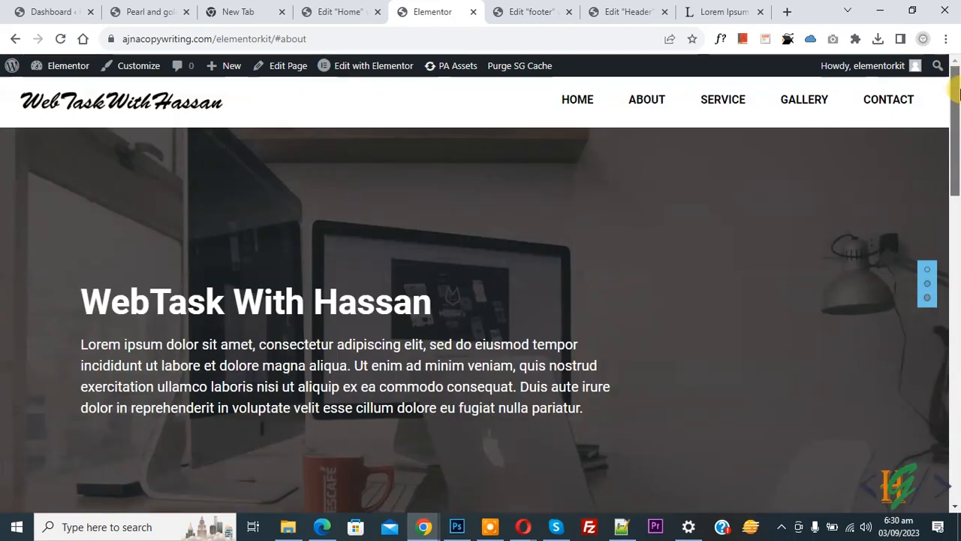
click(725, 105)
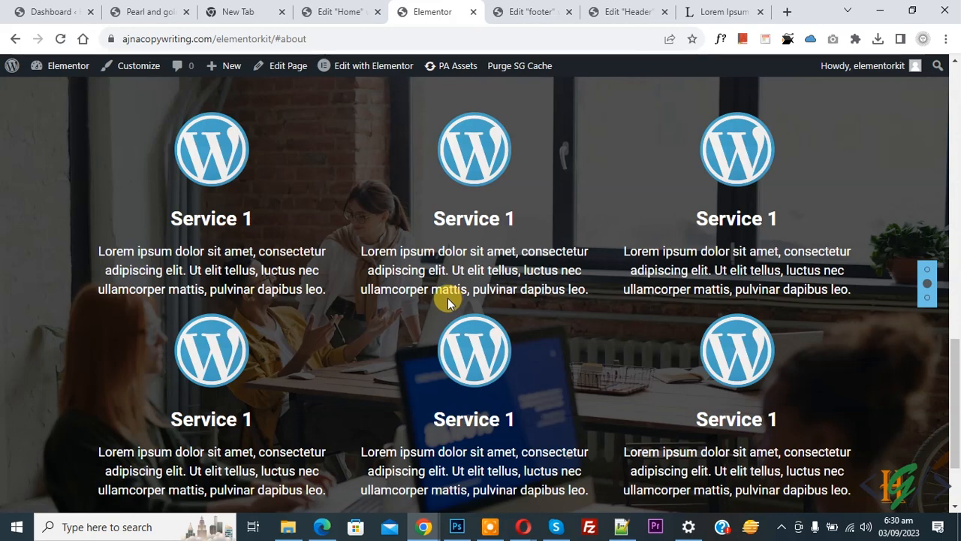
- Back in the editor, switch to the Mobile Portrait responsive preview
click(350, 14)
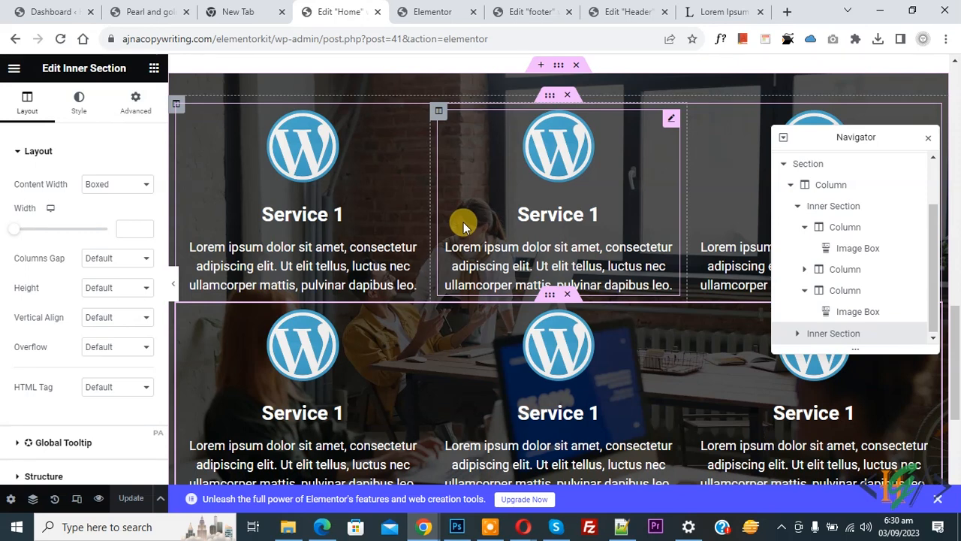
click(76, 501)
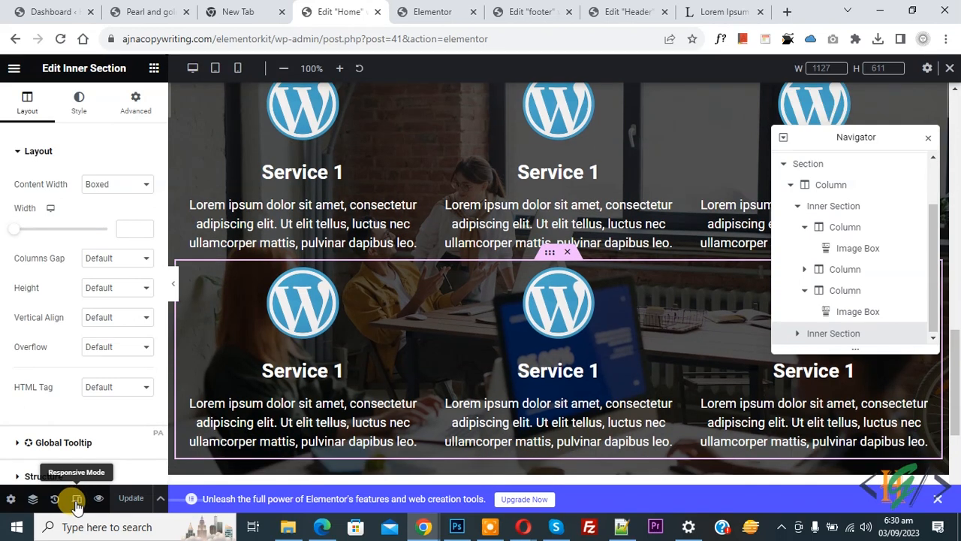
click(238, 70)
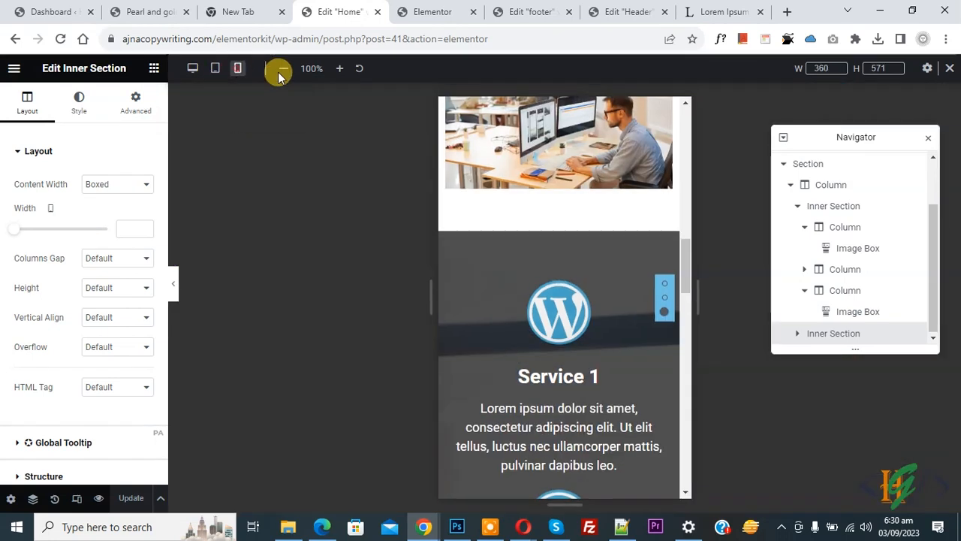
scroll(503, 245, down, 3)
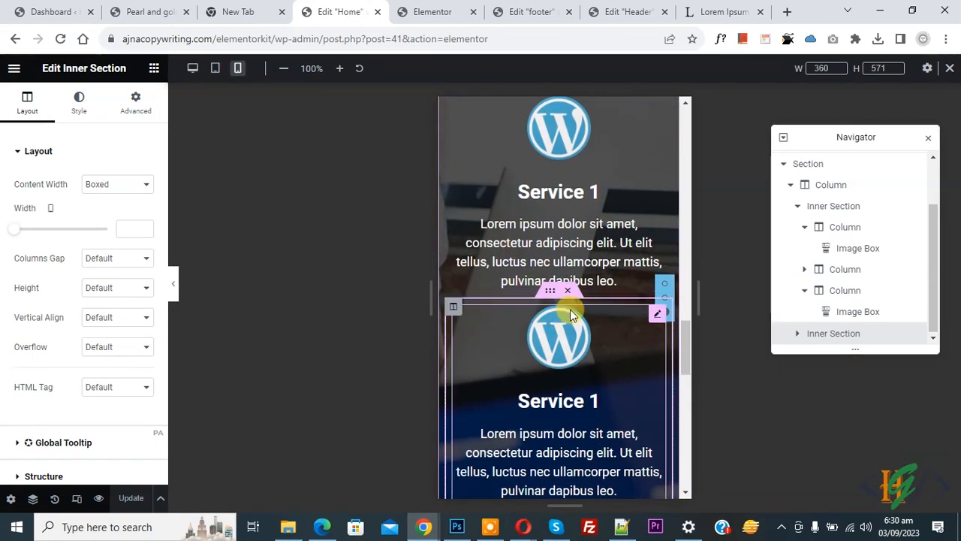
scroll(570, 309, down, 4)
drag(683, 294, 682, 129)
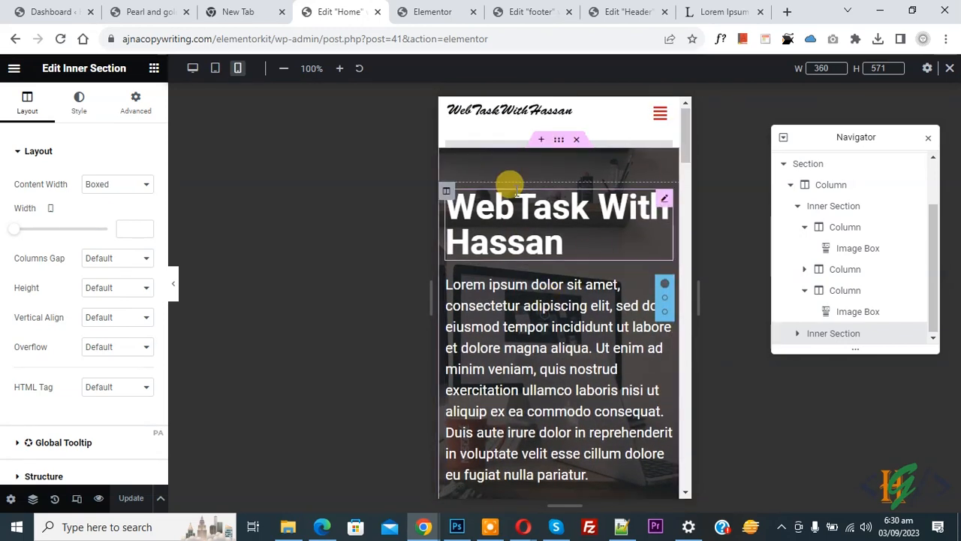
- Select the top hero section and view its Advanced spacing settings
click(558, 141)
click(134, 107)
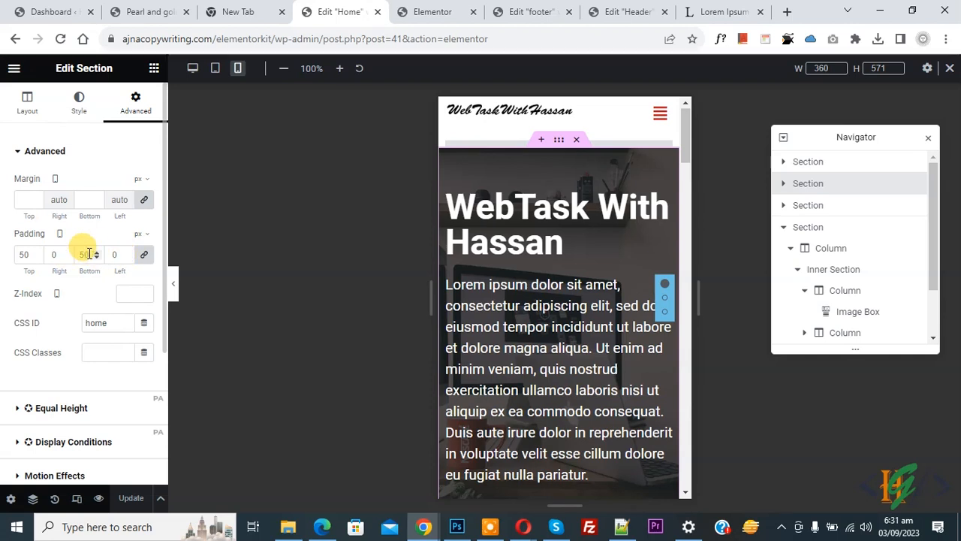
drag(686, 143, 689, 306)
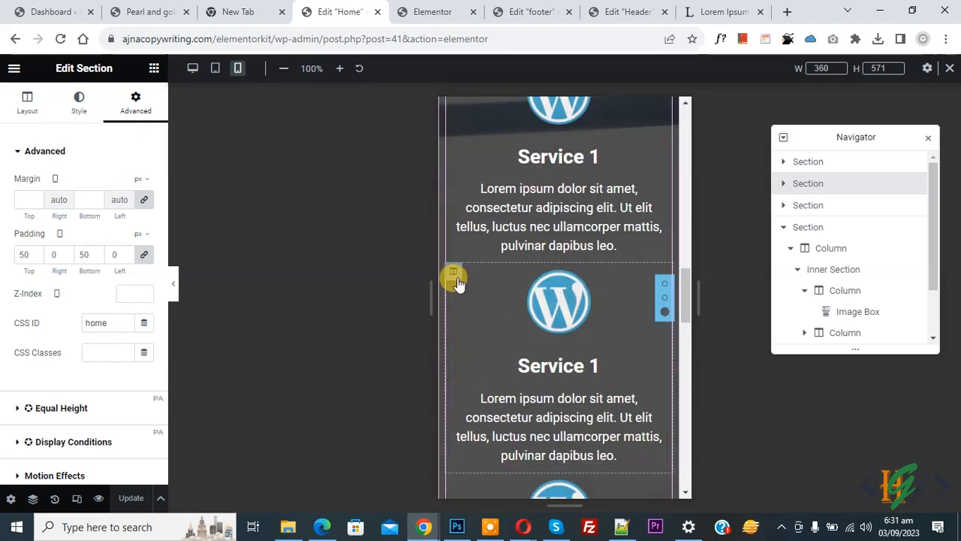
- Give the first two stacked service columns a 20 px top margin on mobile
click(454, 273)
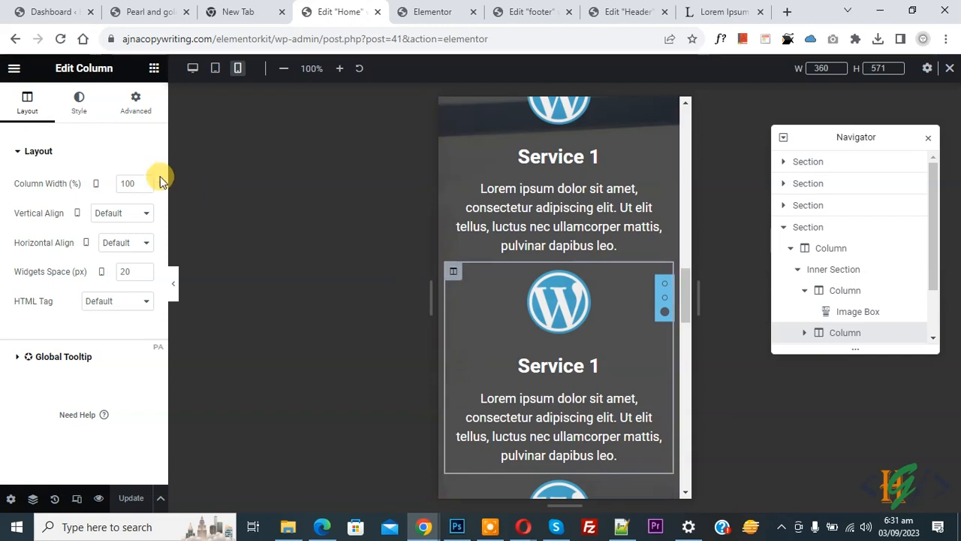
click(135, 100)
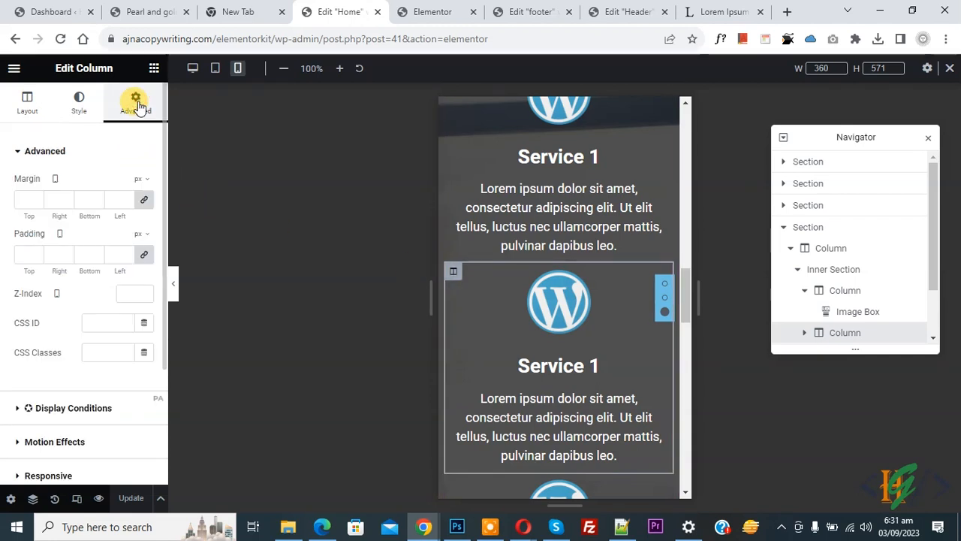
click(144, 203)
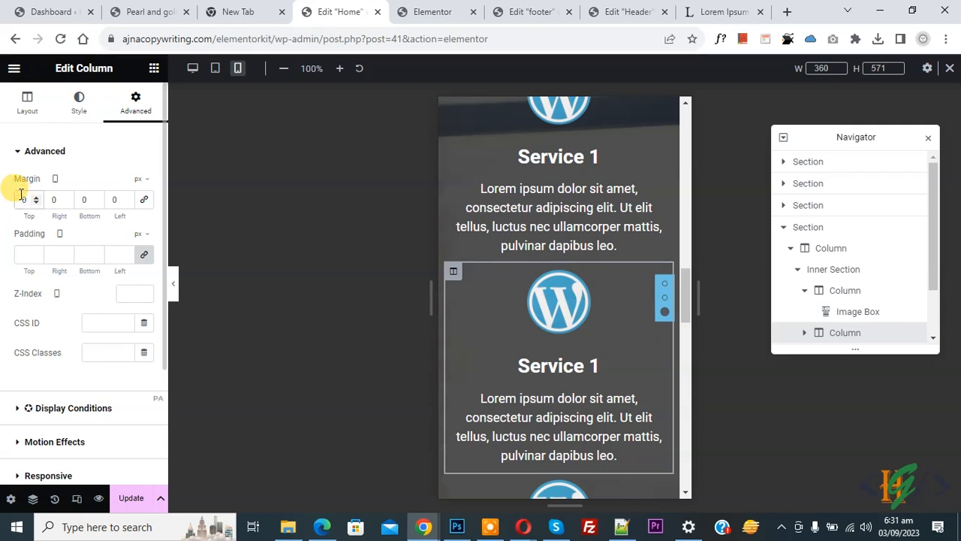
text(2)
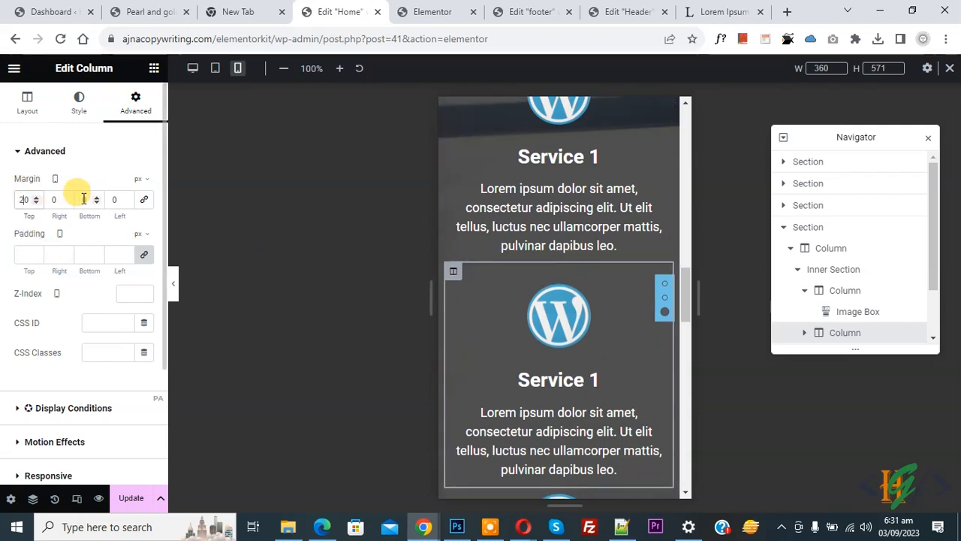
drag(678, 286, 685, 316)
click(451, 270)
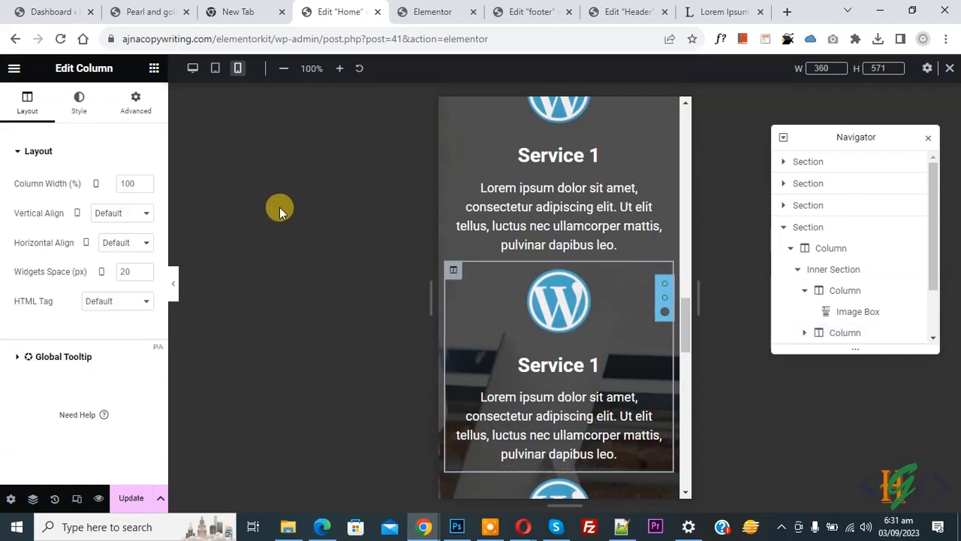
click(134, 107)
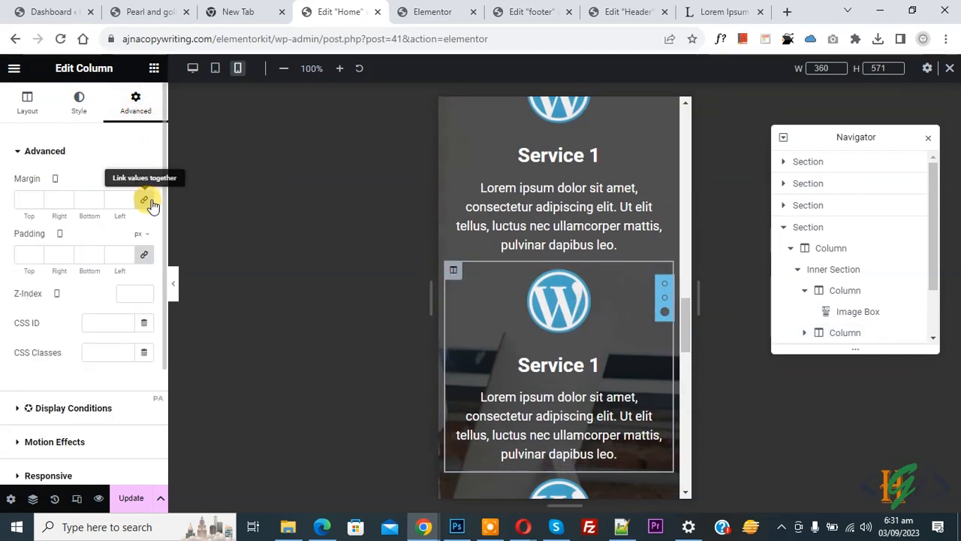
click(23, 197)
text(20)
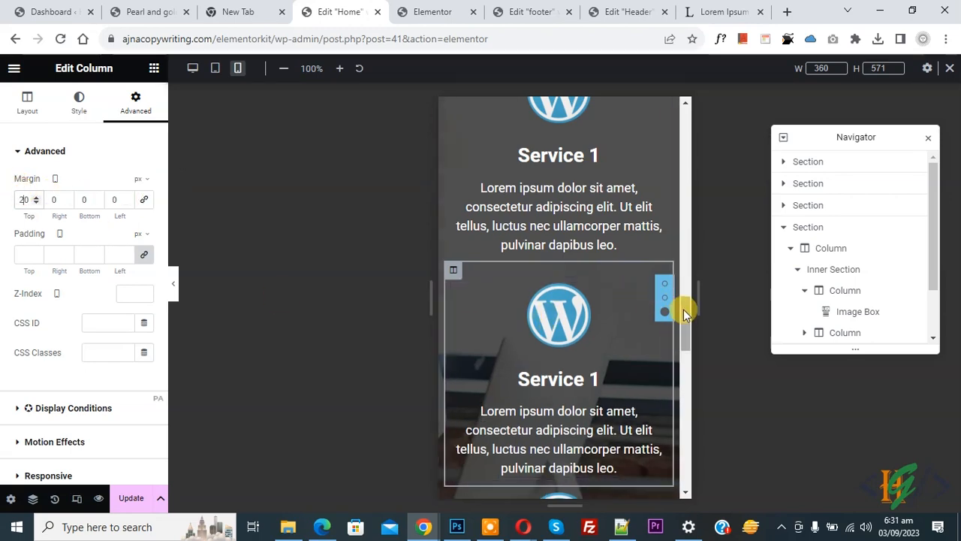
drag(681, 306, 685, 349)
- Unlink the margin and set a 20 px top margin on the next two service columns
click(453, 205)
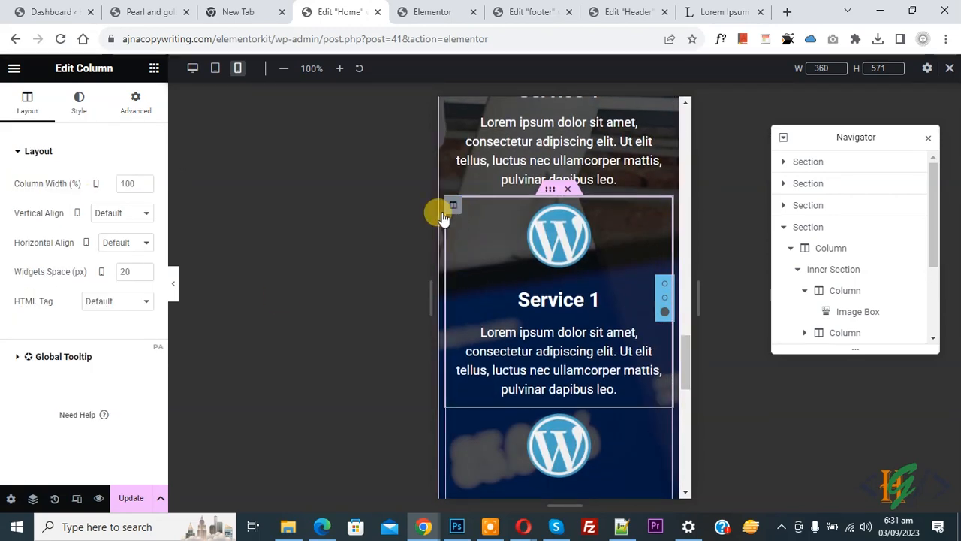
click(132, 98)
click(144, 201)
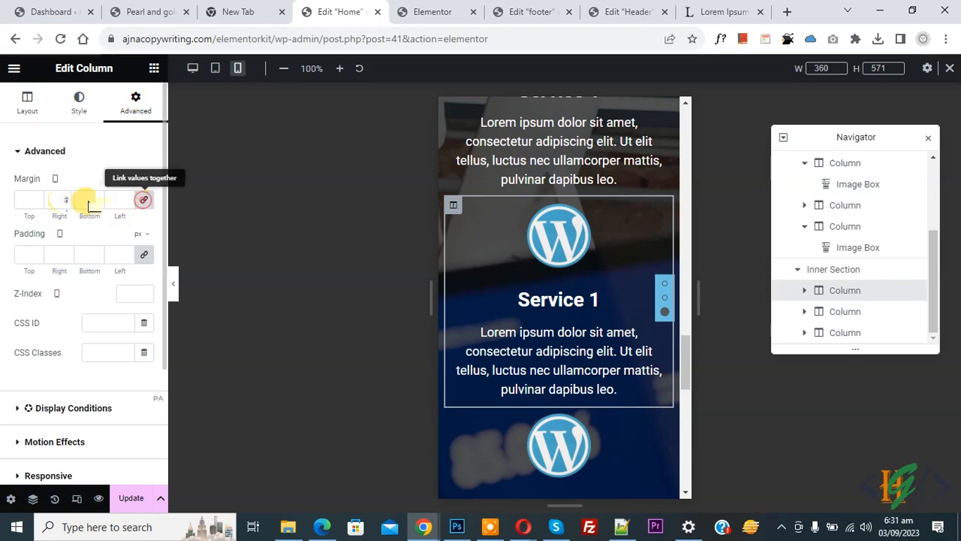
click(15, 204)
text(2)
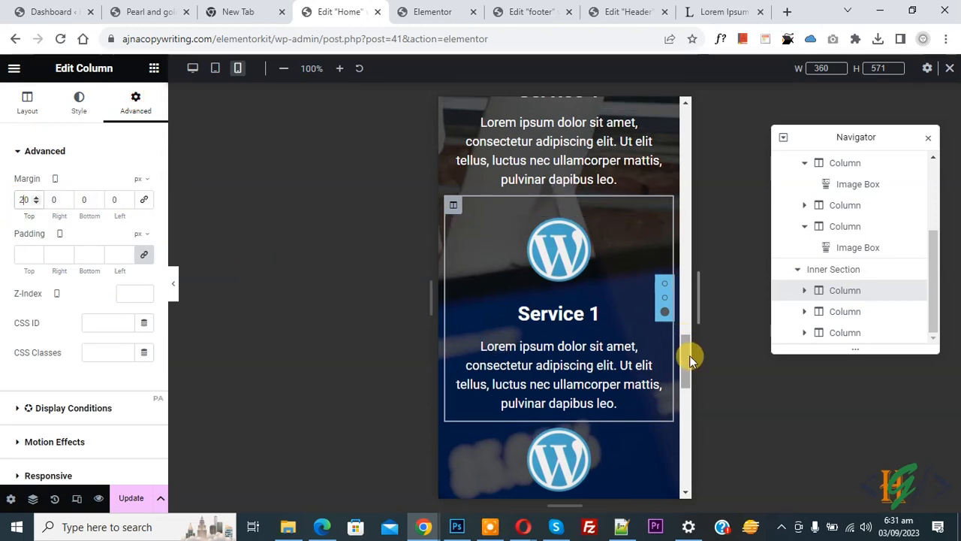
drag(686, 356, 687, 382)
click(451, 239)
click(135, 101)
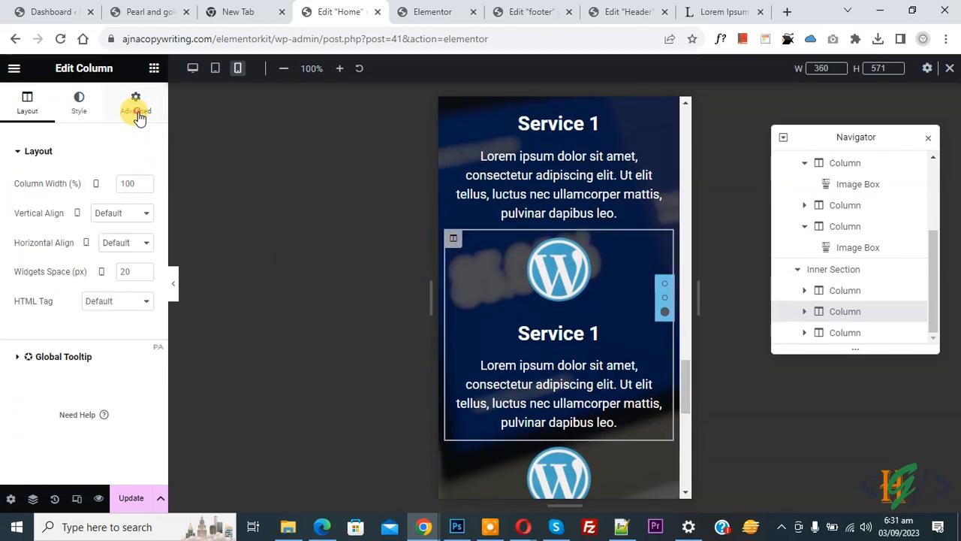
click(144, 199)
click(18, 199)
text(20)
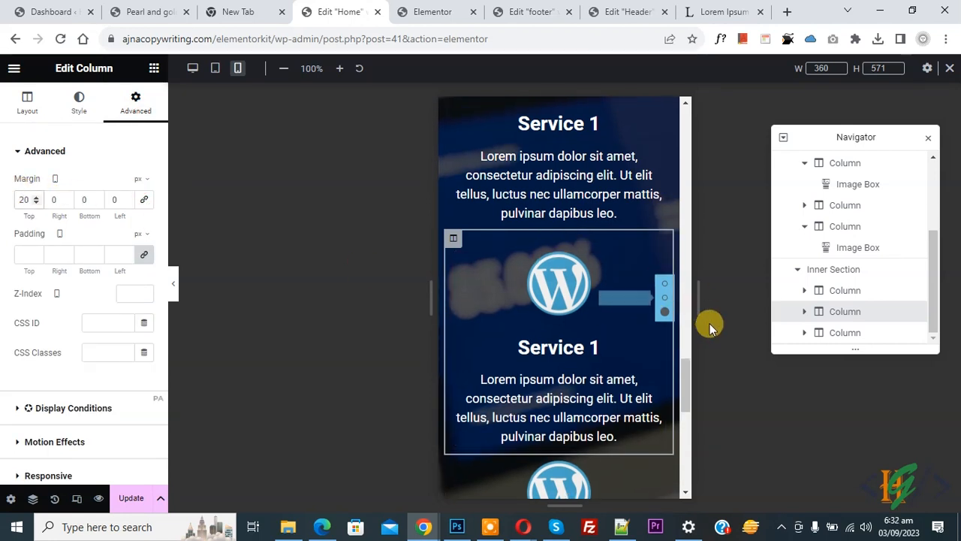
drag(687, 389, 684, 409)
- Set the last service column's top margin to 20 px and update the page
click(453, 302)
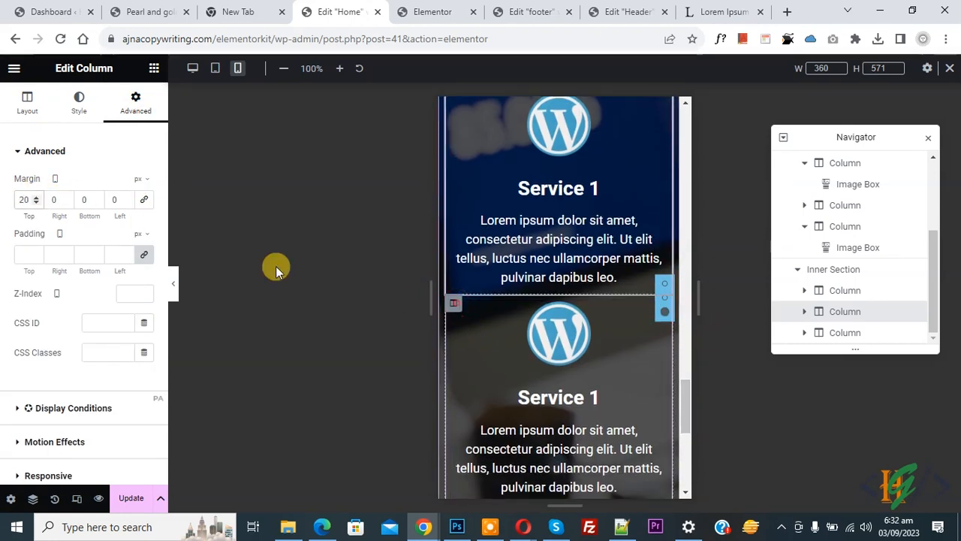
click(137, 105)
click(143, 199)
click(18, 199)
text(2)
click(131, 505)
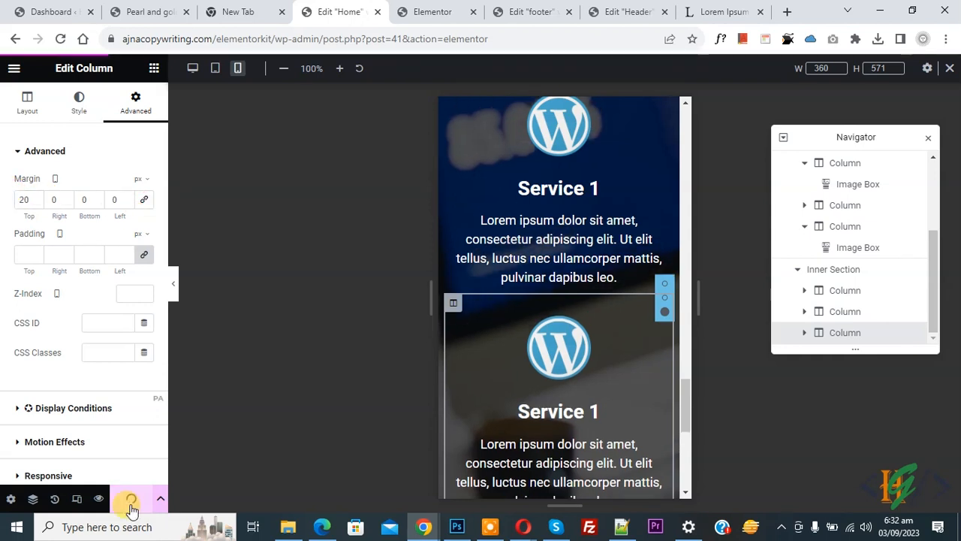
- Check the services section's spacing at tablet width, then return to the desktop preview
click(216, 69)
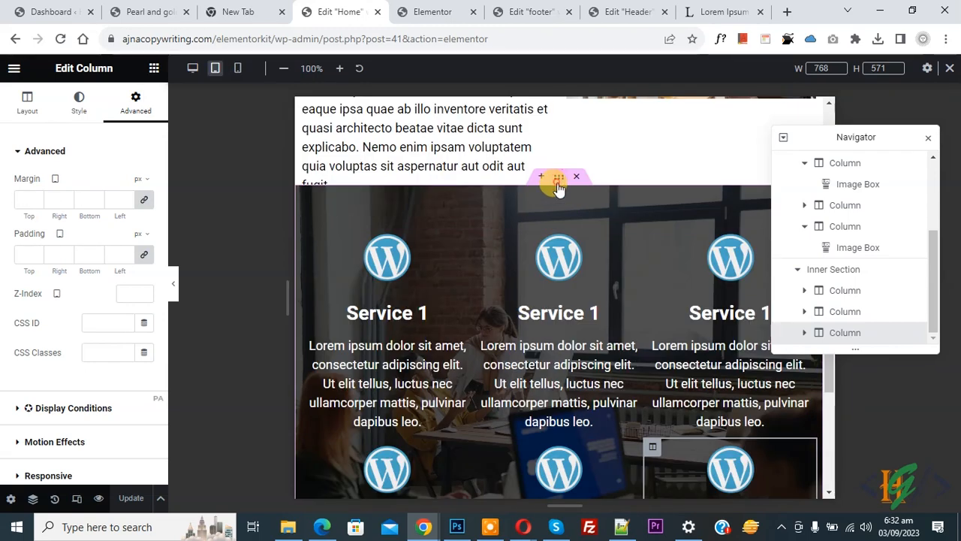
click(559, 187)
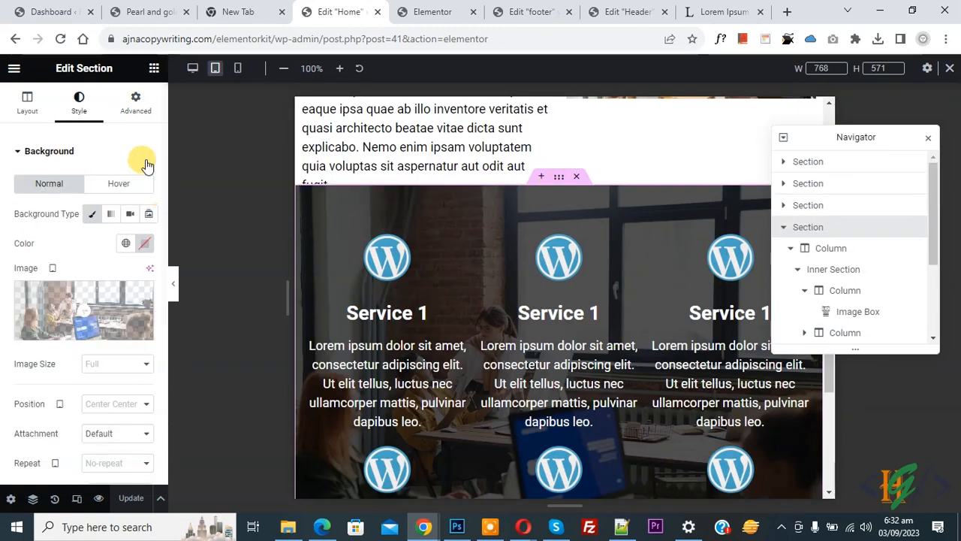
click(131, 103)
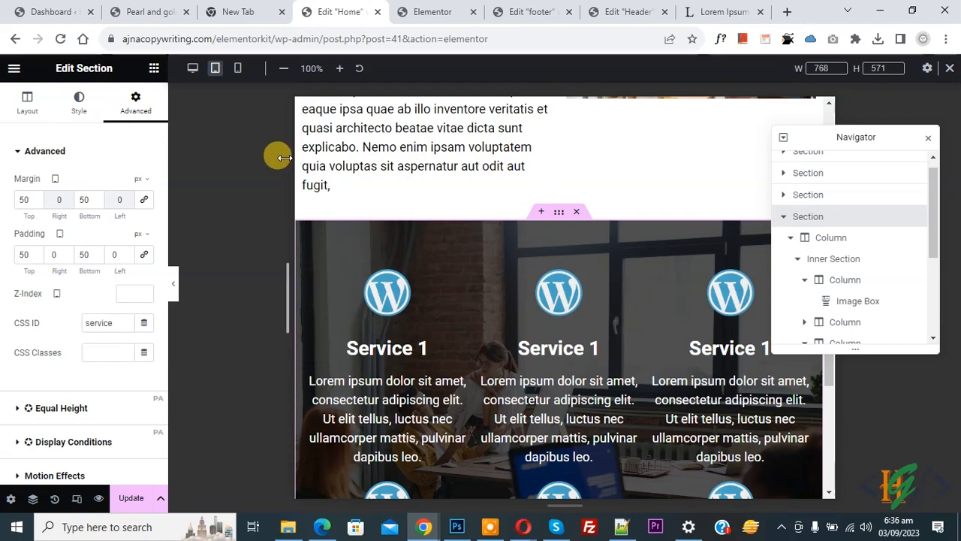
click(190, 70)
scroll(378, 240, down, 2)
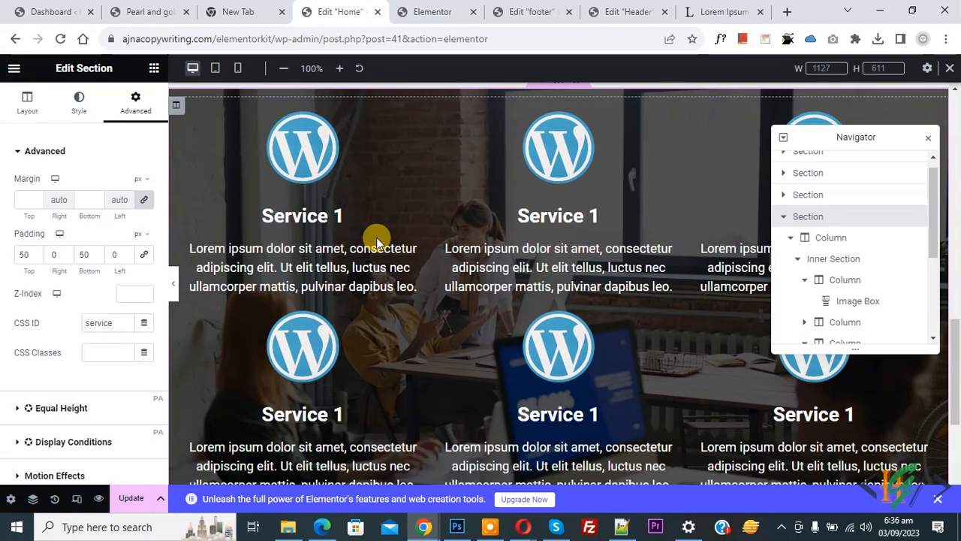
scroll(376, 239, down, 1)
scroll(428, 291, up, 1)
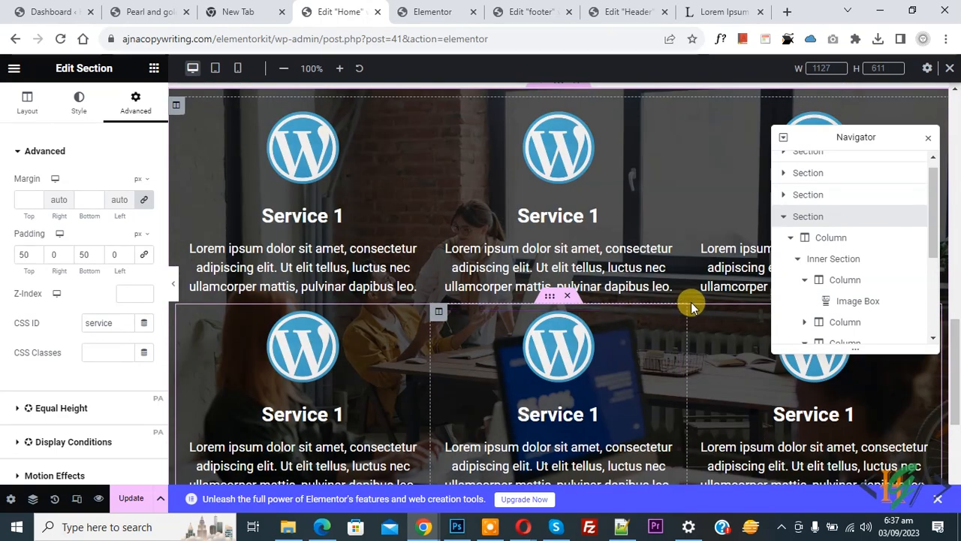
scroll(884, 273, up, 1)
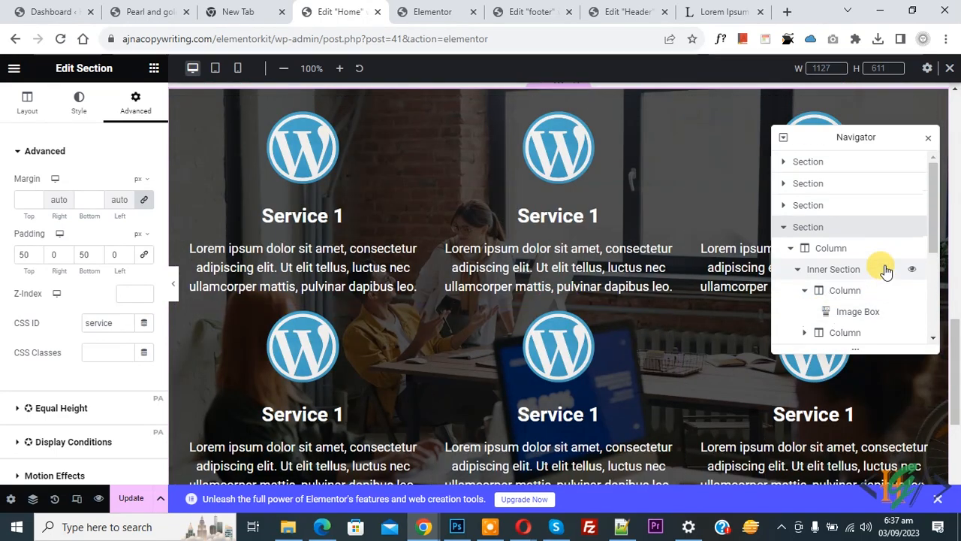
- Turn on Full Section Scroll in the Vertical Scroll widget's scroll settings
click(784, 161)
click(790, 183)
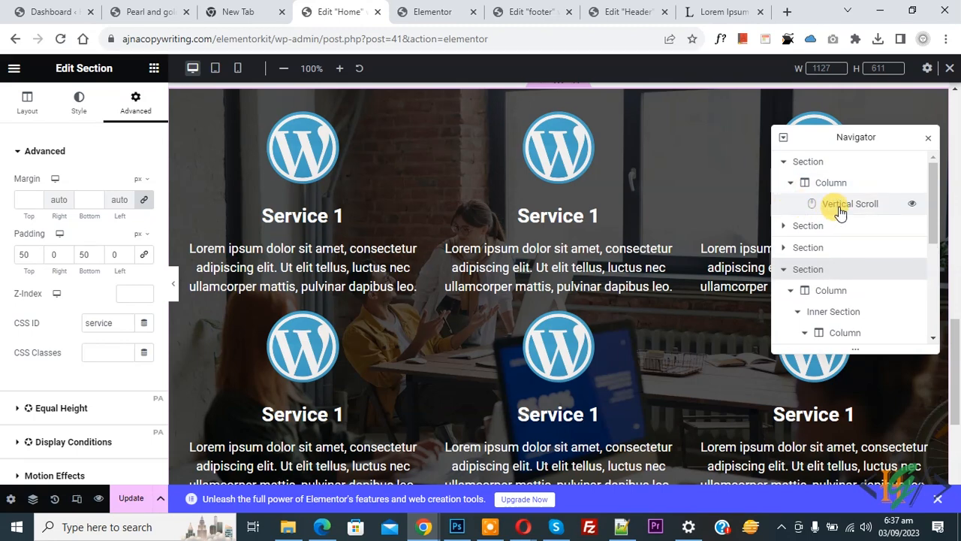
click(839, 207)
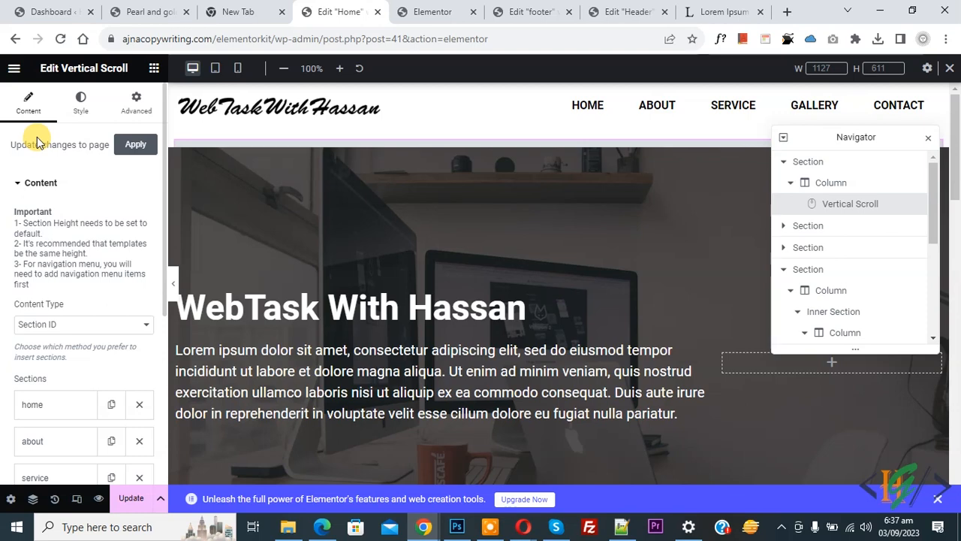
scroll(15, 226, down, 4)
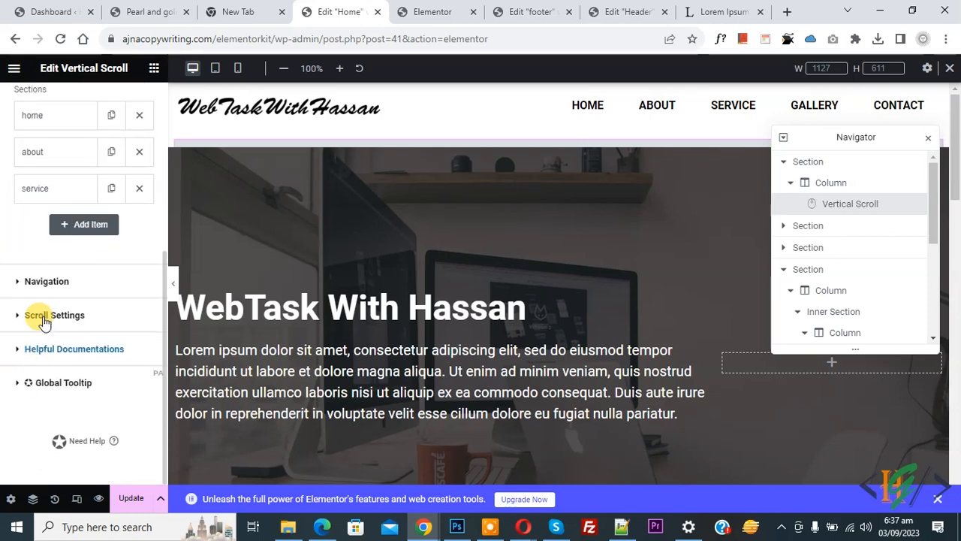
click(44, 315)
scroll(17, 350, down, 1)
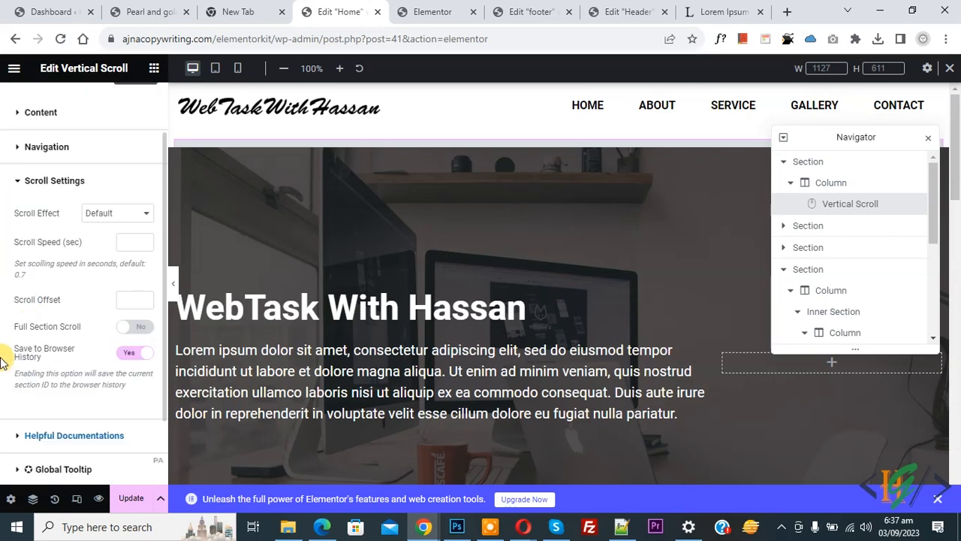
click(132, 327)
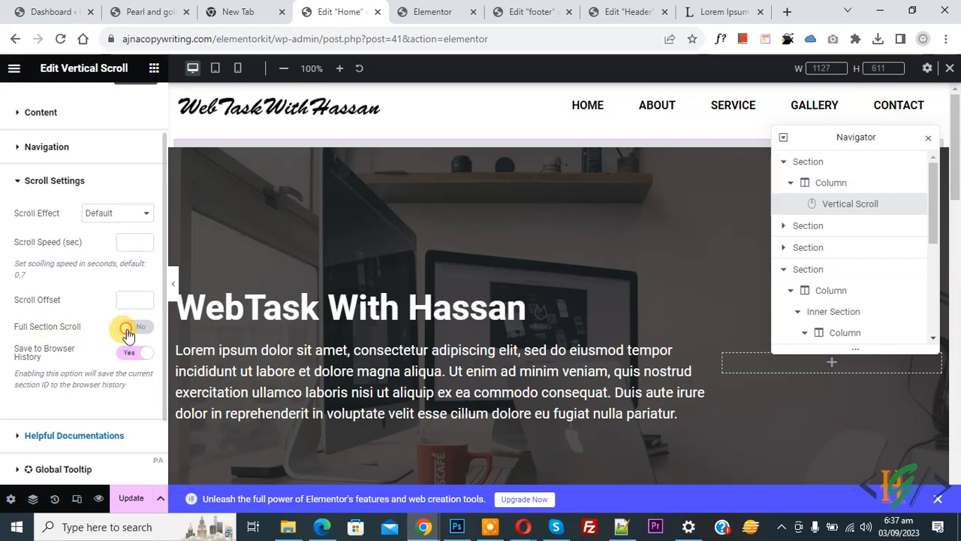
- Update the page and reload the live site to see the change
click(130, 498)
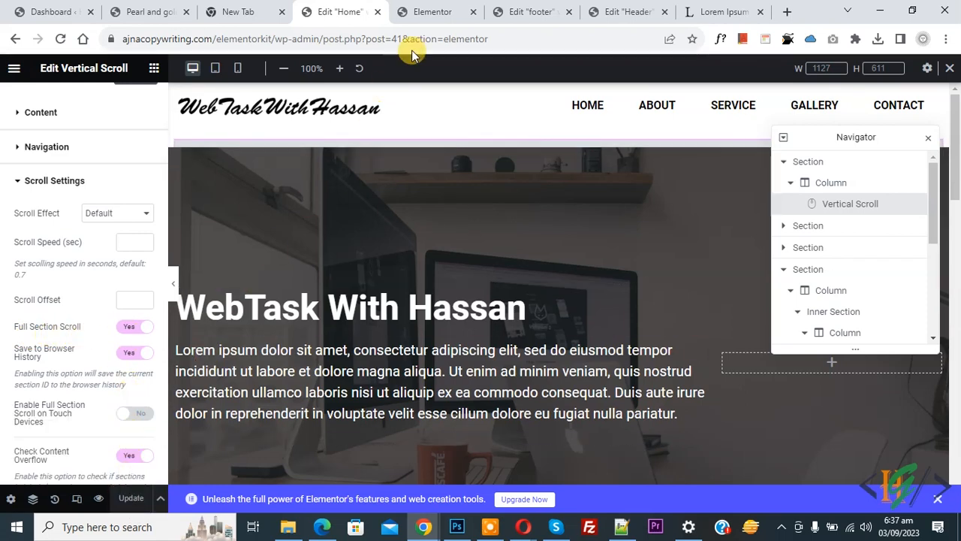
click(440, 9)
click(62, 39)
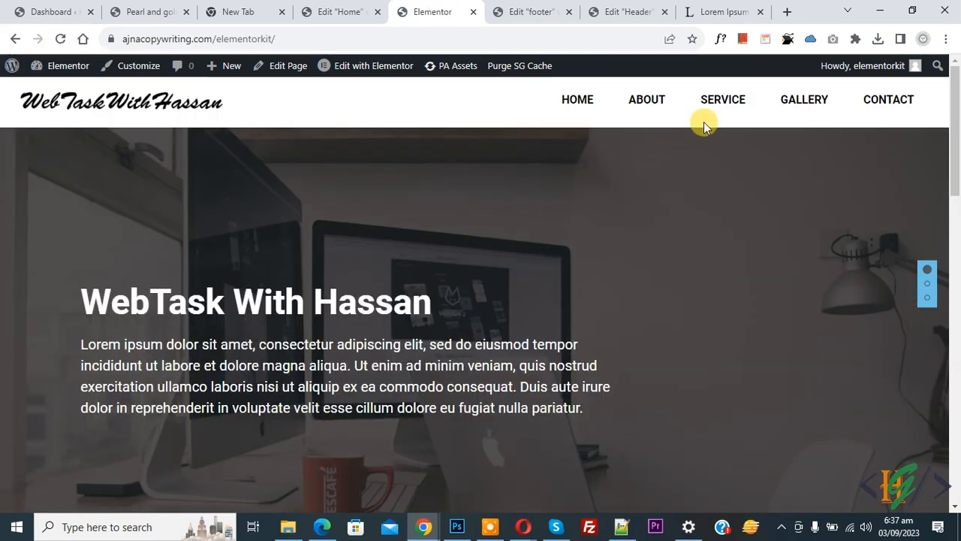
- On the live site, jump to the SERVICE section, then scroll back up to Home
click(718, 104)
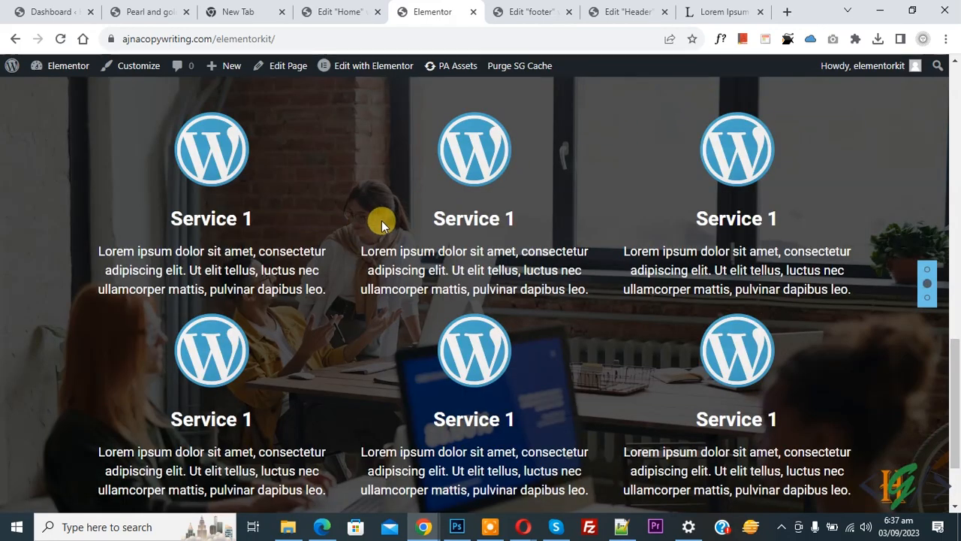
scroll(600, 289, down, 1)
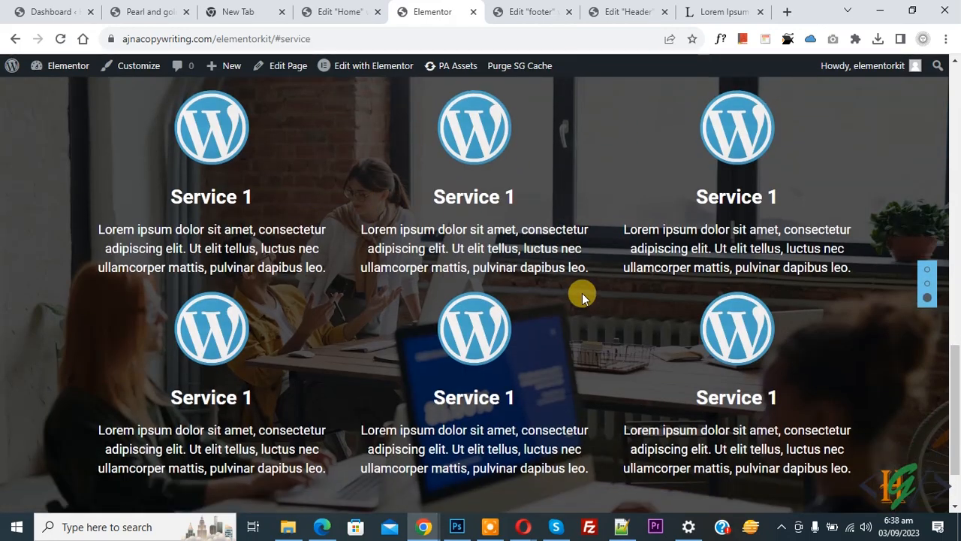
scroll(582, 295, up, 5)
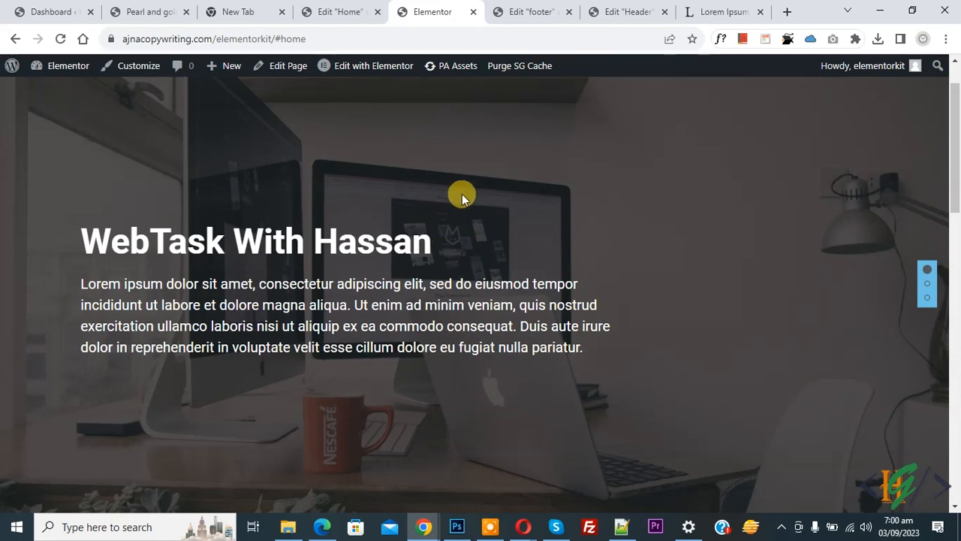
- Set Full Section Scroll back to No, update the Home page, and reload the editor
click(330, 11)
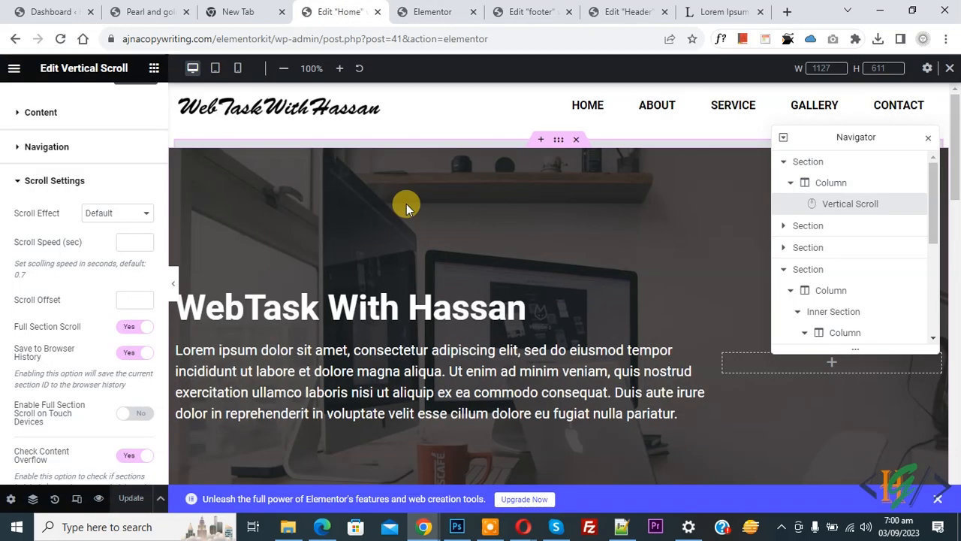
click(130, 329)
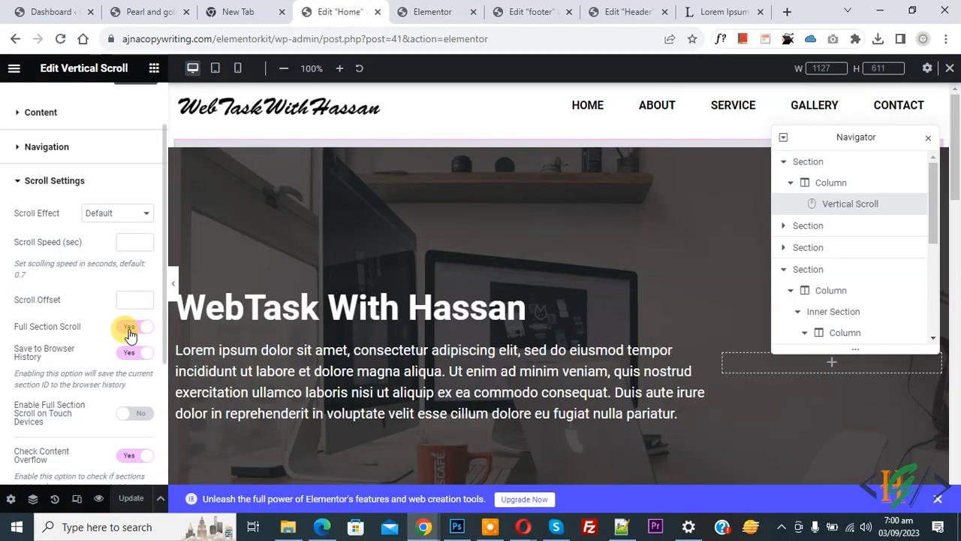
click(131, 499)
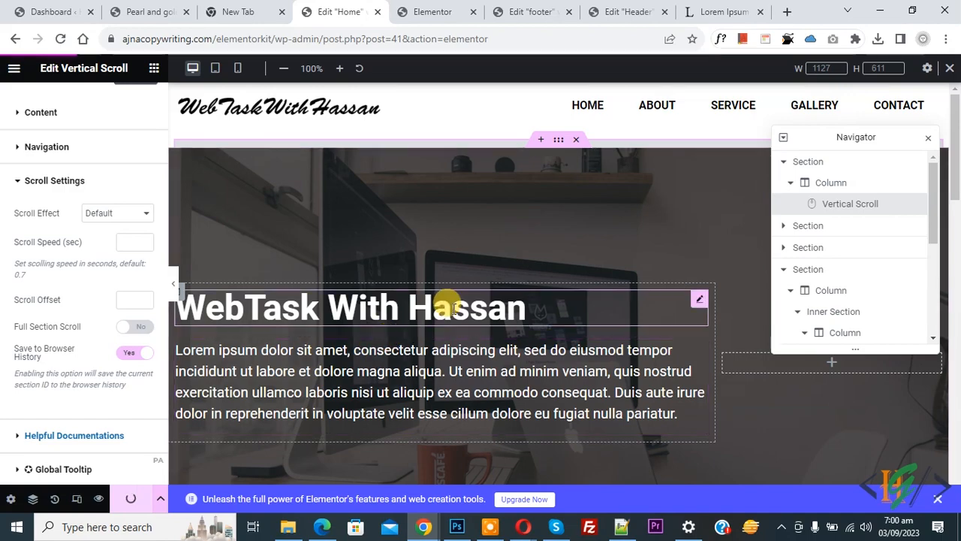
click(62, 39)
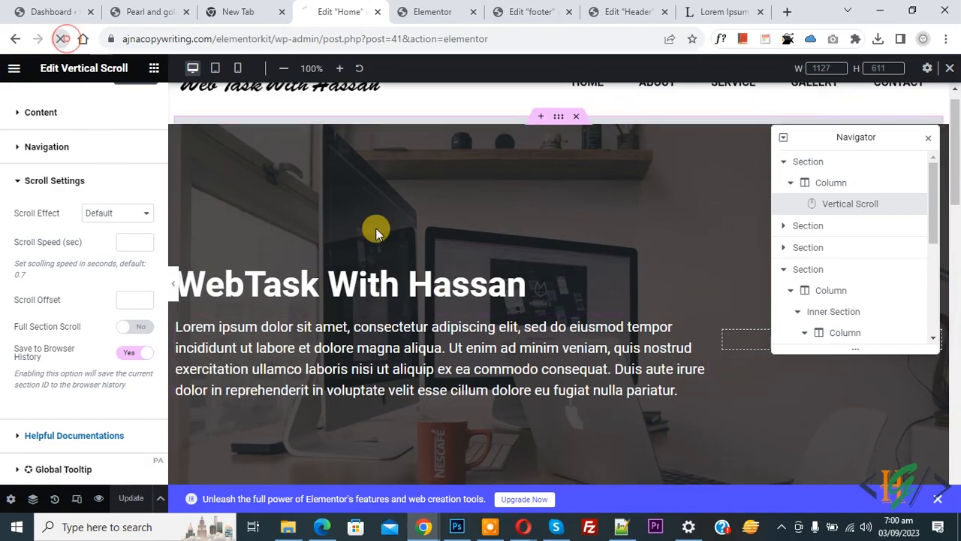
drag(955, 148, 957, 451)
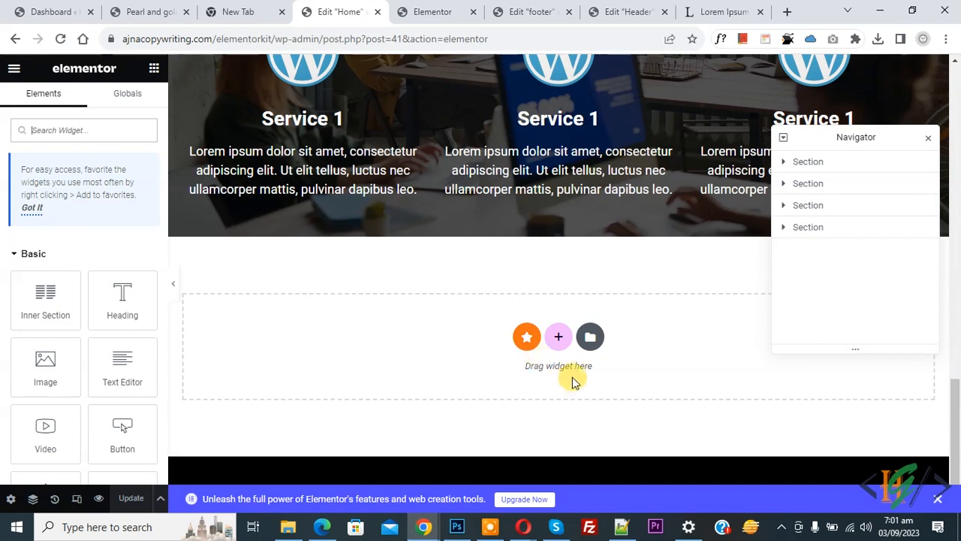
- Start a new section in the empty drop zone below the services area
click(558, 337)
scroll(345, 300, down, 1)
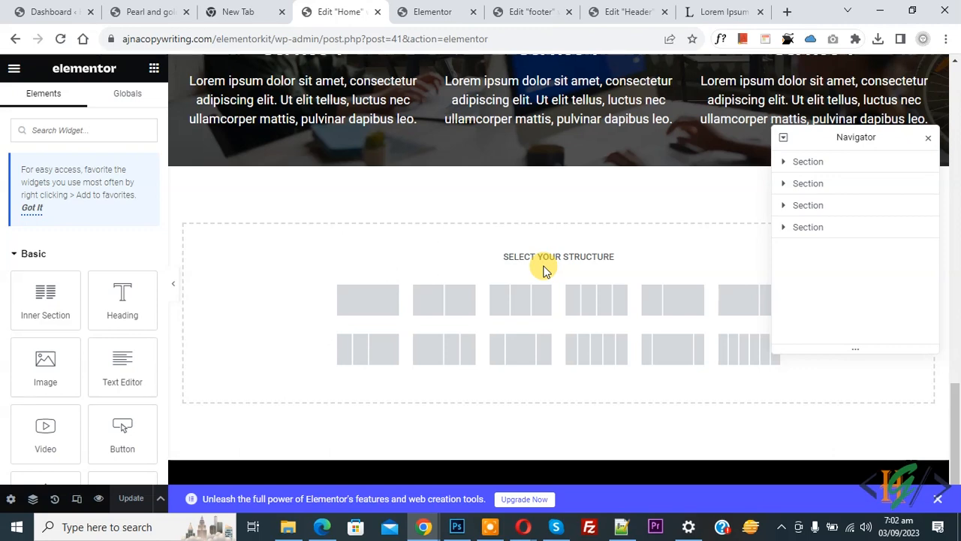
- Create a single-column section with CSS ID 'gallery' and Fit To Screen height
click(365, 308)
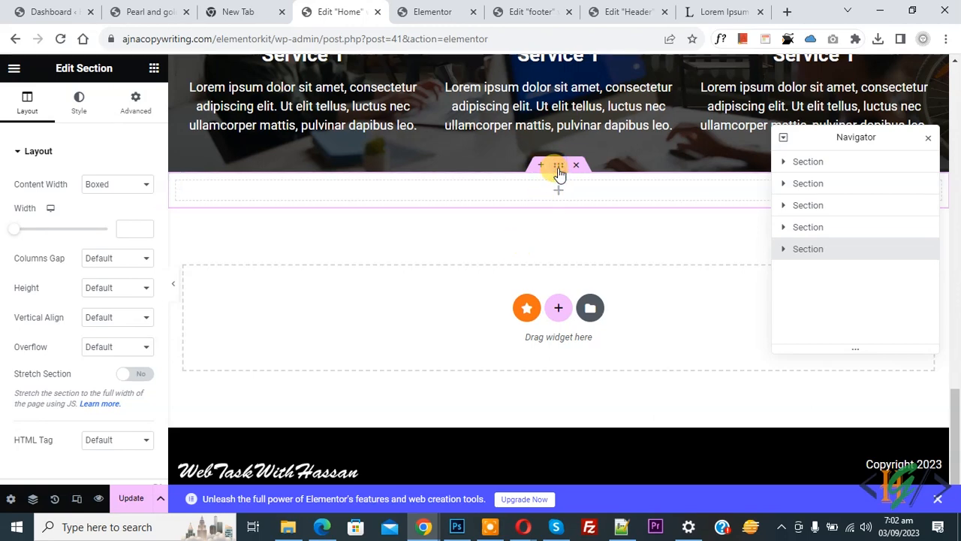
click(131, 109)
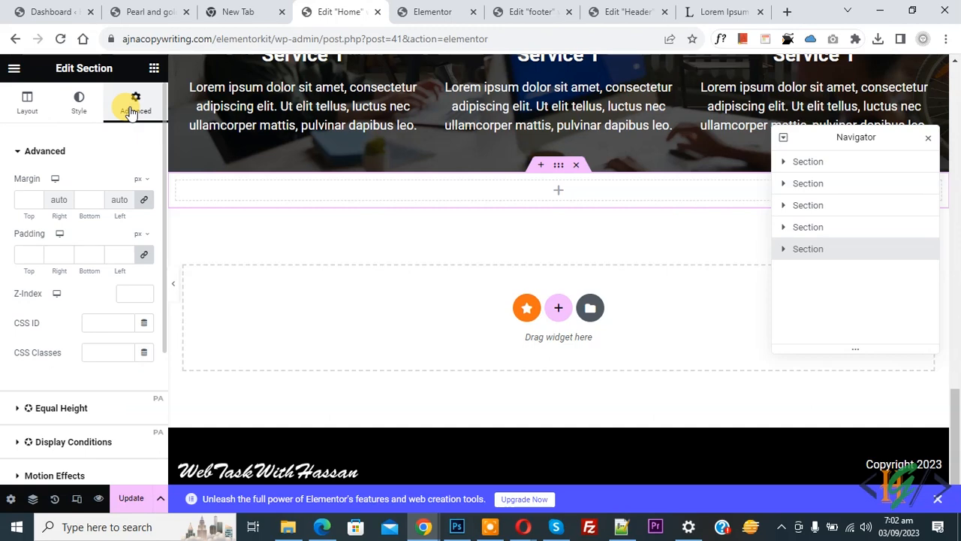
click(95, 322)
text(gallery)
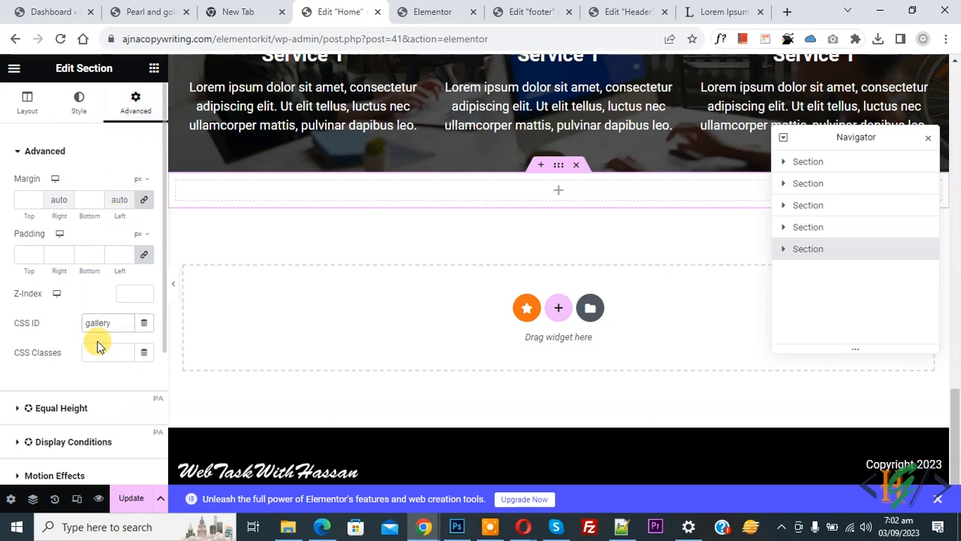
click(27, 103)
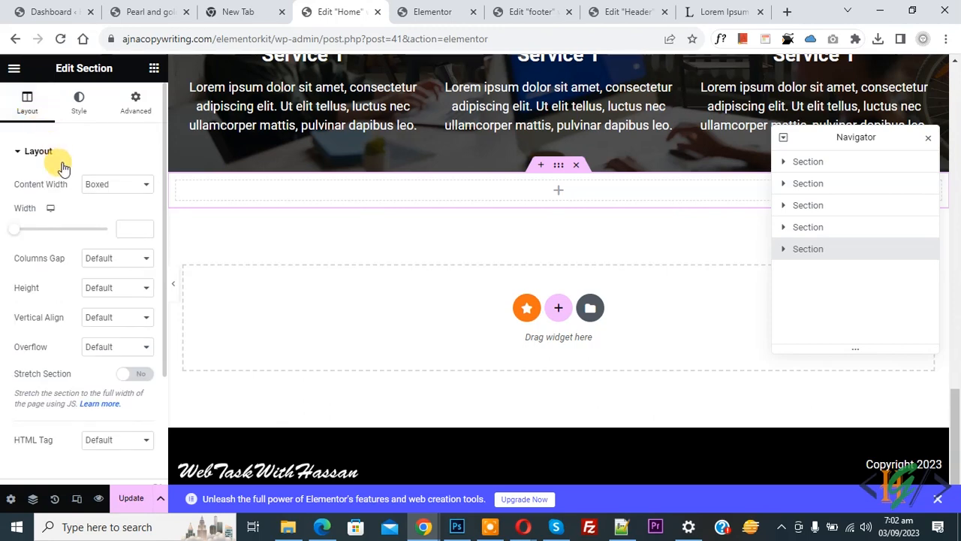
click(87, 290)
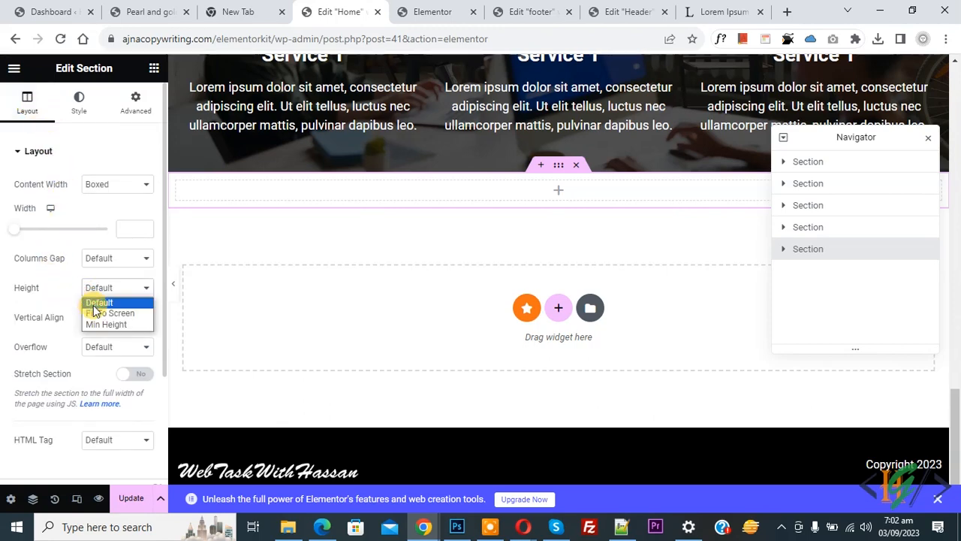
click(95, 312)
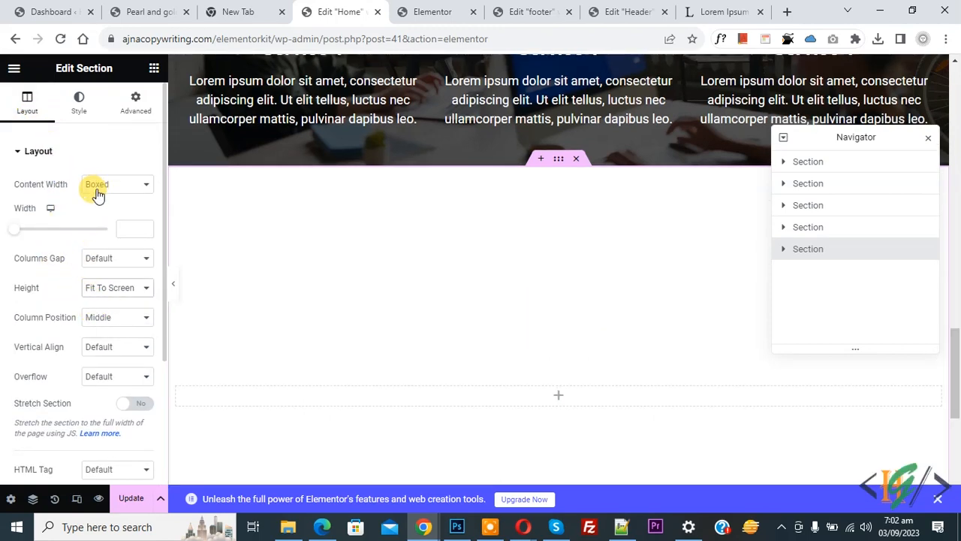
- Unlink the section's padding and set top and bottom padding to 50 px
click(135, 102)
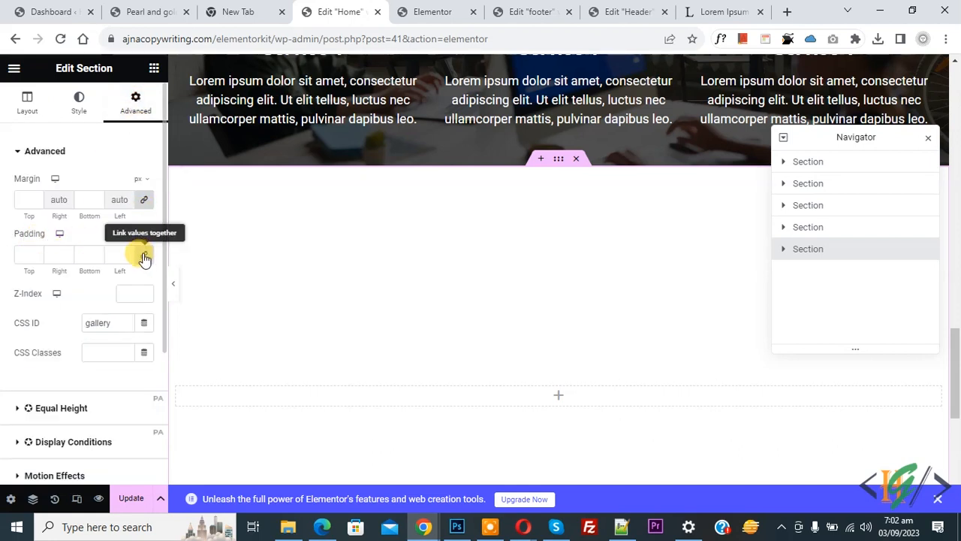
click(144, 257)
click(21, 255)
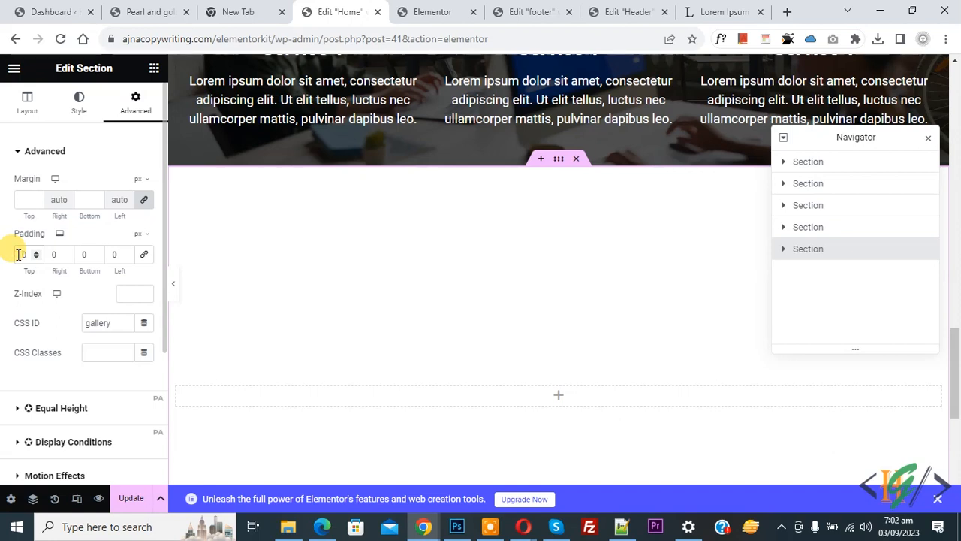
text(5)
click(78, 254)
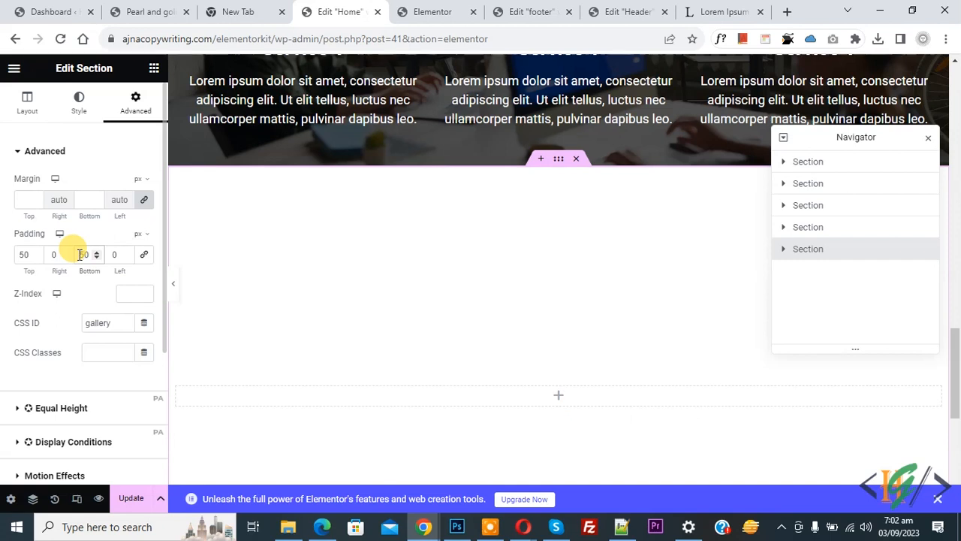
text(5)
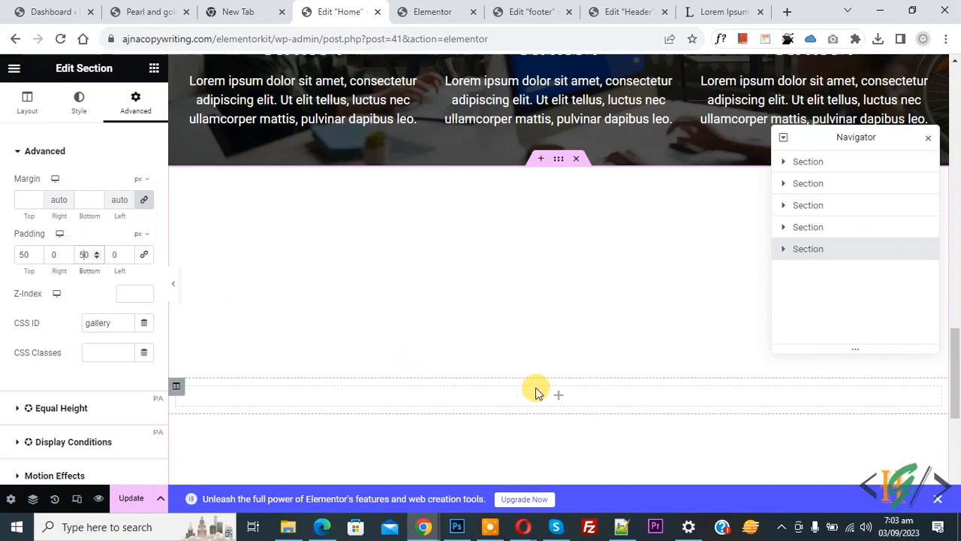
click(557, 398)
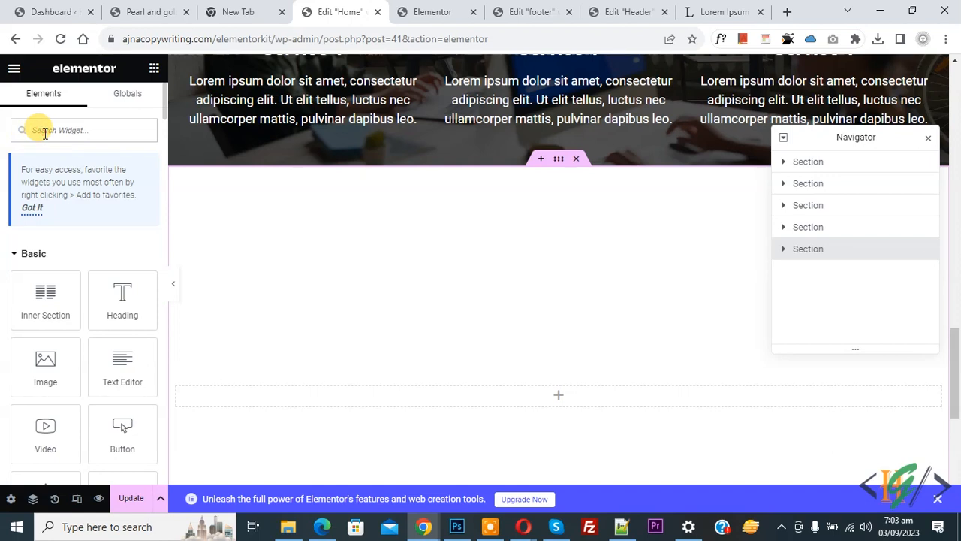
- Search the widgets for 'image' and drop a Basic Gallery into the gallery section
text(image)
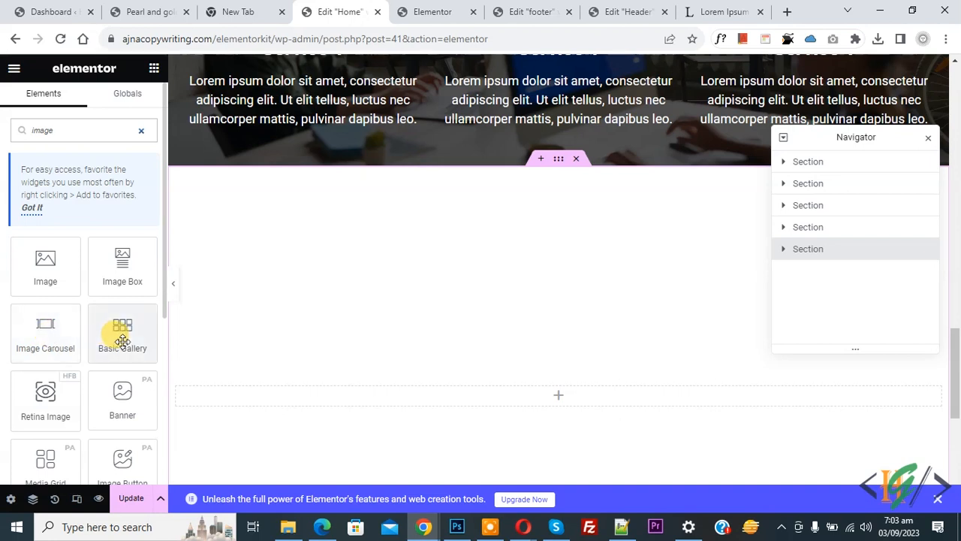
scroll(4, 311, down, 1)
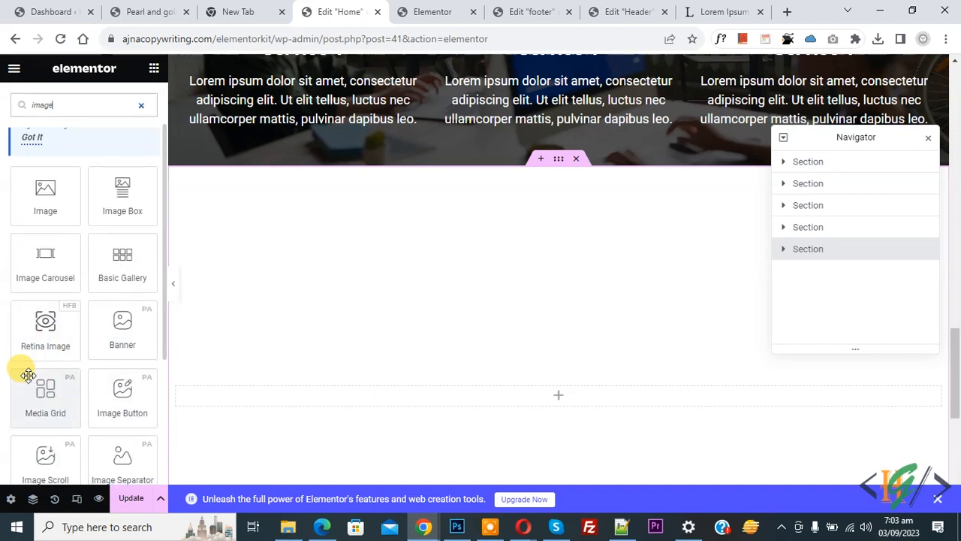
scroll(28, 376, up, 1)
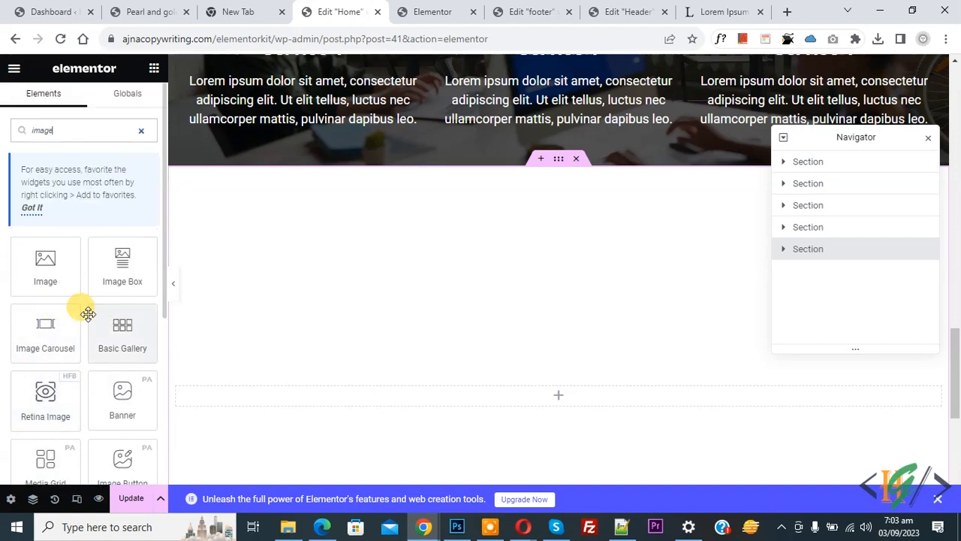
drag(117, 337, 417, 380)
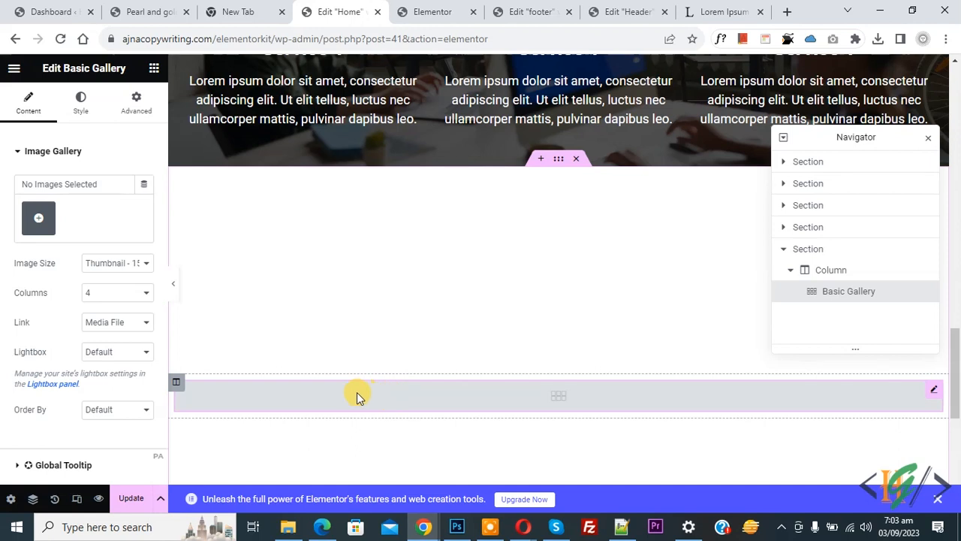
click(152, 69)
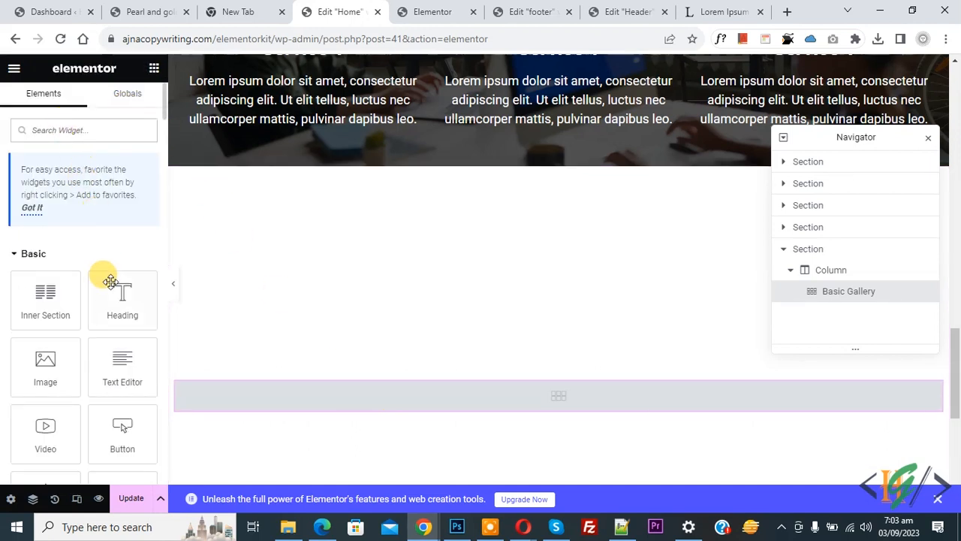
- Add a heading titled 'Gallery' above the gallery and make its text black
drag(108, 287, 480, 373)
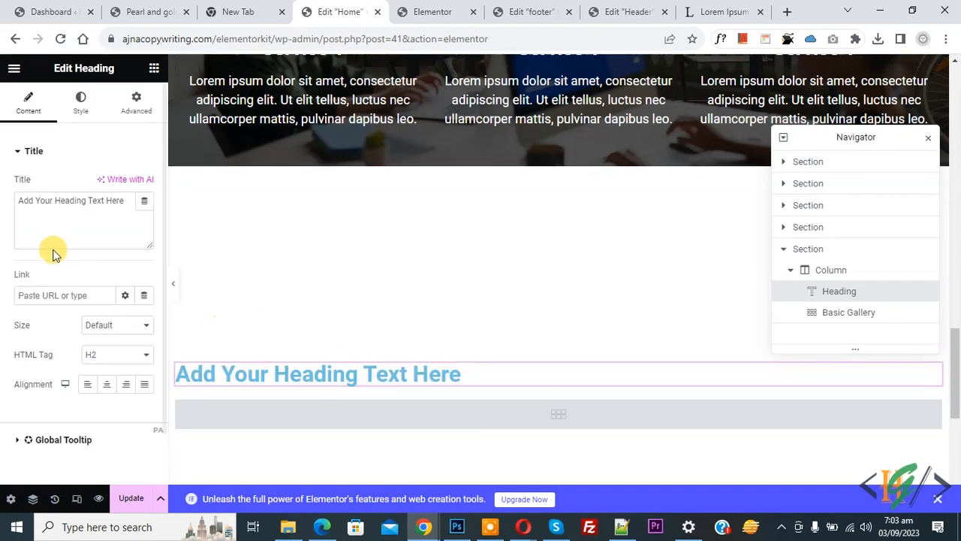
triple_click(49, 208)
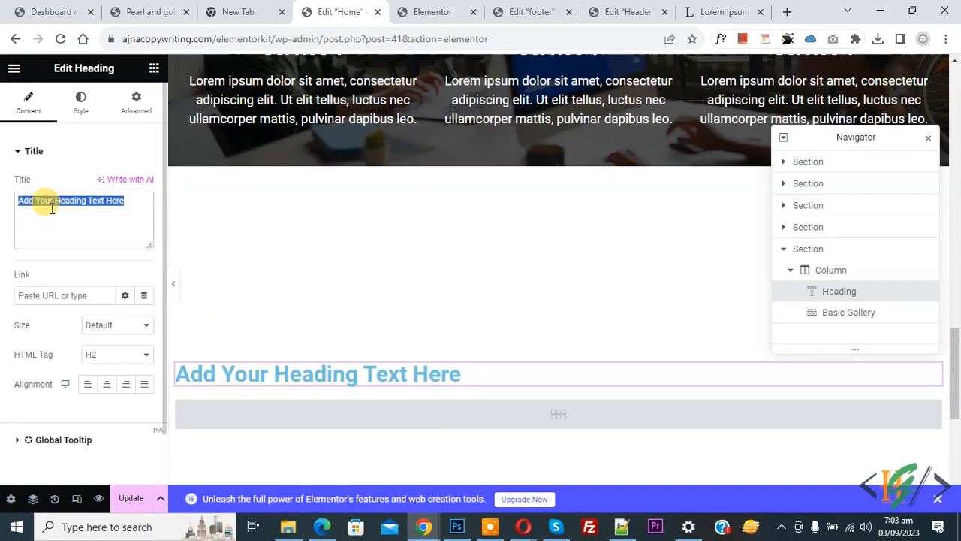
text(Gallery)
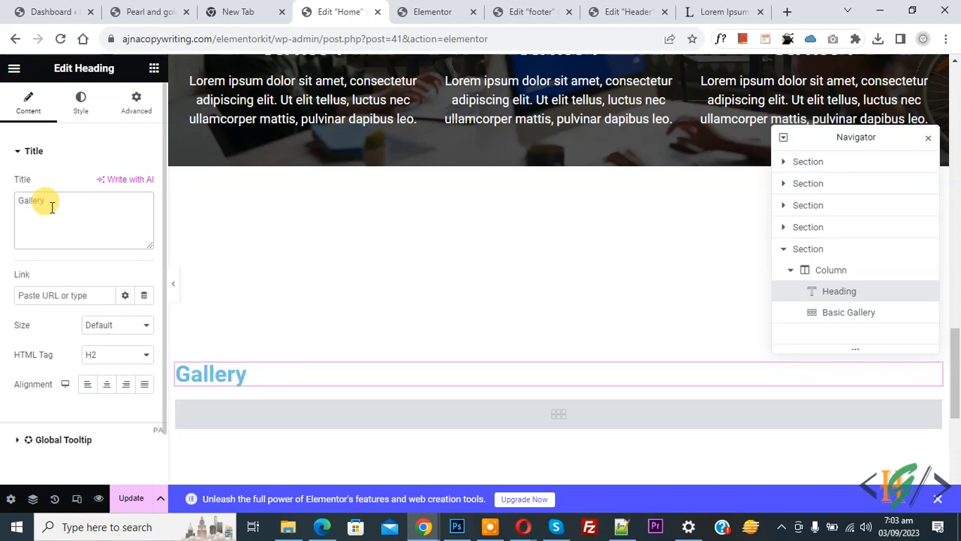
click(81, 113)
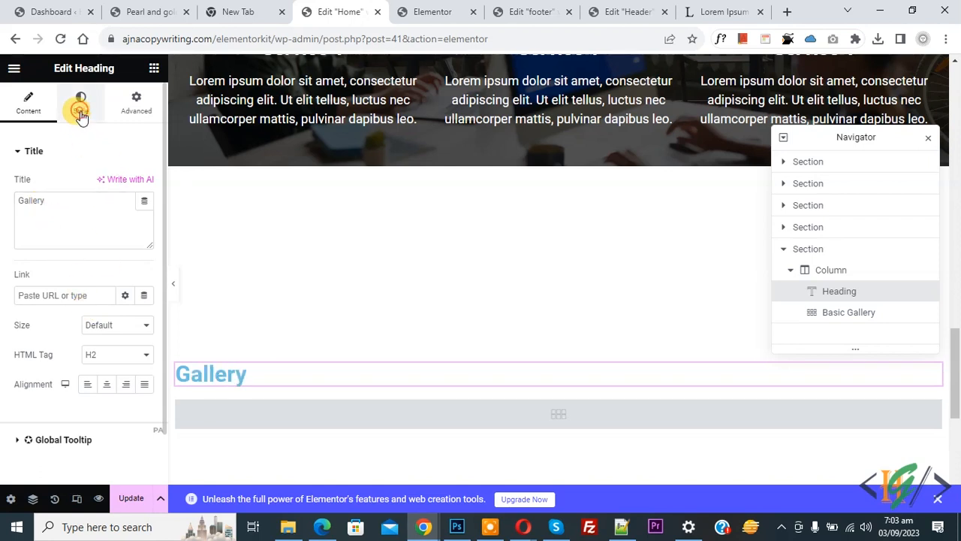
click(147, 184)
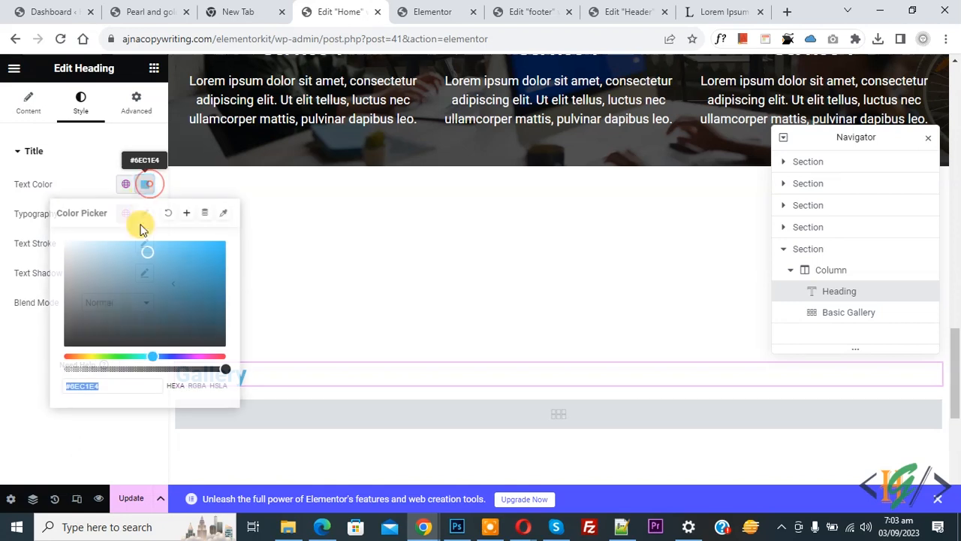
mouse_move(144, 251)
mouse_down()
mouse_move(75, 326)
mouse_move(8, 368)
mouse_up()
click(8, 369)
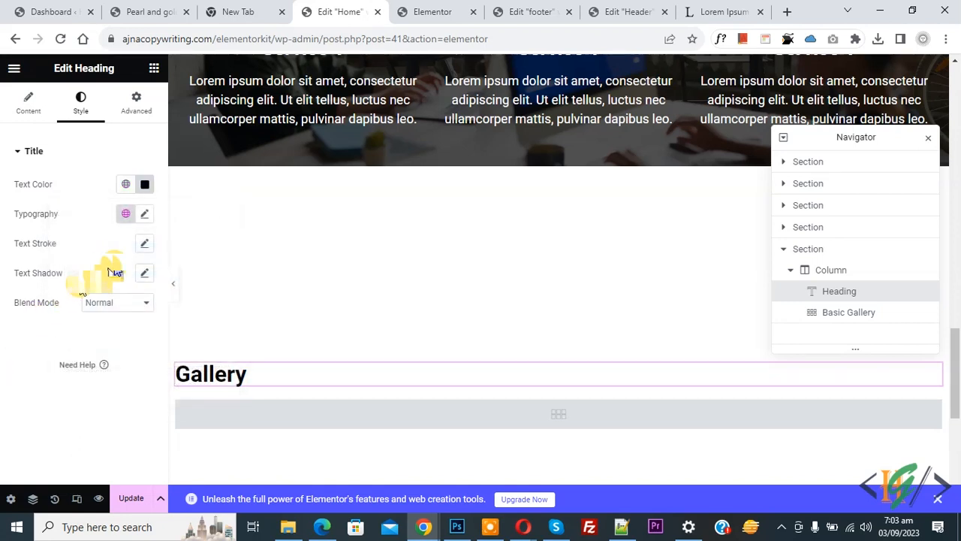
click(145, 215)
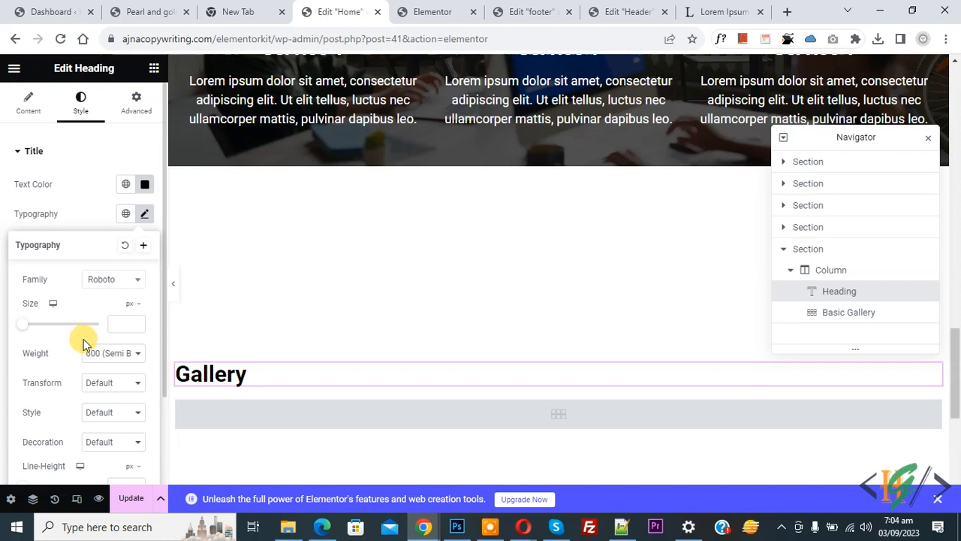
click(6, 314)
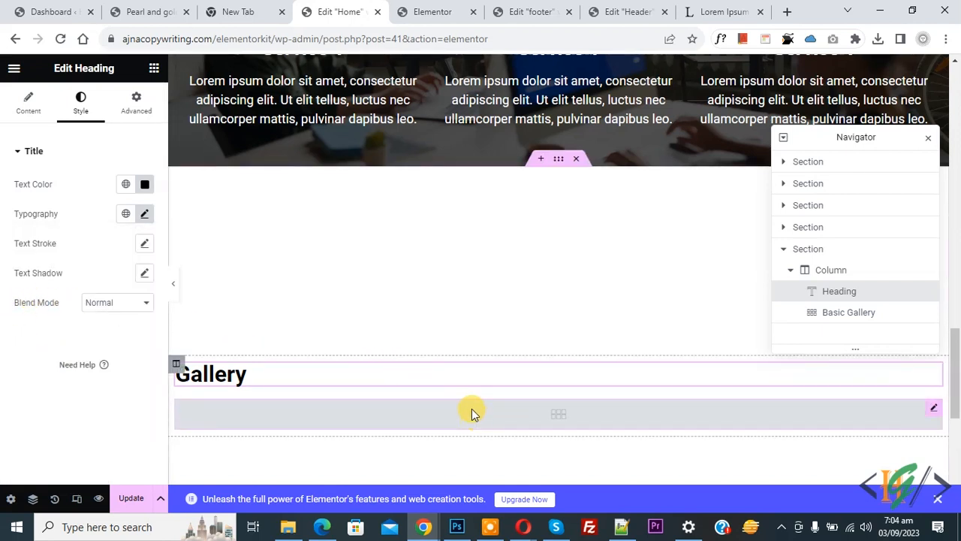
- Give the Gallery heading 20 px of bottom padding
click(509, 418)
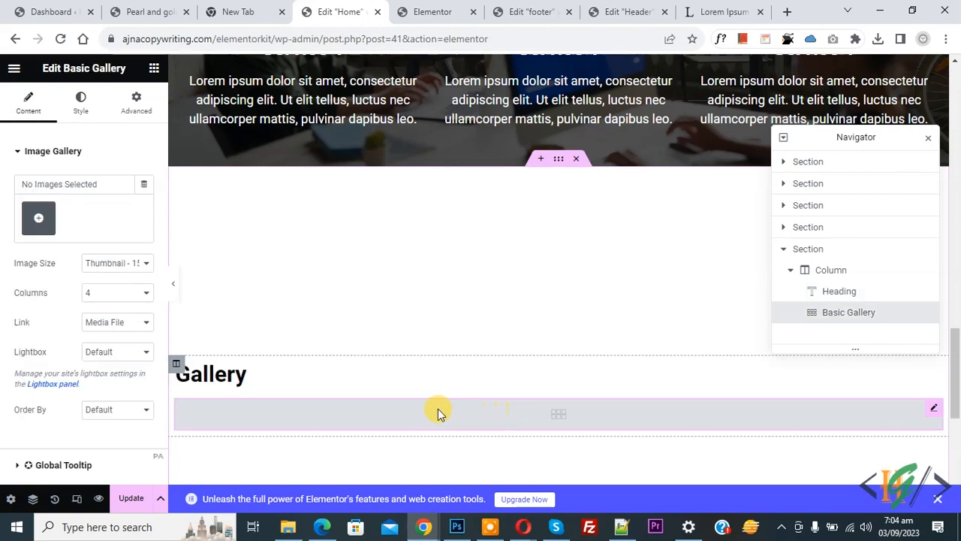
click(235, 375)
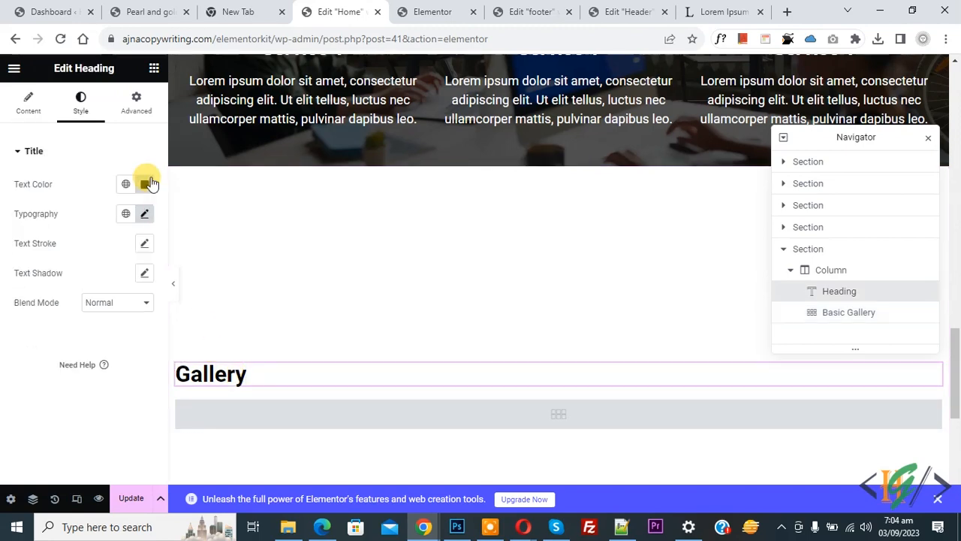
click(134, 112)
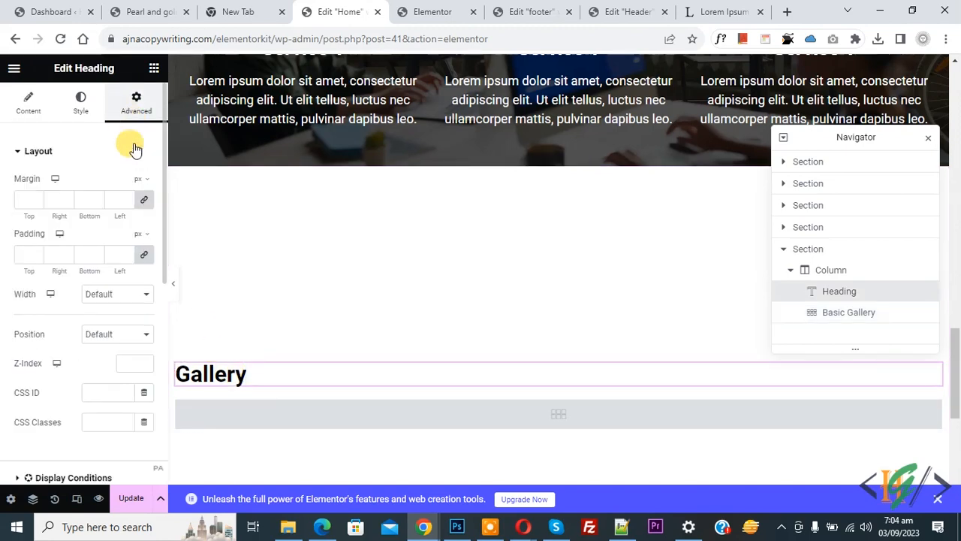
click(145, 257)
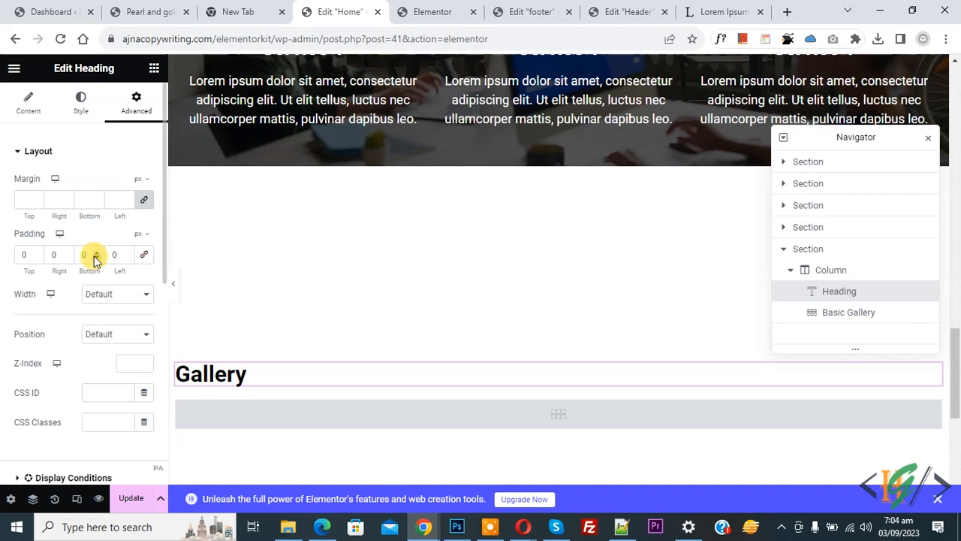
text(20)
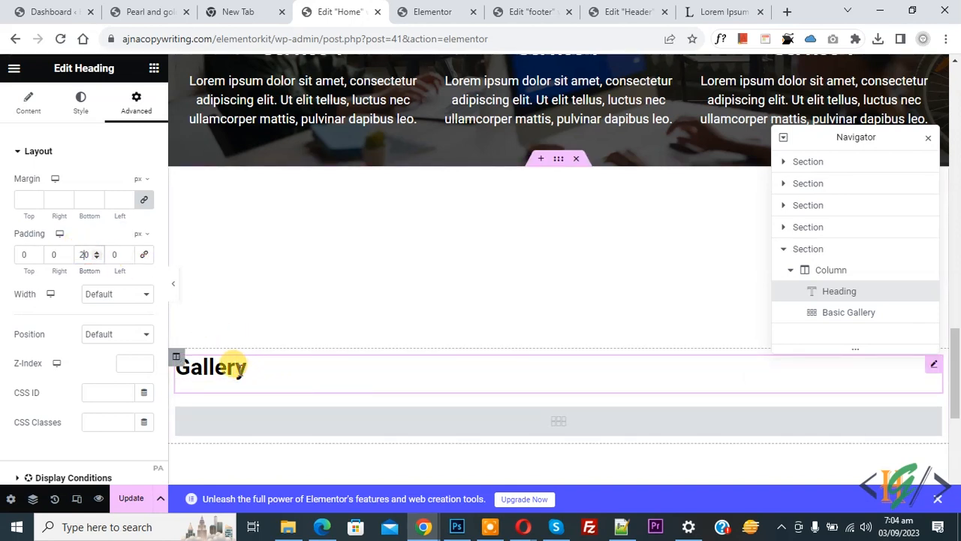
click(537, 427)
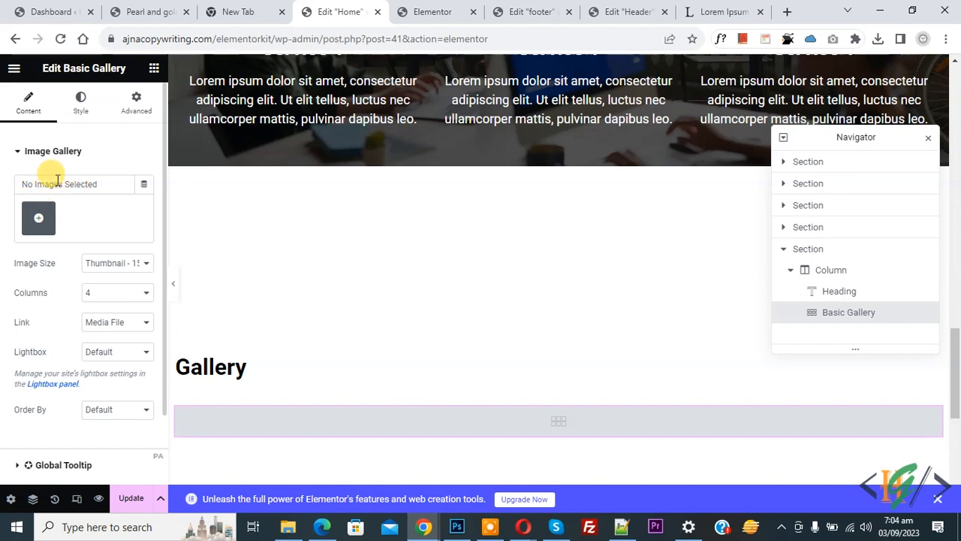
- Begin adding gallery images by uploading new files from the computer
click(39, 220)
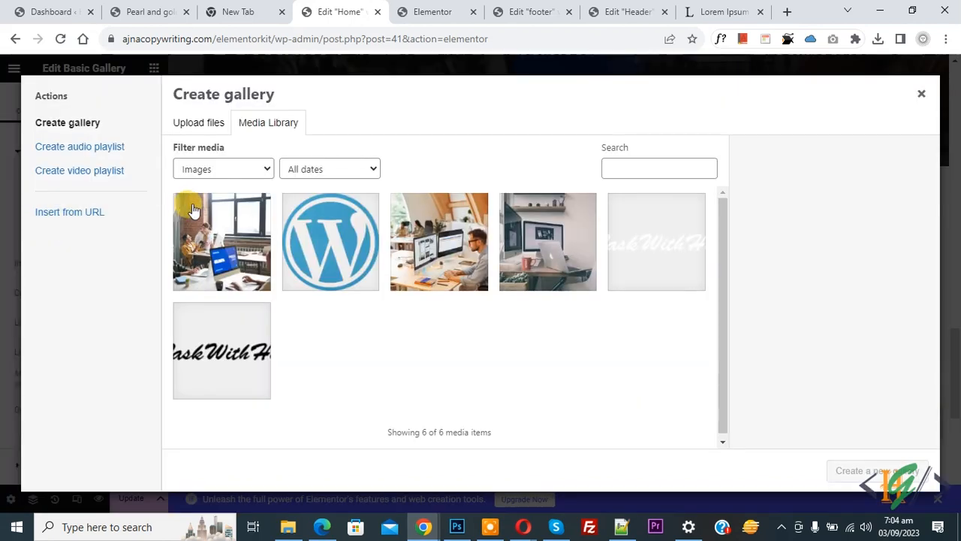
click(210, 127)
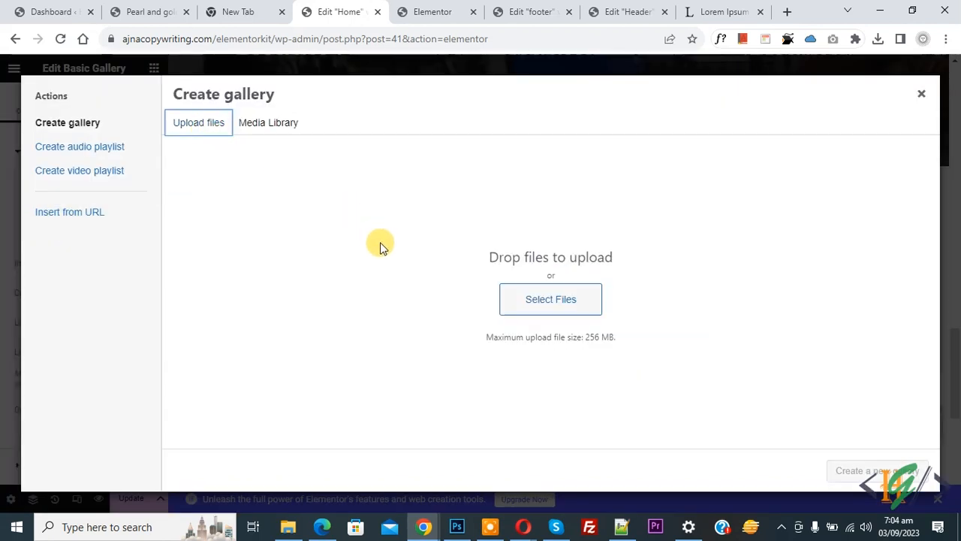
click(549, 306)
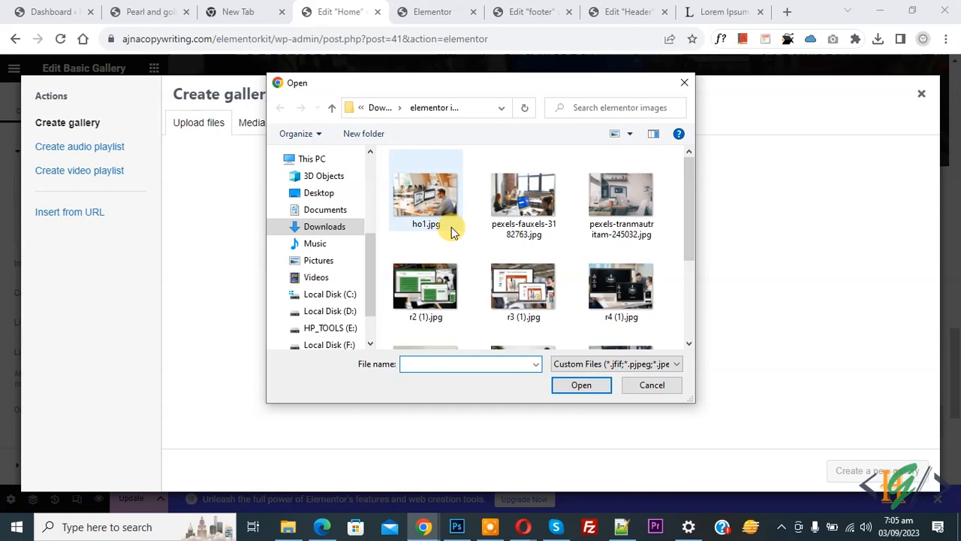
- Select r2 (1).jpg through r9 (1).jpg and upload them to the Media Library
click(410, 284)
click(522, 289)
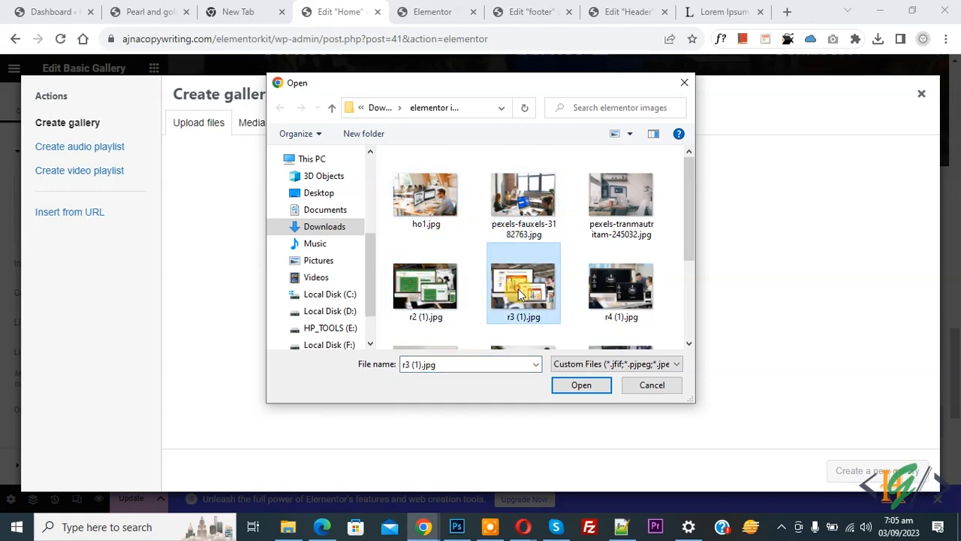
click(436, 294)
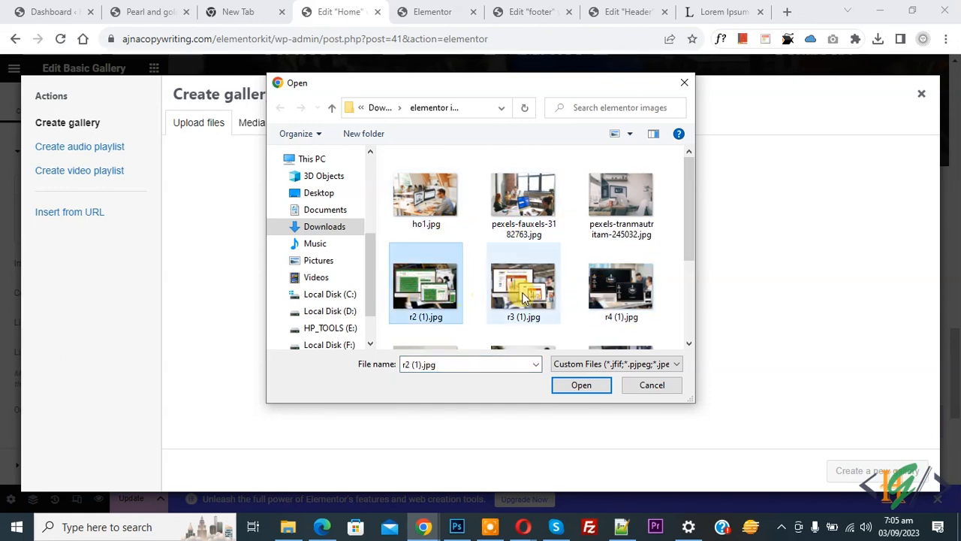
drag(686, 235, 686, 266)
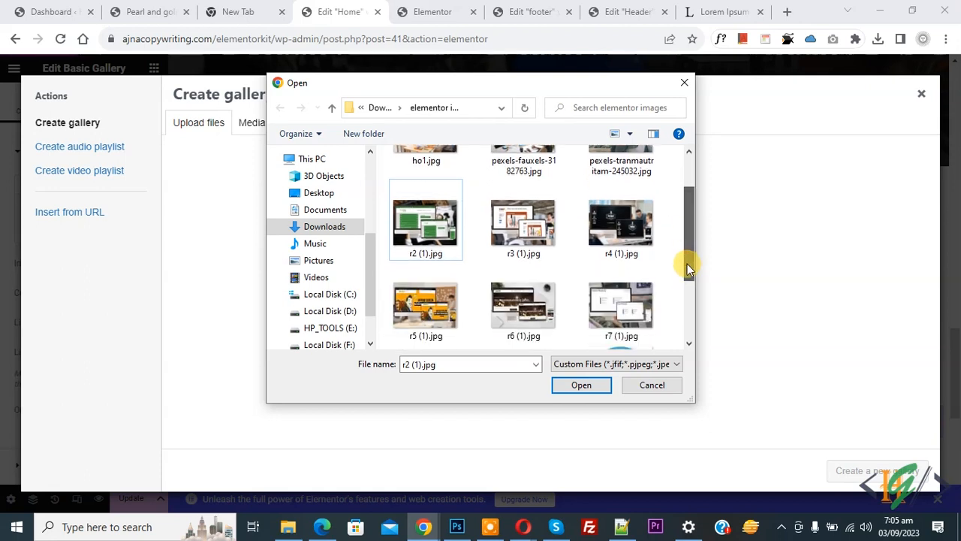
ctrl+click(527, 232)
ctrl+click(619, 246)
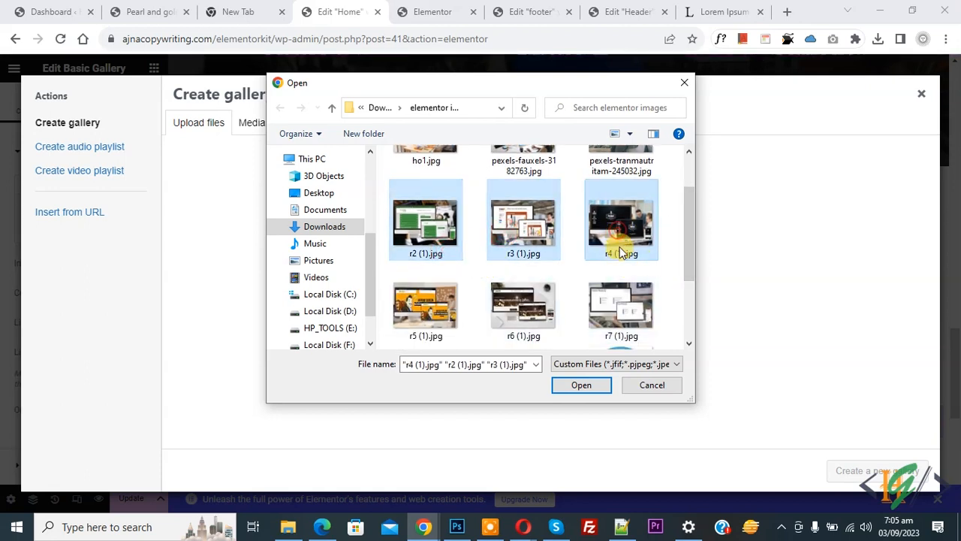
shift+click(626, 306)
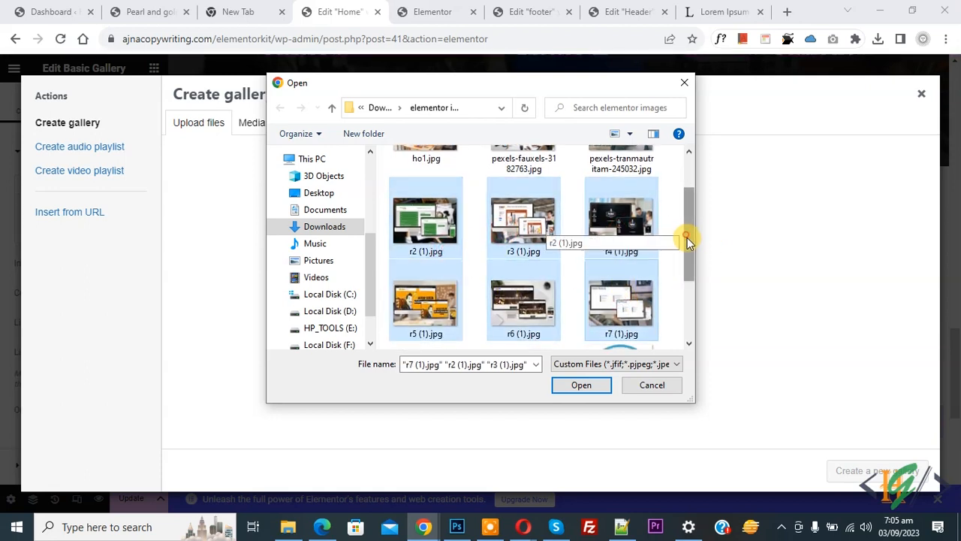
drag(686, 241, 693, 283)
shift+click(500, 289)
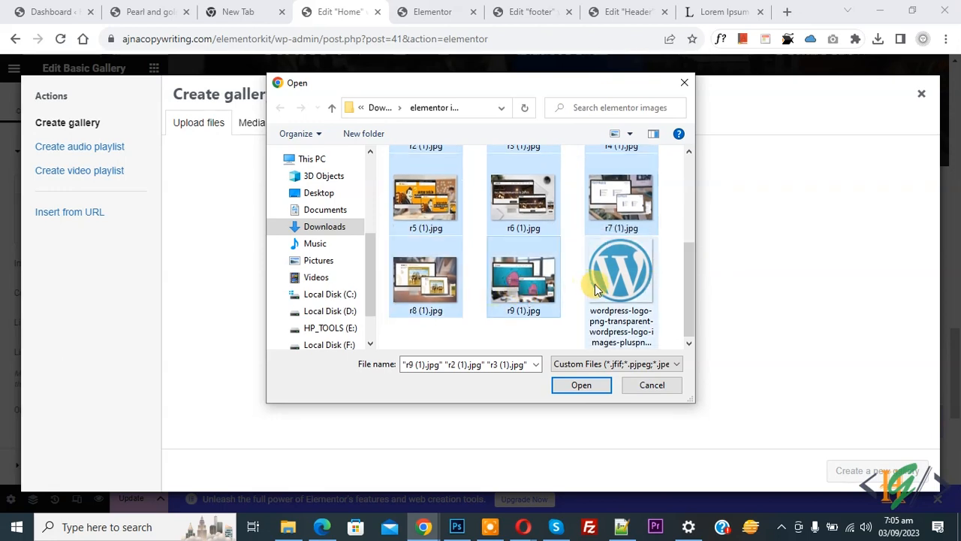
click(582, 386)
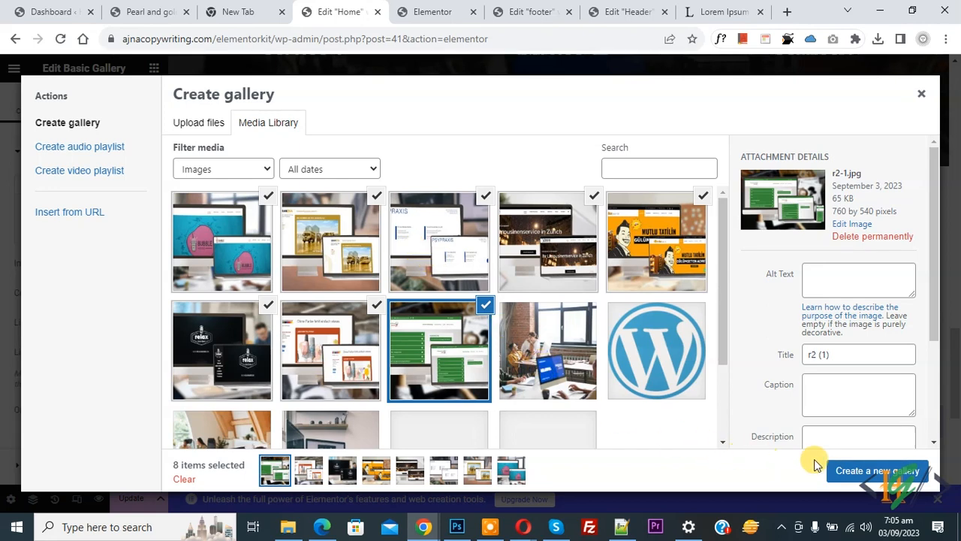
- Build a gallery from the eight images, relax barber first and savanna second, and insert it
click(877, 471)
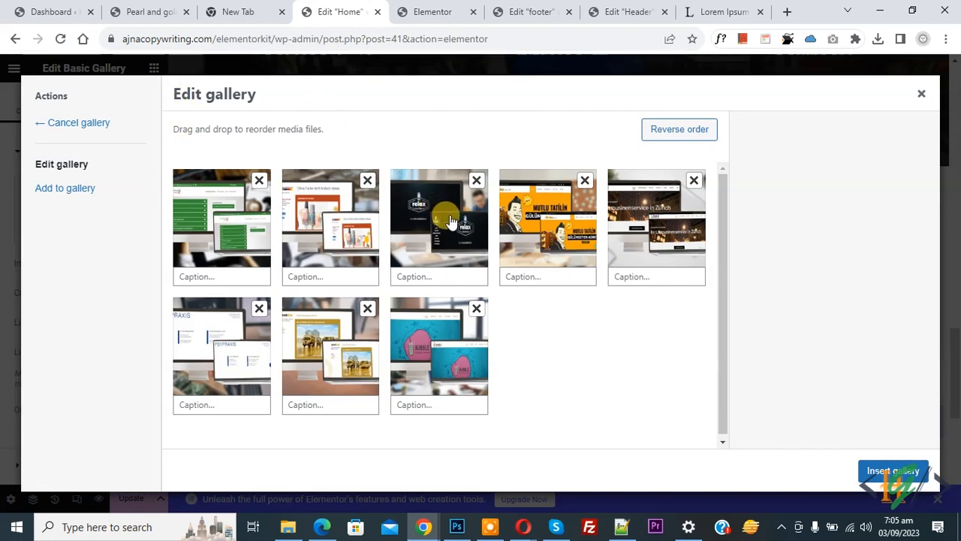
drag(451, 221, 229, 221)
drag(336, 340, 331, 226)
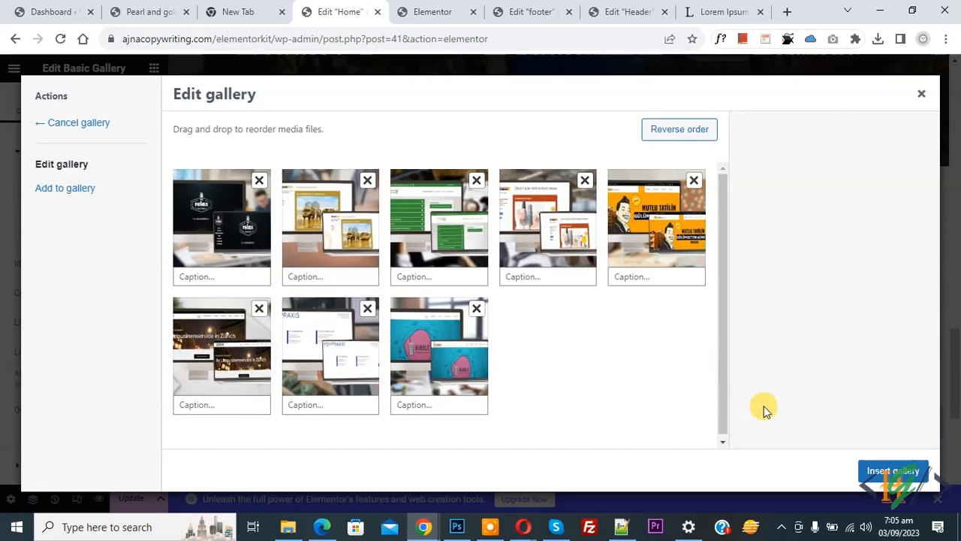
click(893, 470)
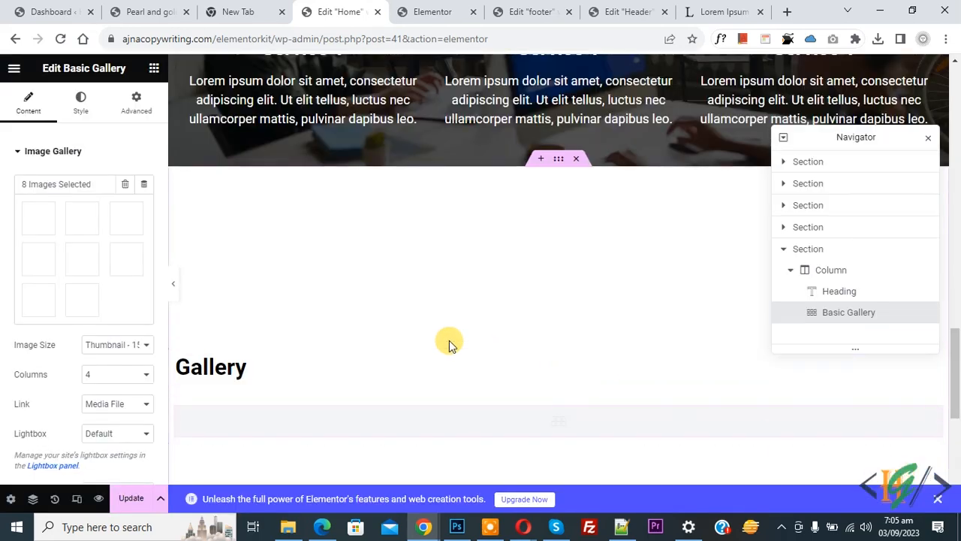
- Set the gallery Image Size to Full and Columns to 4
scroll(428, 315, down, 1)
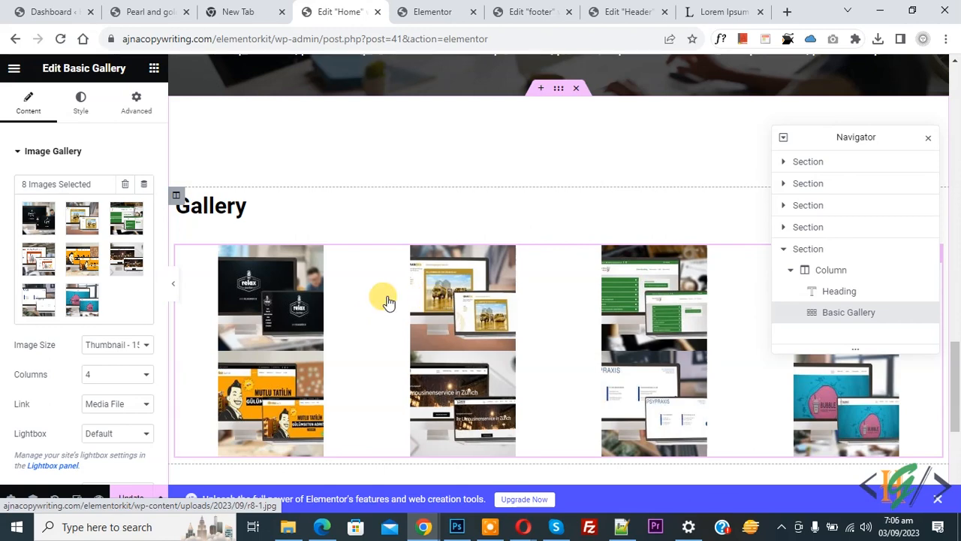
click(101, 345)
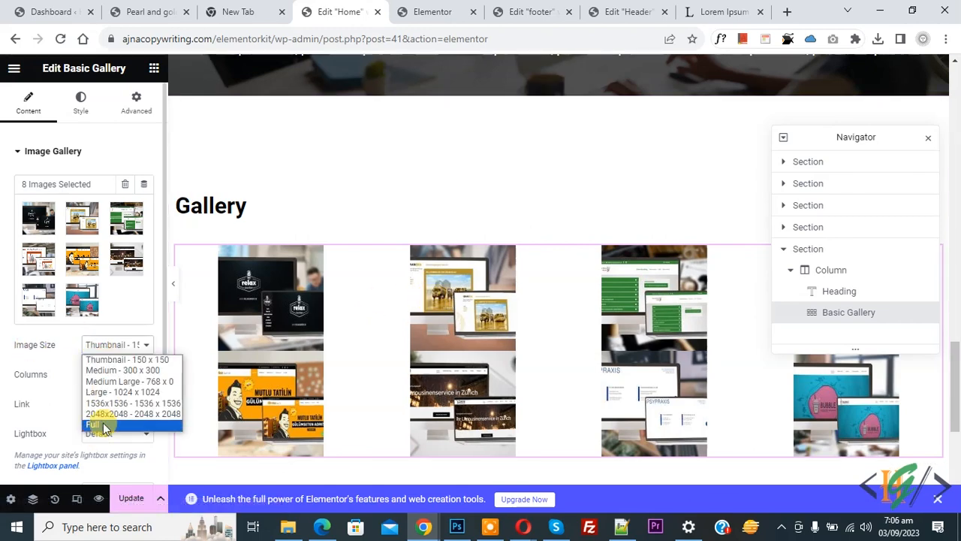
click(104, 425)
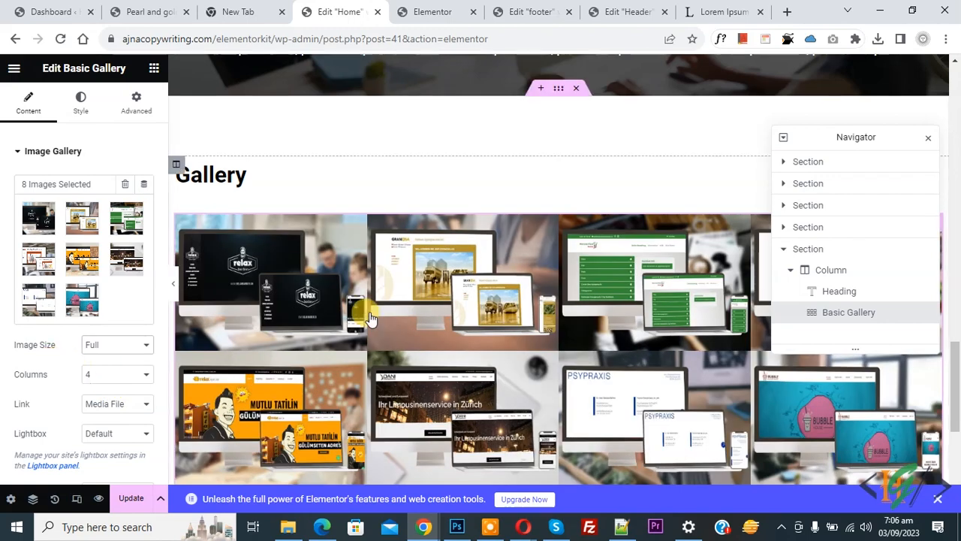
scroll(11, 297, down, 1)
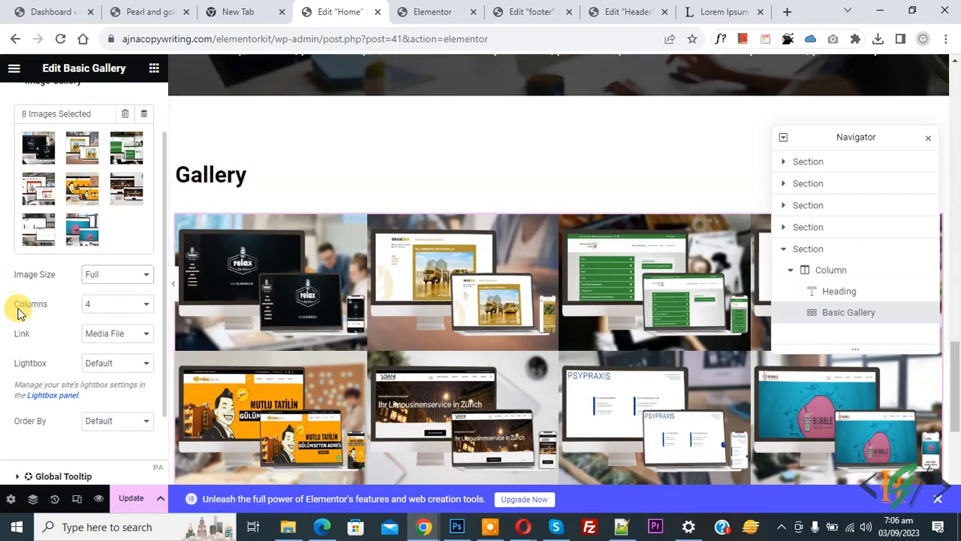
click(92, 304)
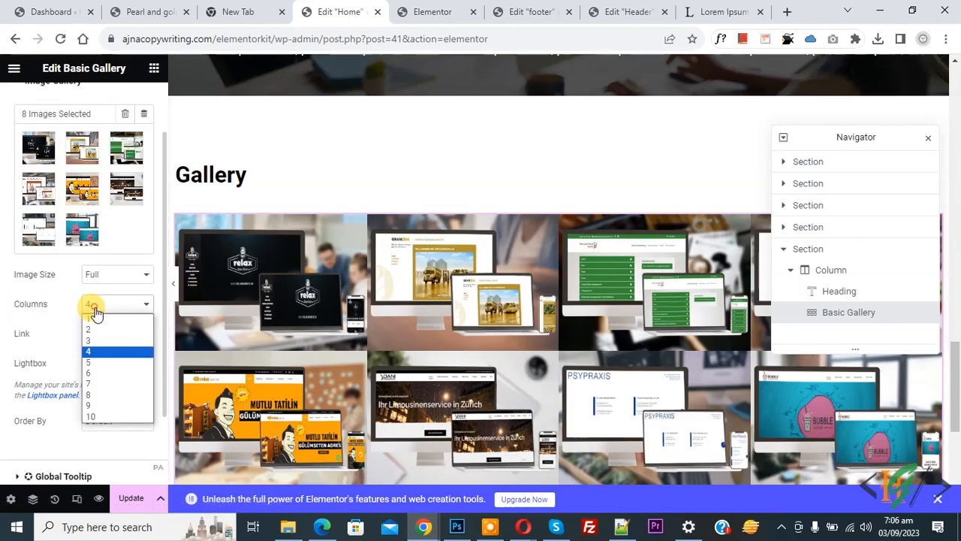
click(94, 372)
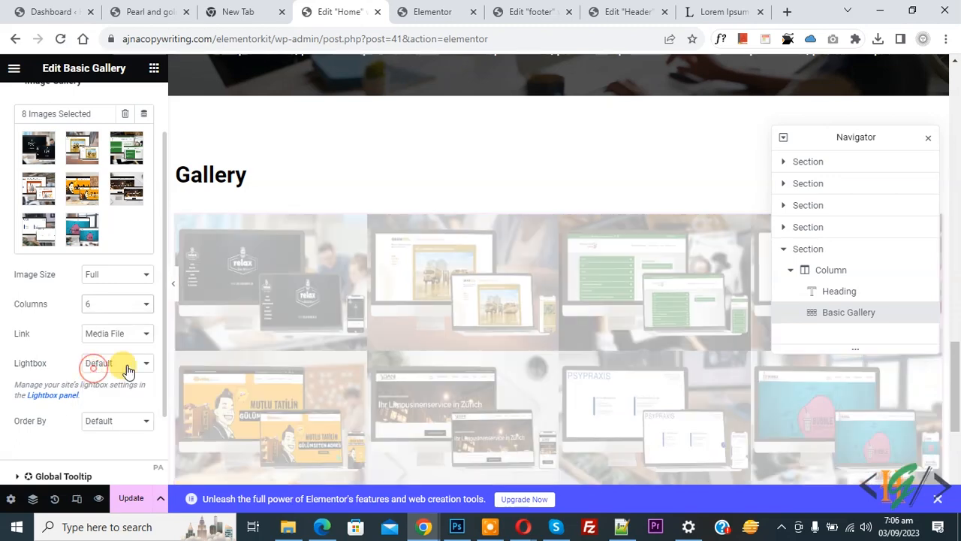
click(105, 304)
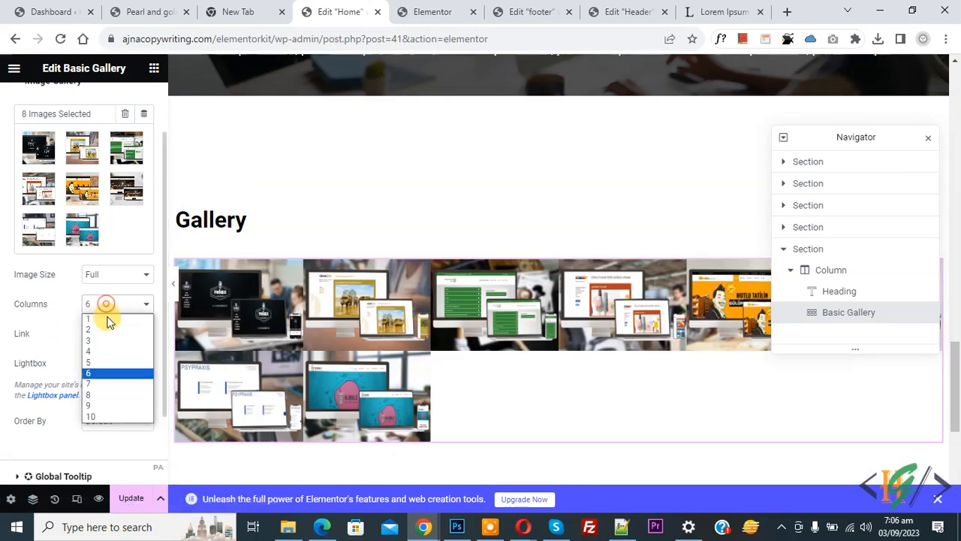
click(90, 351)
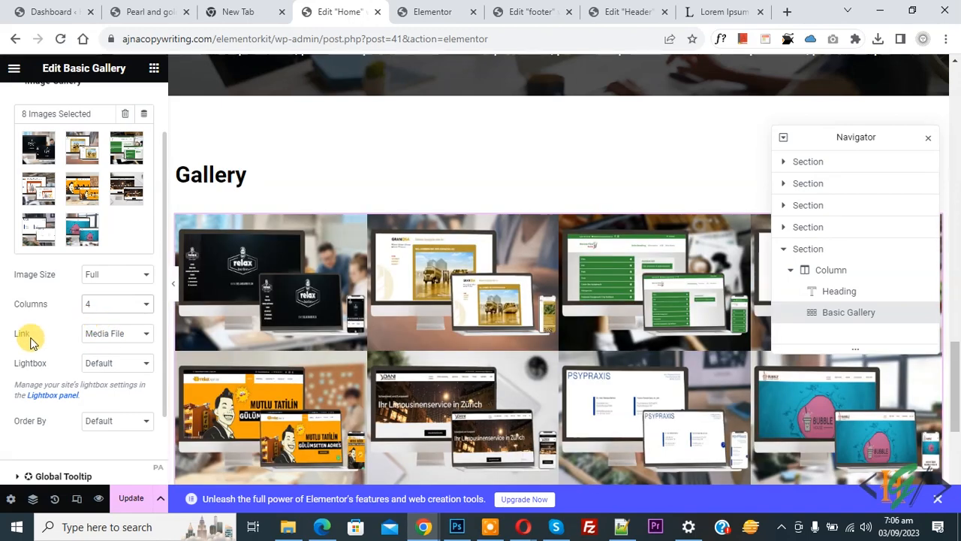
- Link gallery images to the Media File and set Lightbox to Yes
click(109, 334)
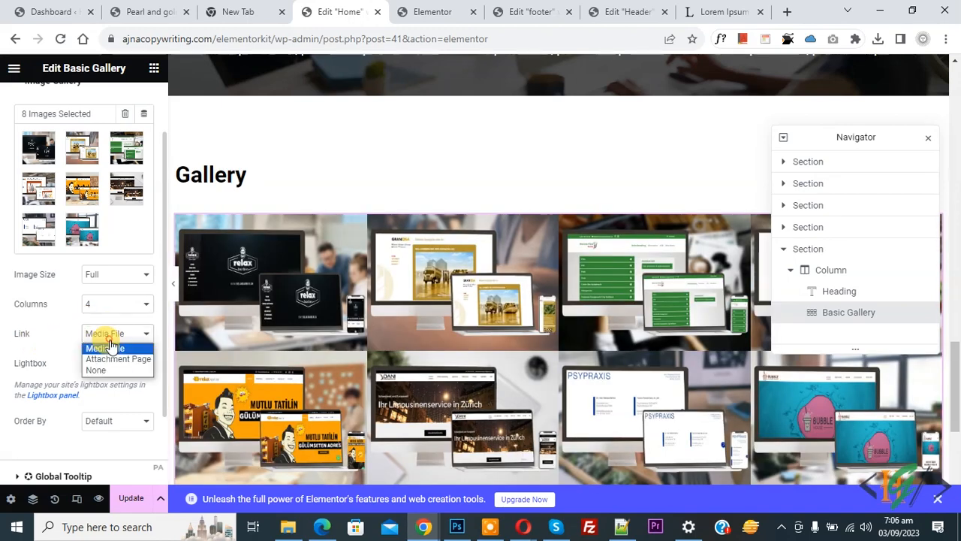
click(2, 334)
click(120, 363)
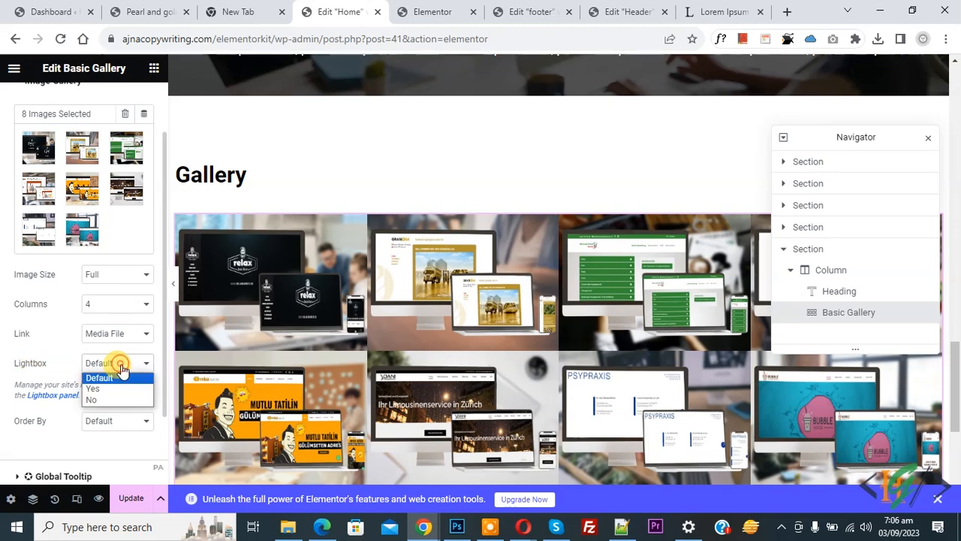
click(111, 364)
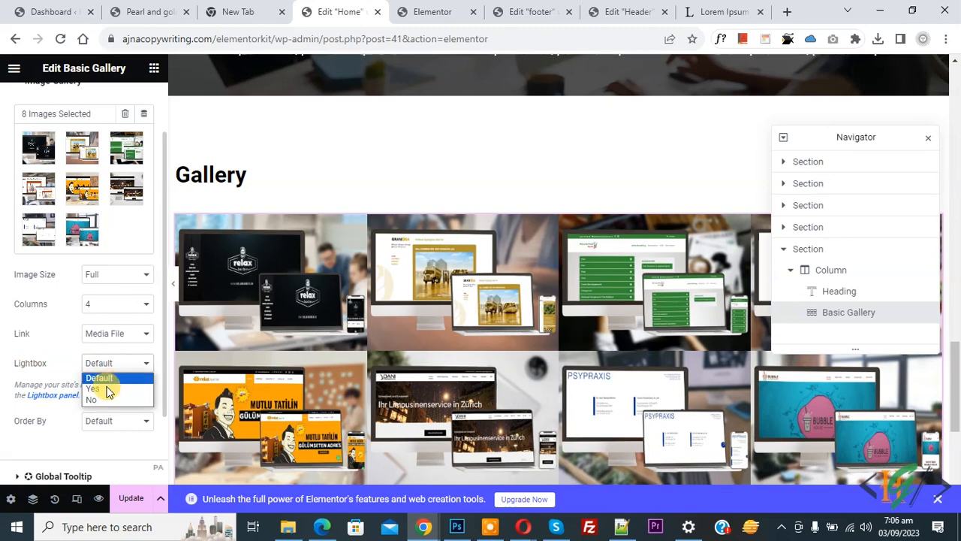
click(106, 388)
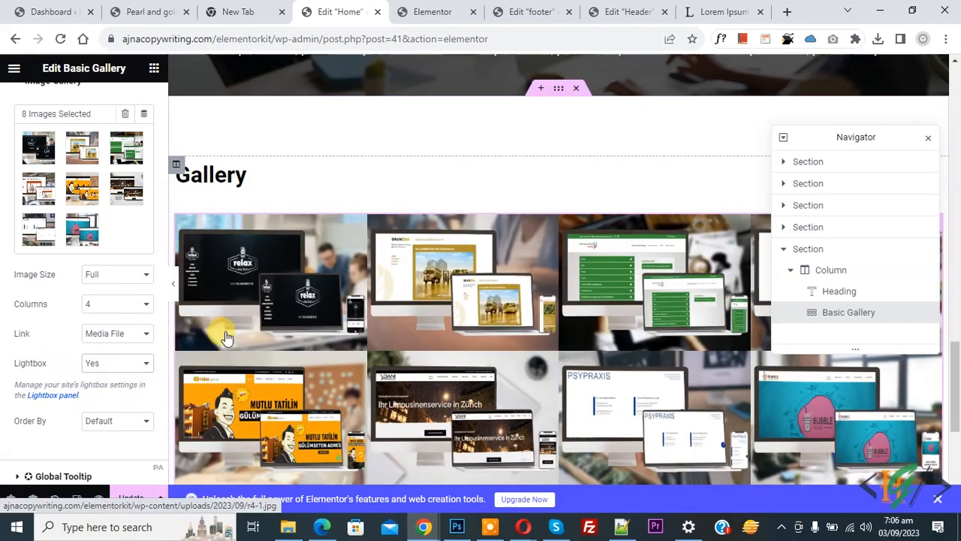
- Preview the first and Granosa images in the lightbox, keeping Order By at Default
click(240, 323)
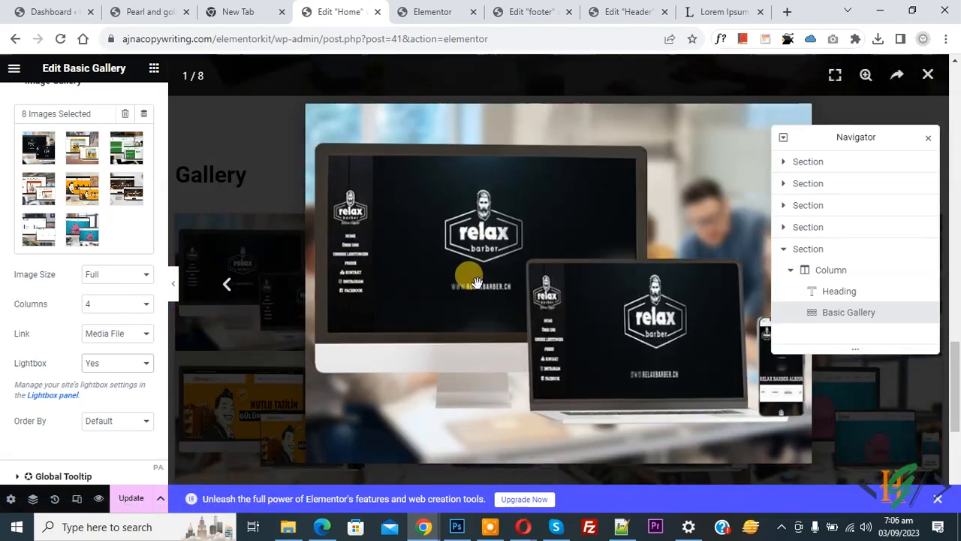
click(927, 75)
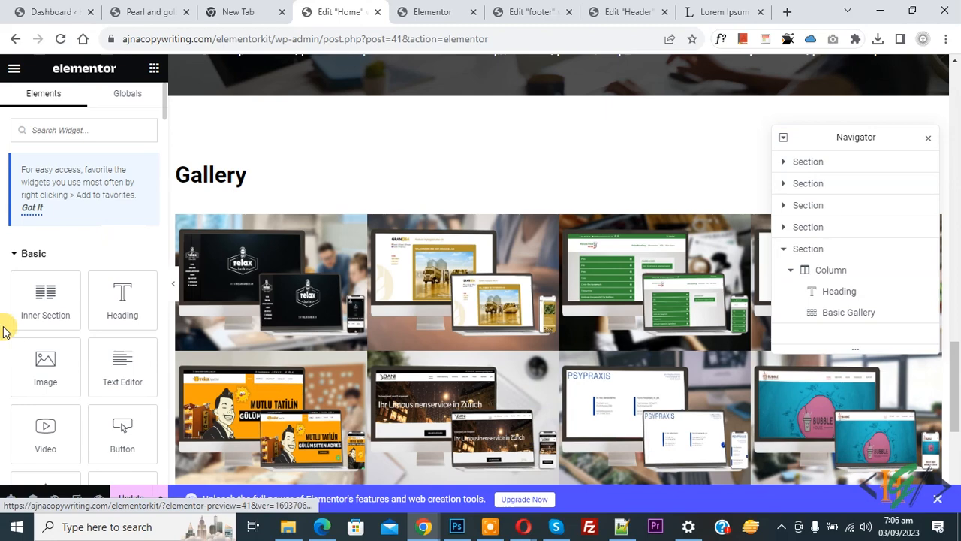
click(451, 319)
scroll(2, 309, down, 3)
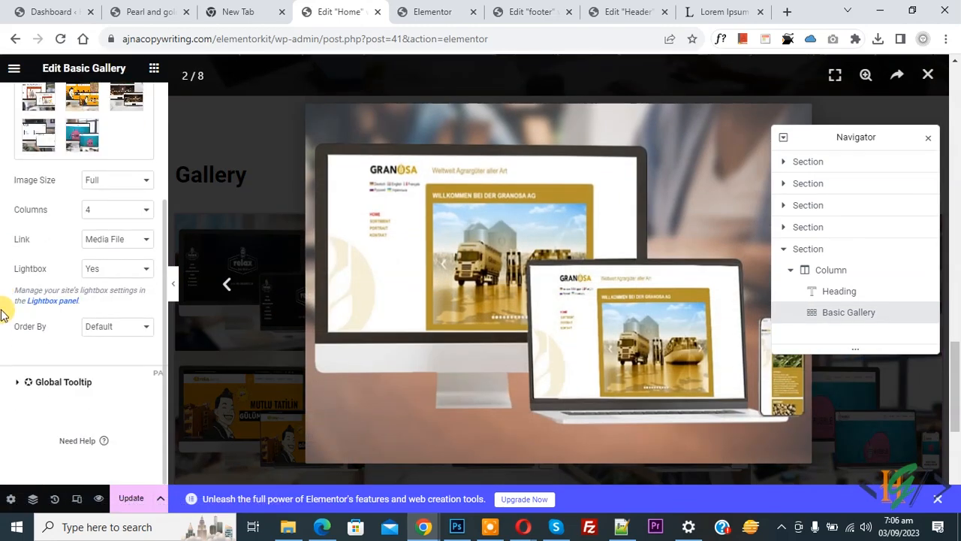
click(96, 326)
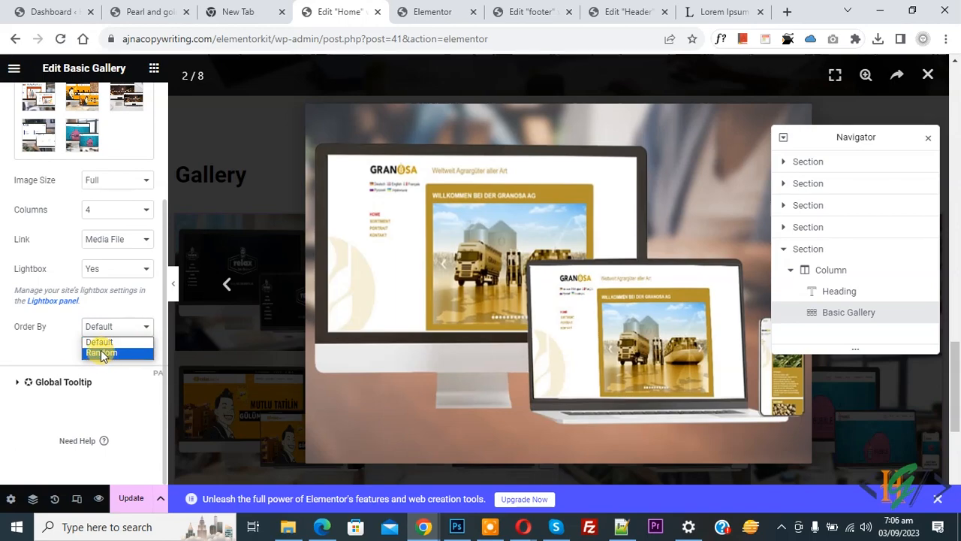
click(47, 341)
scroll(23, 338, up, 3)
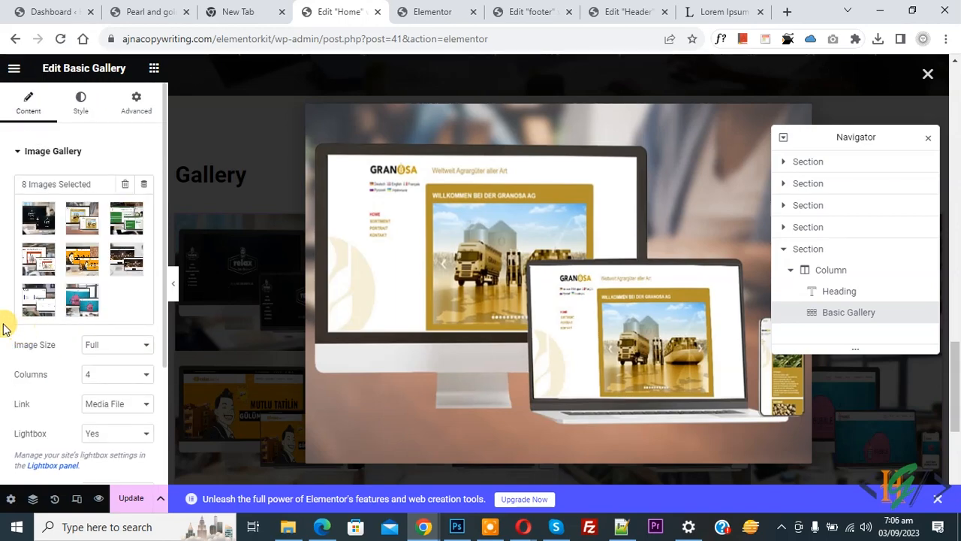
click(242, 295)
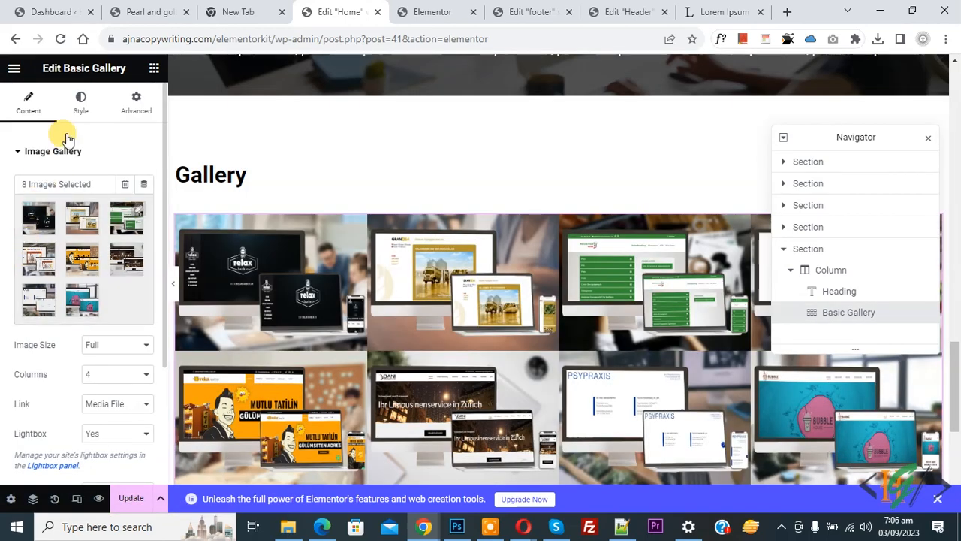
- Set a custom image spacing of 15 in the gallery's Style settings
click(78, 110)
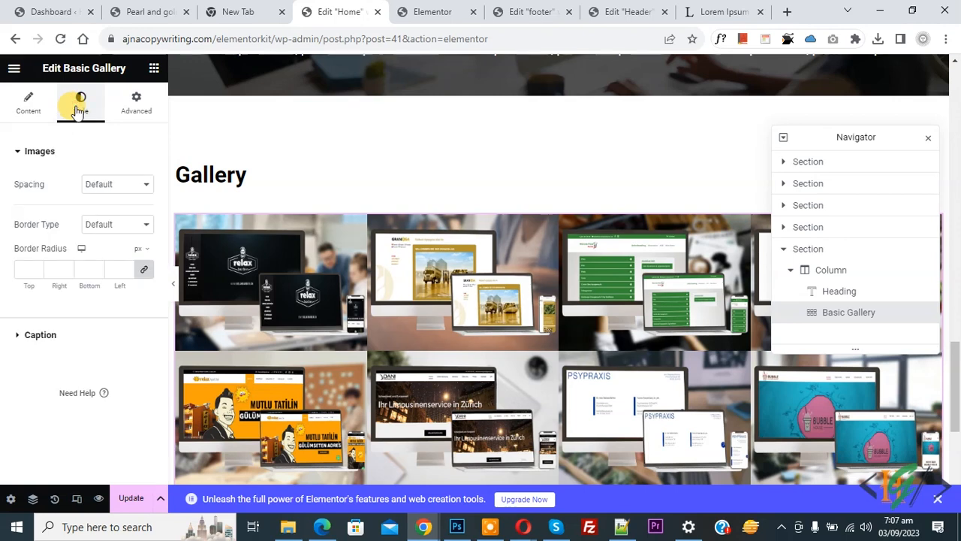
click(107, 195)
click(99, 208)
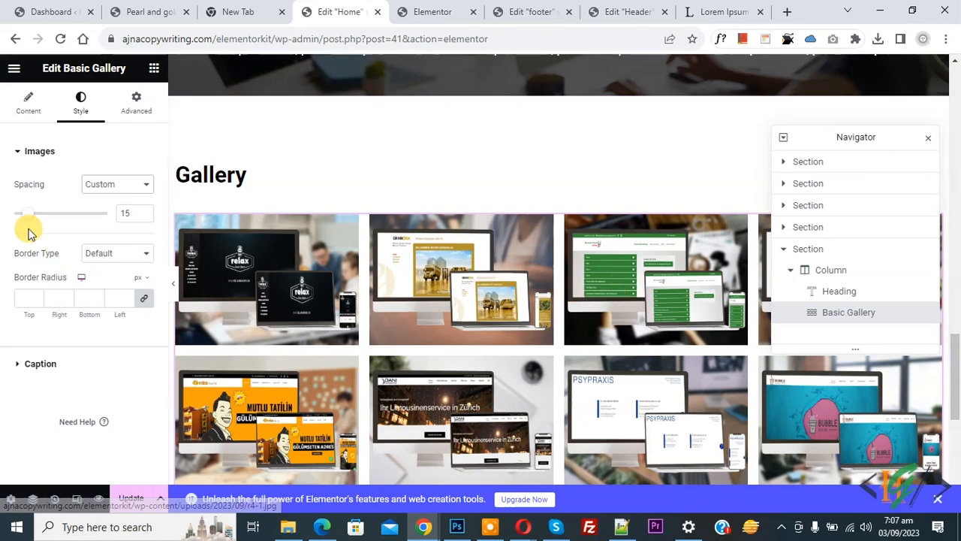
mouse_move(24, 217)
mouse_down()
mouse_move(77, 217)
mouse_move(32, 217)
mouse_up()
text(15)
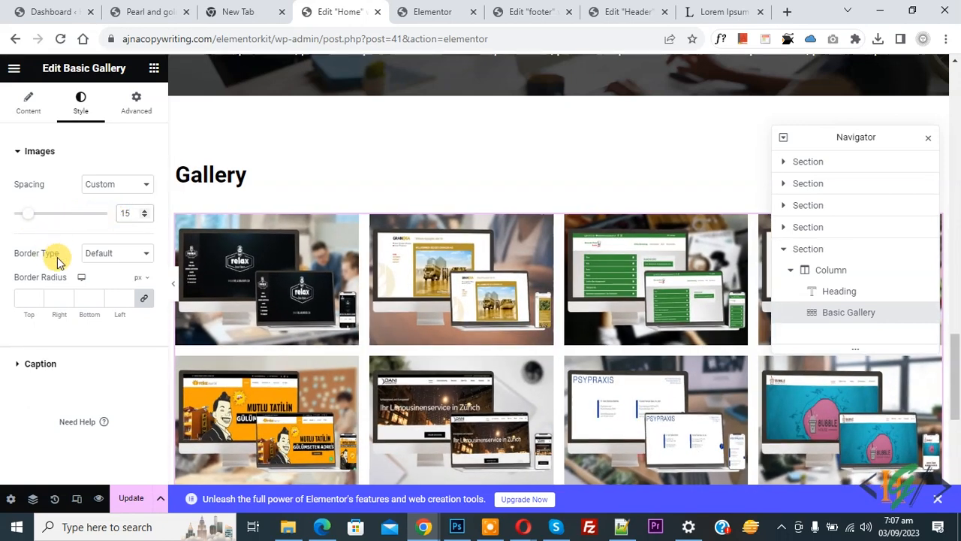
- Give the gallery images a Solid border colored black (#000000)
click(118, 255)
click(100, 289)
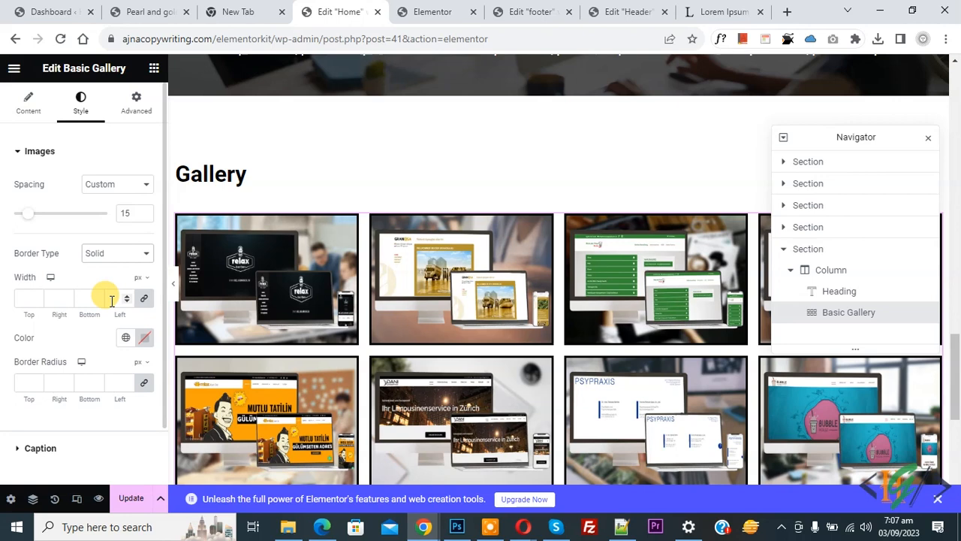
click(144, 339)
drag(165, 243, 237, 139)
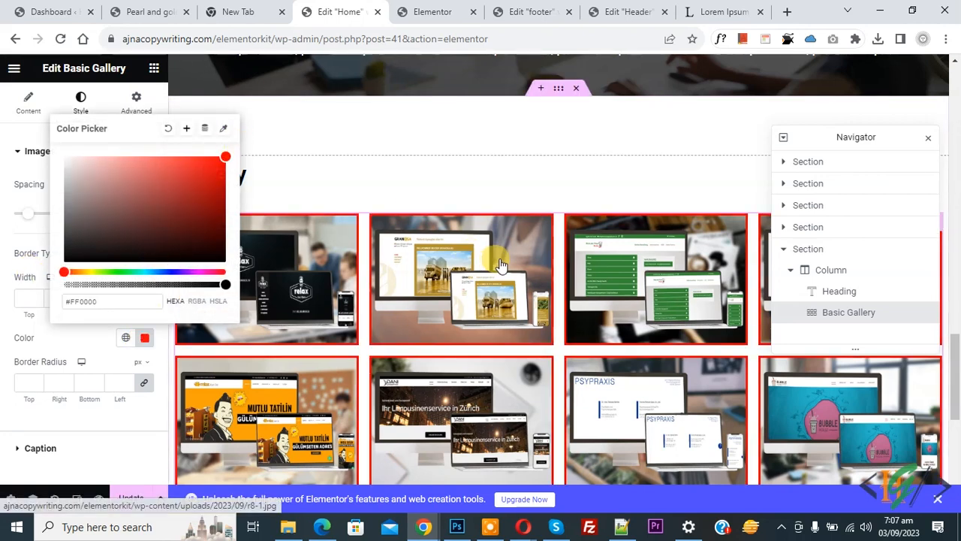
drag(178, 225, 48, 247)
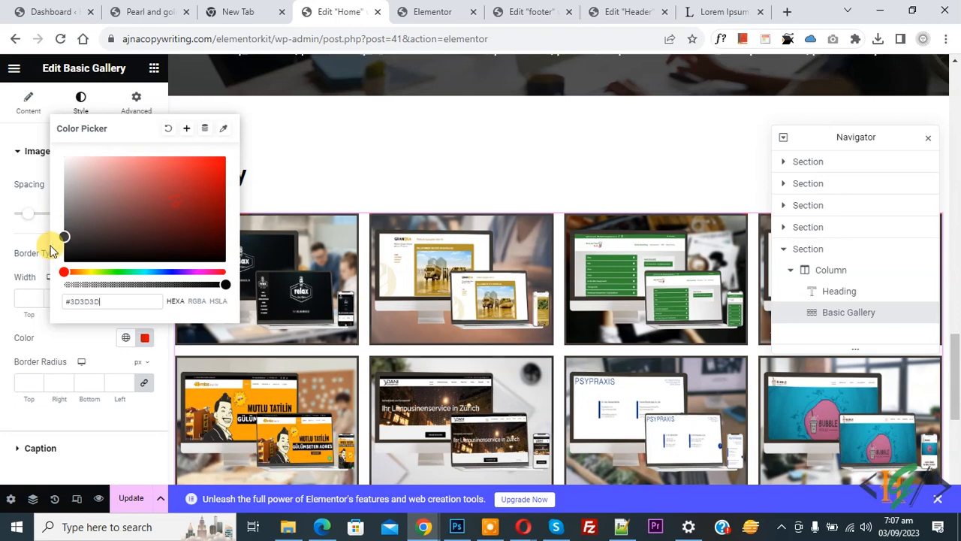
click(2, 301)
scroll(54, 400, down, 1)
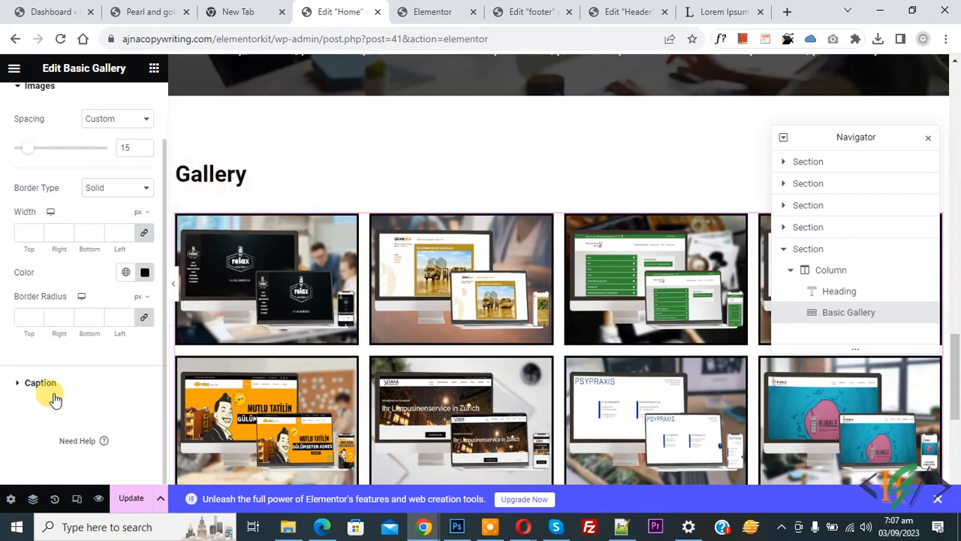
- Keep image captions displayed and save the page with Update
click(41, 384)
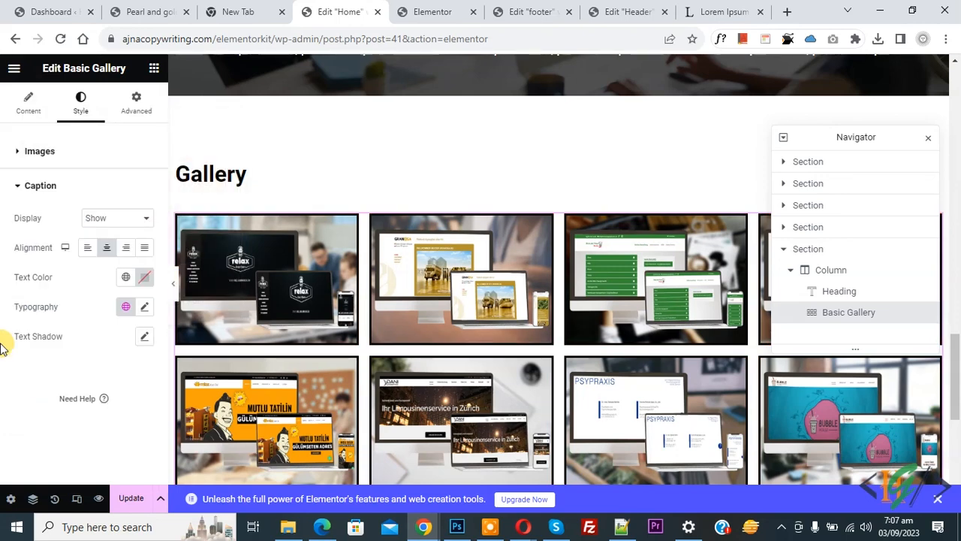
click(109, 225)
click(105, 243)
click(100, 220)
click(100, 232)
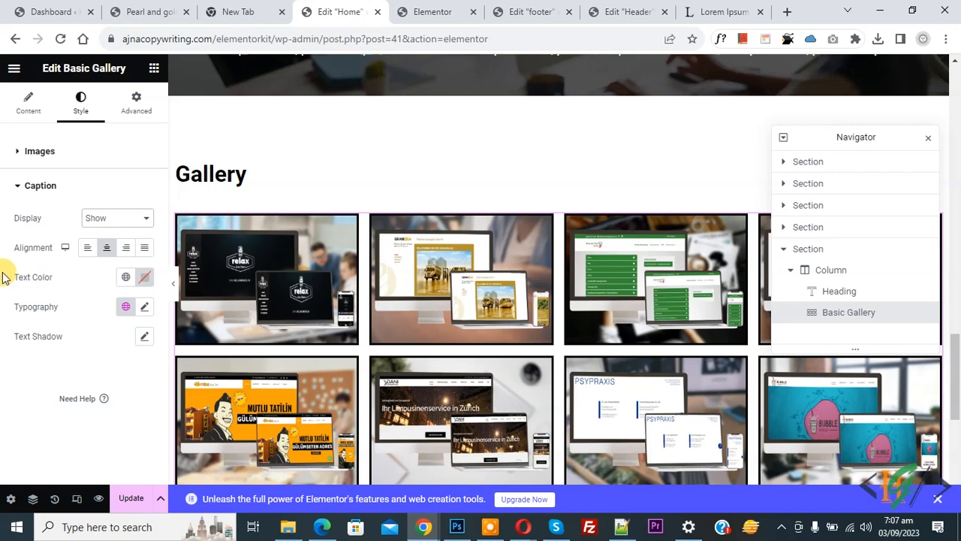
click(133, 501)
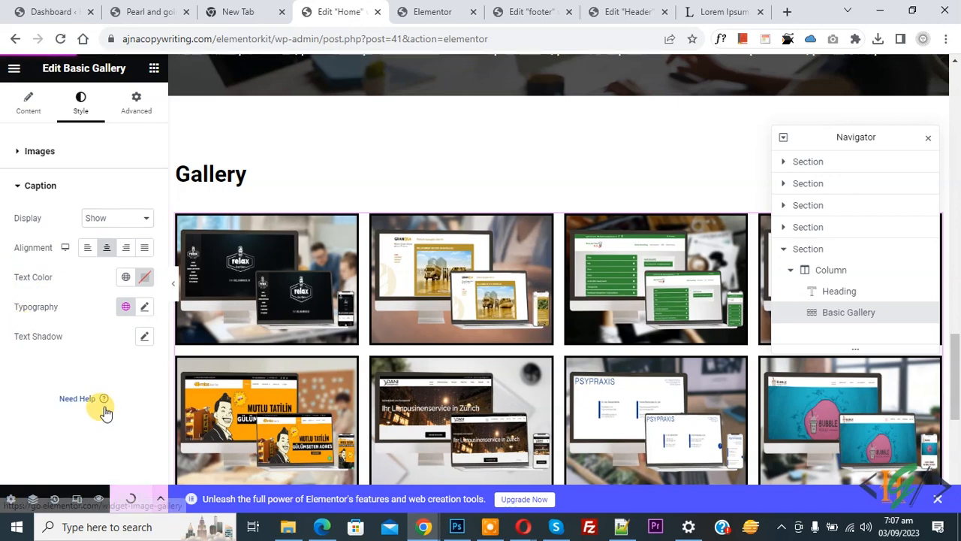
- Expand the top section and its column in the Navigator to reveal Vertical Scroll
click(836, 249)
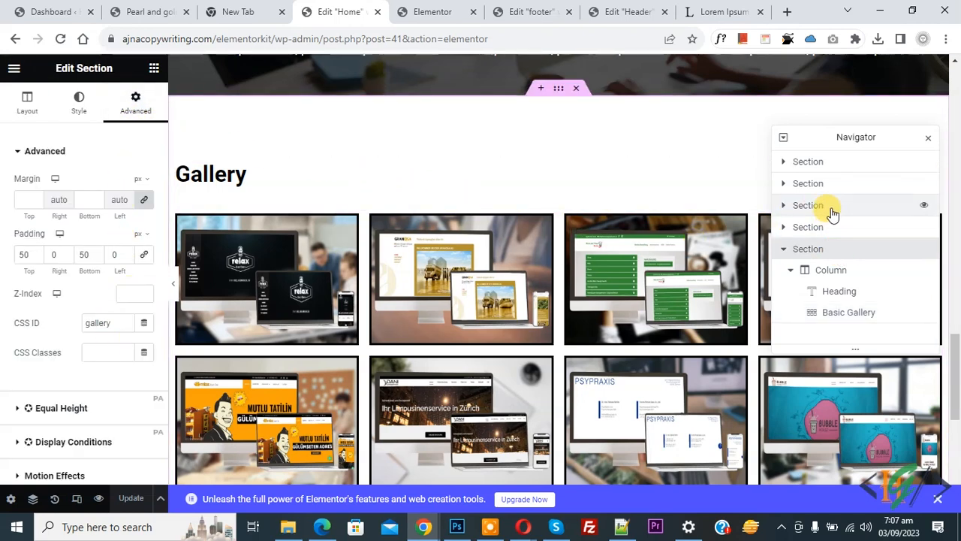
click(785, 163)
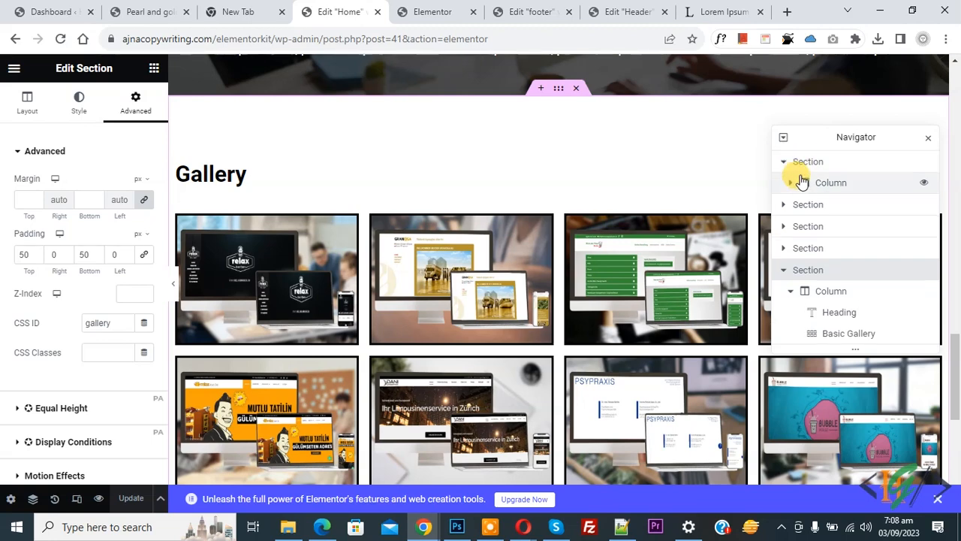
click(787, 183)
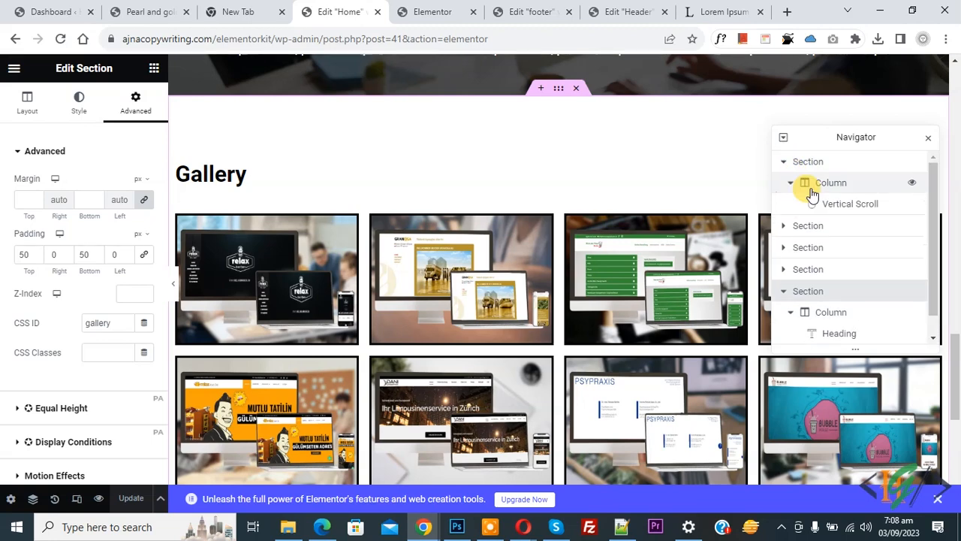
- Add a fourth Vertical Scroll section item with Section ID 'gallery'
click(851, 205)
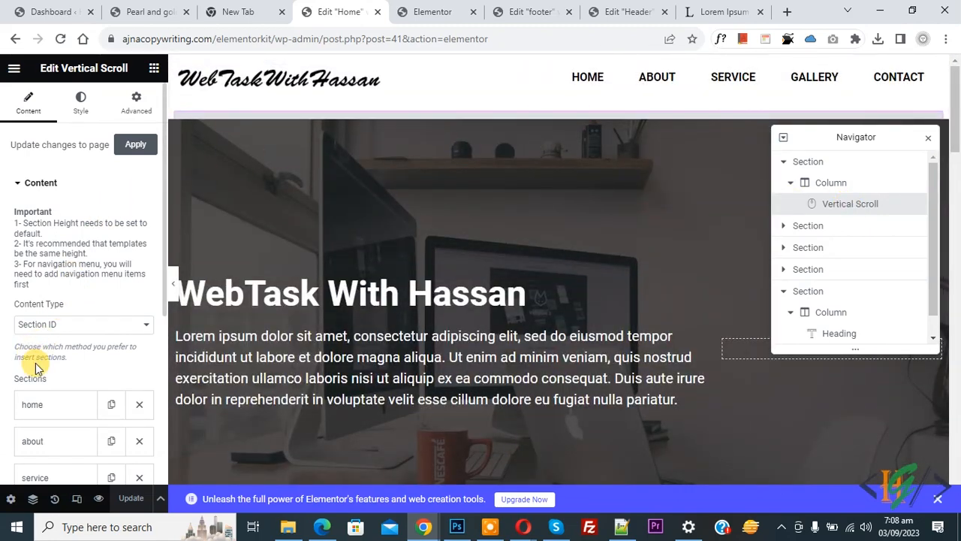
scroll(36, 368, down, 3)
click(75, 302)
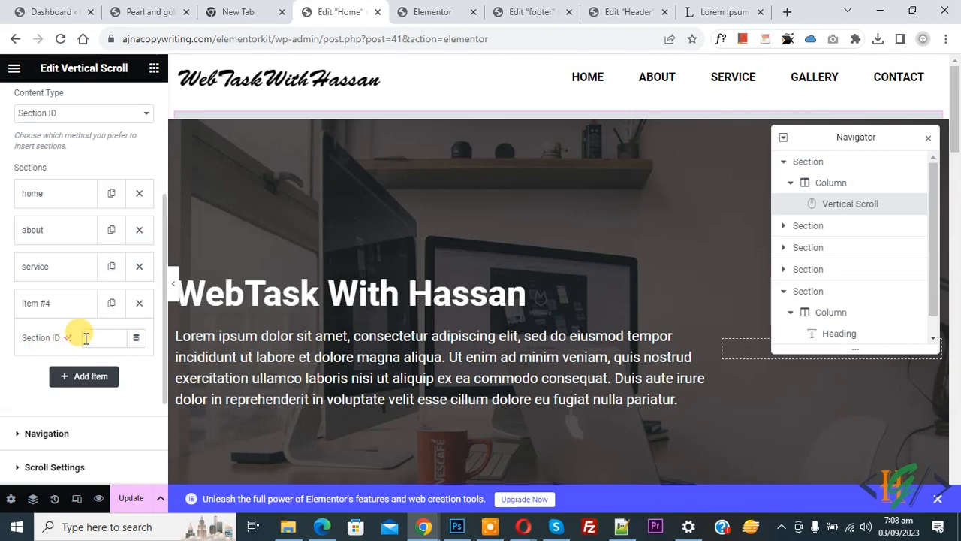
click(87, 337)
text(gallery)
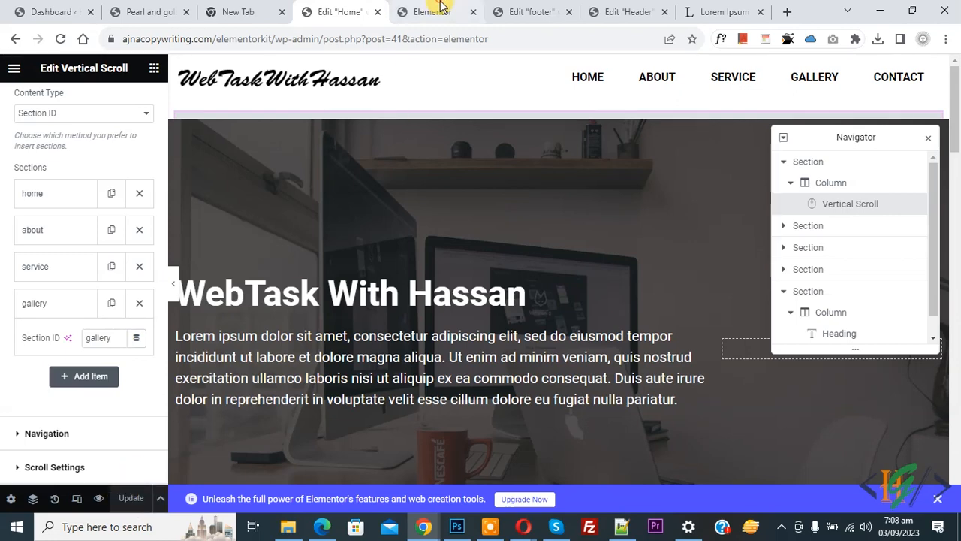
click(437, 8)
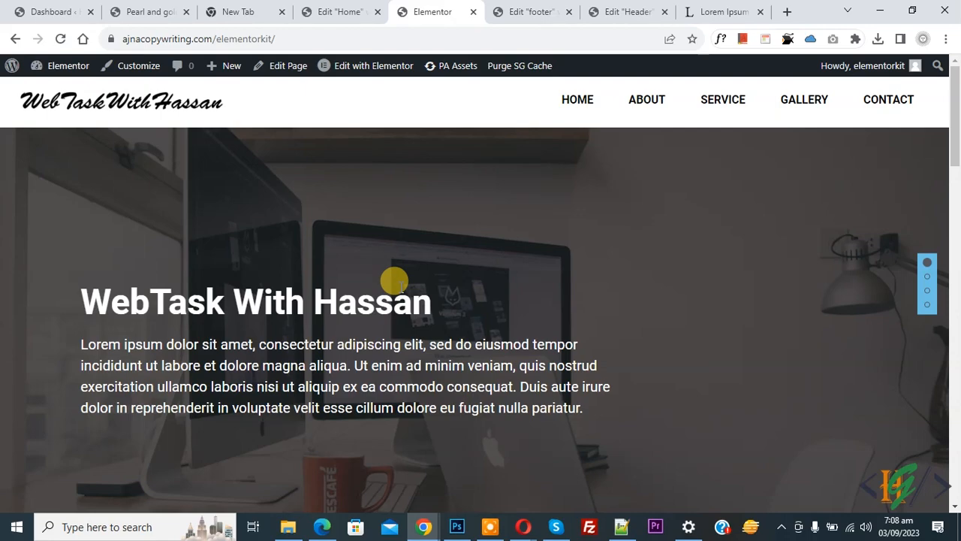
- On the live site, confirm the GALLERY and SERVICE menu links jump to their sections
click(794, 103)
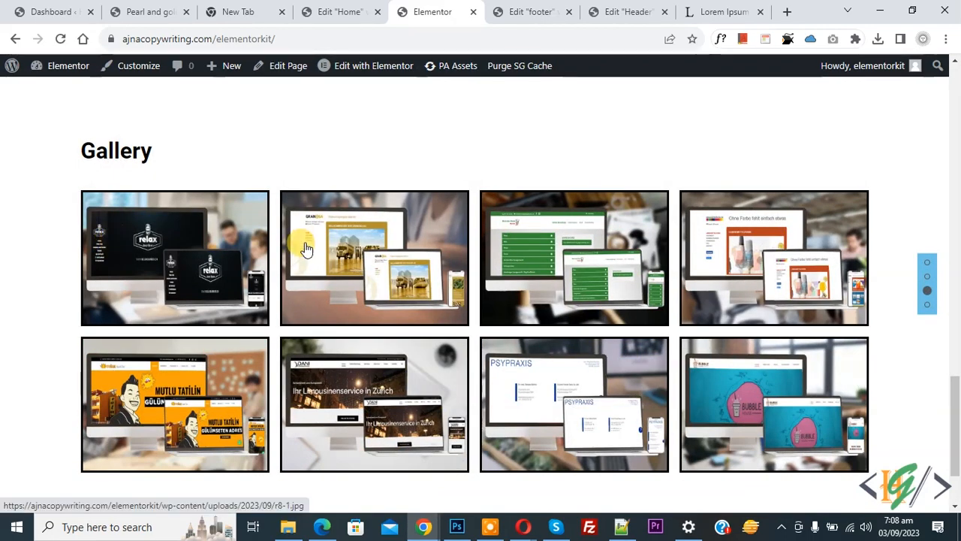
drag(947, 412, 954, 98)
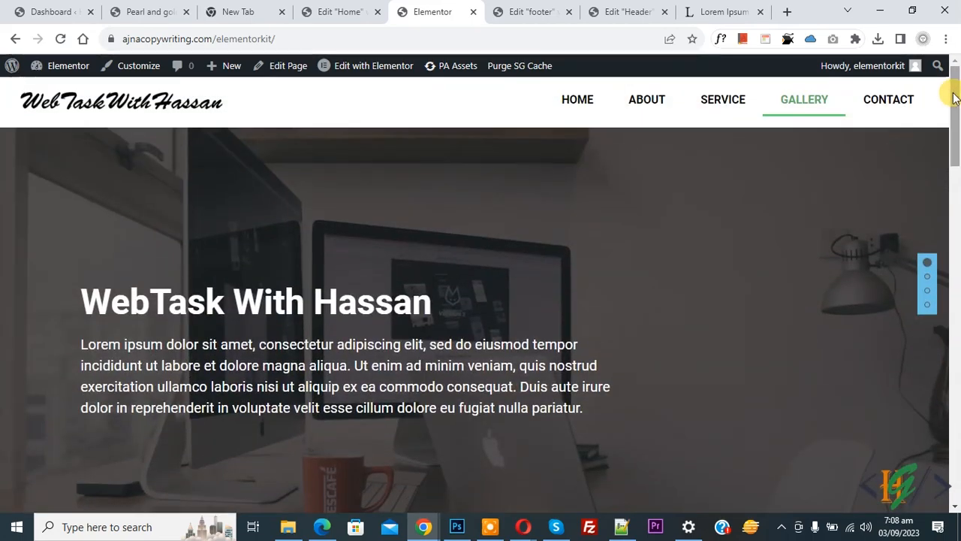
click(732, 101)
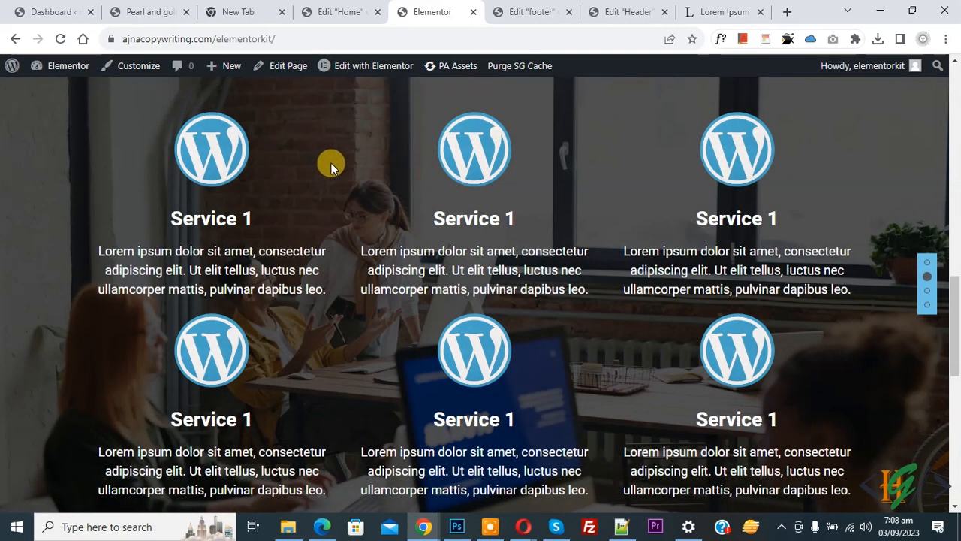
click(342, 12)
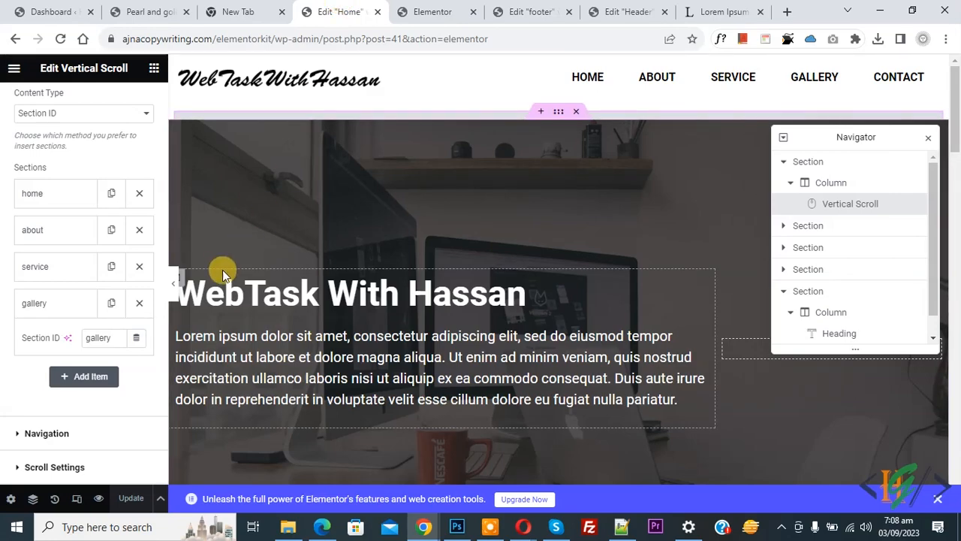
drag(955, 111, 956, 386)
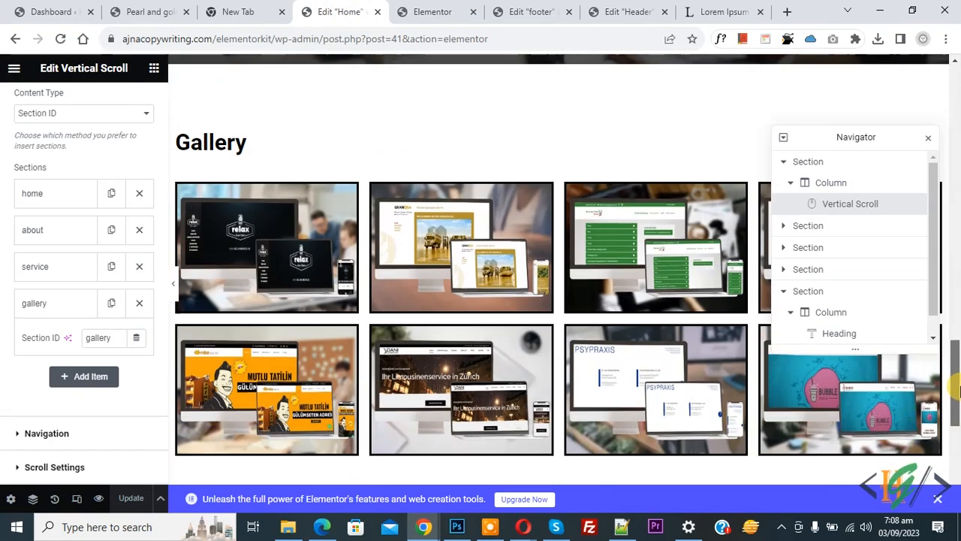
- Preview the Basic Gallery at Mobile Portrait width, then switch back to Desktop
scroll(877, 254, down, 1)
scroll(871, 301, down, 1)
click(843, 333)
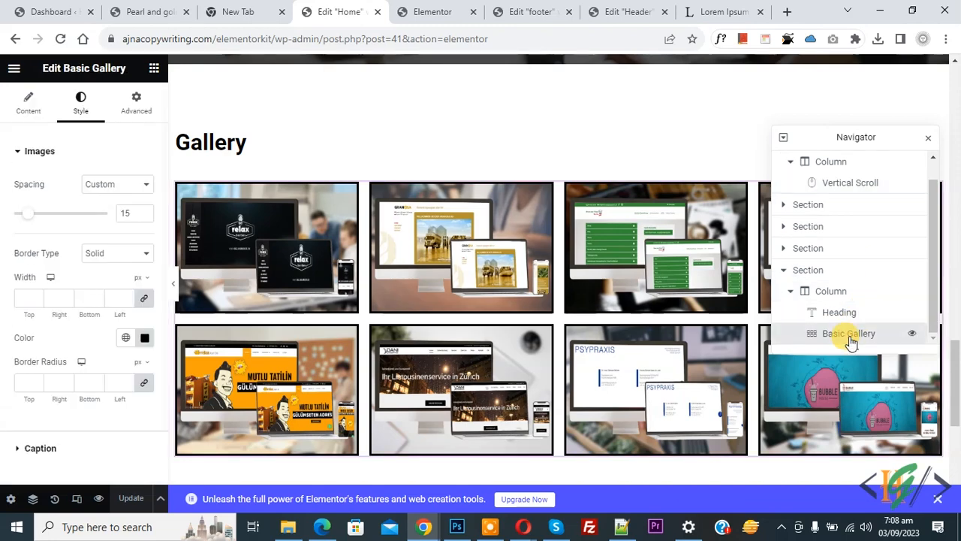
click(76, 504)
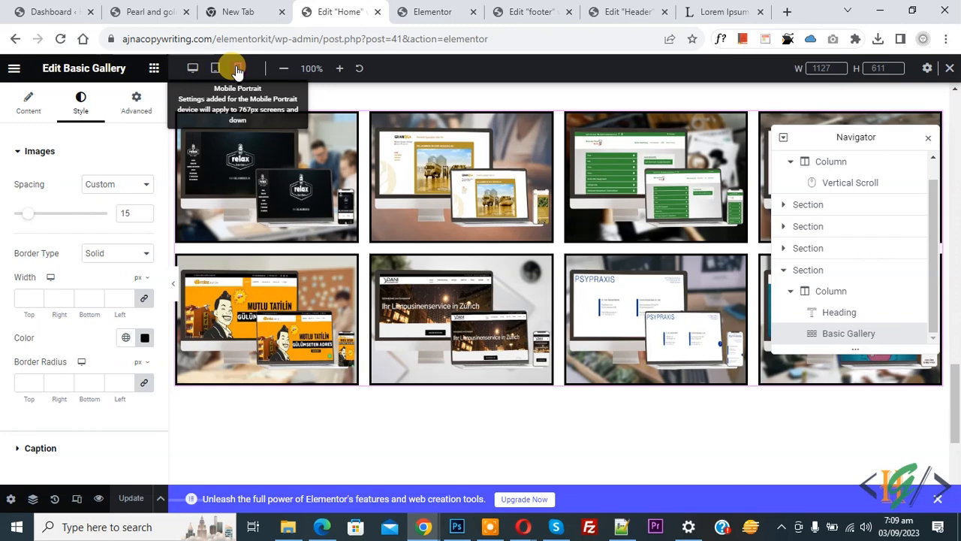
click(238, 68)
scroll(600, 225, down, 5)
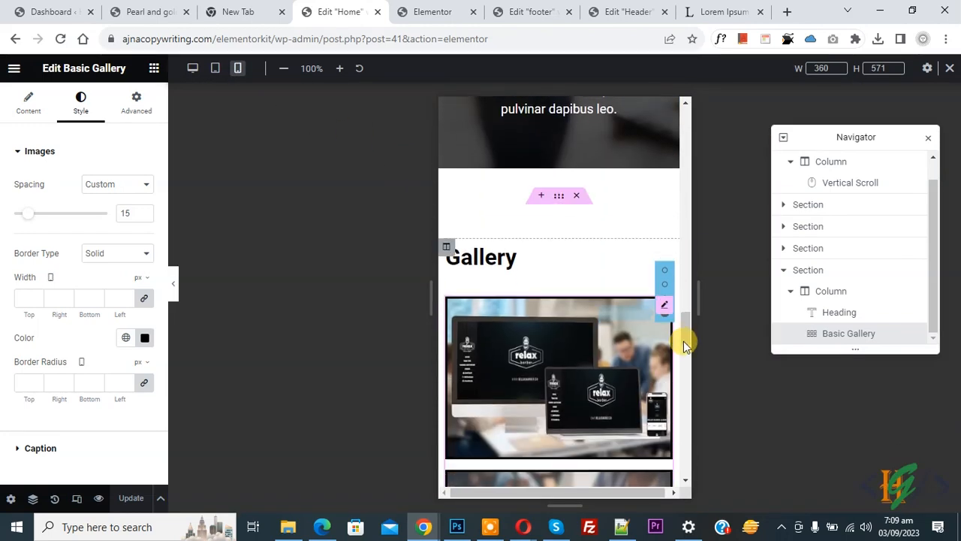
scroll(686, 322, down, 2)
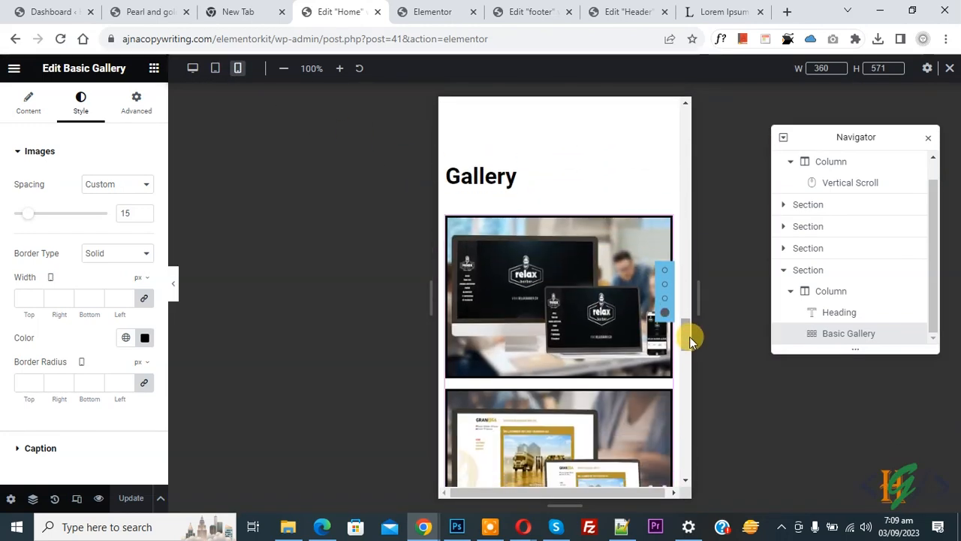
click(29, 112)
drag(671, 221, 667, 388)
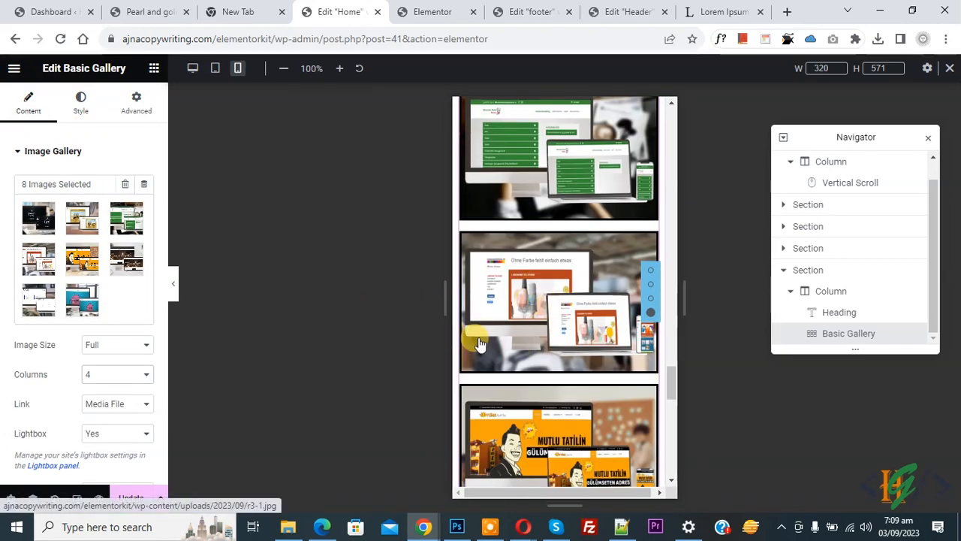
click(190, 68)
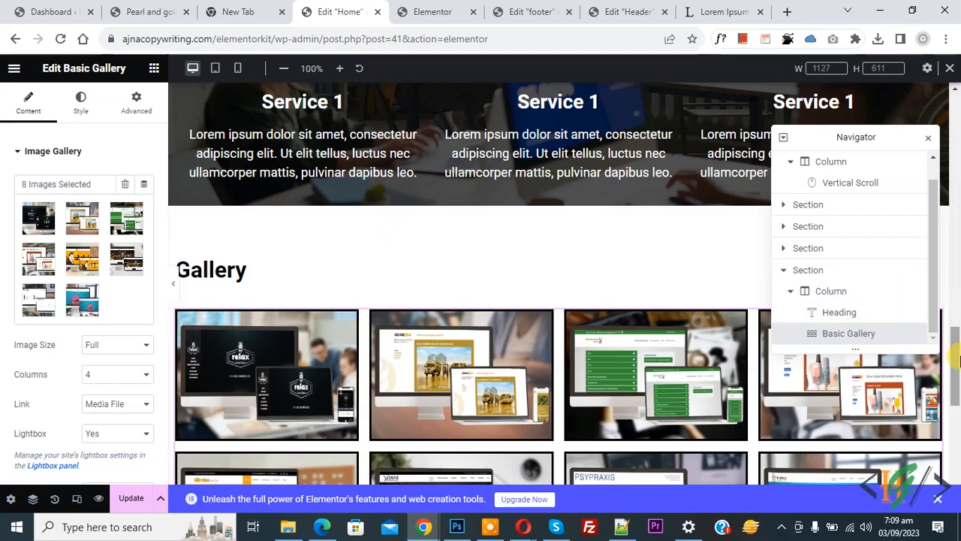
- Add a new two-column structure section below the gallery
scroll(599, 412, down, 5)
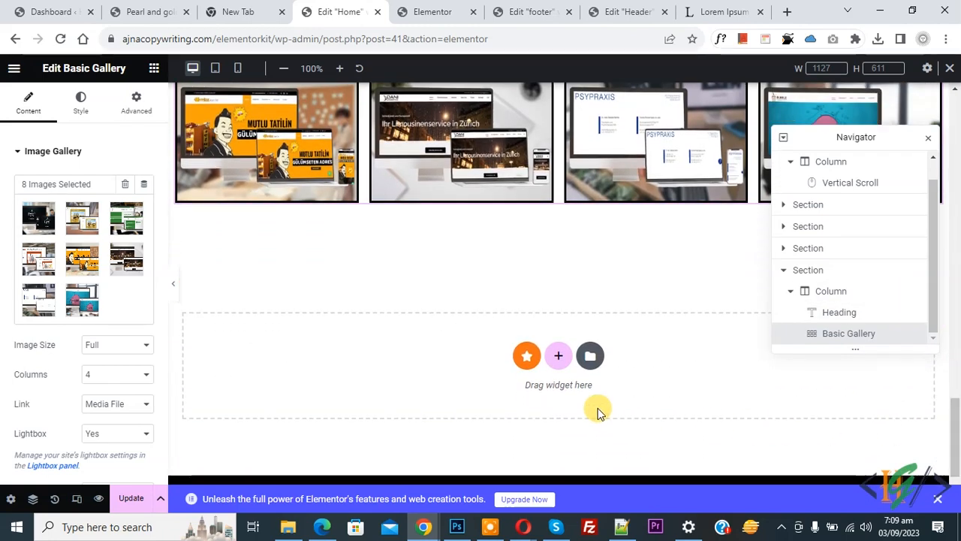
click(558, 356)
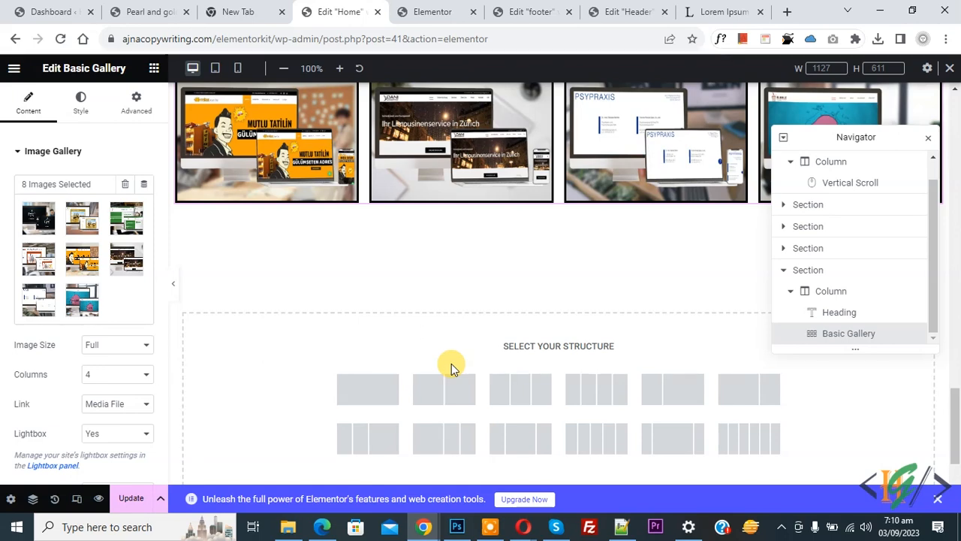
click(447, 390)
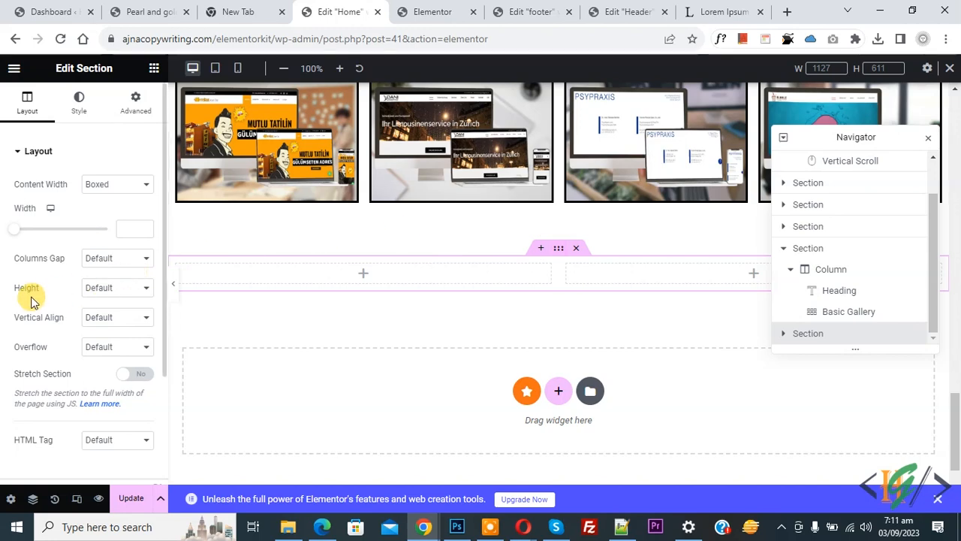
- Set the section to fit screen height, 50 px top and bottom padding, and CSS ID 'contact'
click(107, 294)
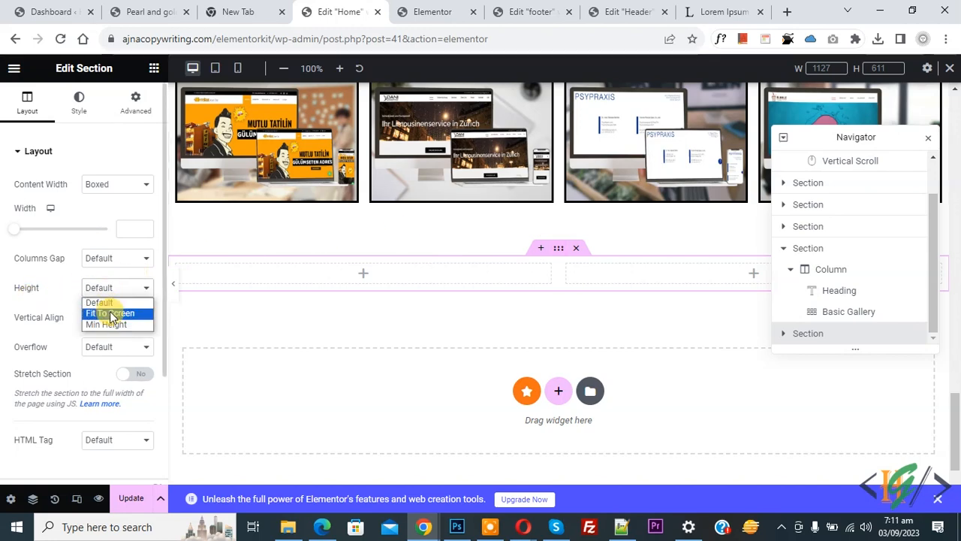
click(106, 310)
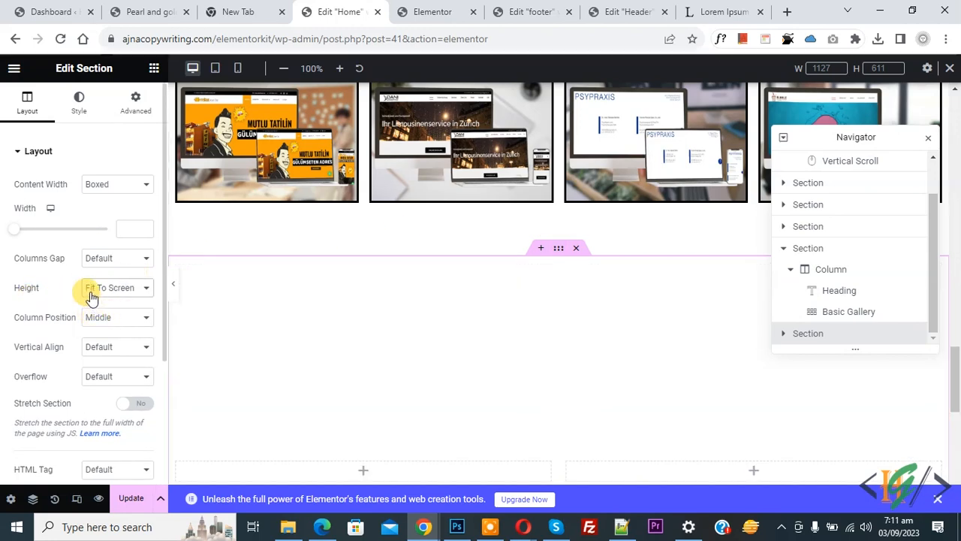
click(134, 103)
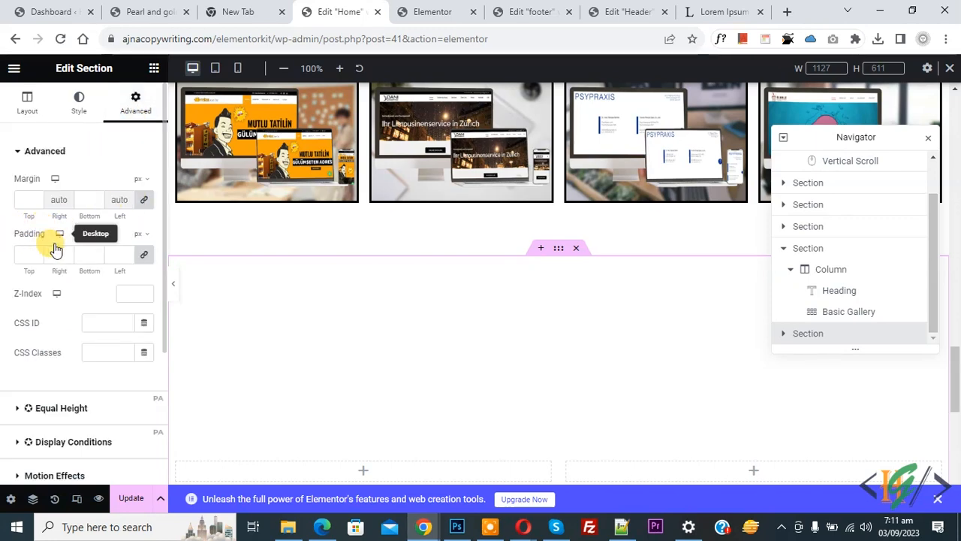
click(144, 257)
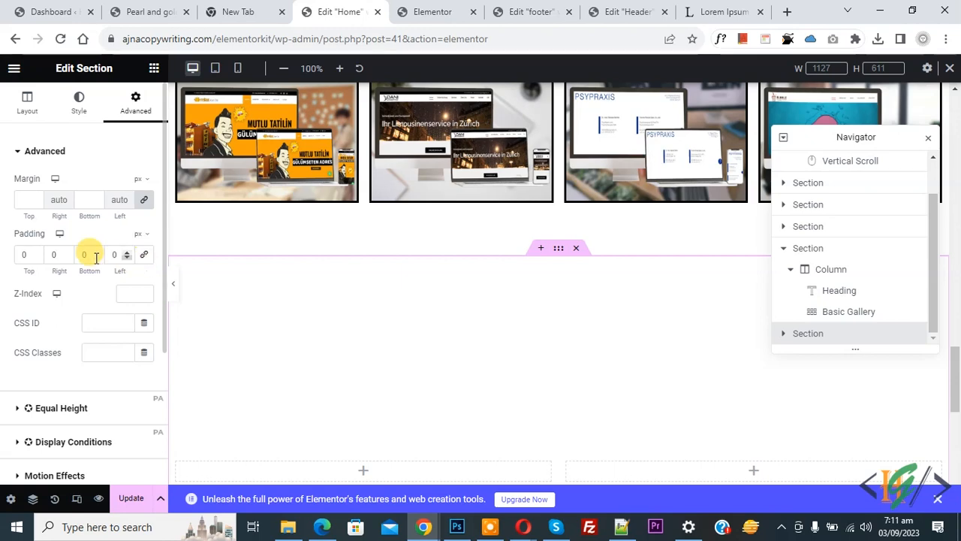
click(22, 255)
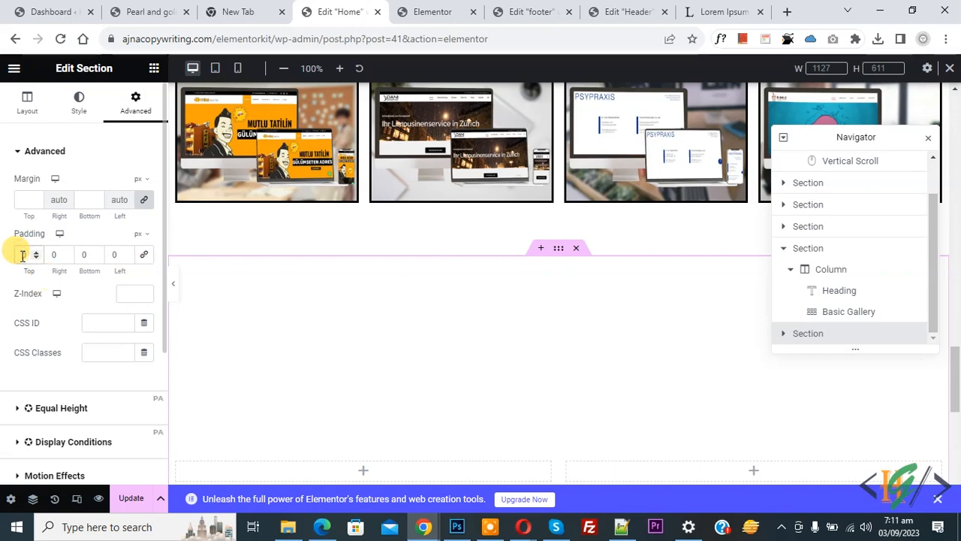
text(50)
click(90, 255)
click(81, 256)
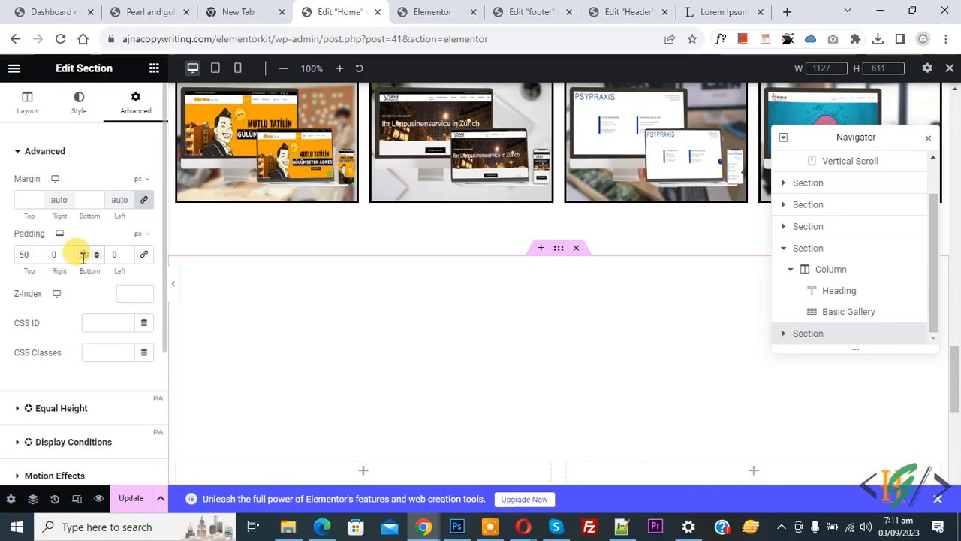
click(96, 325)
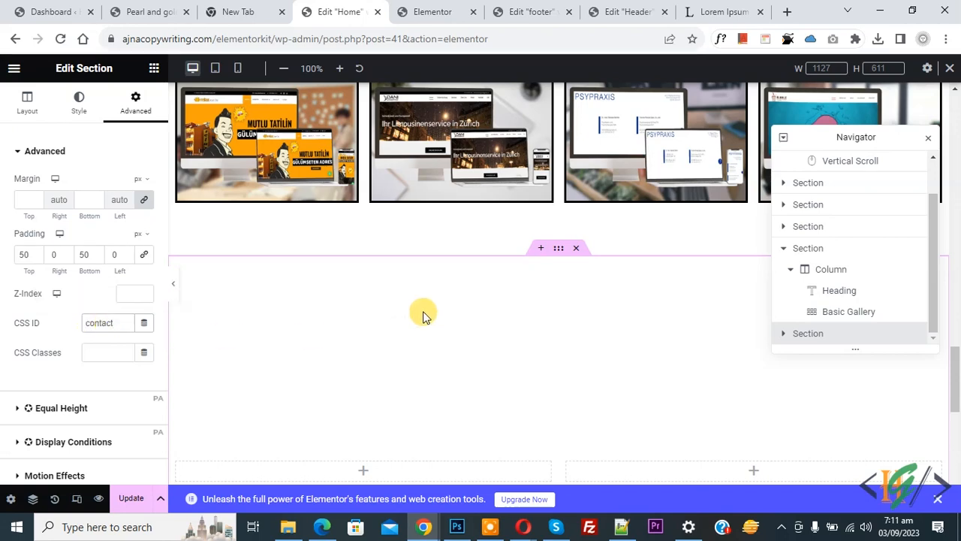
scroll(423, 316, down, 3)
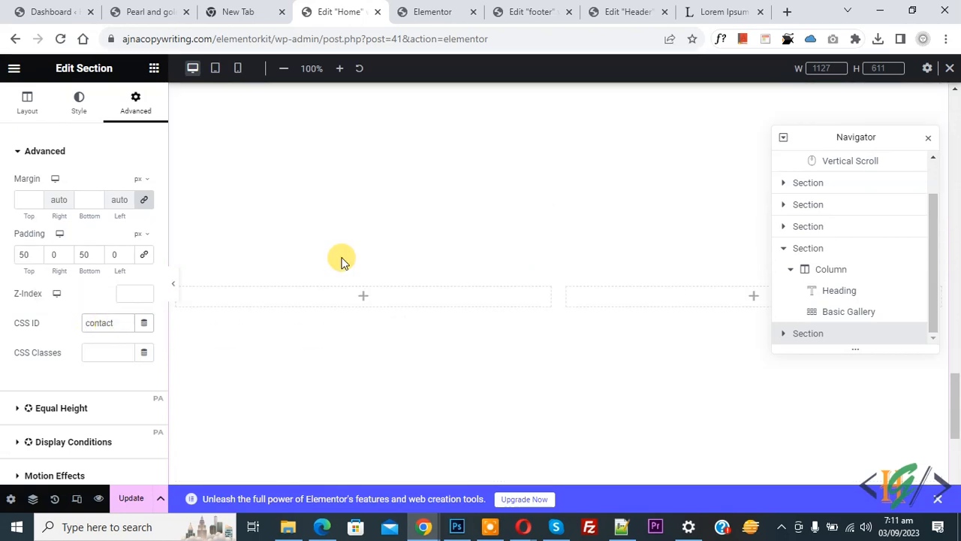
- Add a 'Contact Us' heading with black (#000000) text to the left column
click(363, 299)
drag(123, 304, 268, 289)
triple_click(101, 217)
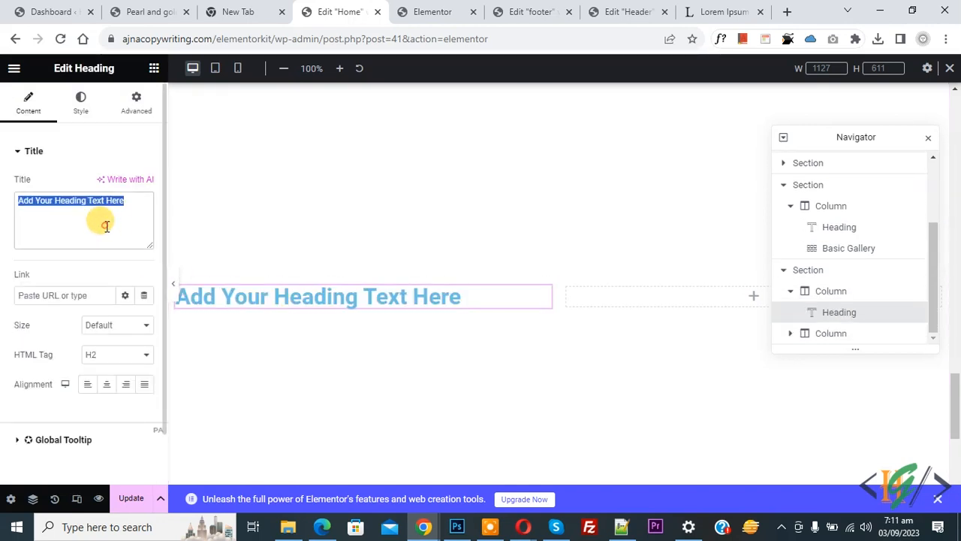
text(Contact Us)
click(81, 105)
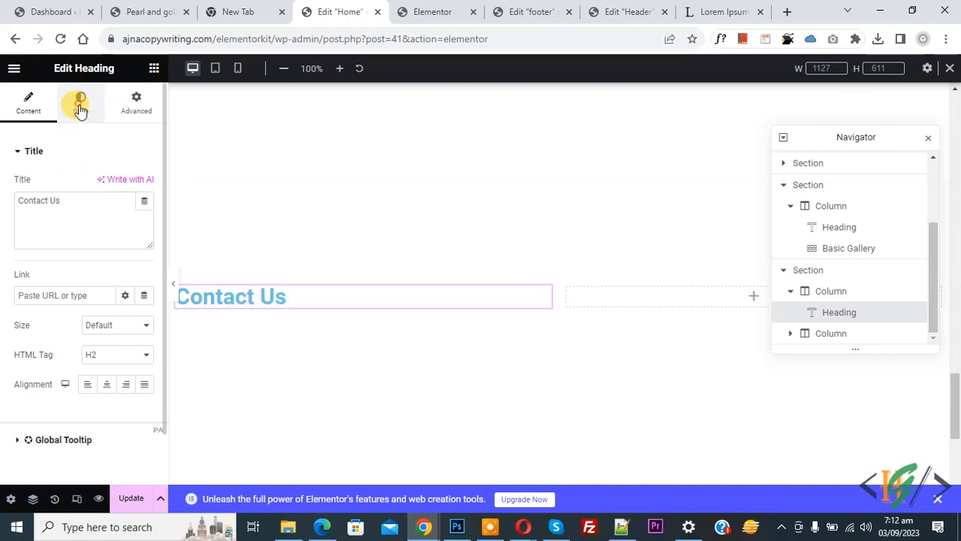
click(144, 184)
drag(117, 278, 35, 370)
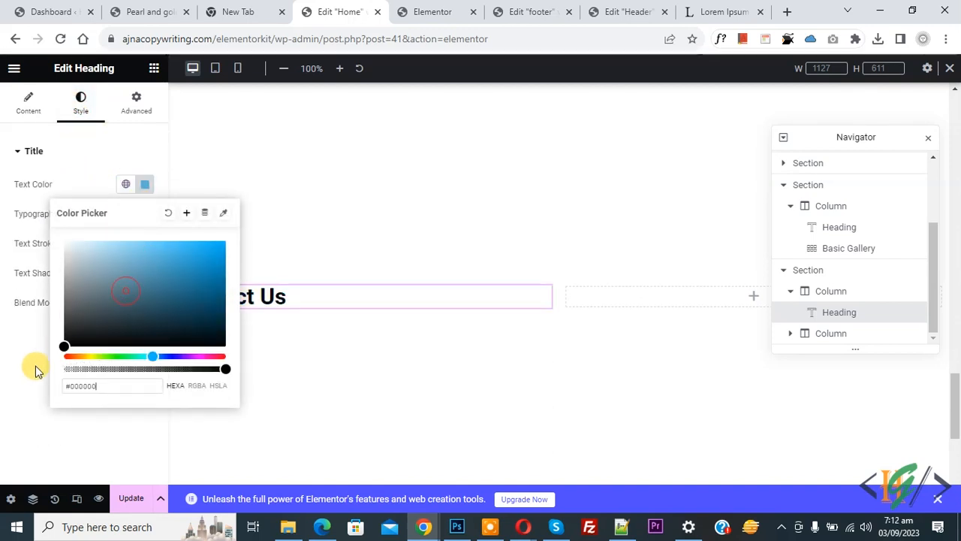
click(33, 371)
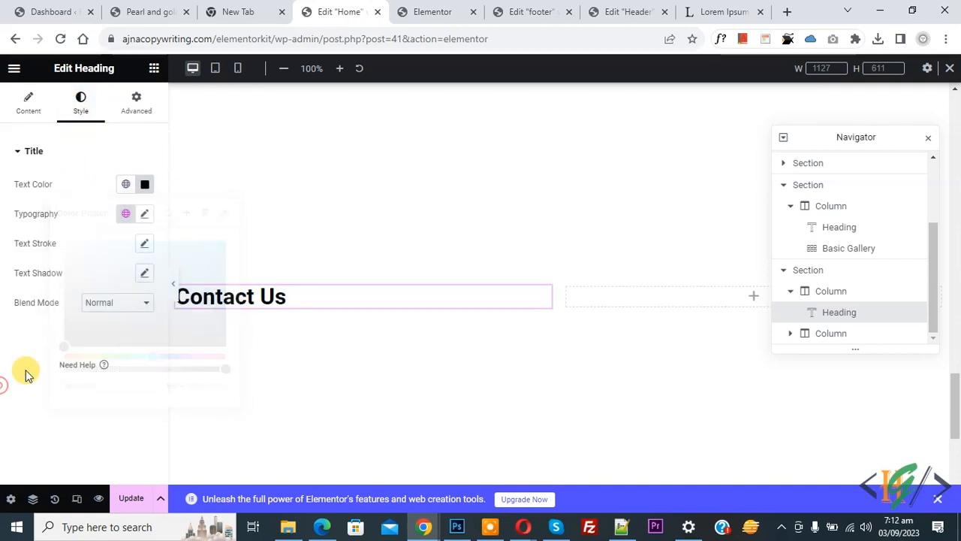
- Add a Text Editor paragraph beneath the Contact Us heading
click(153, 69)
drag(121, 376, 236, 308)
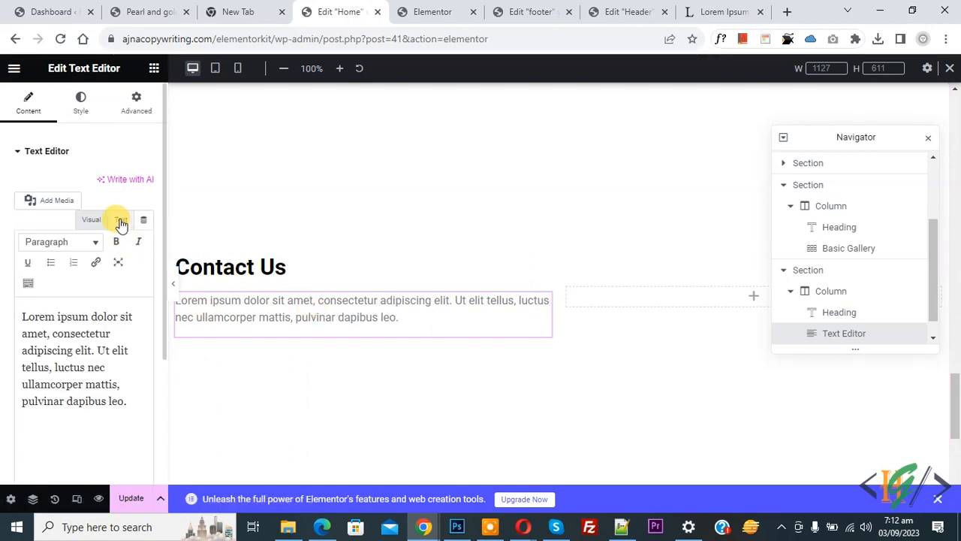
click(153, 68)
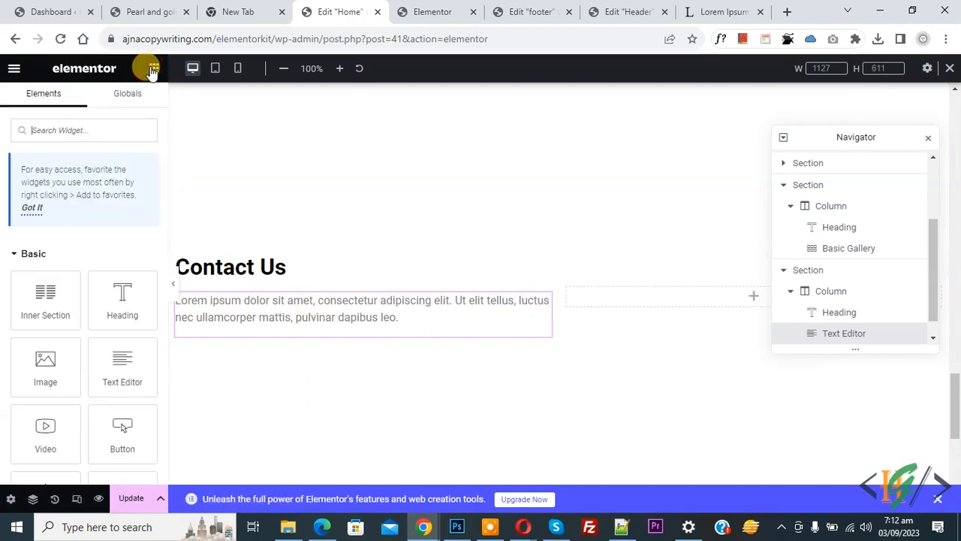
- Drag an Icon List widget below the Contact Us paragraph, removing the third item and duplicating the second
click(66, 132)
text(list)
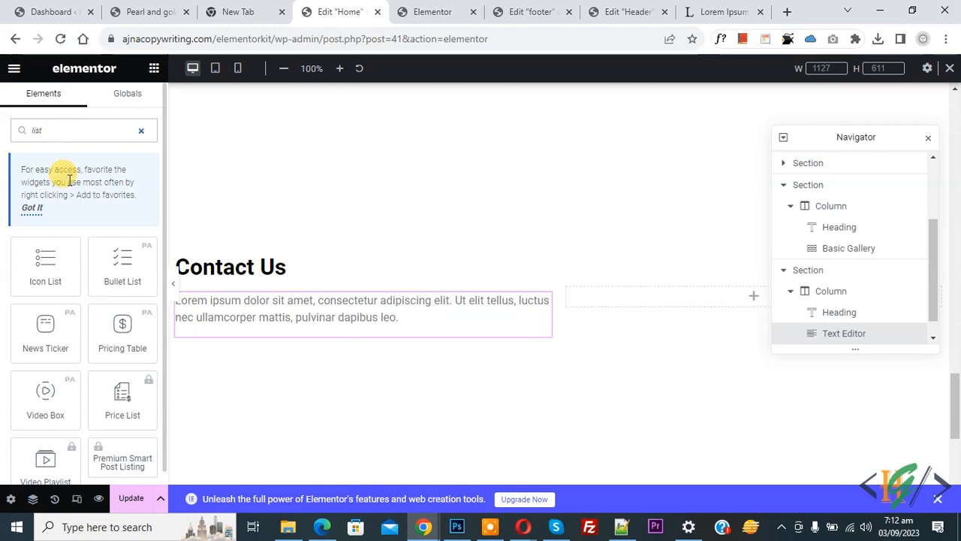
drag(49, 275, 257, 315)
click(139, 307)
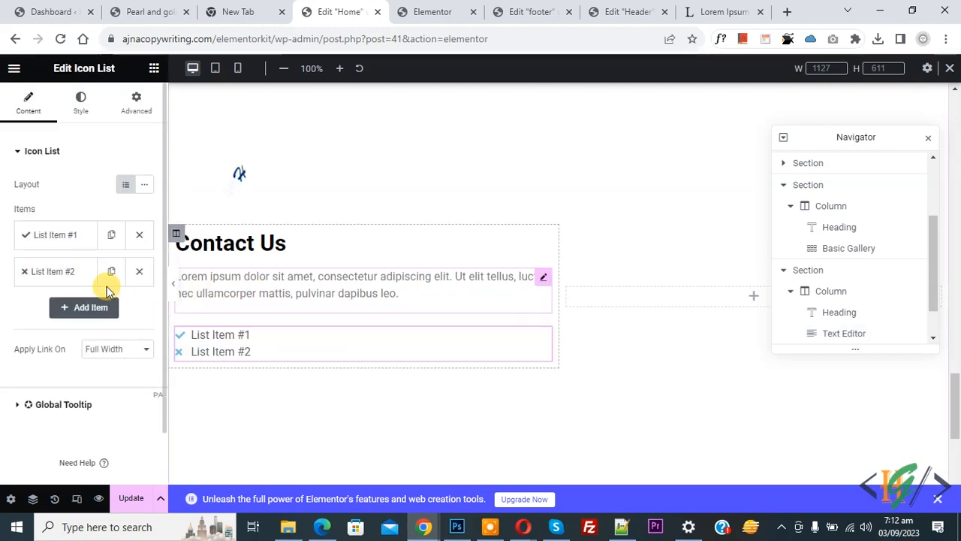
click(111, 275)
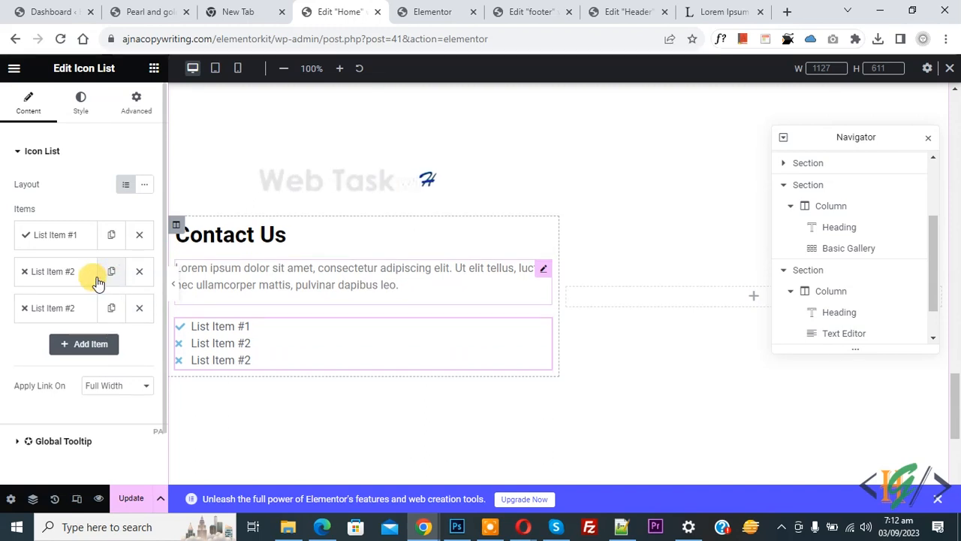
- Replace the first list item's placeholder text with the phone number
click(60, 239)
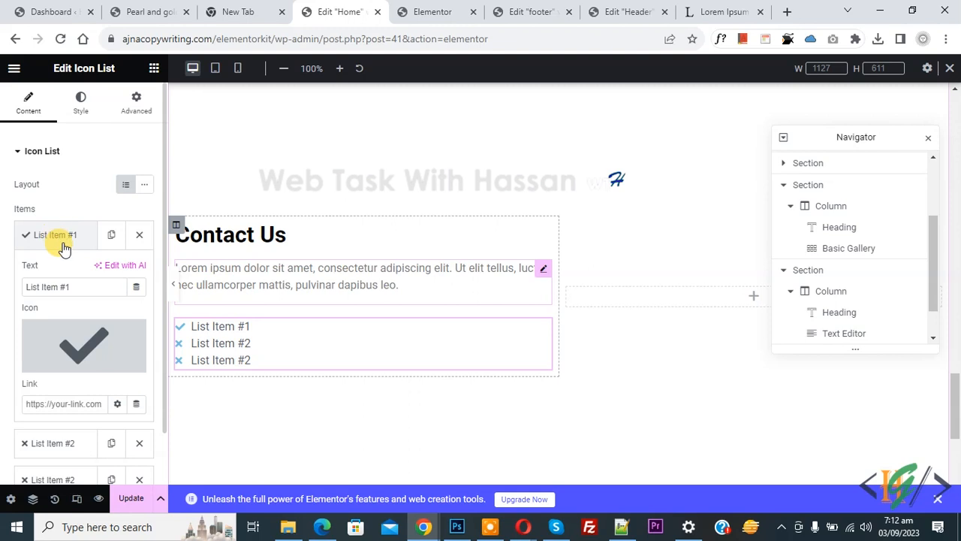
triple_click(77, 286)
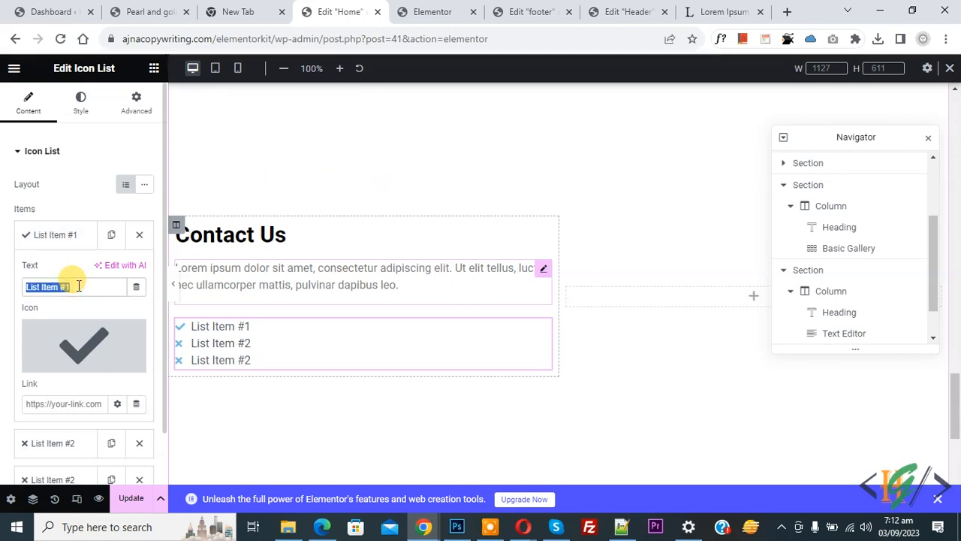
text(+9233333333)
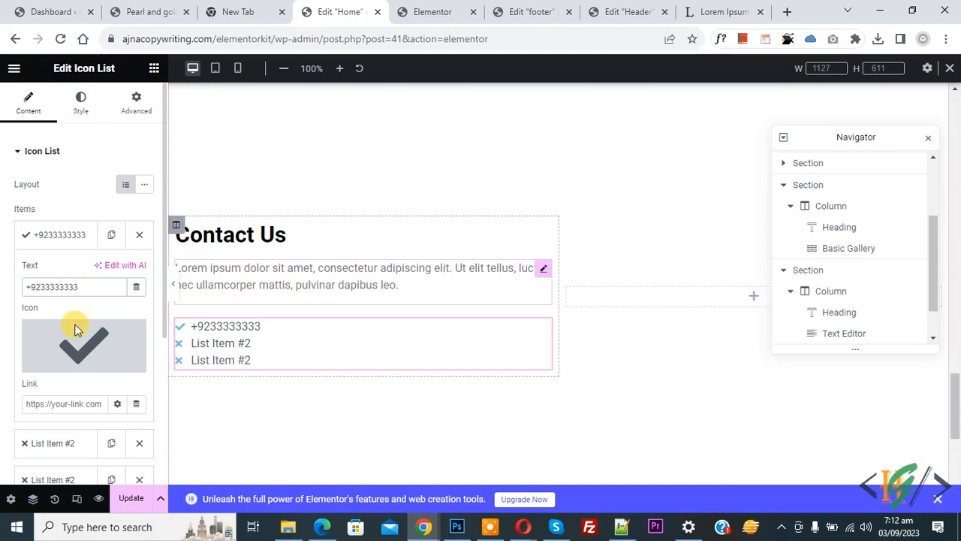
- Give the first item the Phone alt icon from the Icon Library and a tel: link
mouse_move(67, 372)
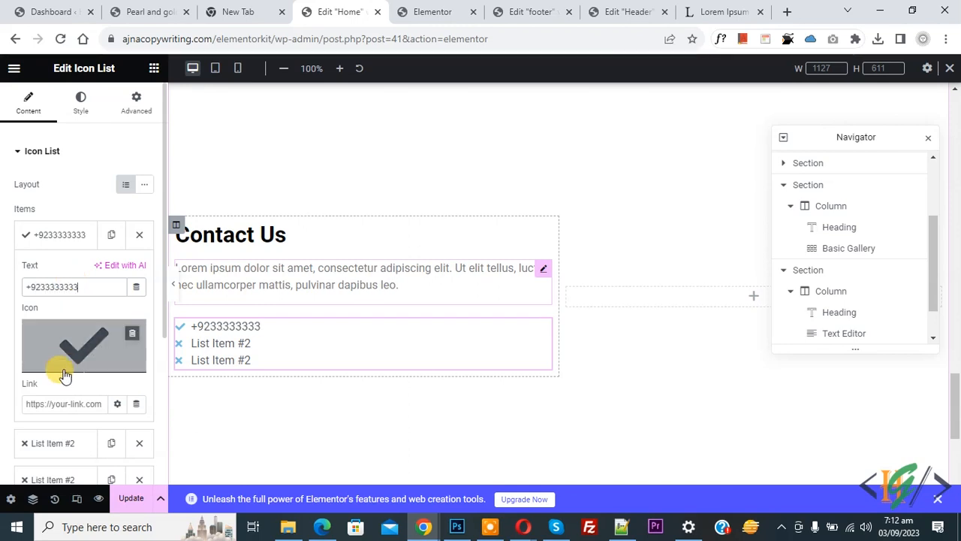
click(60, 369)
click(397, 120)
text(phone)
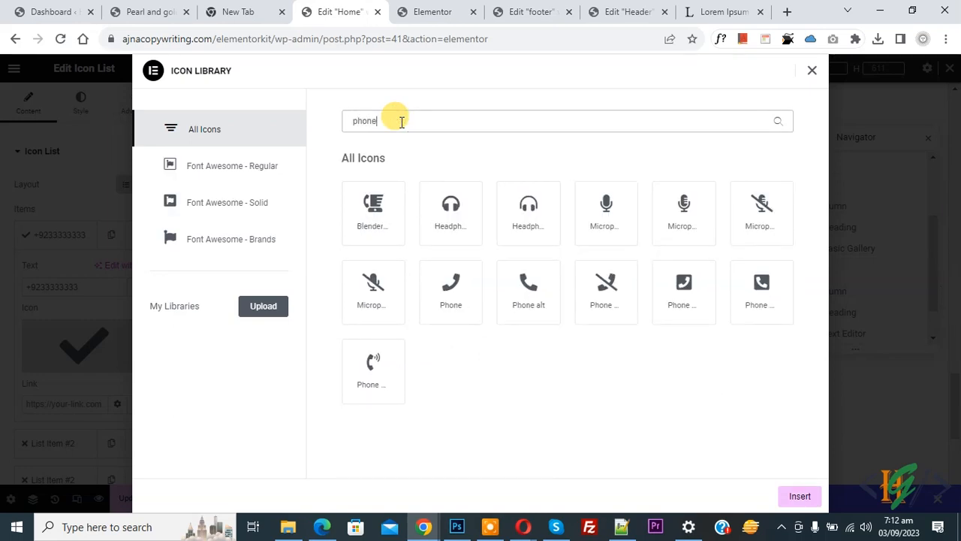
click(511, 298)
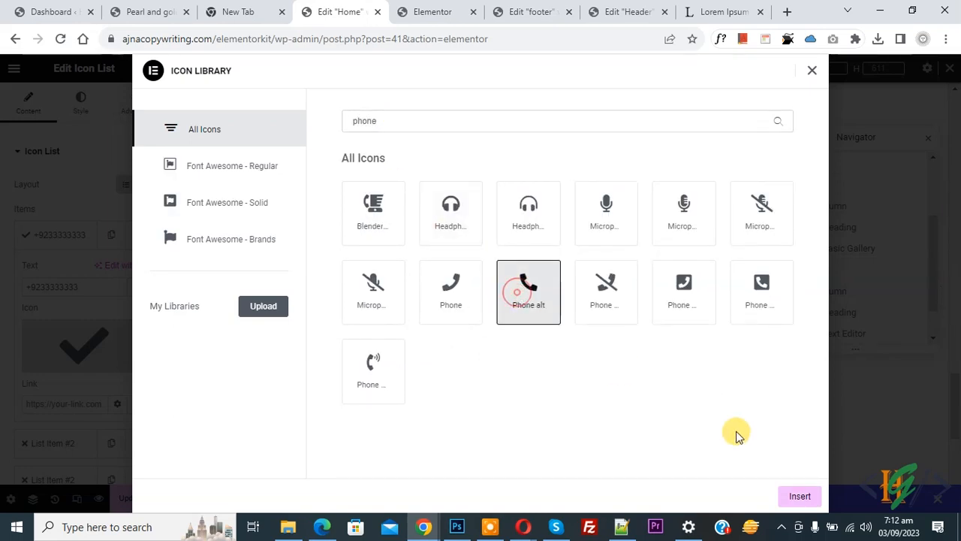
click(800, 495)
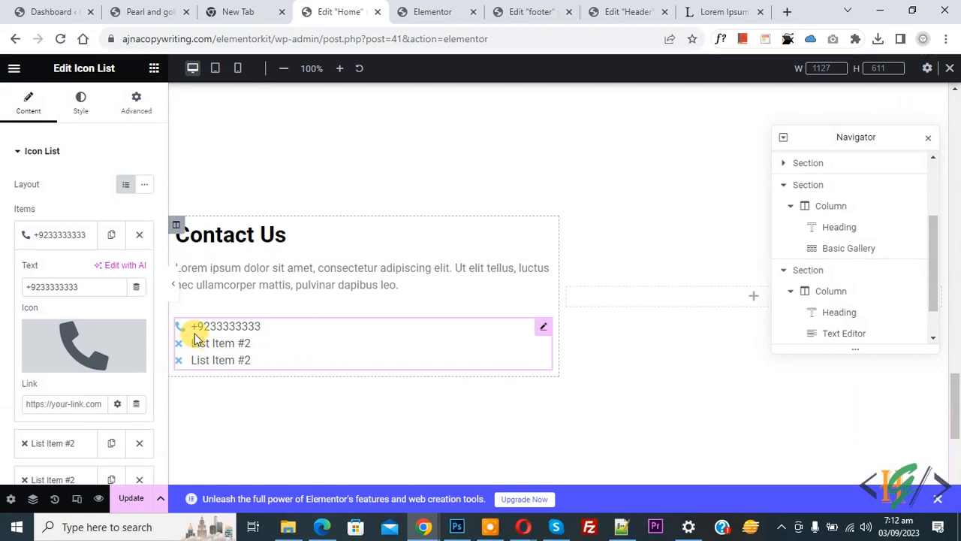
click(39, 403)
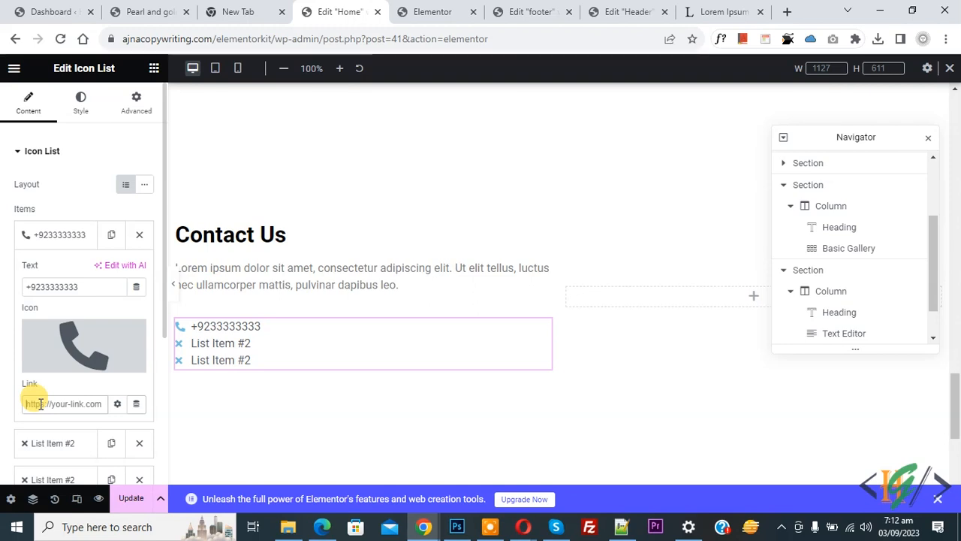
text(t)
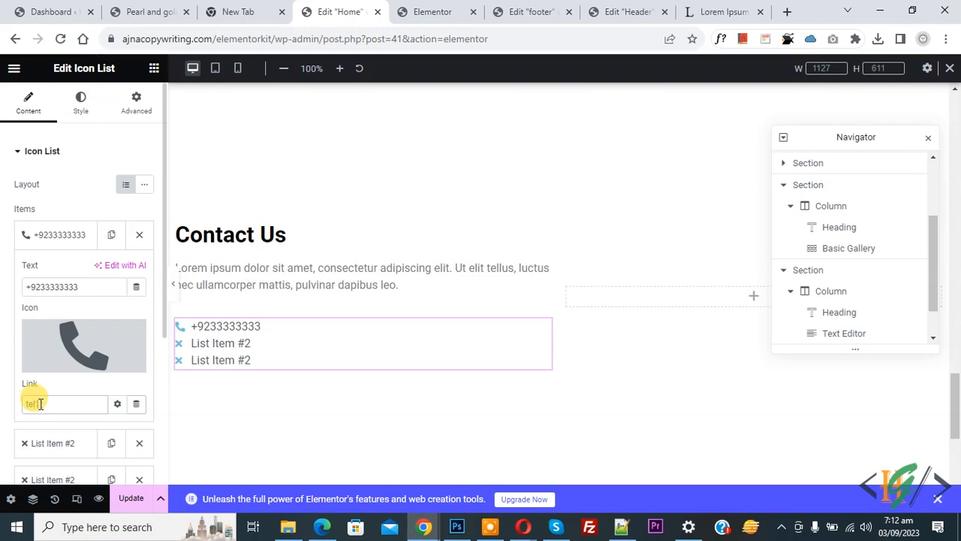
text(el:+923333333)
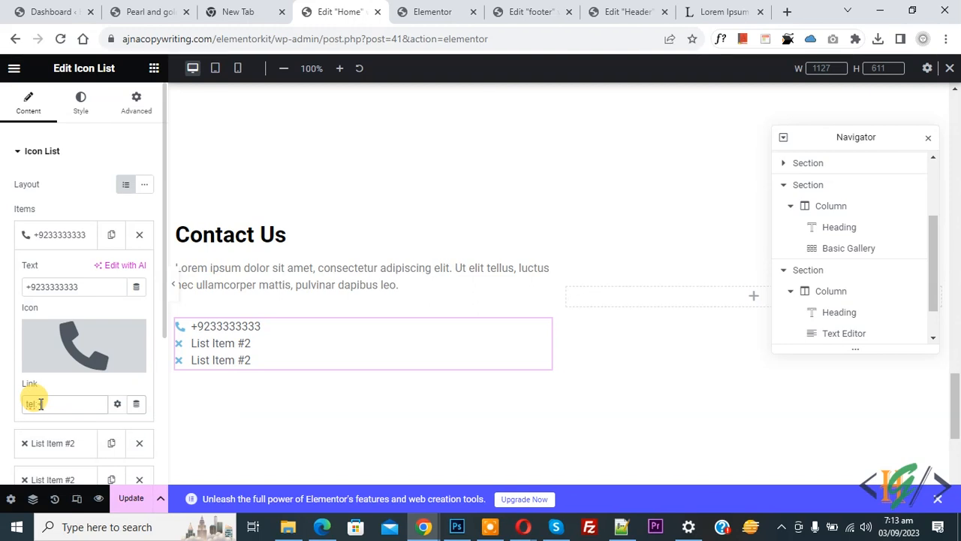
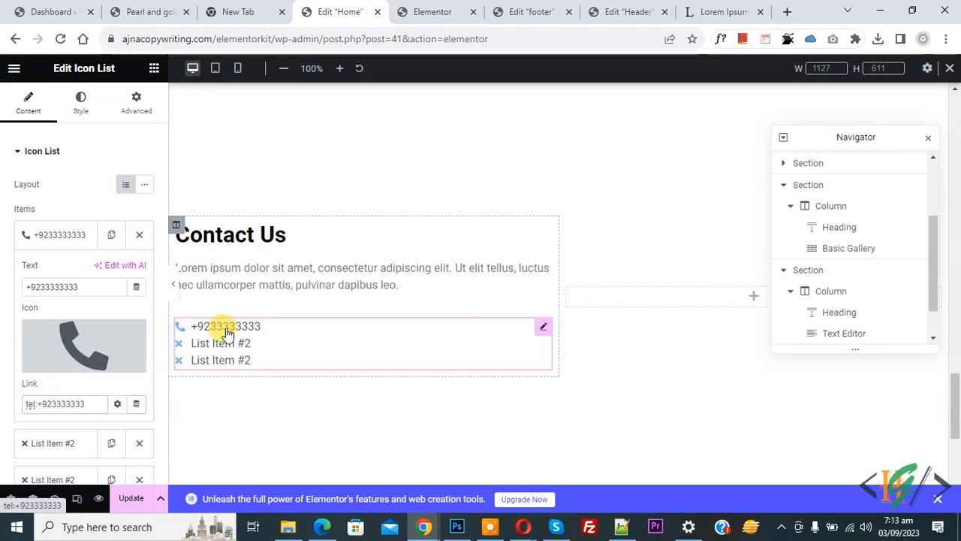
- Scroll the Edit Icon List panel and expand the second 'List Item #2' row
scroll(5, 301, down, 2)
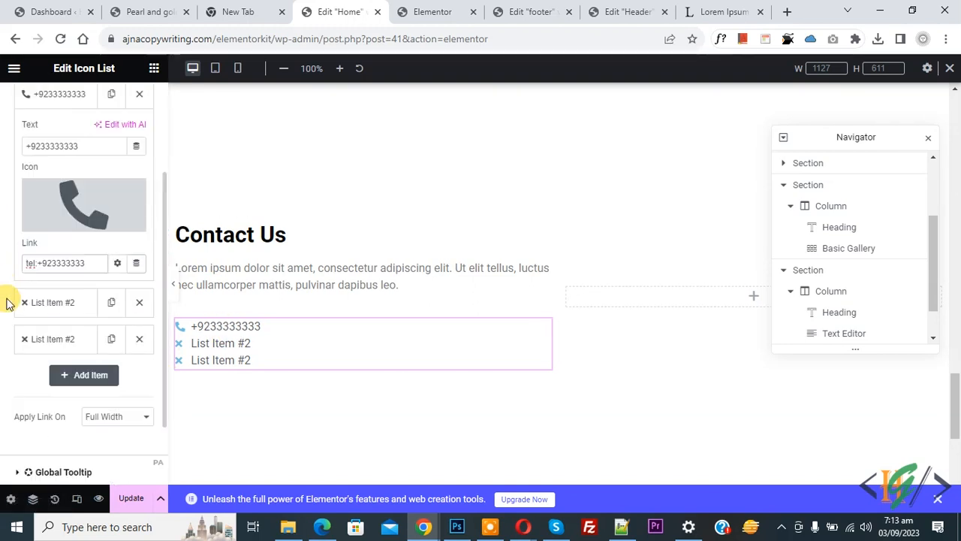
click(43, 304)
- Replace the second item's text with the contact e-mail address and give it the Envelope icon
triple_click(55, 182)
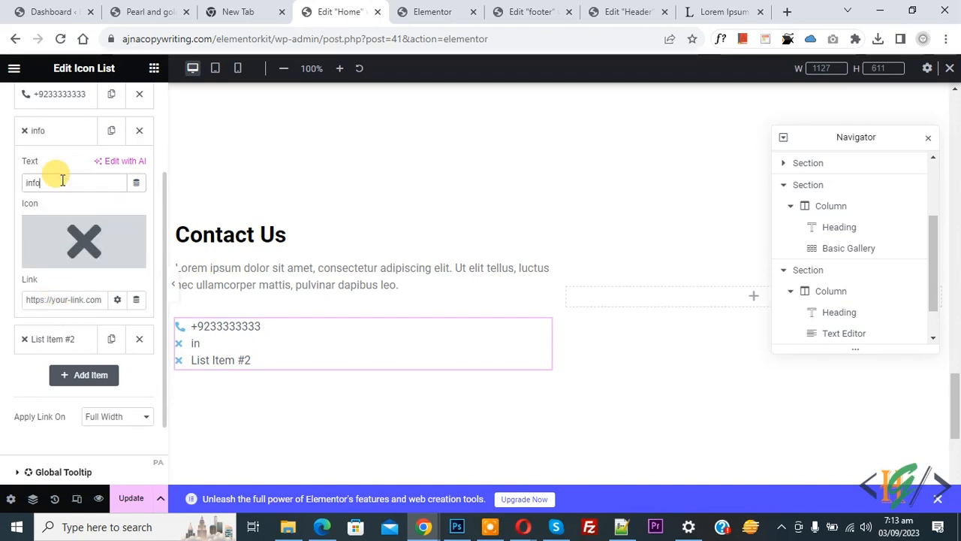
mouse_move(47, 275)
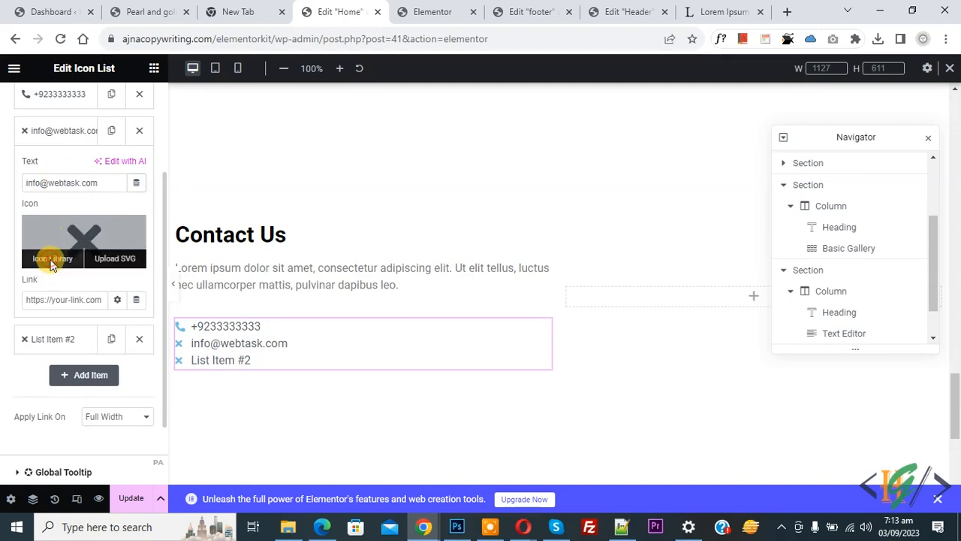
click(51, 264)
click(426, 125)
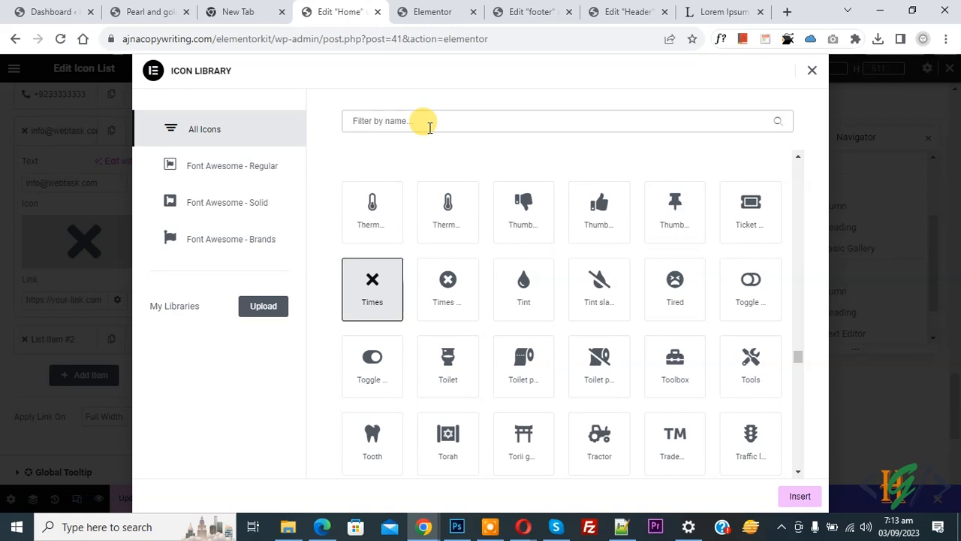
text(mail)
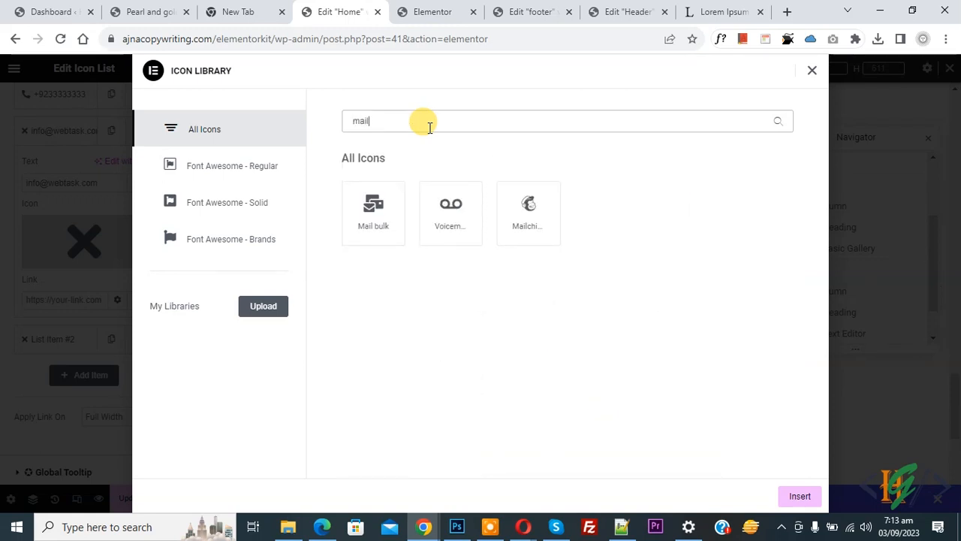
key(BackSpace)
key(BackSpace)
key(BackSpace)
key(BackSpace)
text(ebv)
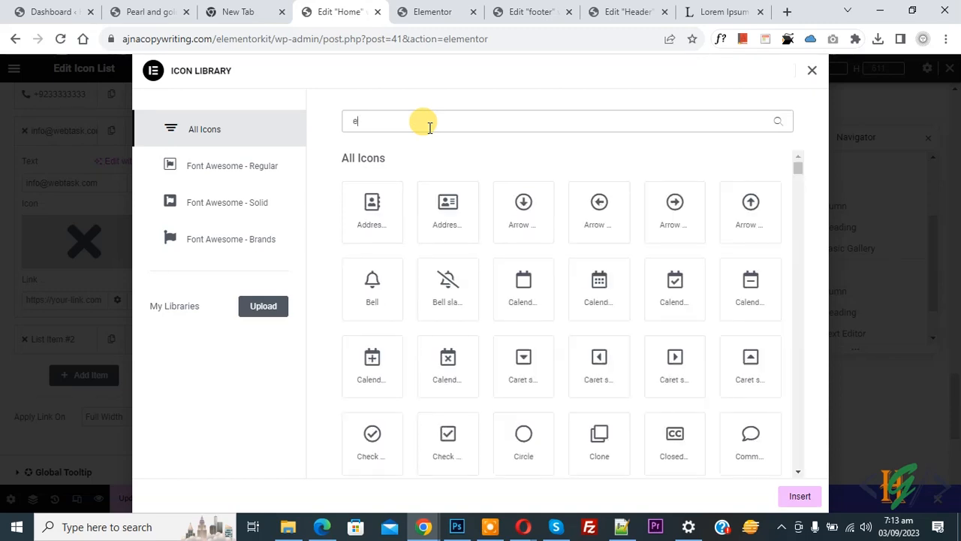
key(BackSpace)
key(BackSpace)
text(nv)
click(374, 203)
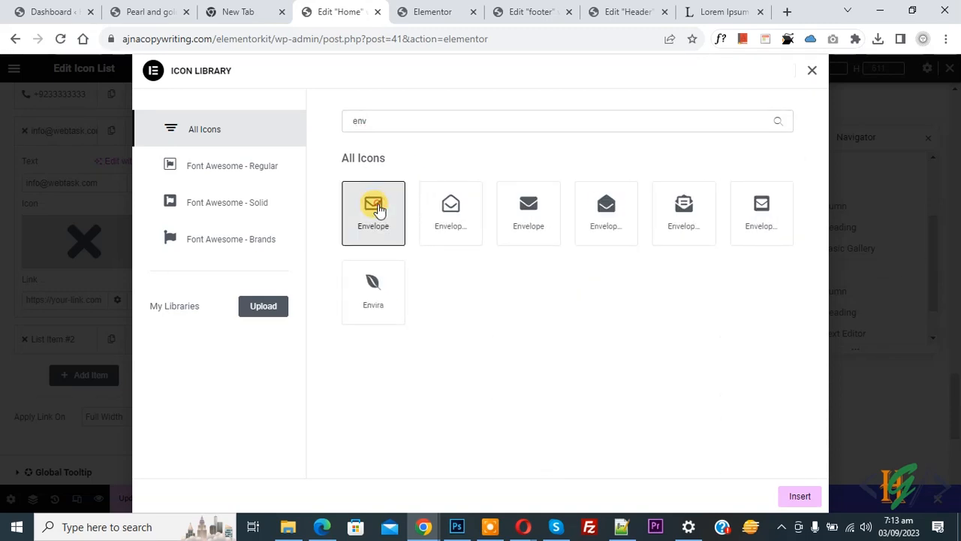
click(800, 499)
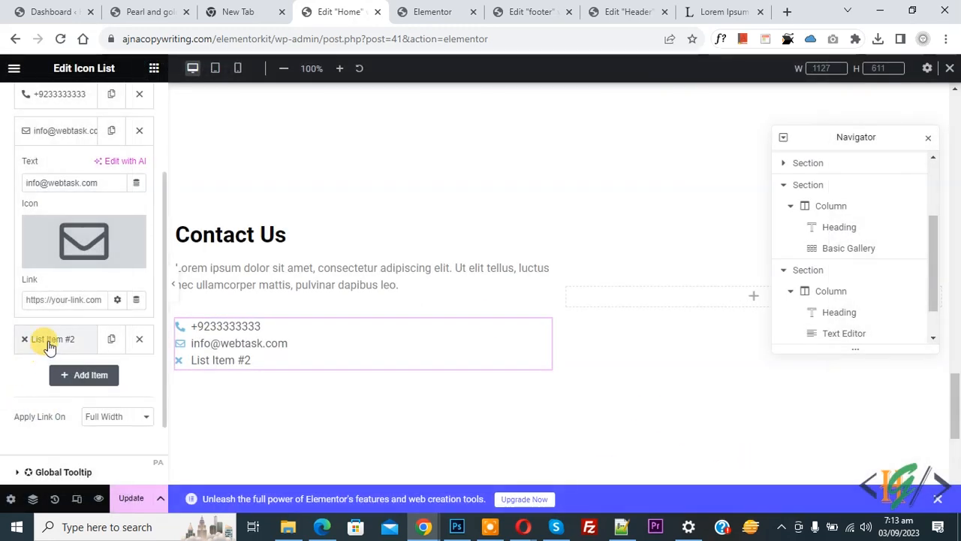
- Give the e-mail item a mailto: link to the contact address
click(47, 300)
text(mailto)
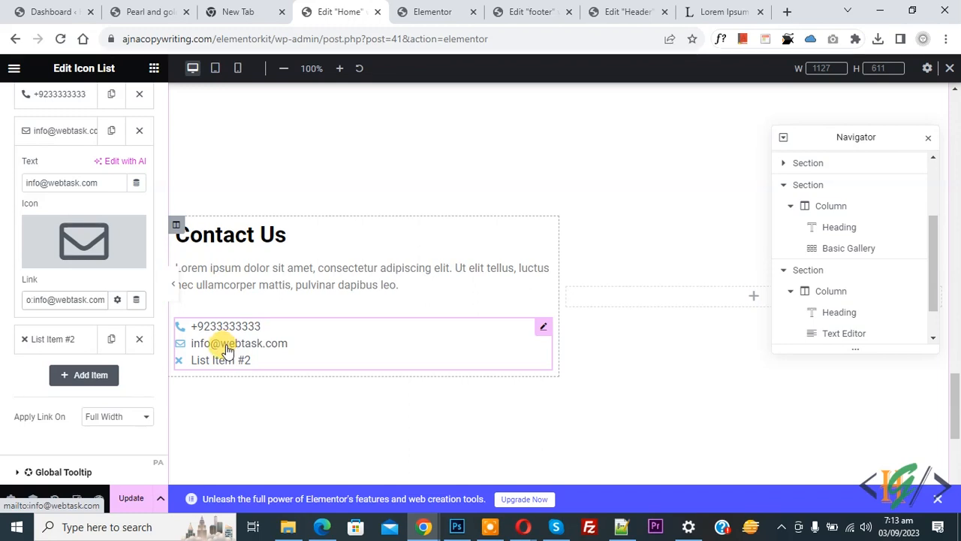
click(48, 347)
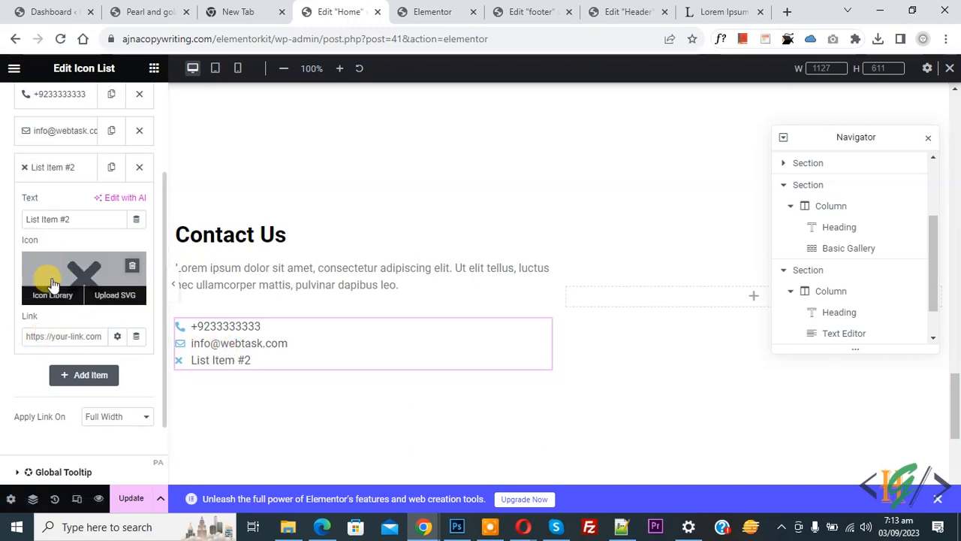
- Change the third item's text to 'Pakistan' and give it a map marker icon
triple_click(47, 221)
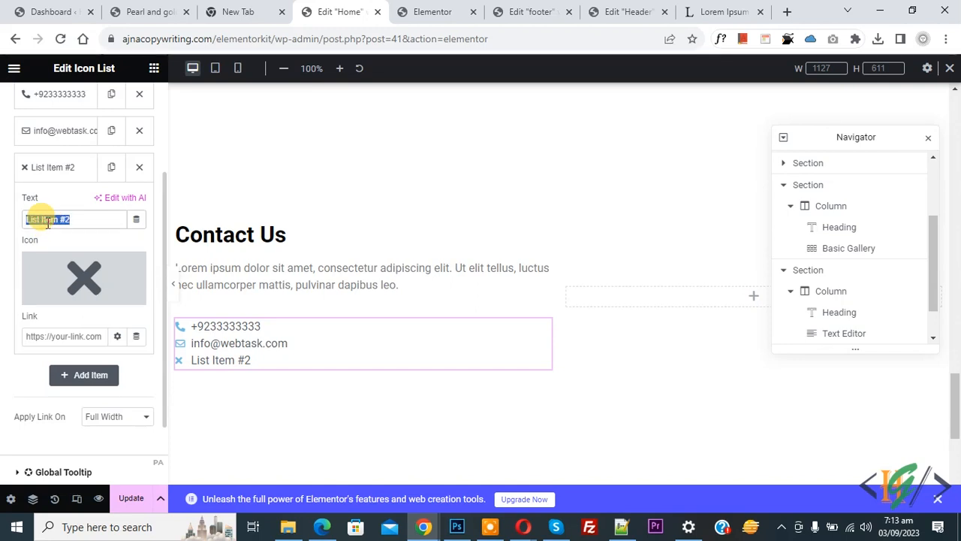
text(Pakistan)
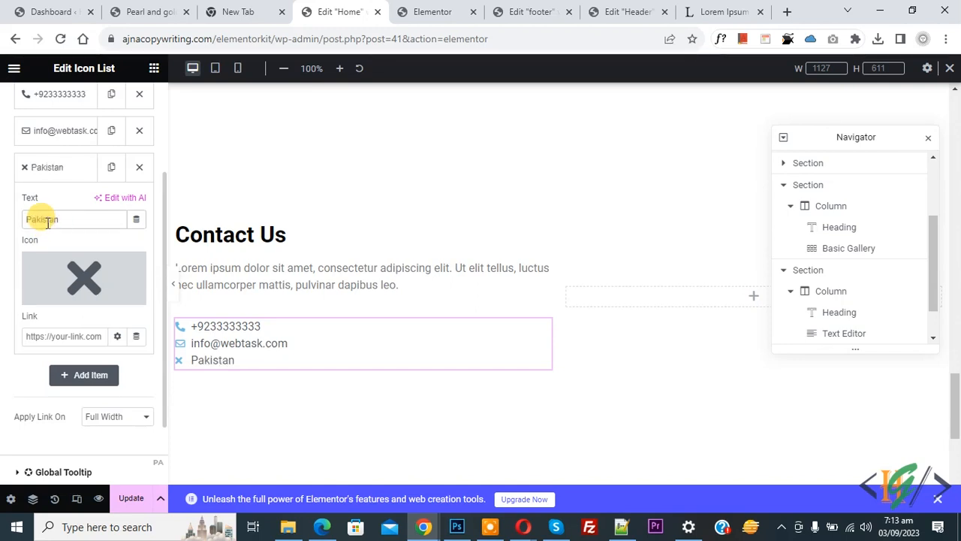
click(47, 293)
click(378, 122)
text(map)
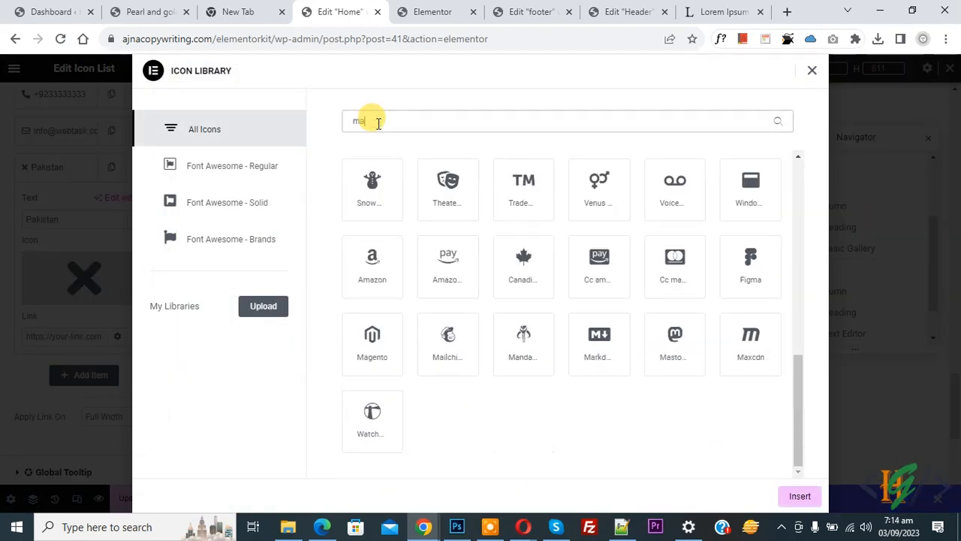
click(688, 224)
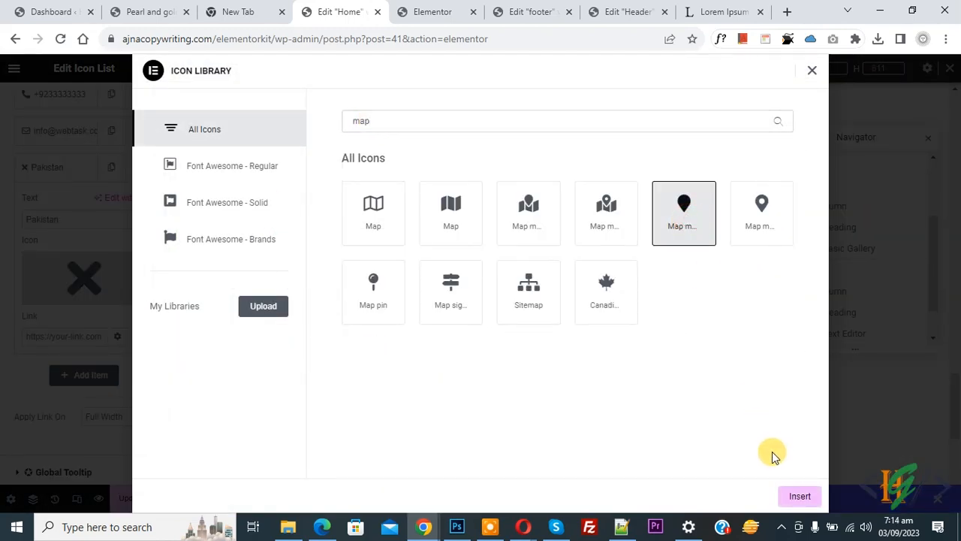
click(800, 497)
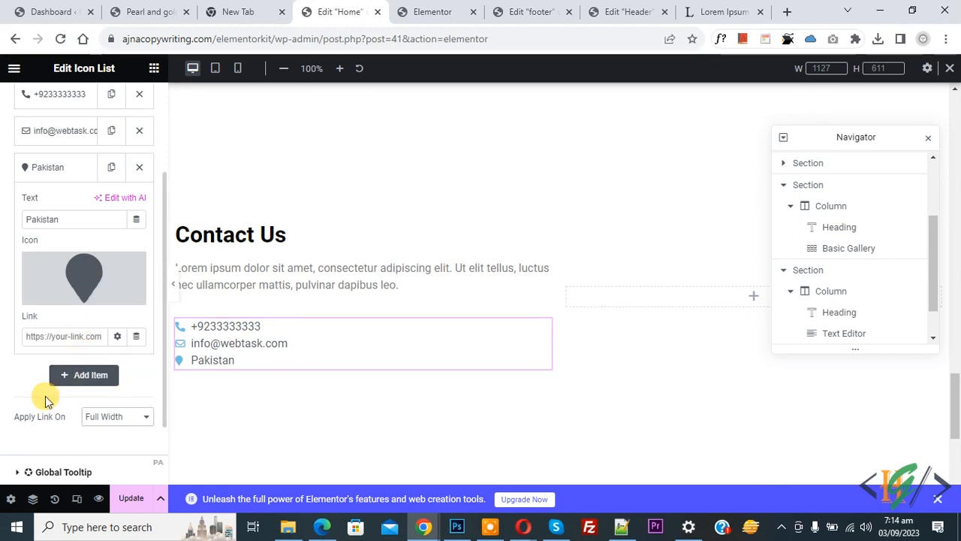
- Set the list's Apply Link On option to Inline
click(112, 426)
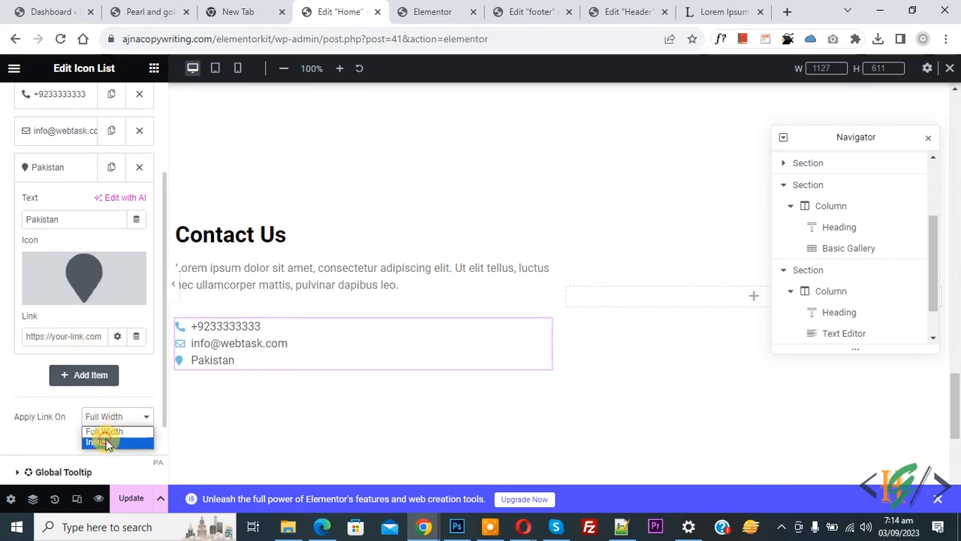
click(108, 440)
scroll(11, 350, down, 1)
scroll(12, 350, up, 3)
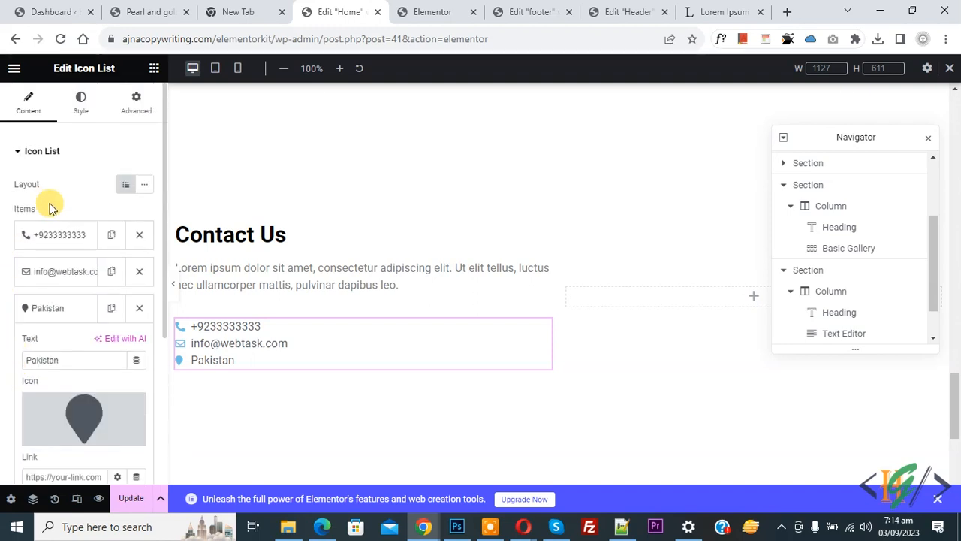
- Widen the contact list's Space Between, keeping dividers off and the original alignment
click(83, 113)
drag(12, 203, 47, 201)
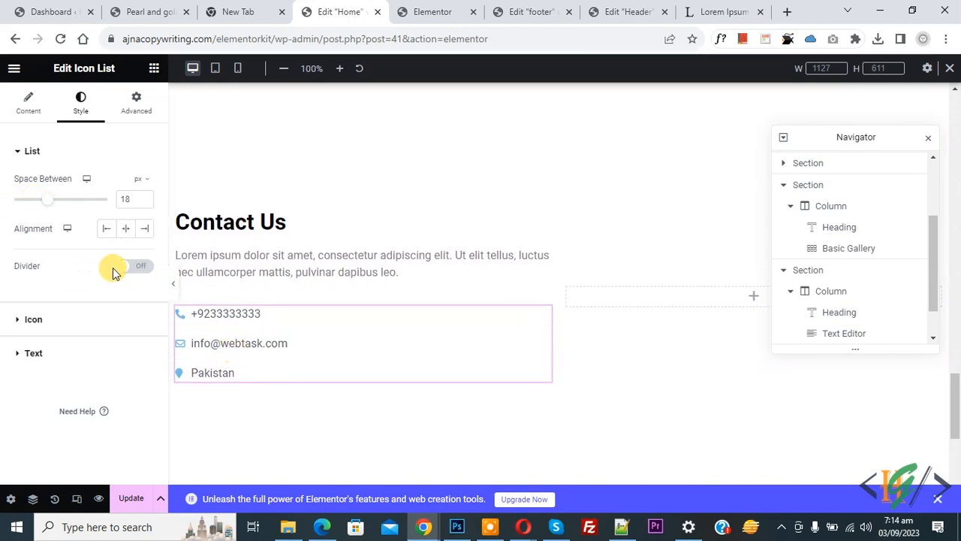
click(138, 267)
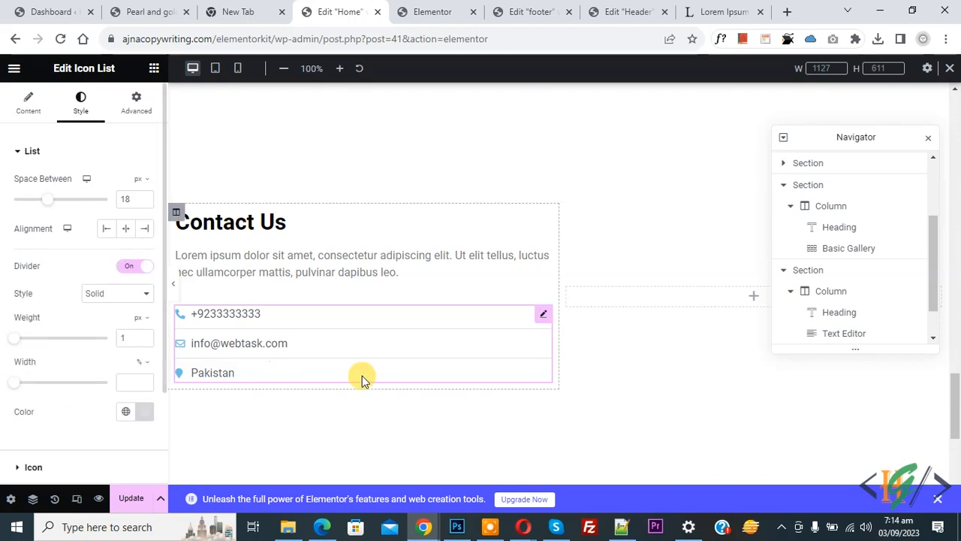
click(140, 269)
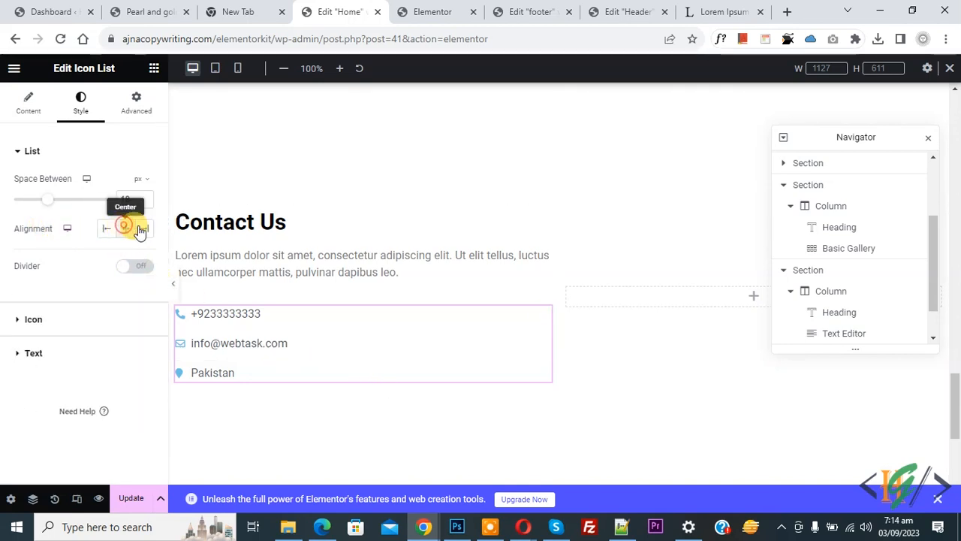
click(125, 229)
click(144, 229)
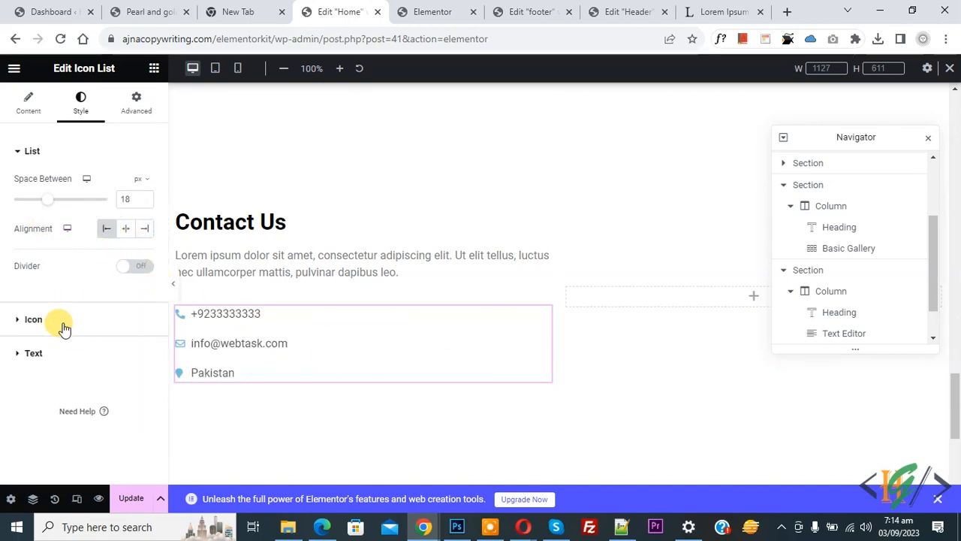
- Make the list icons black and 20 px in size
click(60, 321)
click(143, 248)
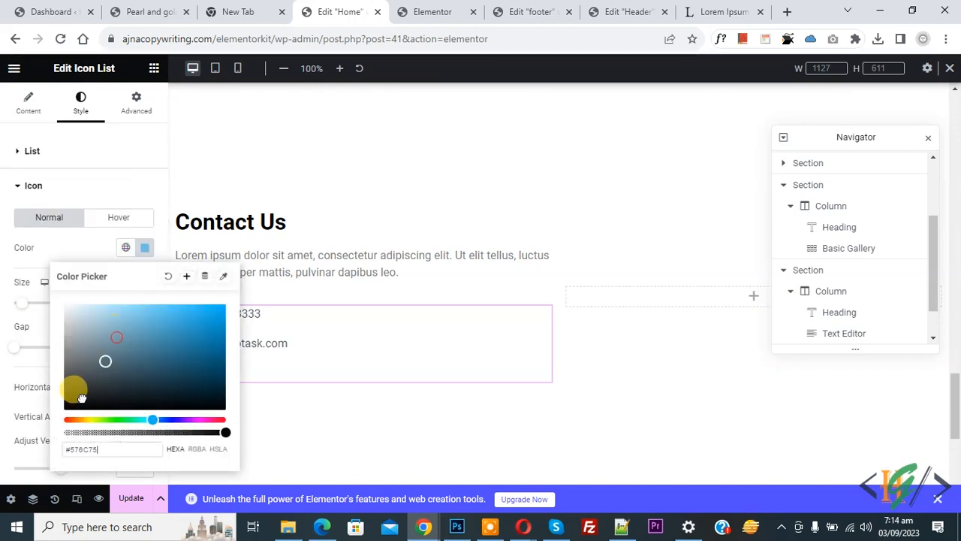
click(3, 347)
scroll(9, 340, down, 2)
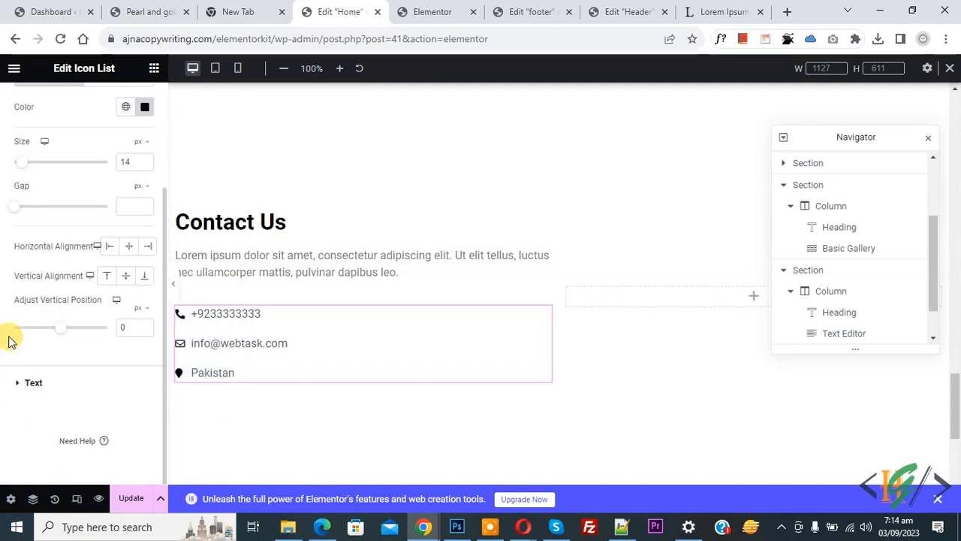
scroll(10, 331, up, 1)
drag(27, 236, 28, 231)
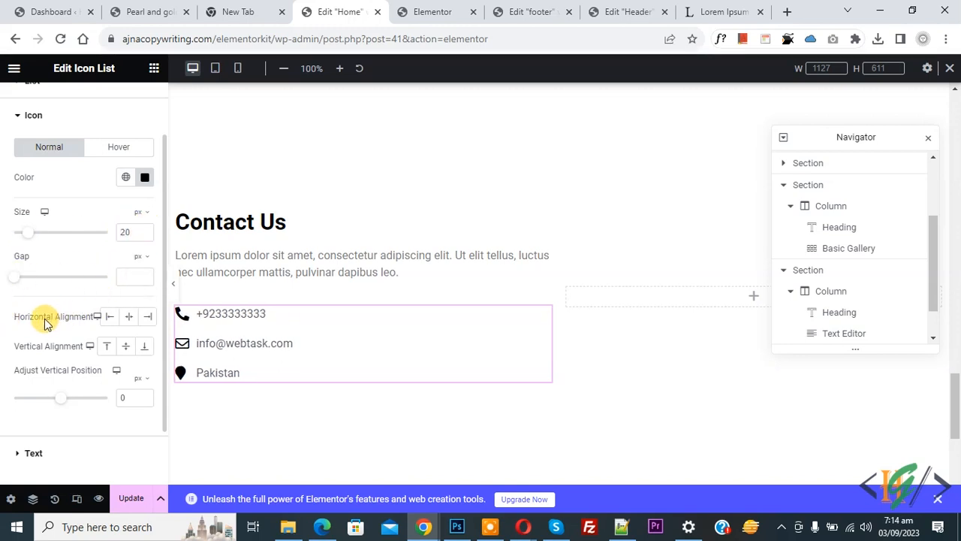
- Make the list text black with a 16 px typography size
scroll(82, 347, down, 1)
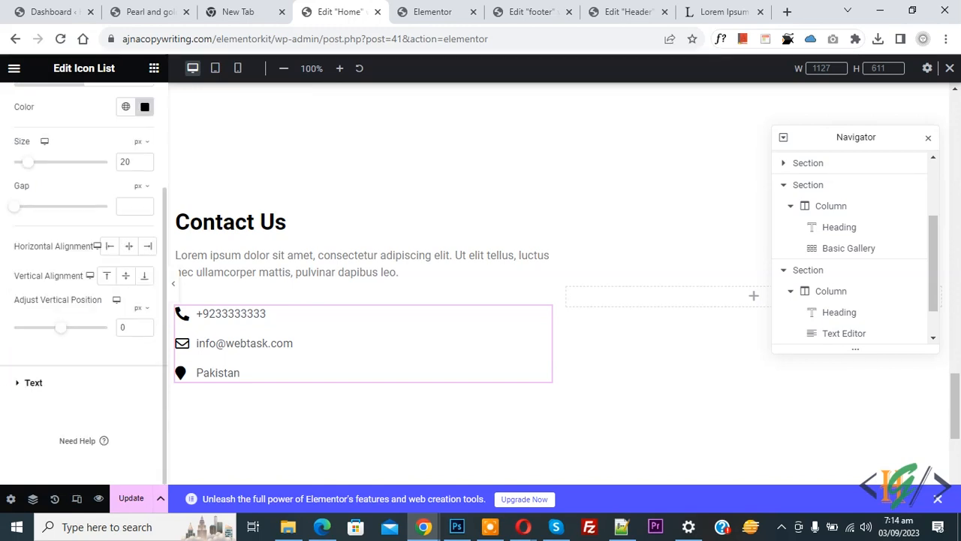
click(58, 384)
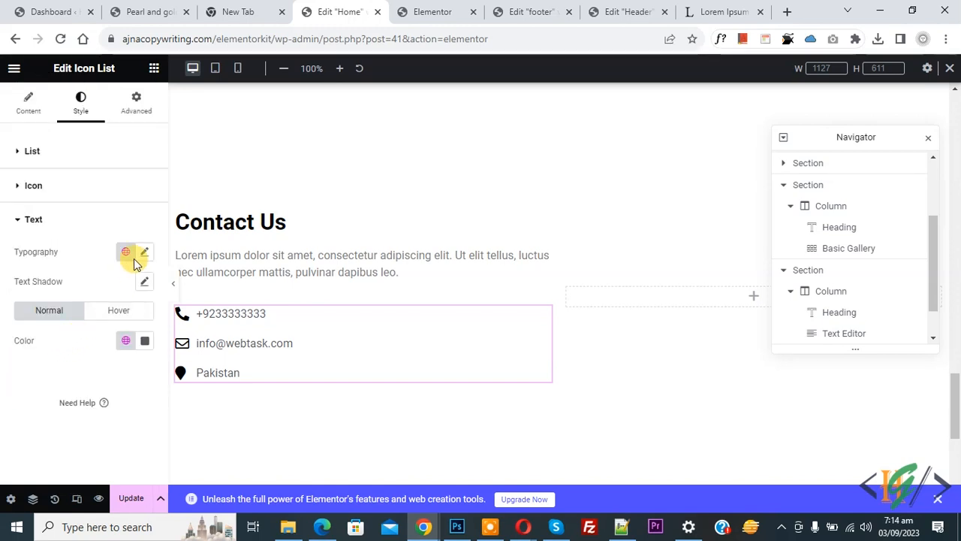
click(143, 342)
mouse_move(128, 225)
mouse_down()
mouse_move(102, 232)
mouse_move(2, 302)
mouse_move(85, 290)
mouse_up()
click(147, 257)
click(145, 253)
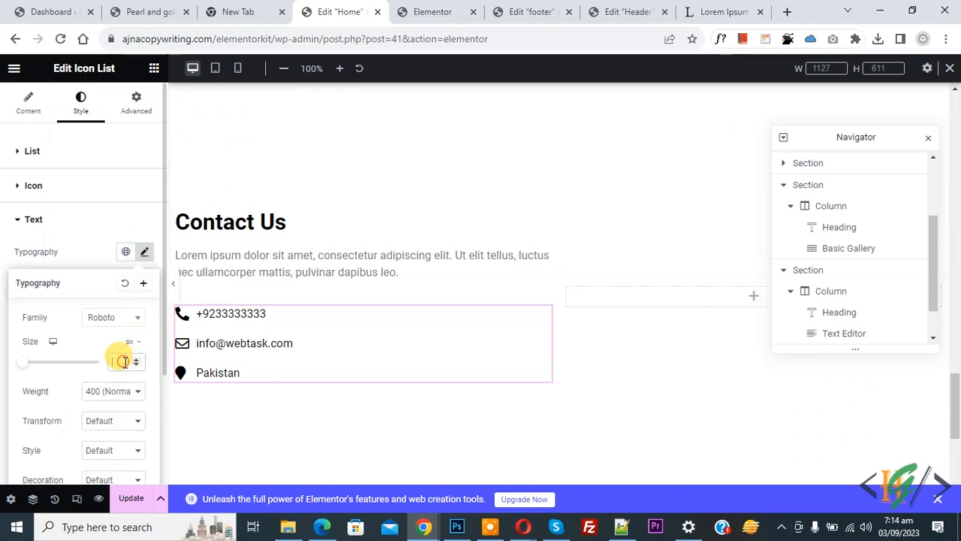
text(18)
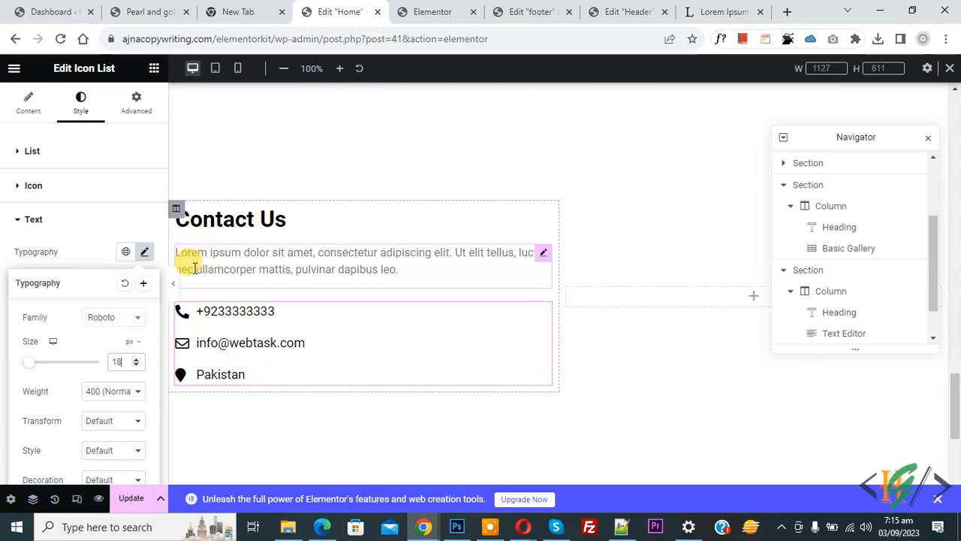
click(136, 366)
click(136, 366)
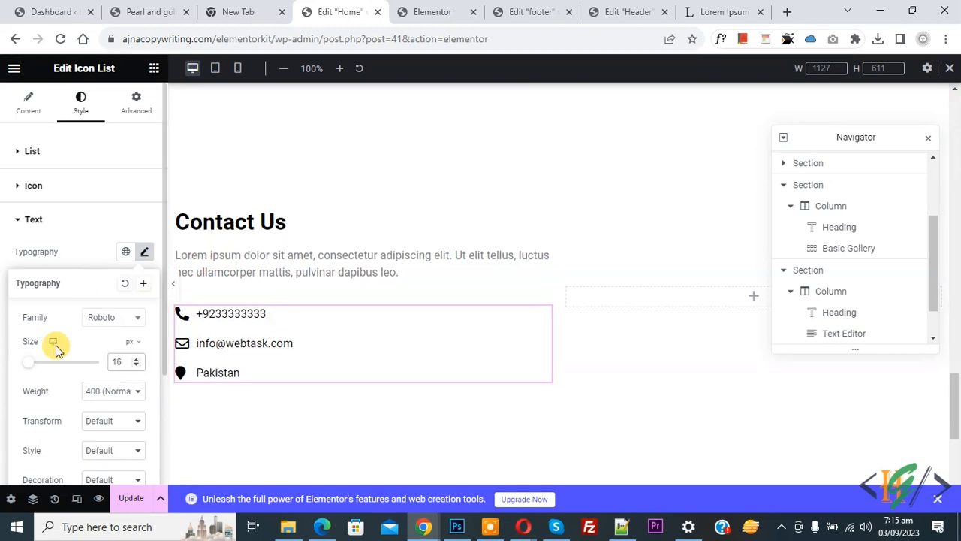
click(274, 269)
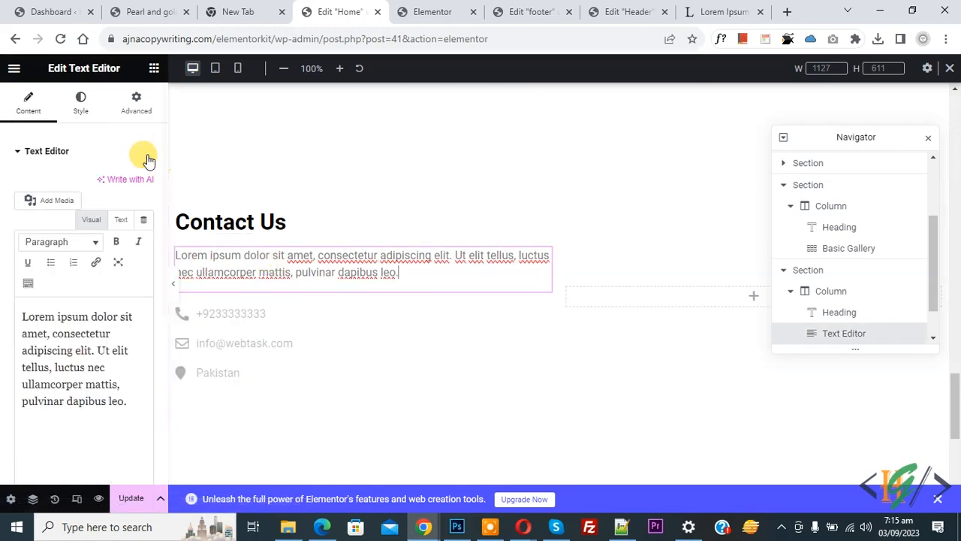
- Set the Contact Us paragraph's text colour to black
click(78, 103)
click(143, 212)
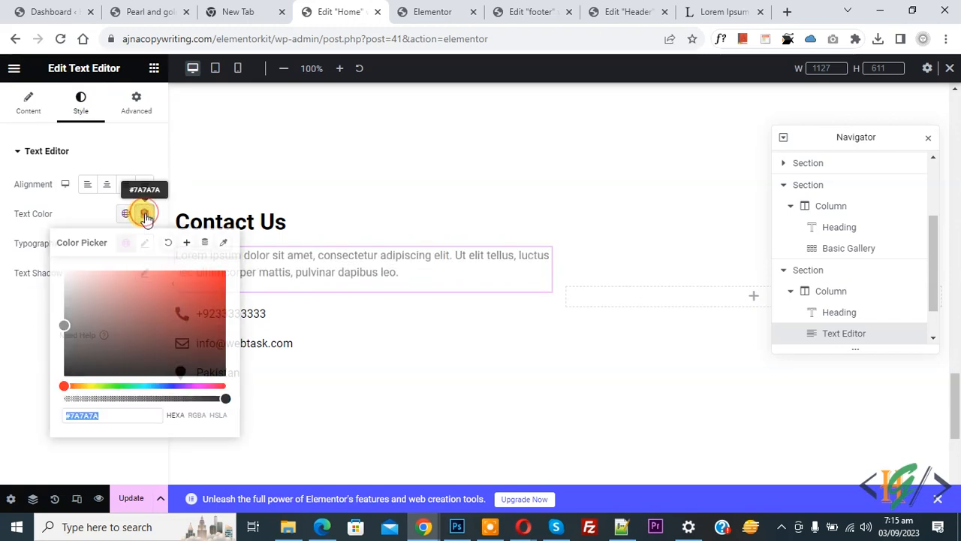
drag(97, 318, 6, 386)
click(6, 387)
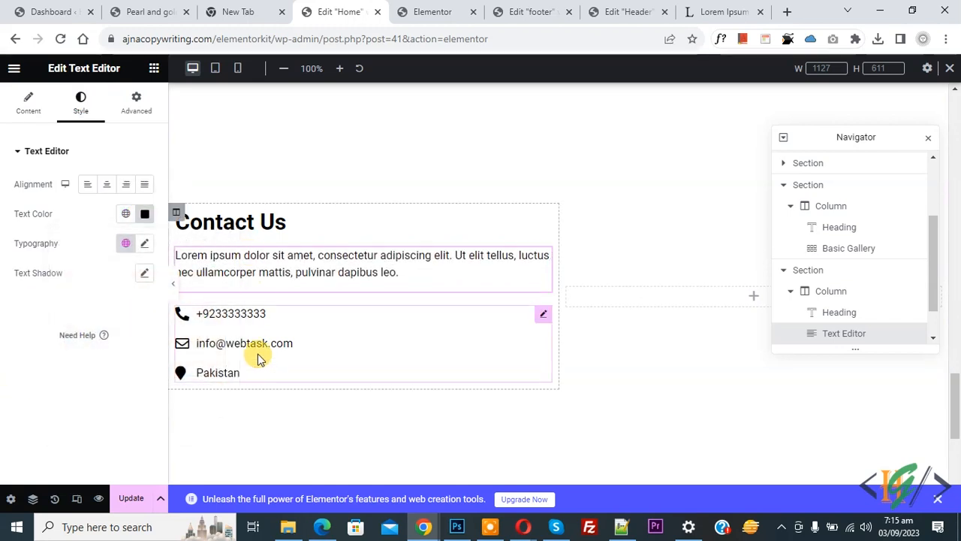
- Reduce the Icon List's Space Between to 9 and update the page
click(314, 346)
drag(43, 199, 32, 204)
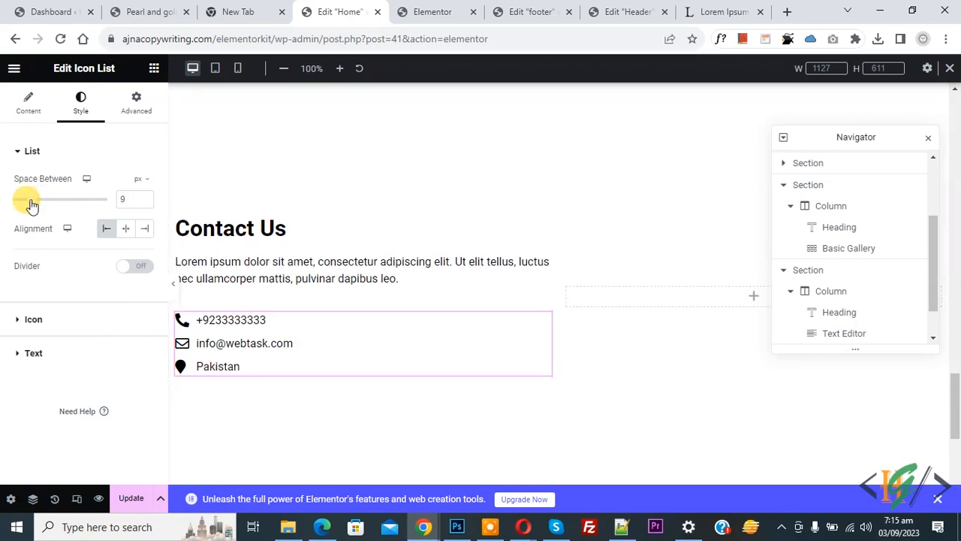
click(134, 501)
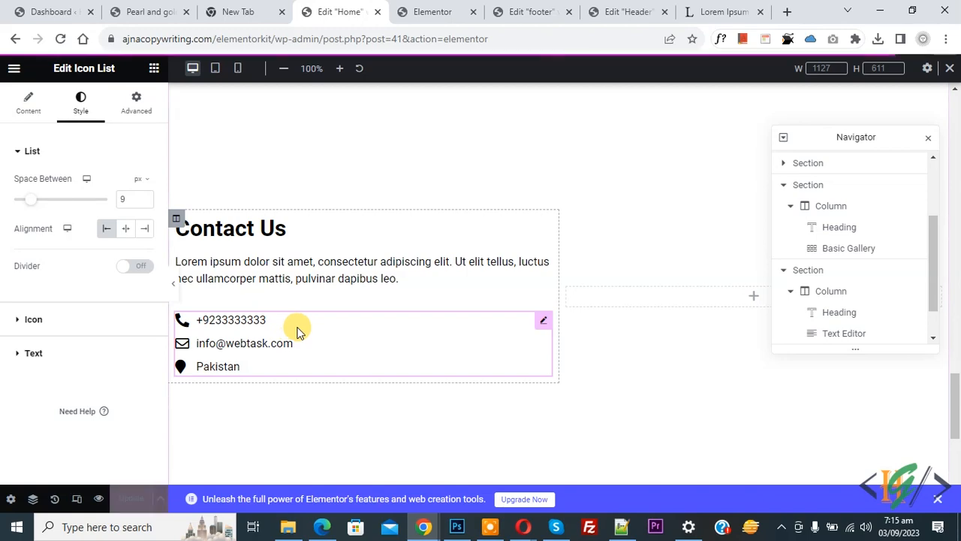
click(381, 9)
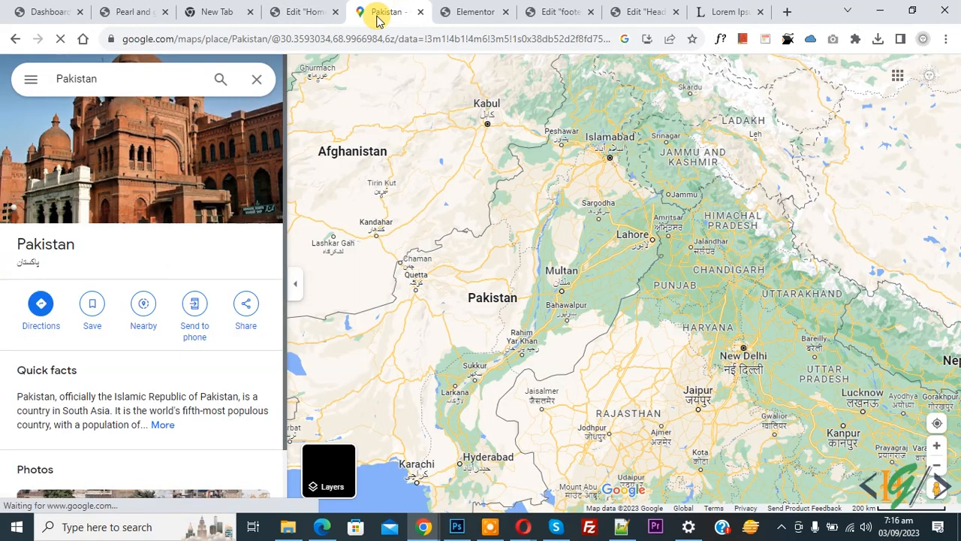
- Copy the Pakistan map's embed HTML from Google Maps' Share or embed map dialog
click(30, 81)
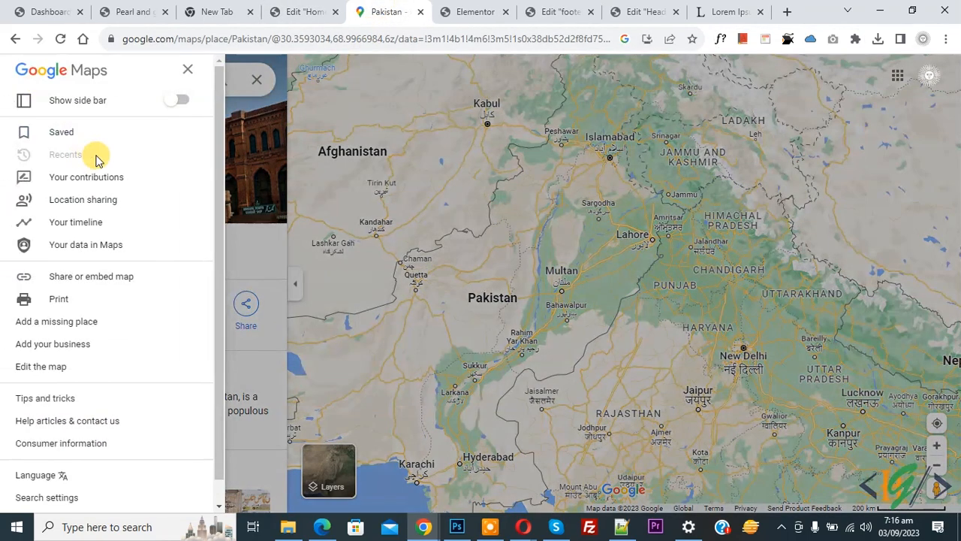
click(100, 282)
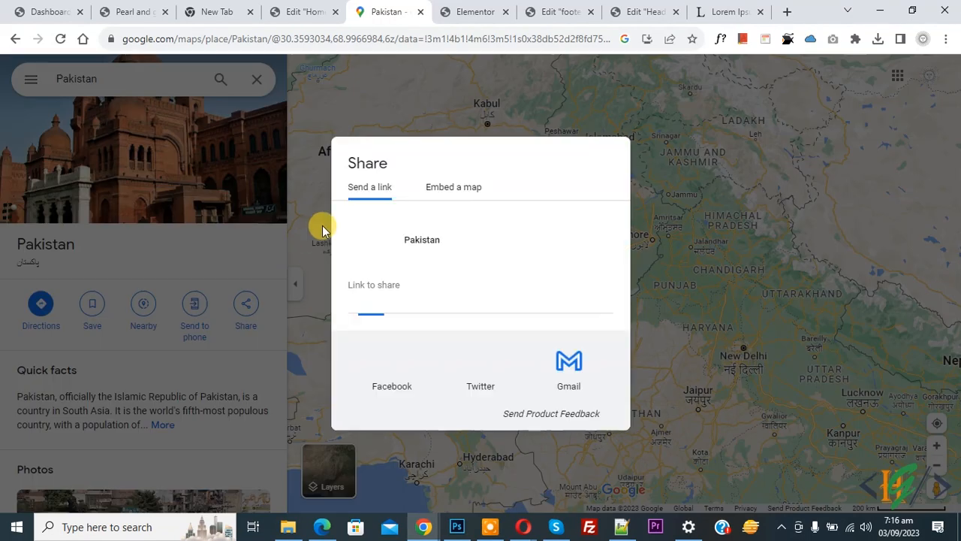
click(451, 197)
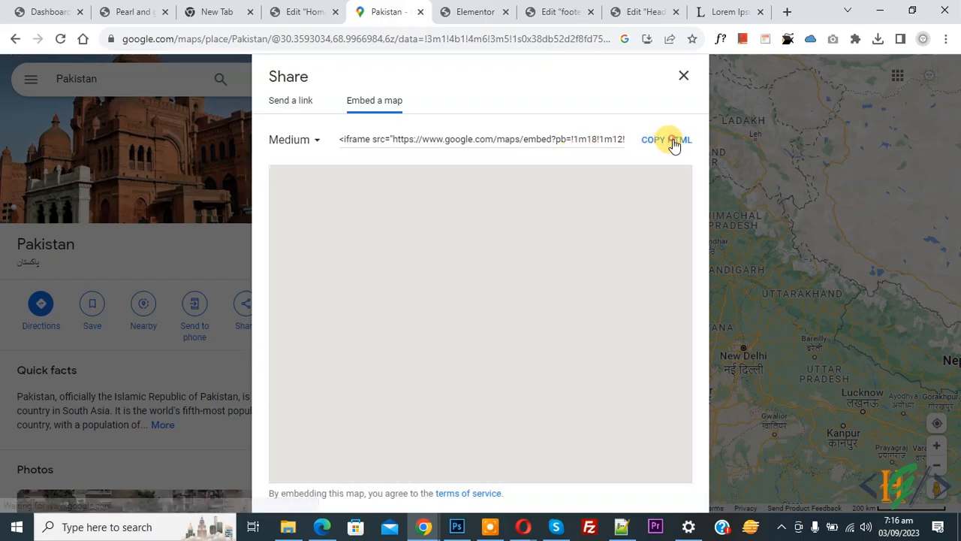
click(673, 141)
click(300, 9)
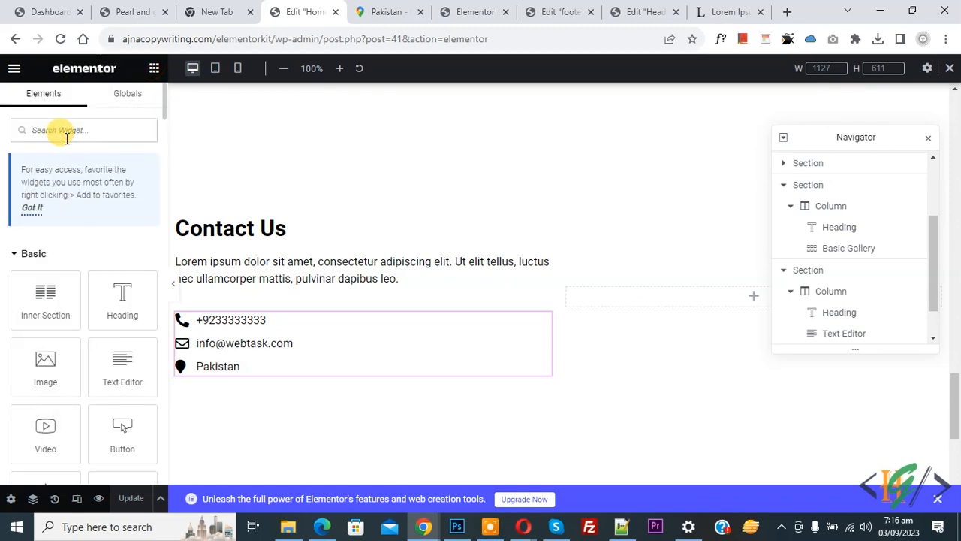
- Add an HTML widget below the contact list and paste the map iframe code
text(code)
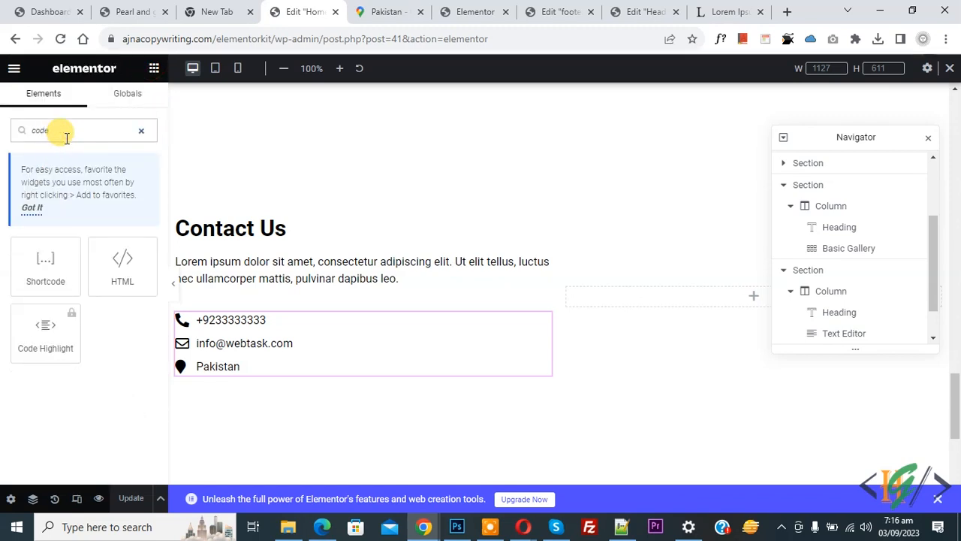
drag(105, 255, 233, 370)
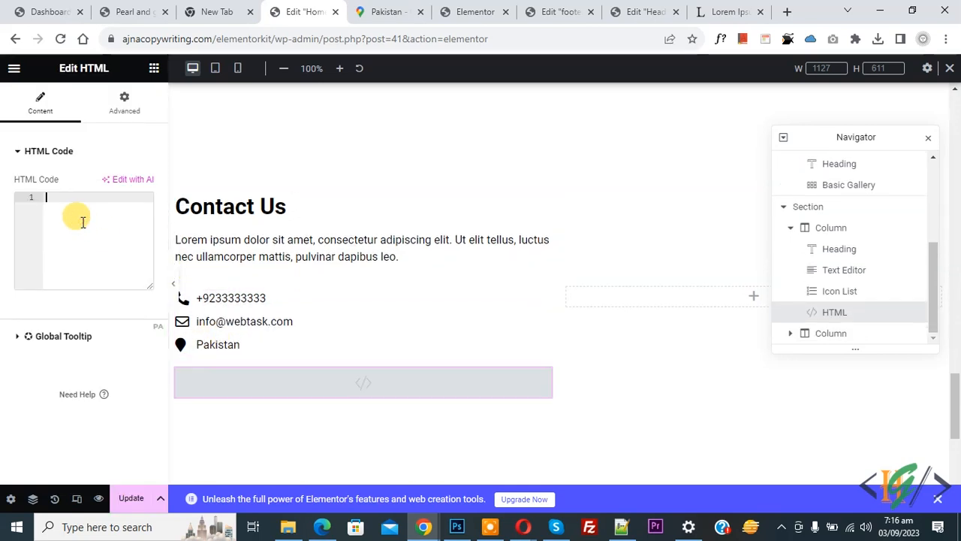
key(ctrl+v)
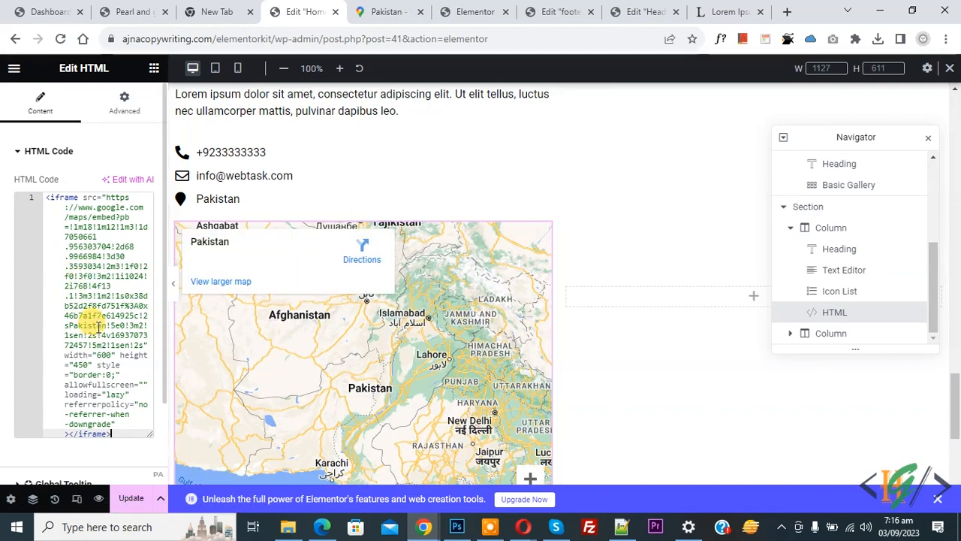
- Set the map iframe height to 200 and width to 100%, then update the page
double_click(80, 365)
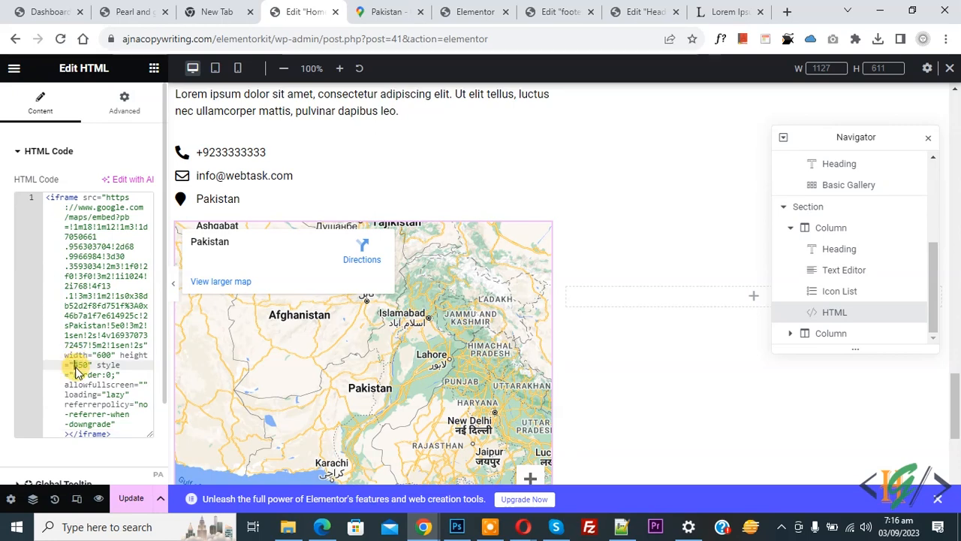
text(350)
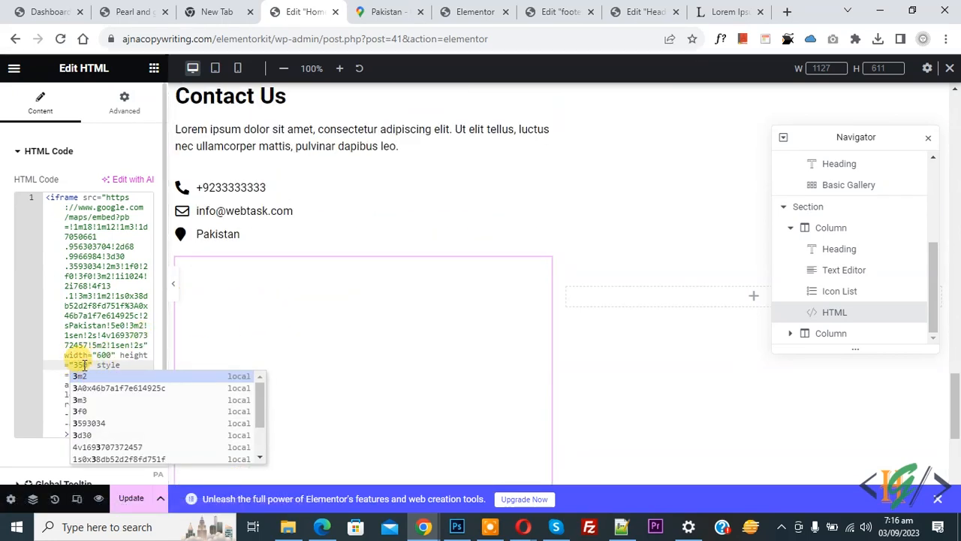
double_click(84, 365)
text(200)
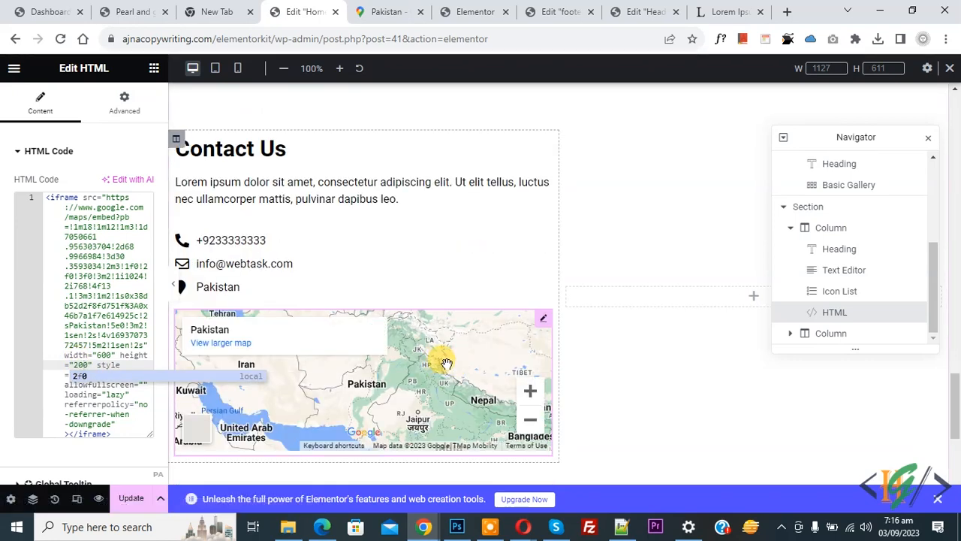
click(101, 347)
text(100%)
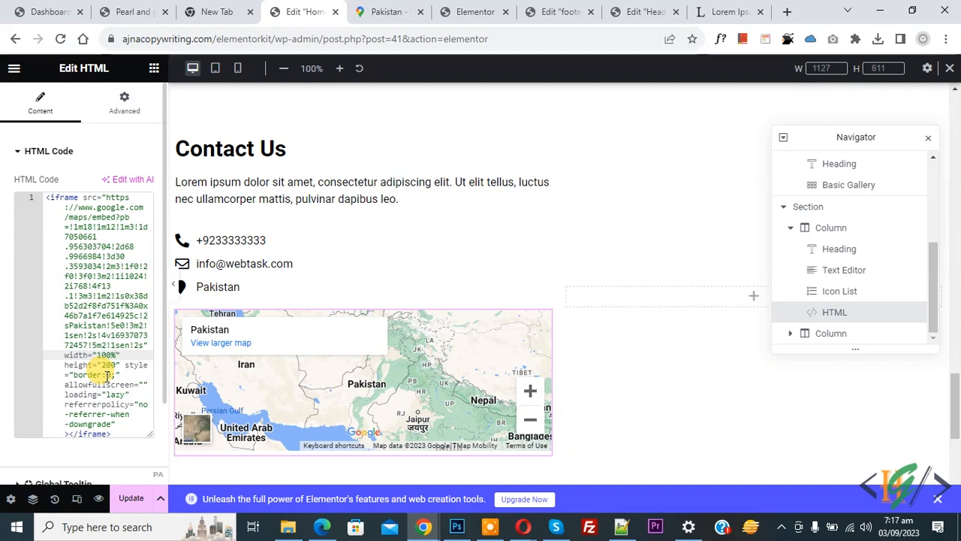
click(129, 510)
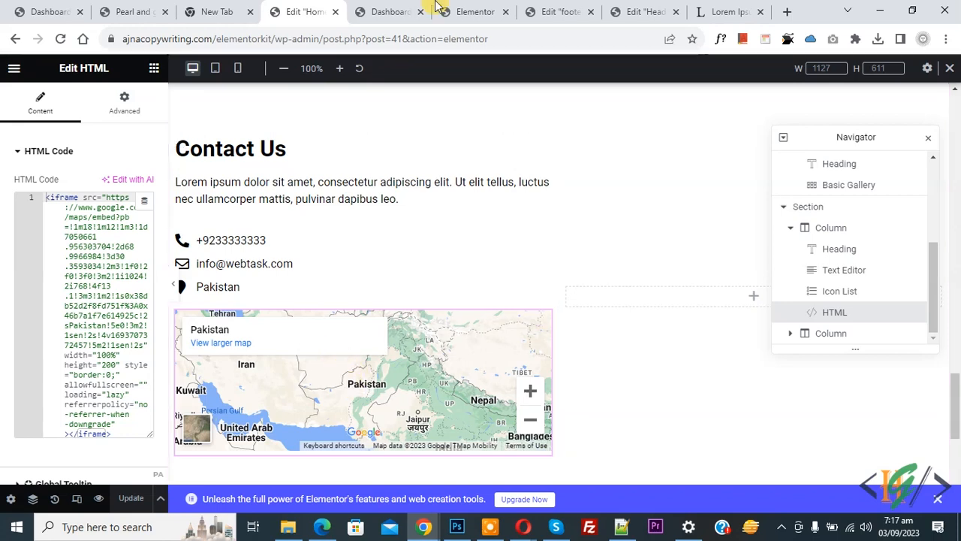
- Search Plugins > Add New for 'contact form 7', then install and activate Contact Form 7
click(391, 11)
scroll(268, 167, down, 2)
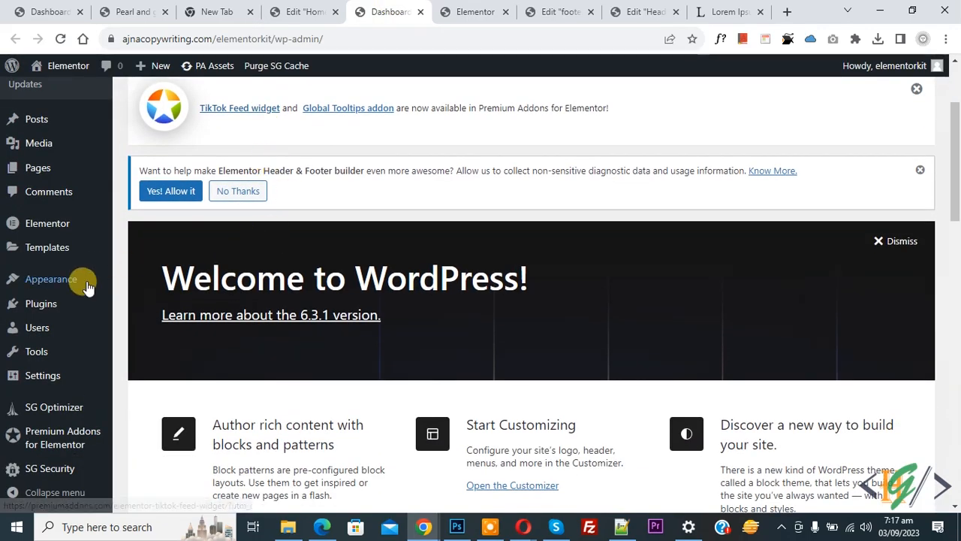
mouse_move(71, 301)
click(149, 329)
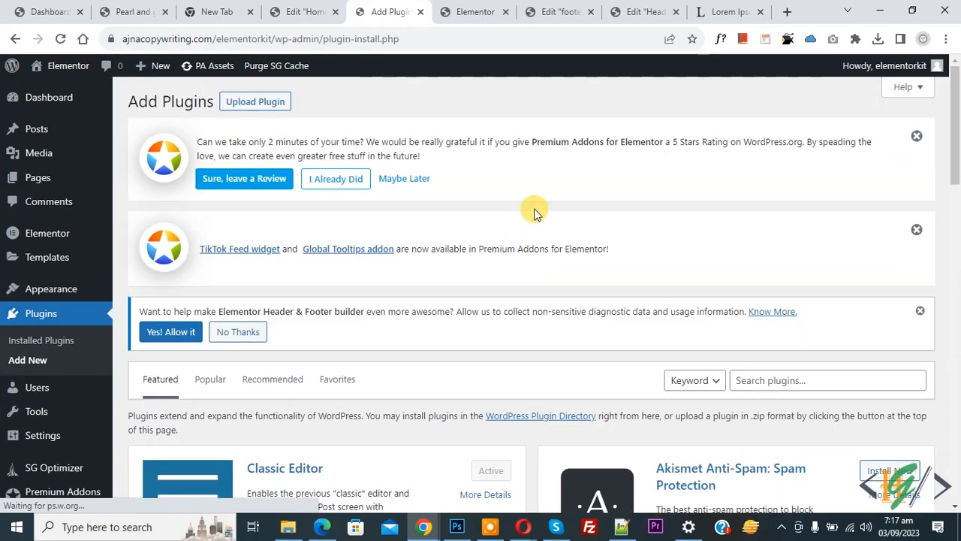
scroll(676, 225, down, 2)
click(794, 239)
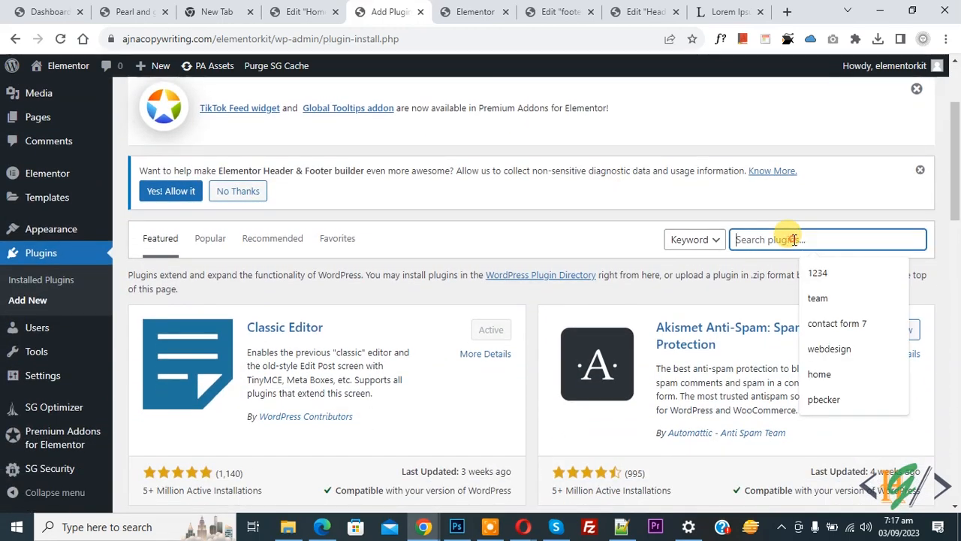
text(contact form)
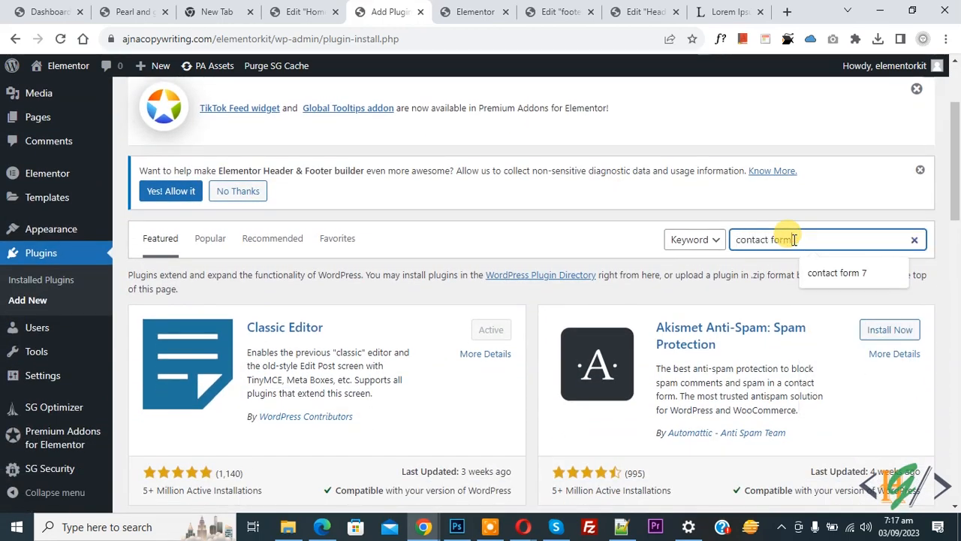
text( 7)
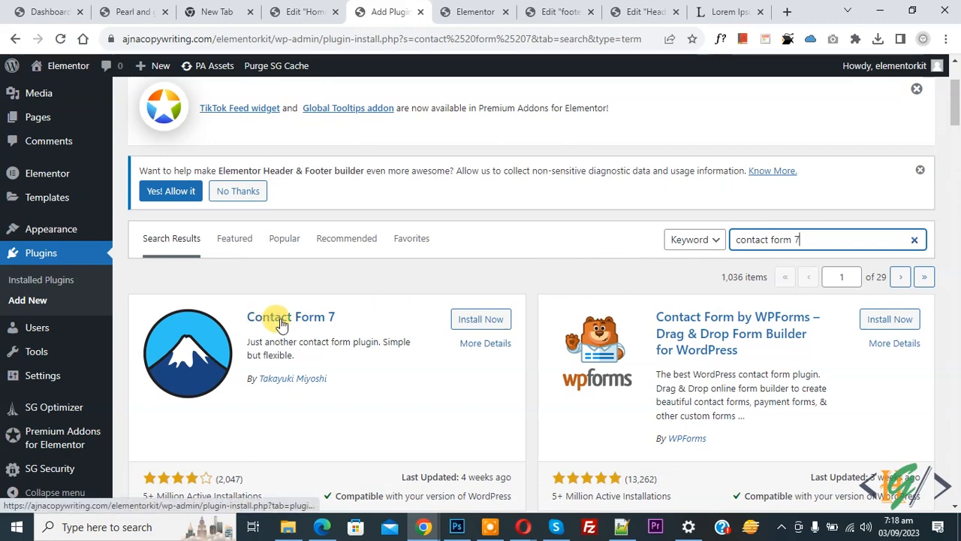
click(471, 321)
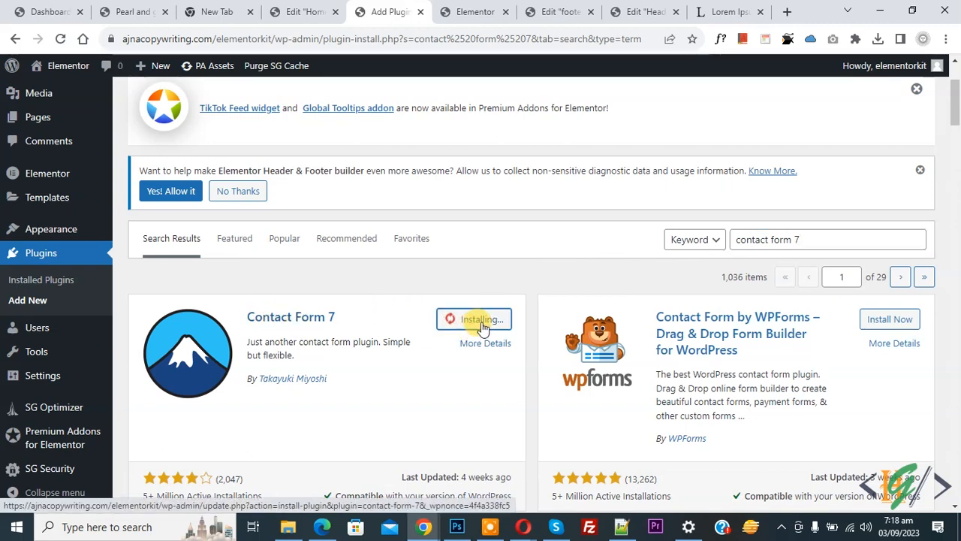
click(487, 320)
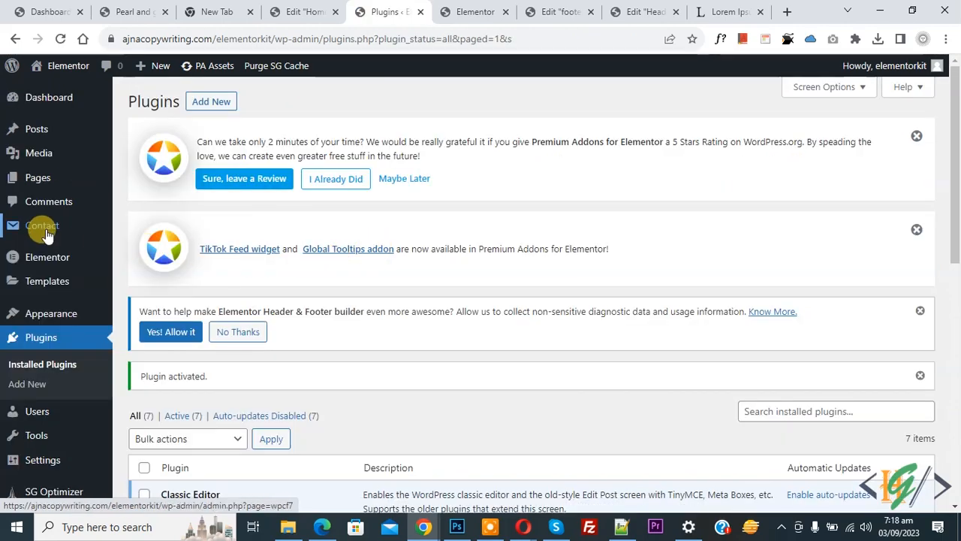
- Review Contact form 1's template and the recipient field in its Mail tab
mouse_move(41, 233)
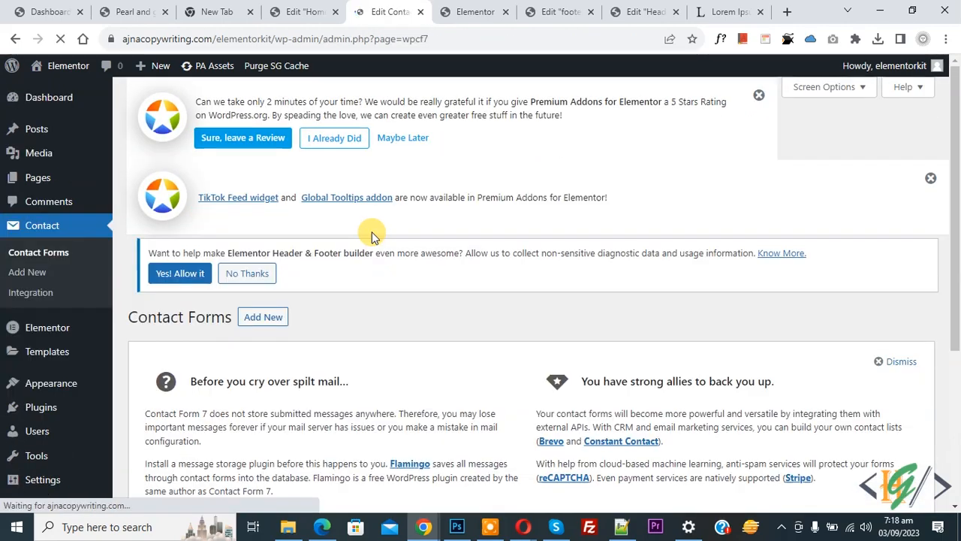
scroll(226, 338, down, 3)
mouse_move(208, 425)
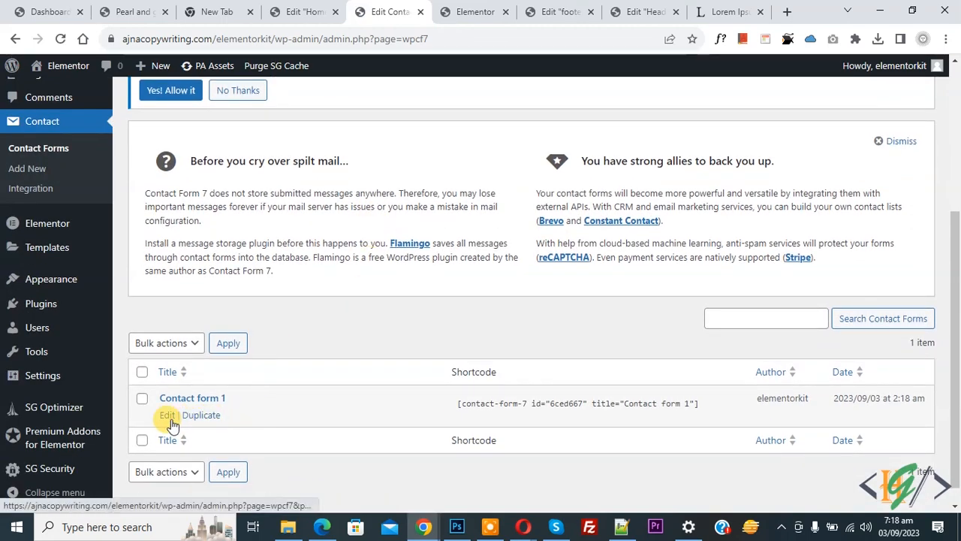
scroll(314, 289, down, 2)
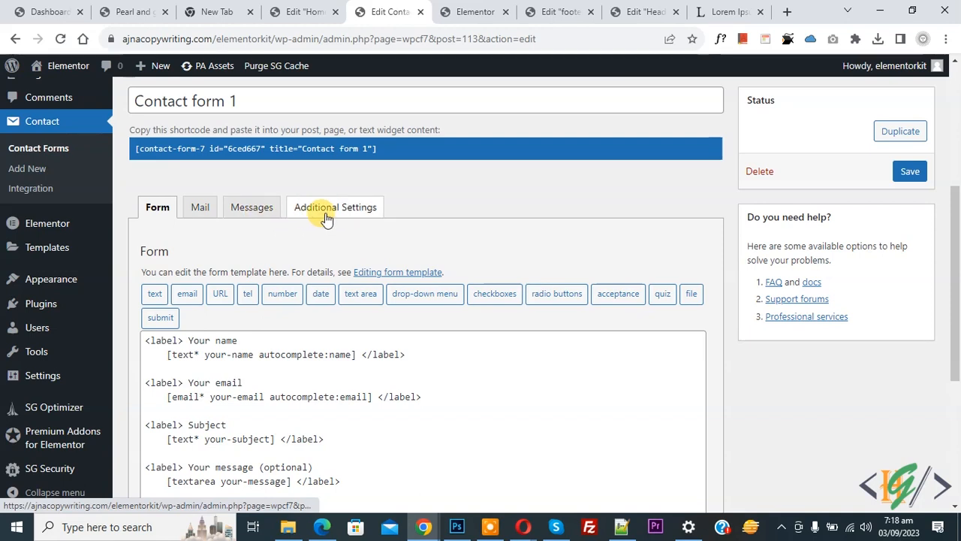
scroll(226, 227, down, 1)
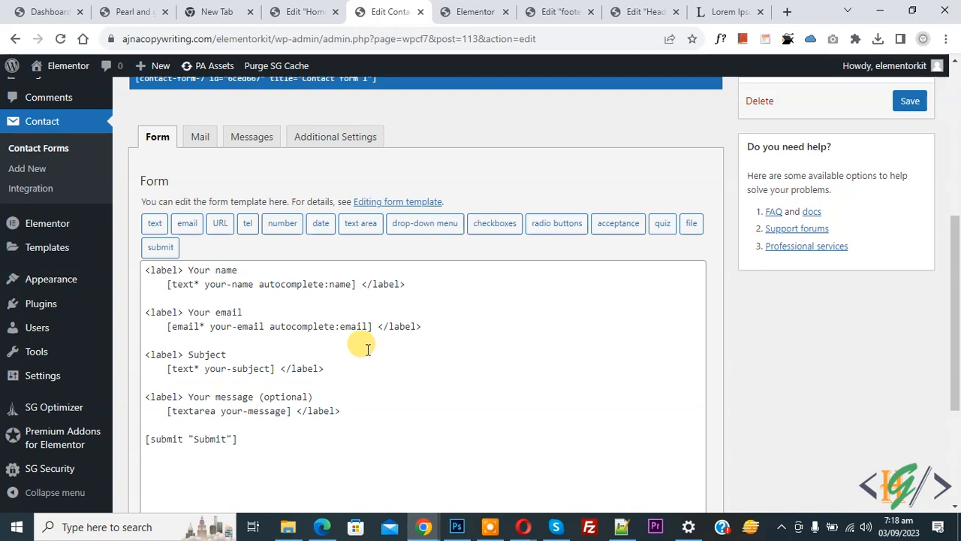
click(198, 136)
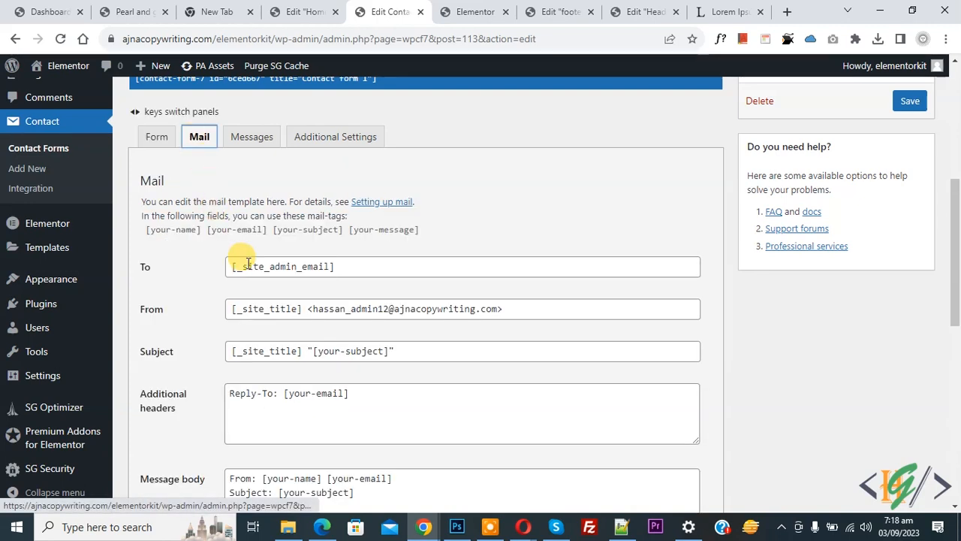
drag(347, 264, 211, 269)
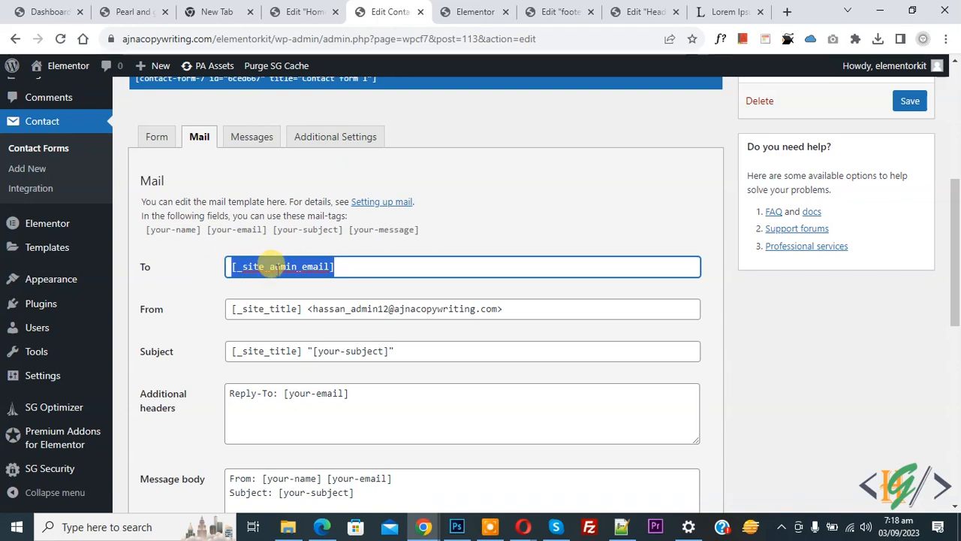
triple_click(274, 267)
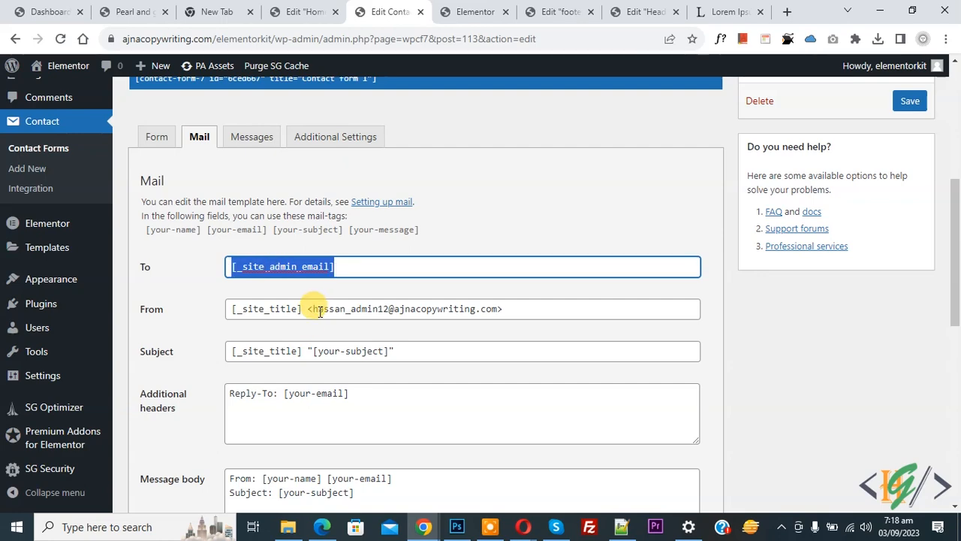
scroll(268, 350, down, 2)
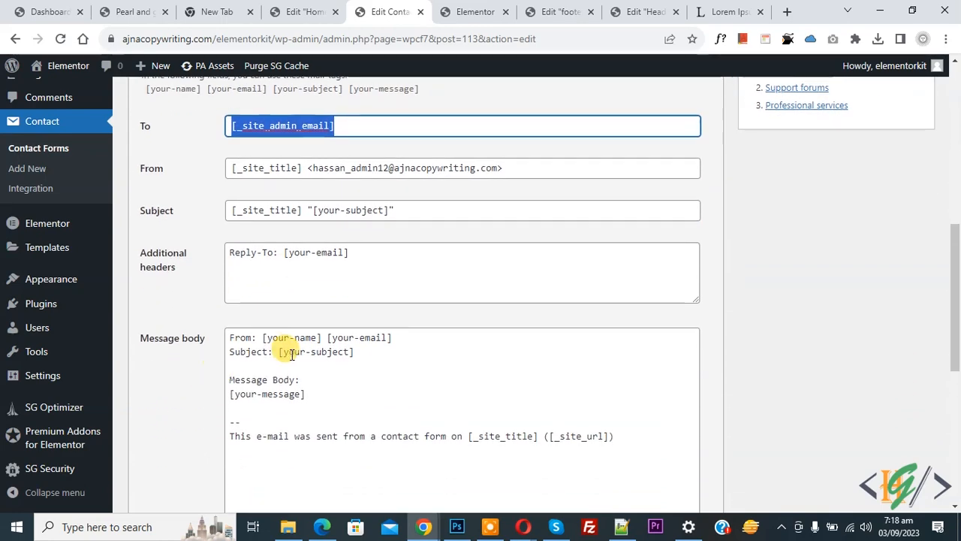
scroll(255, 330, up, 2)
drag(146, 232, 406, 233)
scroll(379, 256, down, 1)
scroll(379, 256, down, 2)
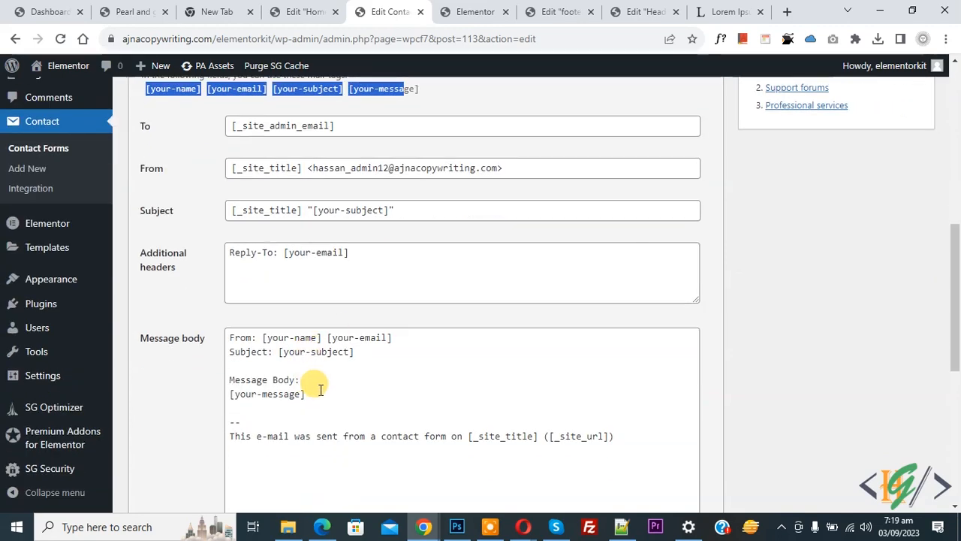
scroll(320, 389, up, 2)
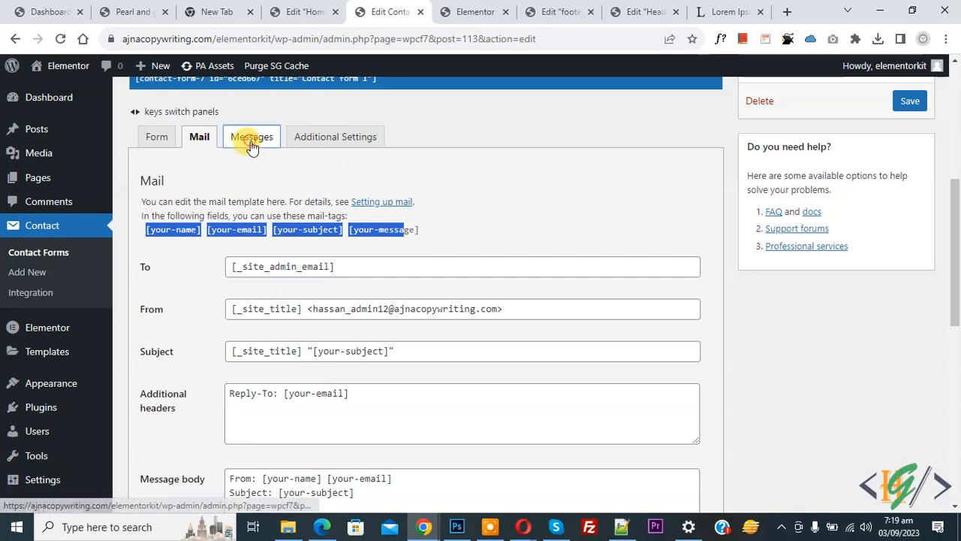
- Check the Messages tab, then save Contact form 1 from the Form tab
click(252, 142)
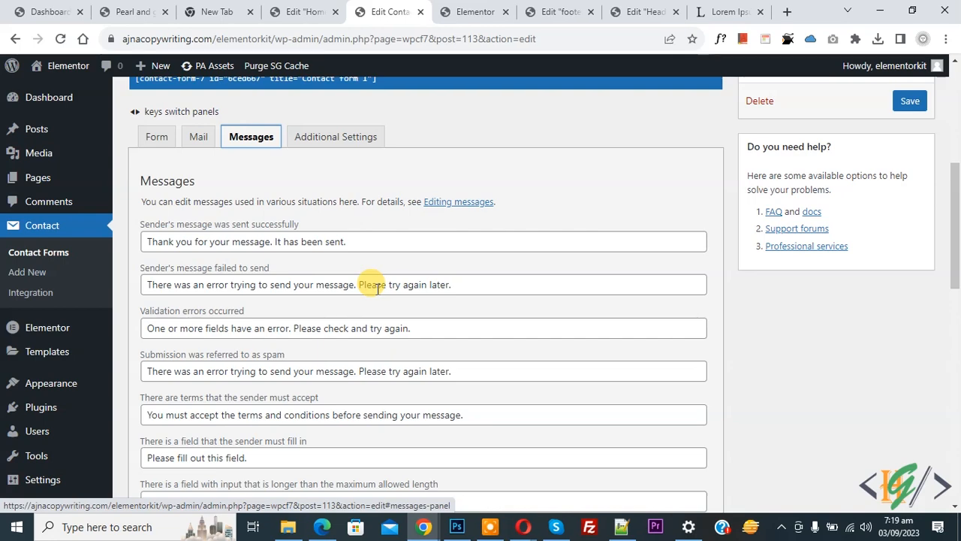
click(150, 137)
scroll(225, 225, down, 3)
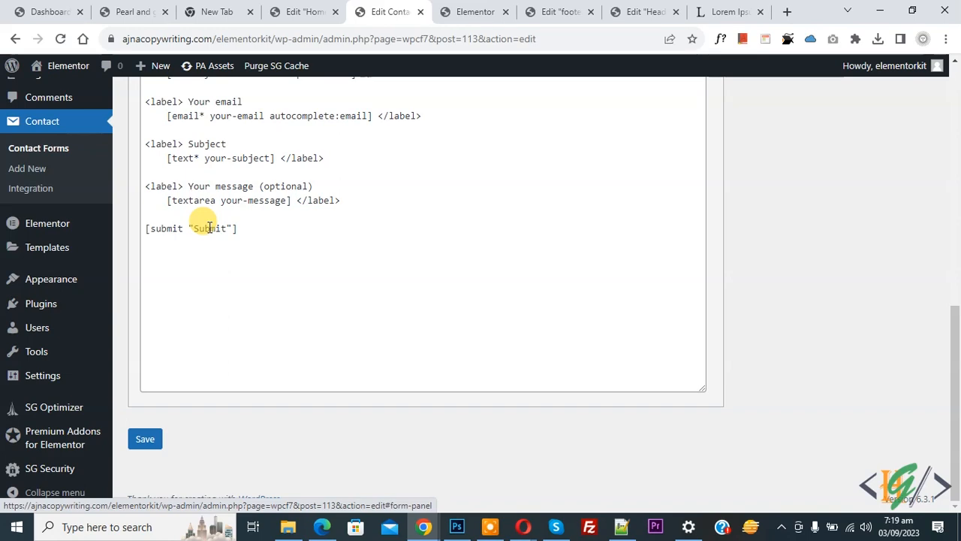
click(145, 440)
- Select the form's shortcode and reload the Edit Home page in Elementor
scroll(239, 328, down, 2)
click(238, 328)
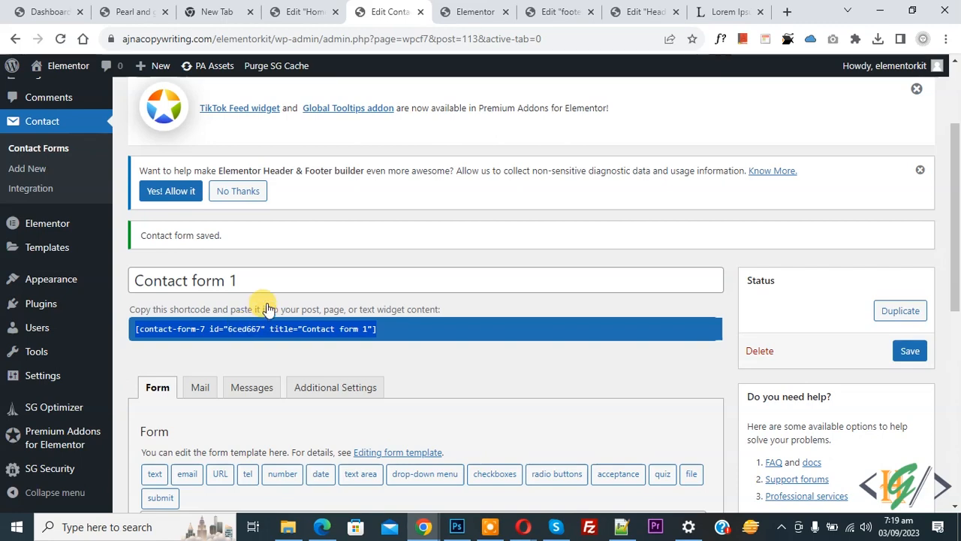
drag(306, 12, 381, 9)
click(61, 39)
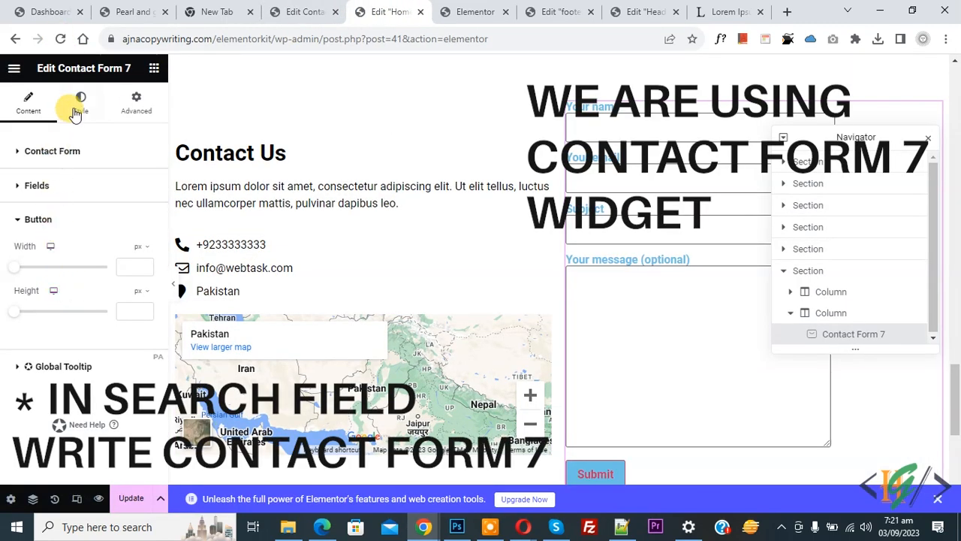
- Try a None field border type, then keep the form fields' Border Type at Default
click(79, 106)
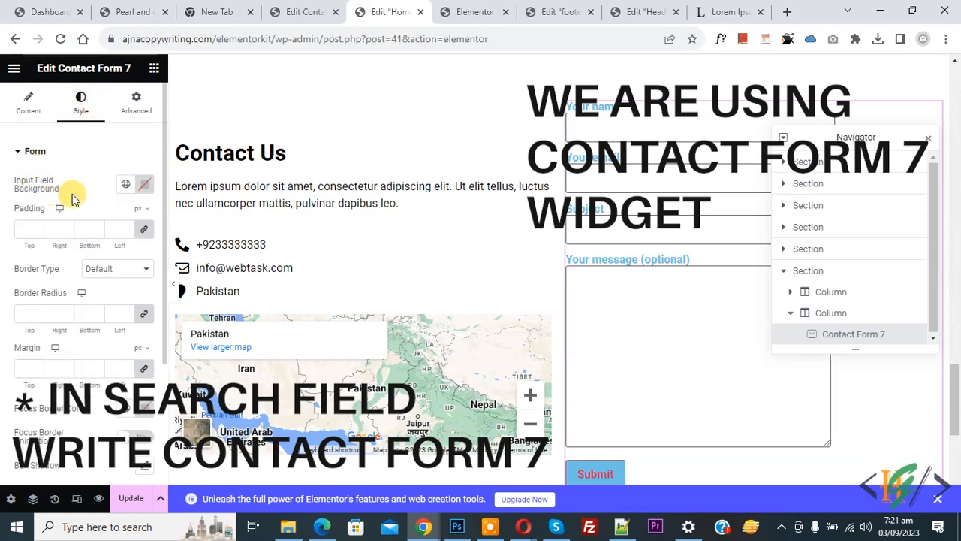
scroll(19, 188, down, 1)
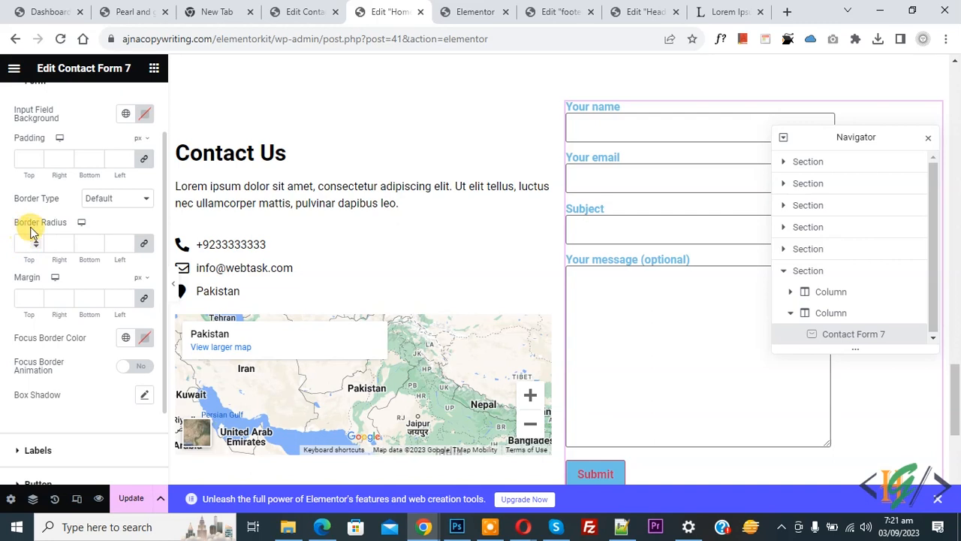
click(96, 199)
click(100, 224)
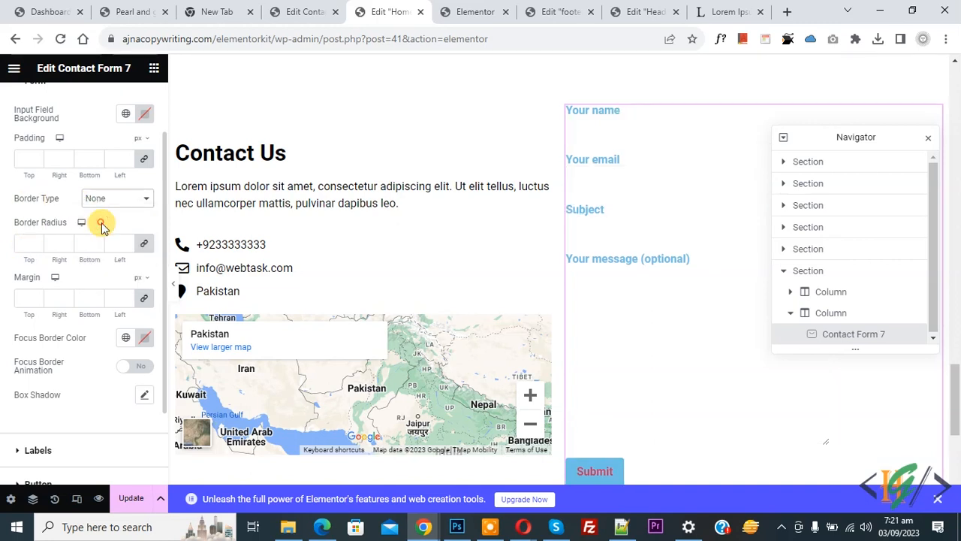
click(123, 199)
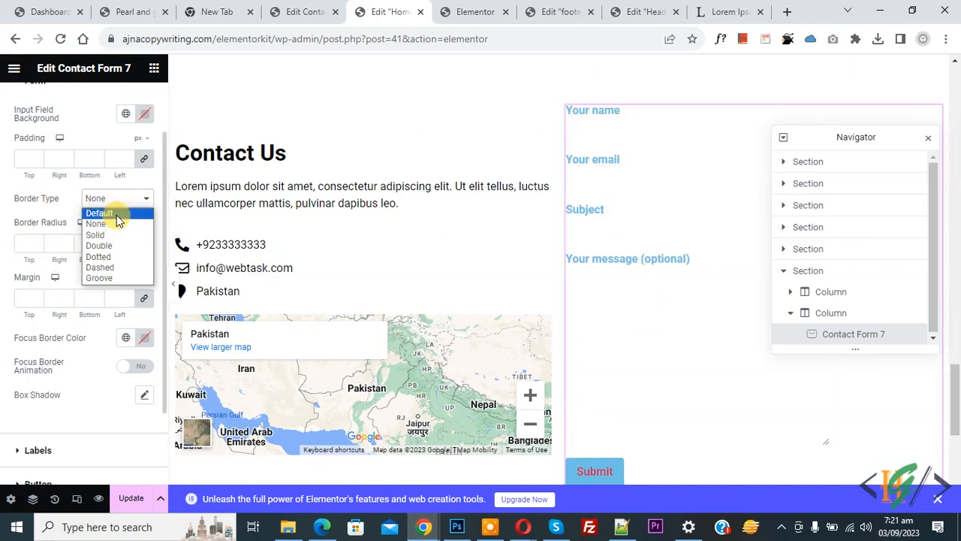
click(113, 214)
scroll(6, 218, down, 2)
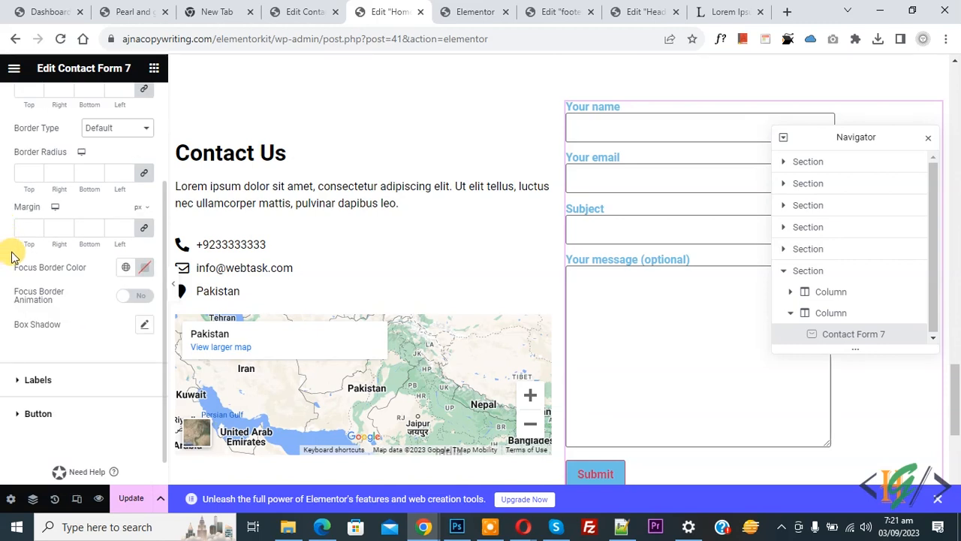
click(629, 176)
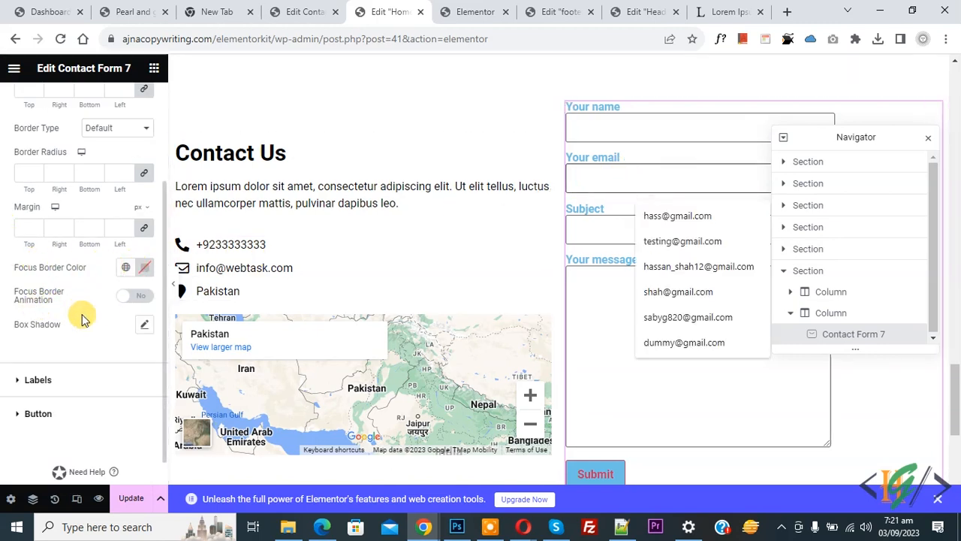
- Set the label, input text and select field item colours to black
click(45, 378)
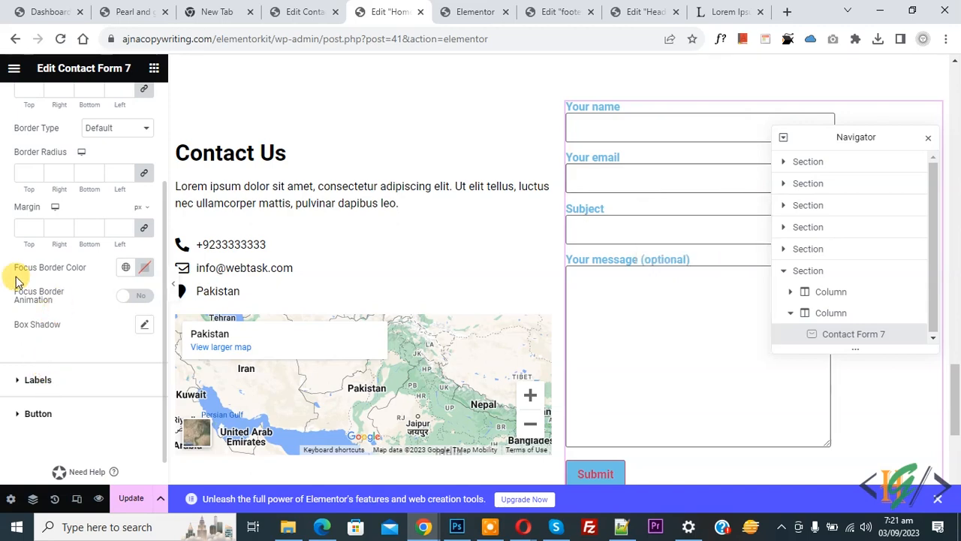
click(145, 150)
click(80, 278)
click(36, 344)
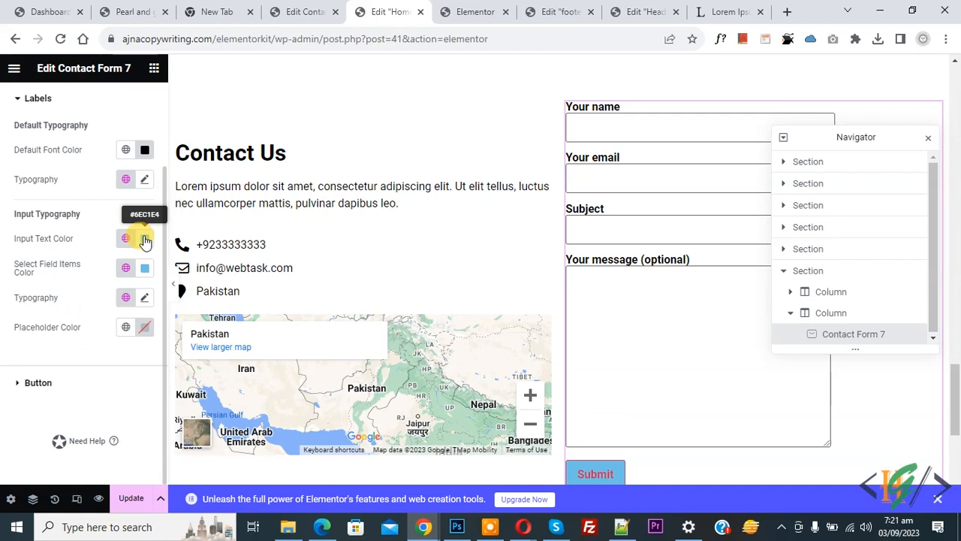
click(145, 239)
click(4, 328)
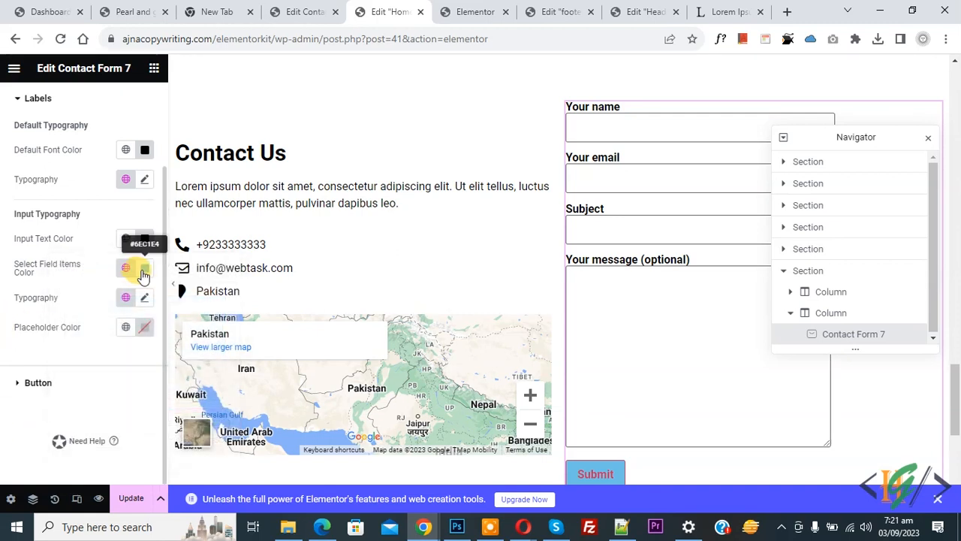
click(147, 268)
drag(129, 349, 41, 446)
click(3, 329)
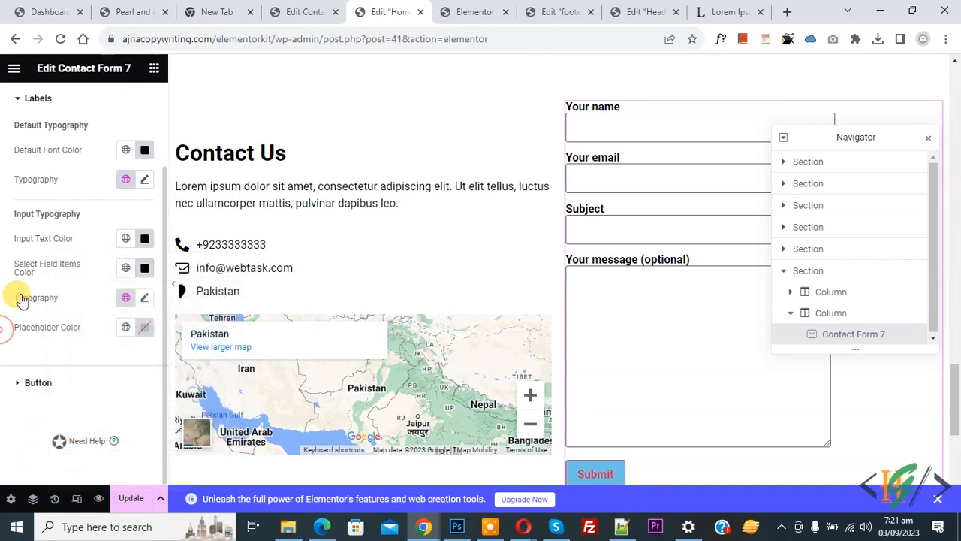
- Set the label typography weight to 400 (Normal)
click(144, 179)
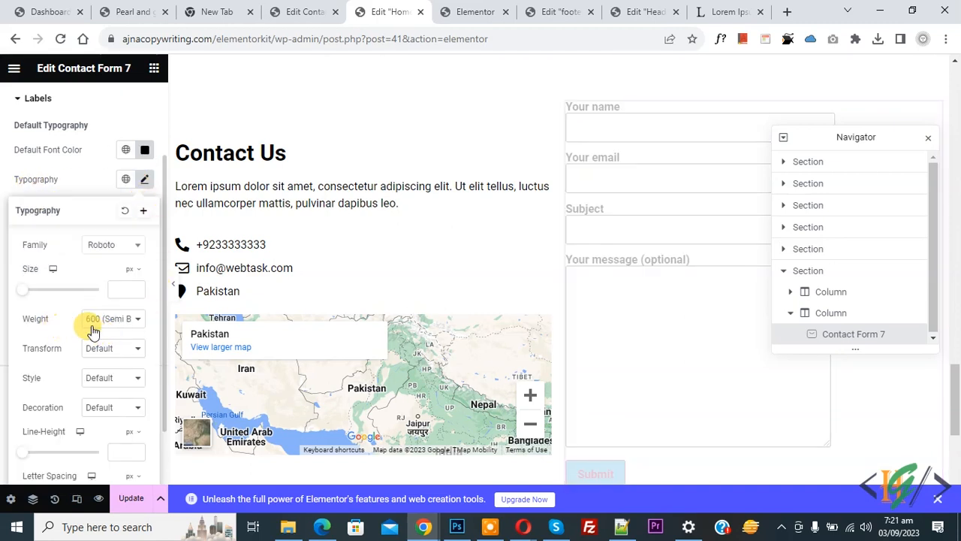
click(122, 323)
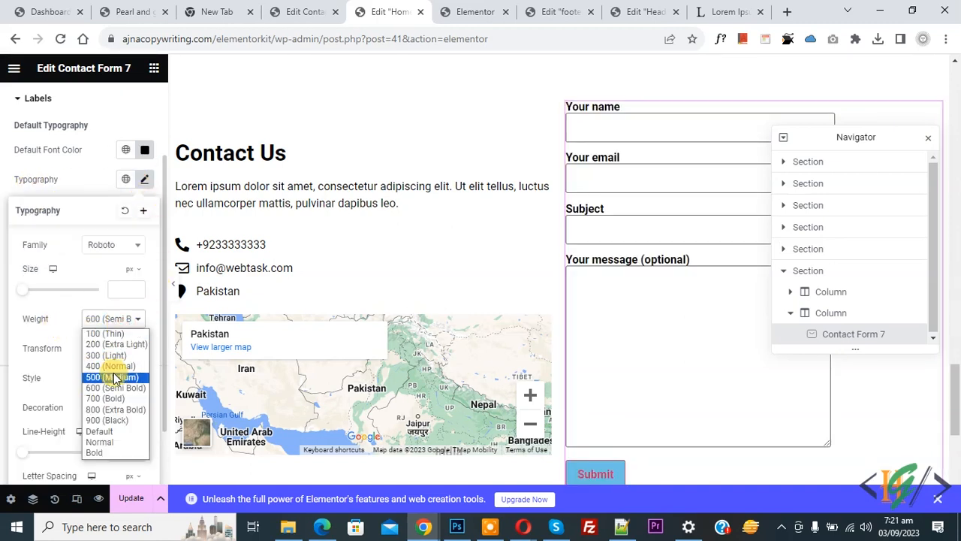
click(111, 366)
click(2, 298)
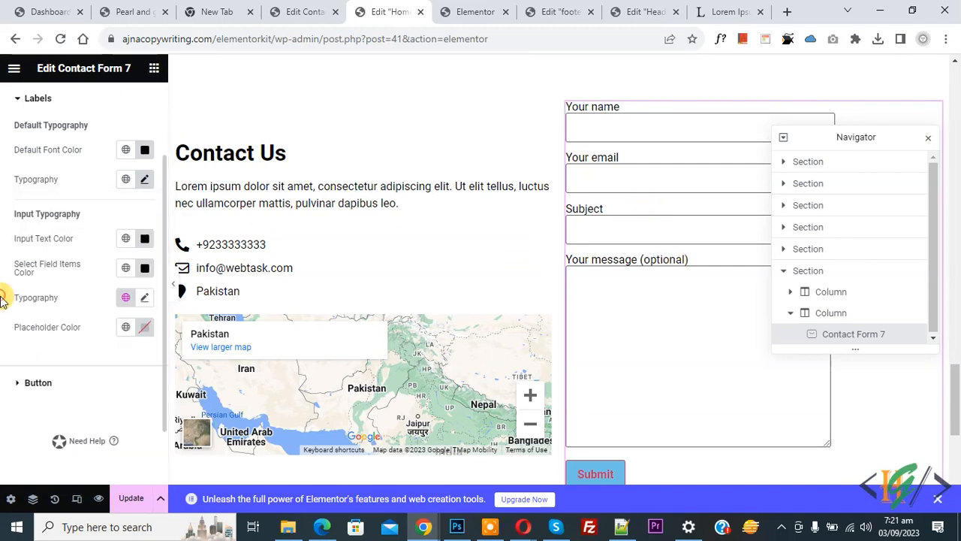
click(51, 382)
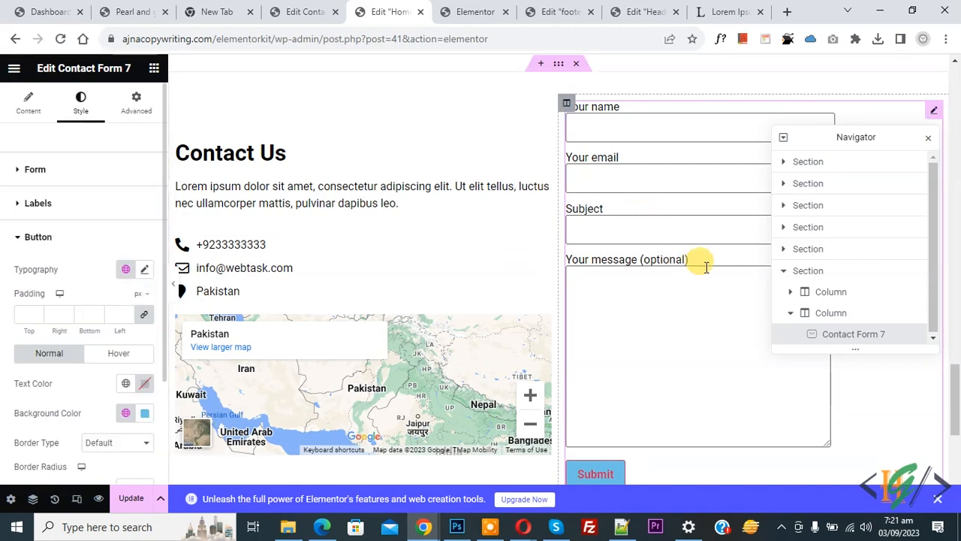
- Give the Submit button a black background, white text and no border
scroll(703, 260, down, 2)
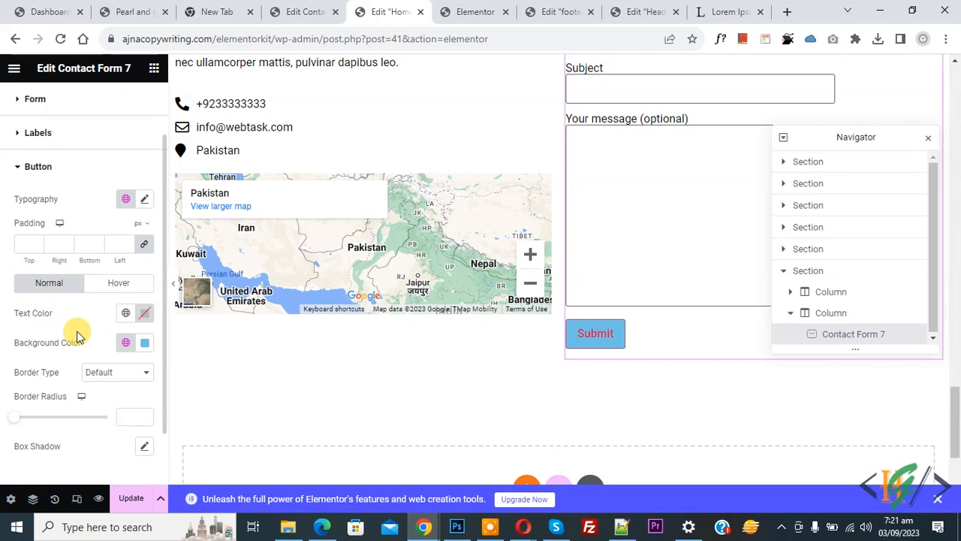
click(149, 349)
drag(108, 240, 2, 318)
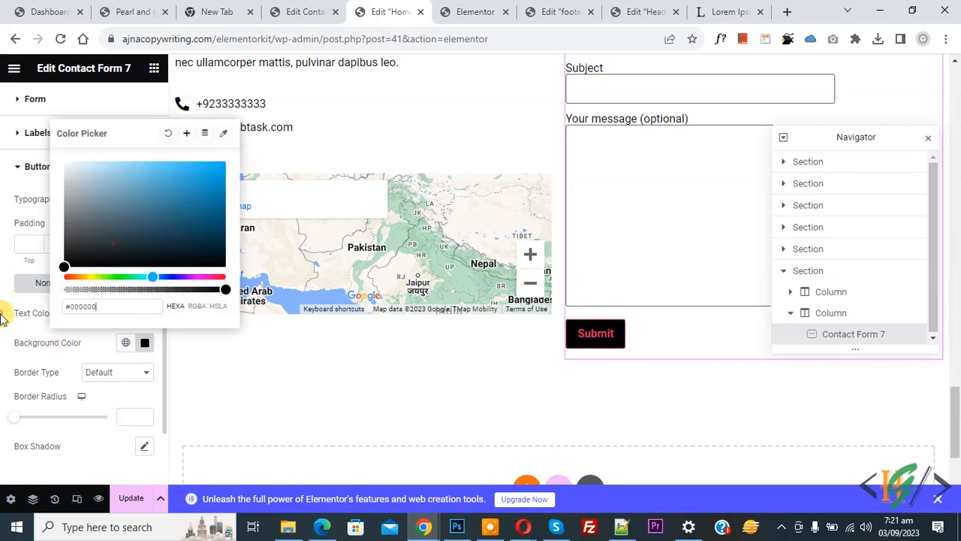
click(106, 383)
click(143, 313)
drag(100, 212, 7, 90)
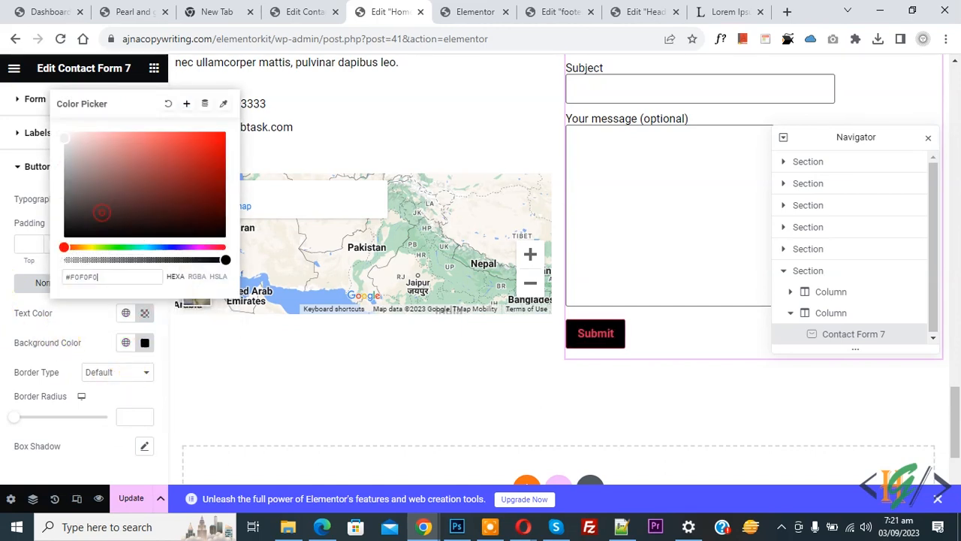
click(2, 271)
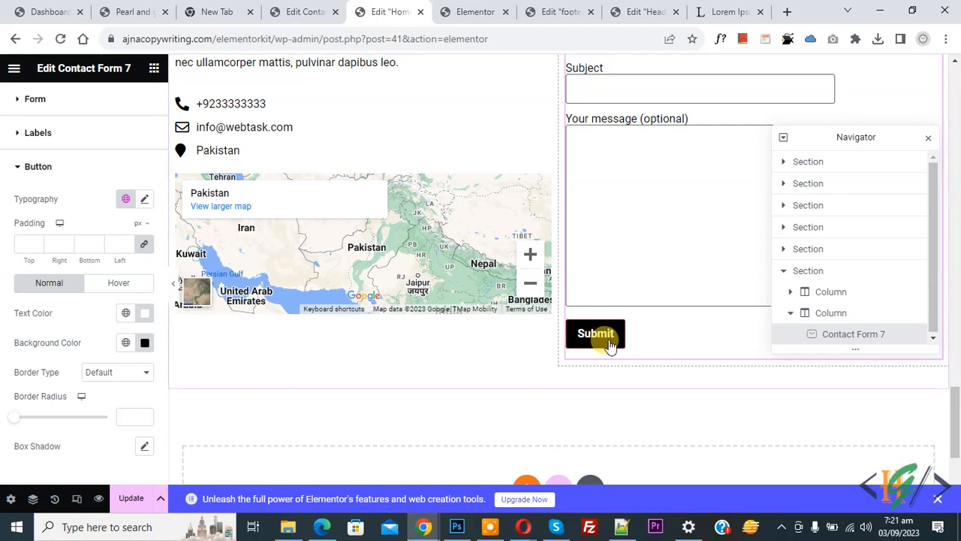
click(111, 375)
click(108, 397)
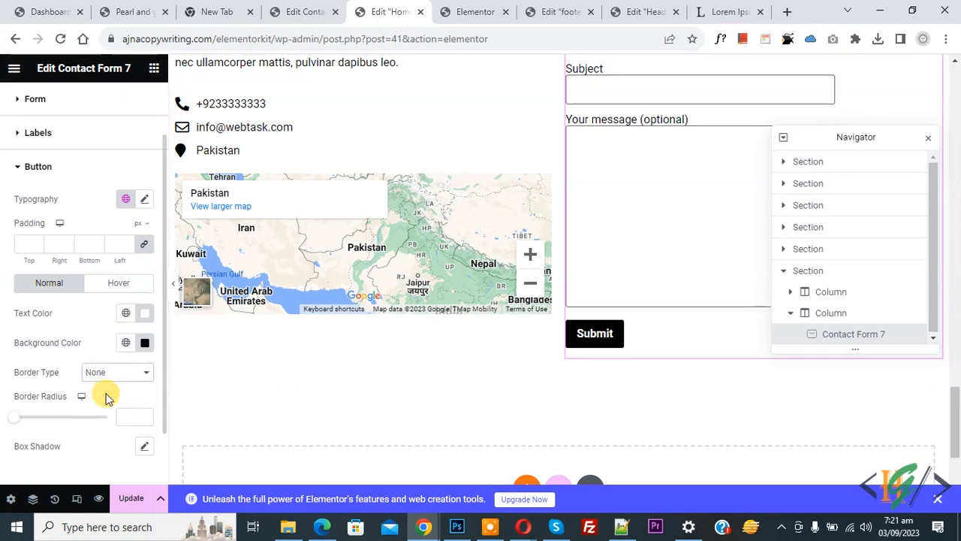
- Set the Submit button's hover background to red #D61D1D
click(124, 283)
click(144, 313)
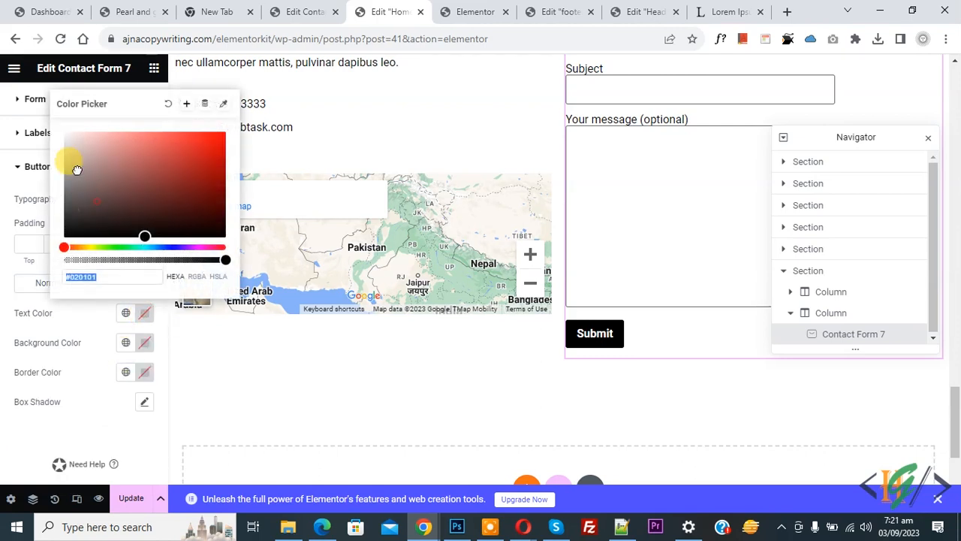
click(144, 342)
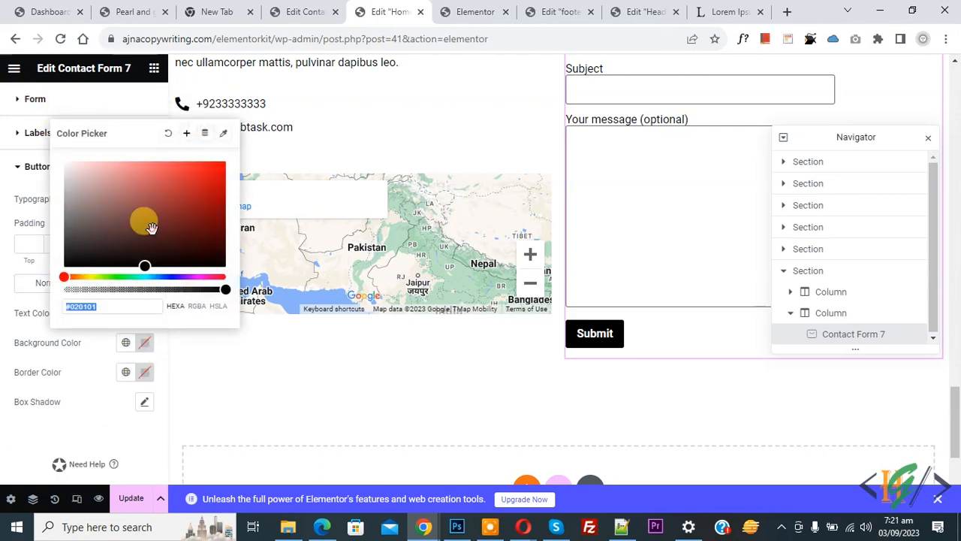
click(214, 172)
drag(214, 172, 232, 154)
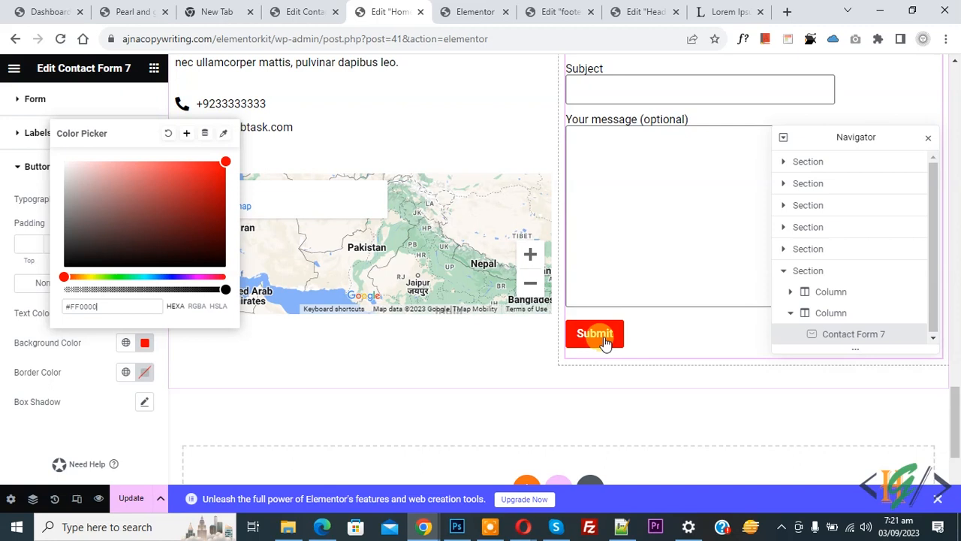
drag(161, 175, 203, 177)
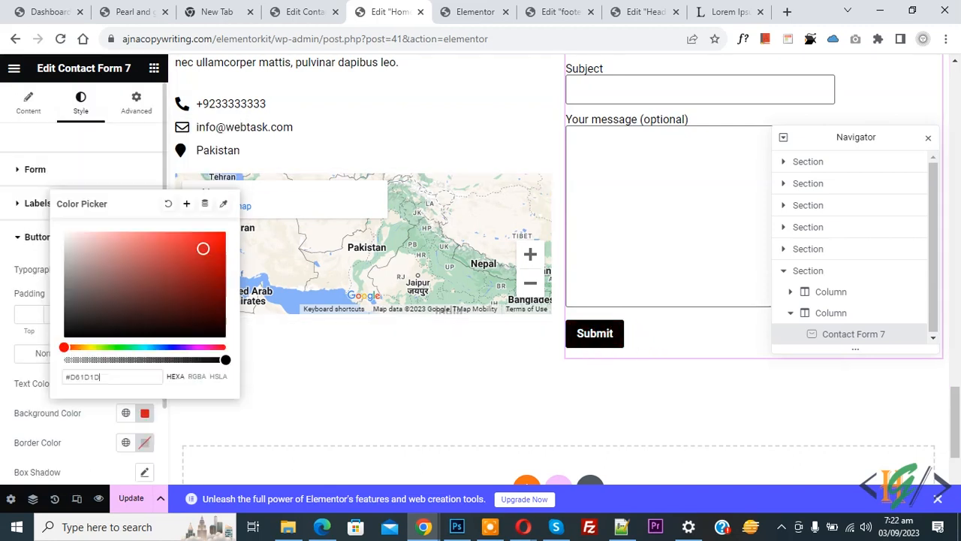
click(3, 241)
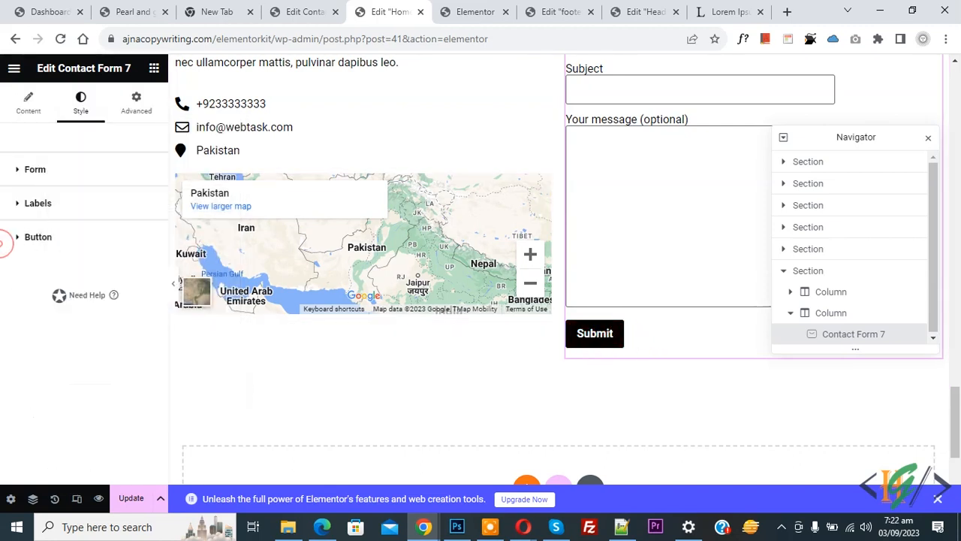
- Look over the button, label and field style settings, then save the page
click(49, 234)
click(39, 201)
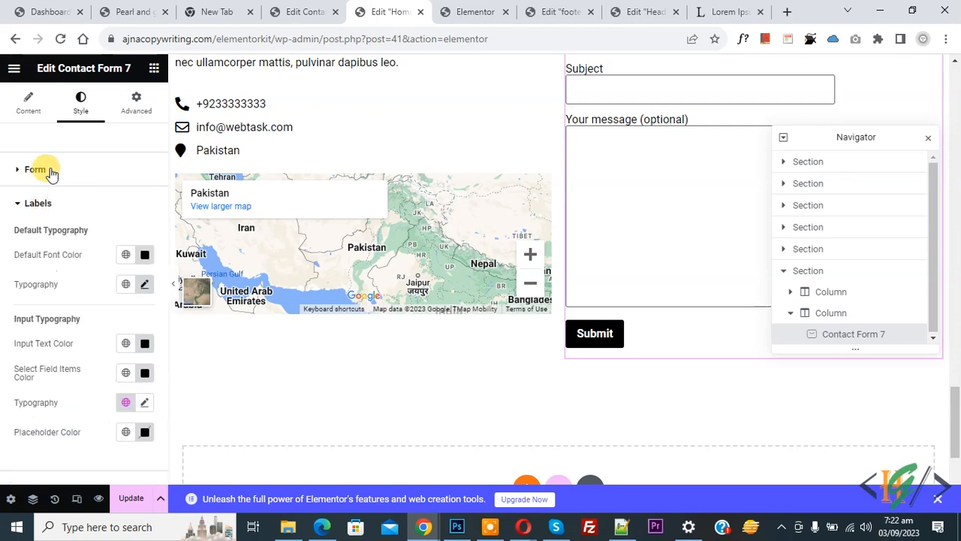
click(50, 172)
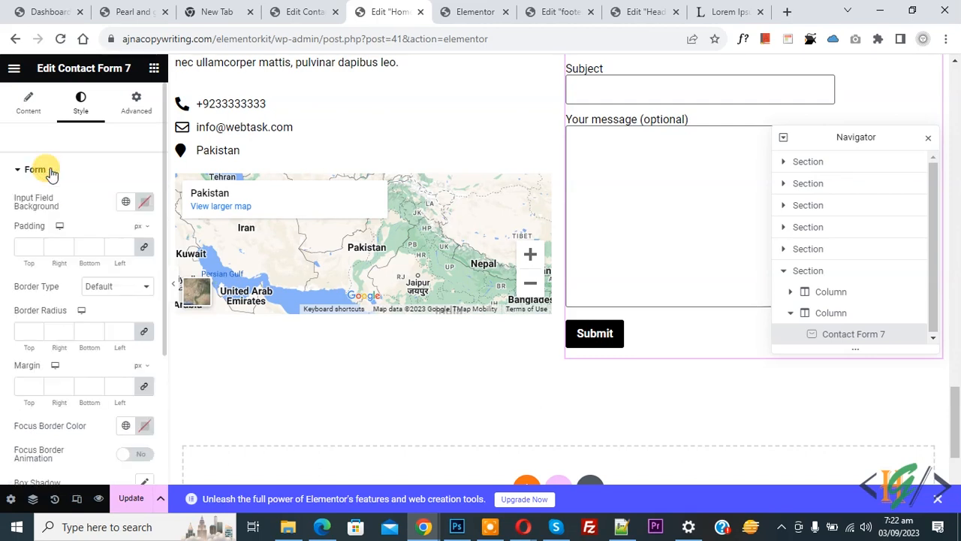
click(128, 498)
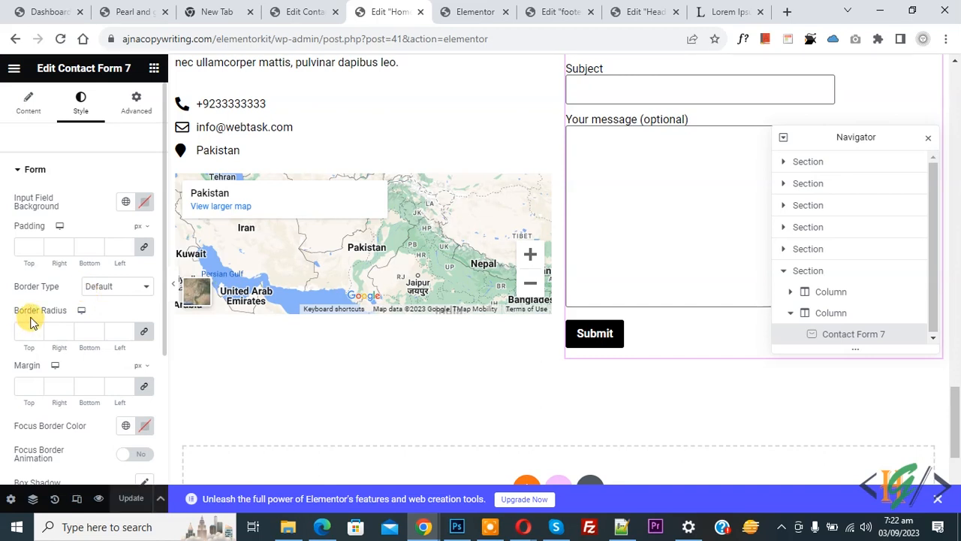
- Add a 'contact' Section ID item to the Vertical Scroll widget and reload the live site
click(785, 163)
click(789, 183)
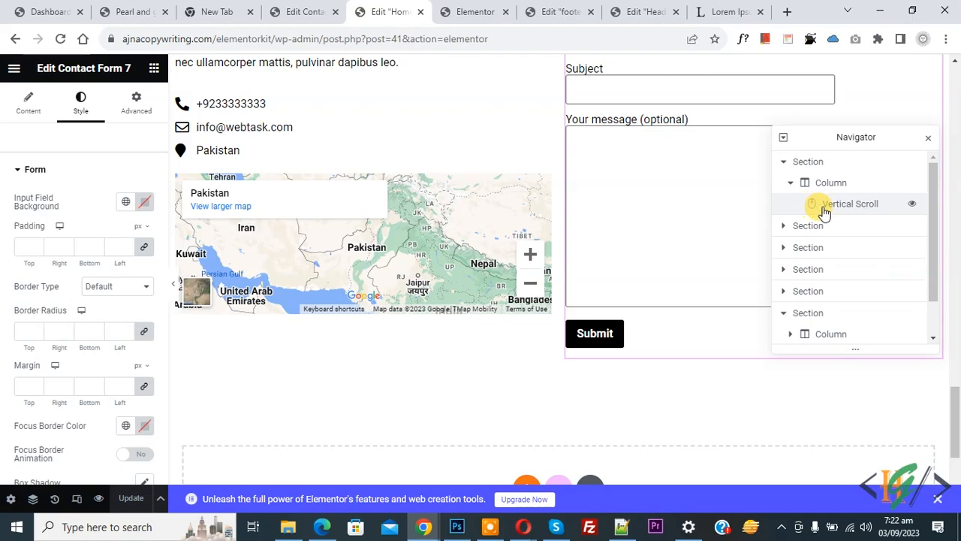
click(849, 209)
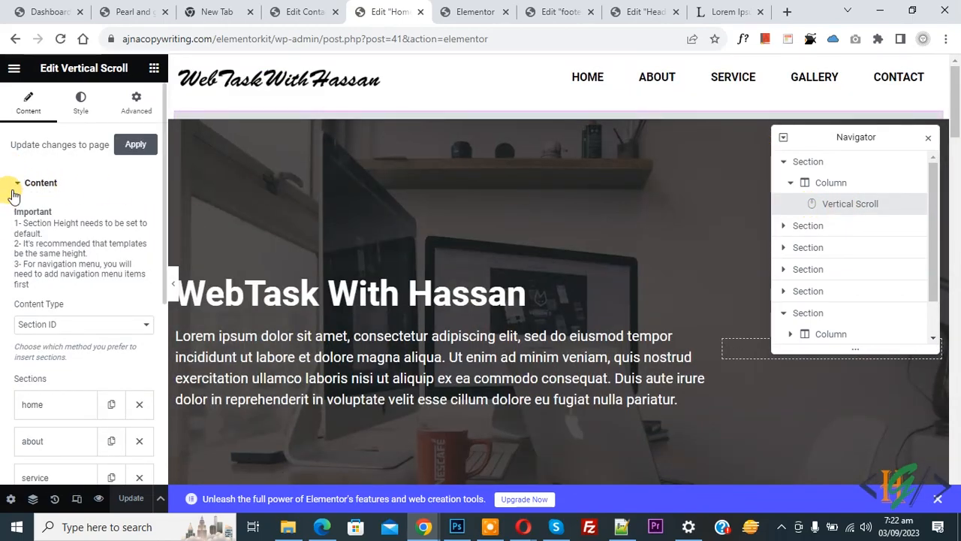
scroll(15, 199, down, 3)
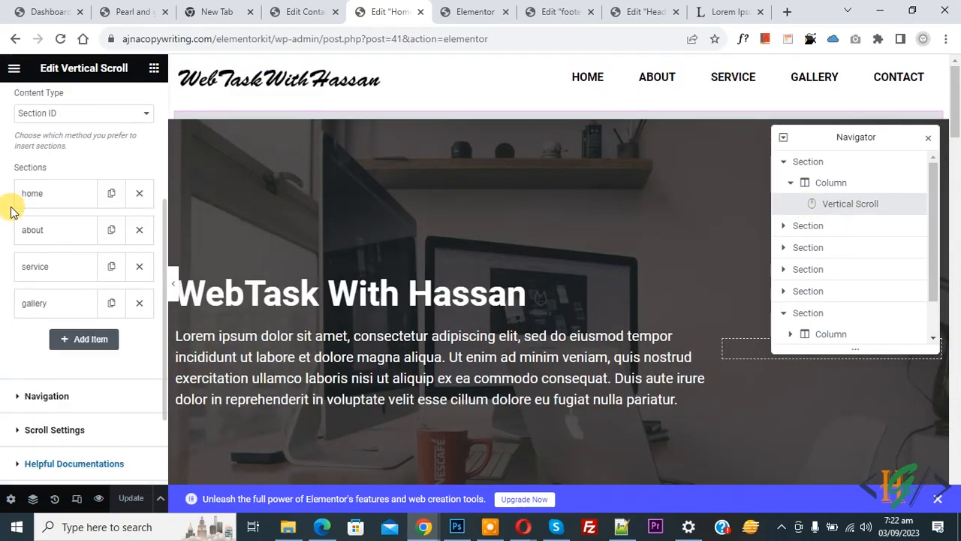
click(81, 341)
click(90, 373)
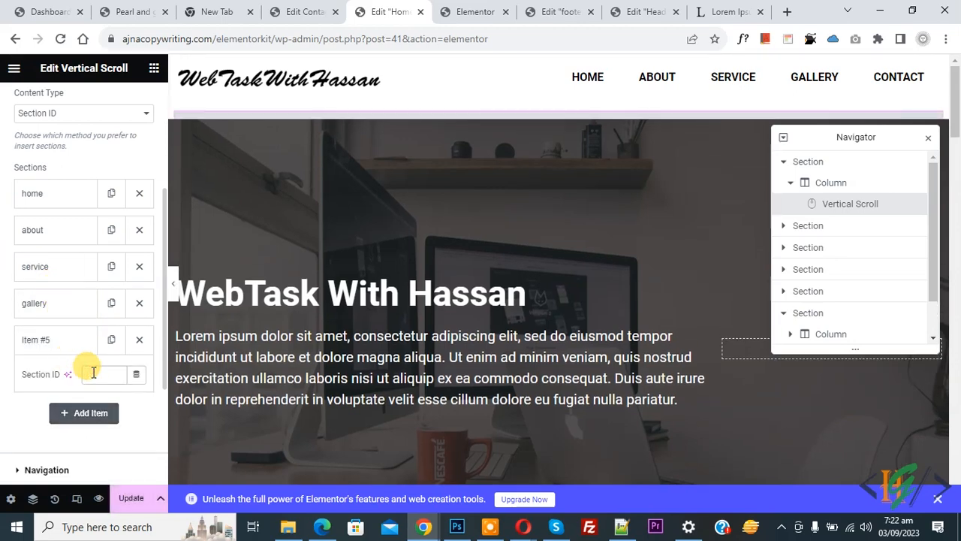
text(contact)
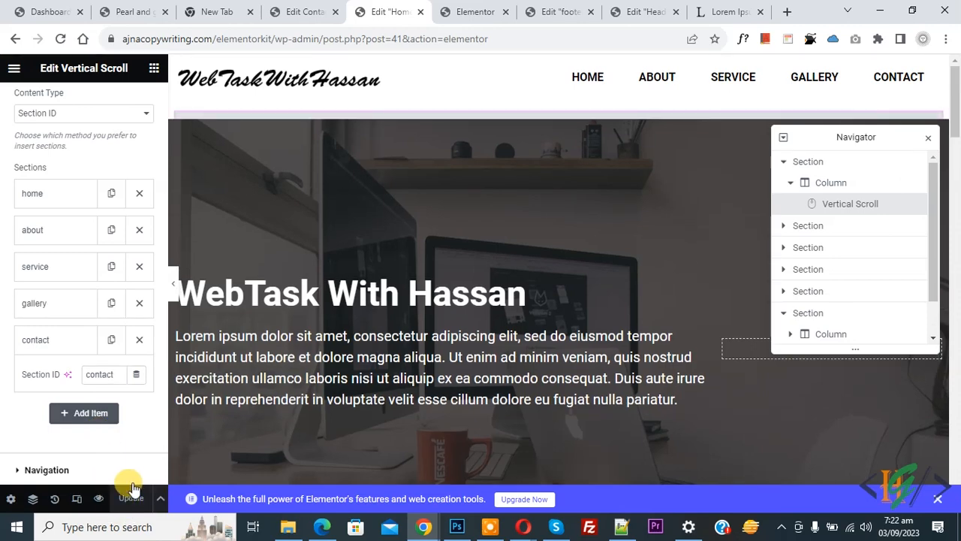
click(469, 11)
click(62, 40)
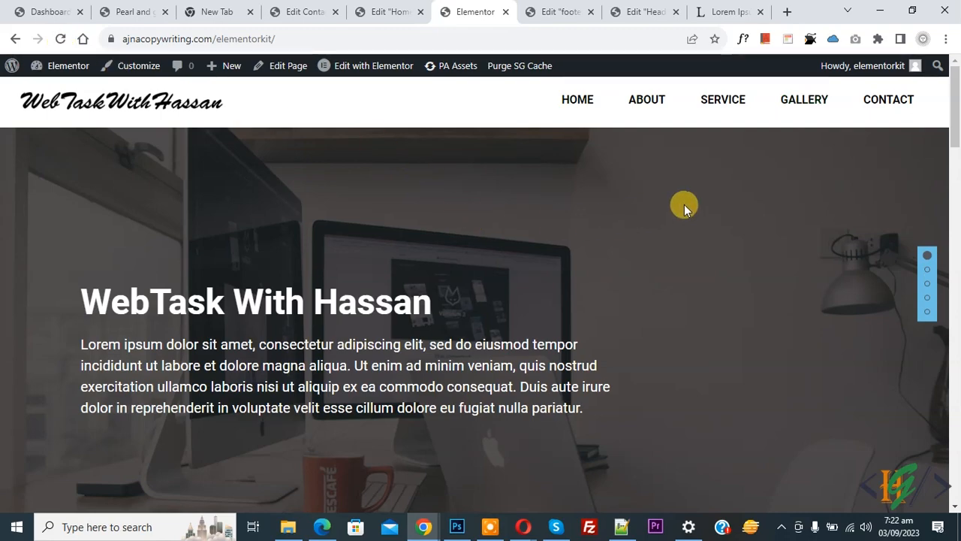
- Jump to Contact Us on the live site, inspect the email field, and open Customize in a new tab
click(895, 108)
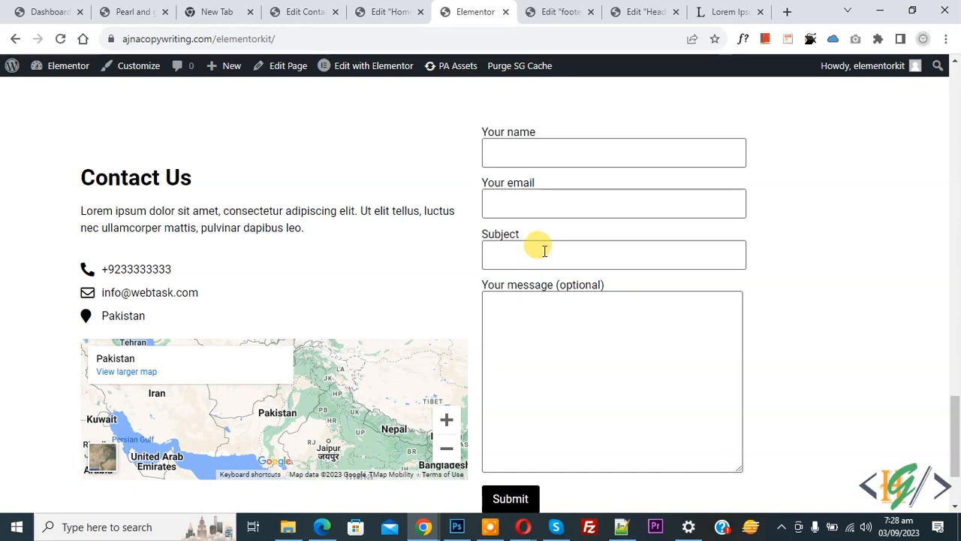
right_click(526, 216)
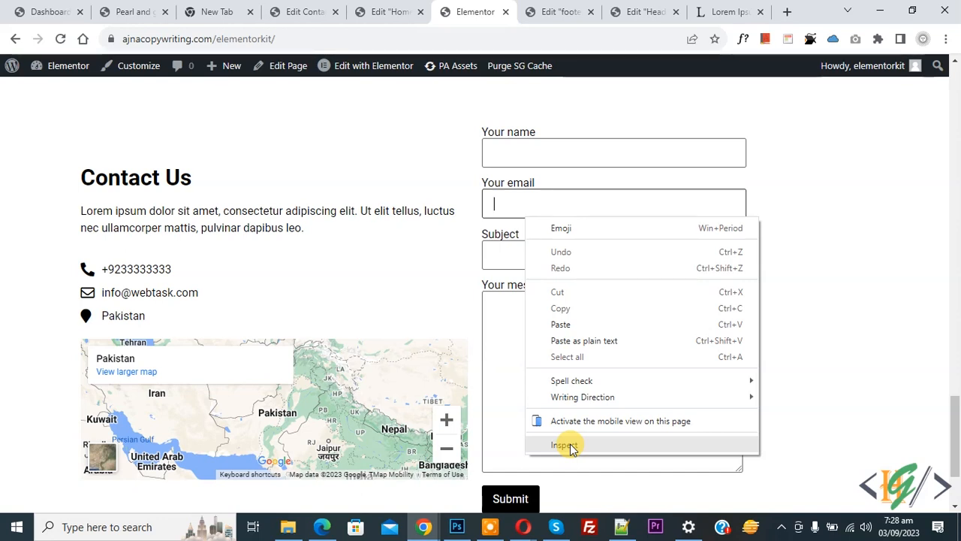
right_click(115, 69)
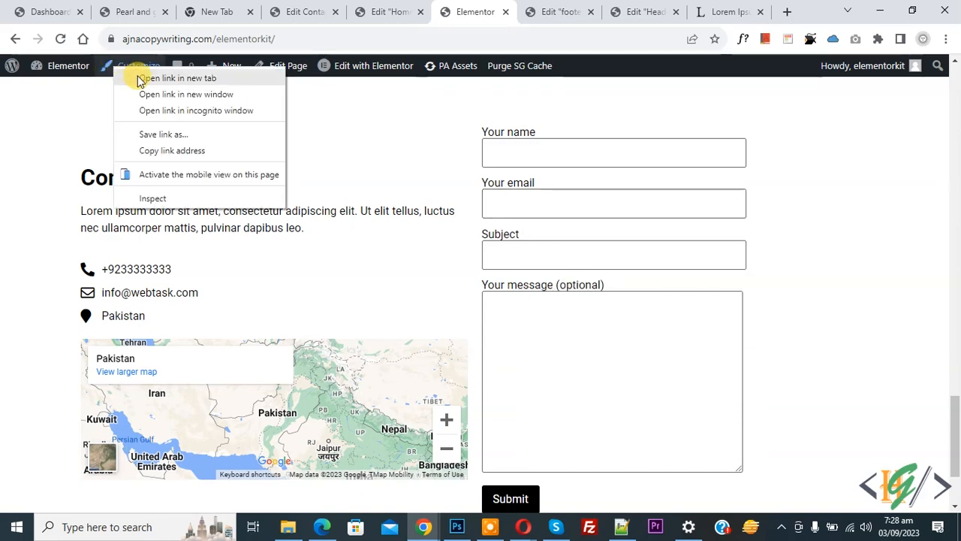
click(138, 80)
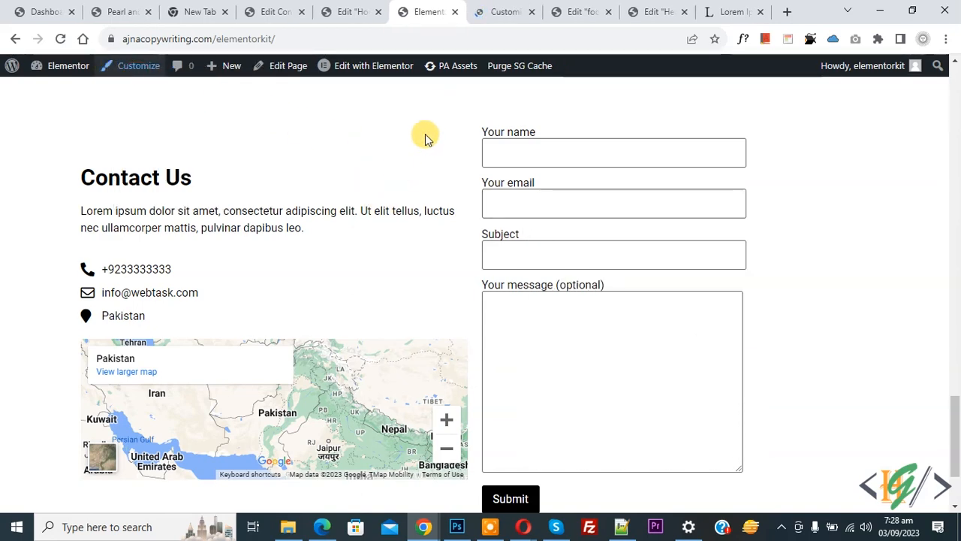
- Paste the full-width contact form CSS rule into Additional CSS and publish it
click(512, 10)
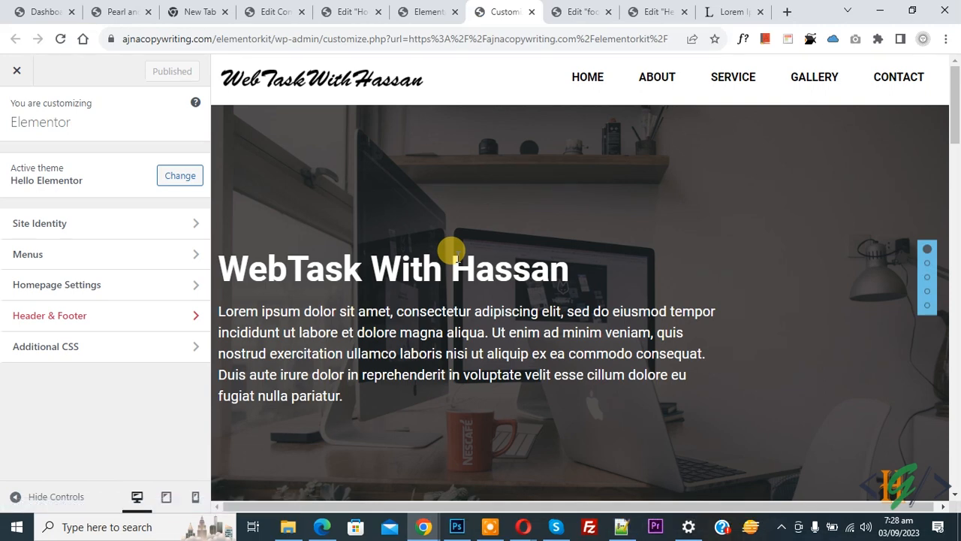
click(104, 351)
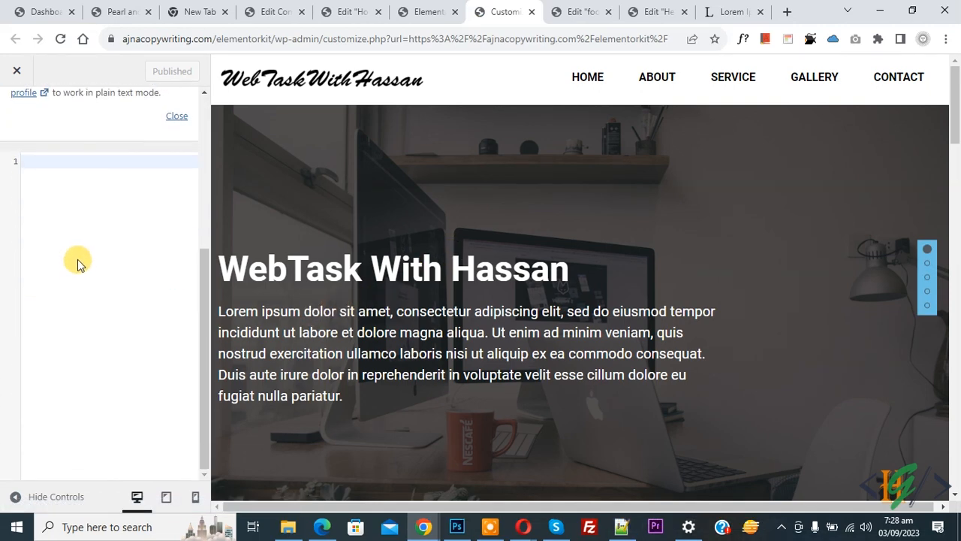
click(59, 173)
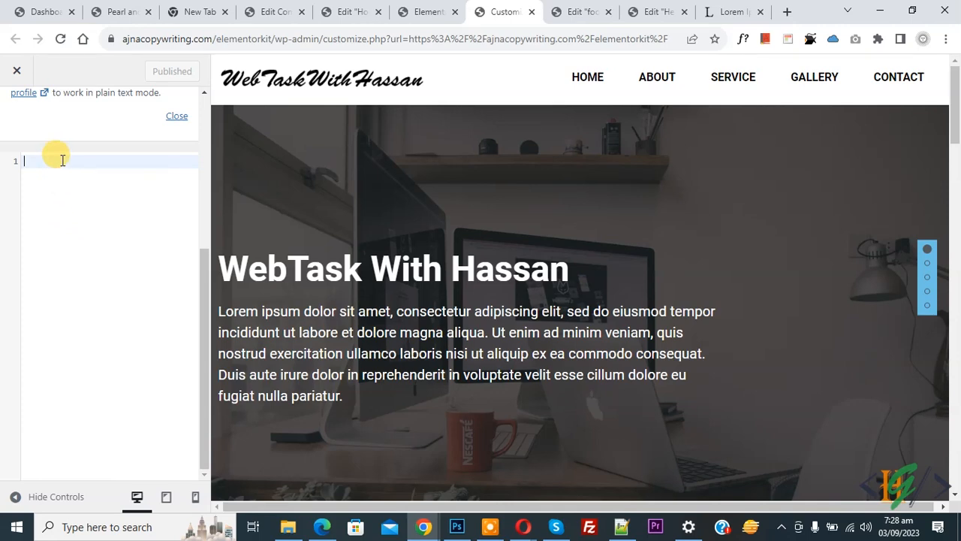
text(.elementor-41 .elementor-element.elementor-element-5e76fd2 .premium-cf7-container, .elementor-41 .elementor-element.elementor-element-5e76fd2 .premium-cf7-container label {     color: #000000;     width: 100% !important; })
drag(42, 251, 123, 252)
click(51, 271)
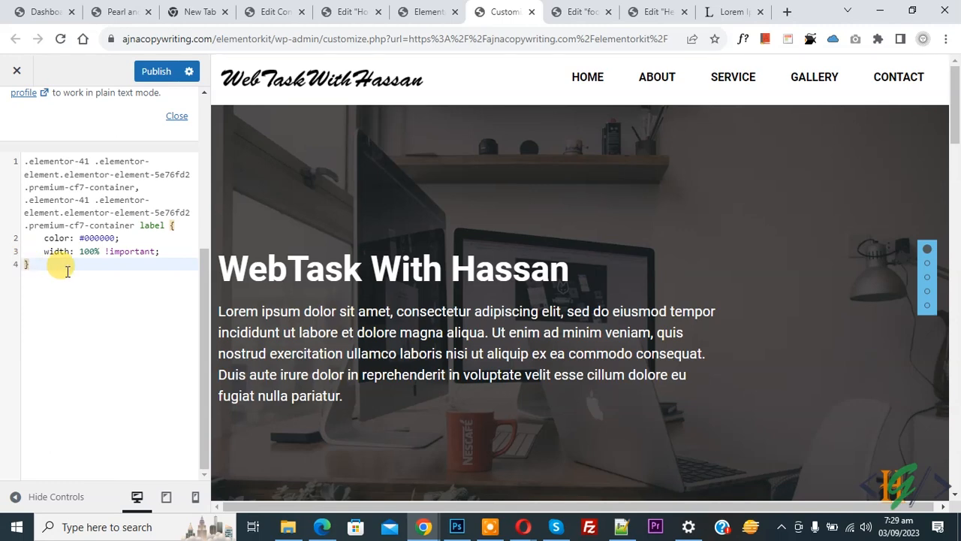
click(154, 72)
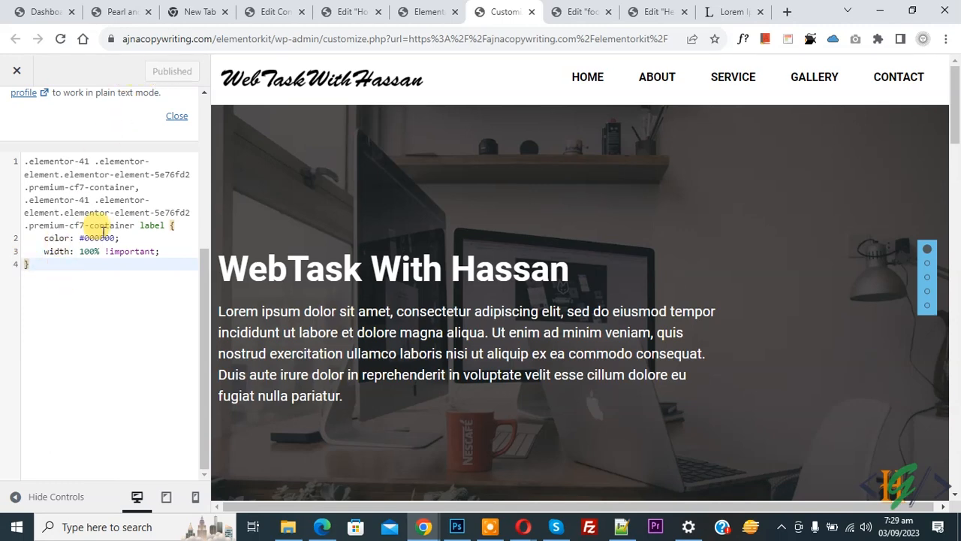
- Reload the live site to check the wider form fields, then return to the editor
click(417, 12)
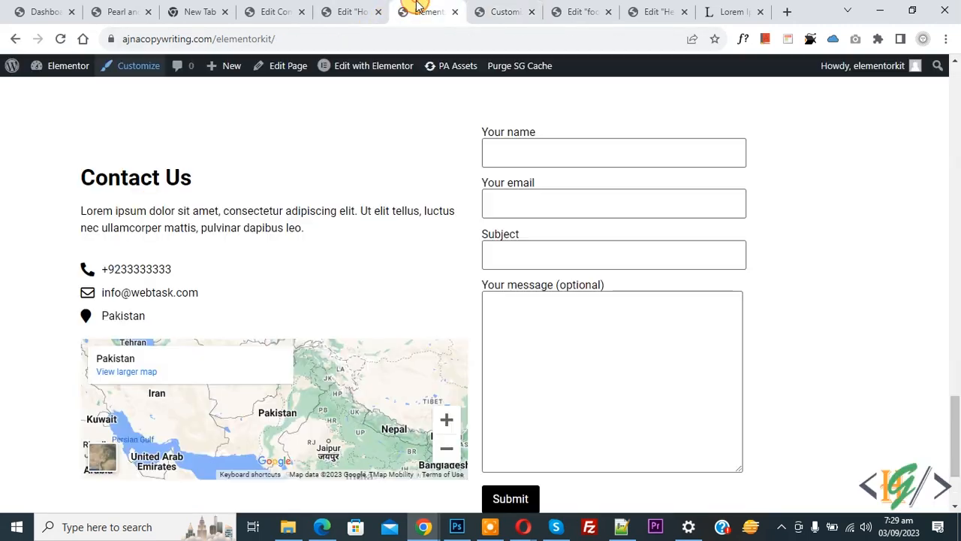
click(60, 38)
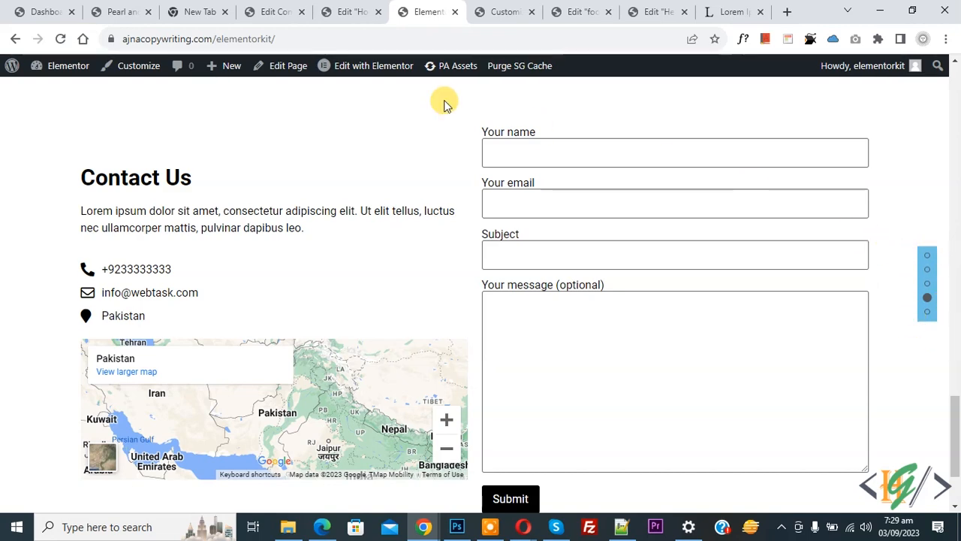
click(343, 9)
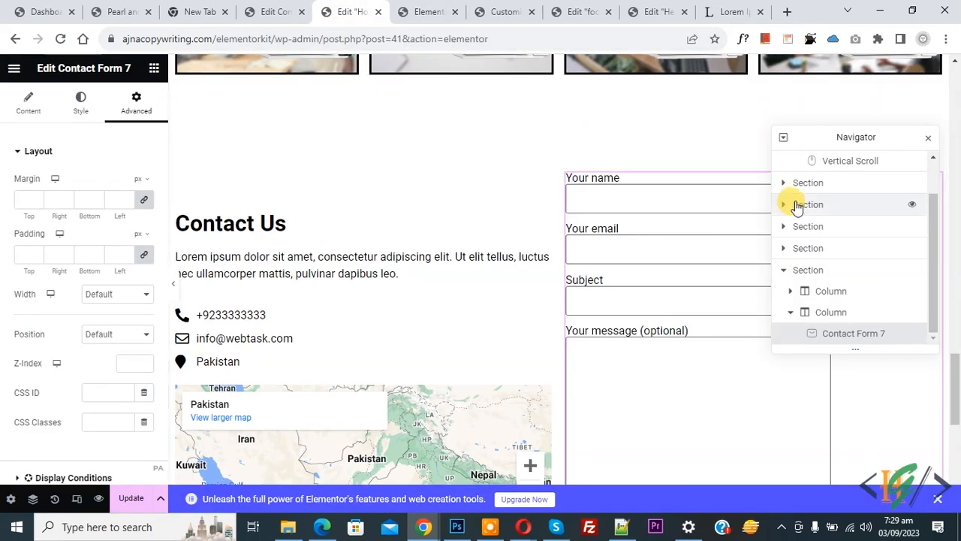
- Select the Vertical Scroll widget and try the navigation menu option, leaving it off
click(838, 166)
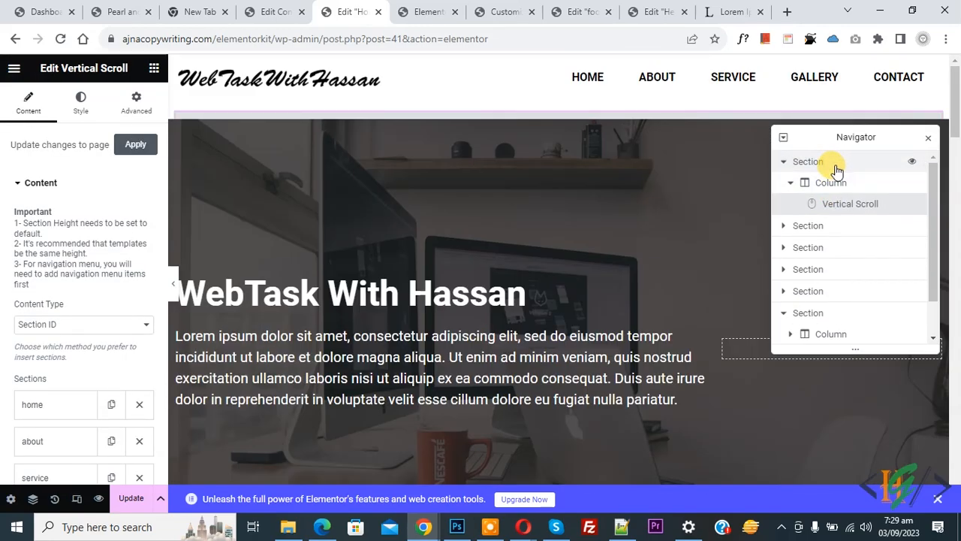
click(929, 143)
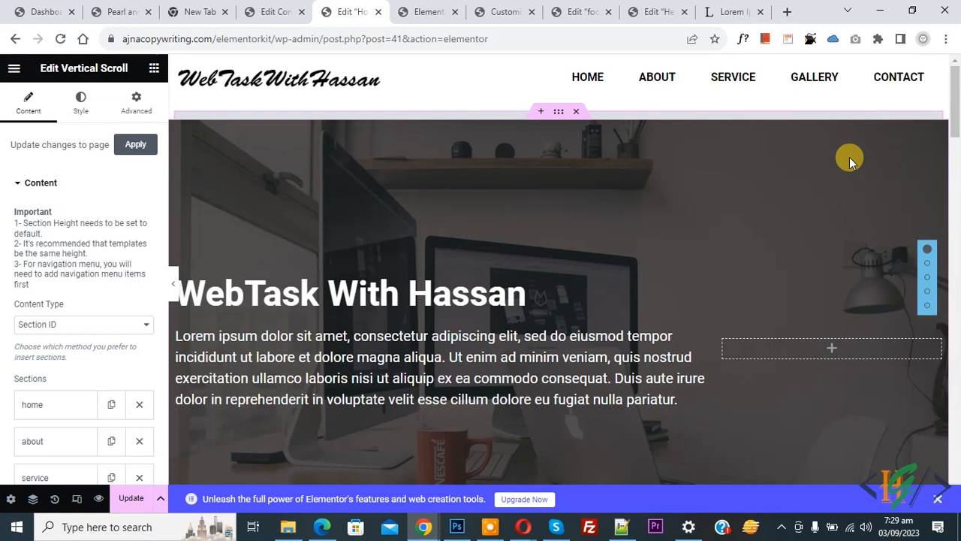
click(33, 502)
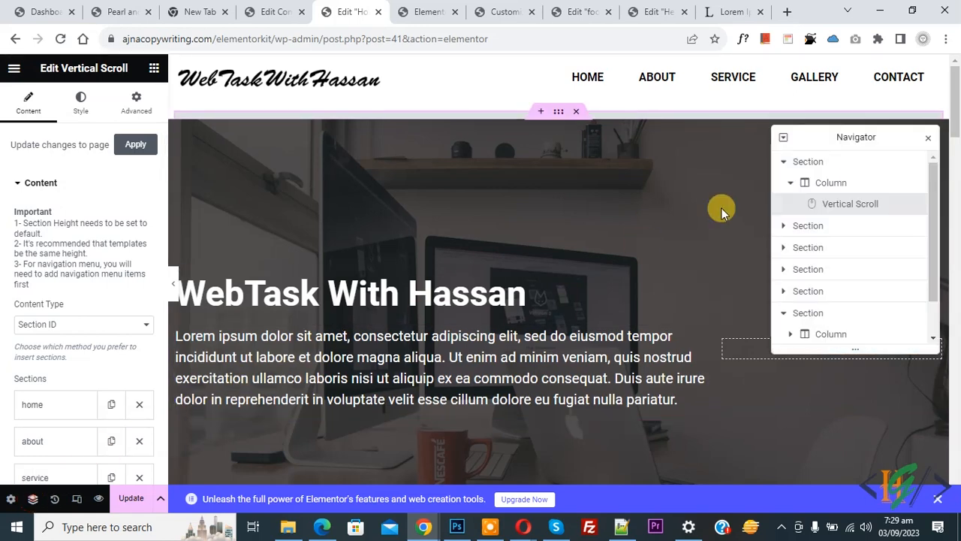
click(928, 142)
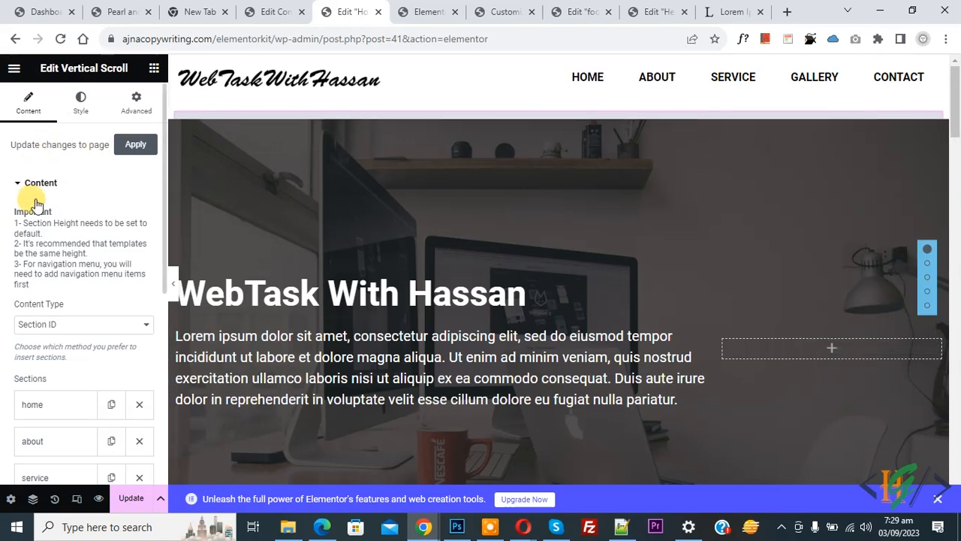
scroll(35, 201, down, 5)
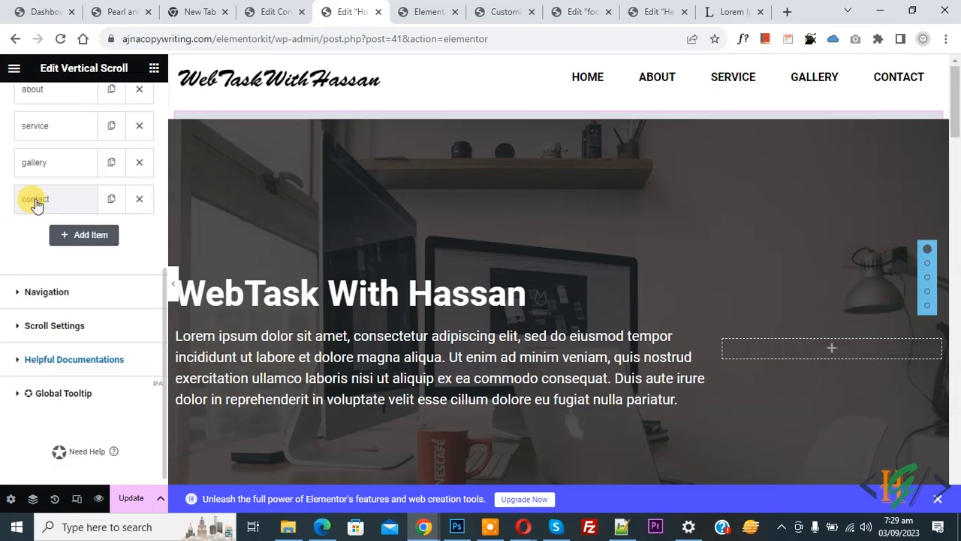
click(45, 292)
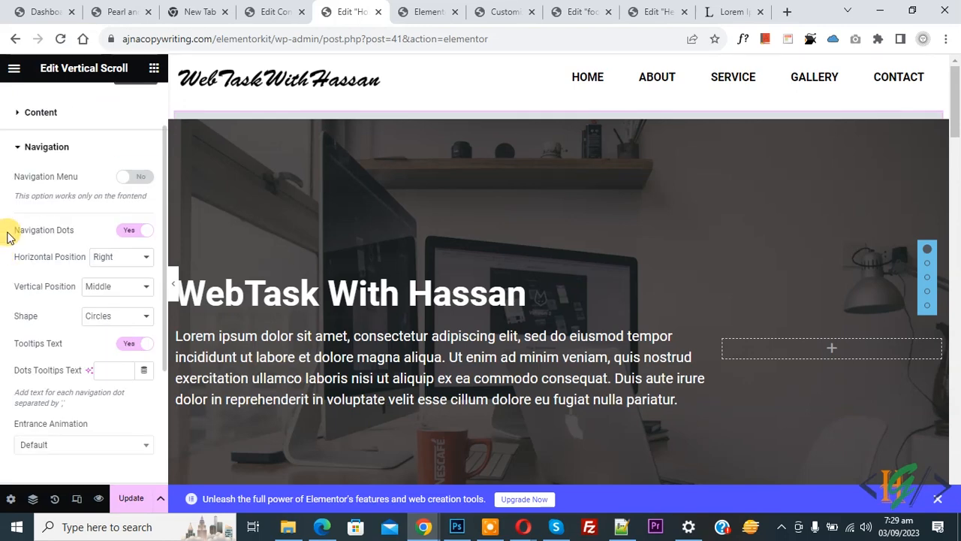
click(135, 179)
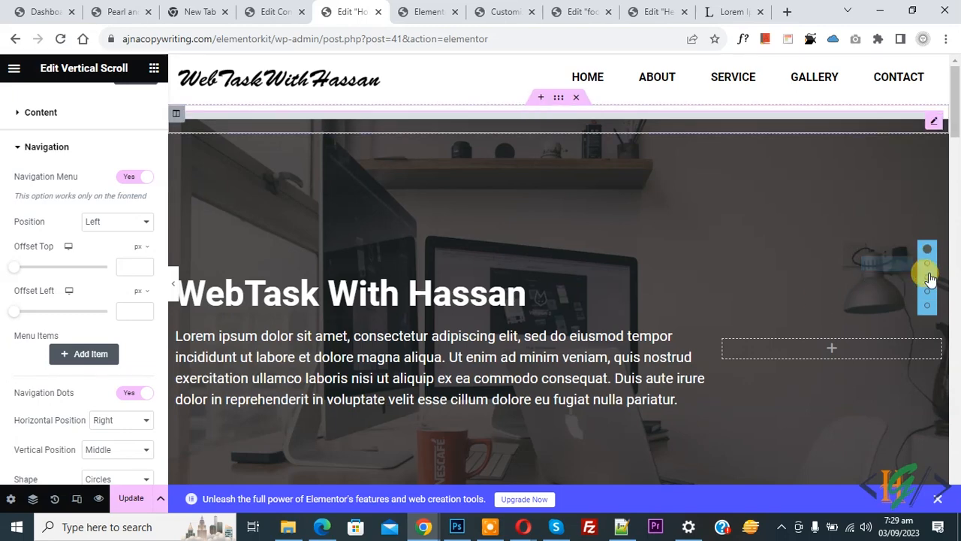
click(133, 181)
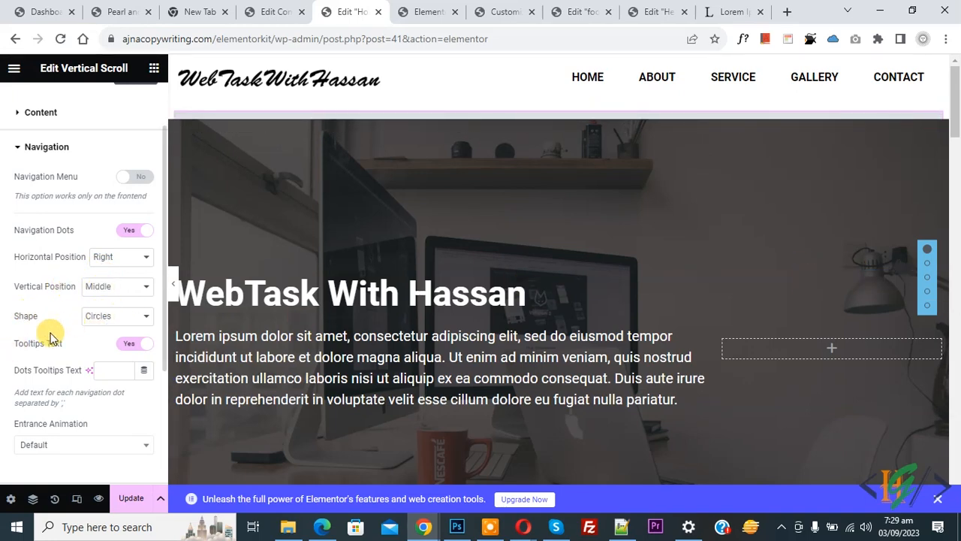
- Turn off the dots' tooltip text and enable Full Section Scroll
click(125, 347)
scroll(15, 308, down, 3)
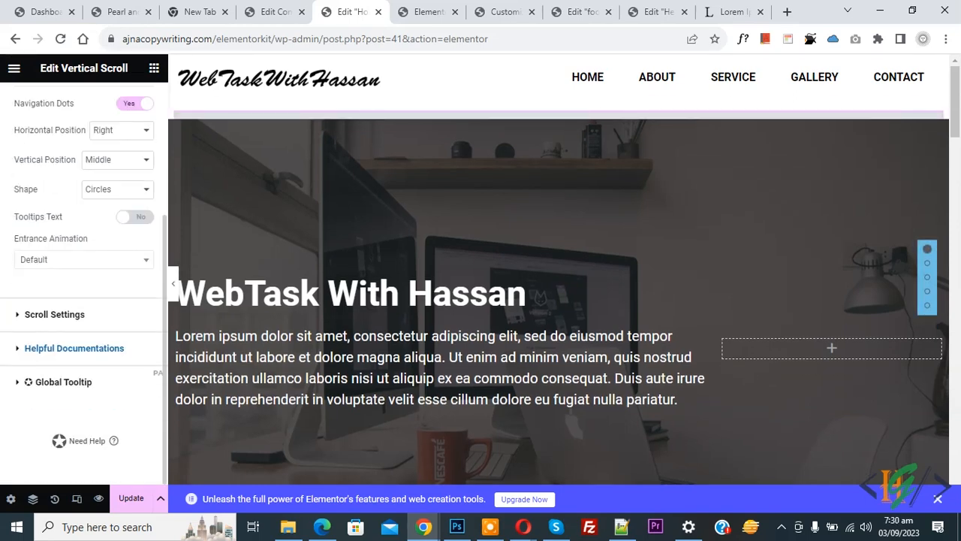
click(35, 316)
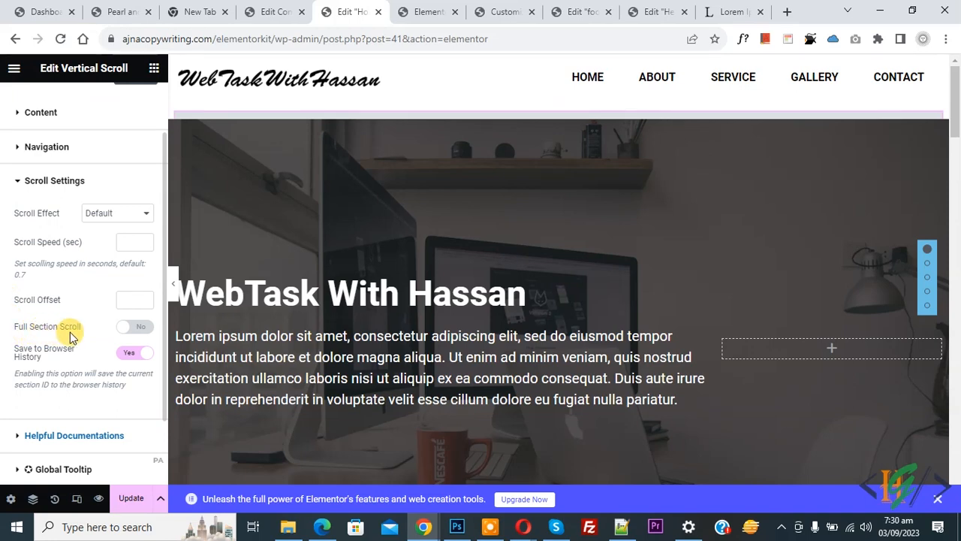
click(140, 329)
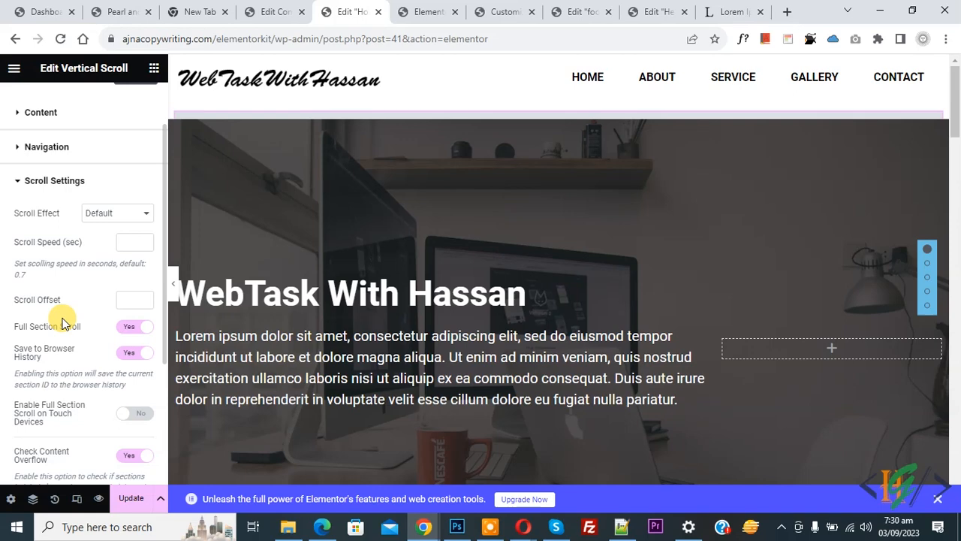
scroll(60, 334, up, 1)
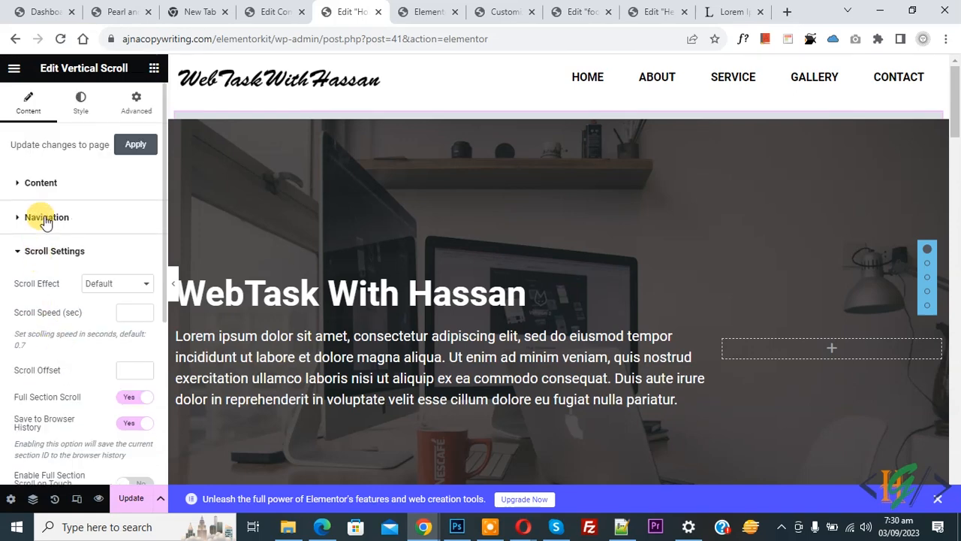
- Set the navigation dots colour to bright red #FF0003
click(84, 110)
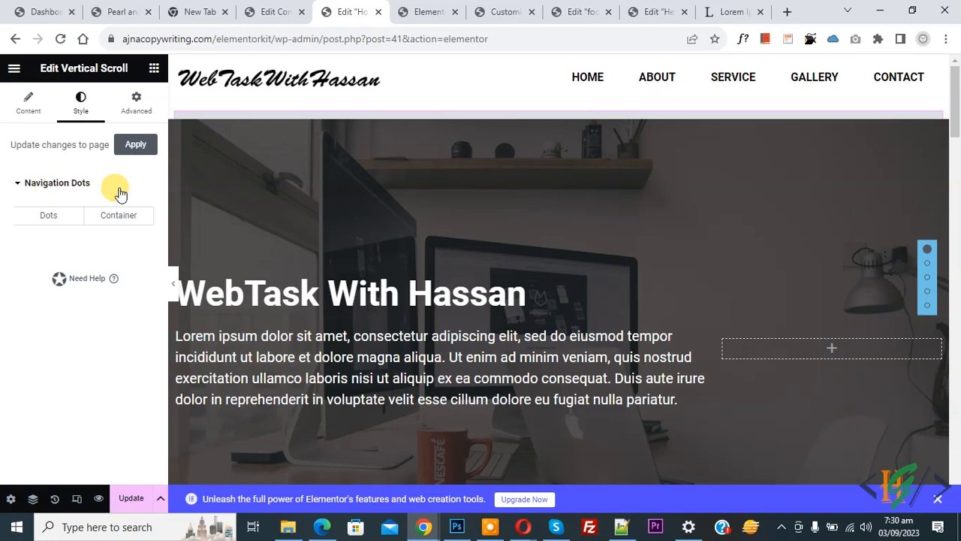
click(63, 222)
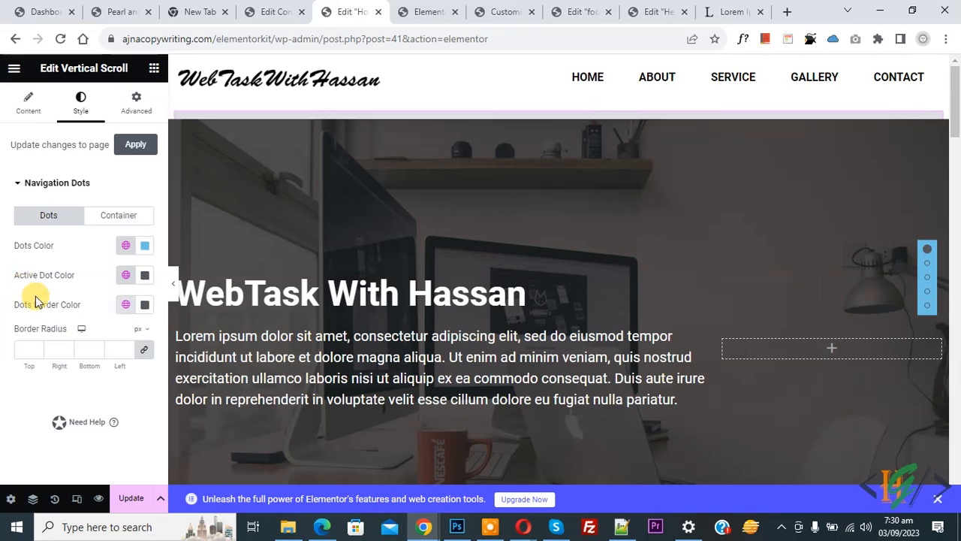
click(145, 248)
drag(118, 322, 55, 426)
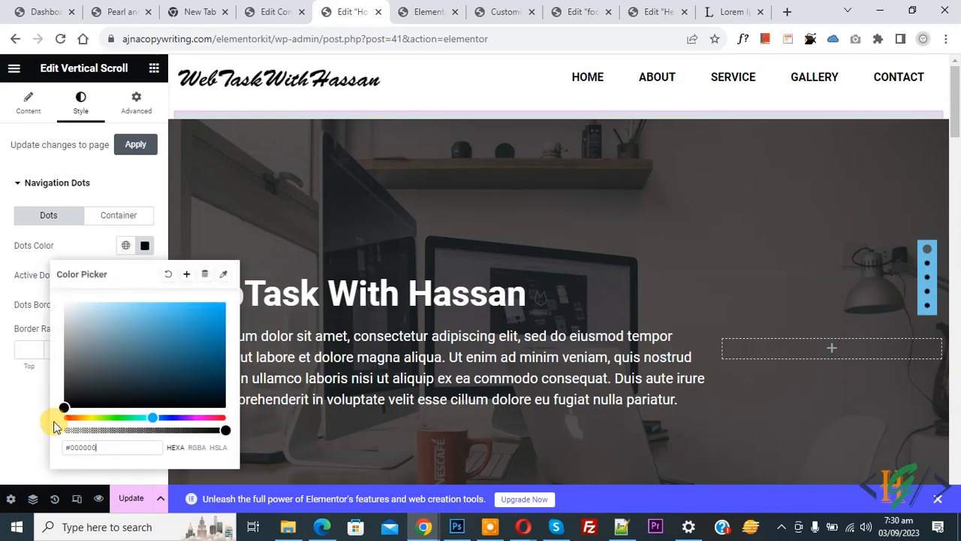
click(138, 401)
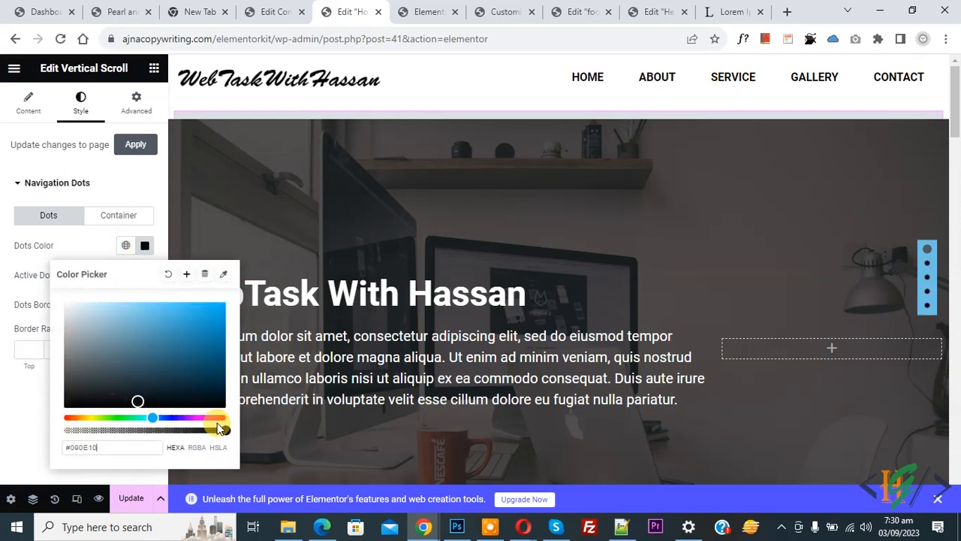
click(224, 417)
drag(210, 311, 236, 300)
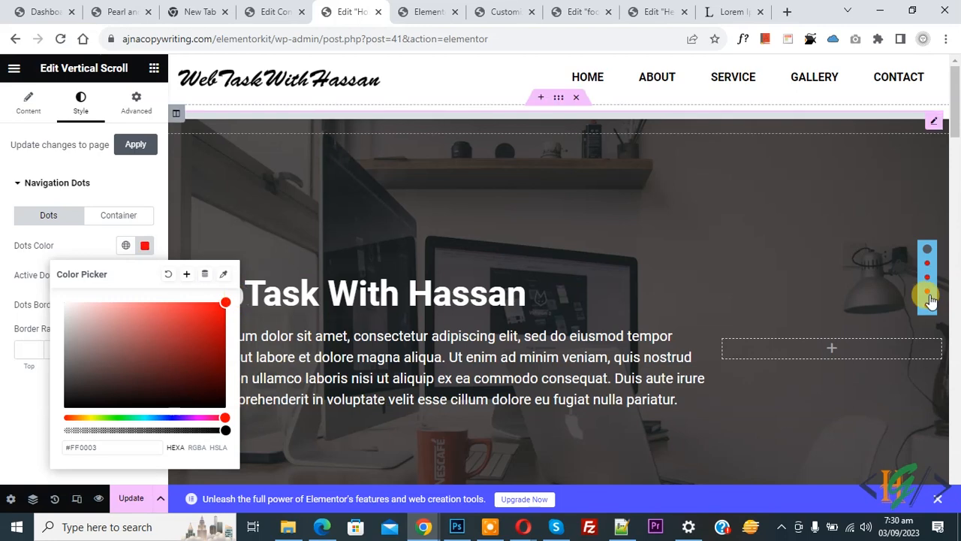
click(1, 266)
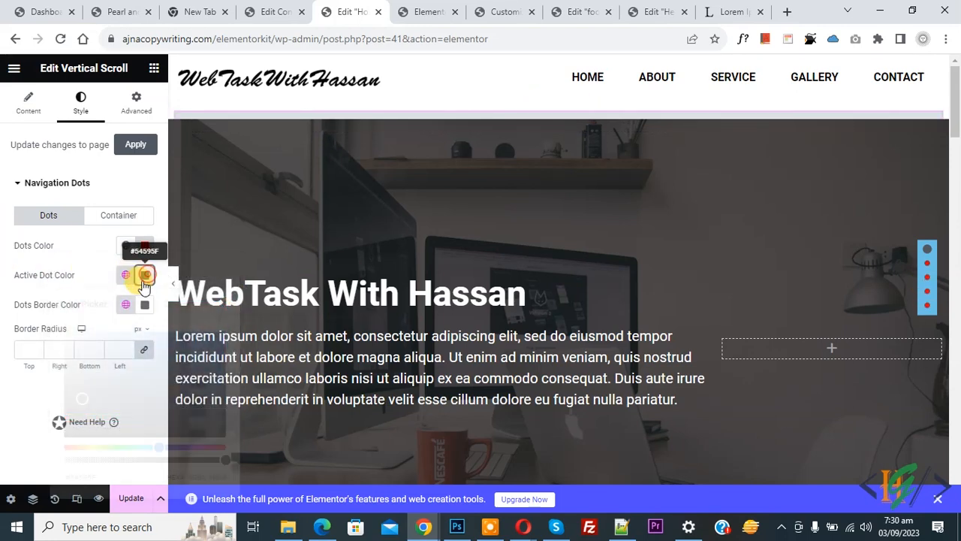
- Make the active dot white (#FFFFFF) and the dot borders blue (#0E55AB)
click(145, 275)
drag(73, 407, 39, 451)
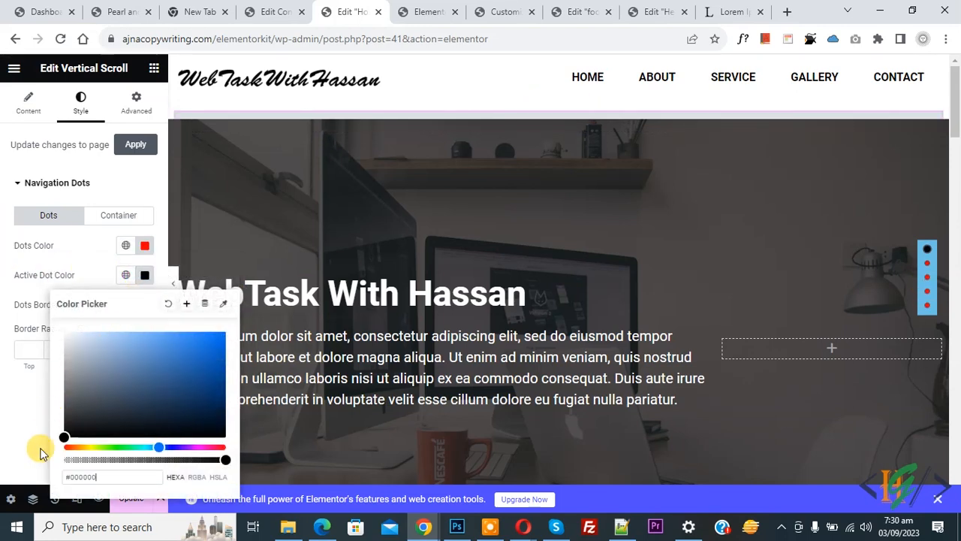
drag(100, 402, 48, 304)
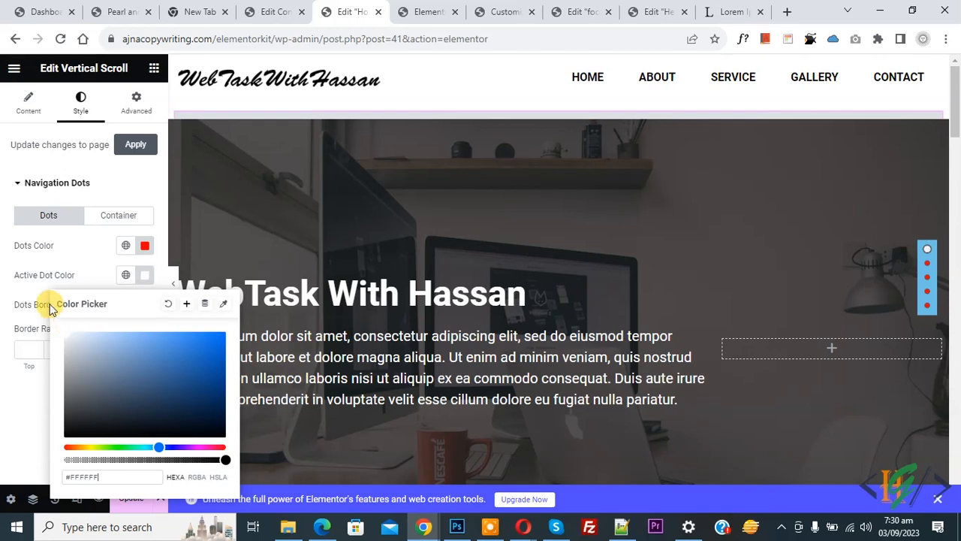
click(3, 289)
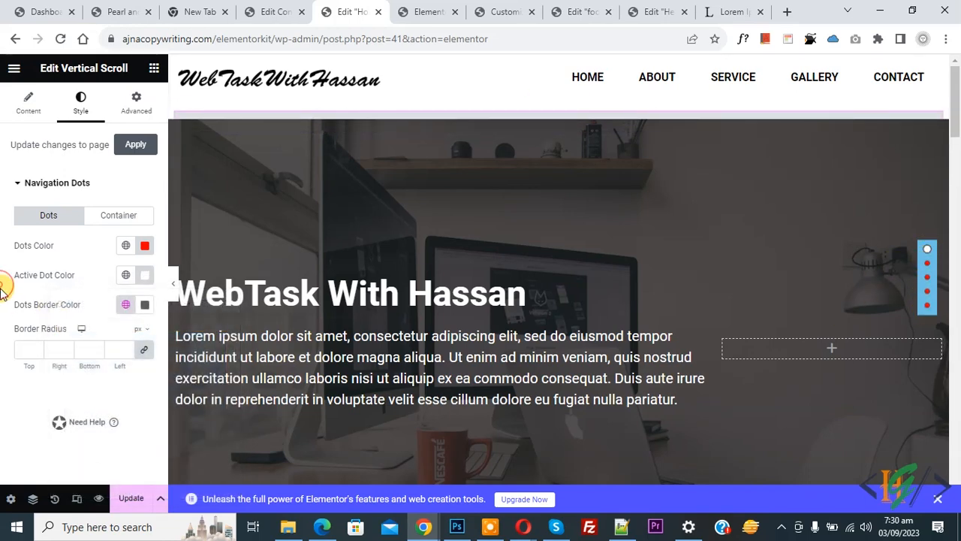
click(144, 305)
drag(172, 186, 212, 159)
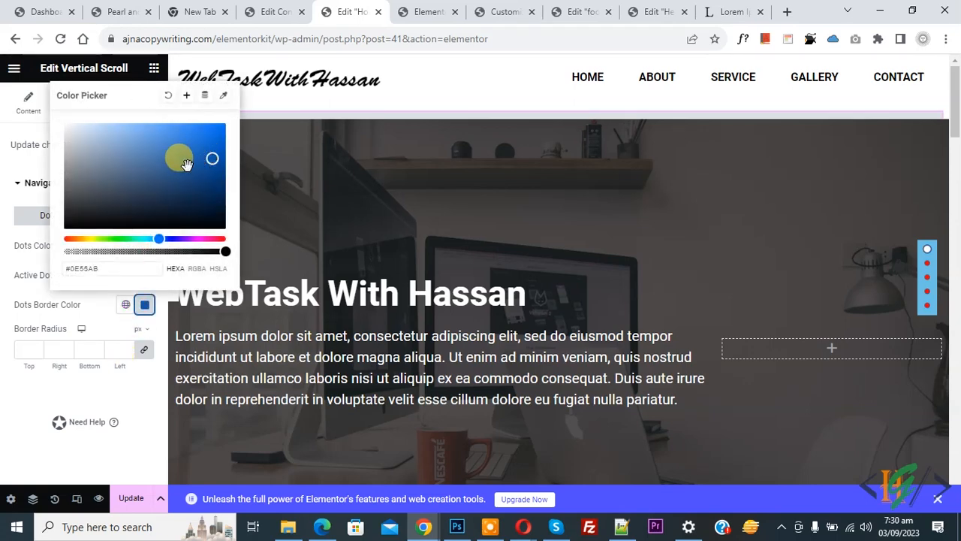
click(3, 259)
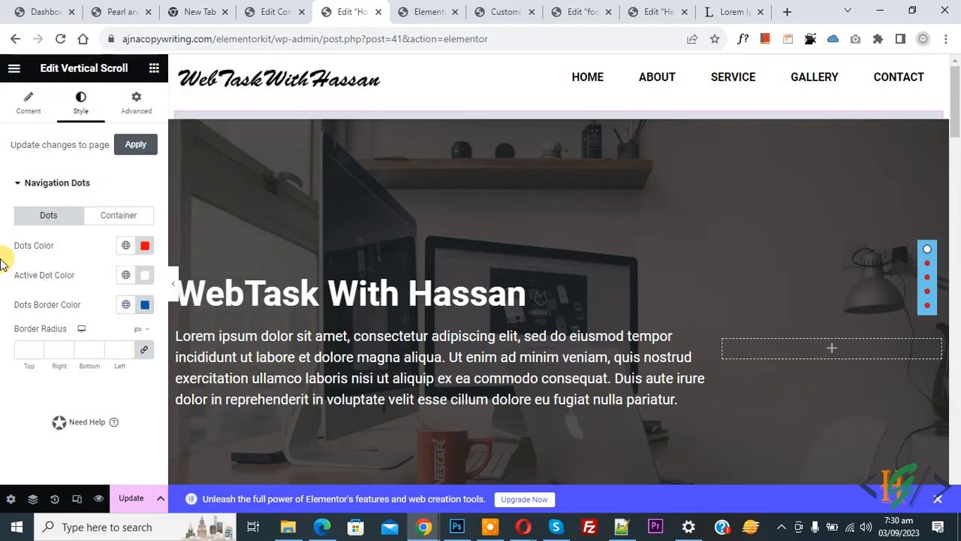
click(124, 217)
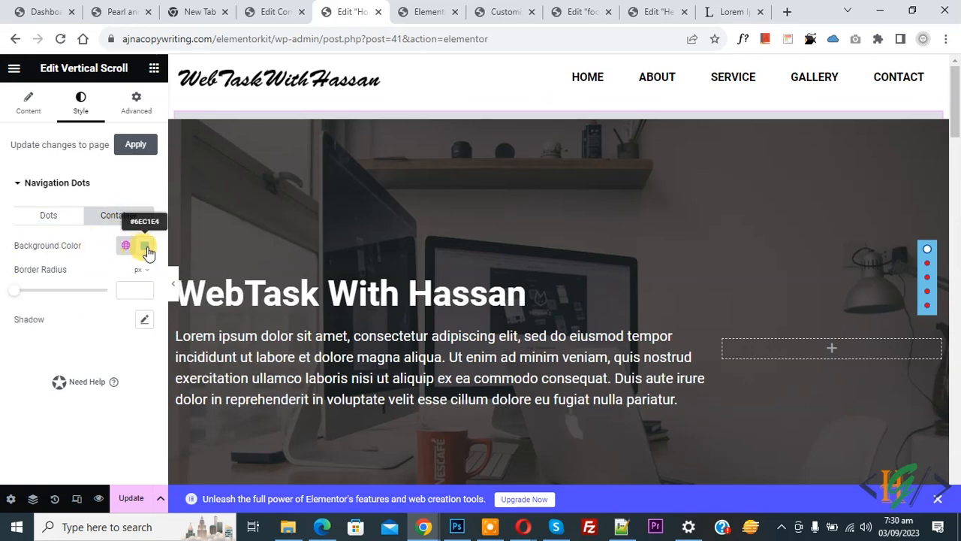
click(143, 246)
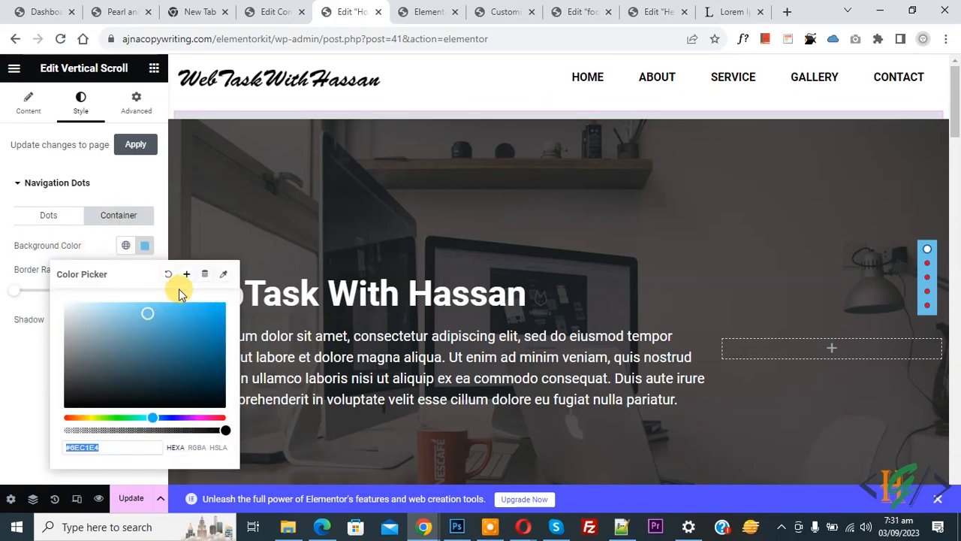
- Drop the dot container background alpha to 0 (#6EC1E400) and update the page
click(168, 277)
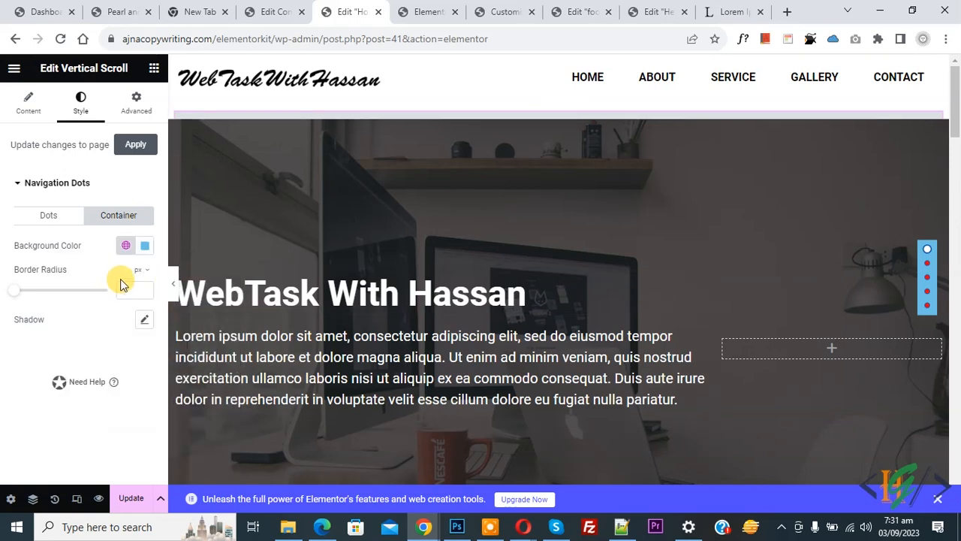
click(145, 246)
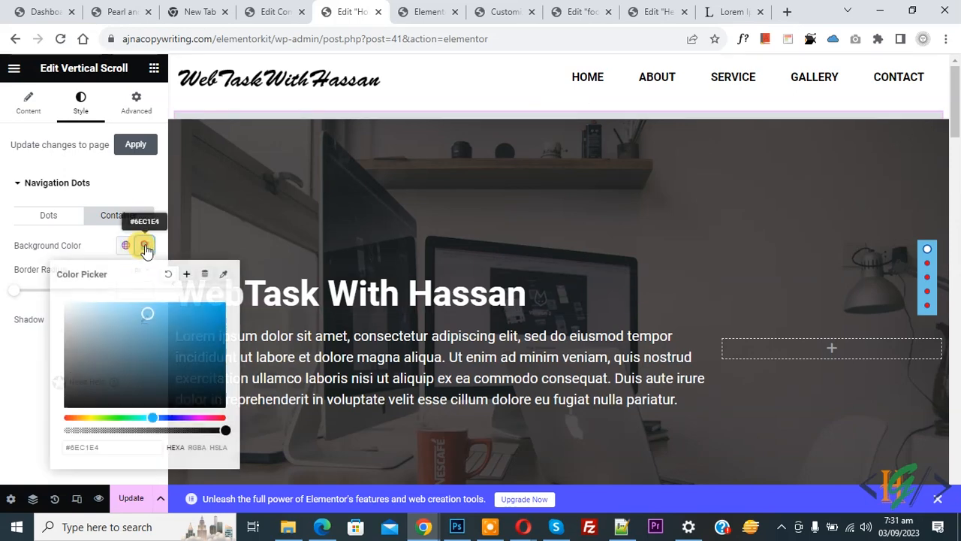
drag(226, 429, 66, 430)
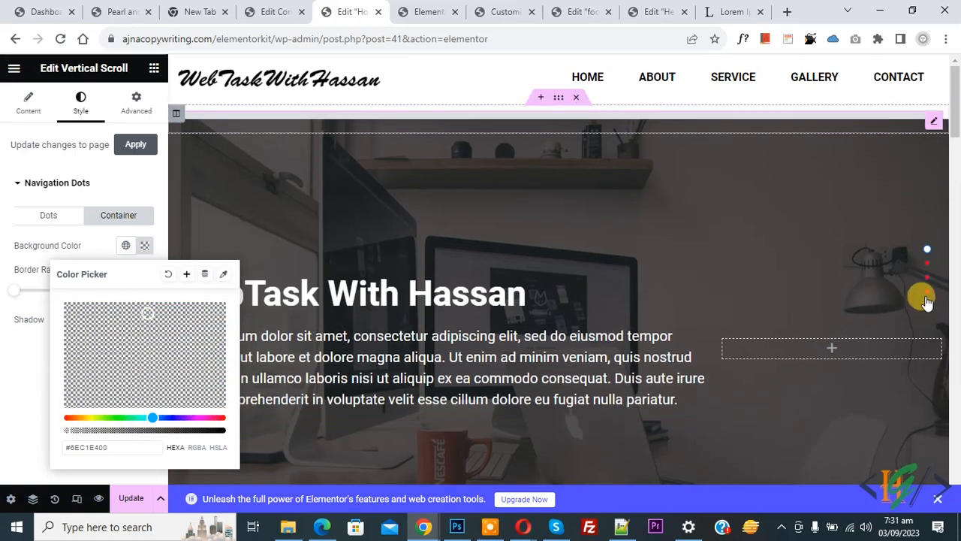
click(9, 390)
click(129, 495)
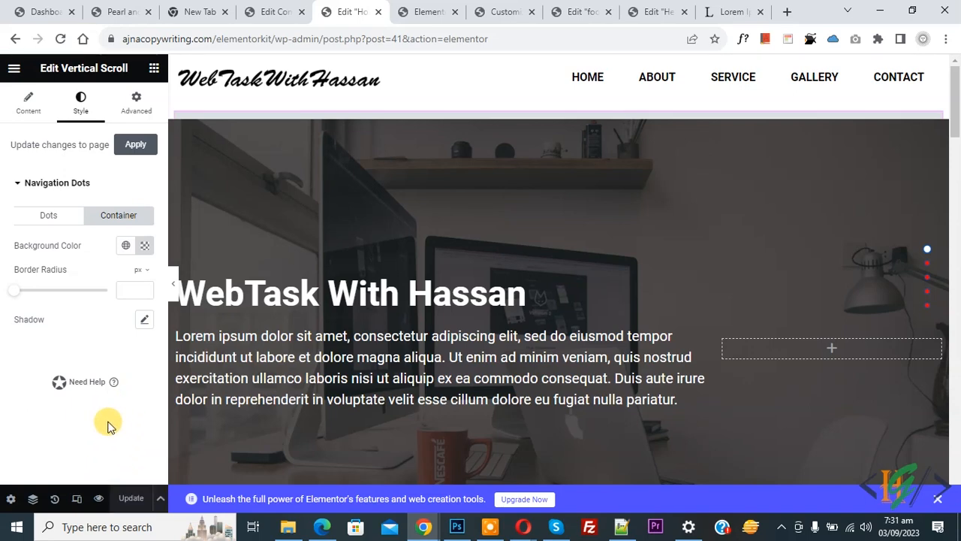
- Reload the live site and scroll through the sections to watch the dots follow
click(425, 12)
click(61, 39)
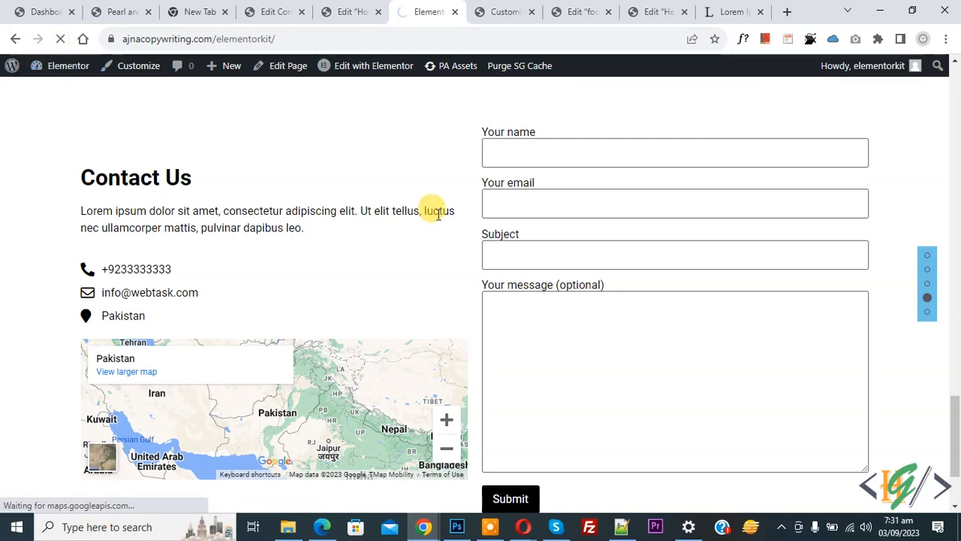
scroll(441, 256, down, 5)
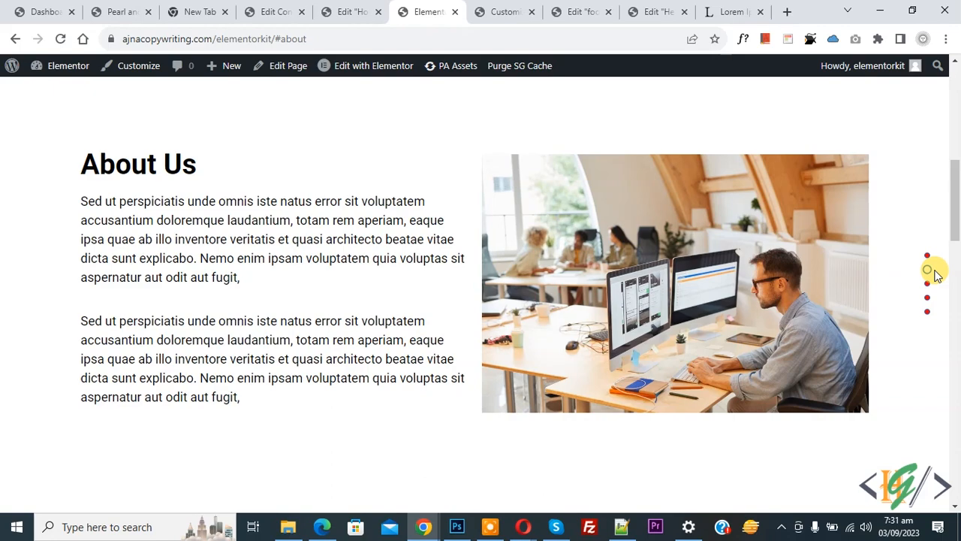
scroll(494, 256, down, 2)
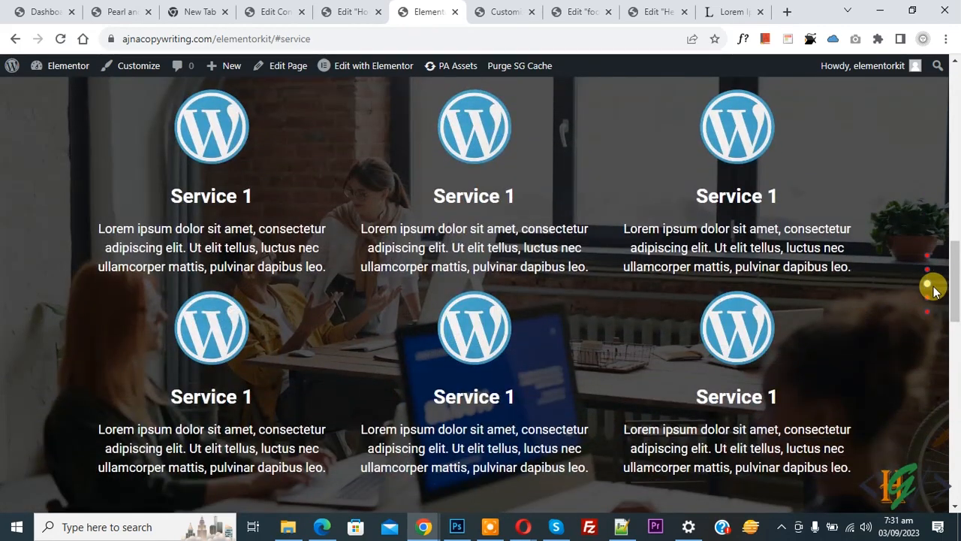
scroll(453, 278, down, 5)
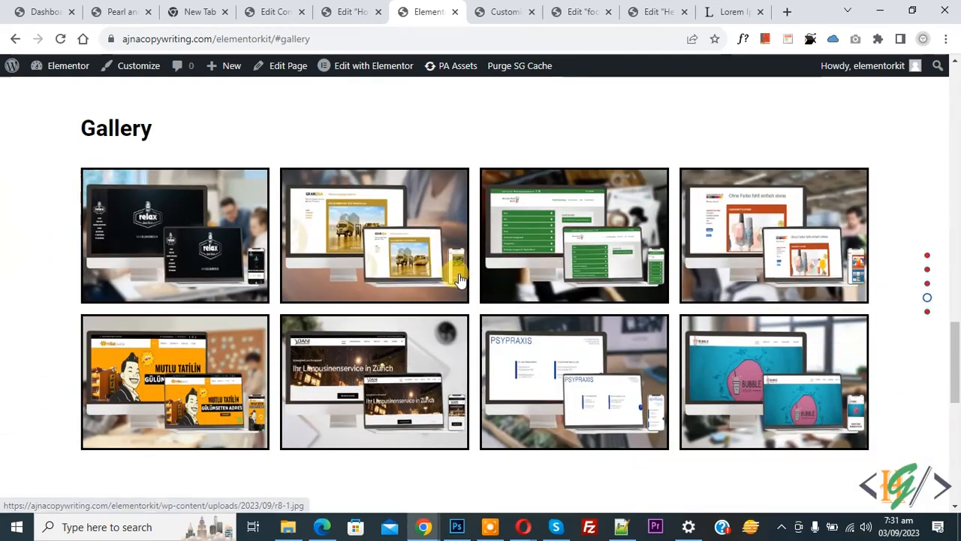
scroll(462, 274, up, 3)
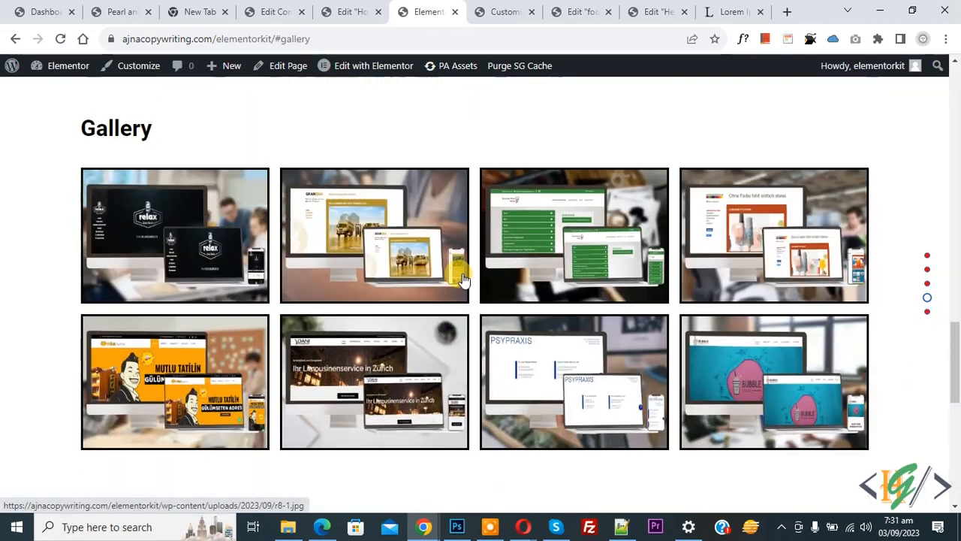
drag(957, 335, 955, 80)
- Test the SERVICE, HOME and ABOUT menu links on the live page
click(738, 110)
drag(955, 262, 955, 84)
click(583, 108)
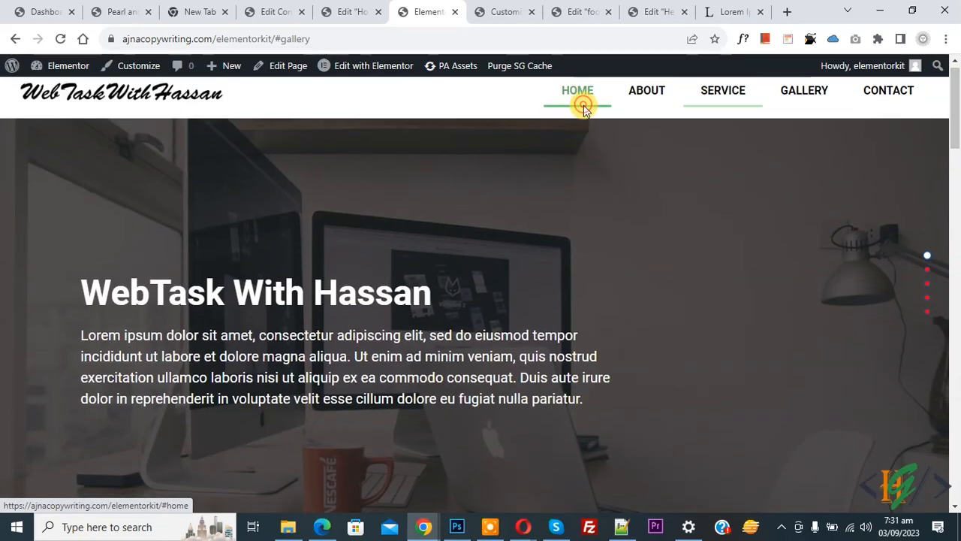
drag(955, 144, 955, 105)
click(671, 107)
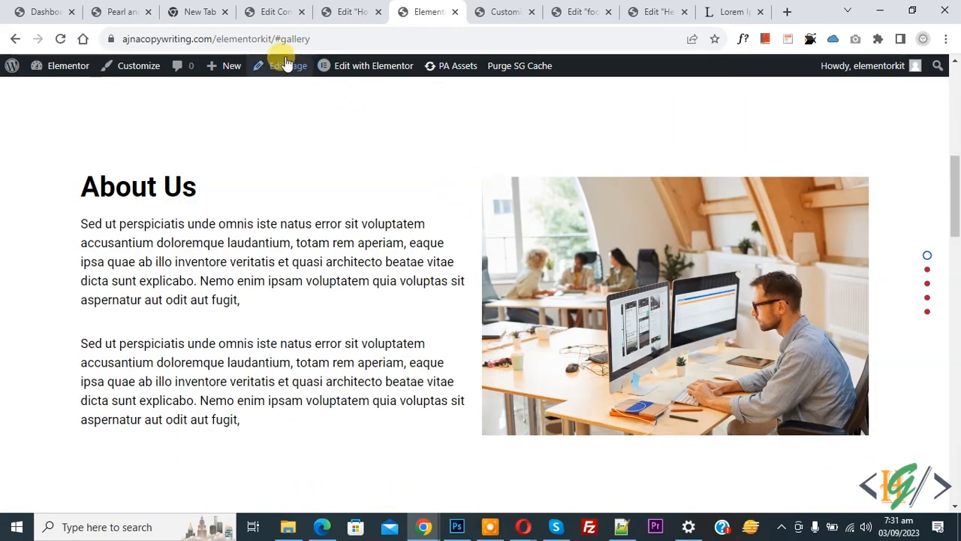
- Load the #gallery anchor URL, test the CONTACT and ABOUT links, then return to the editor
drag(273, 39, 343, 43)
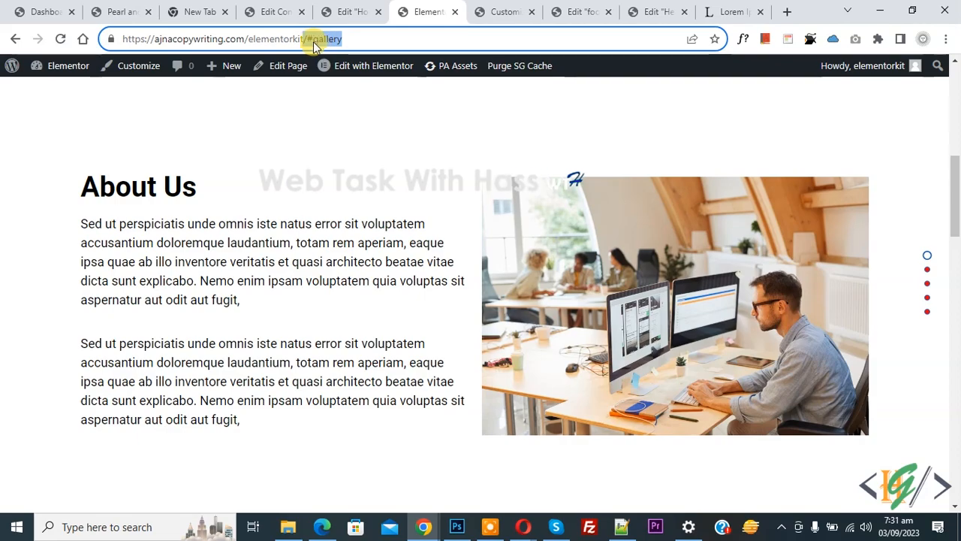
click(309, 41)
key(Return)
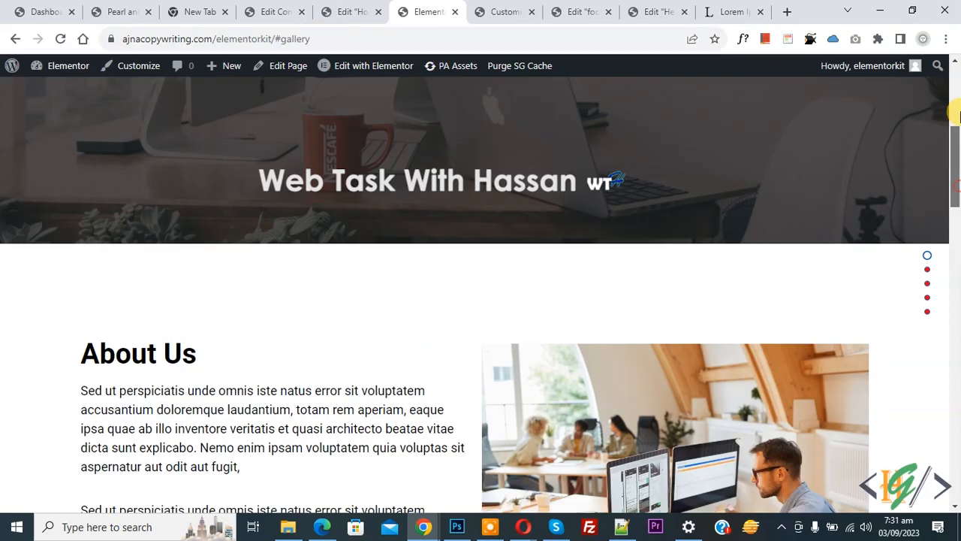
click(867, 105)
click(300, 40)
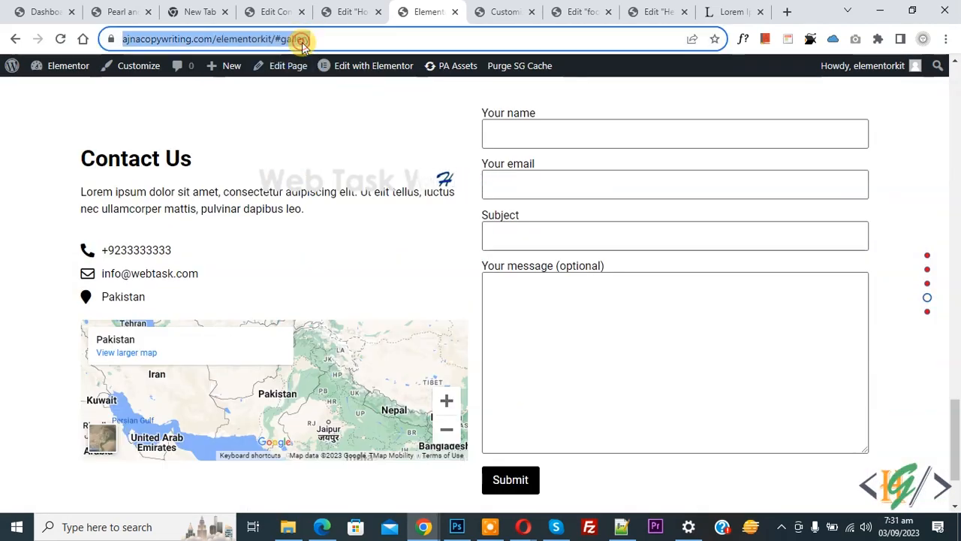
key(Return)
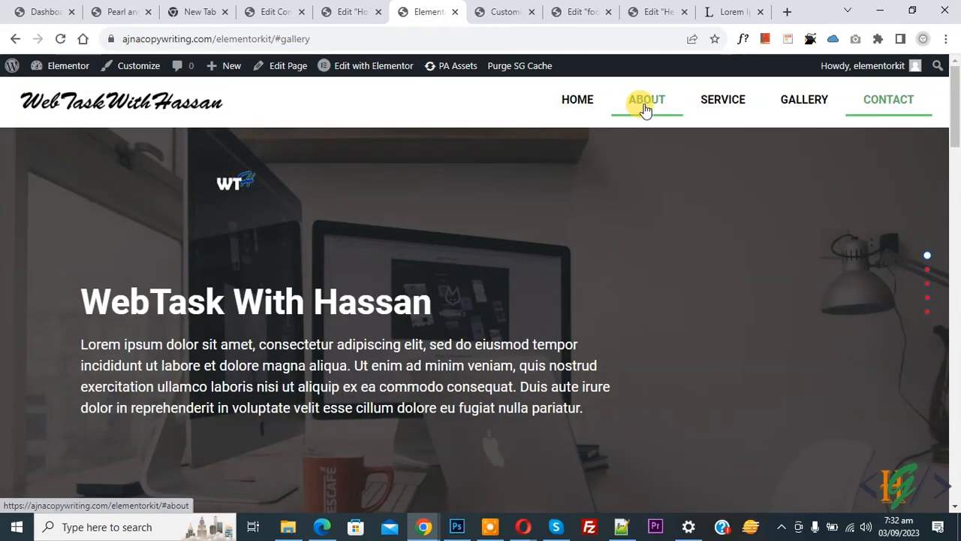
click(644, 102)
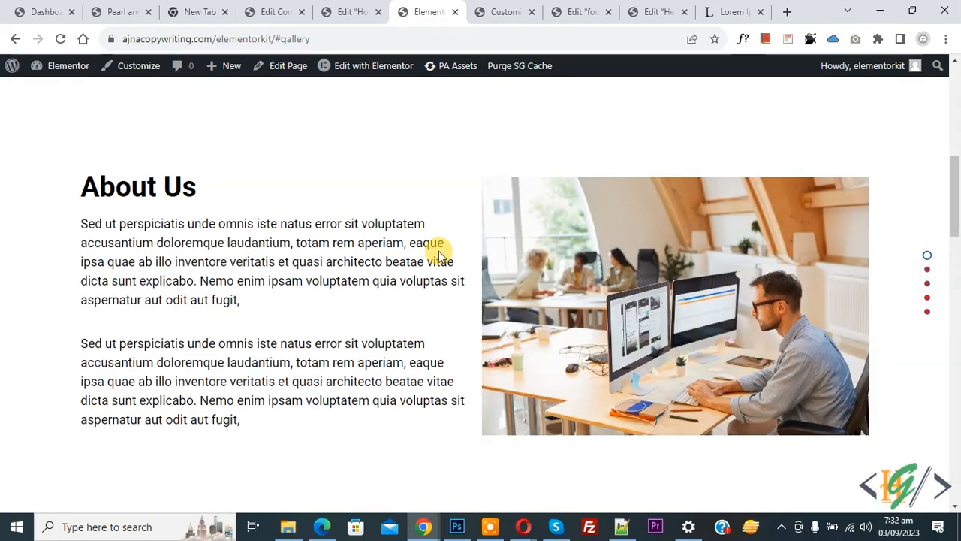
click(353, 12)
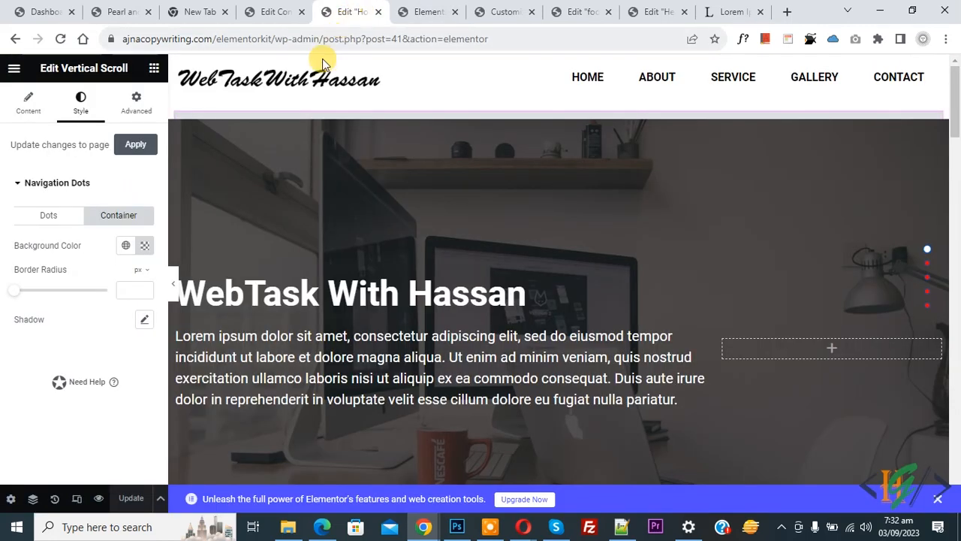
- Expand Scroll Settings to review Full Section Scroll, Browser History and Content Overflow toggles
click(29, 109)
scroll(35, 187, down, 5)
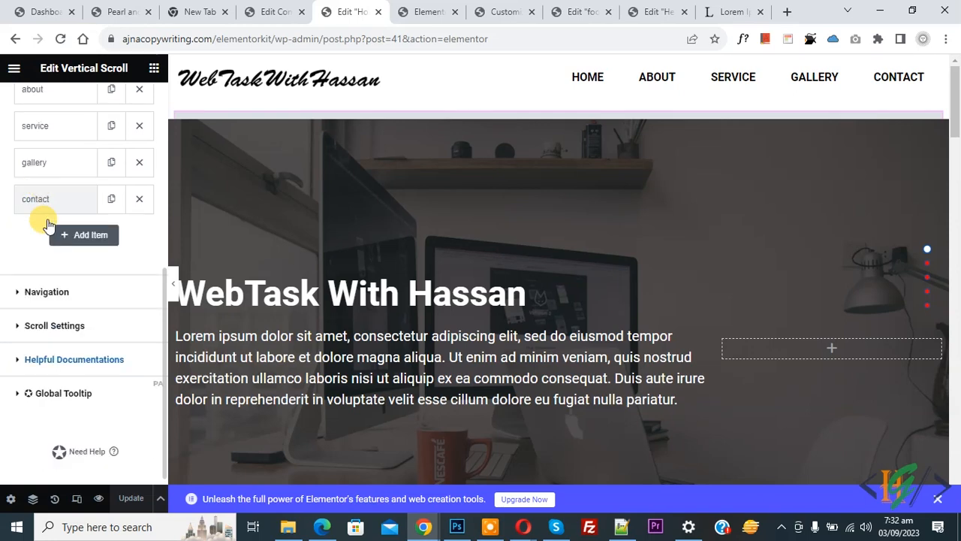
click(67, 329)
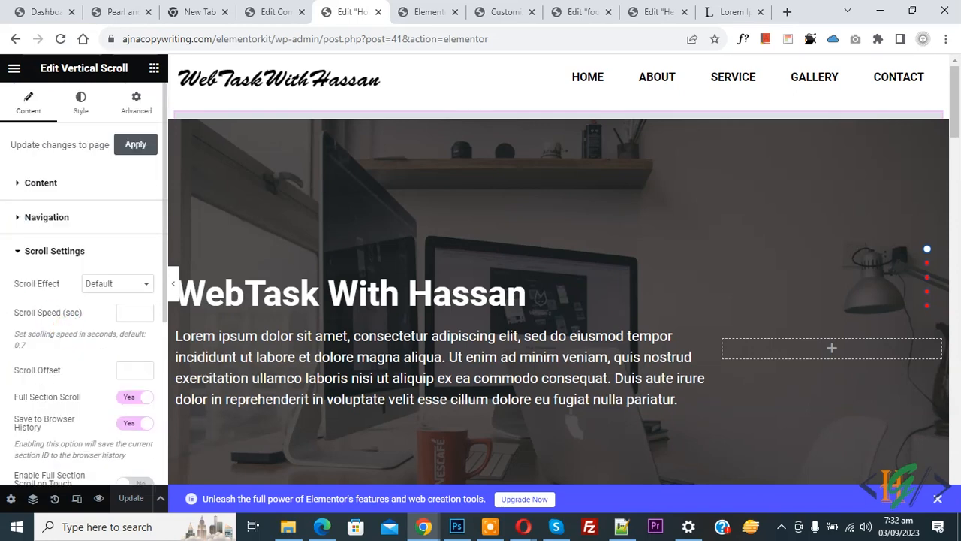
scroll(24, 281, down, 2)
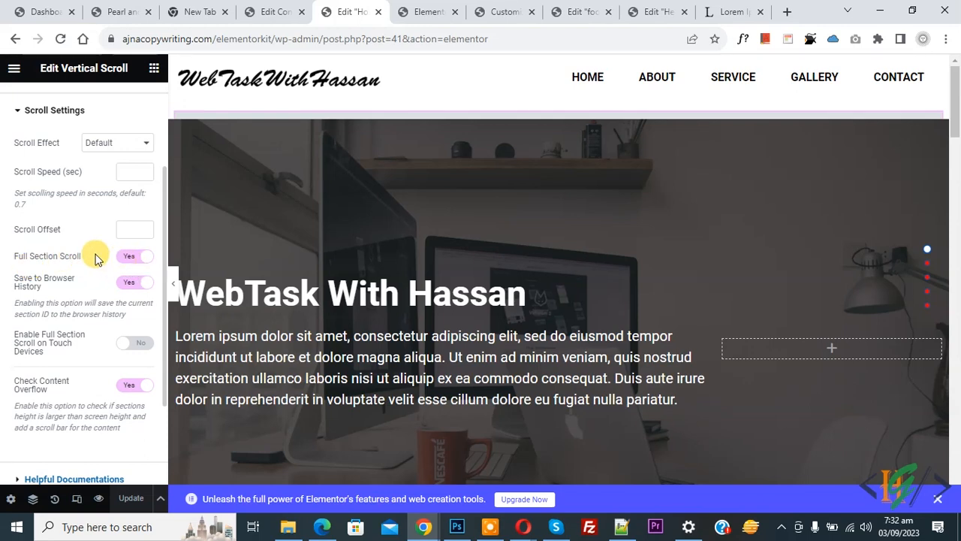
scroll(90, 278, up, 1)
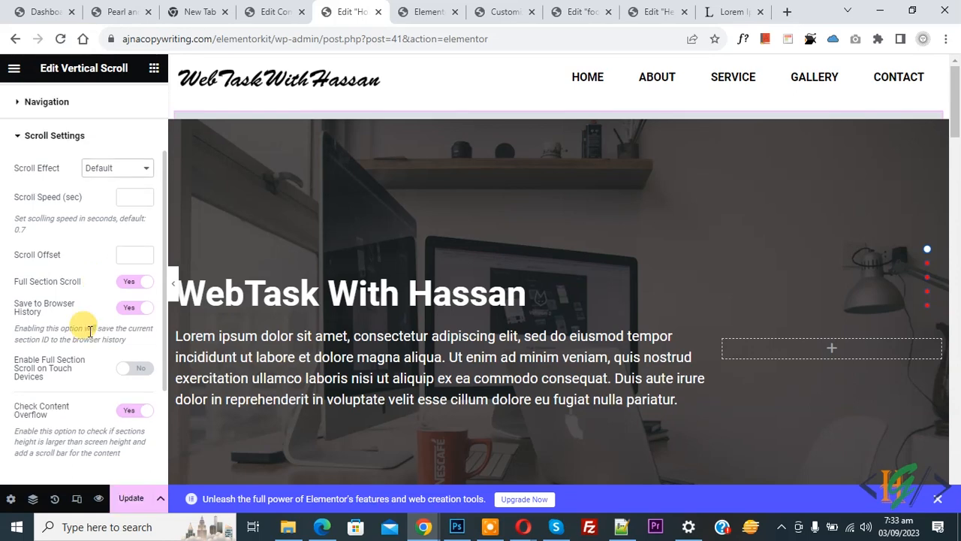
- Preview the page in Mobile Portrait down to the contact form, then switch to the live site
click(78, 501)
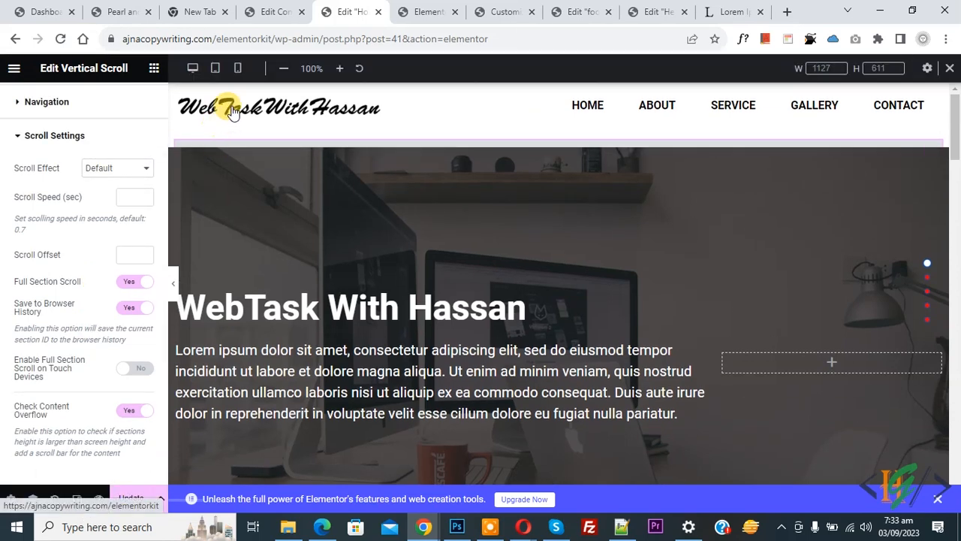
click(236, 67)
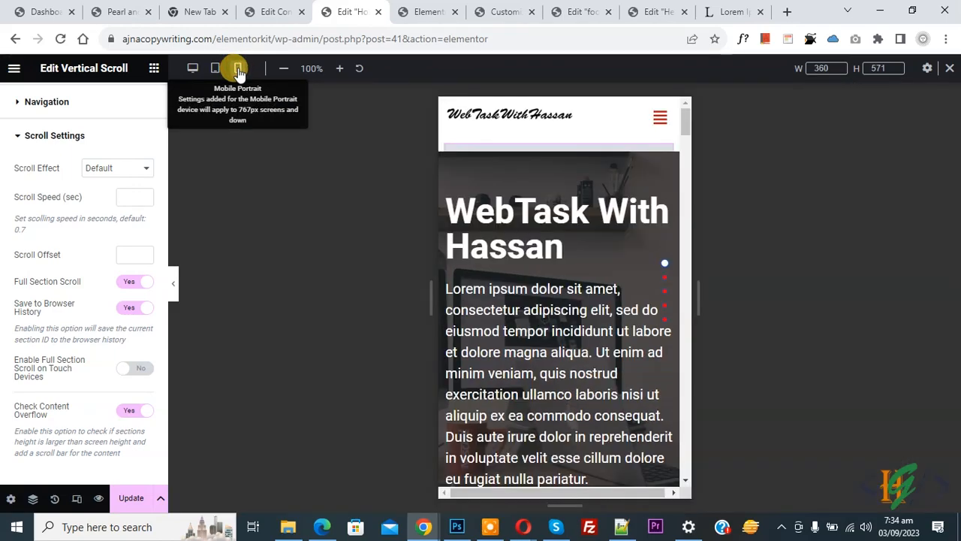
drag(686, 115, 689, 396)
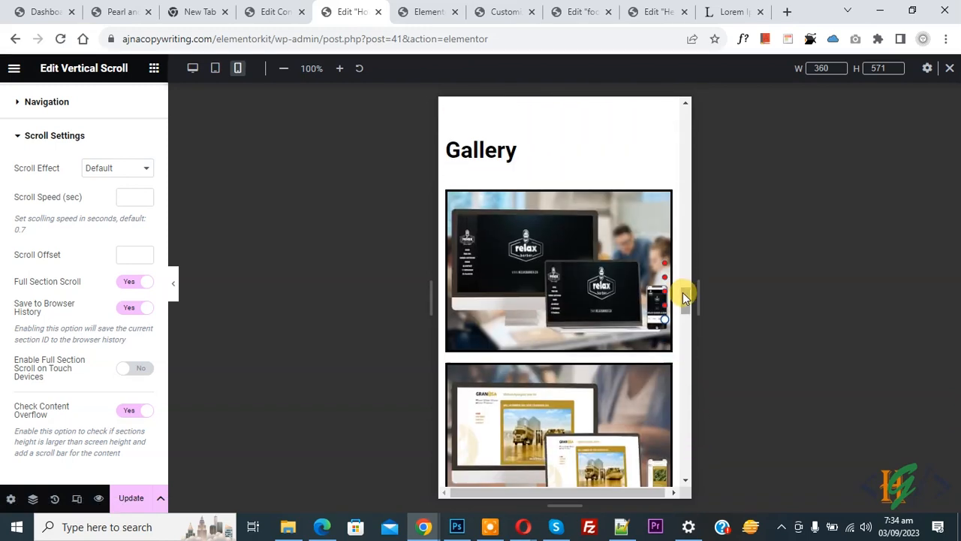
drag(684, 290, 684, 431)
scroll(505, 254, up, 4)
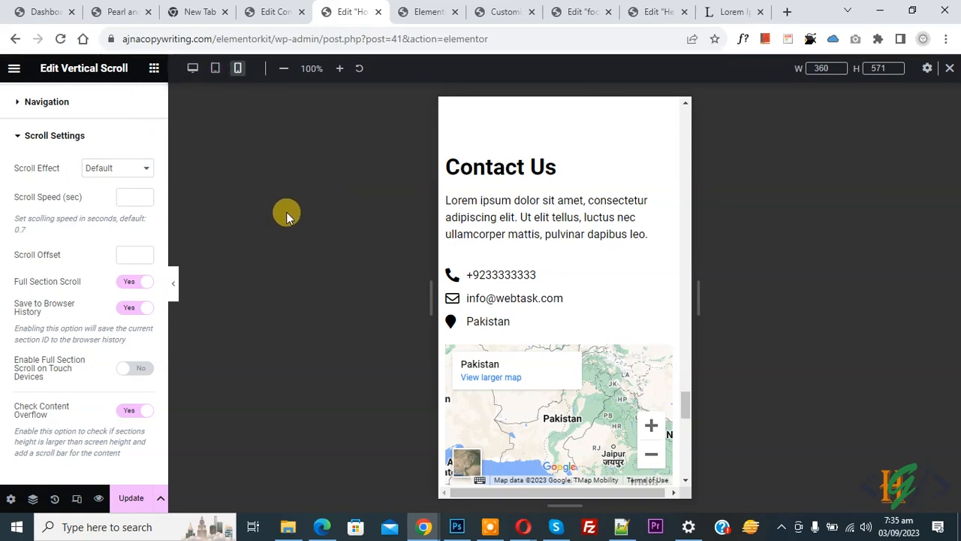
click(427, 8)
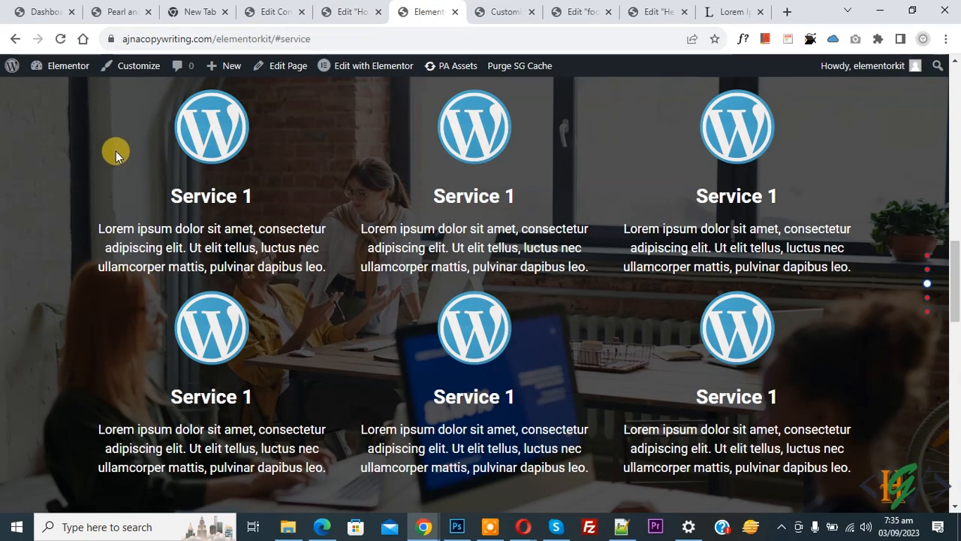
- Activate the mobile view to show the live site in a phone mockup and scroll its sections
right_click(116, 153)
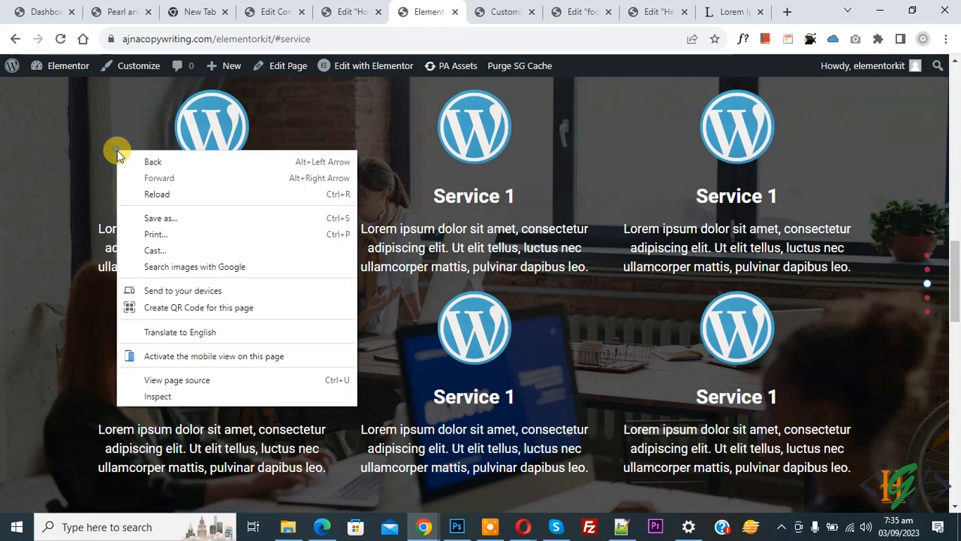
click(204, 357)
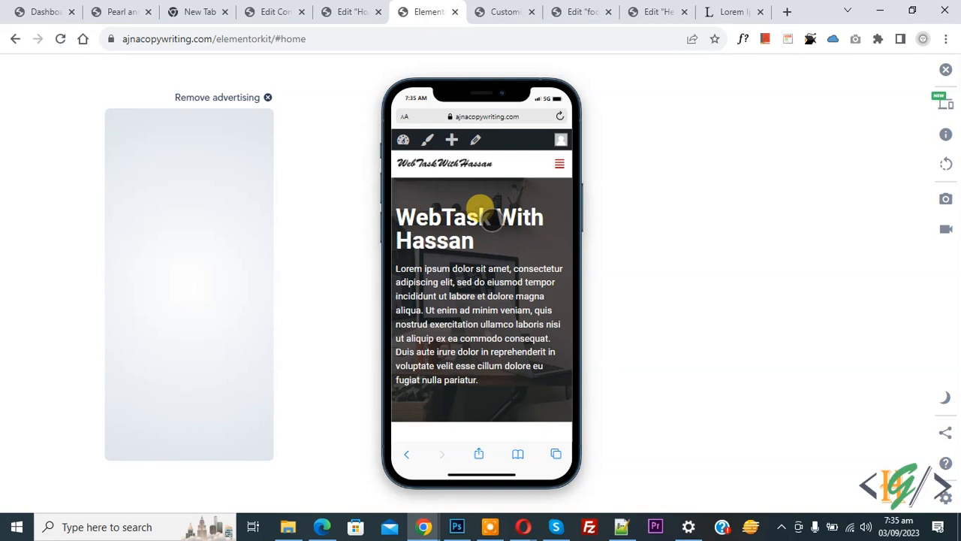
scroll(492, 217, down, 2)
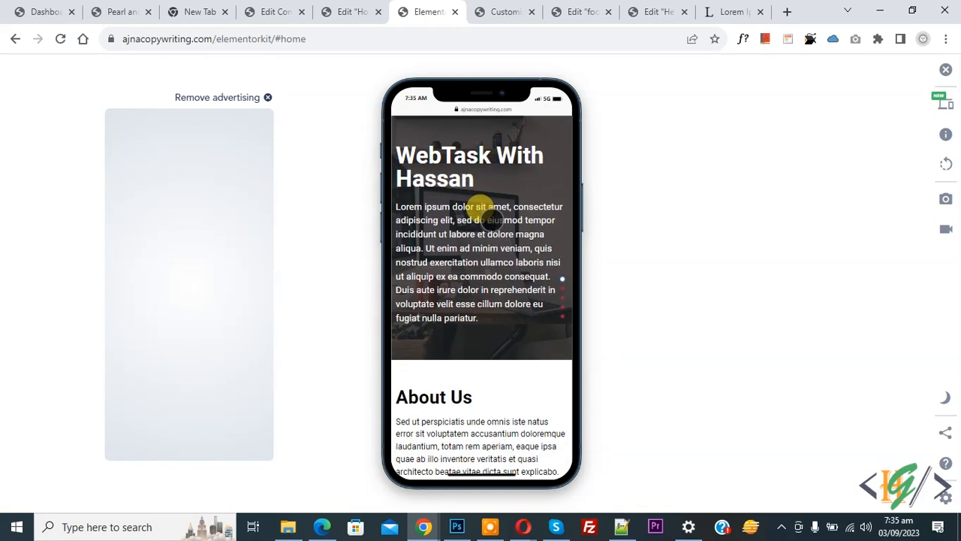
scroll(492, 217, down, 4)
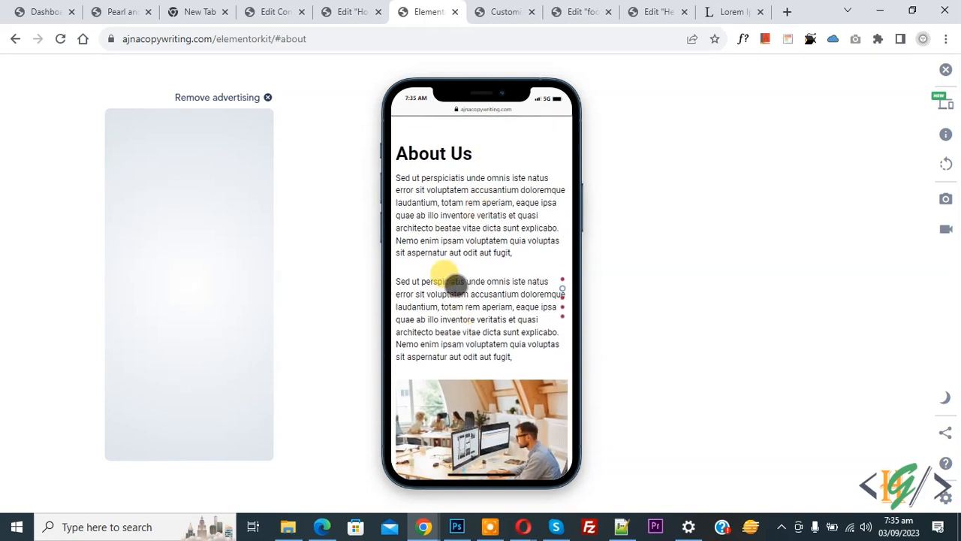
scroll(454, 283, down, 4)
scroll(455, 282, down, 10)
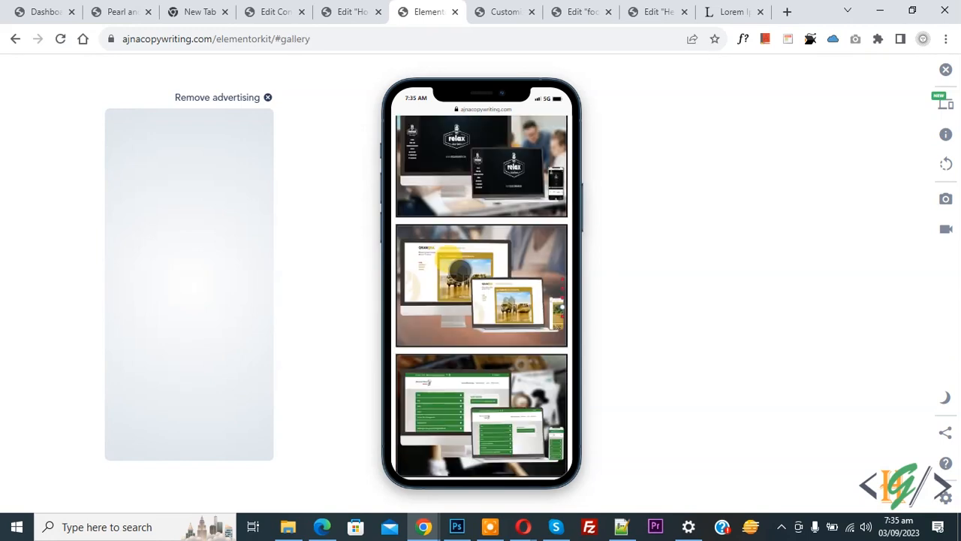
- Expand the hamburger menu to reveal the Home, About, Service, Gallery and Contact links
scroll(461, 271, down, 5)
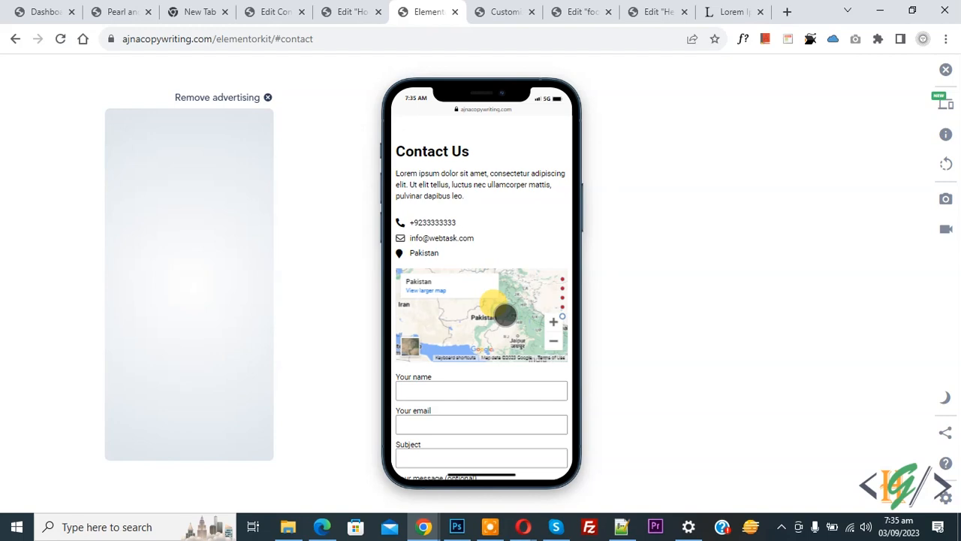
scroll(504, 316, up, 15)
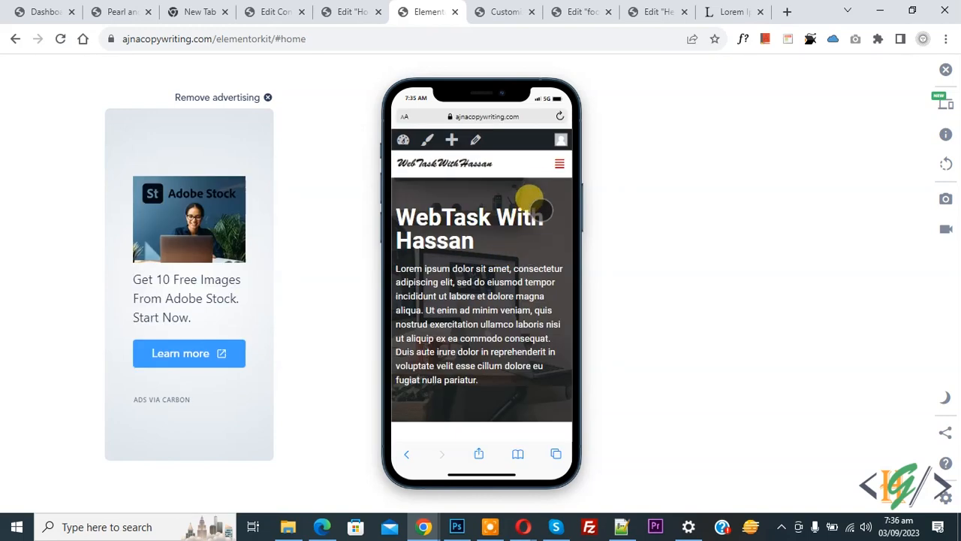
click(559, 163)
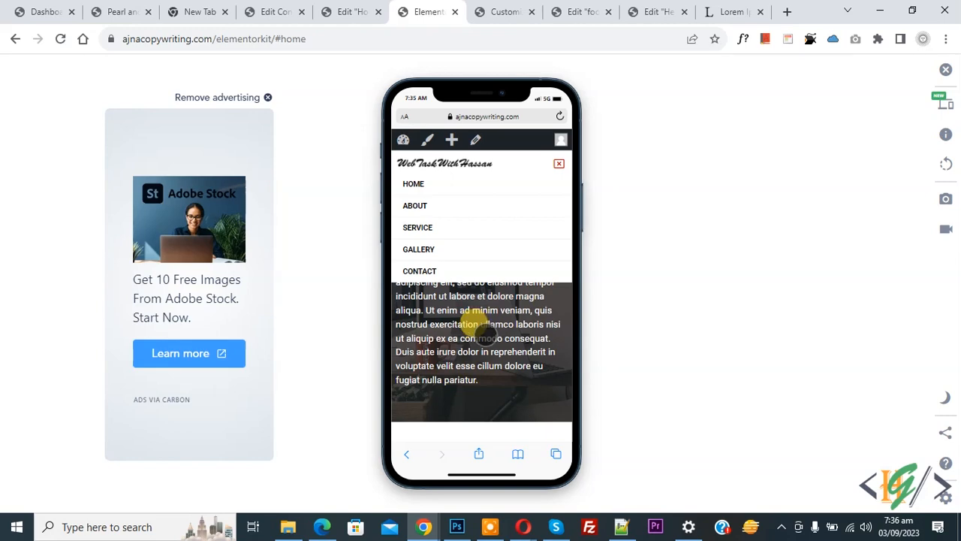
click(655, 10)
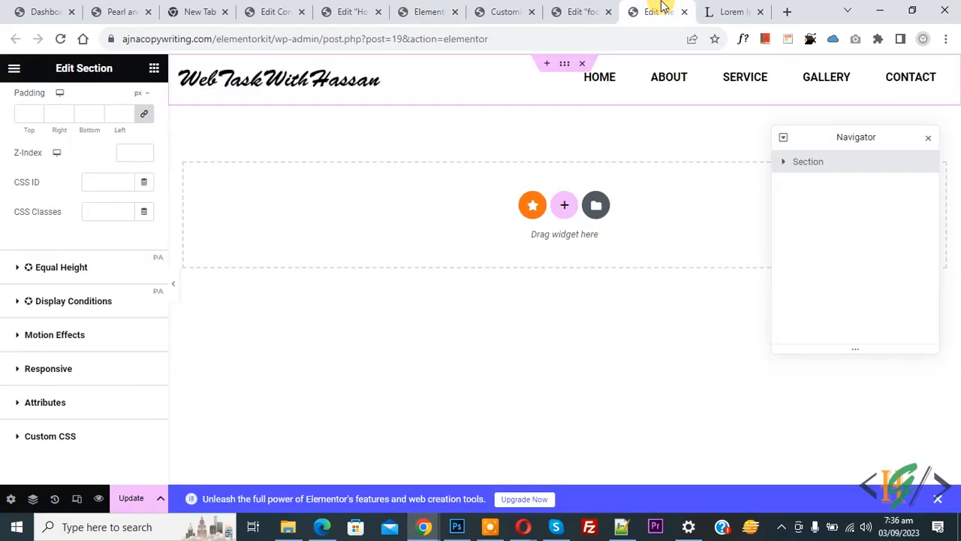
click(443, 11)
click(654, 10)
click(60, 38)
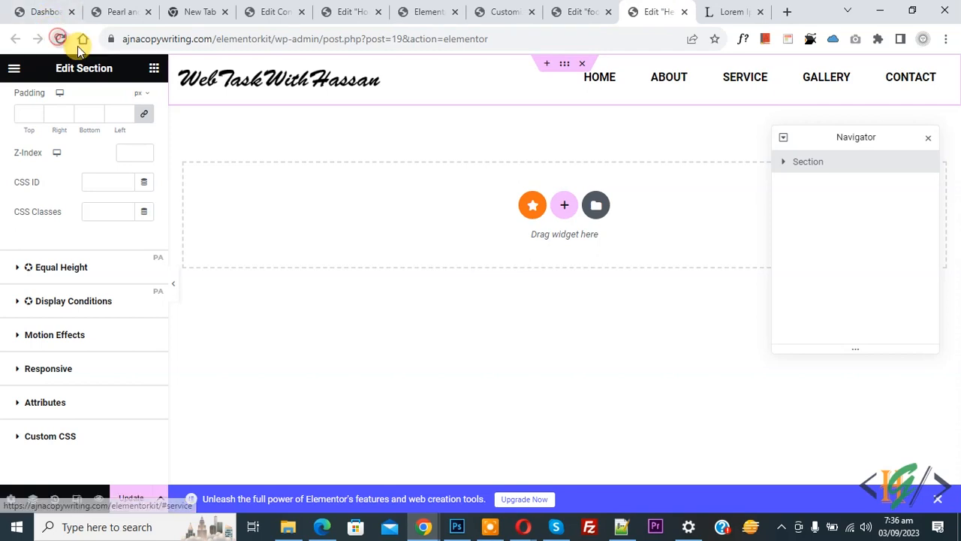
click(530, 121)
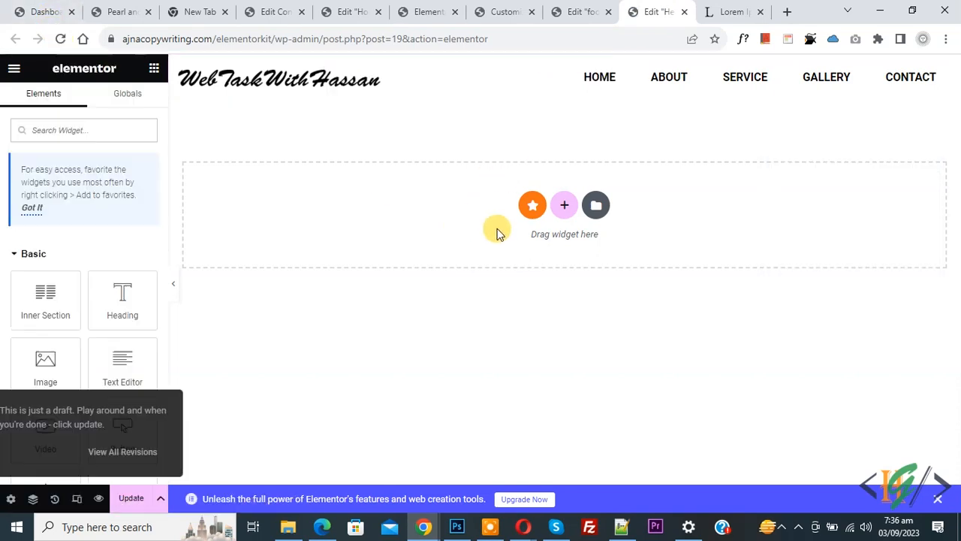
click(620, 88)
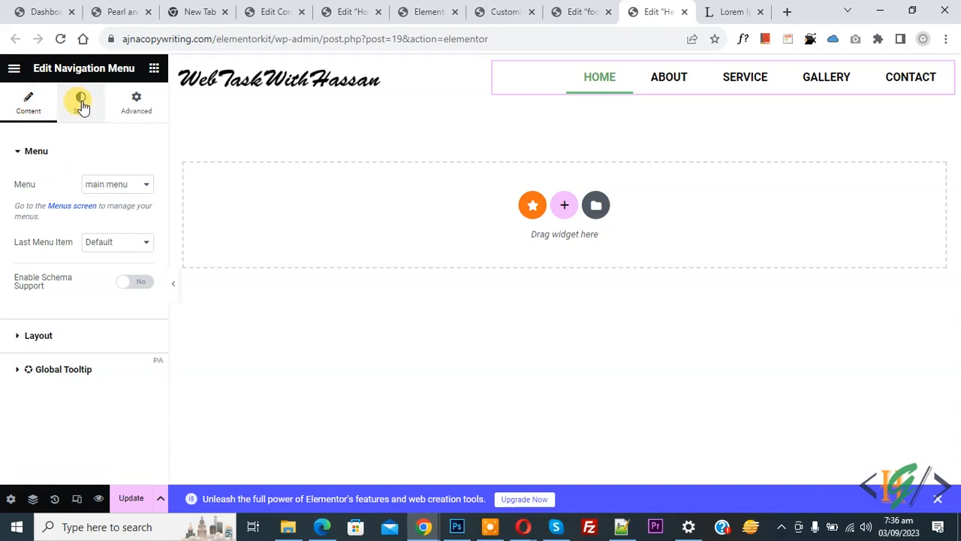
click(68, 334)
scroll(9, 256, down, 2)
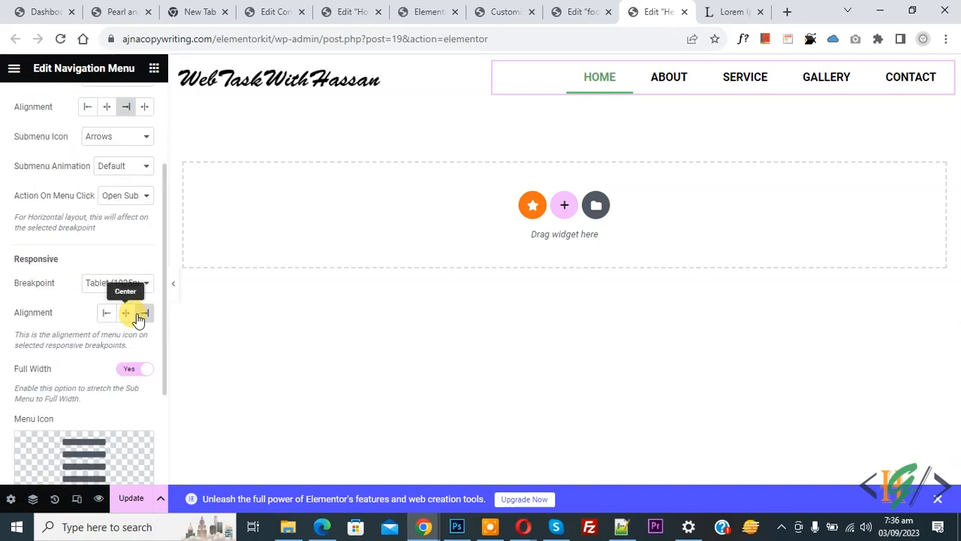
scroll(80, 296, up, 2)
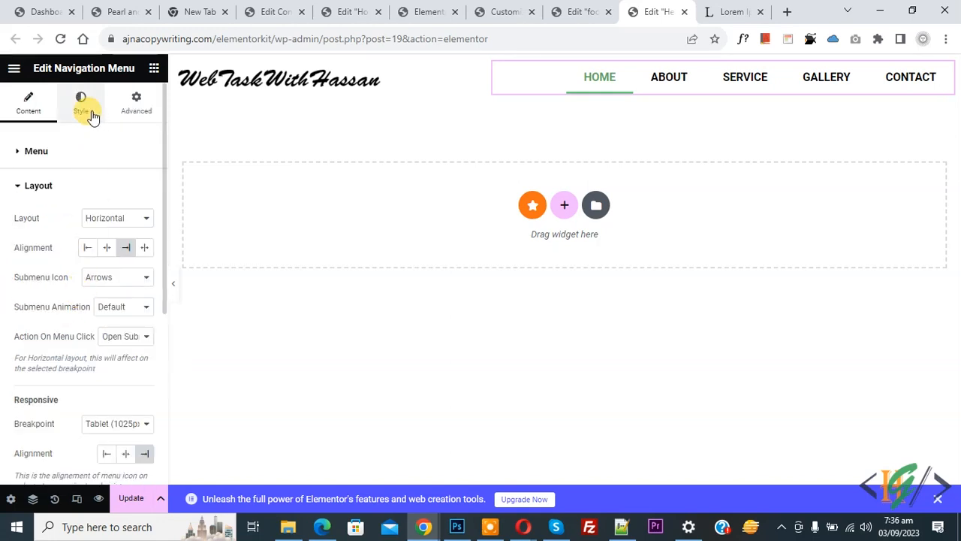
click(86, 126)
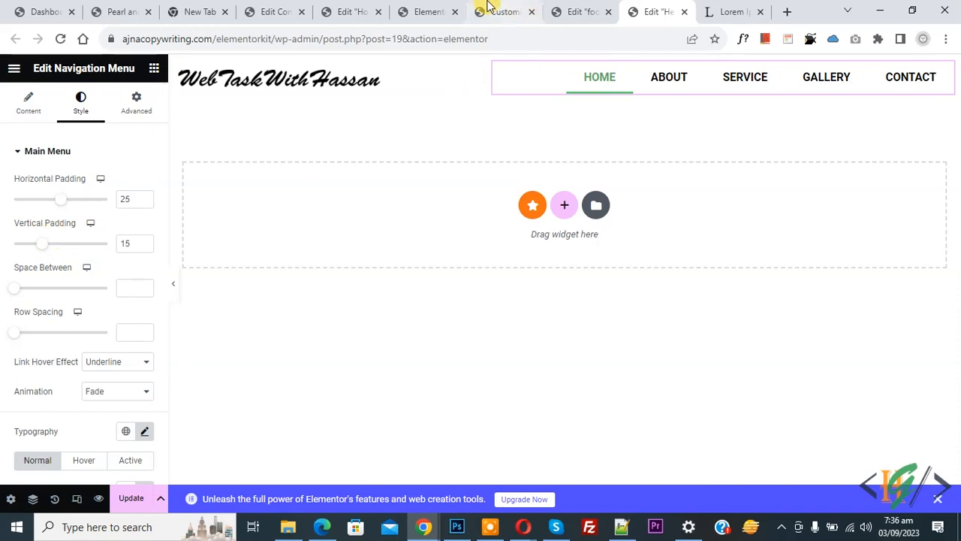
click(428, 11)
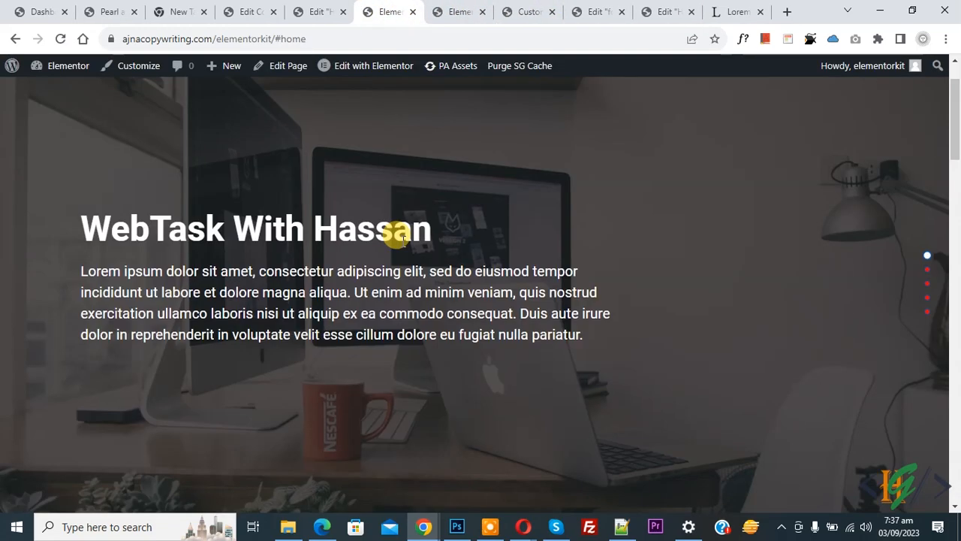
- Scroll the live desktop page from Home through About, Services and Gallery down to Contact Us
scroll(404, 238, up, 1)
scroll(404, 239, down, 1)
scroll(403, 235, down, 1)
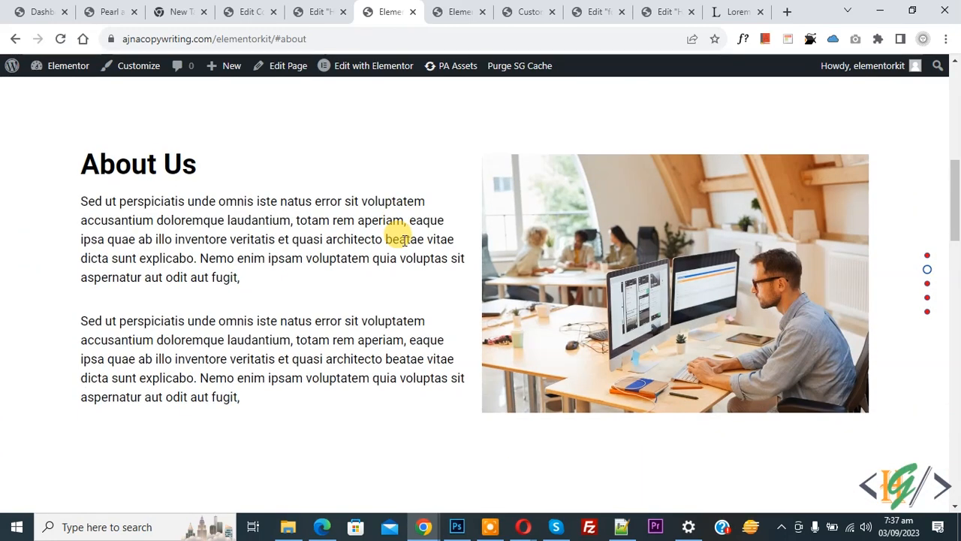
scroll(404, 240, down, 2)
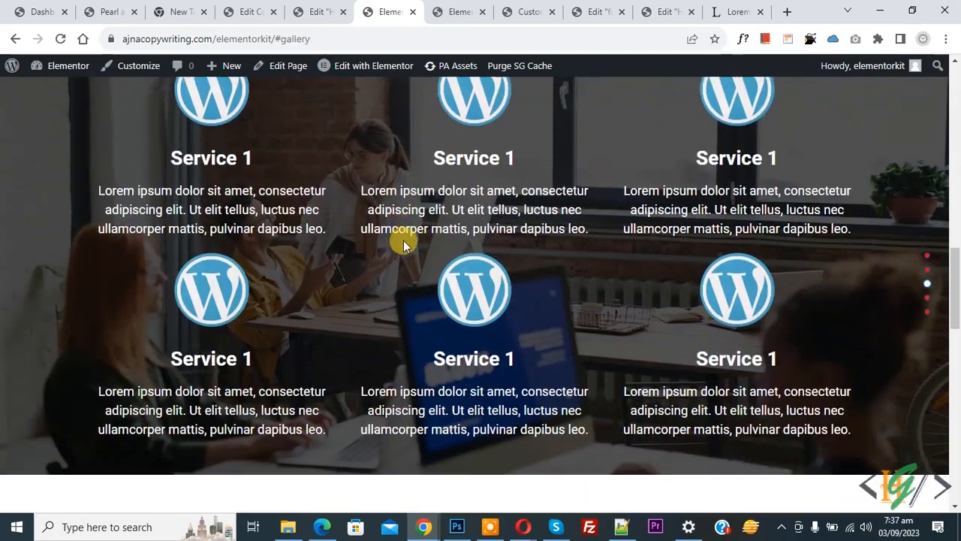
scroll(404, 242, down, 2)
scroll(403, 242, up, 2)
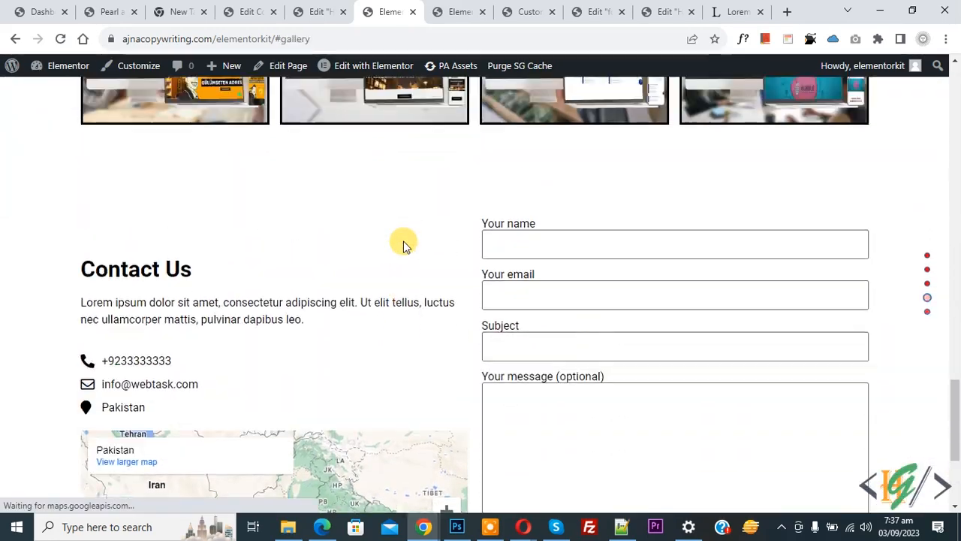